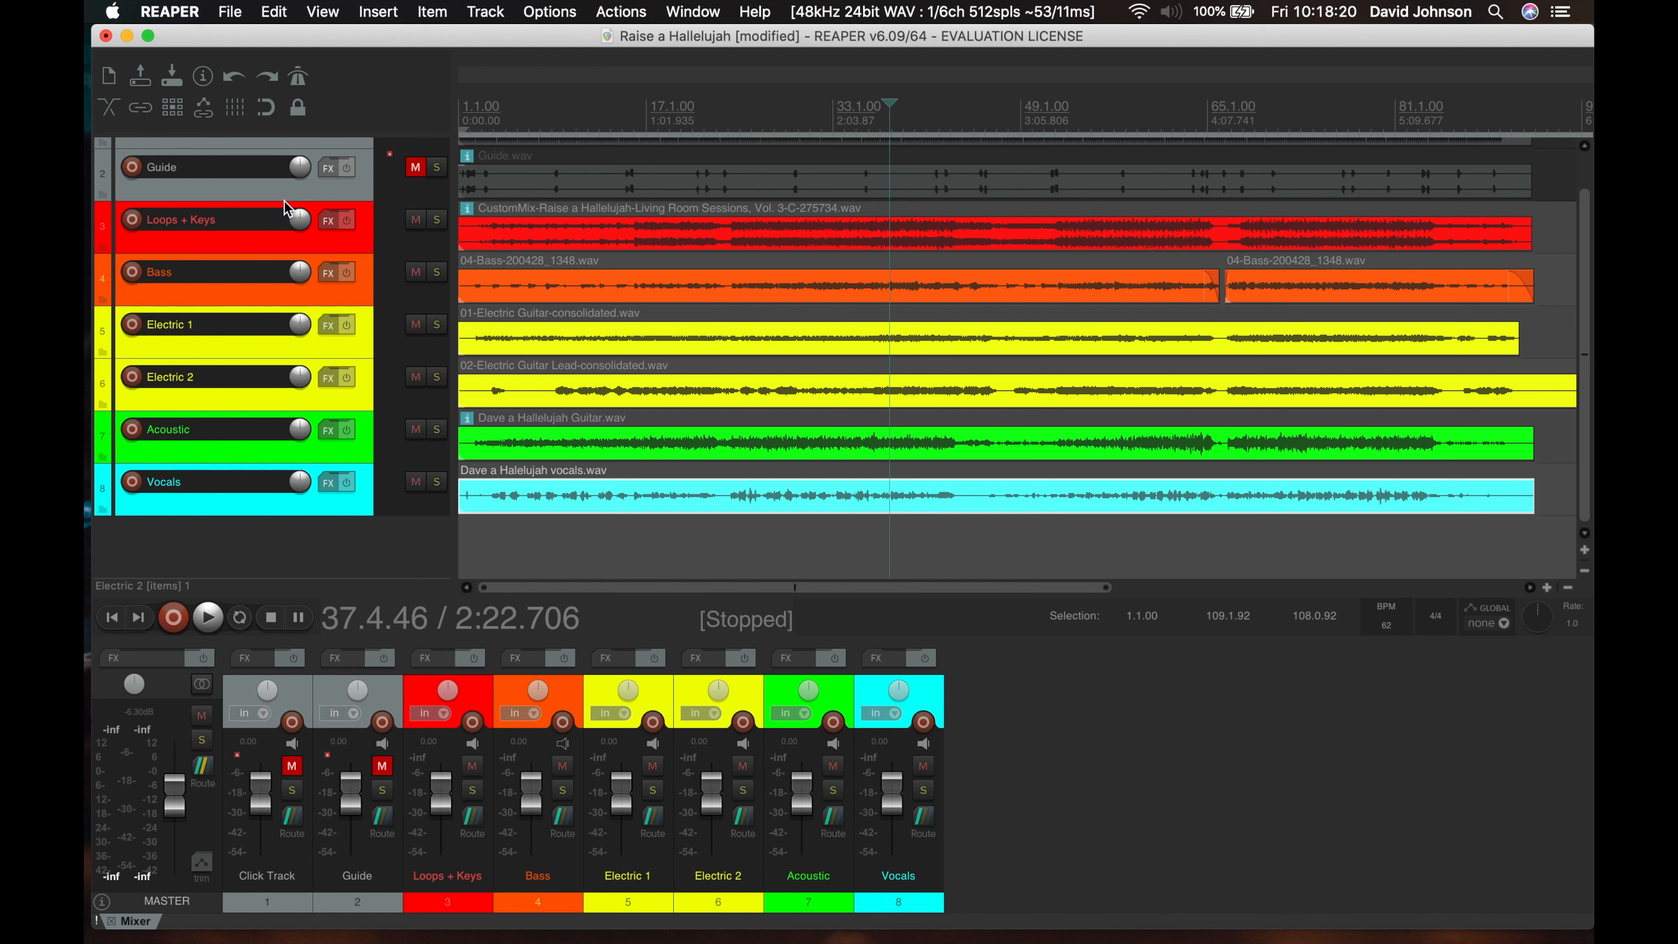
left_click_drag(1585, 457, 1587, 387)
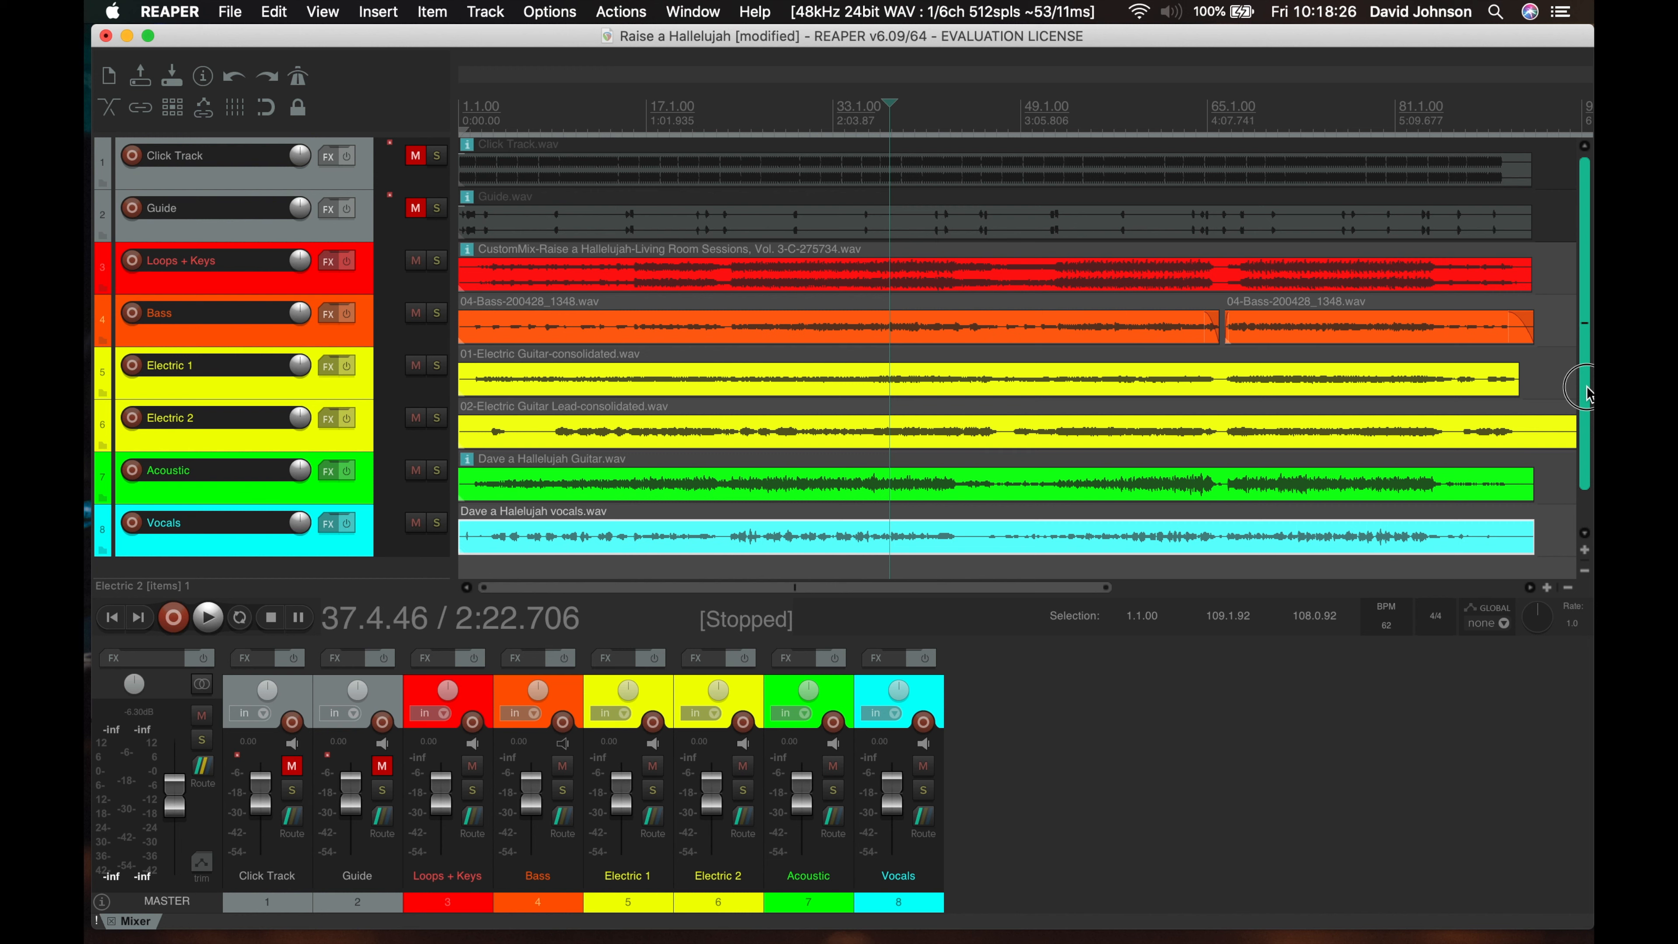
left_click_drag(1588, 394, 1587, 397)
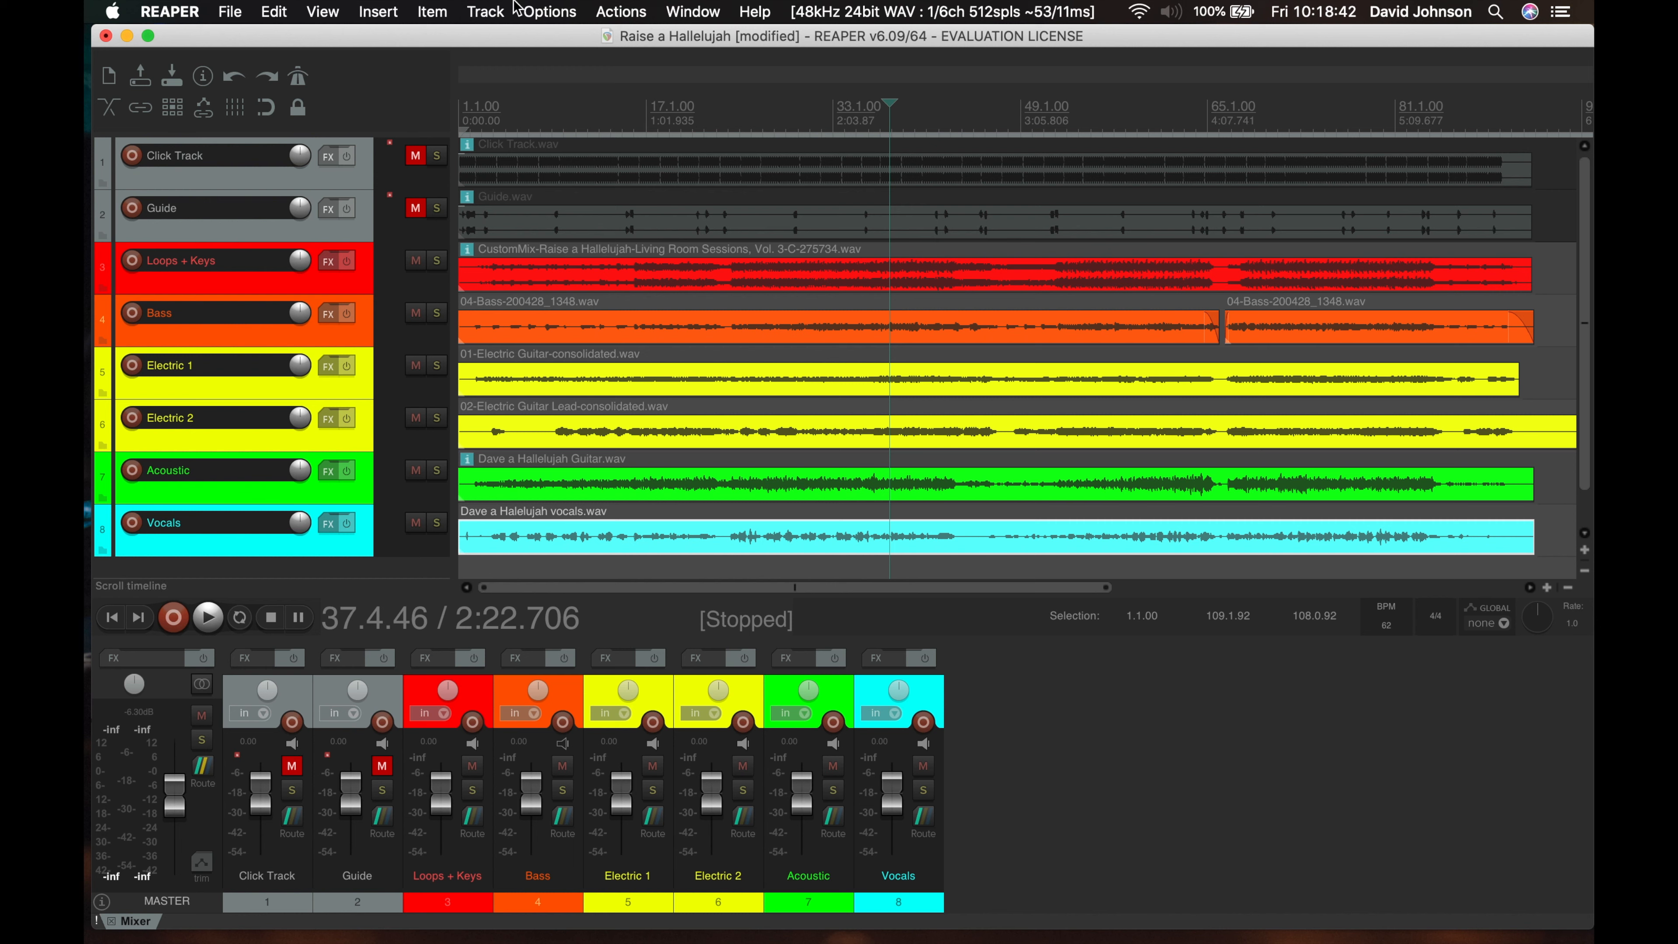
left_click(489, 11)
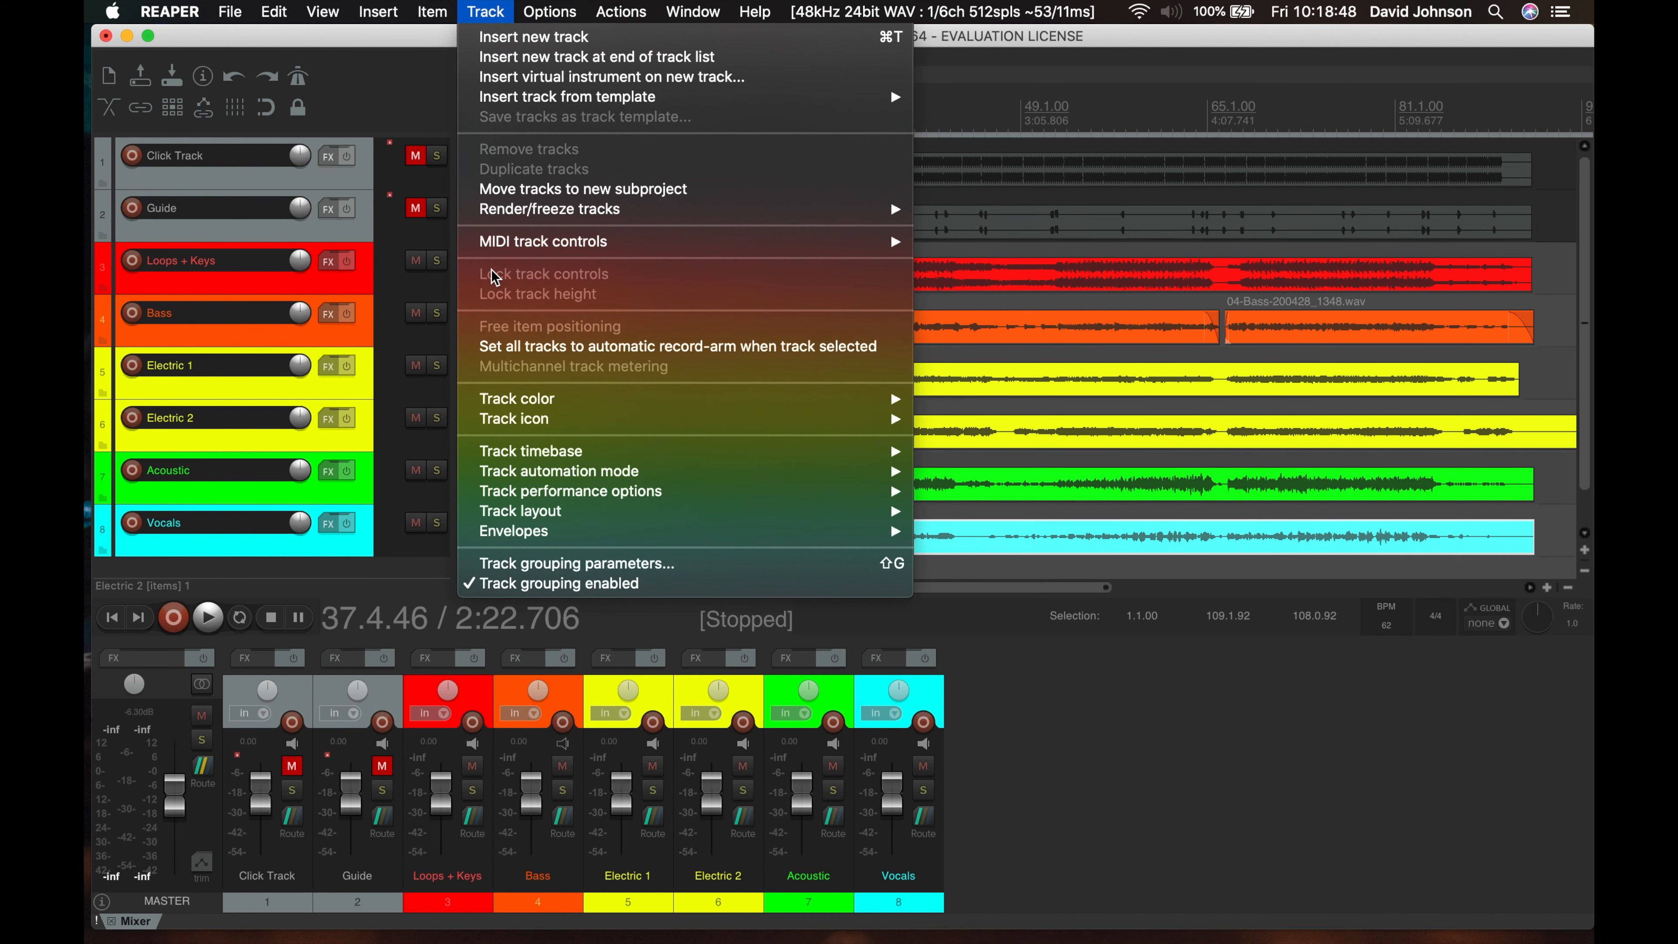
mouse_move(499, 407)
left_click(497, 11)
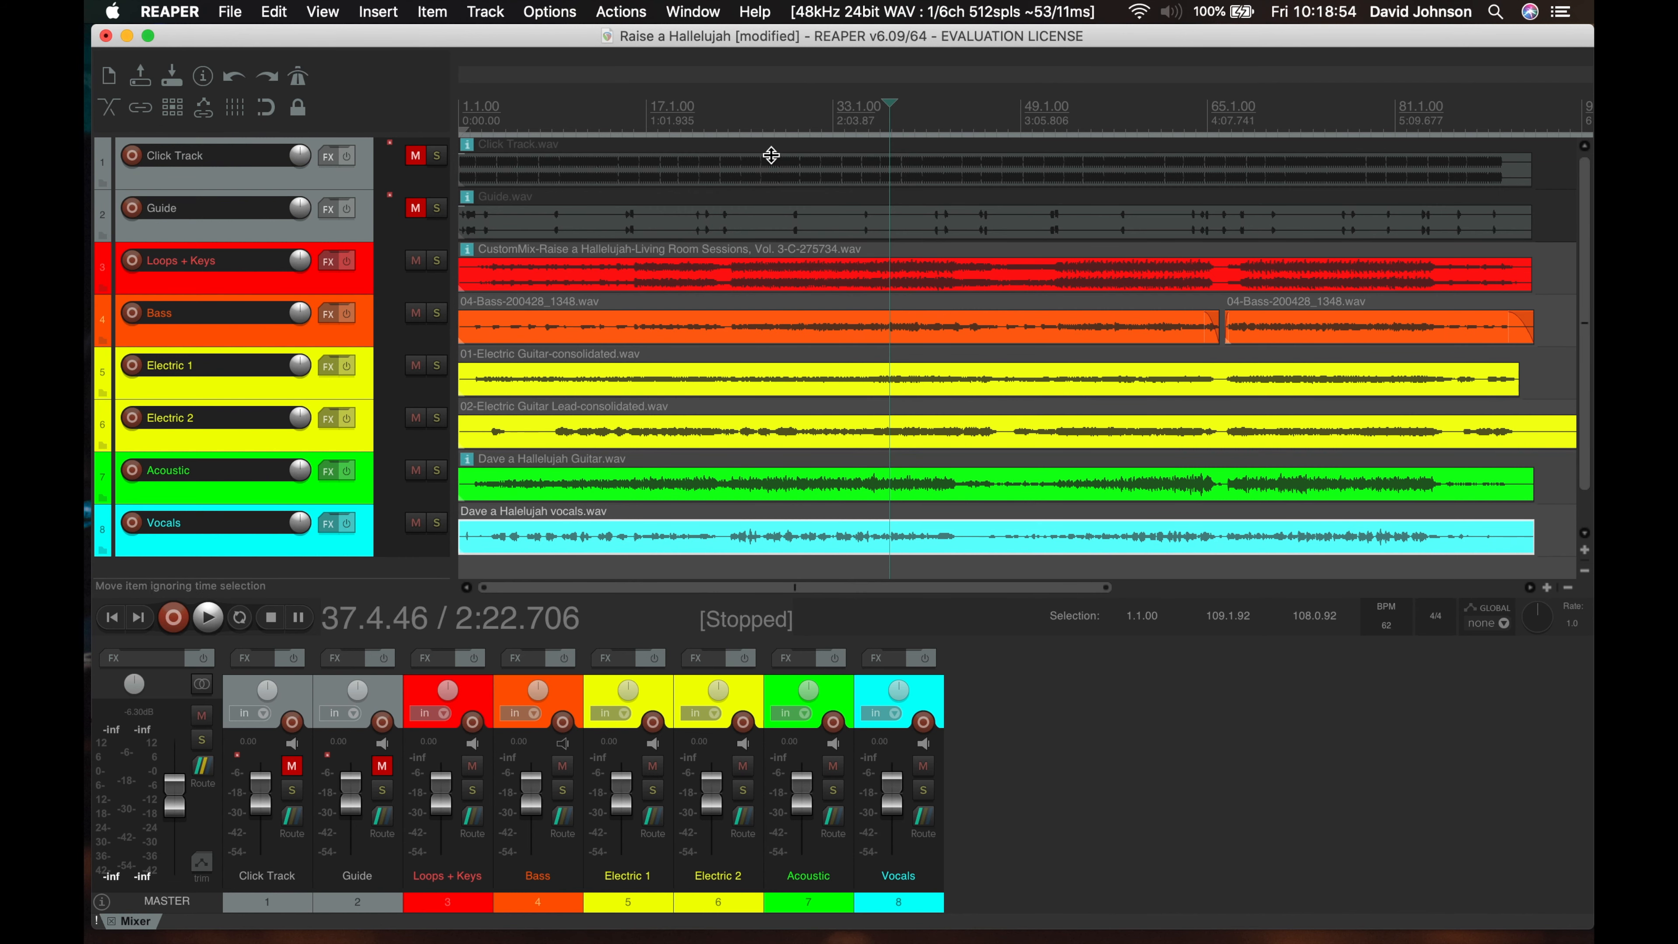
scroll(1589, 357, "down", 1)
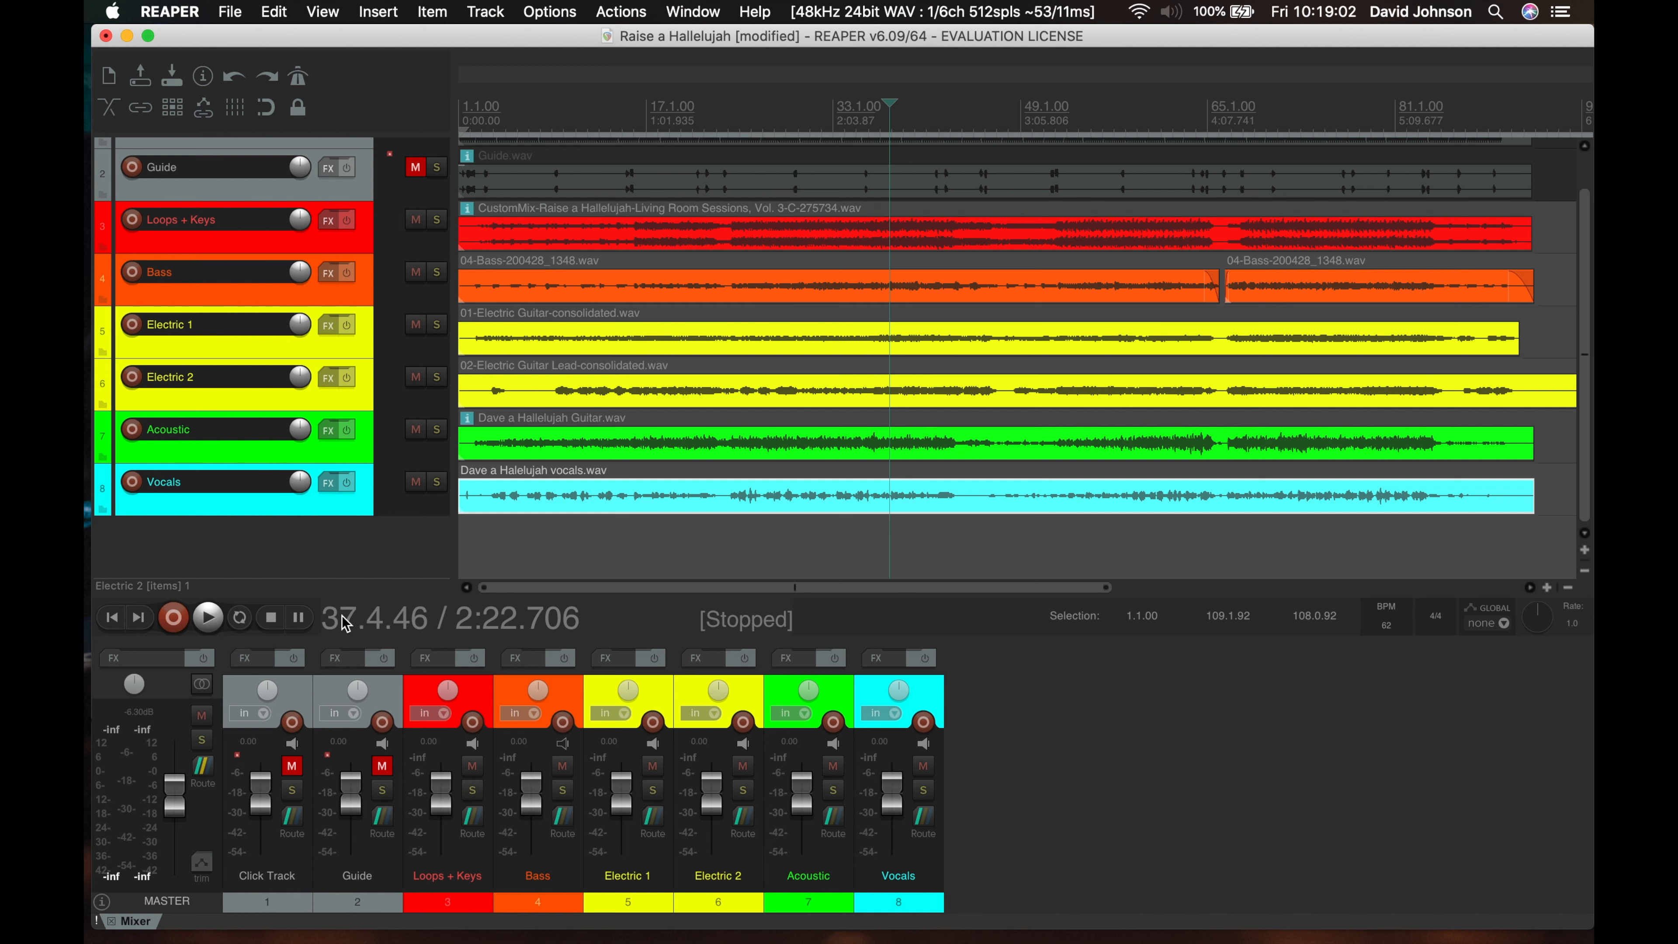
Play a repeating loop over a time selection from 57.3.54 to 58.4.91, and reset the time selection to the full project
left_click(110, 625)
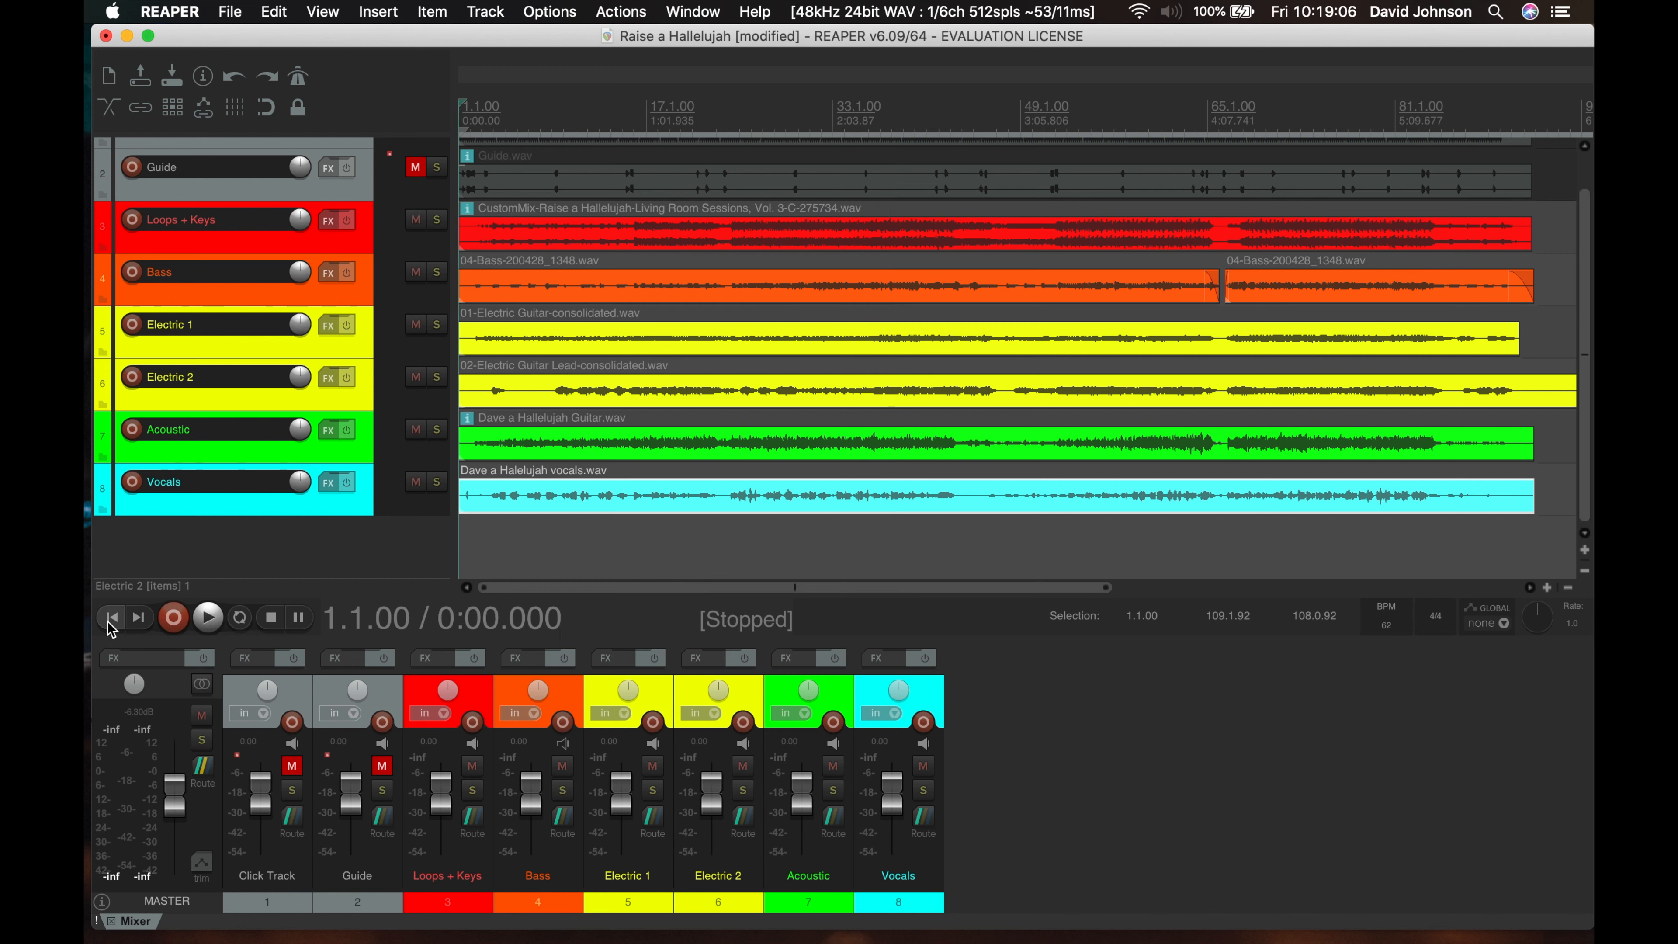
left_click(141, 625)
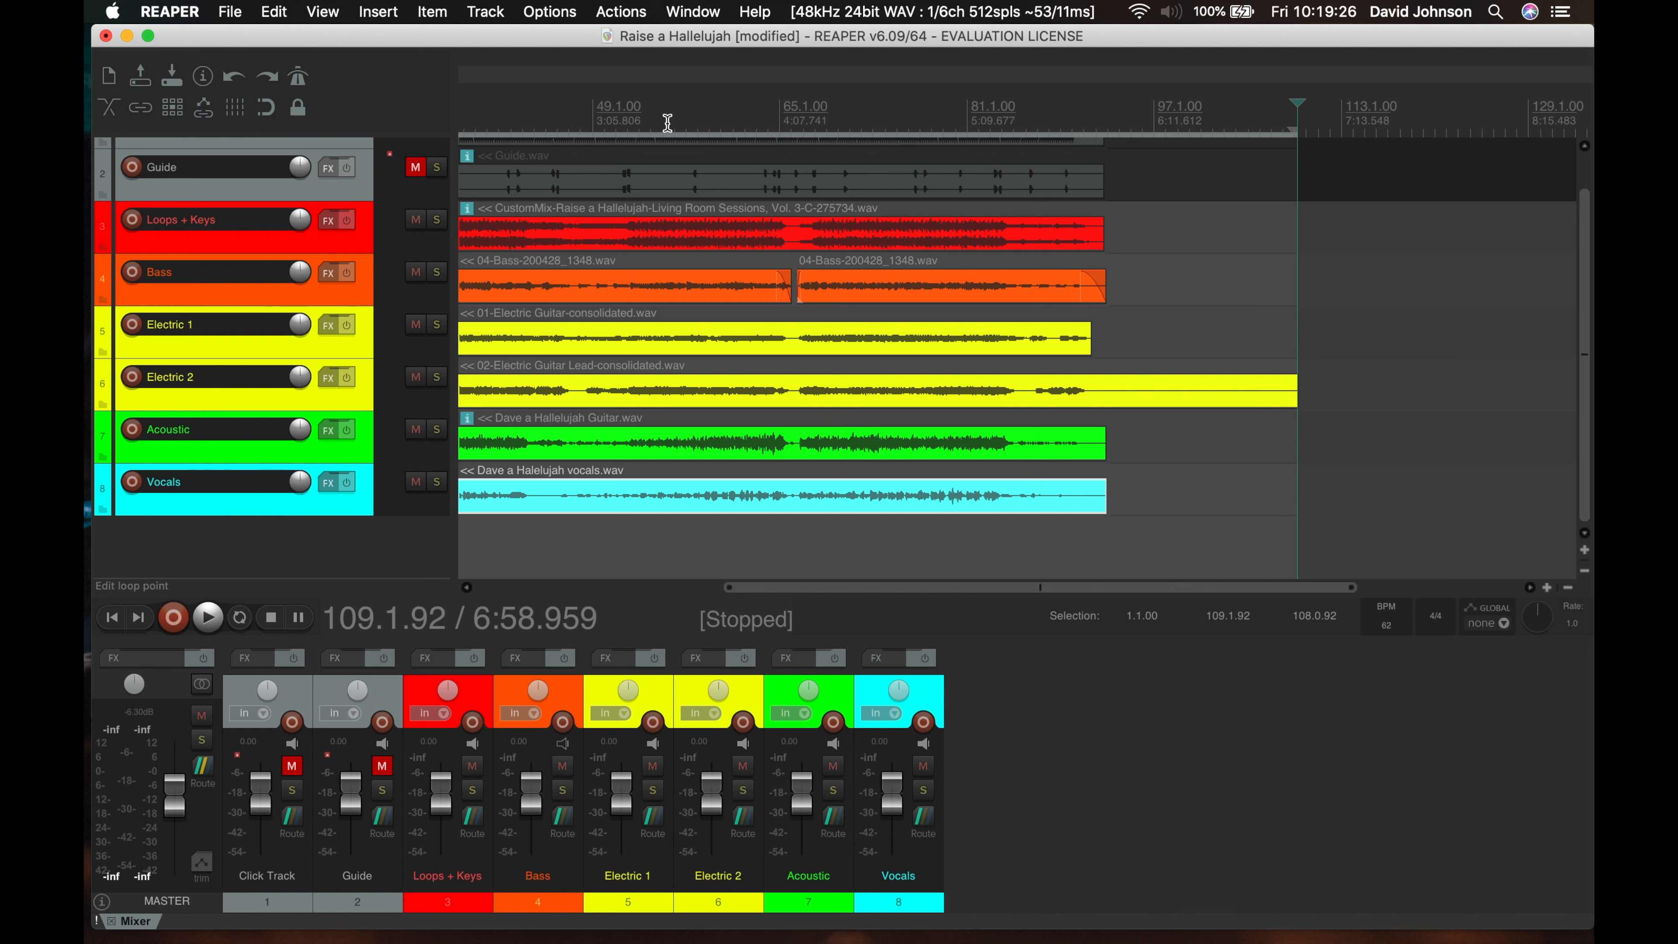
left_click_drag(667, 123, 709, 123)
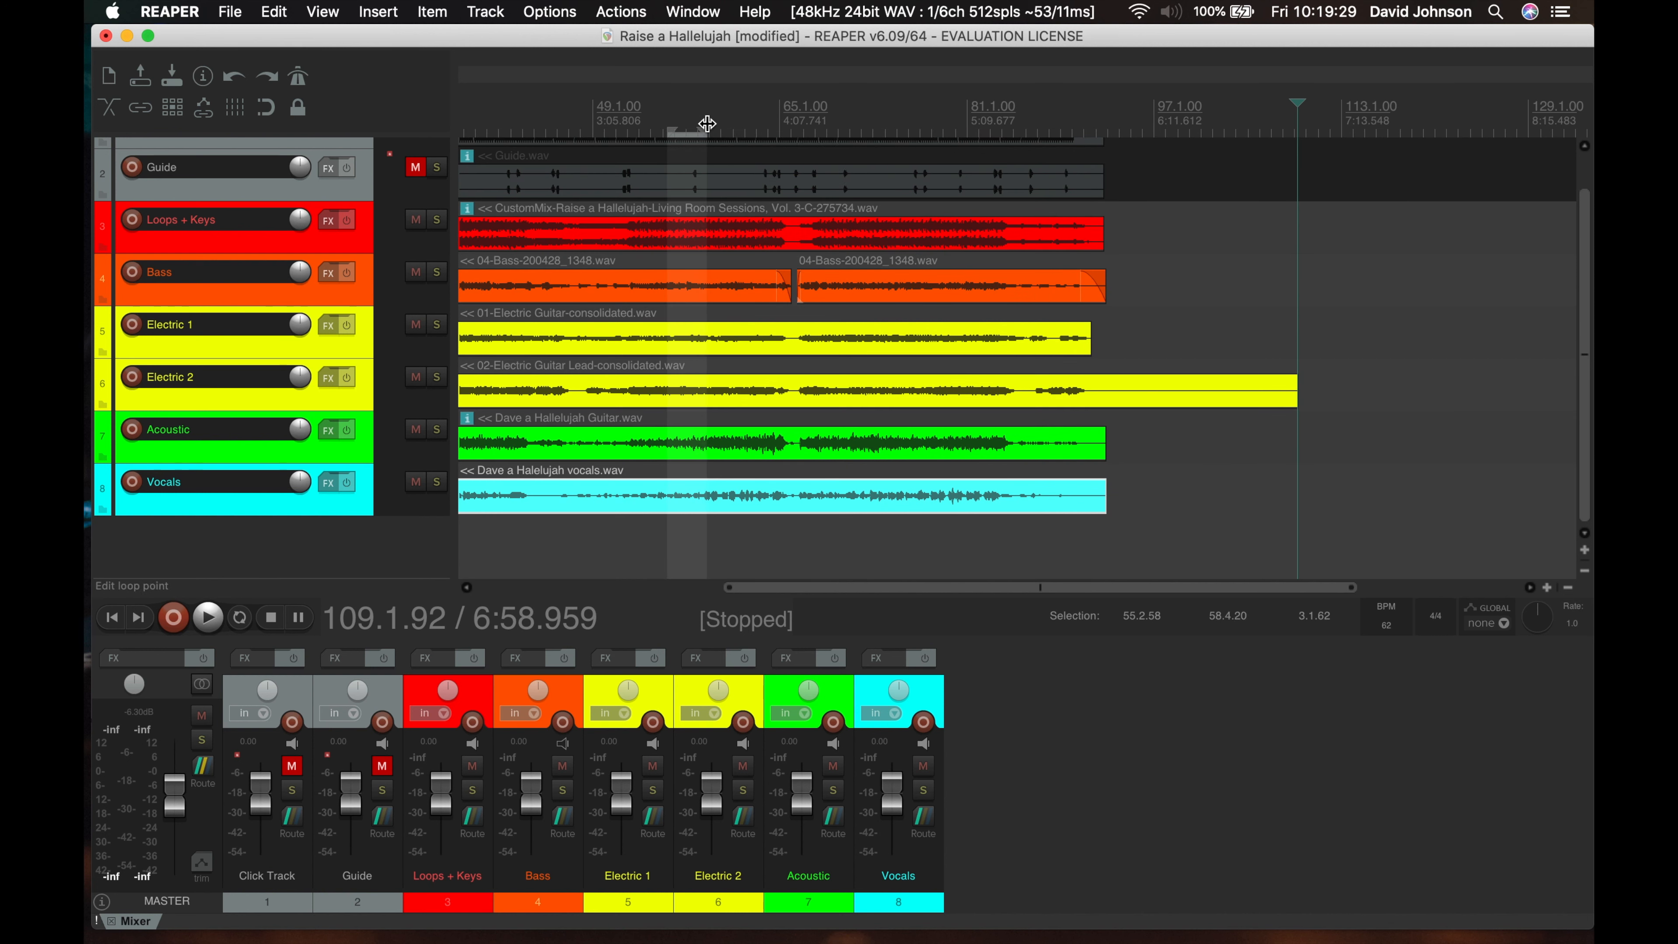
left_click(240, 619)
left_click_drag(706, 127, 693, 129)
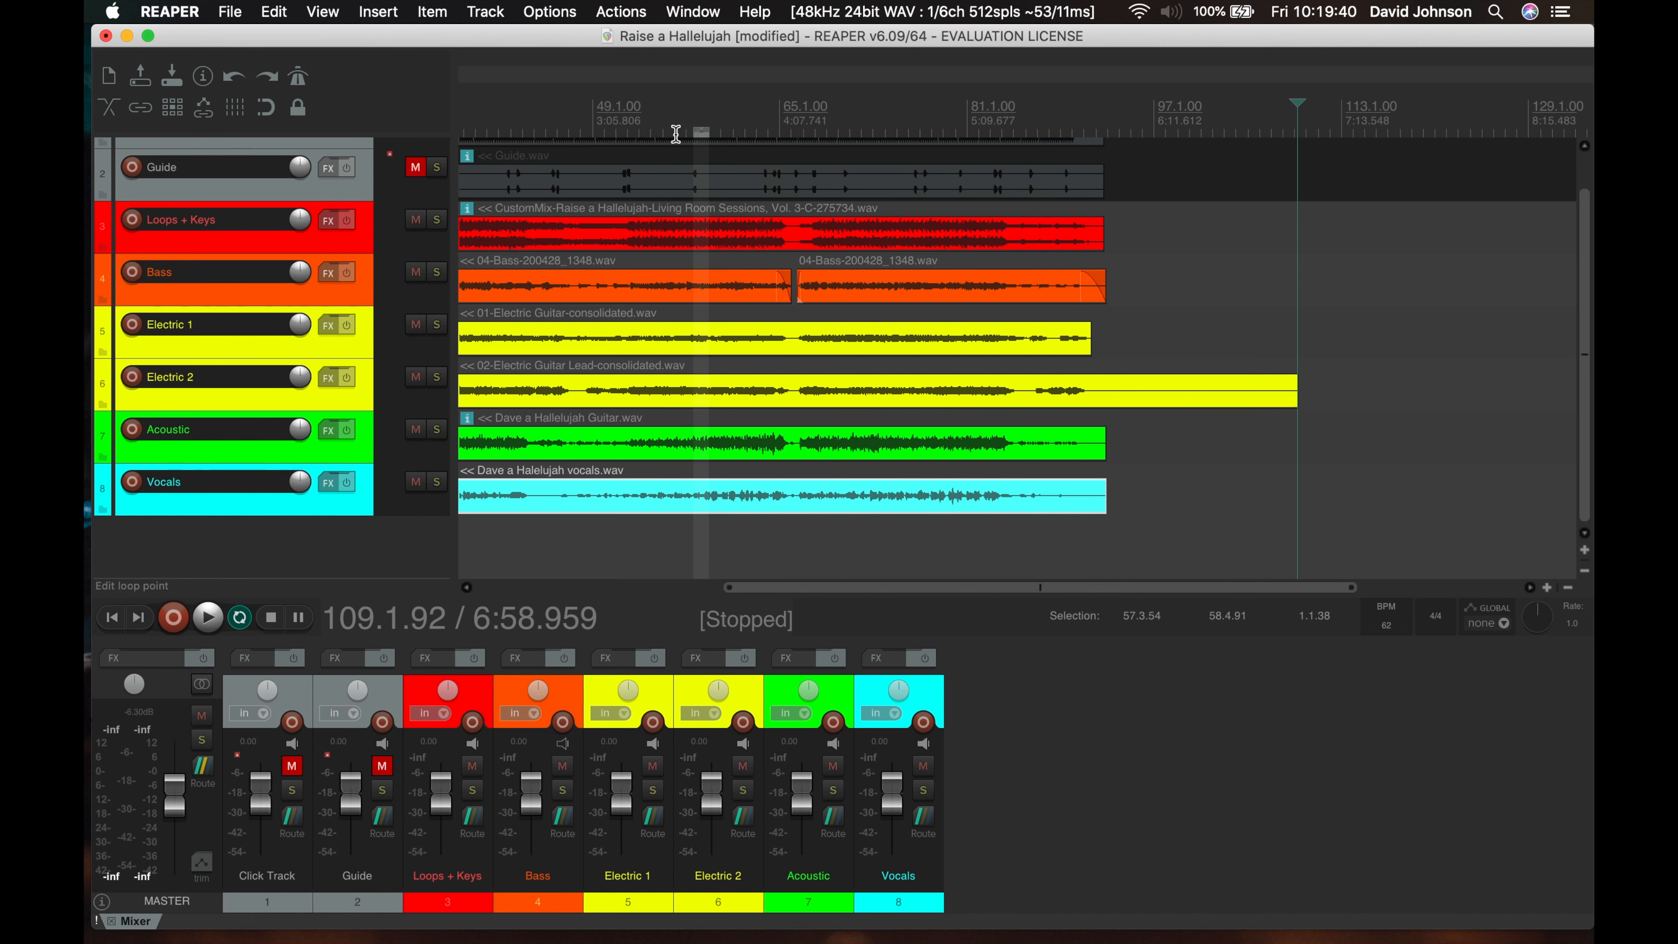
left_click(684, 133)
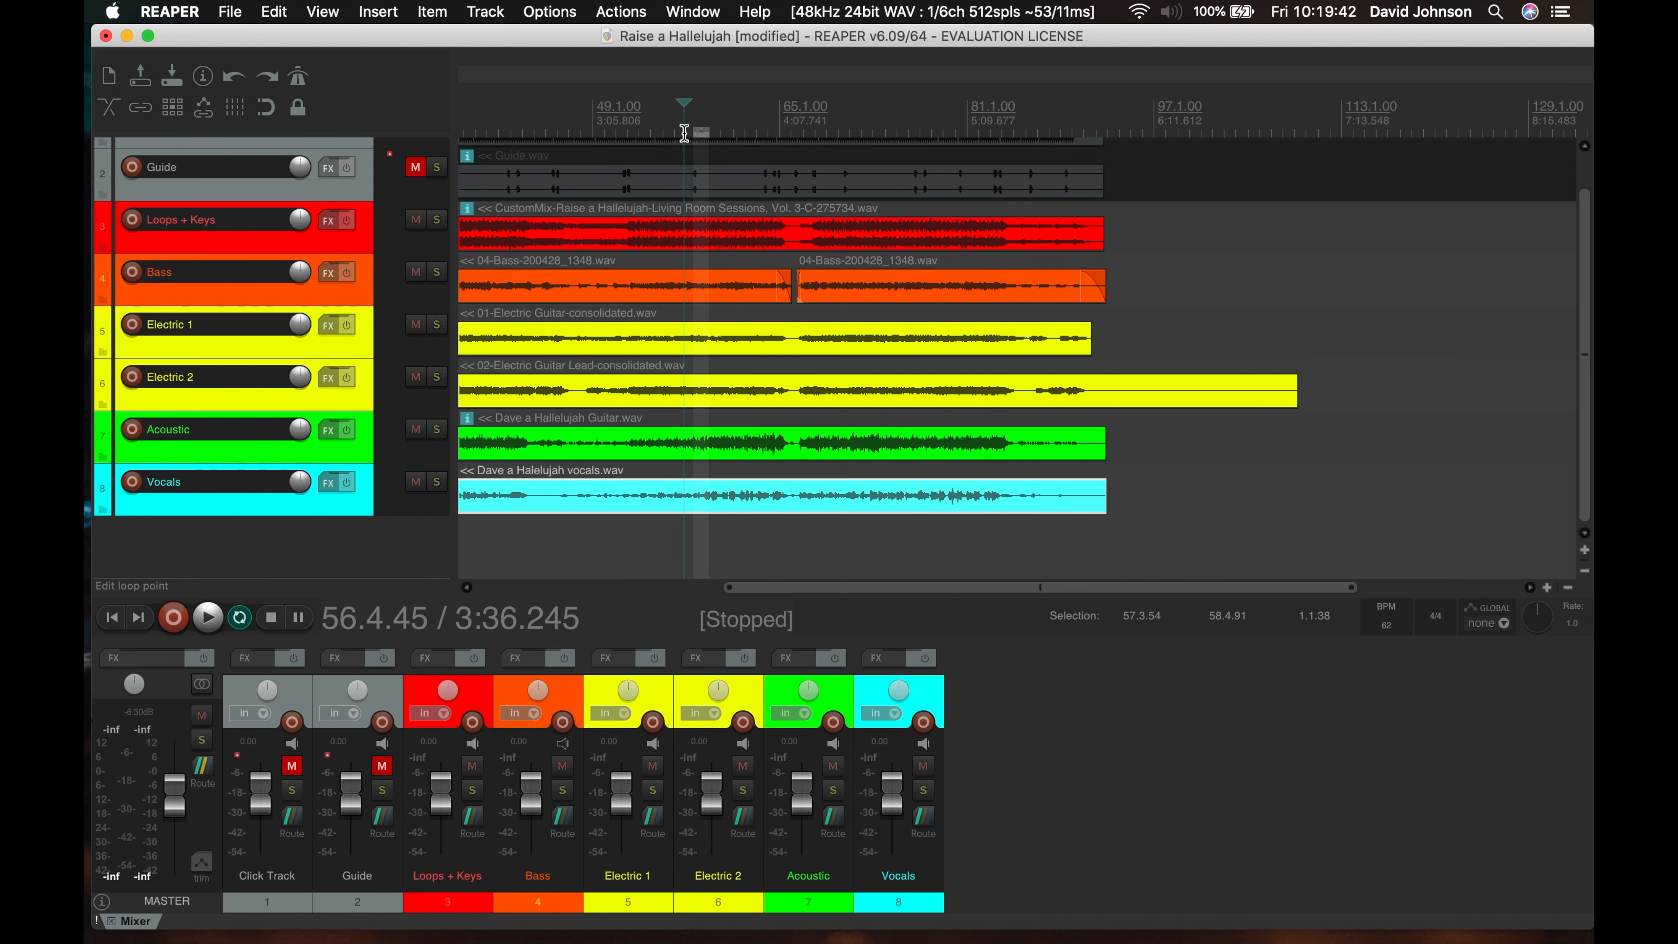
key("space")
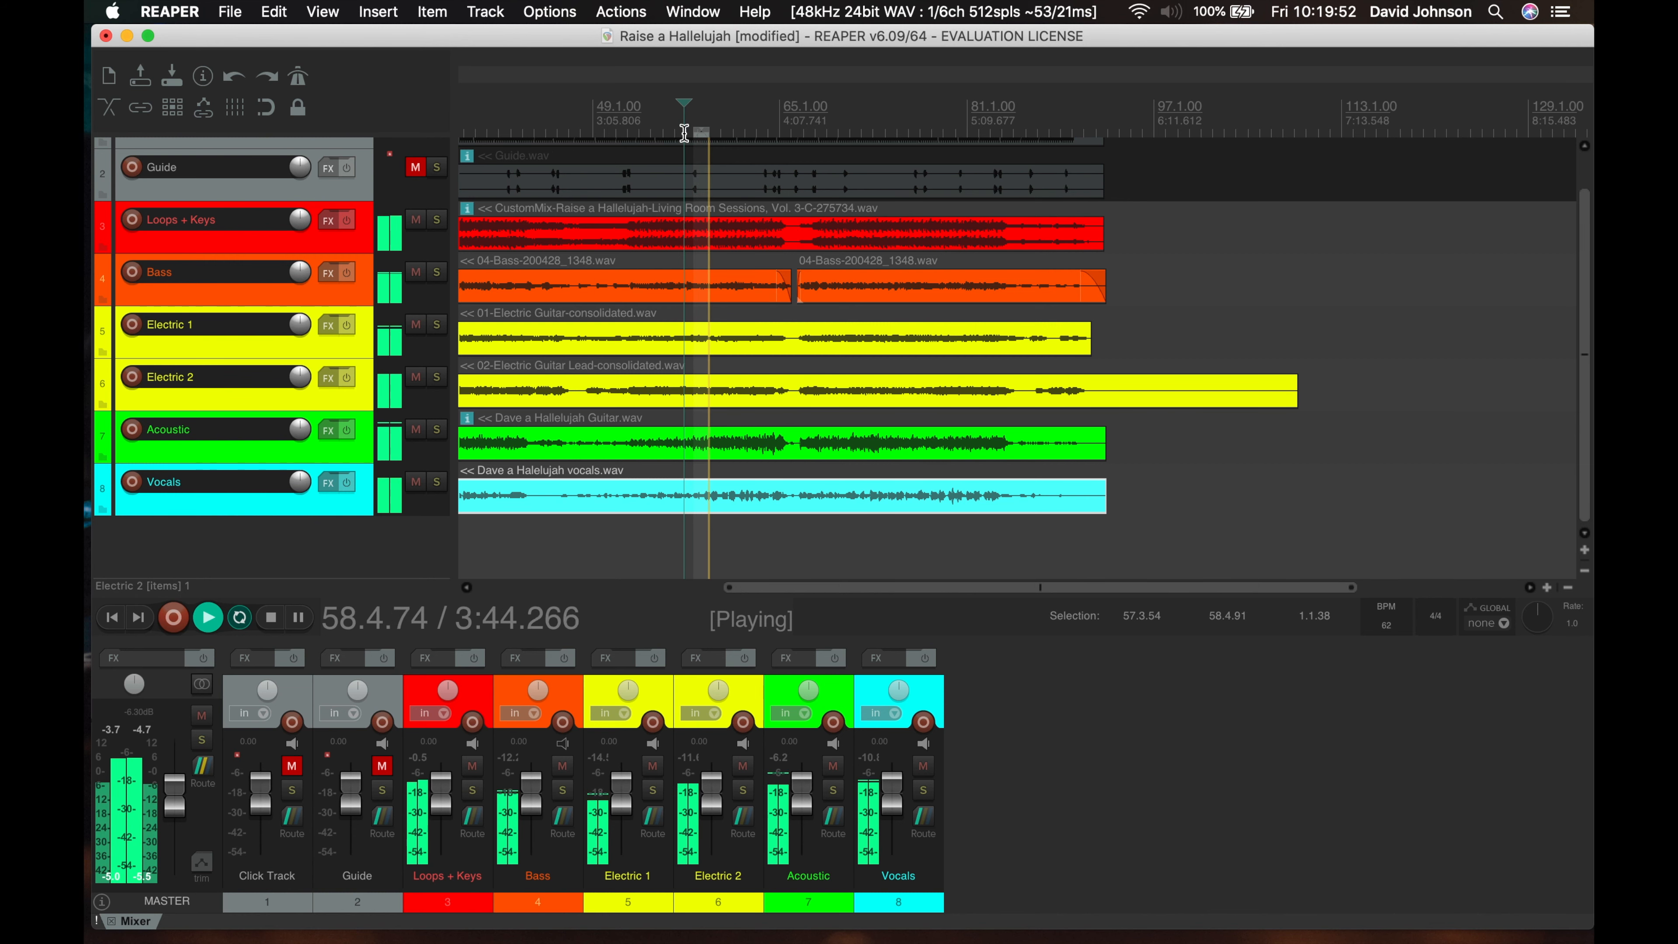
key("space")
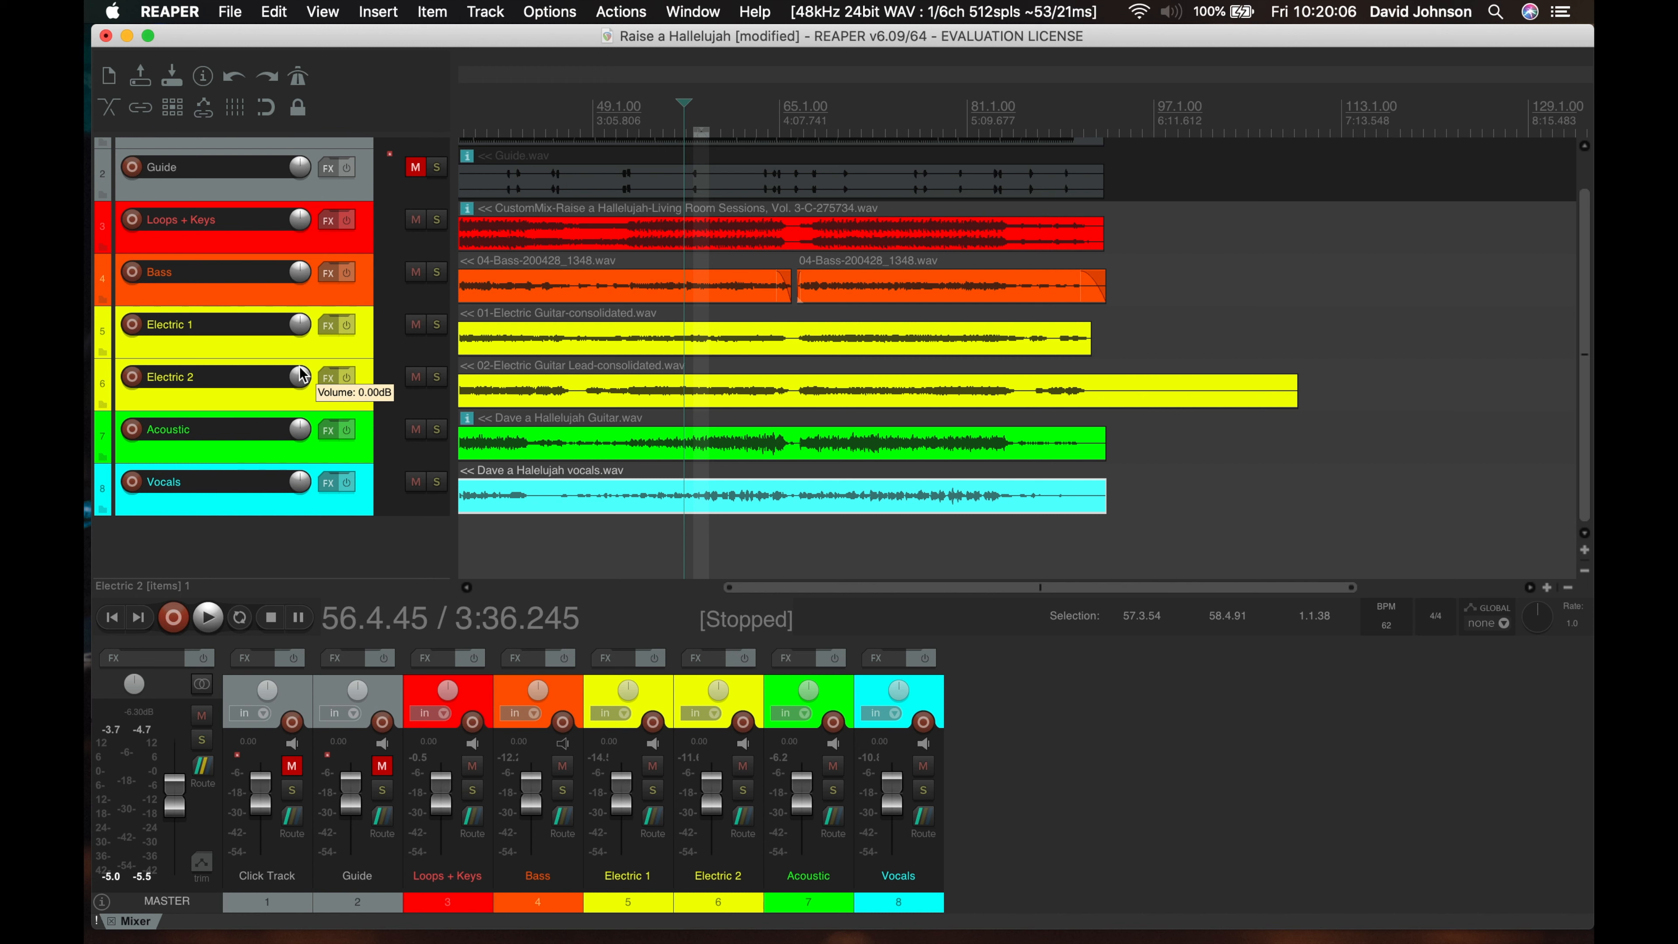
double_click(660, 122)
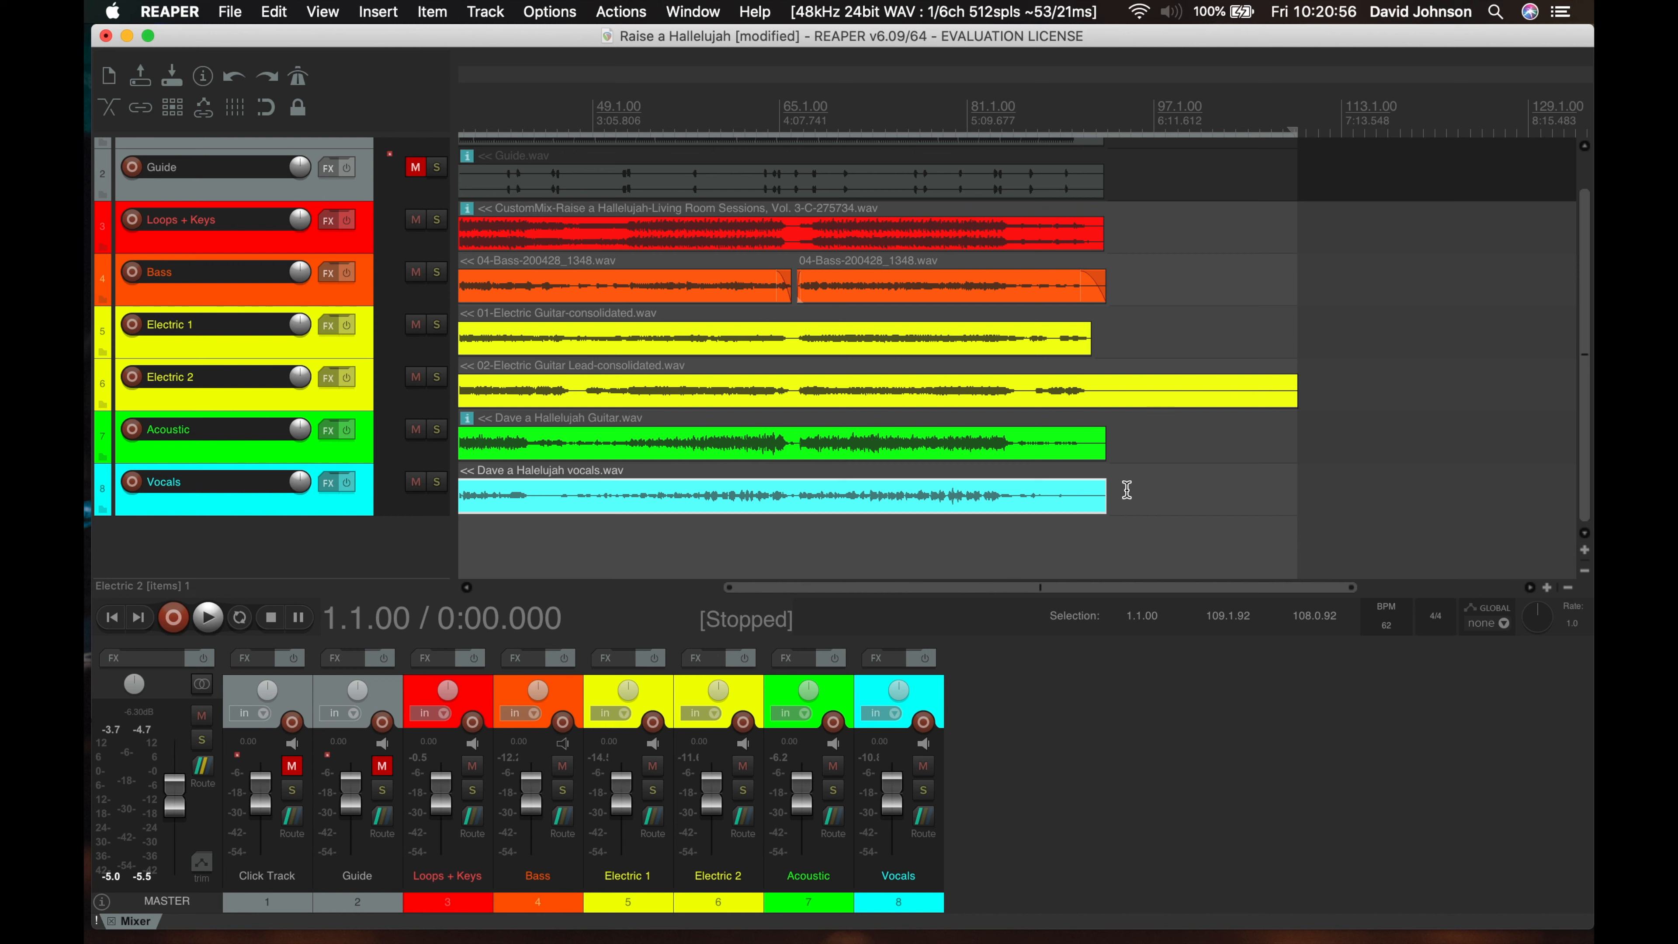
Trim the end of the Electric 2 item to match the other tracks' end and fit the time selection to the shortened project
left_click(1296, 388)
left_click_drag(1297, 387, 1105, 400)
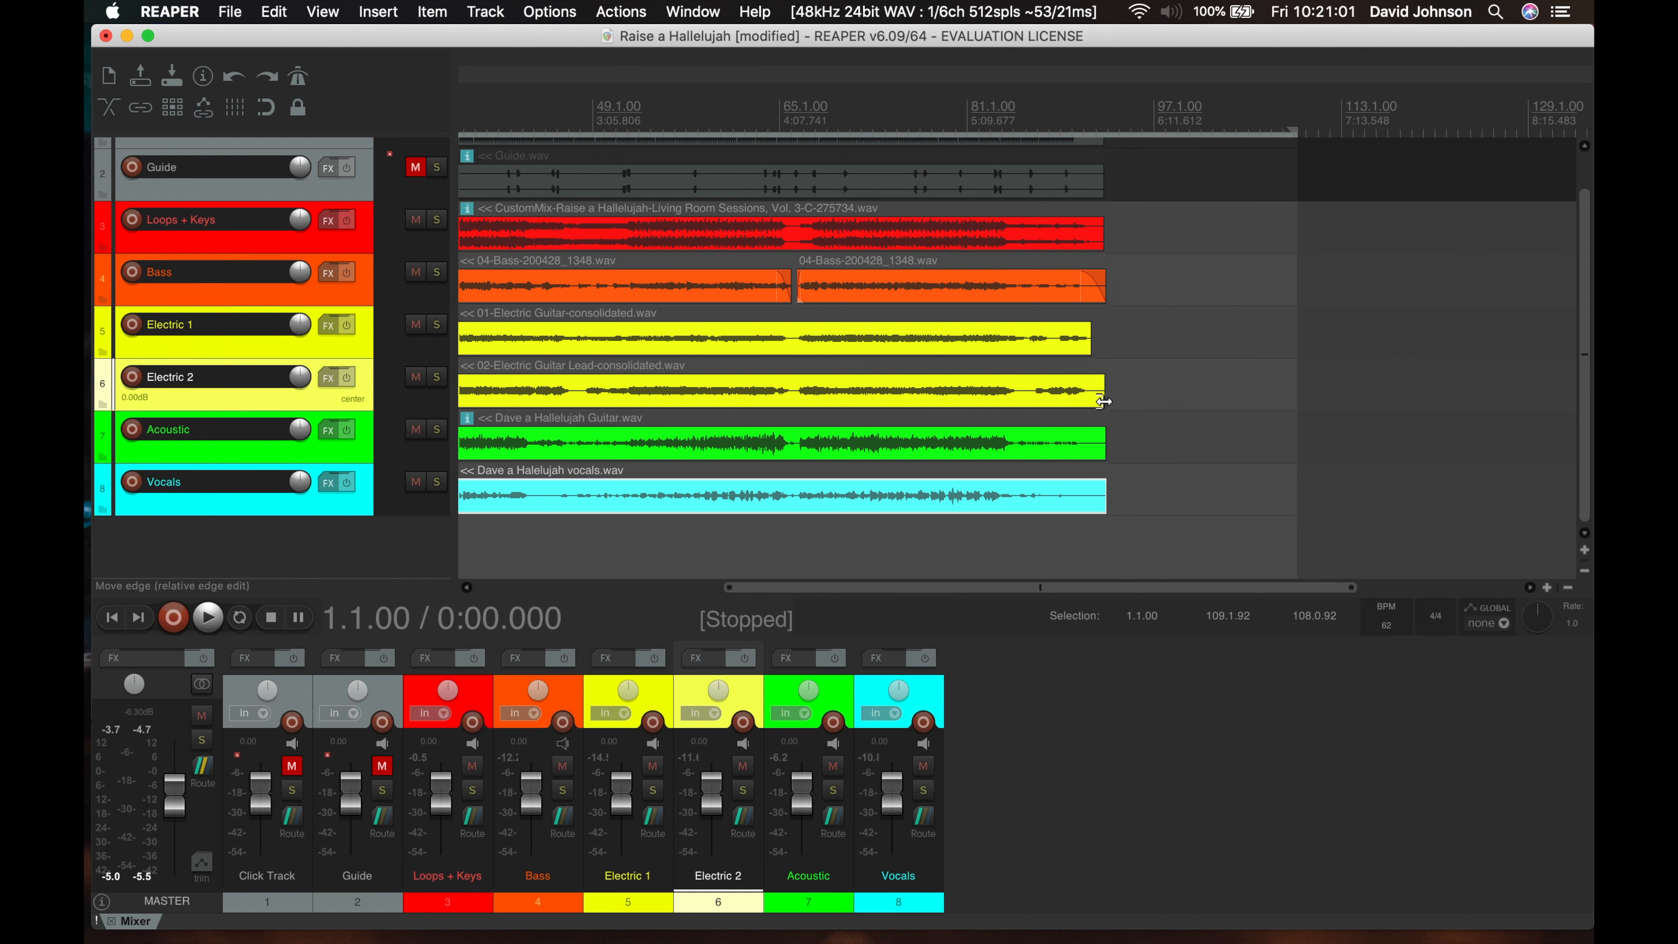
double_click(952, 127)
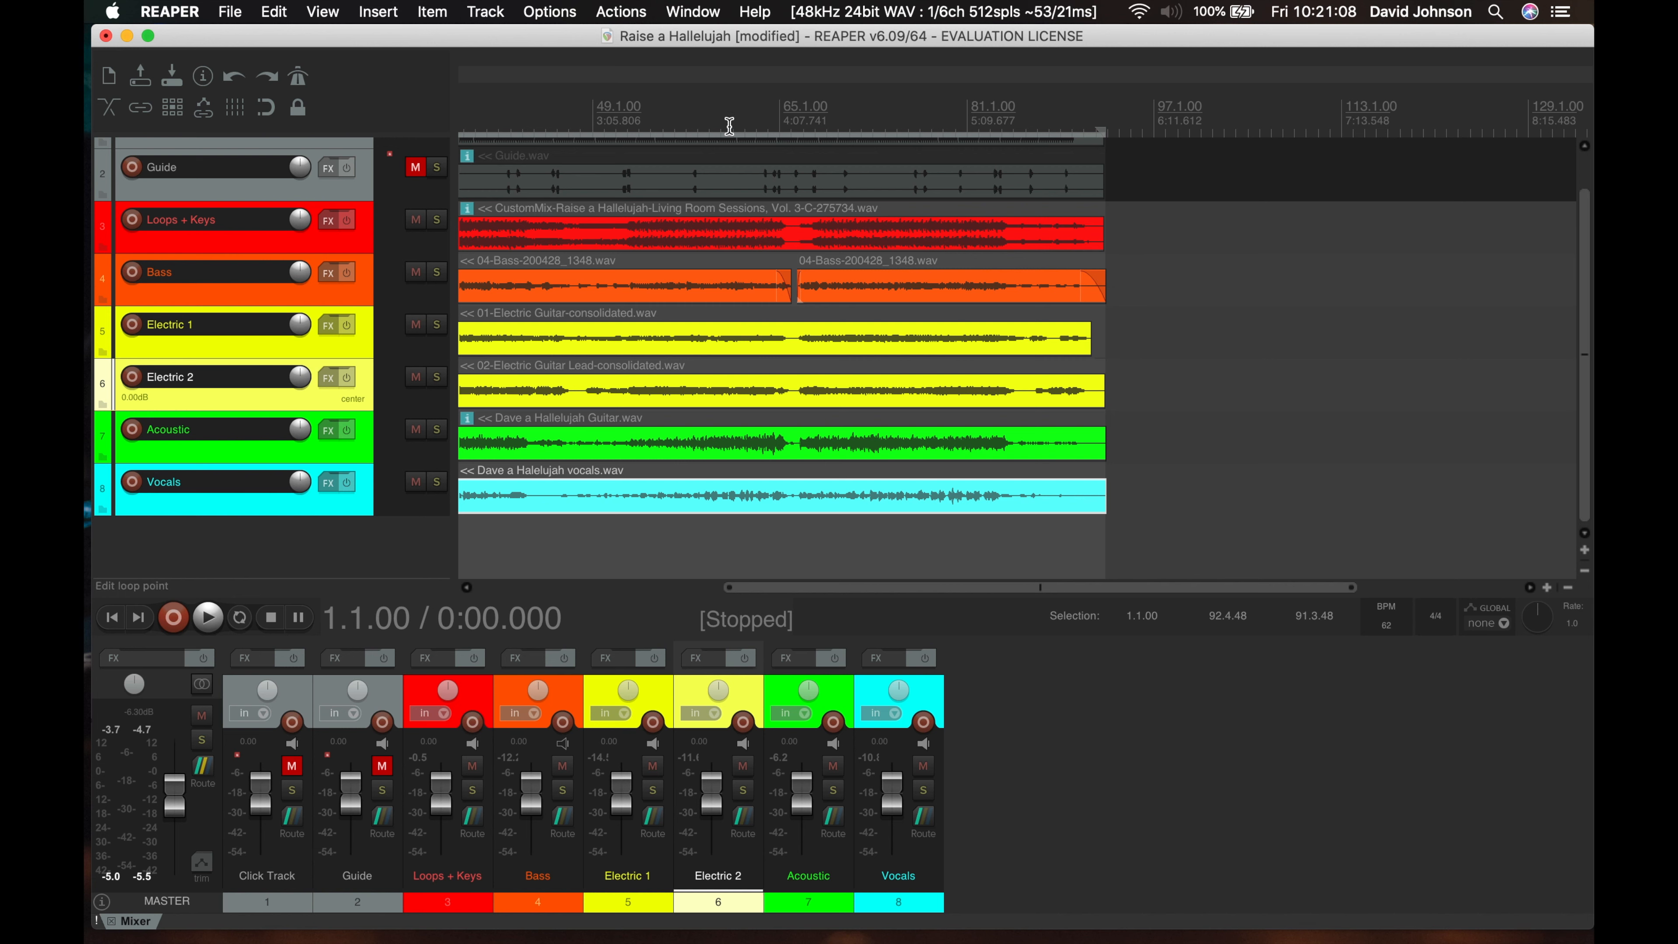
Play the full mix from about measure 58.4 to hear all instruments together
left_click(707, 125)
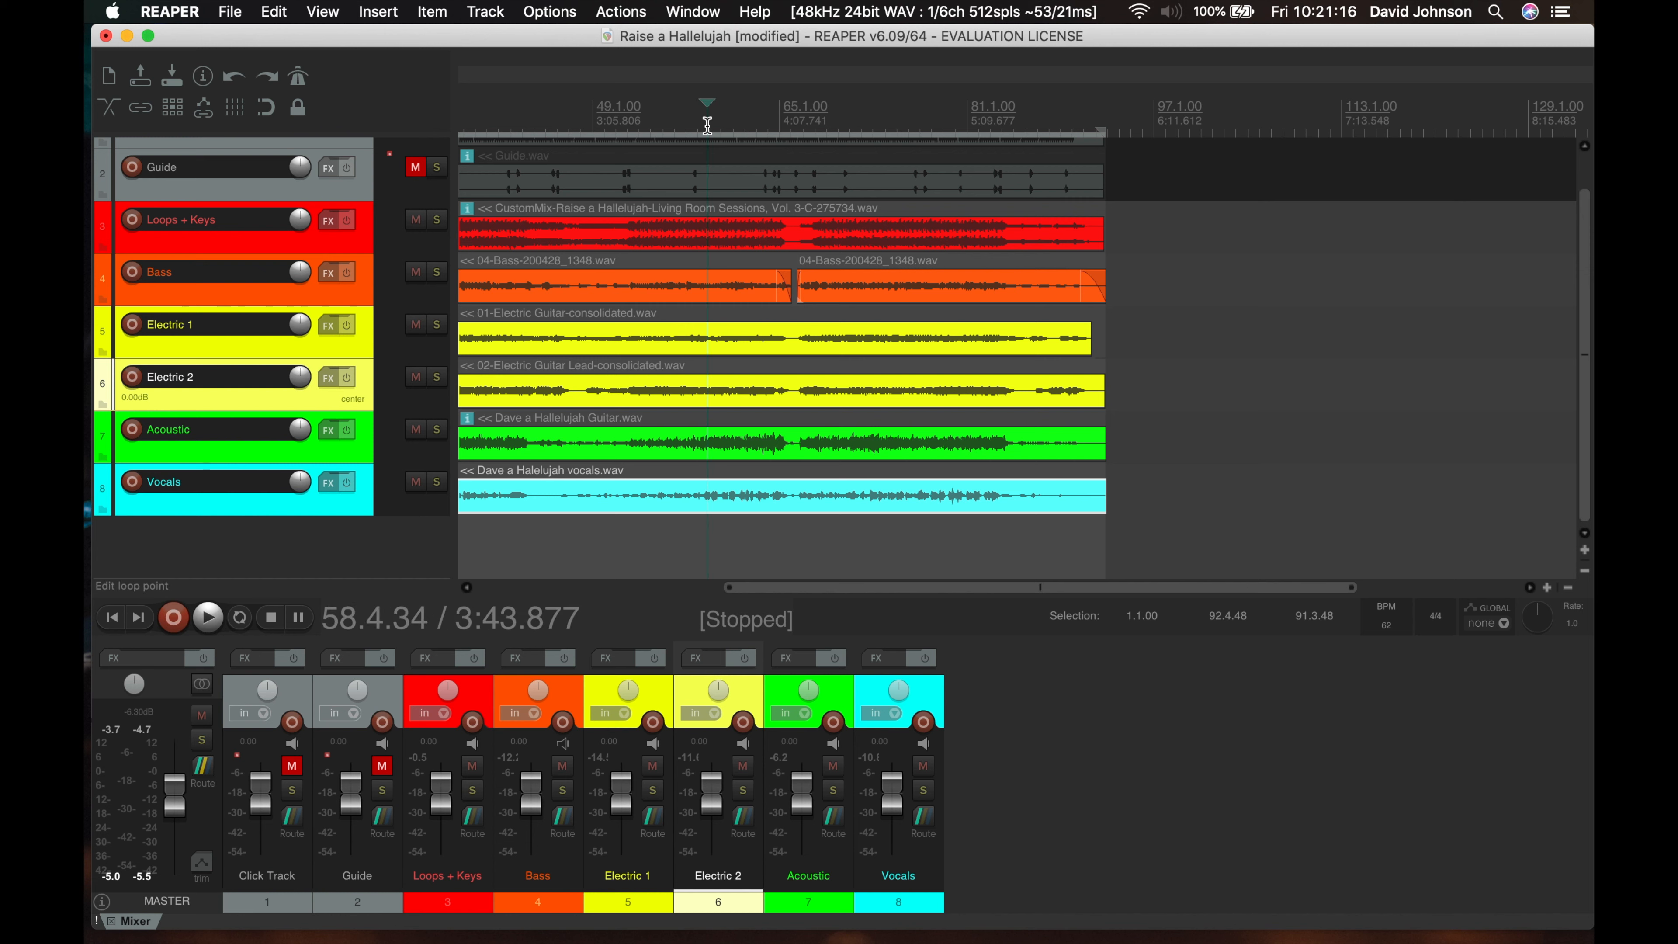
key("space")
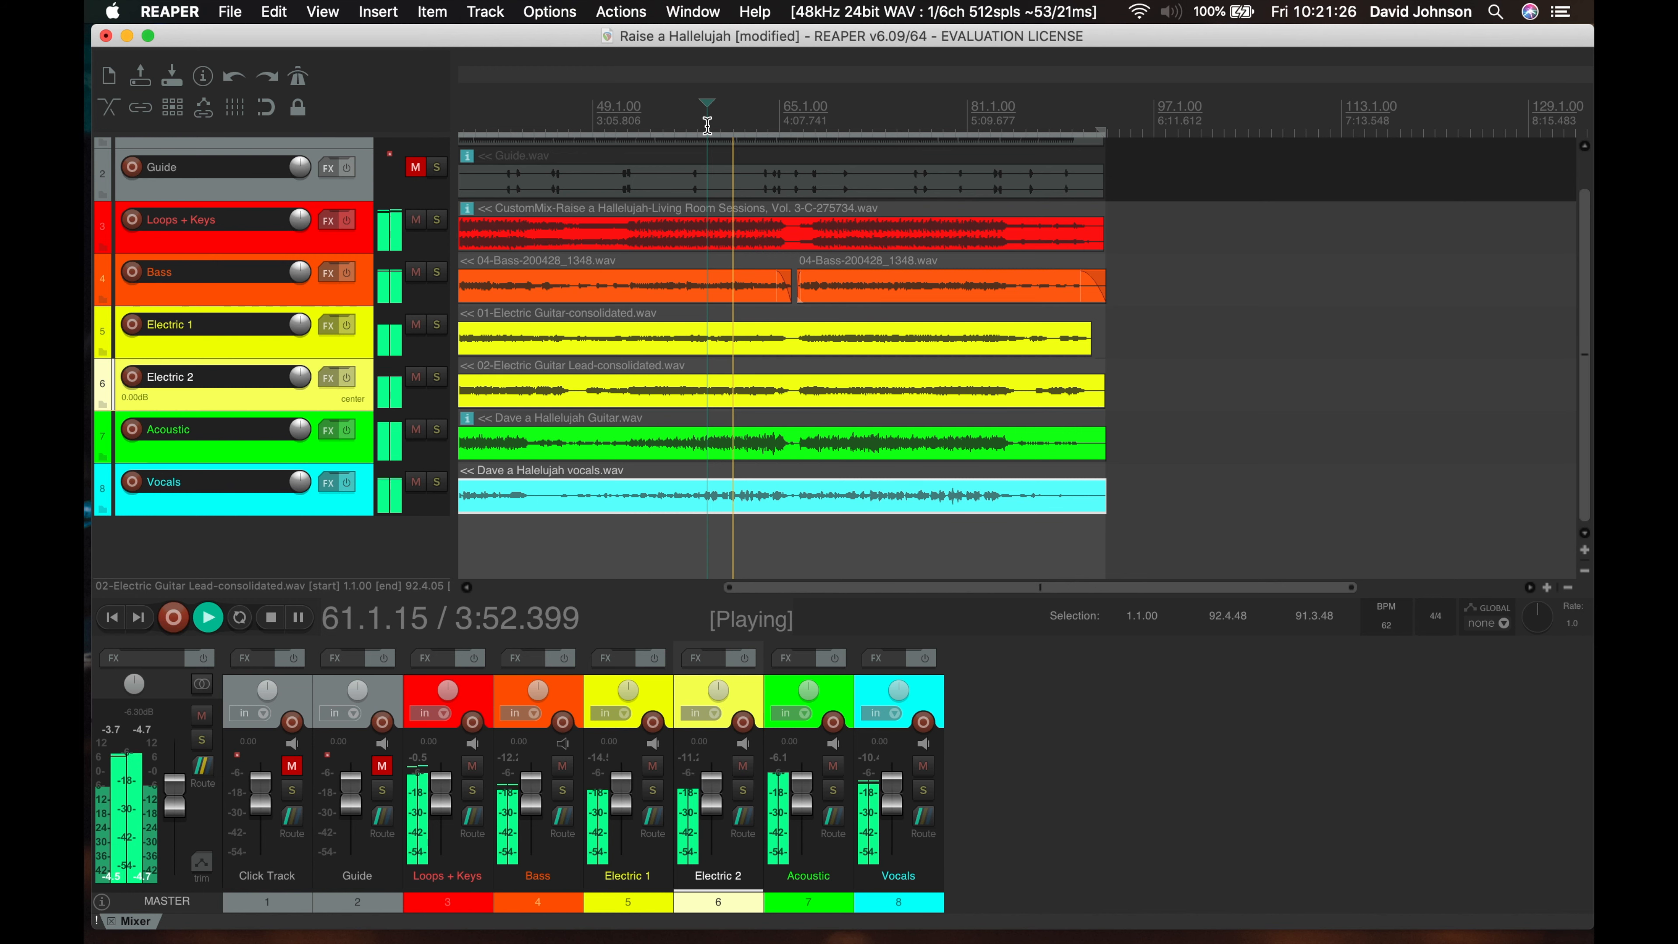
key("space")
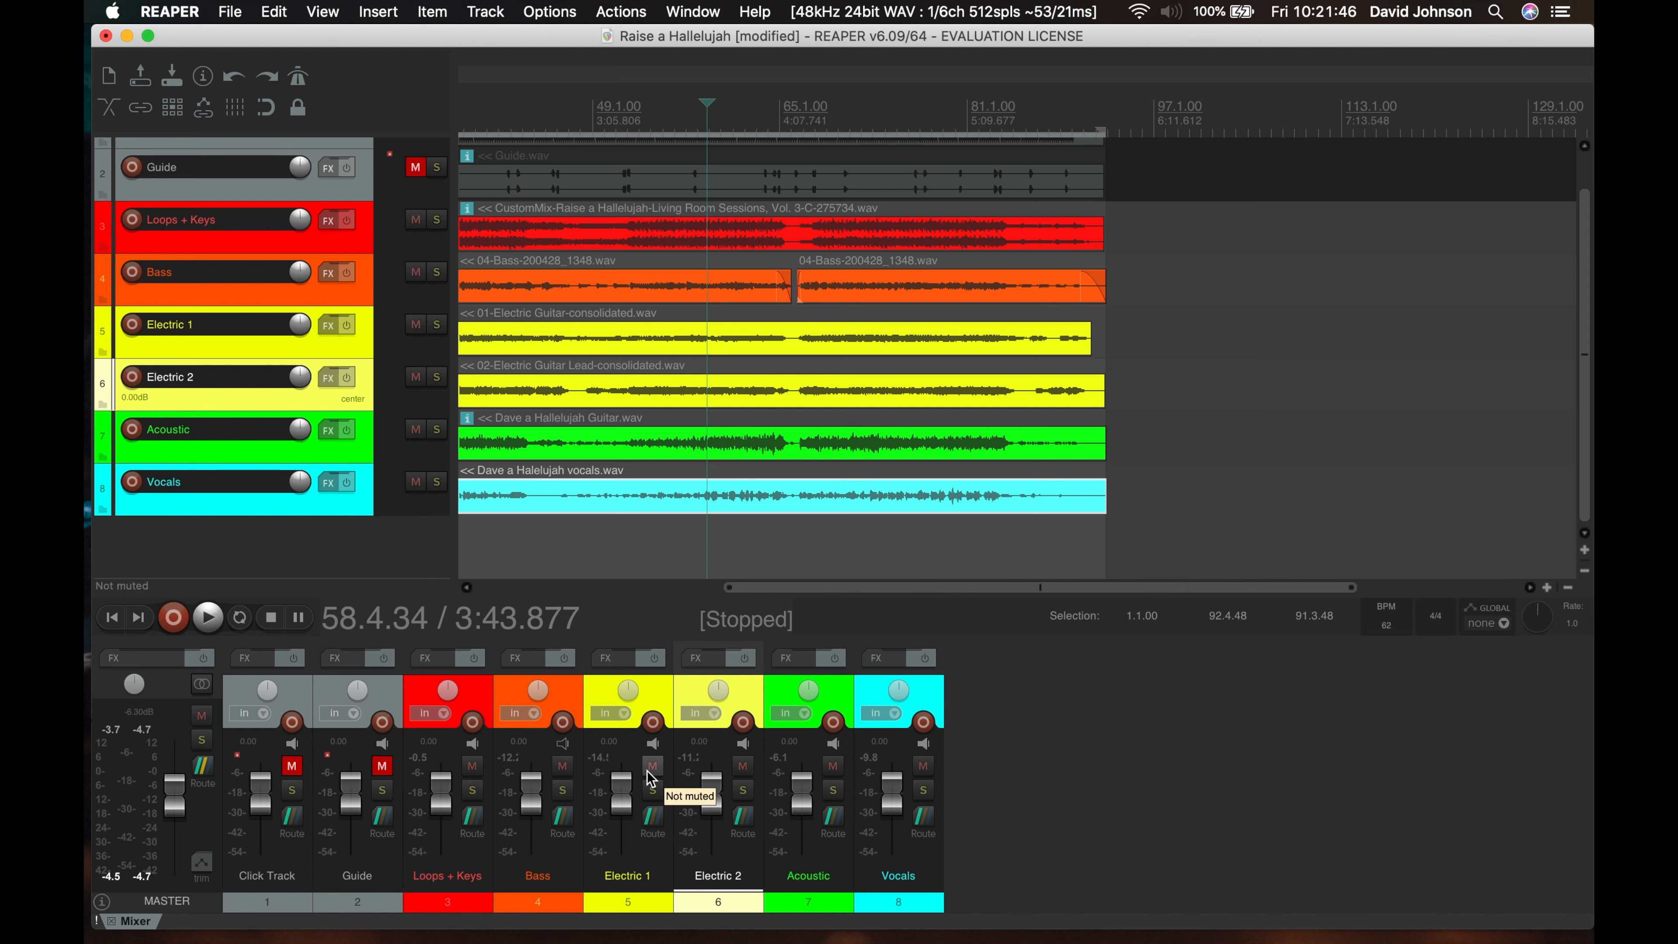
Mute the Bass, Electric 1 and Electric 2 tracks
left_click(563, 767)
left_click(653, 766)
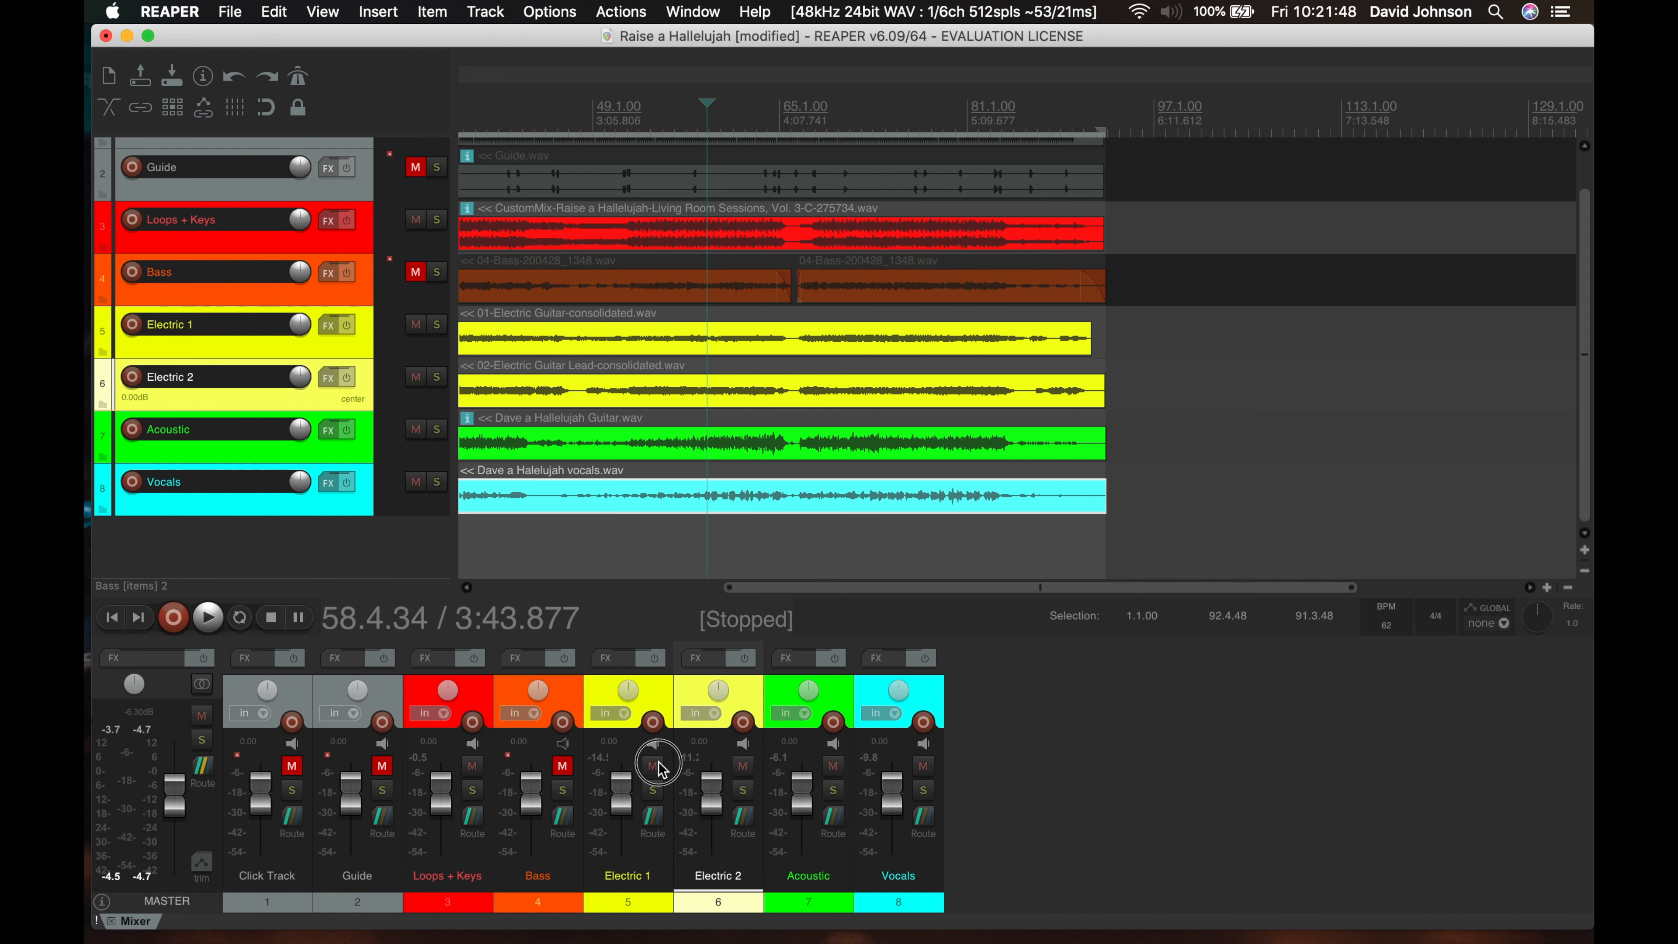
left_click(744, 766)
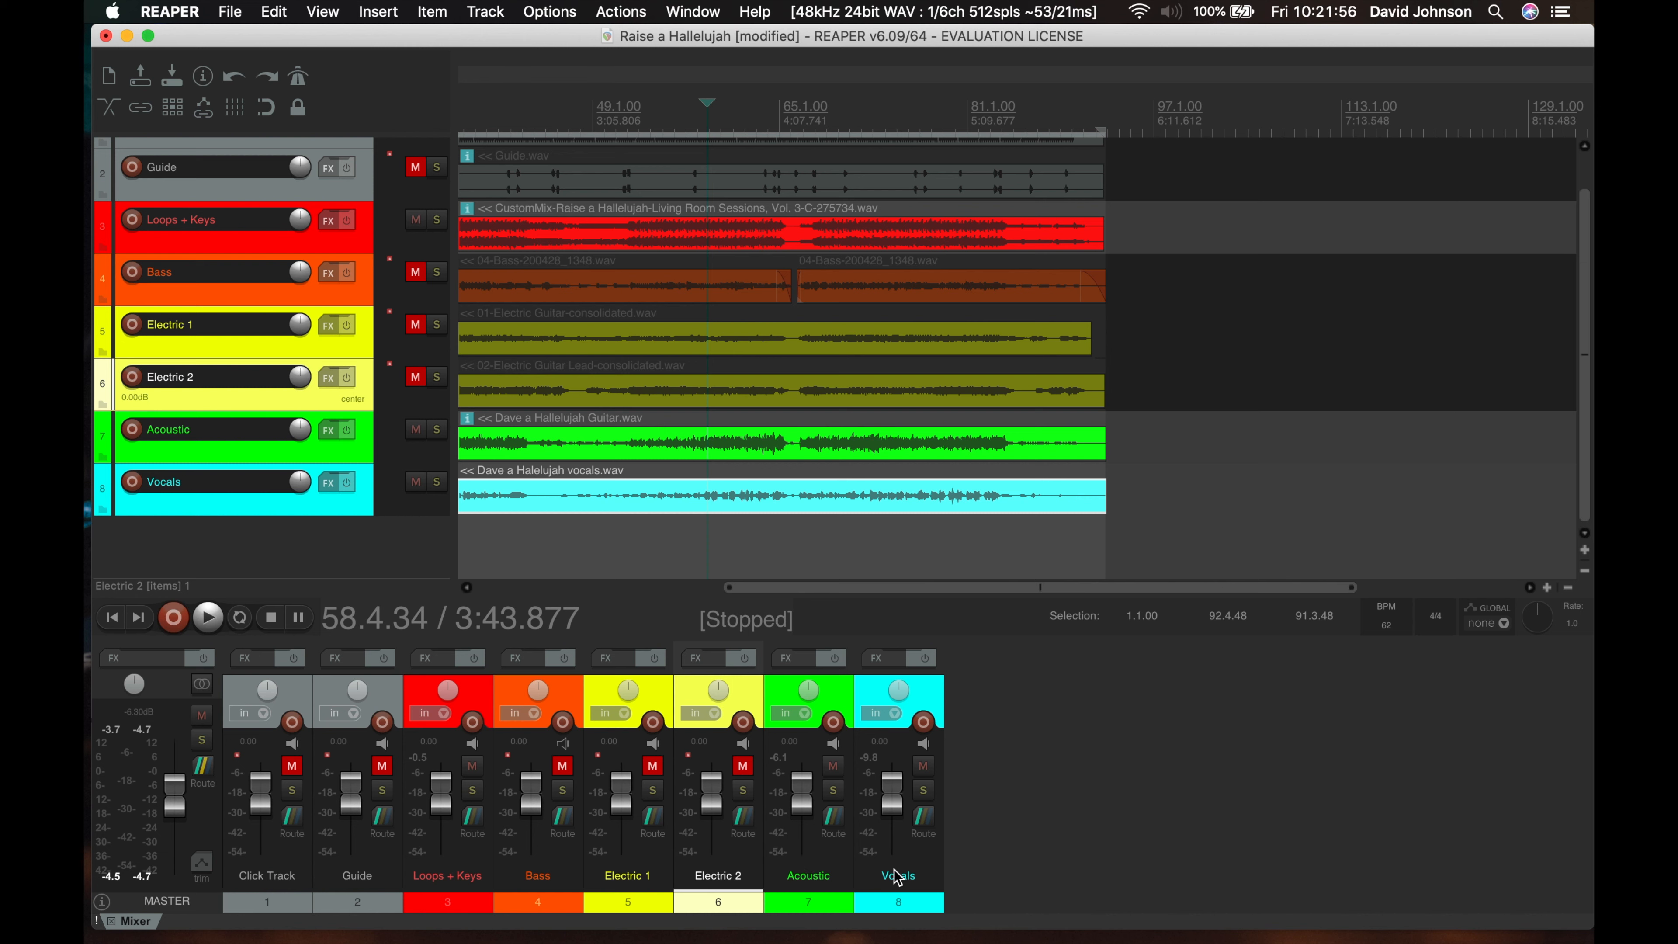
Play the unmuted Loops + Keys, Acoustic and Vocals tracks from about measure 57.4
left_click(697, 126)
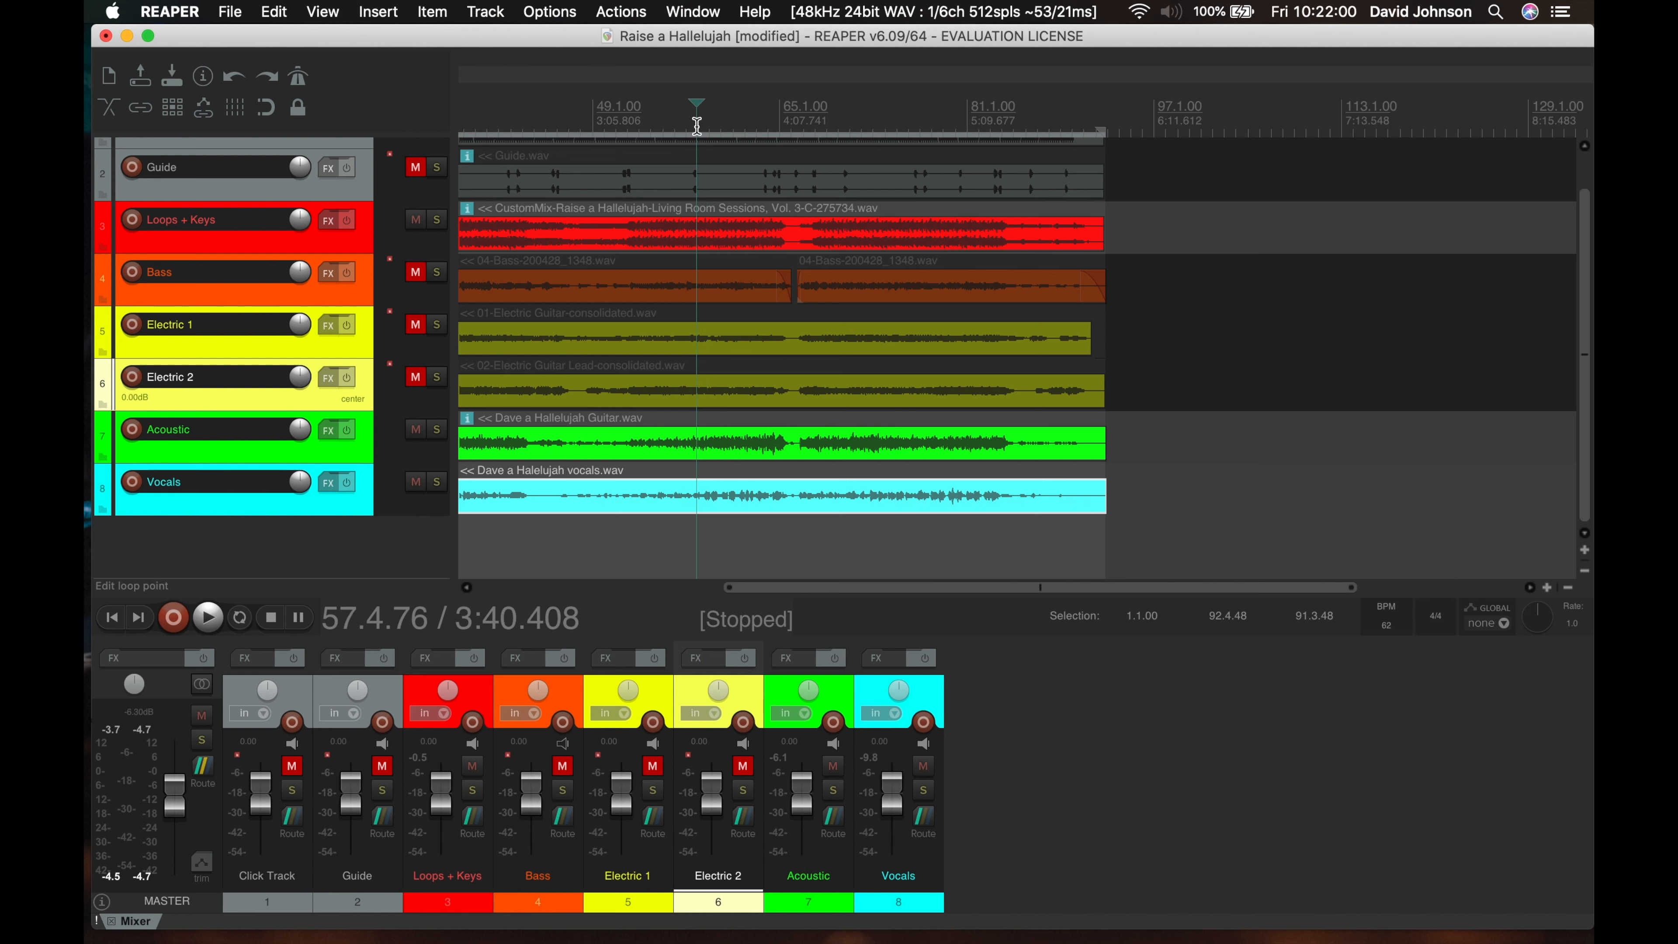
key("space")
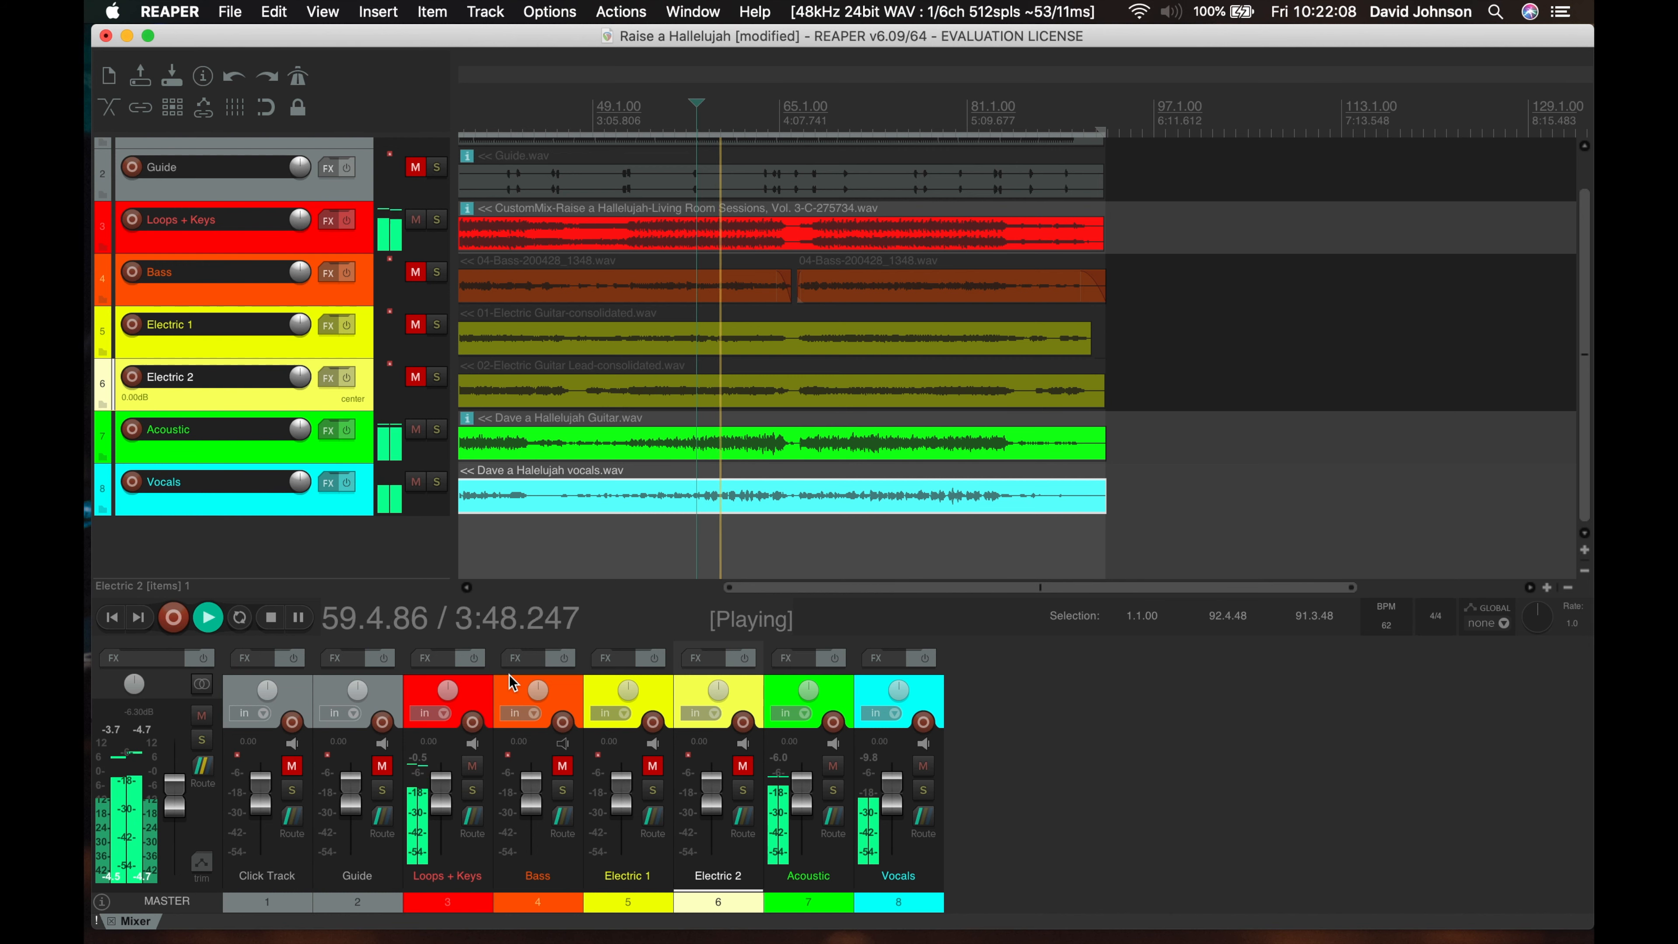
key("space")
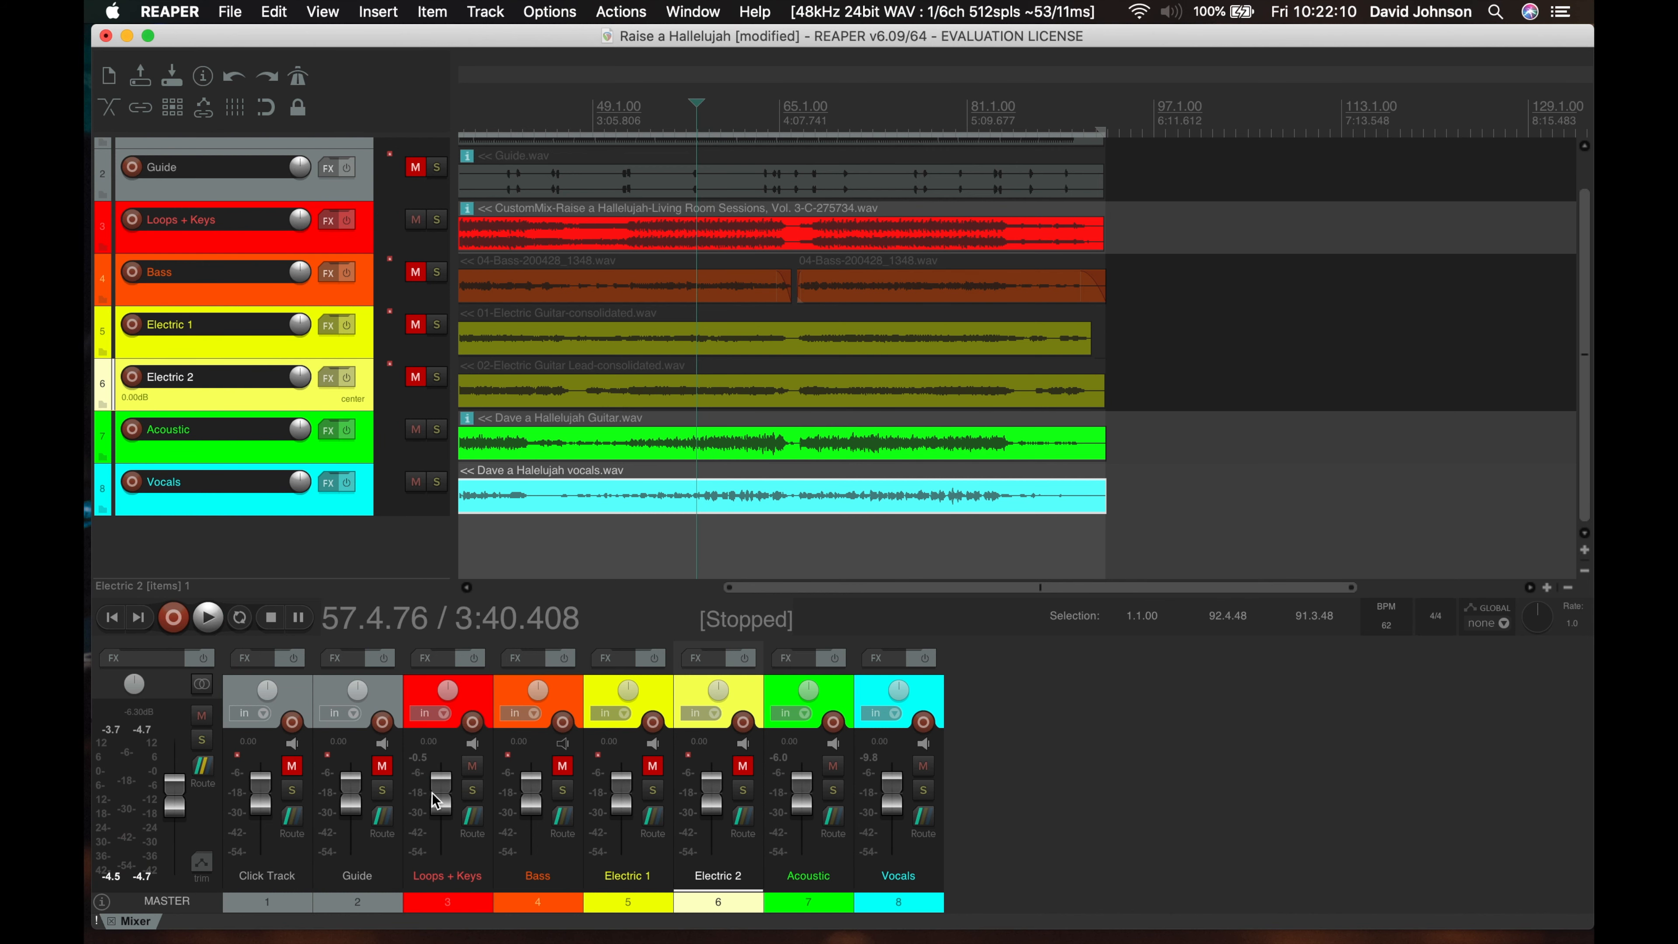
Lower the Loops + Keys track volume to about -4.5 dB during playback
mouse_move(449, 798)
key("space")
left_click(441, 799)
left_click_drag(441, 798, 442, 811)
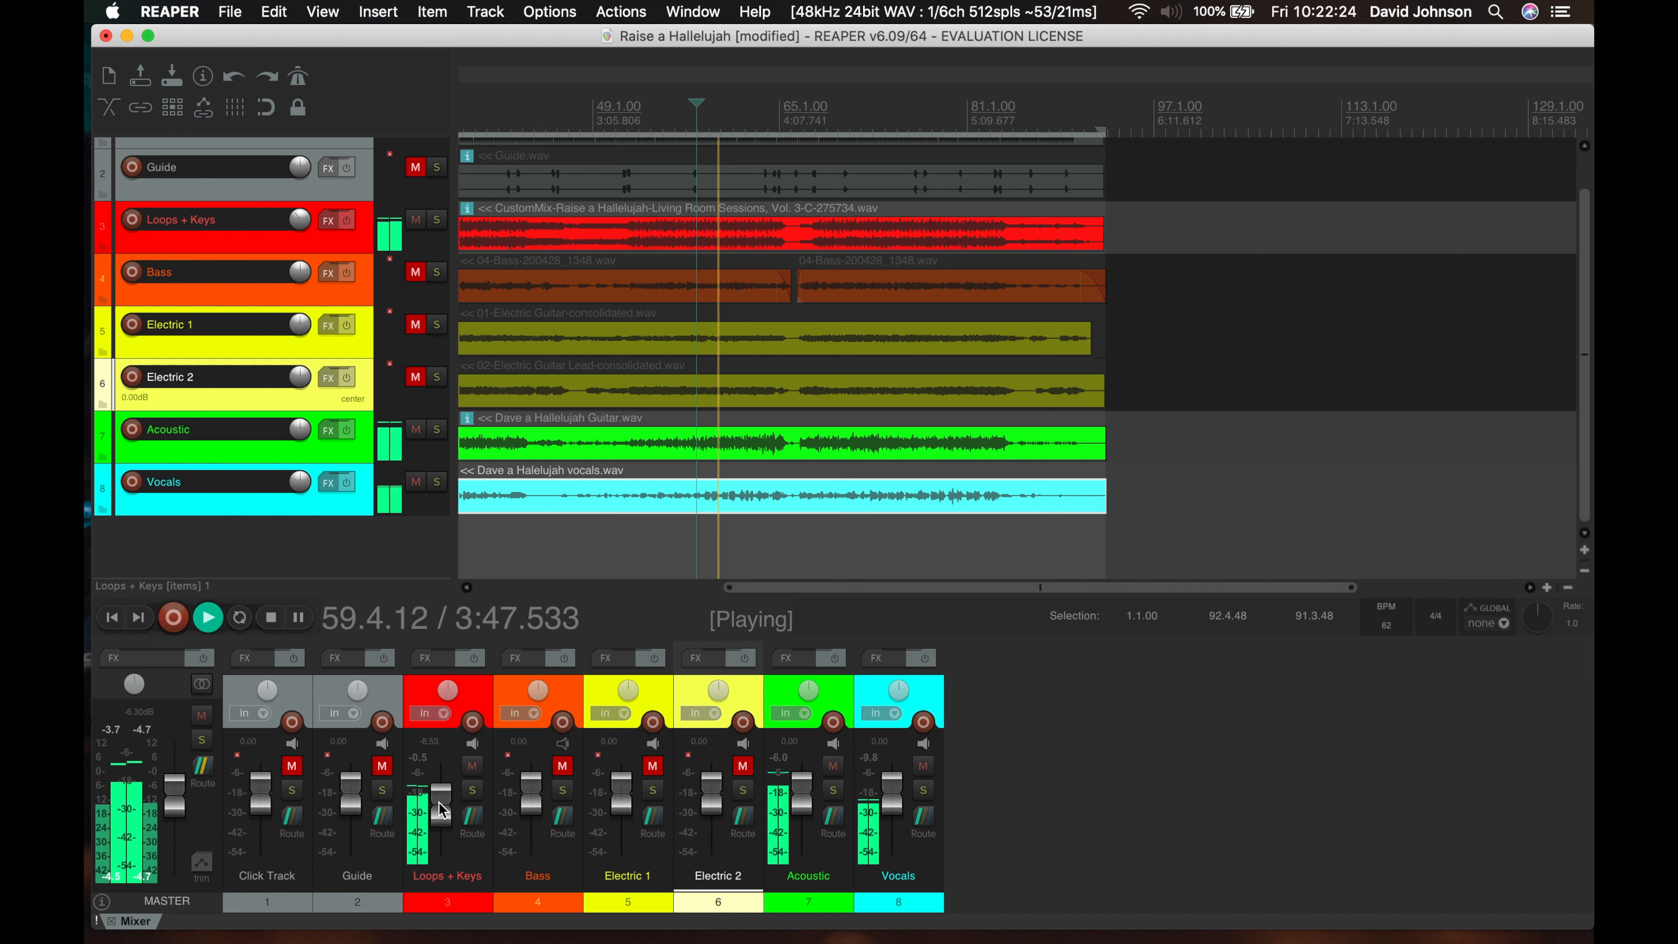
key("space")
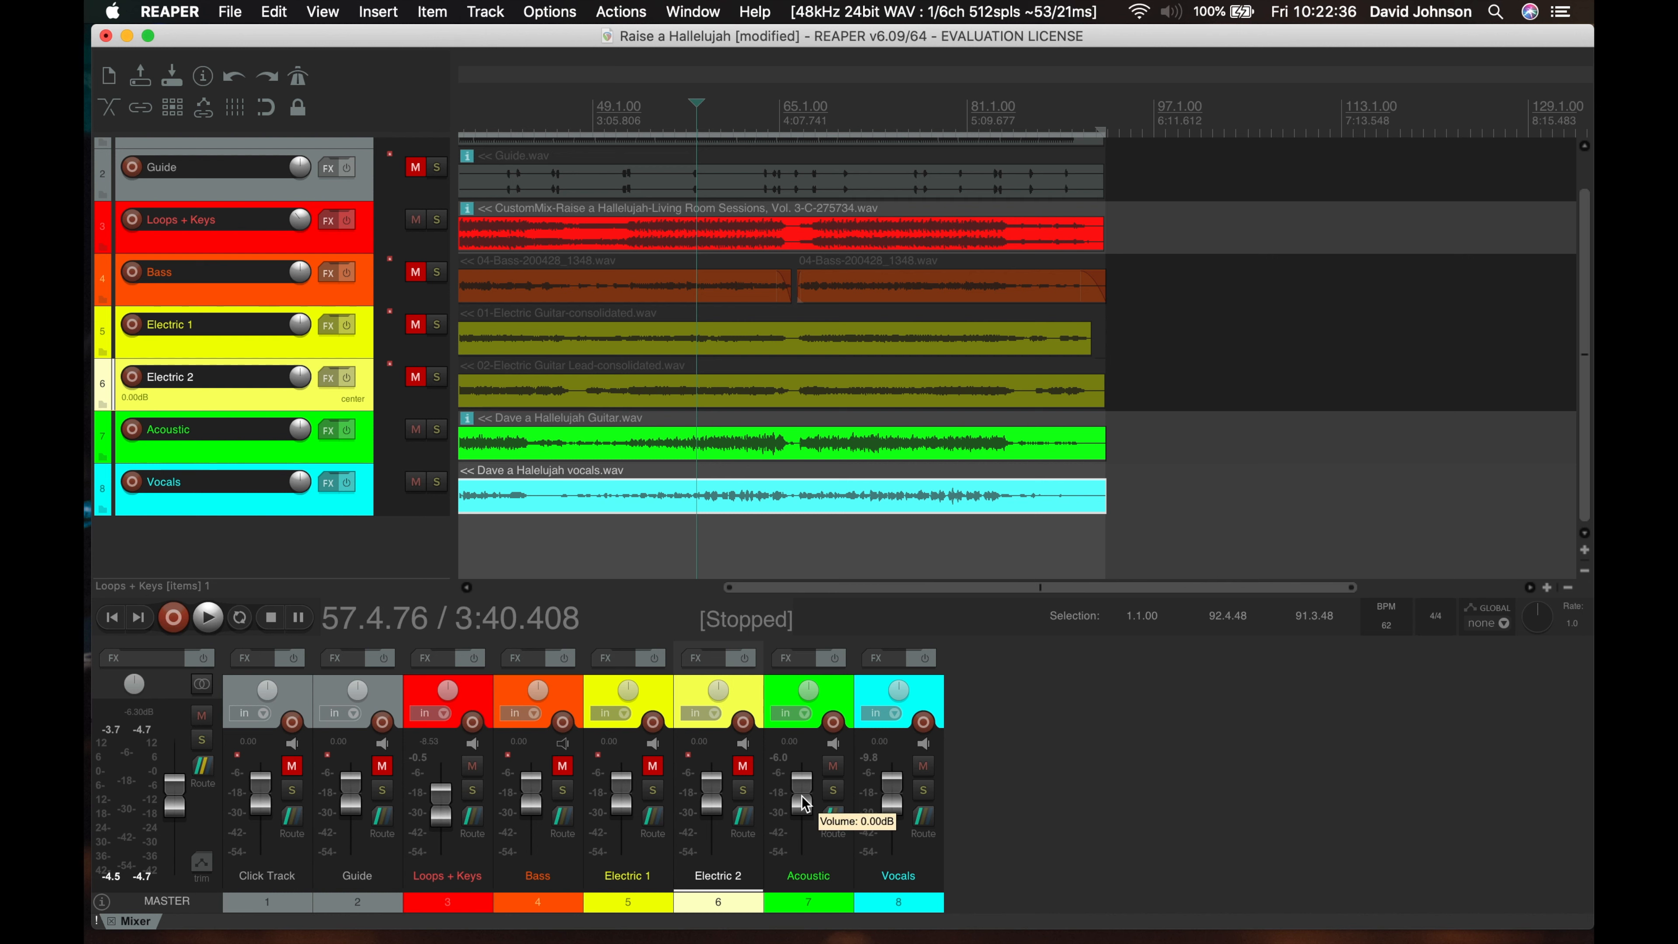
Lower the Acoustic track volume to about -4.5 dB during playback
key("space")
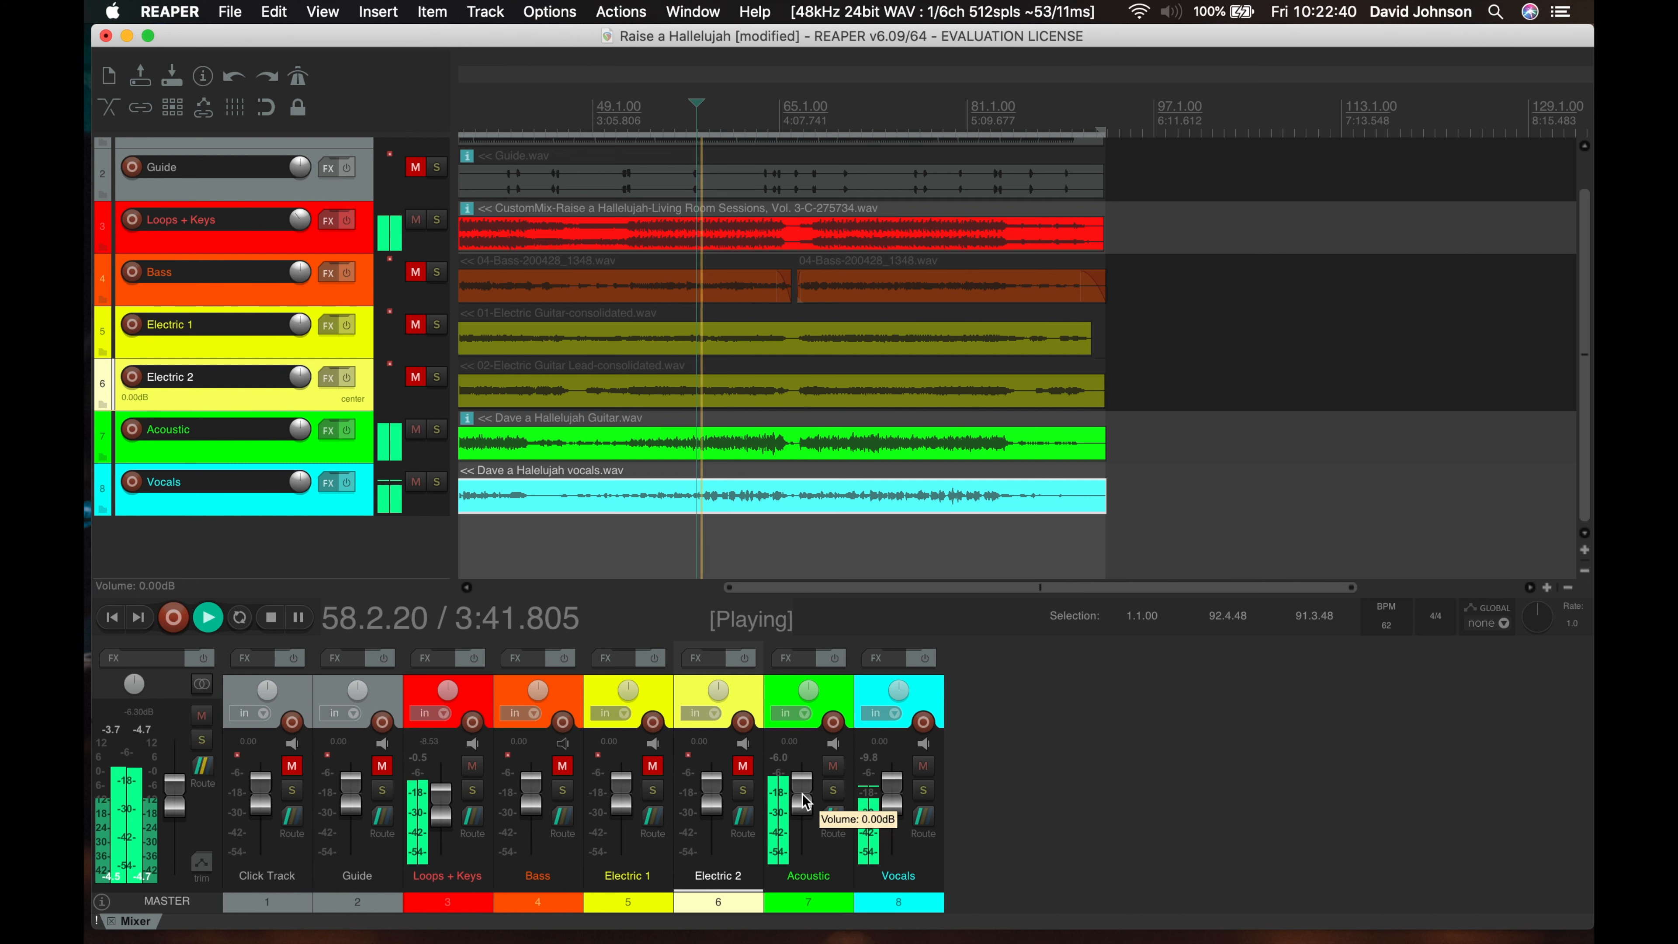
left_click_drag(804, 800, 804, 808)
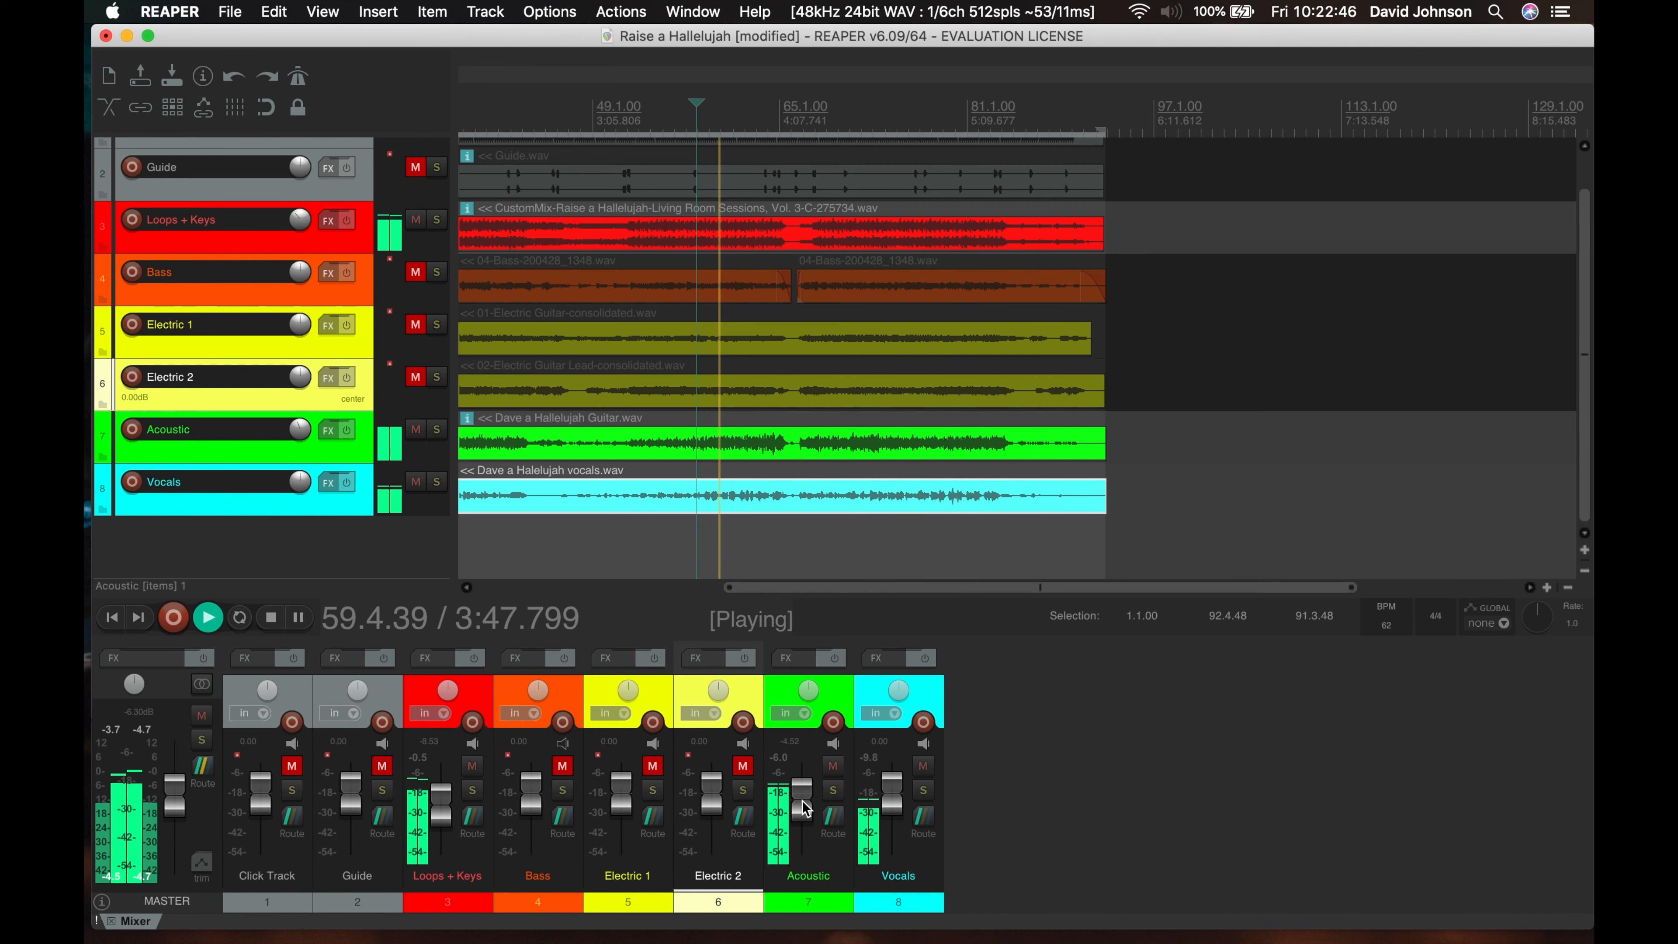
mouse_move(468, 423)
key("space")
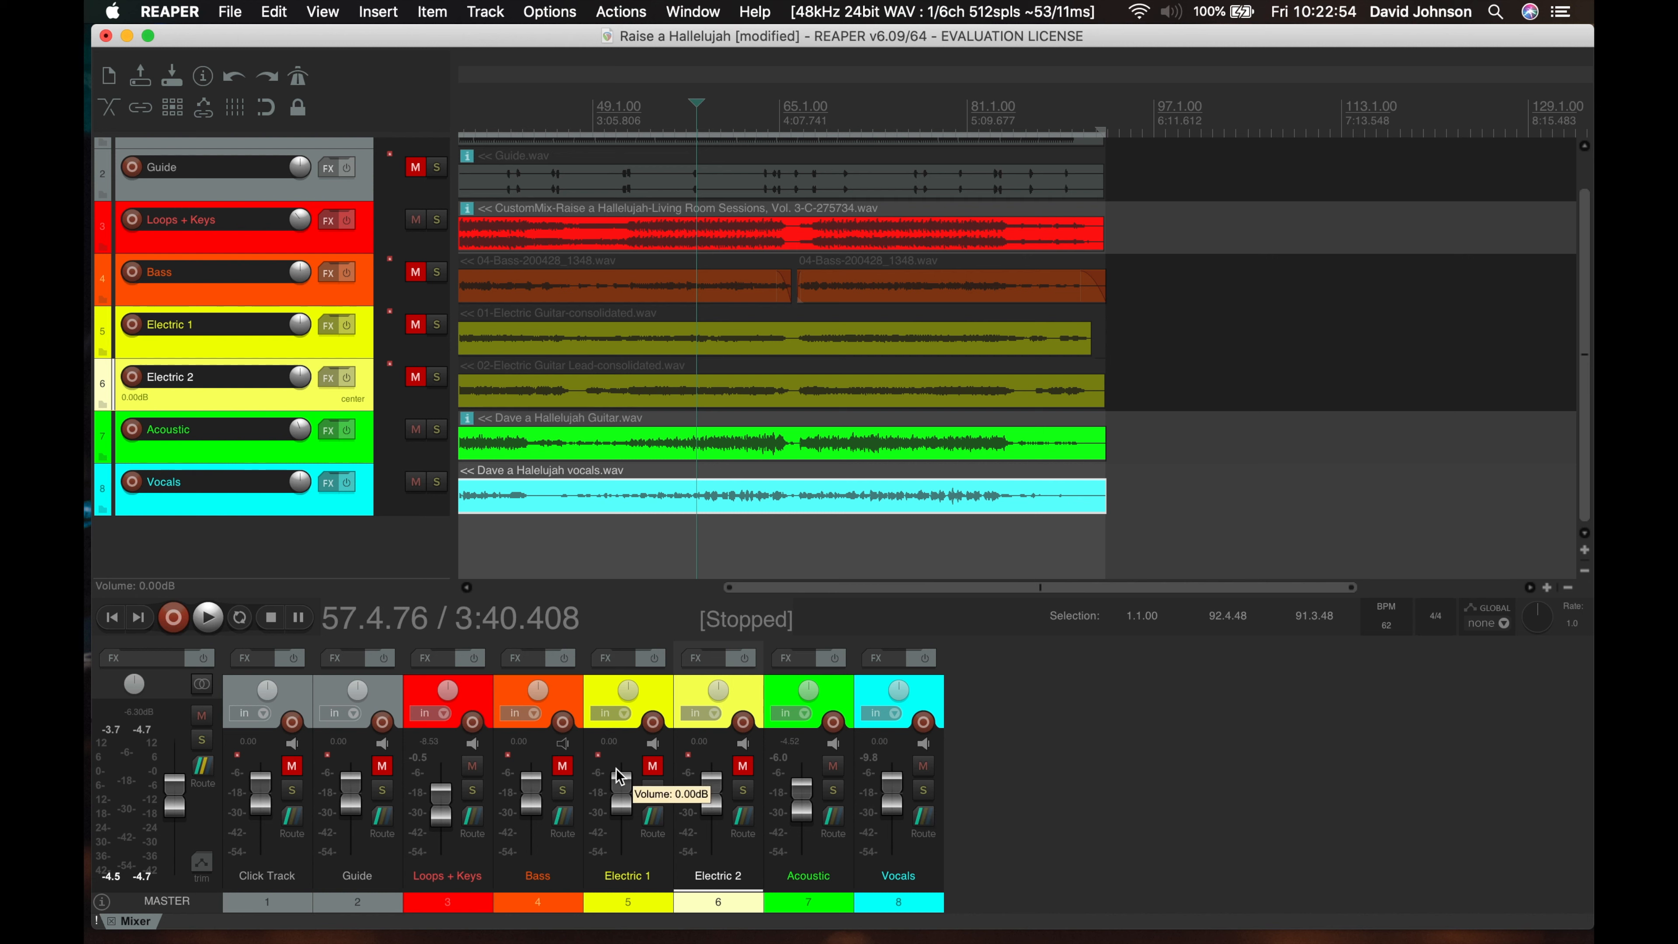
Mute the Loops + Keys track and add the VST: ReaEQ (Cockos) effect to the Acoustic track
left_click(473, 765)
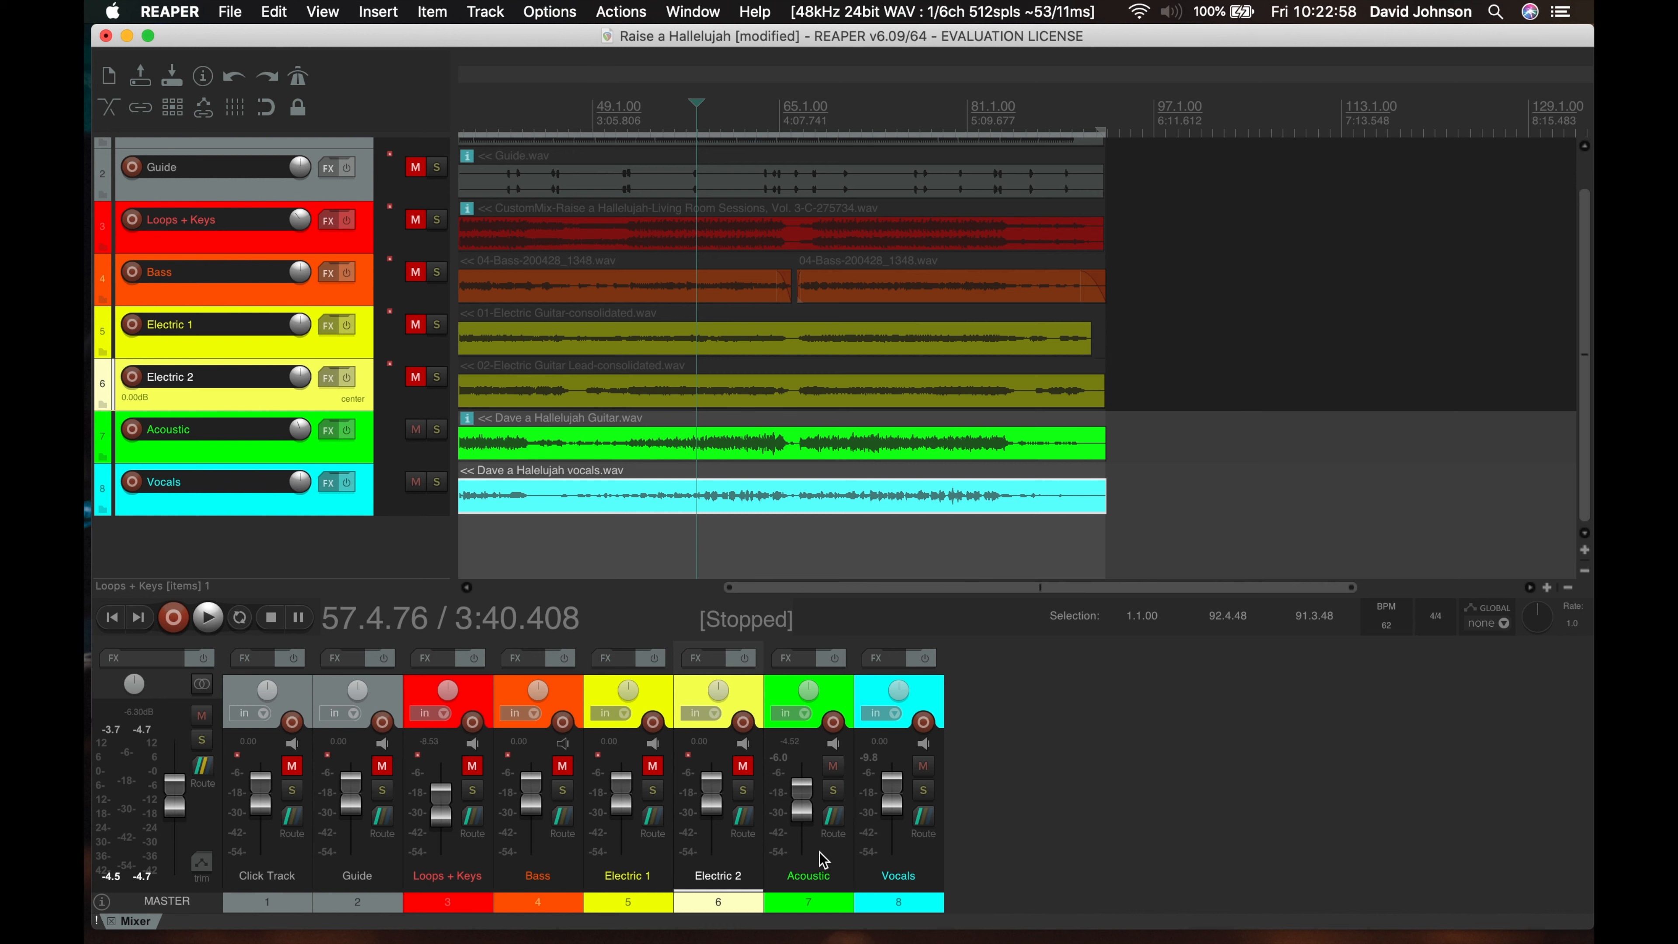
left_click(789, 665)
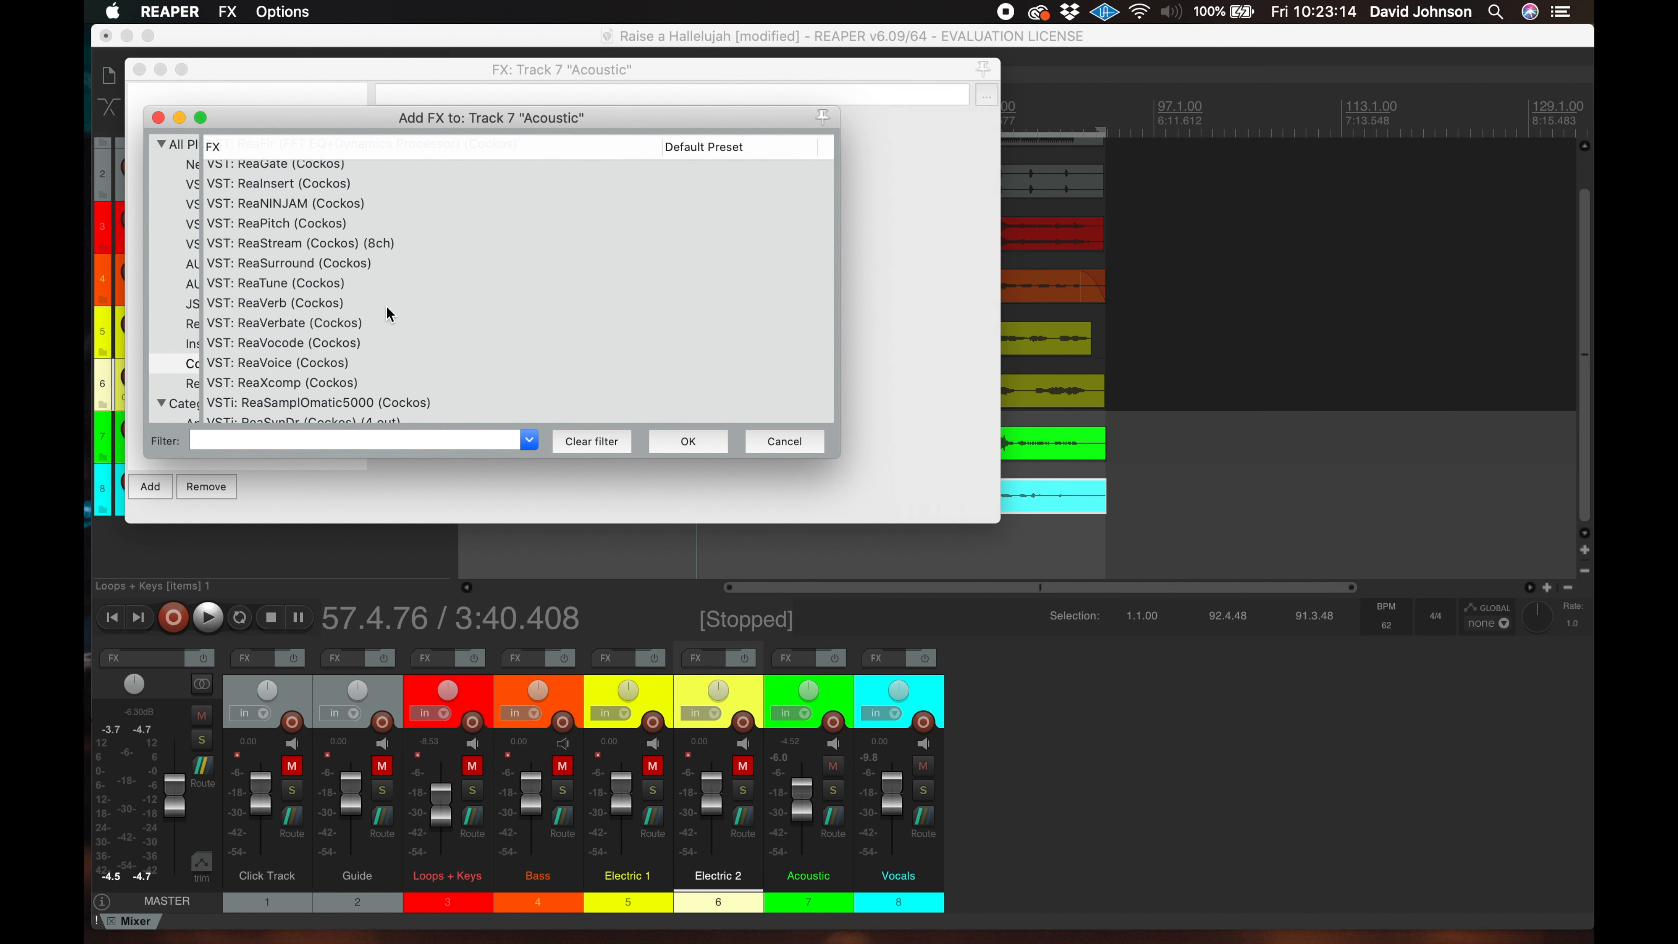
scroll(452, 308, "up", 5)
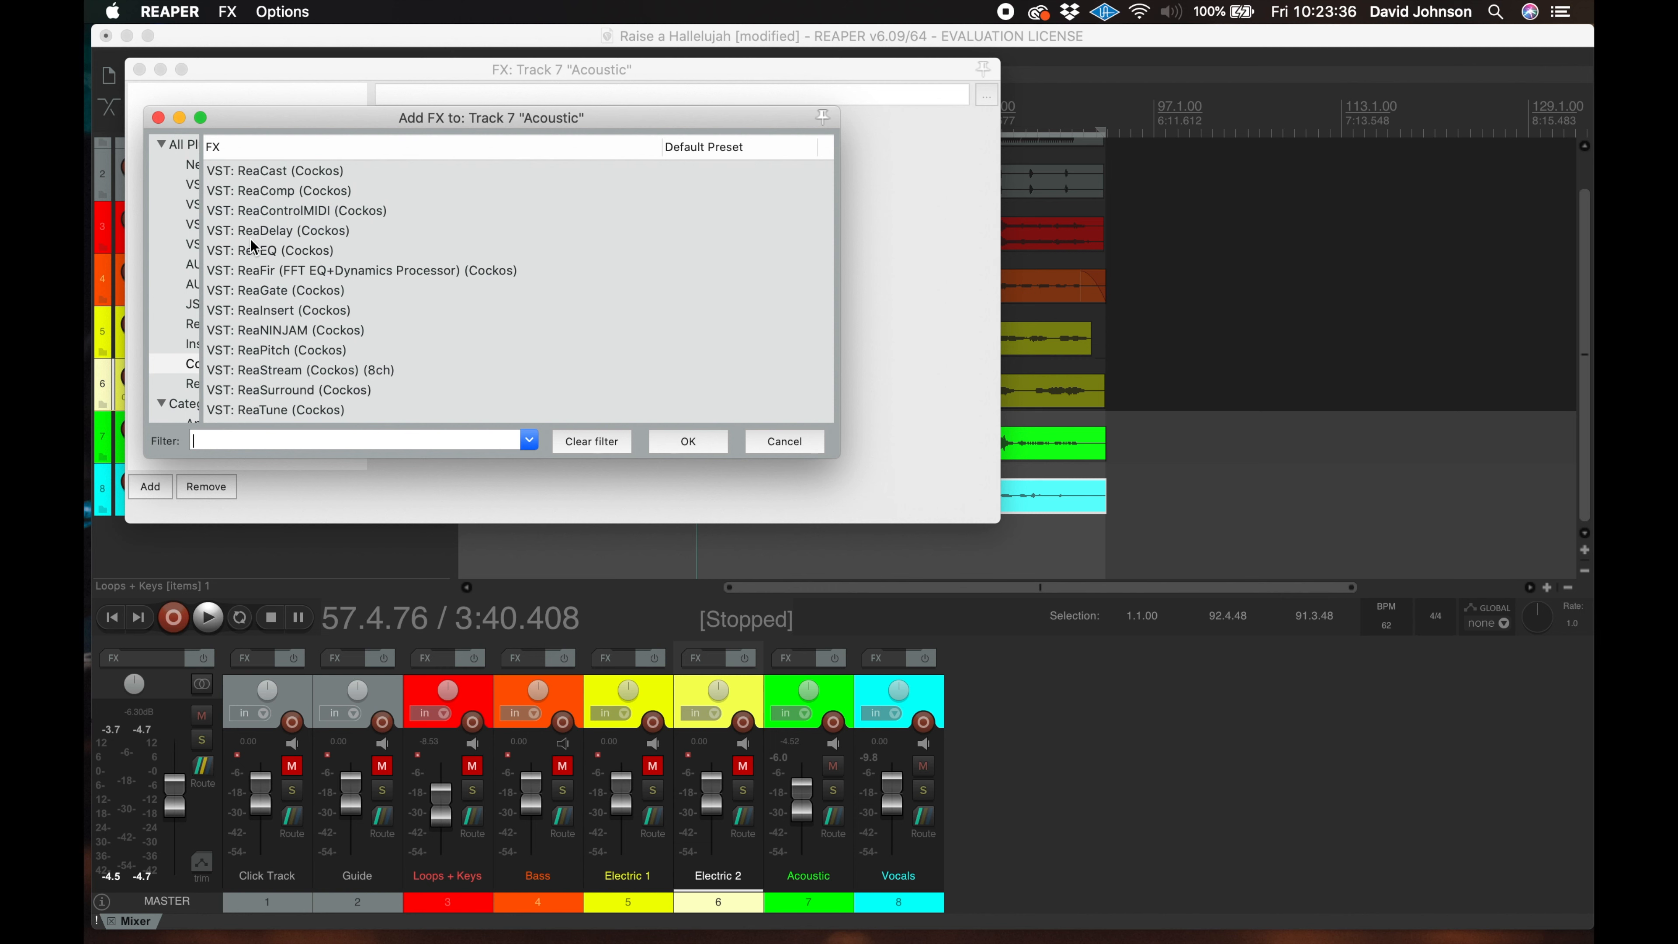
left_click(281, 252)
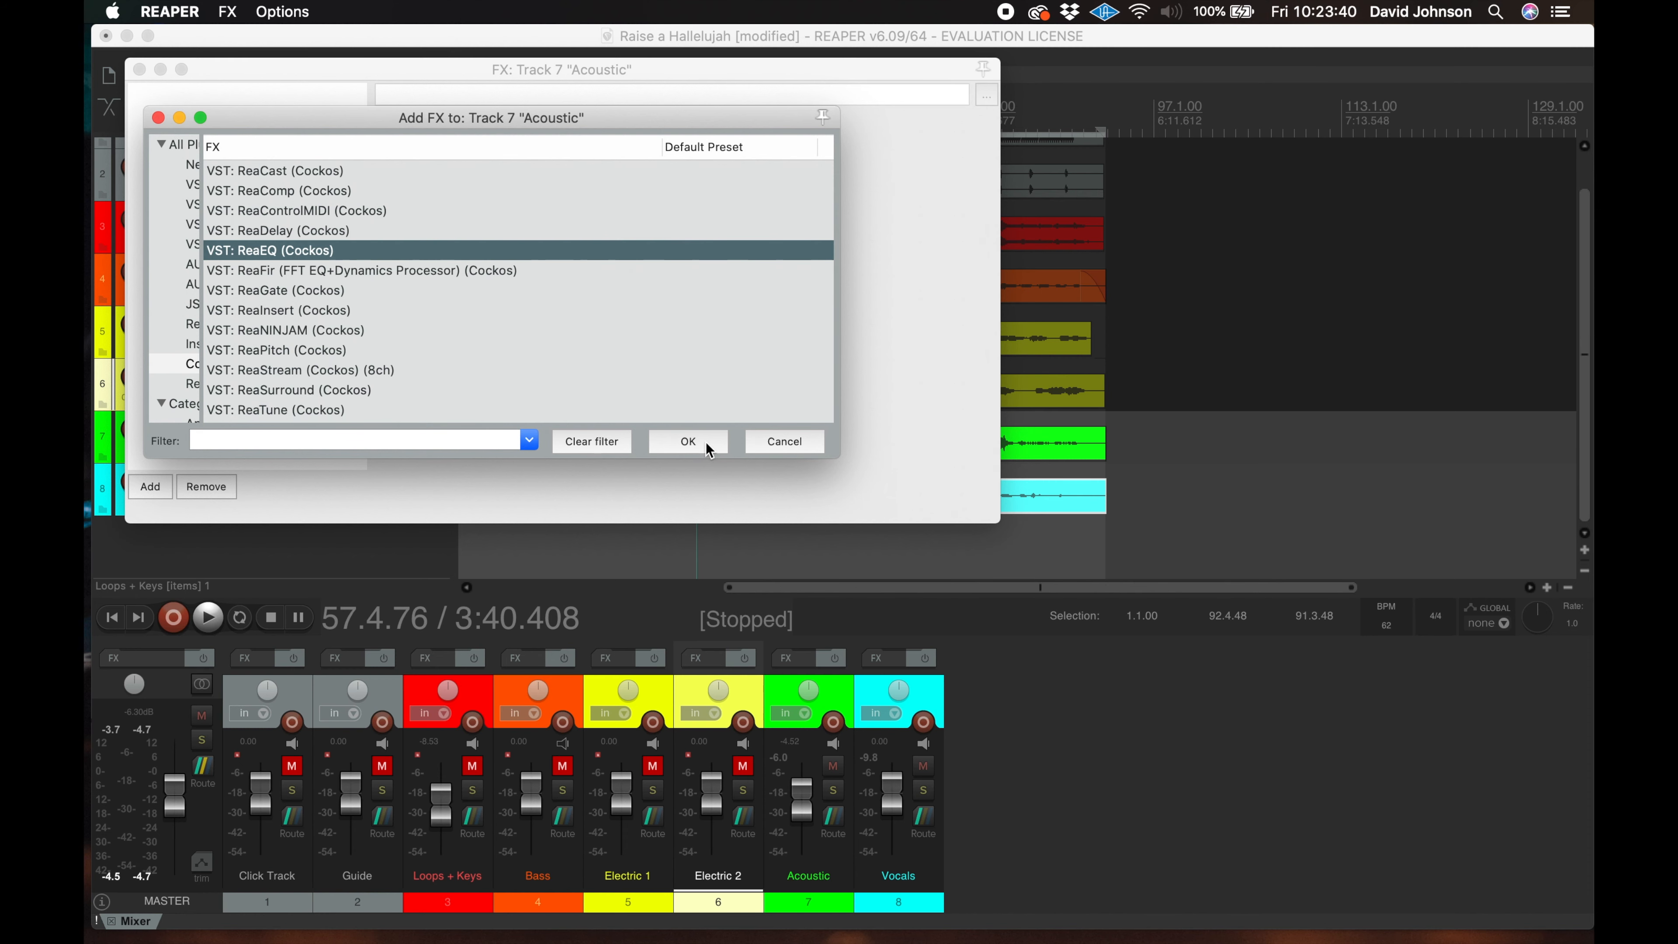
left_click(687, 441)
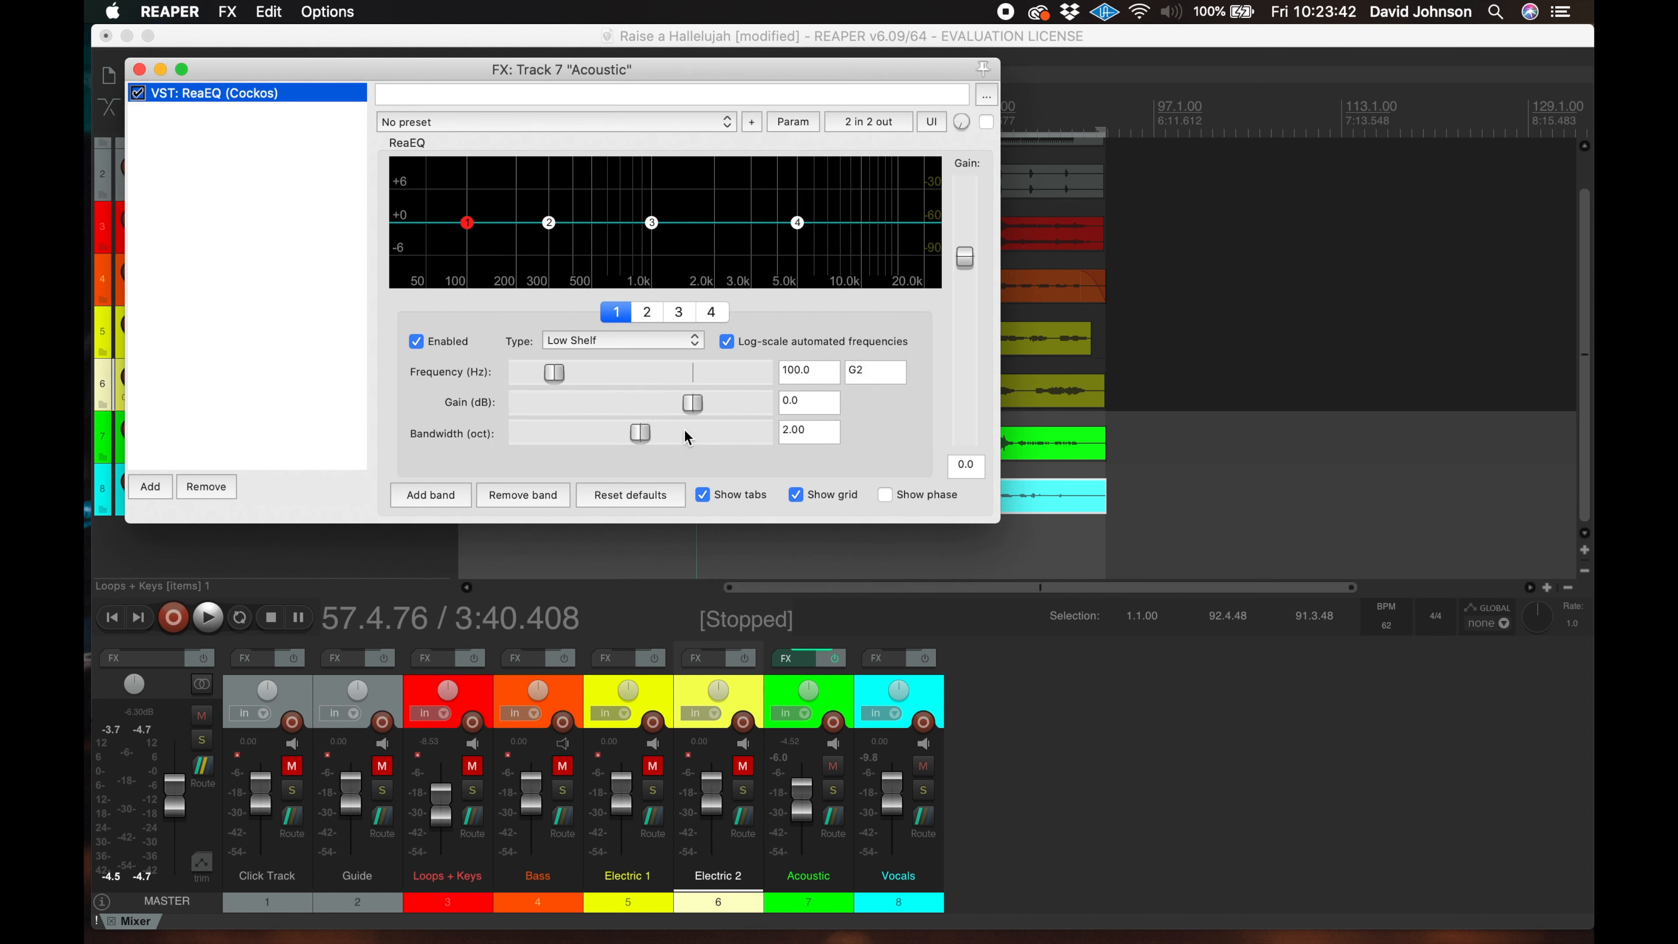
Add the VST: ReaComp (Cockos) effect to the Acoustic track after ReaEQ and leave it bypassed
left_click(151, 487)
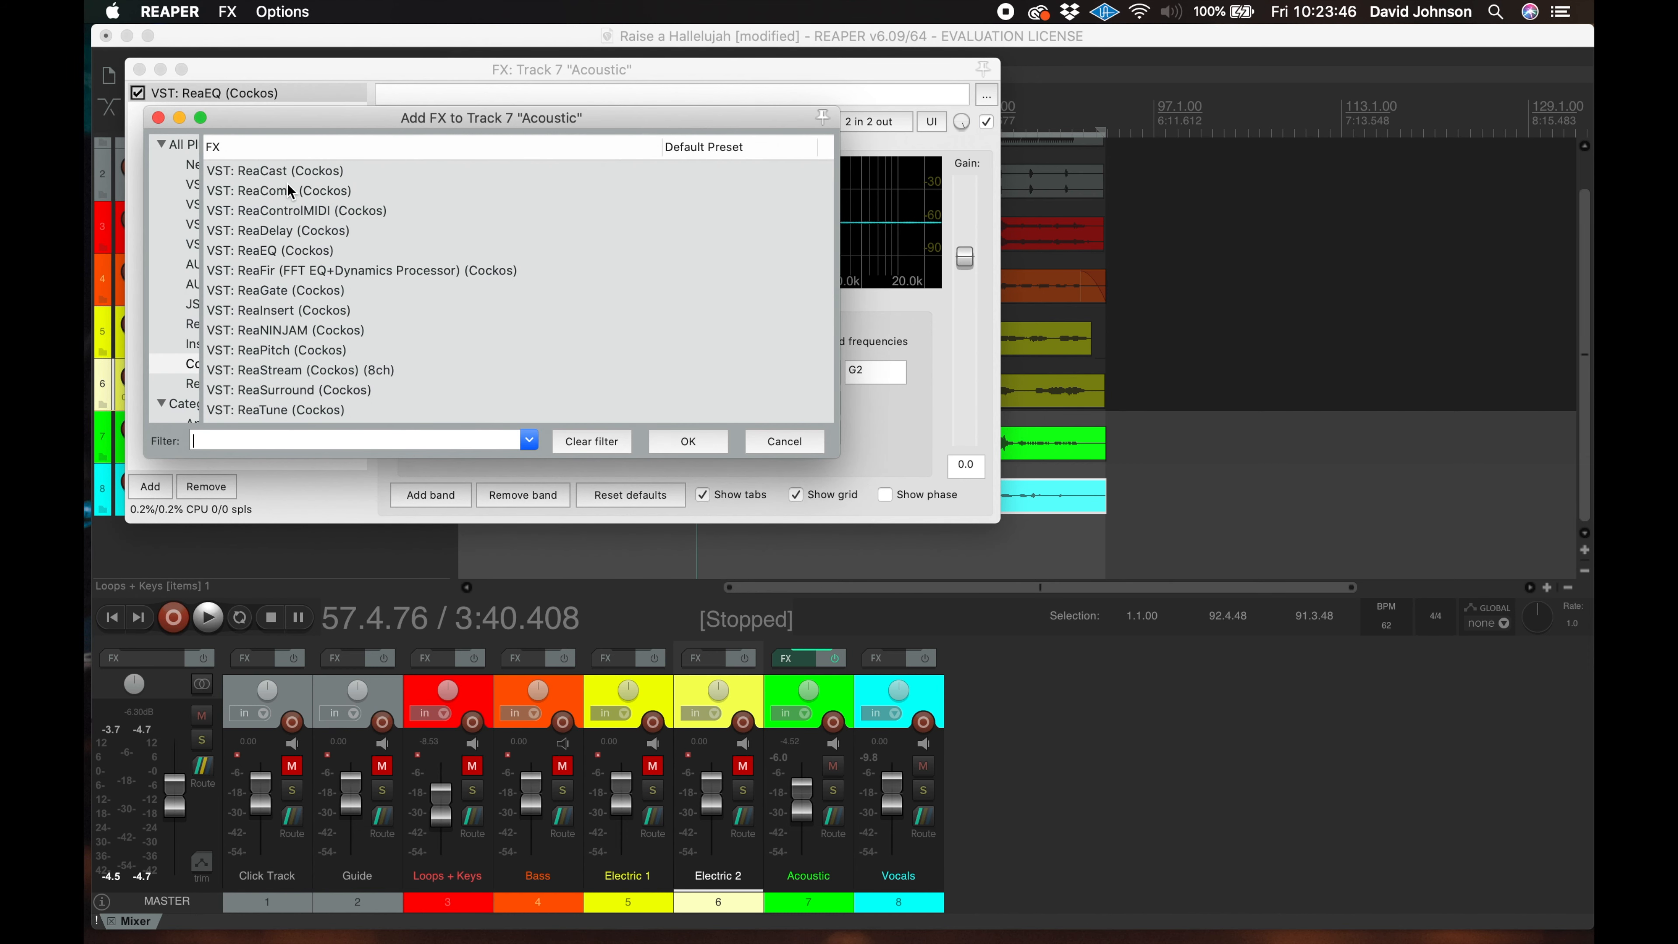
left_click(323, 199)
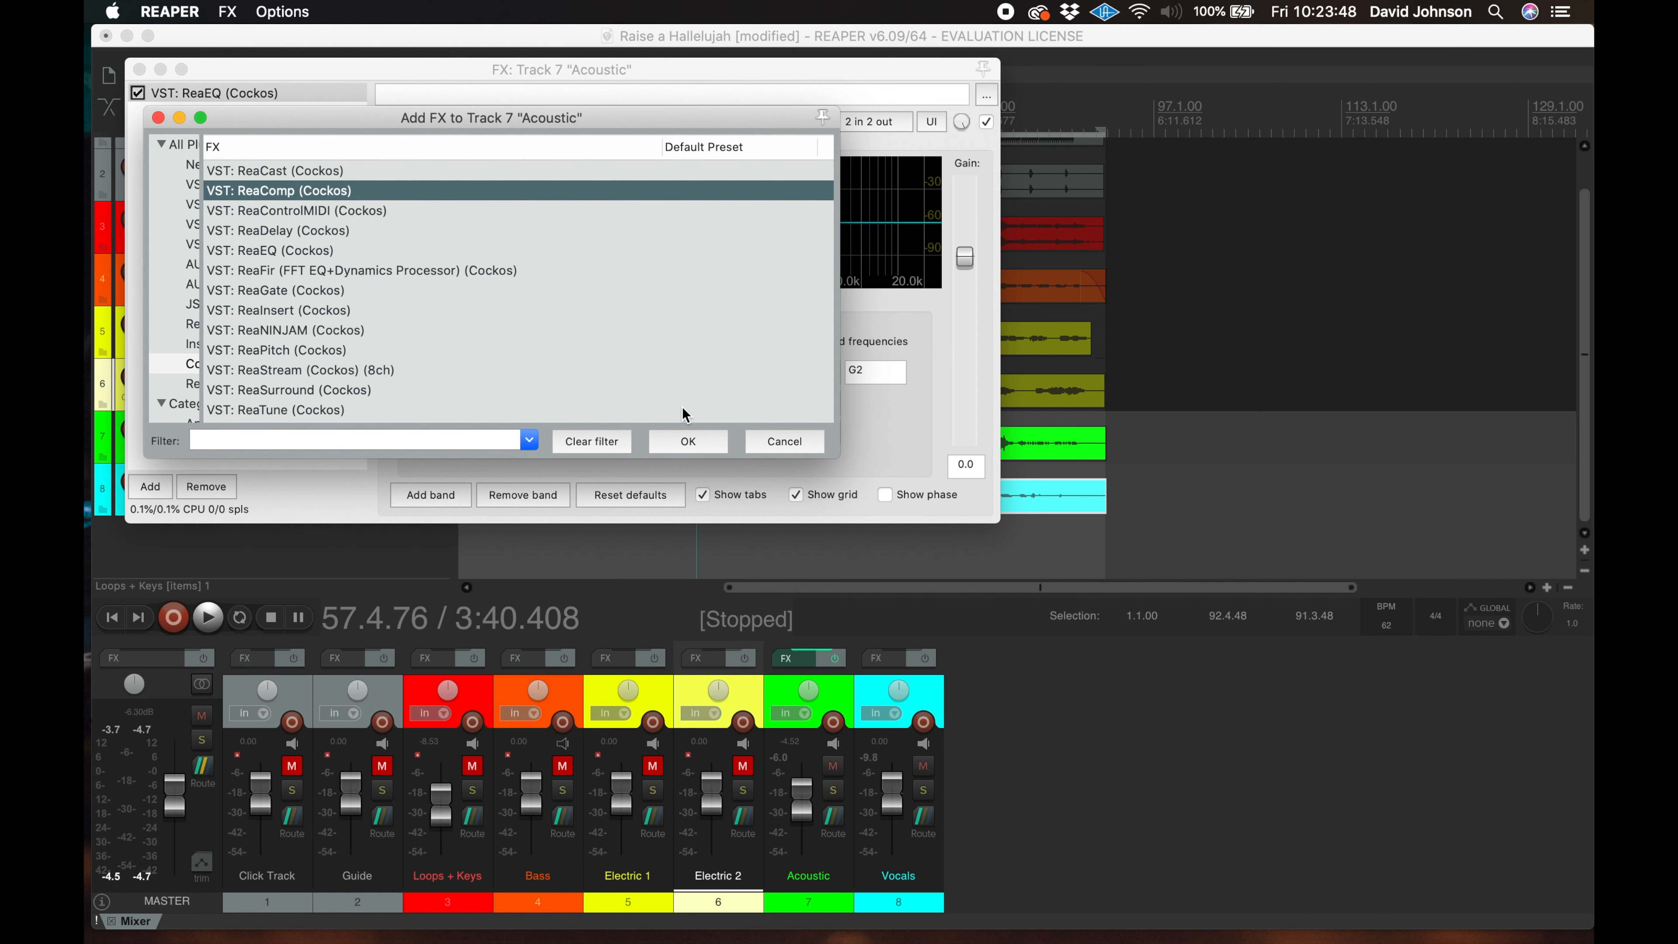
left_click(709, 447)
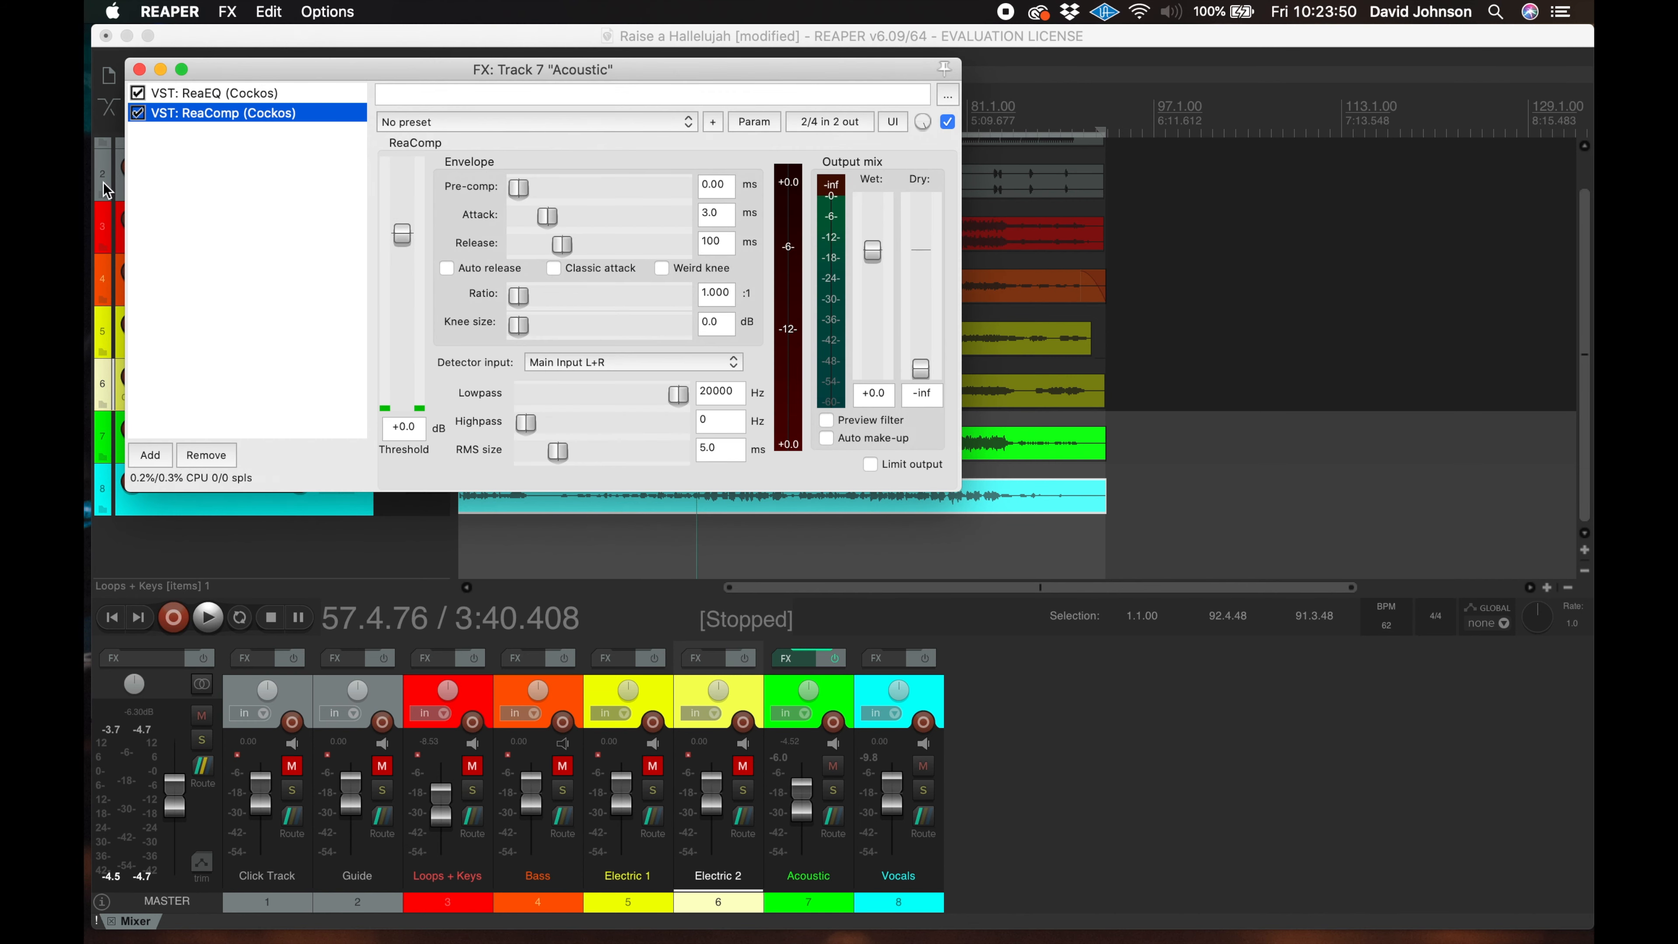
left_click(138, 113)
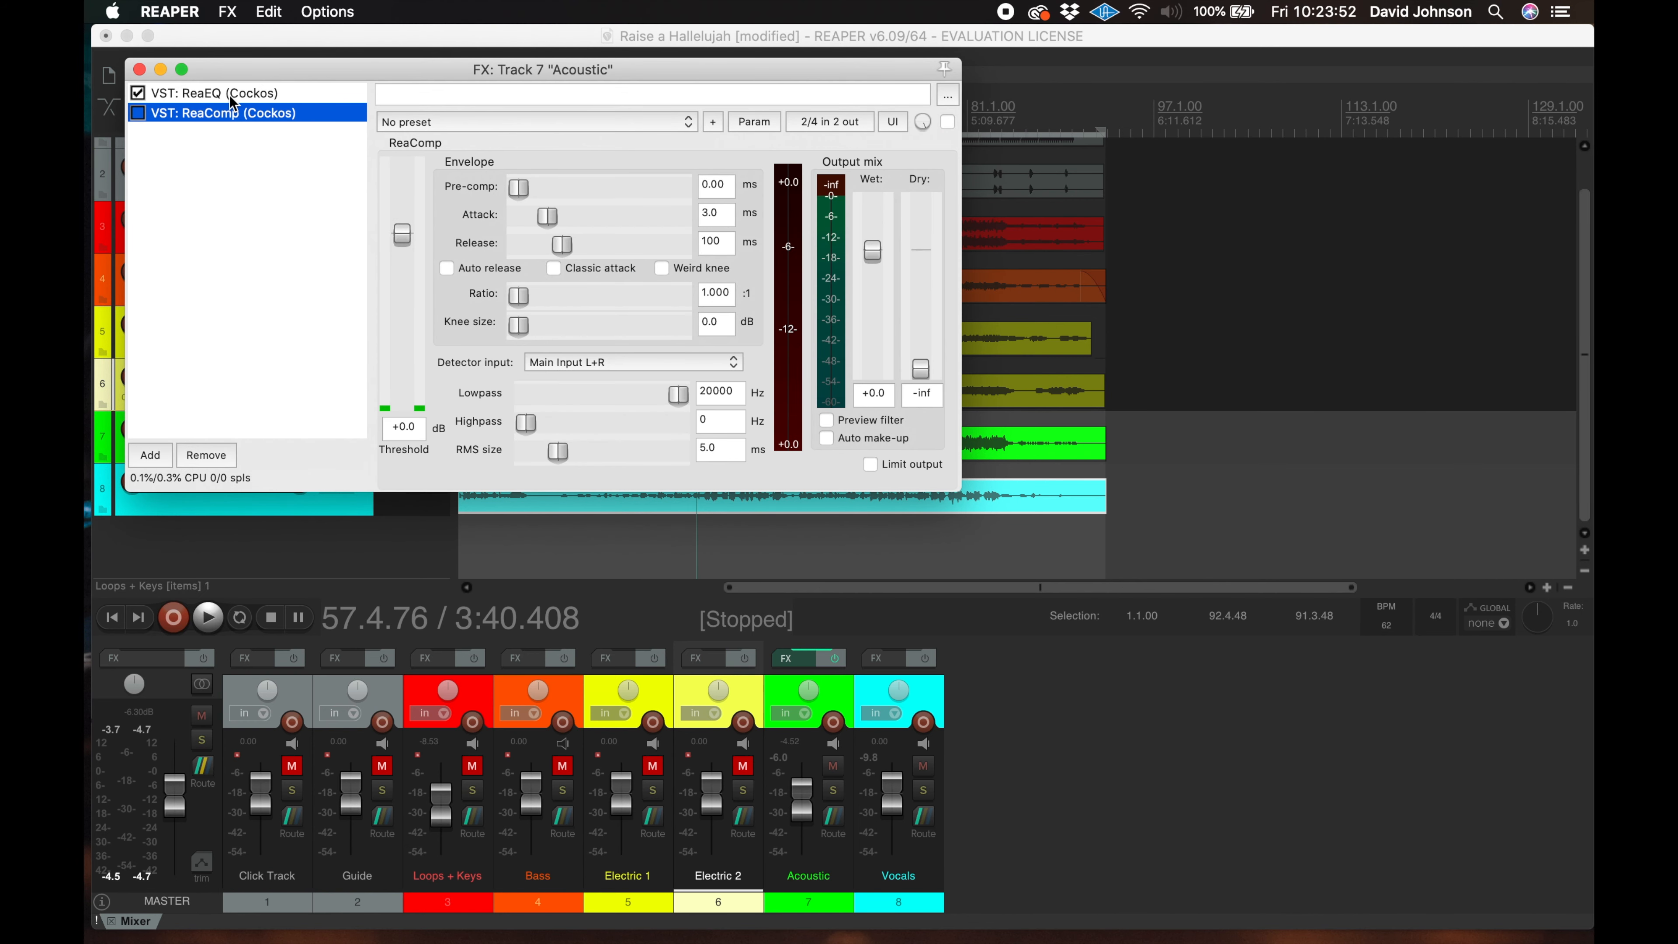
Change band 1 of the Acoustic track's ReaEQ from a shelf to the High Pass type
left_click(232, 100)
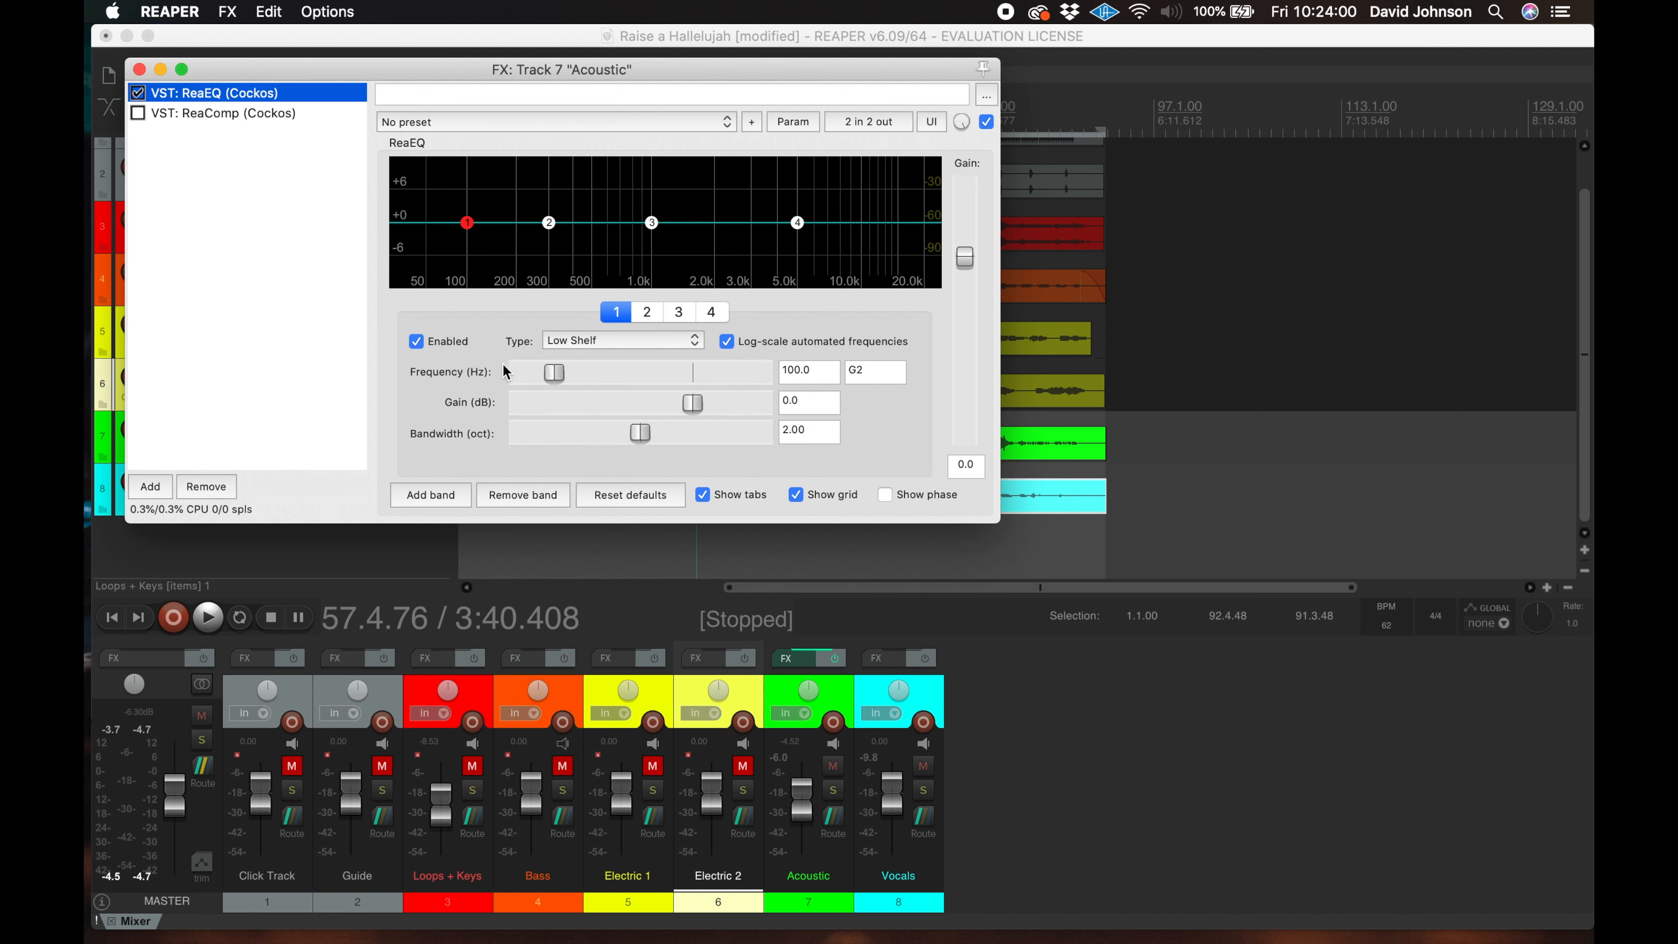
left_click(652, 342)
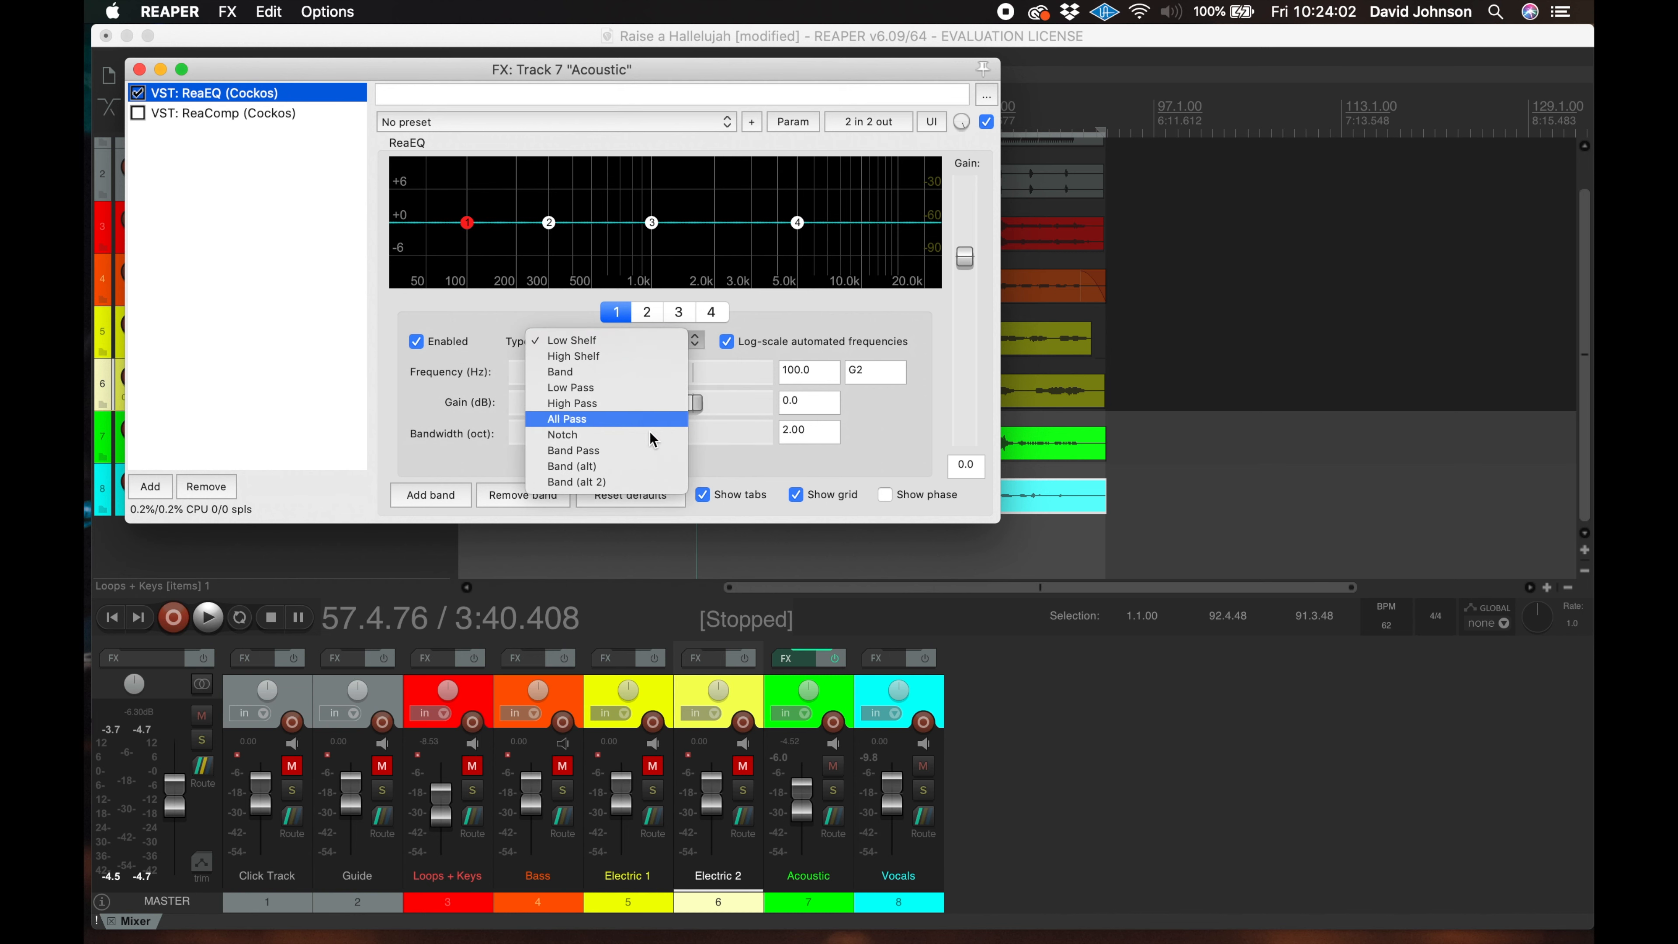
left_click(661, 348)
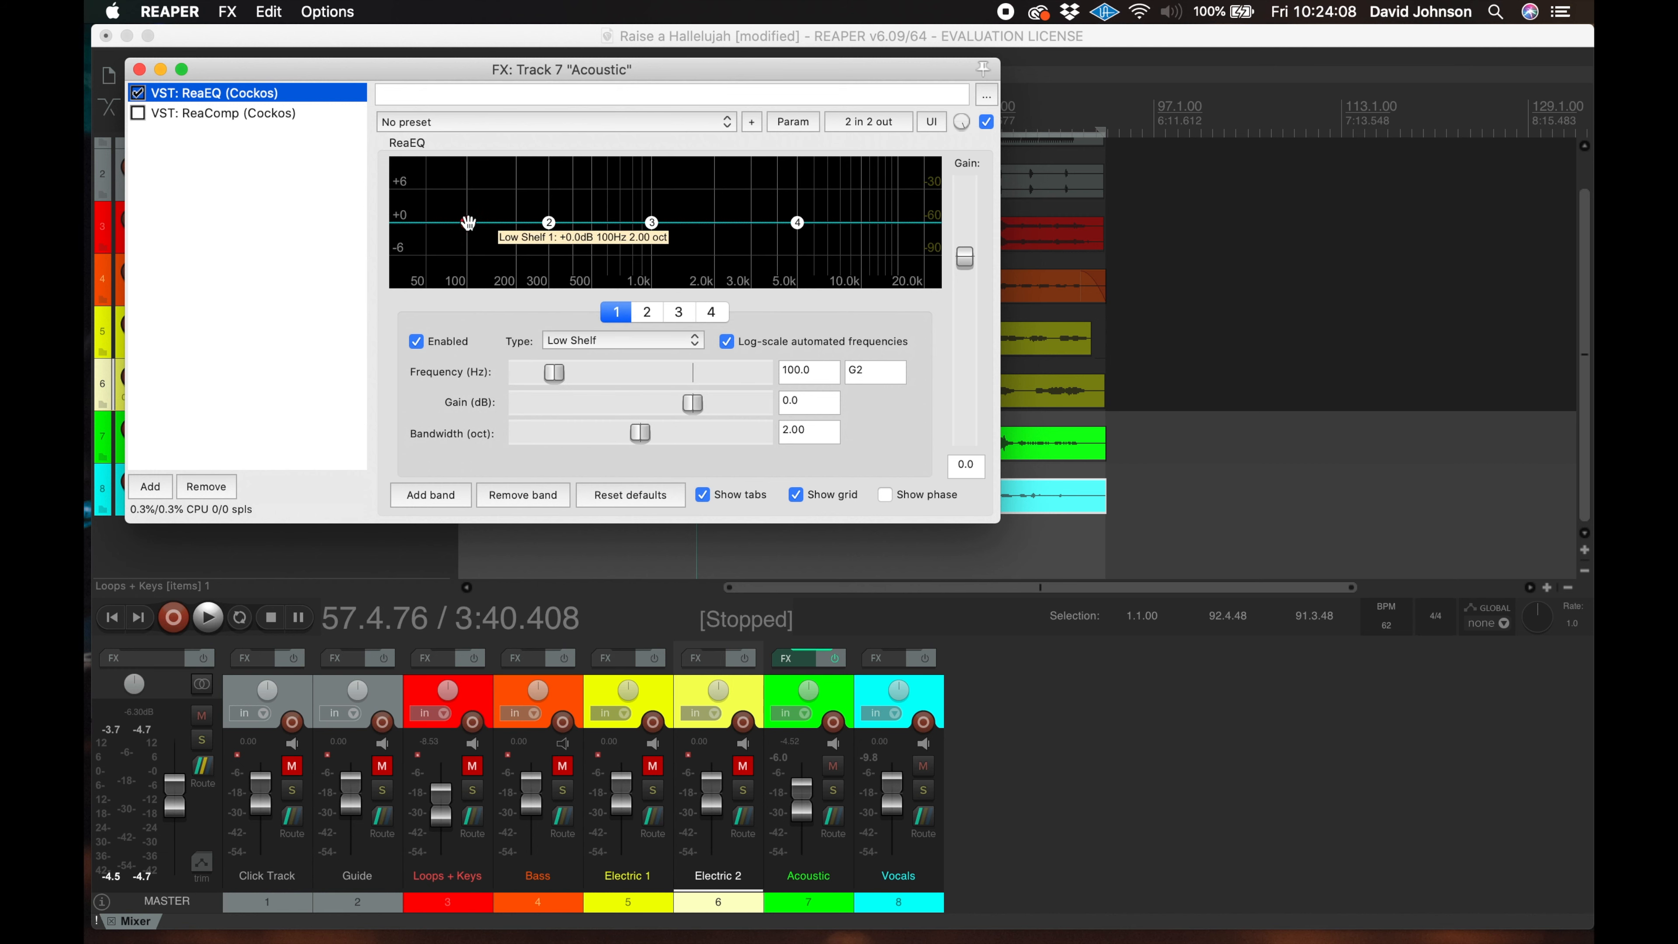
left_click(632, 344)
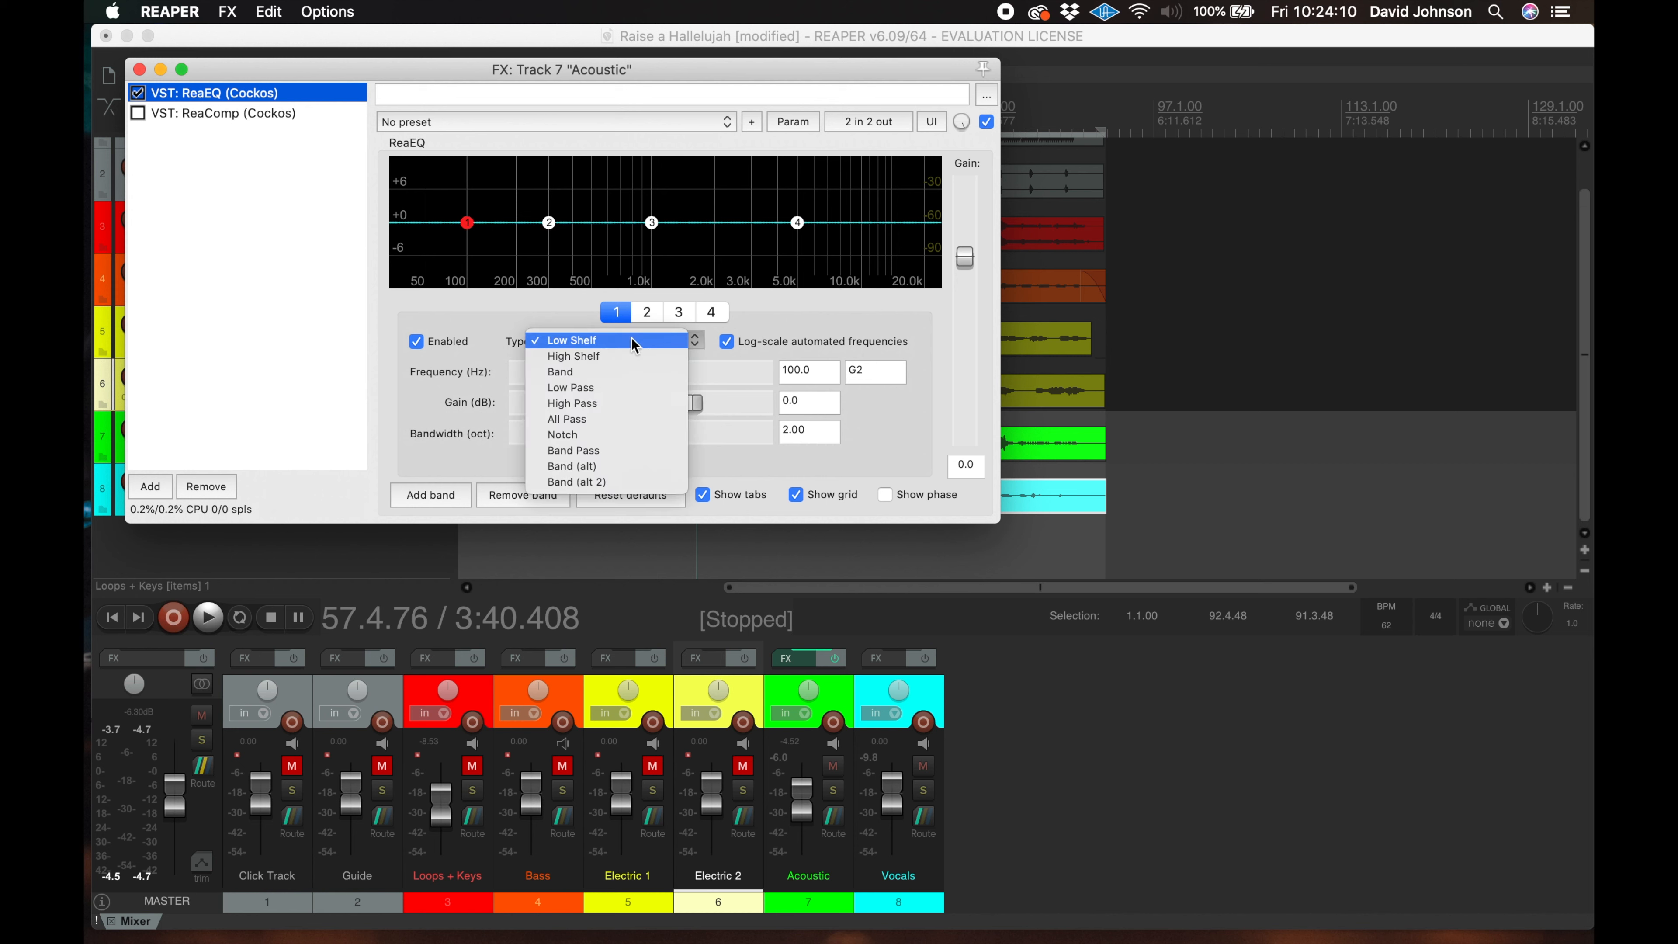
left_click(620, 409)
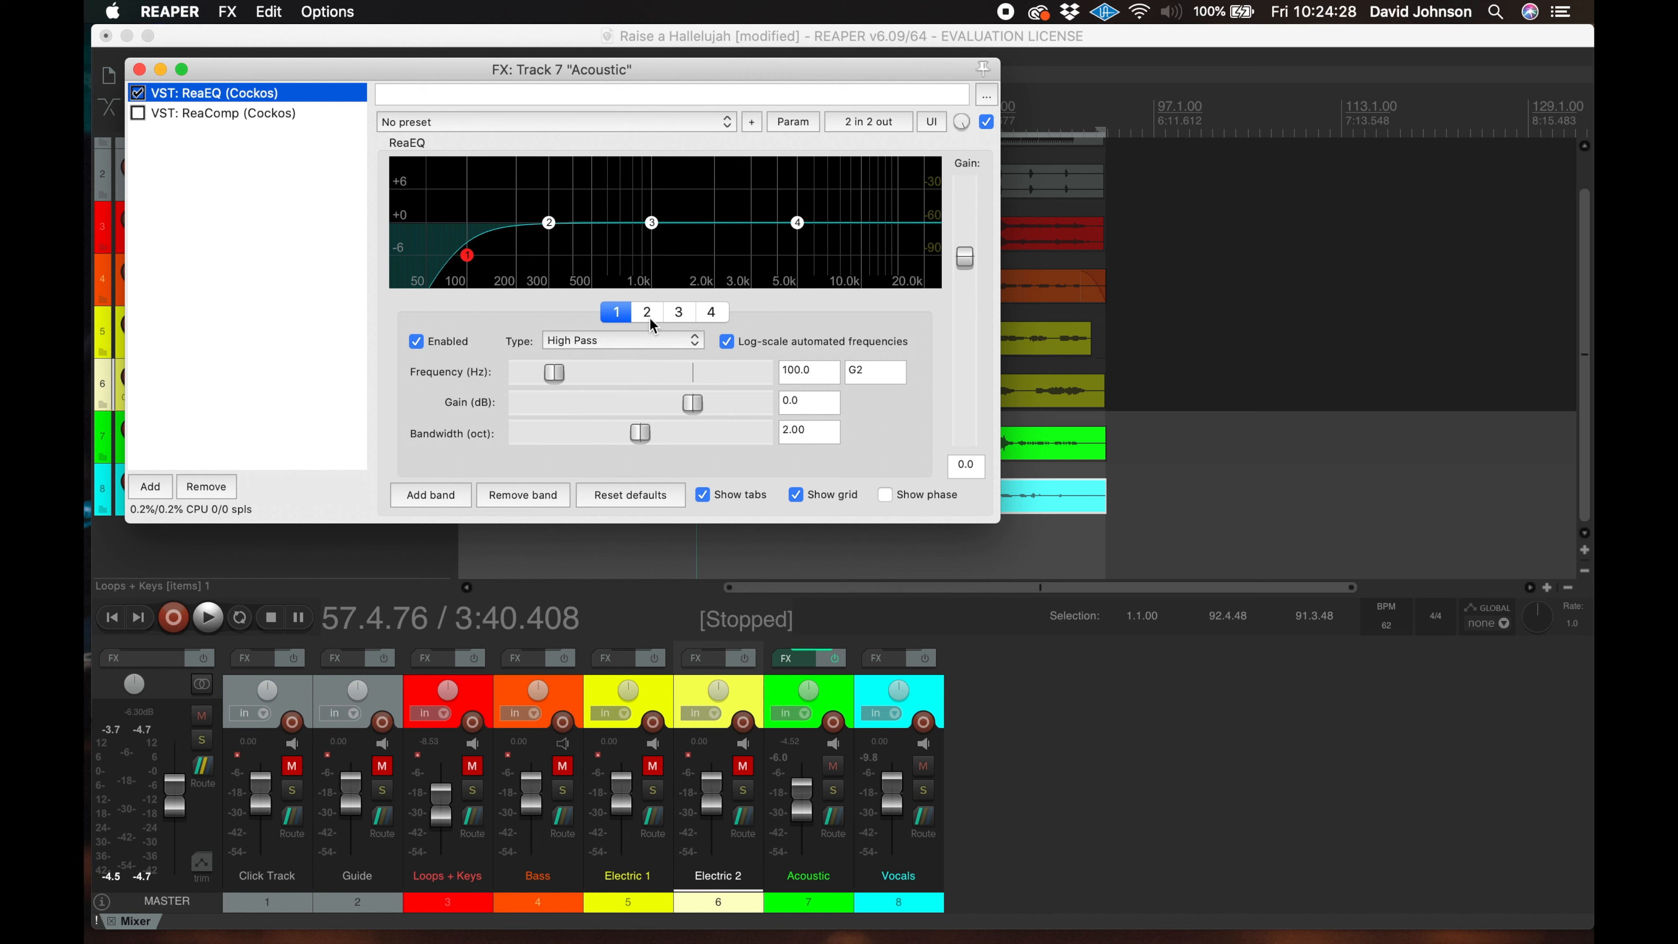
Play the section with ReaEQ enabled and again with it bypassed to compare the Acoustic sound, ending with ReaEQ enabled
left_click_drag(760, 83, 743, 225)
key("space")
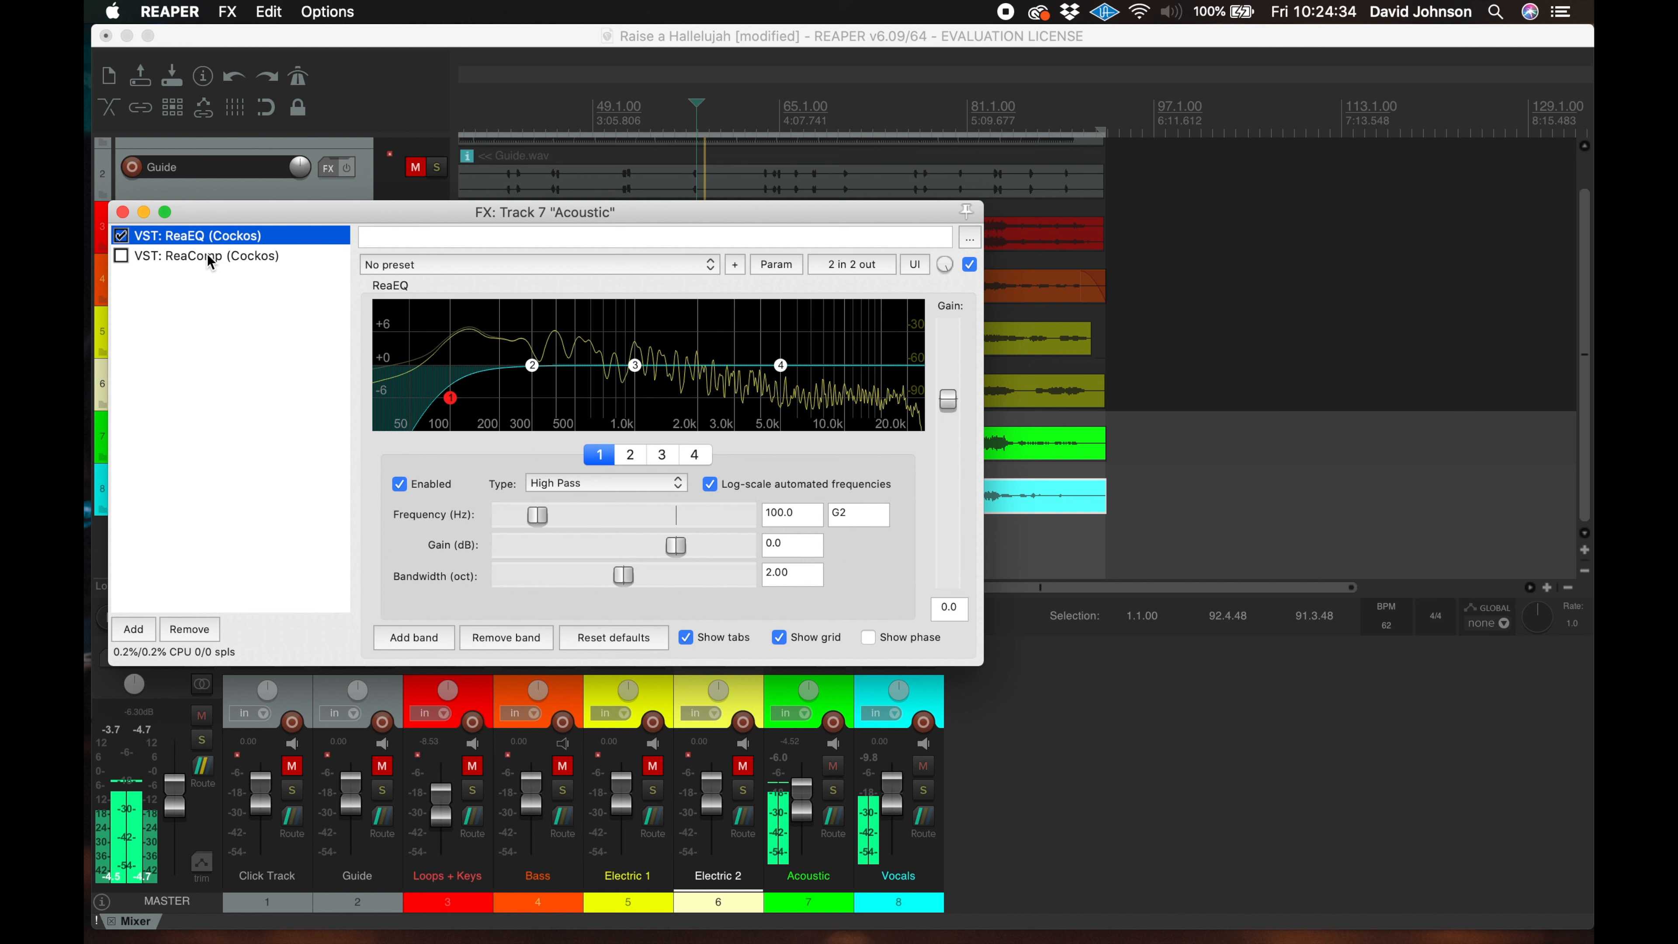
key("space")
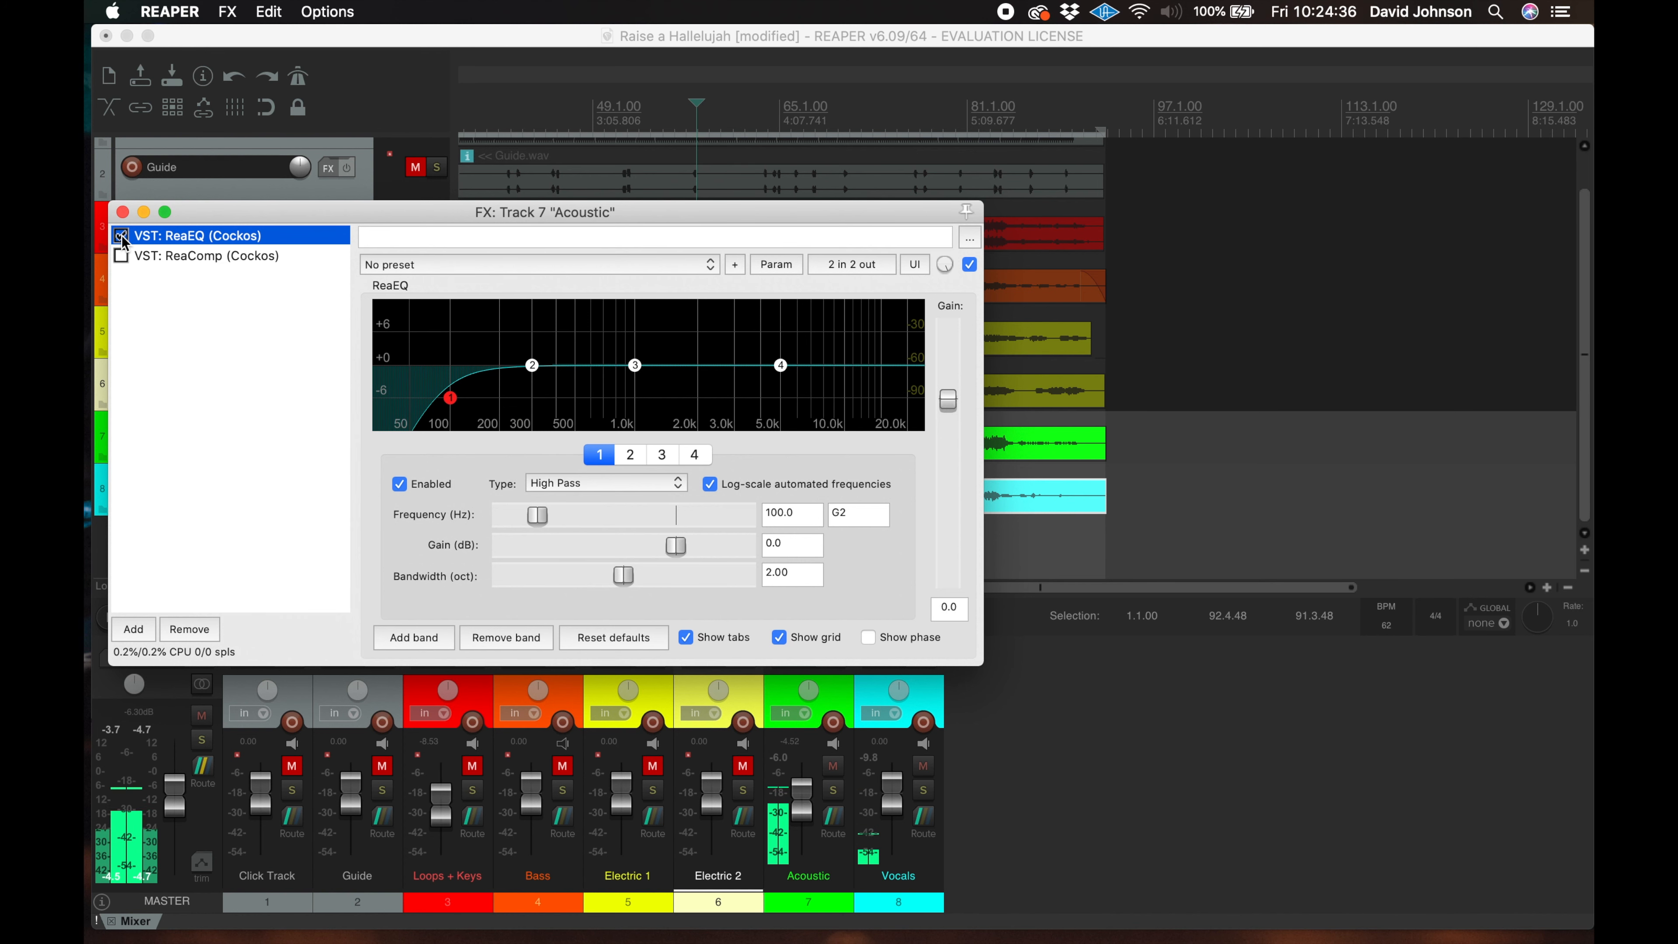
left_click(122, 236)
key("space")
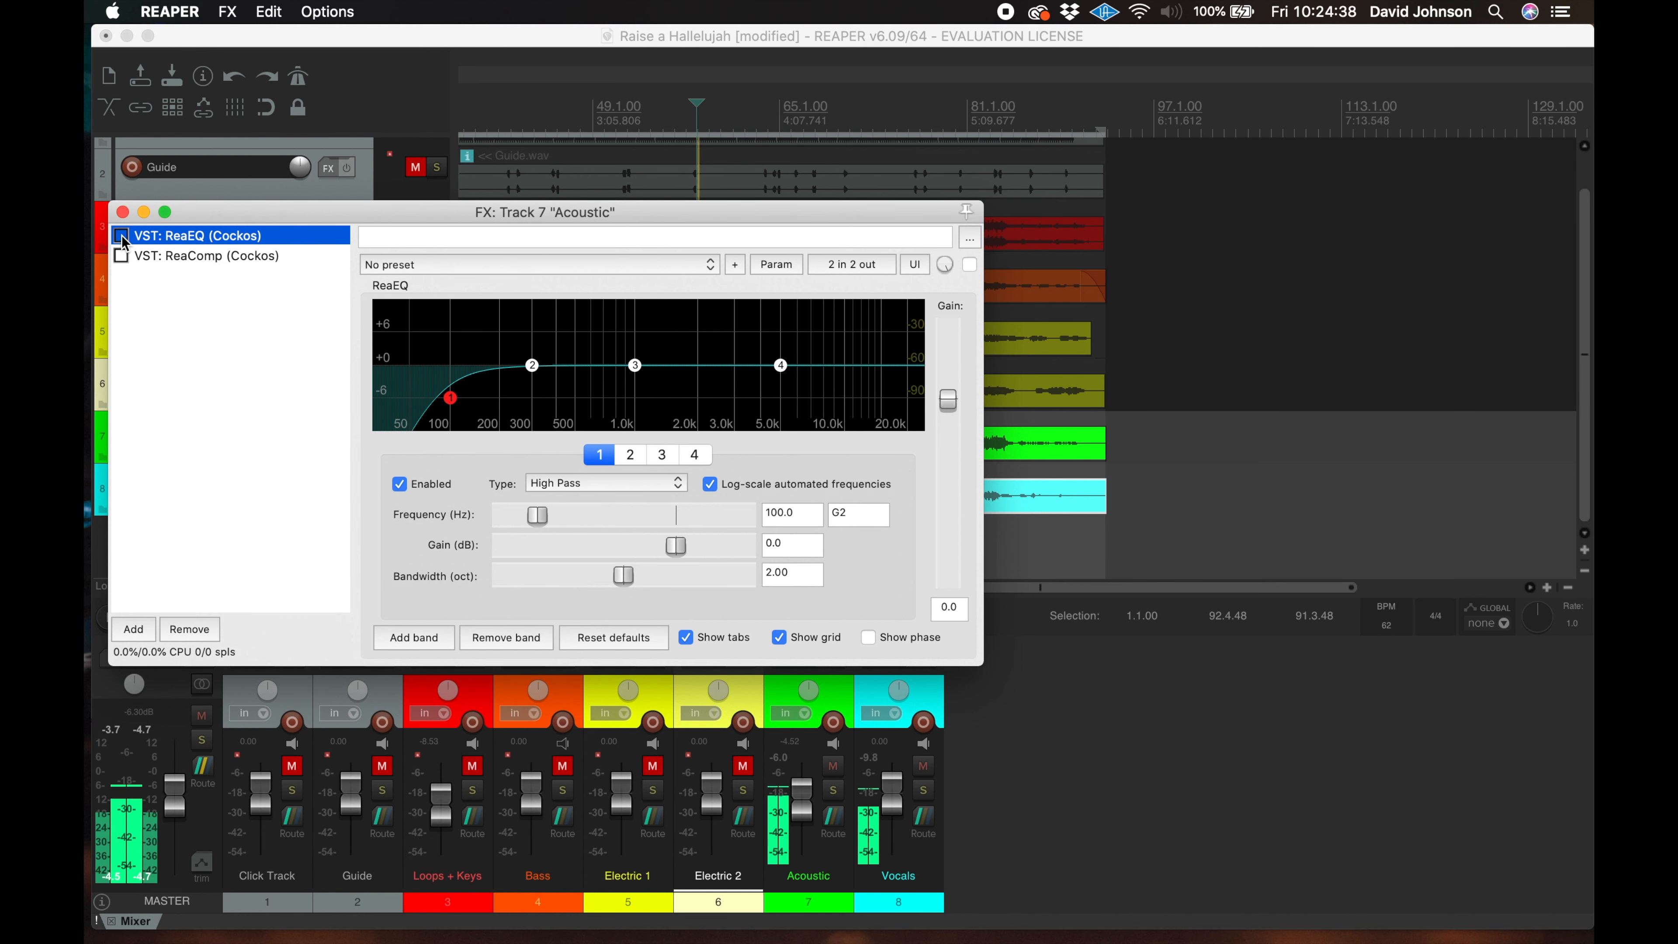
key("space")
left_click(122, 236)
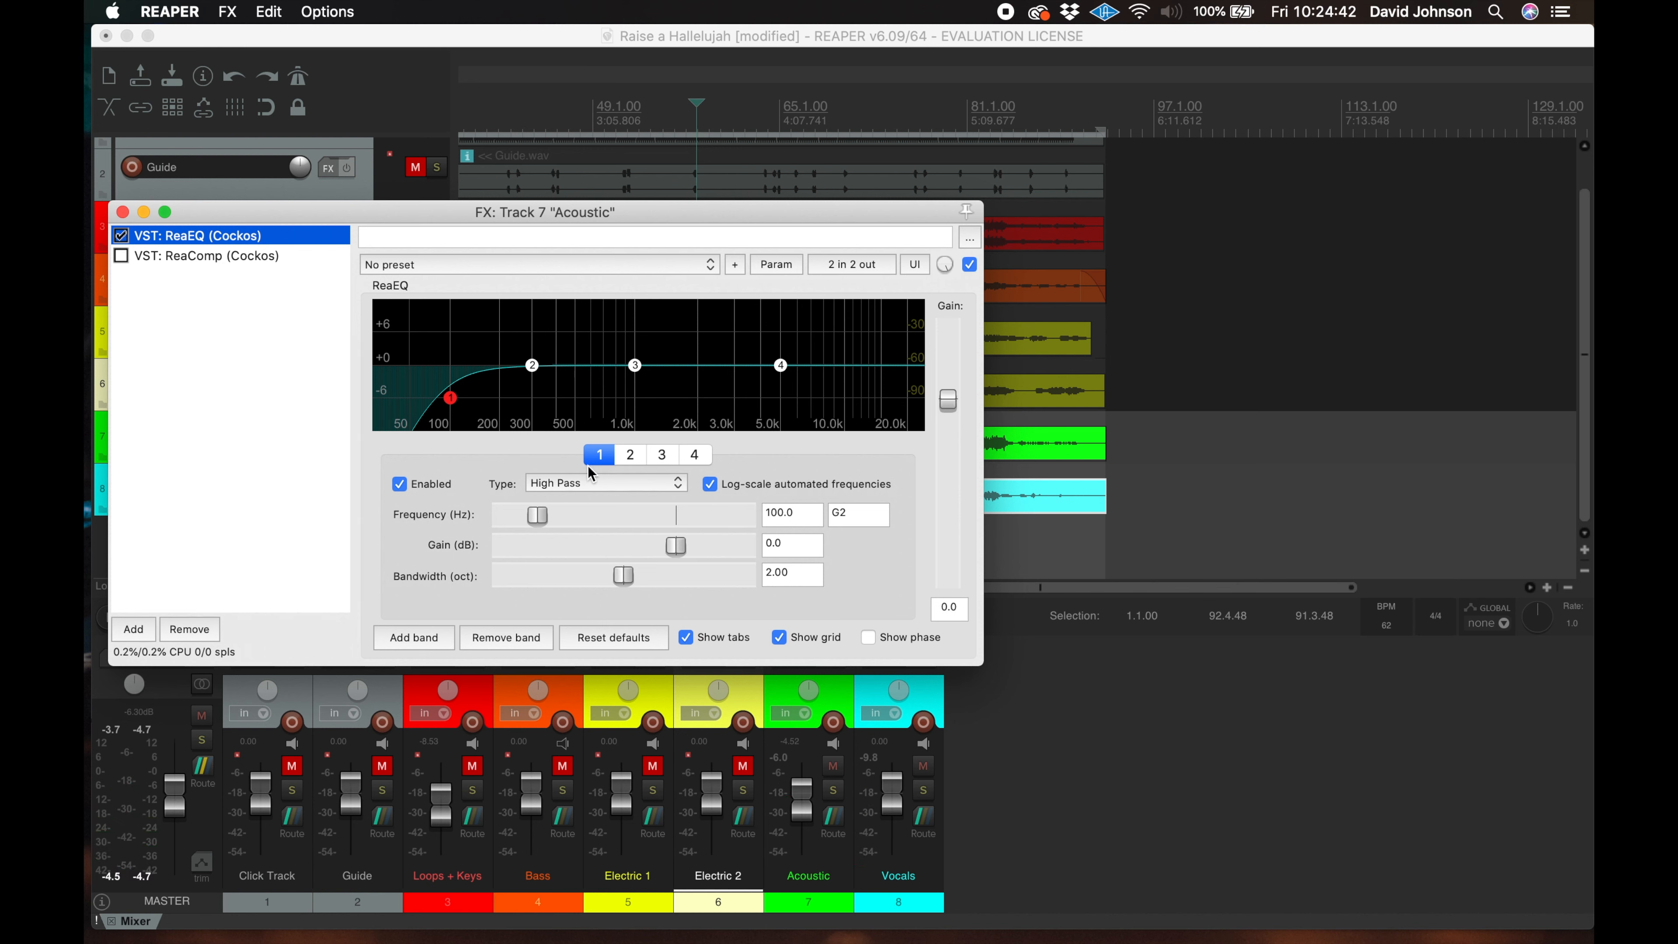
Boost ReaEQ band 2 to 12.0 dB and narrow its bandwidth to about 0.63 oct, keeping the Band type
left_click(533, 365)
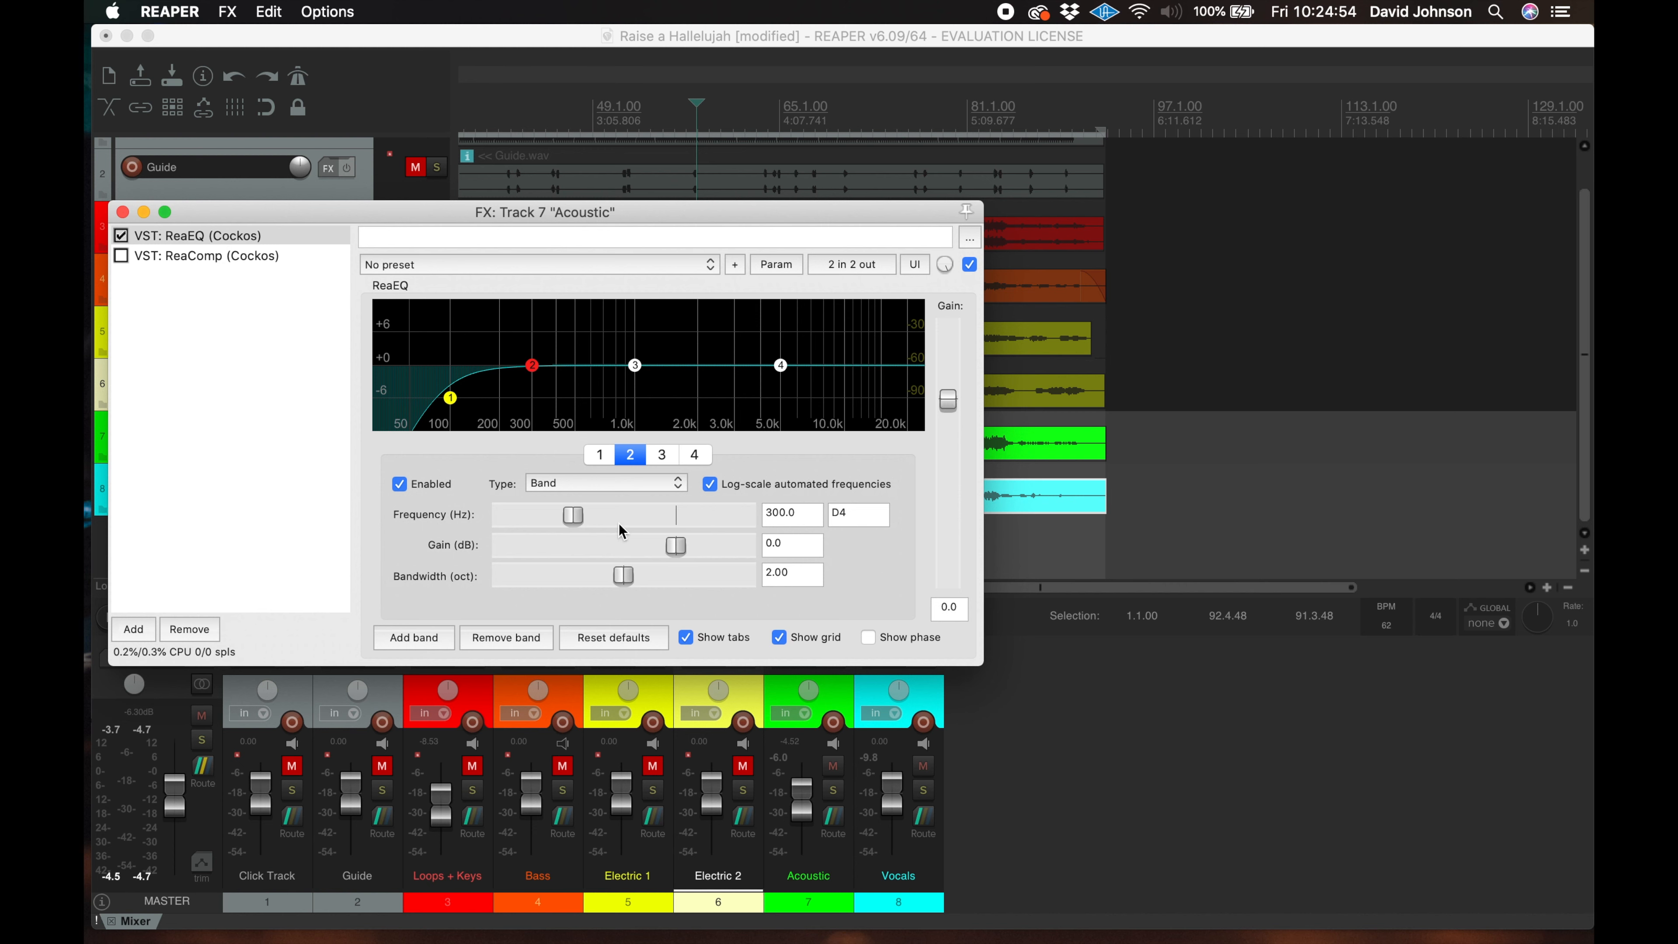
left_click(587, 489)
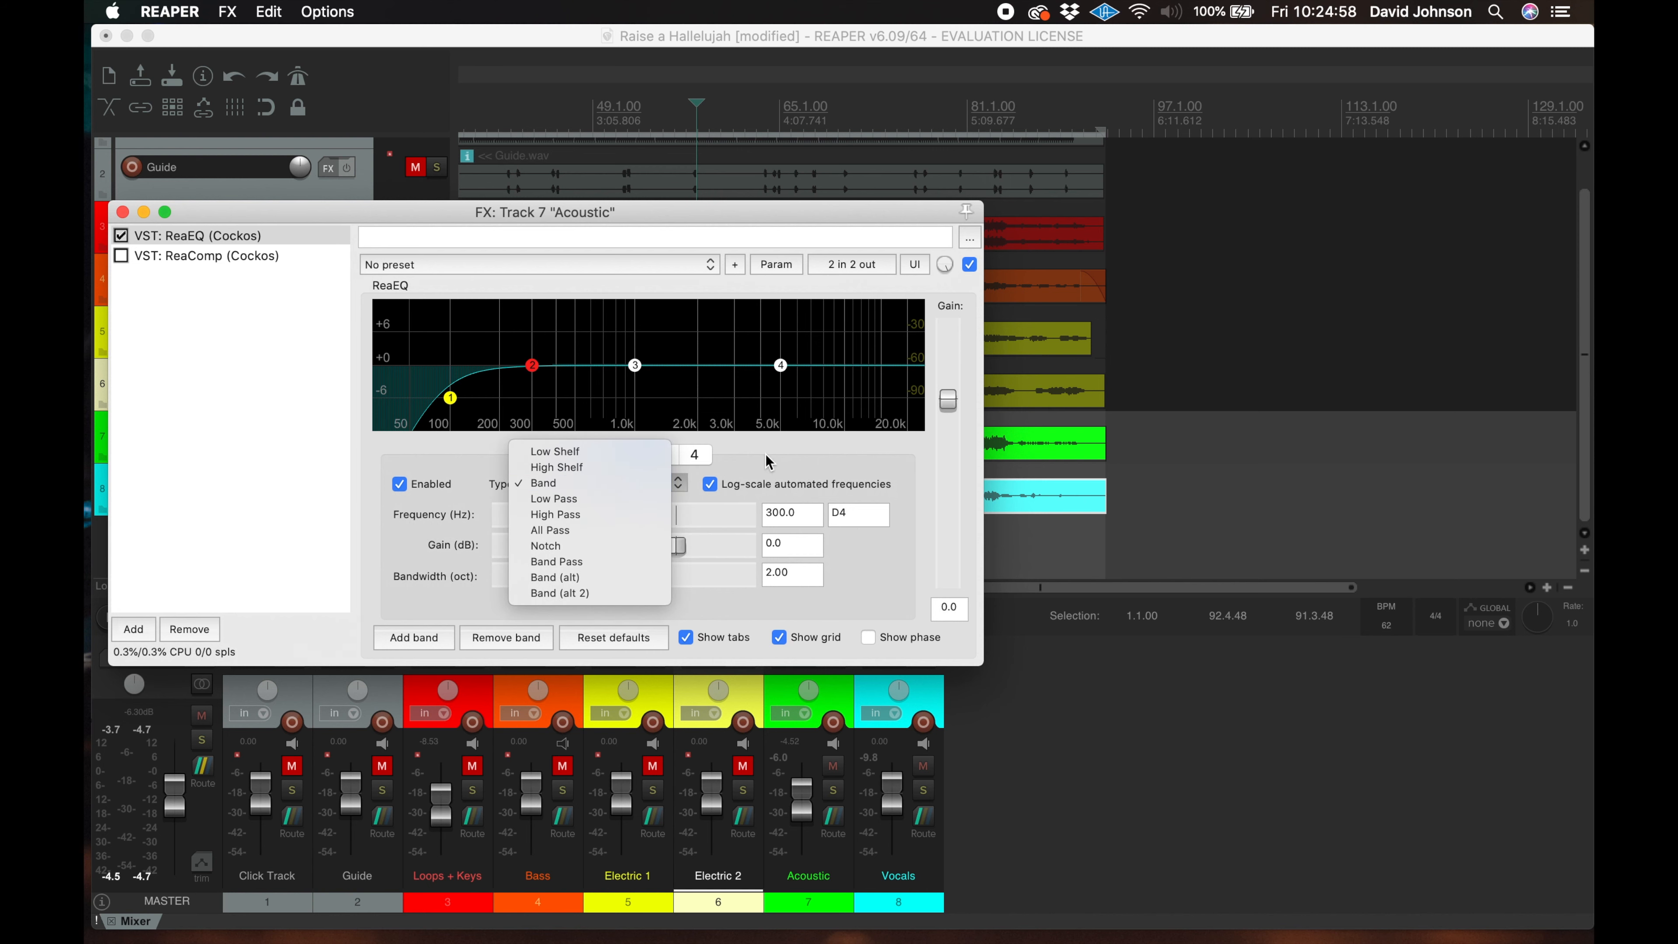
left_click(823, 477)
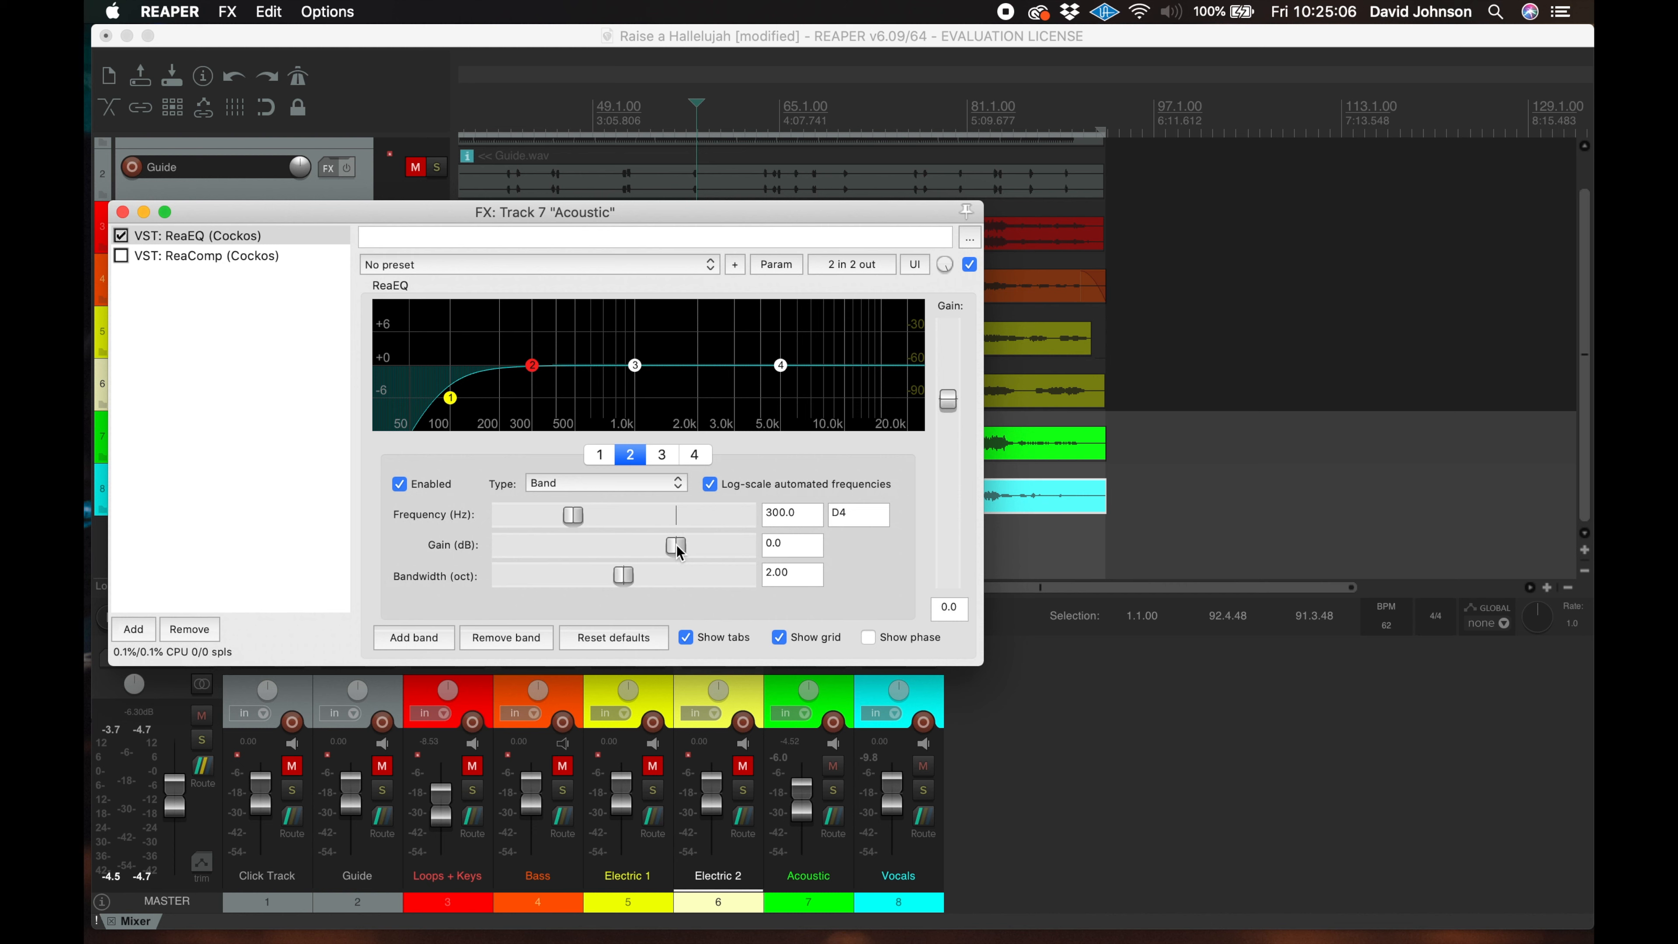
left_click_drag(677, 548, 834, 543)
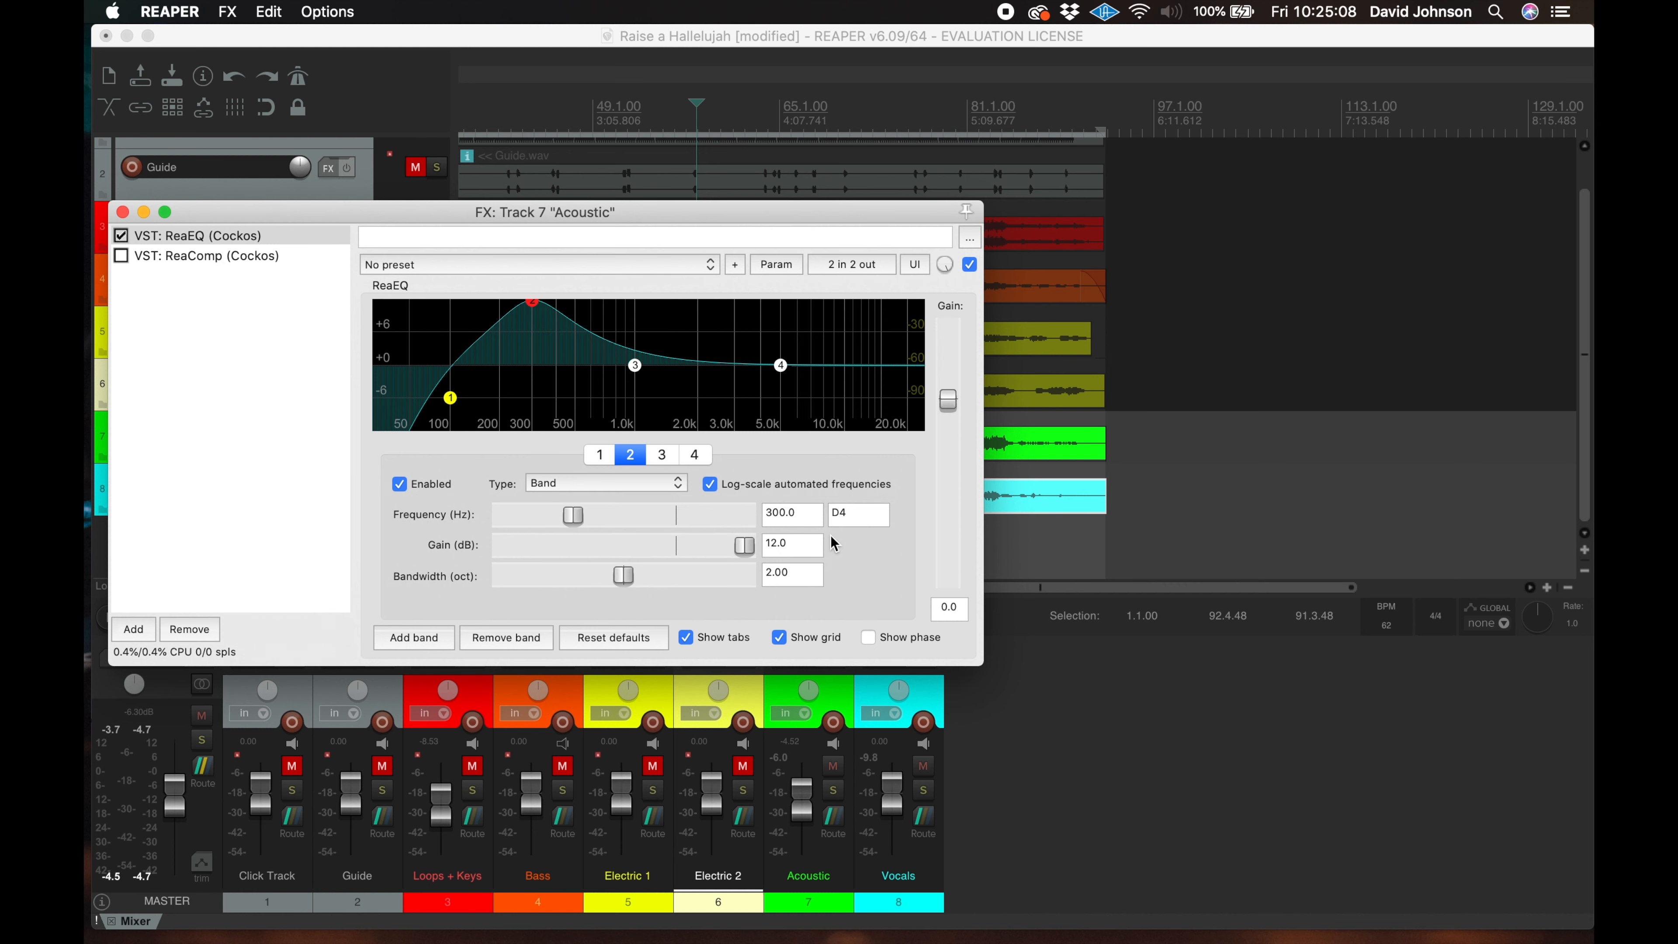
left_click_drag(623, 575, 538, 591)
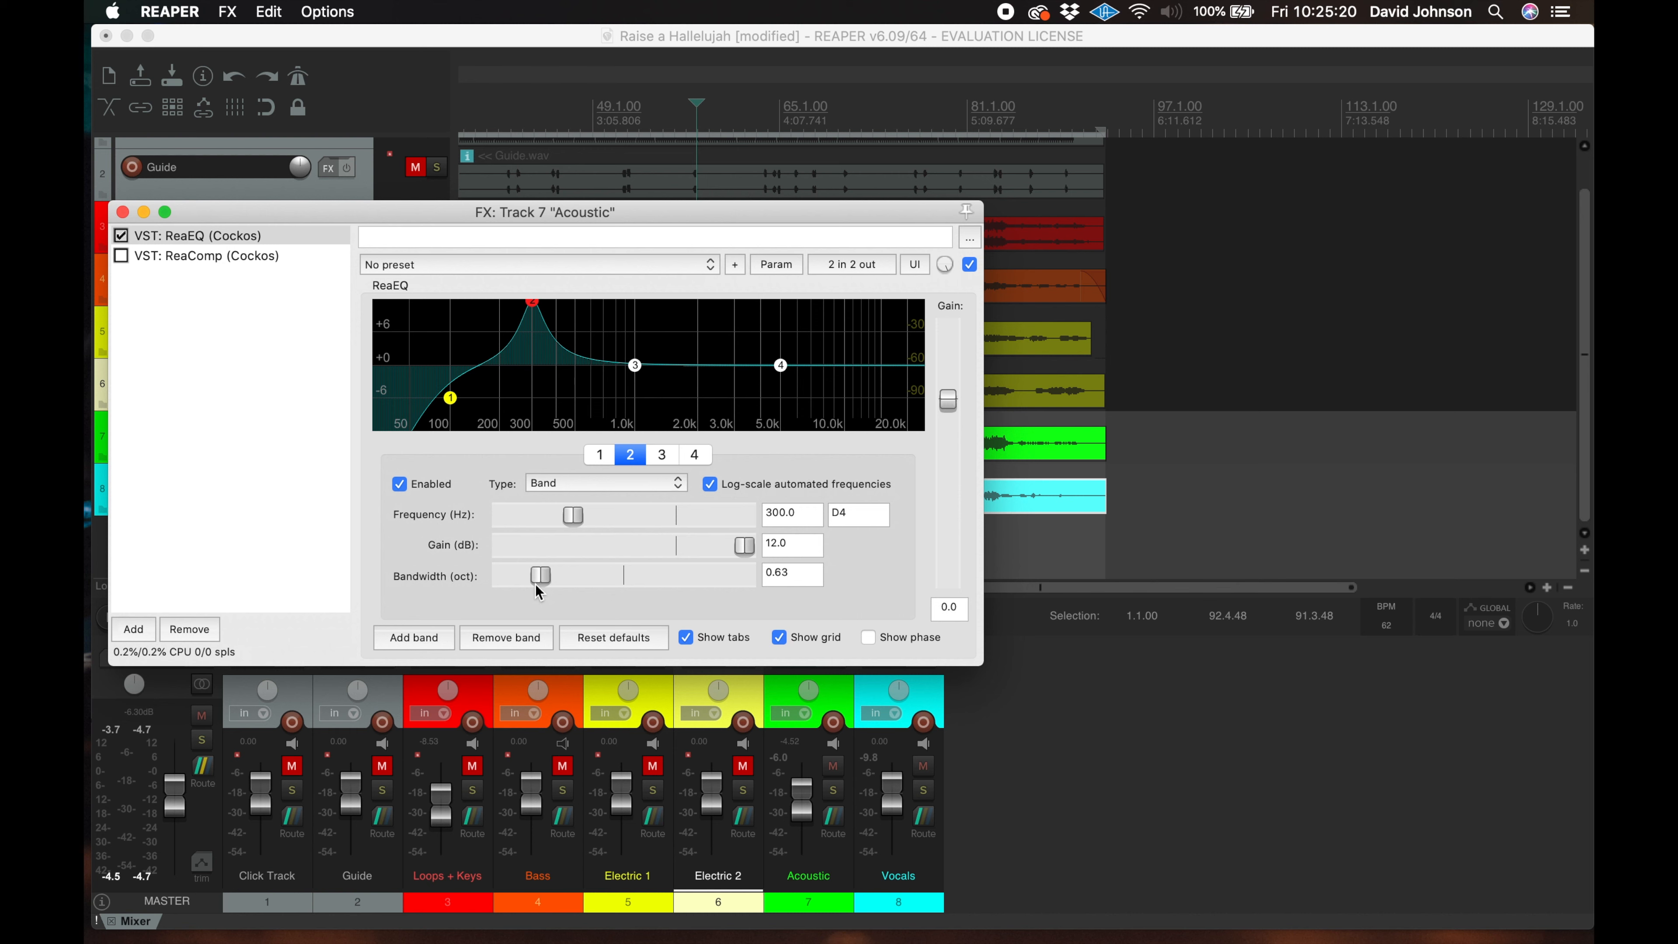
left_click_drag(745, 545, 779, 562)
Tune band 2 by ear to about 281.2 Hz, with a bandwidth of 0.50 oct and a gain of -3.5 dB
key("space")
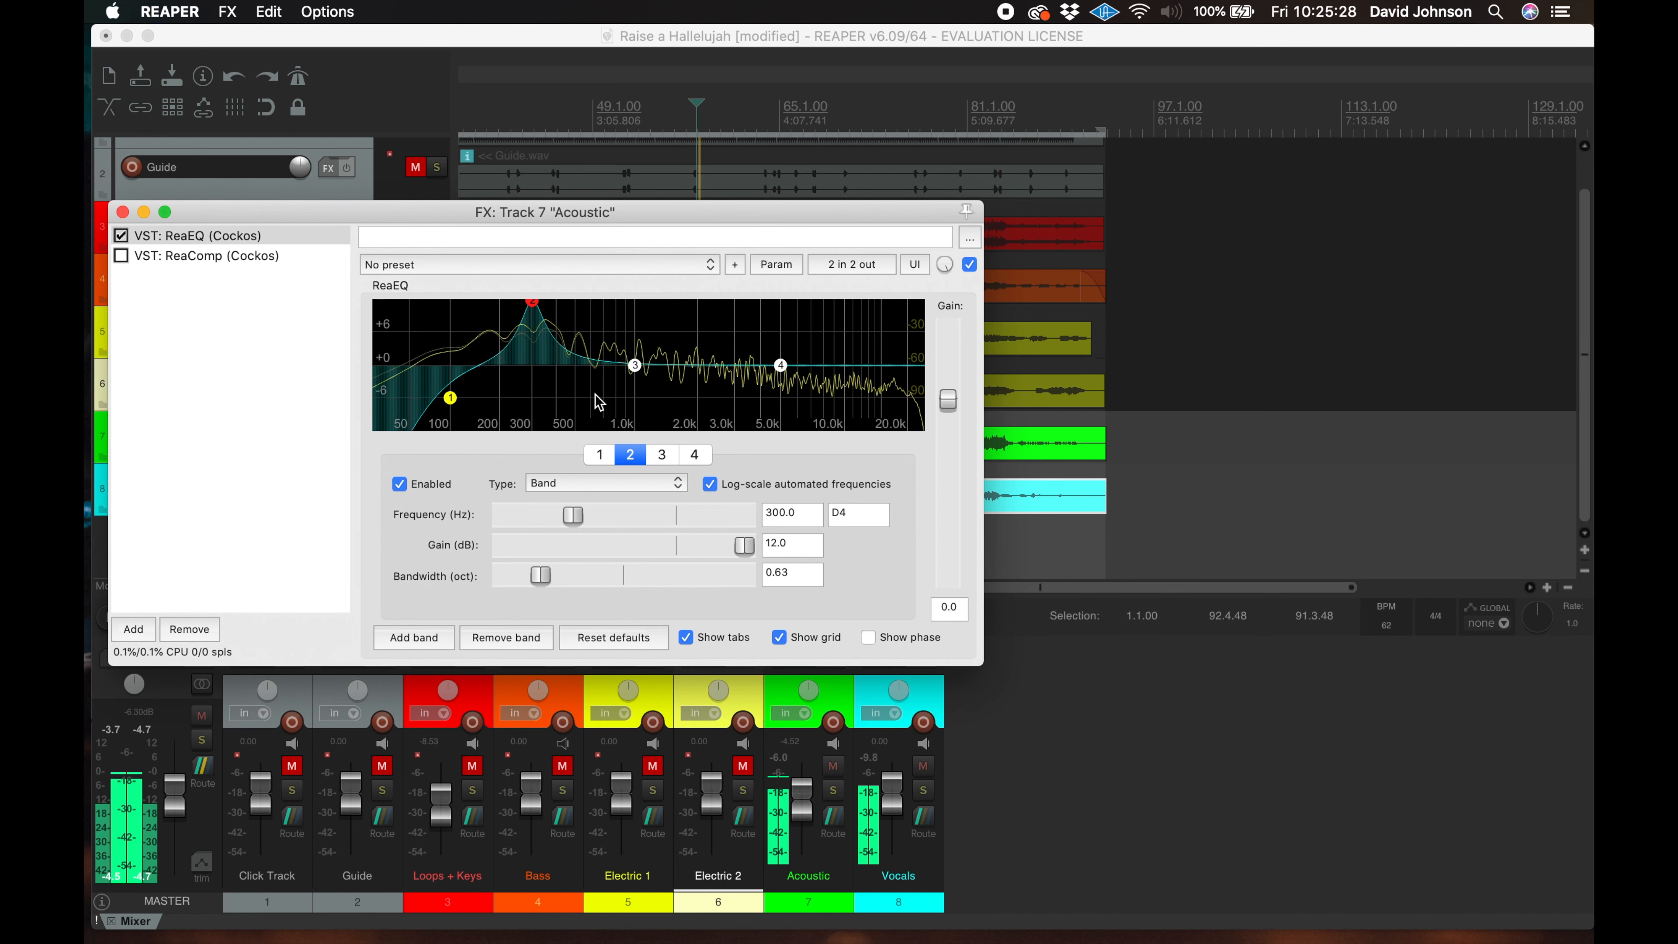
mouse_move(573, 516)
left_mouse_down()
mouse_move(548, 527)
mouse_move(568, 519)
left_mouse_up()
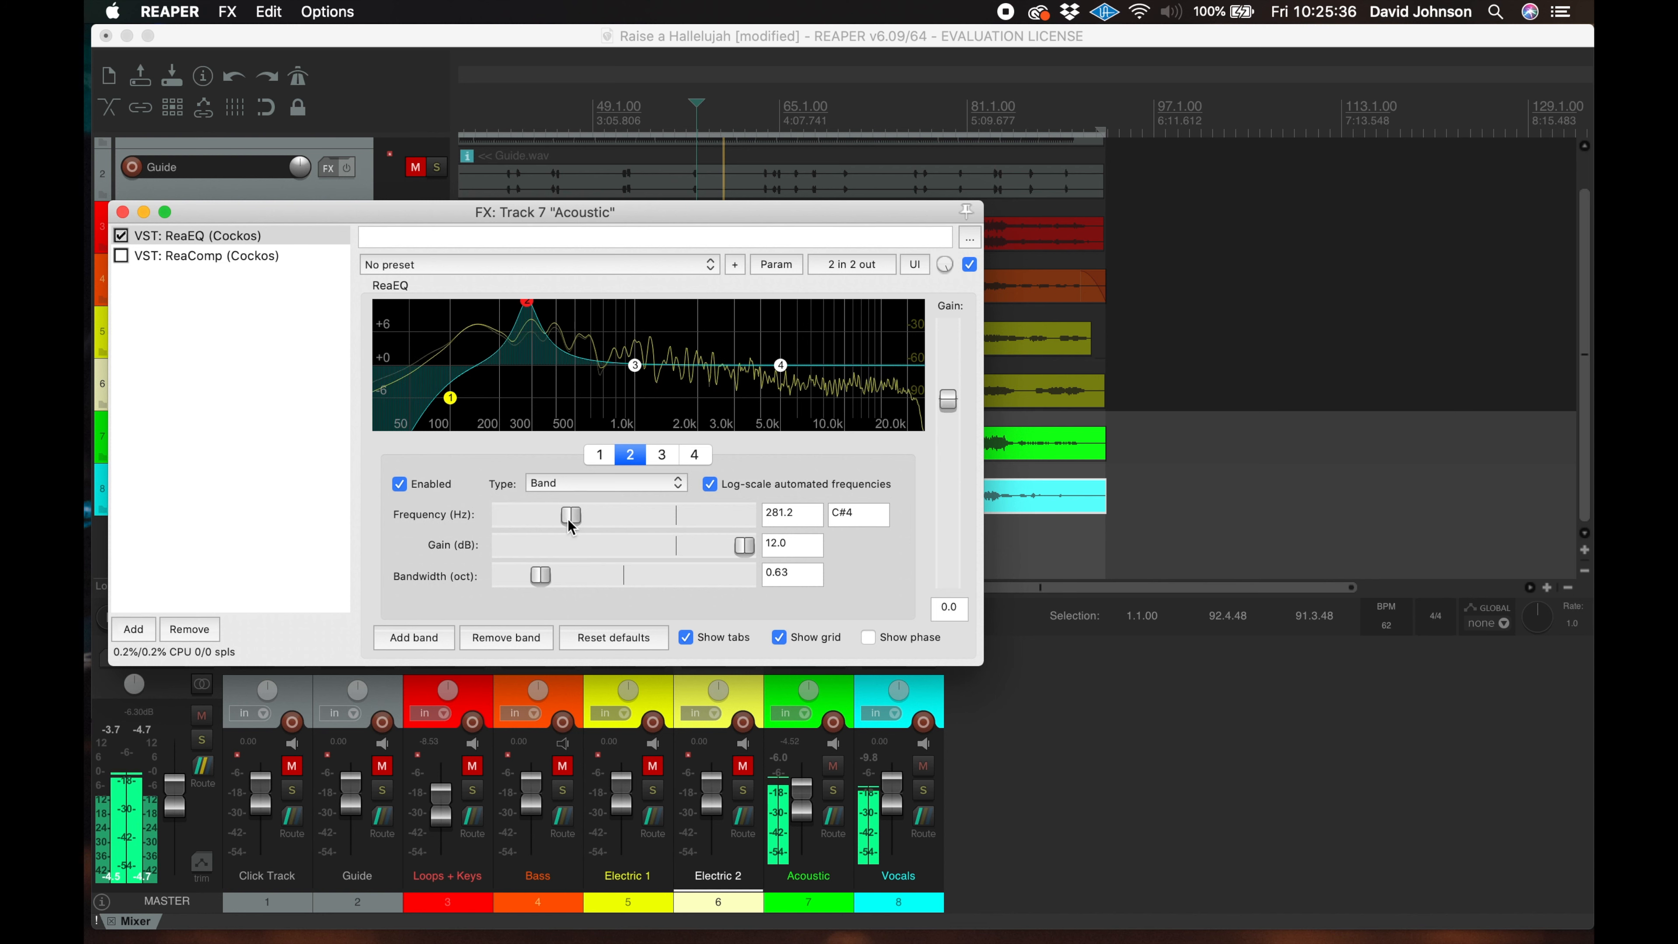
key("space")
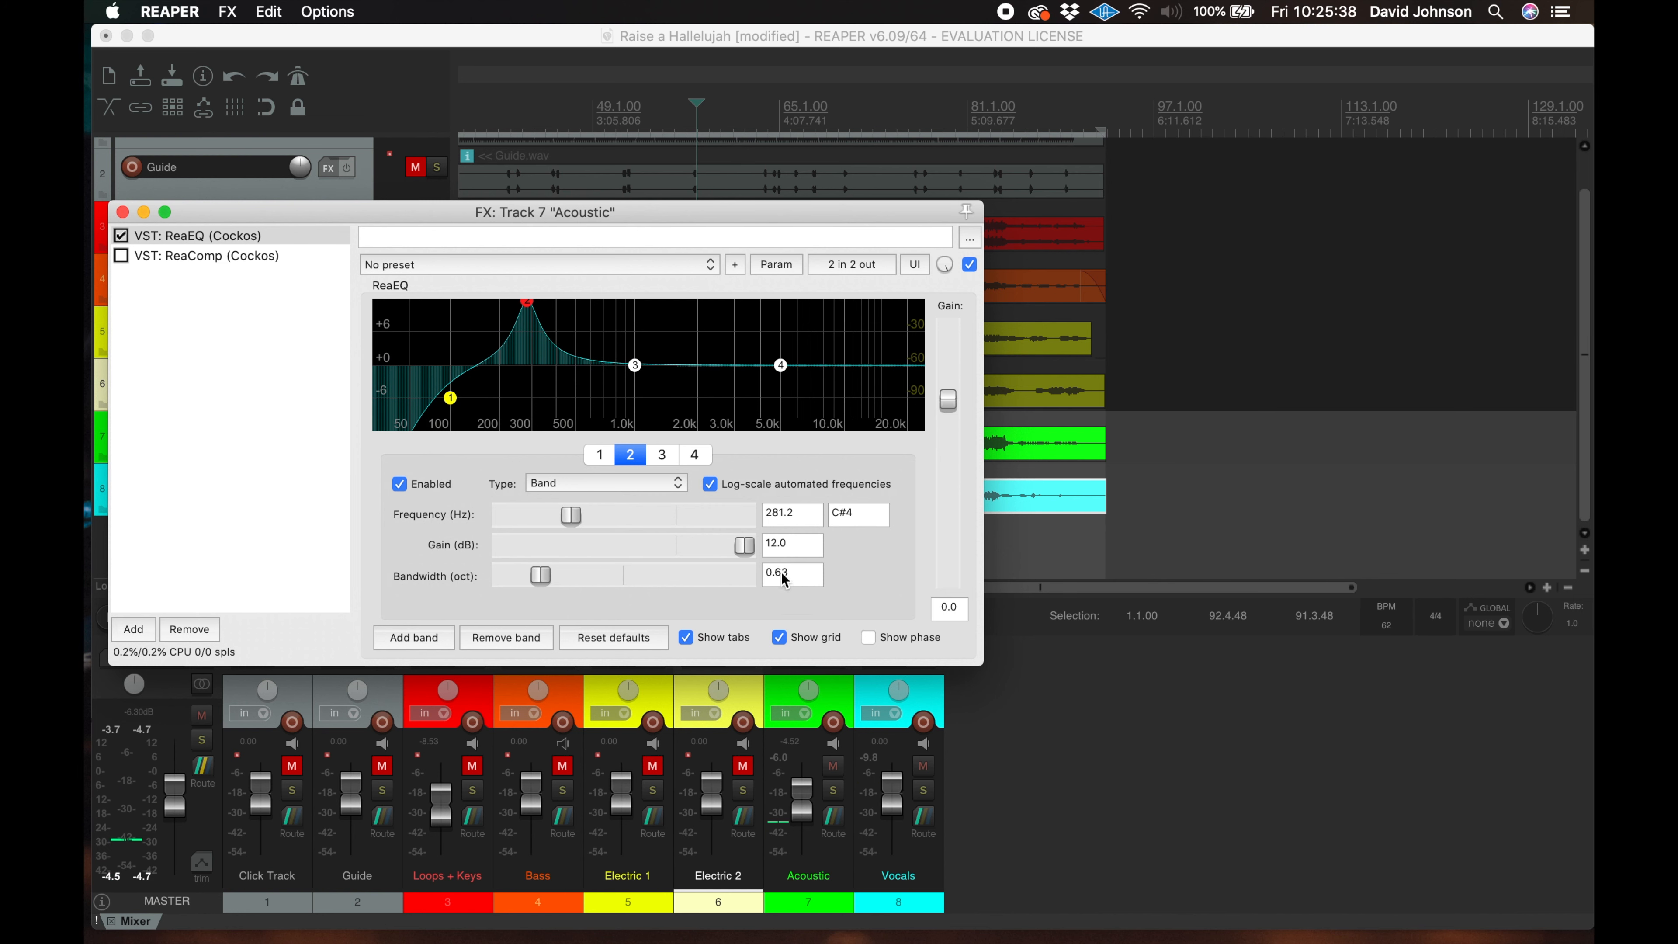
left_click_drag(551, 582, 529, 581)
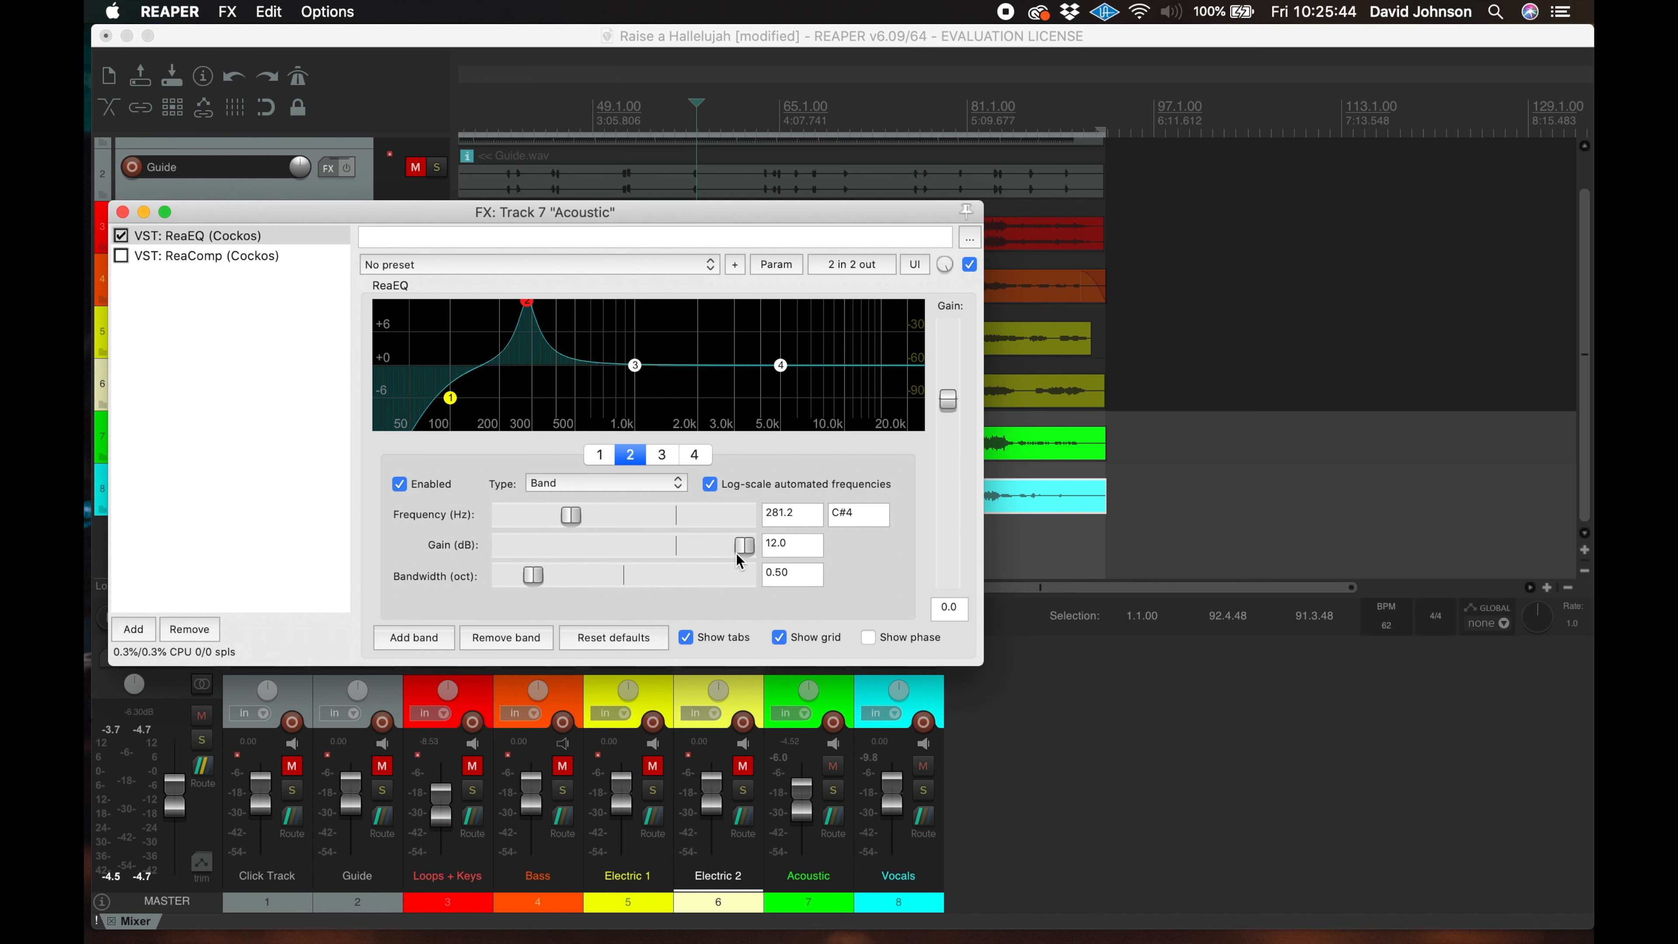
left_click_drag(747, 546, 655, 557)
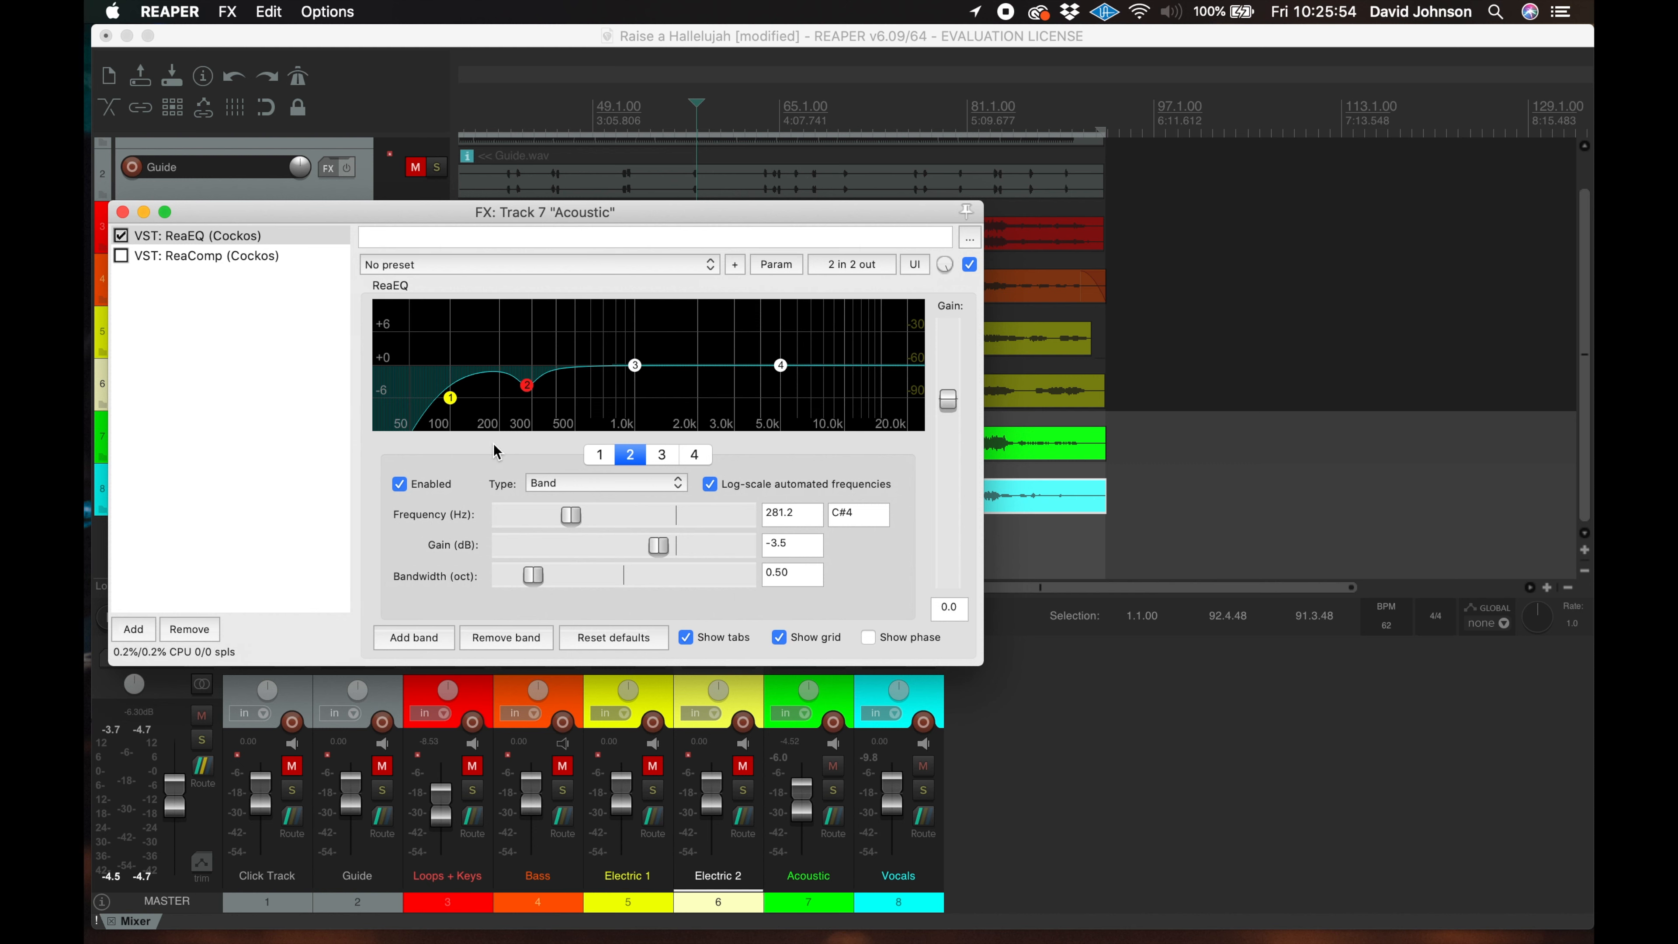
Raise the high-pass frequency of band 1 to 150 Hz and play the section to hear the result
left_click(599, 454)
left_click(535, 517)
left_click_drag(531, 517, 546, 522)
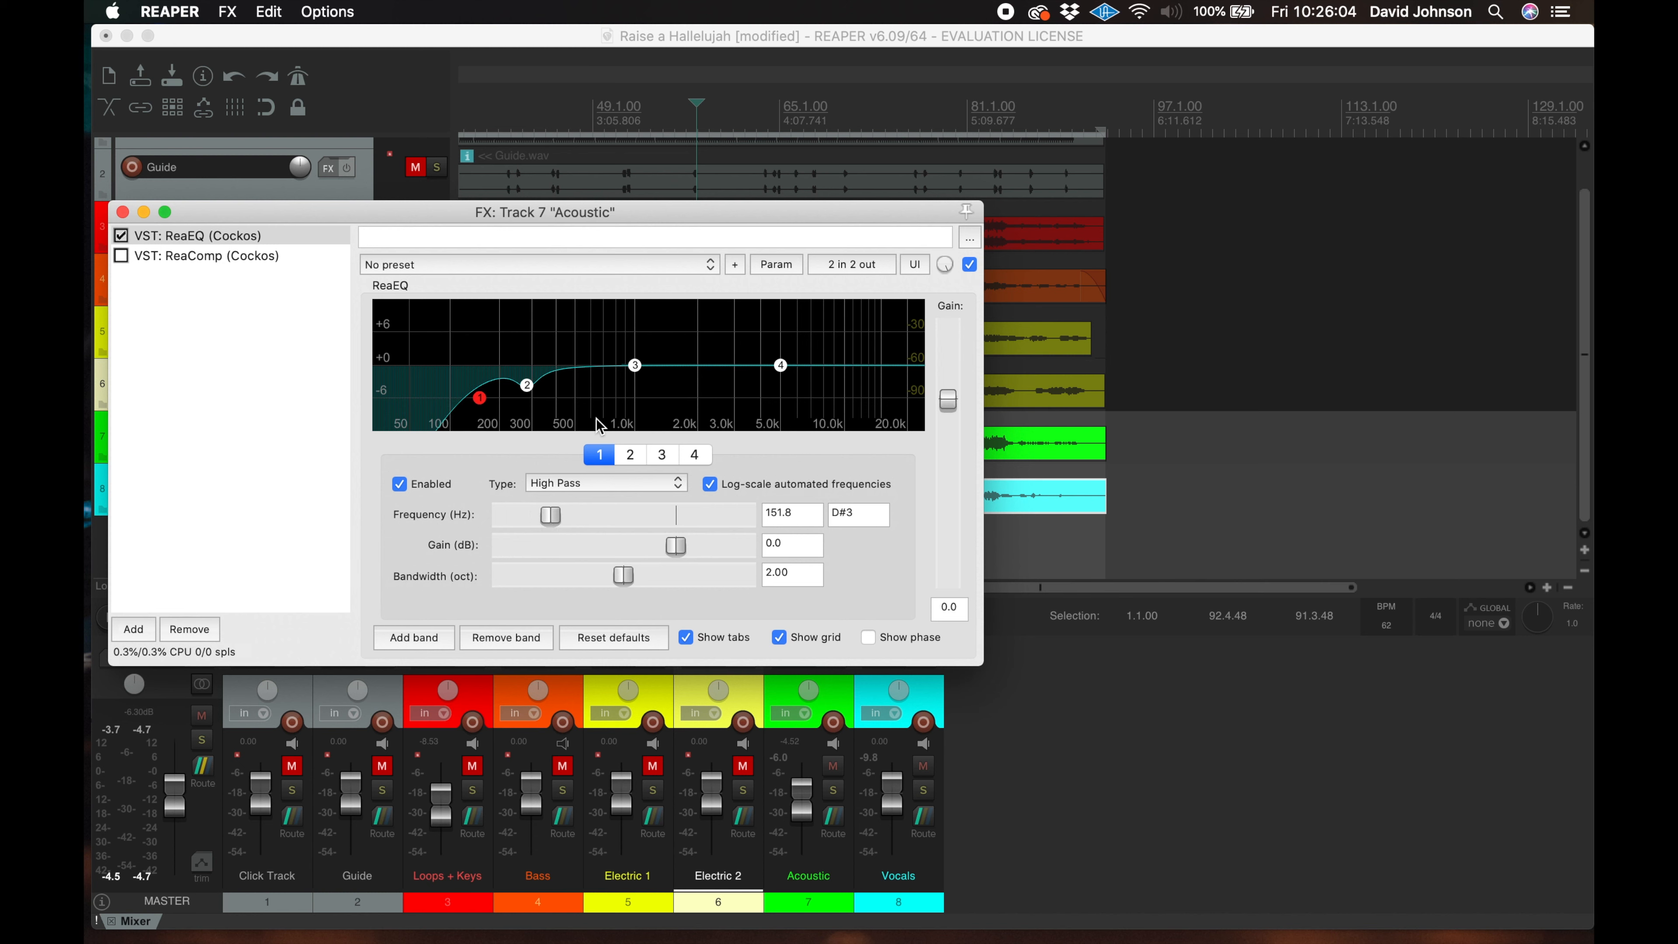
left_click(791, 520)
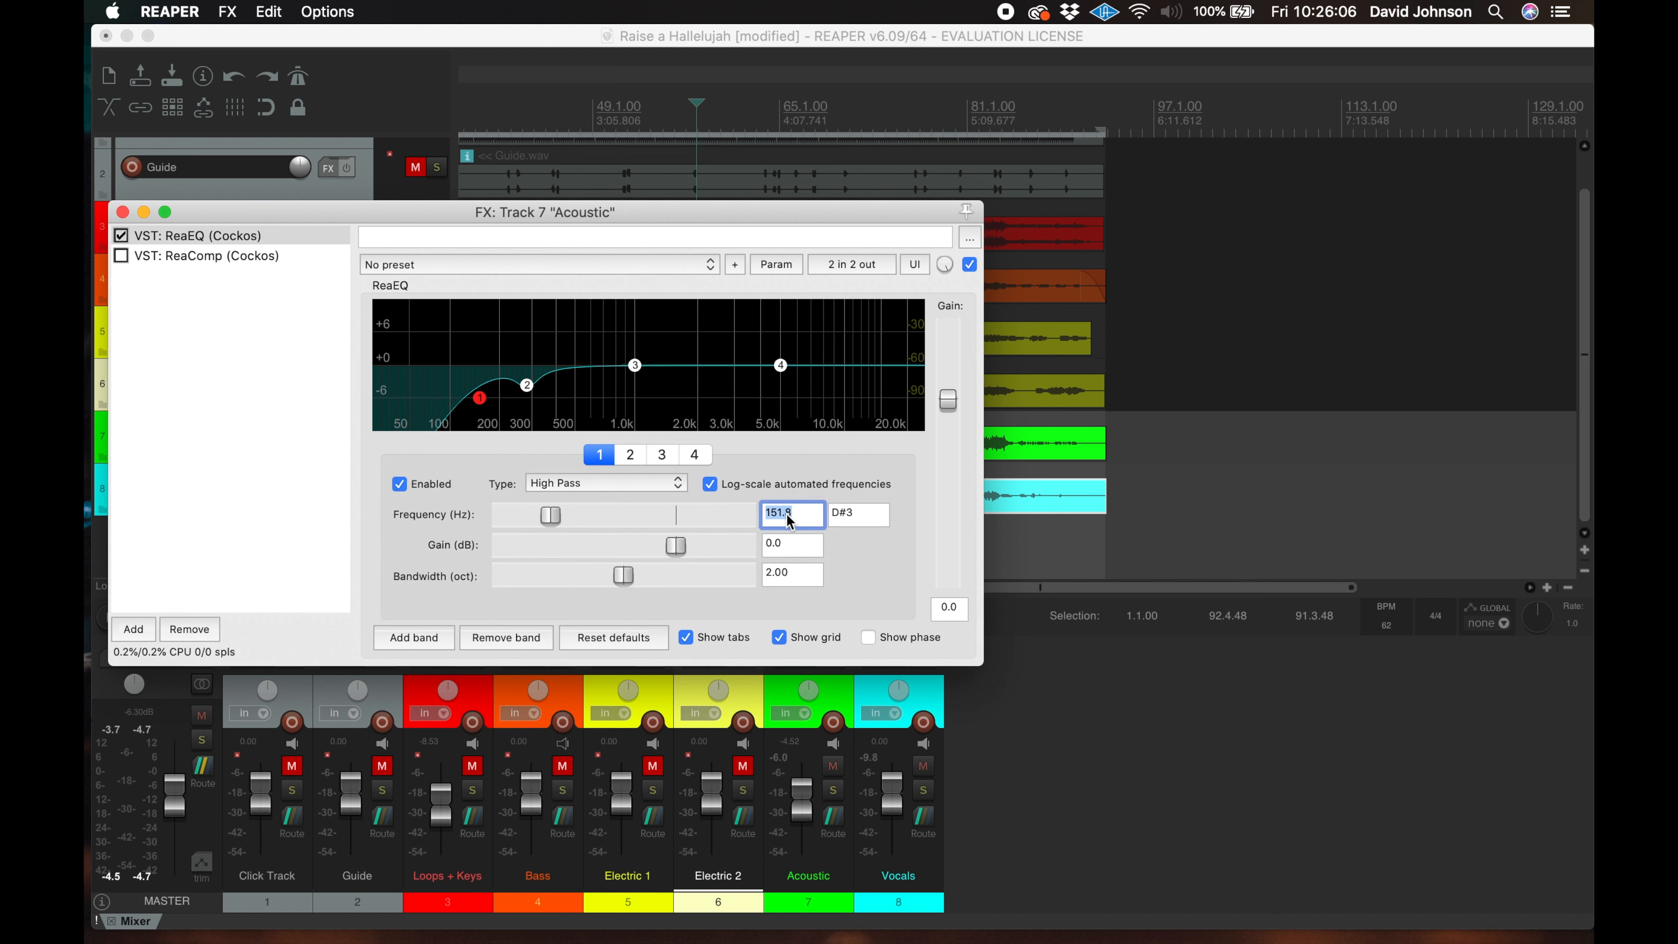
type("150")
key("Return")
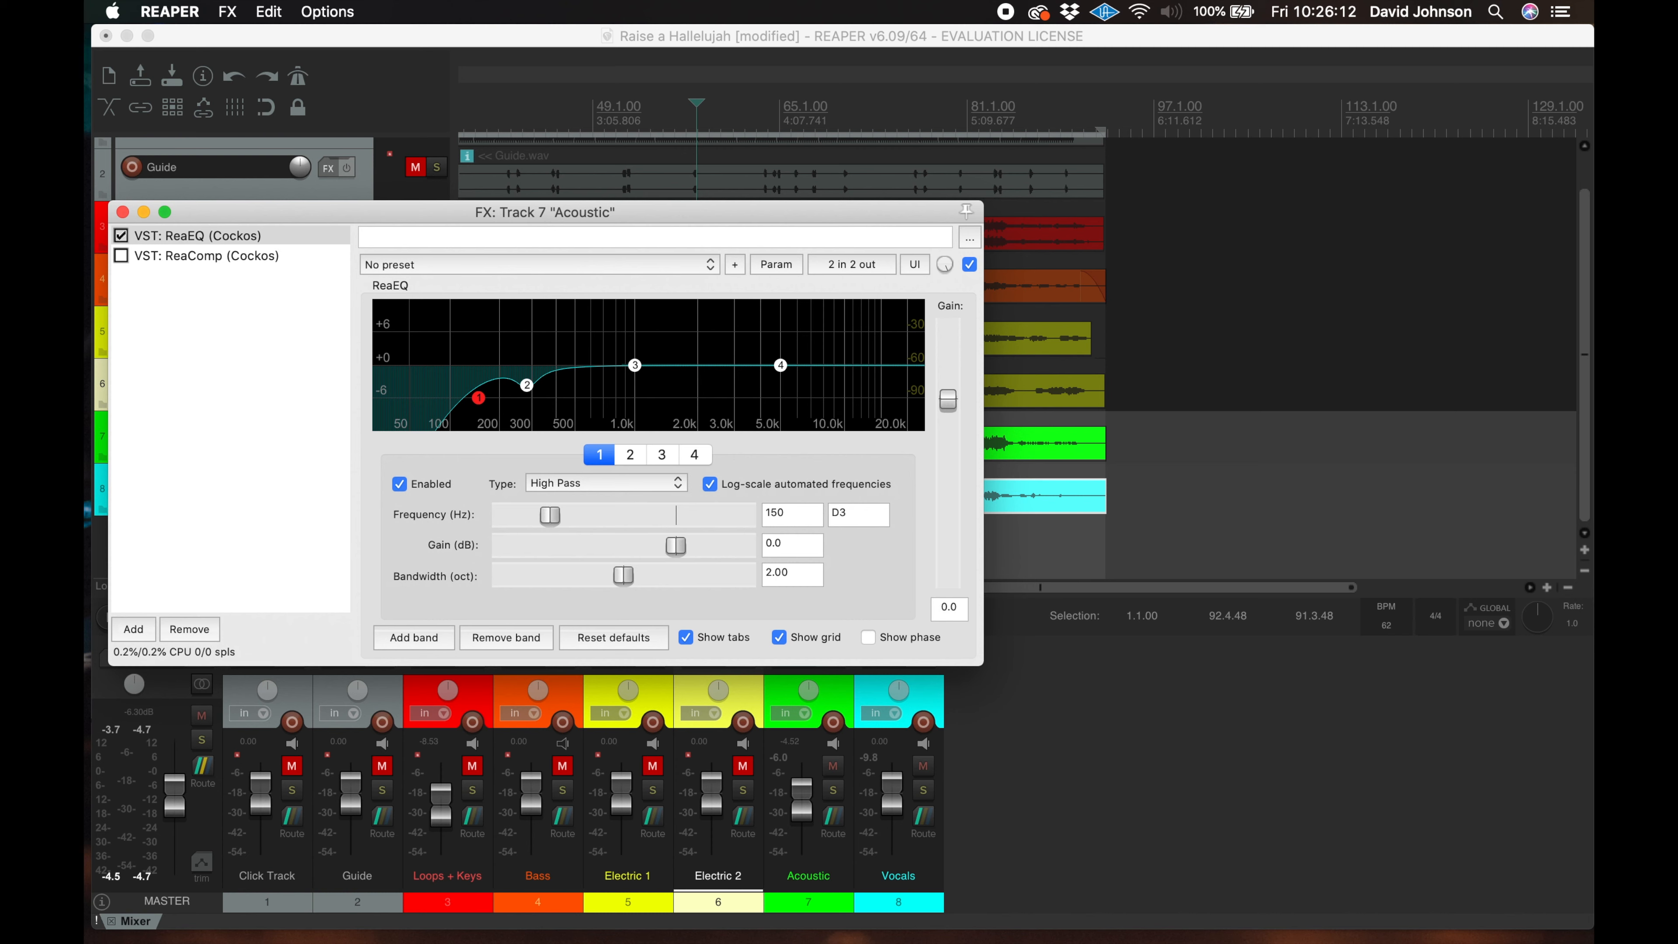
key("space")
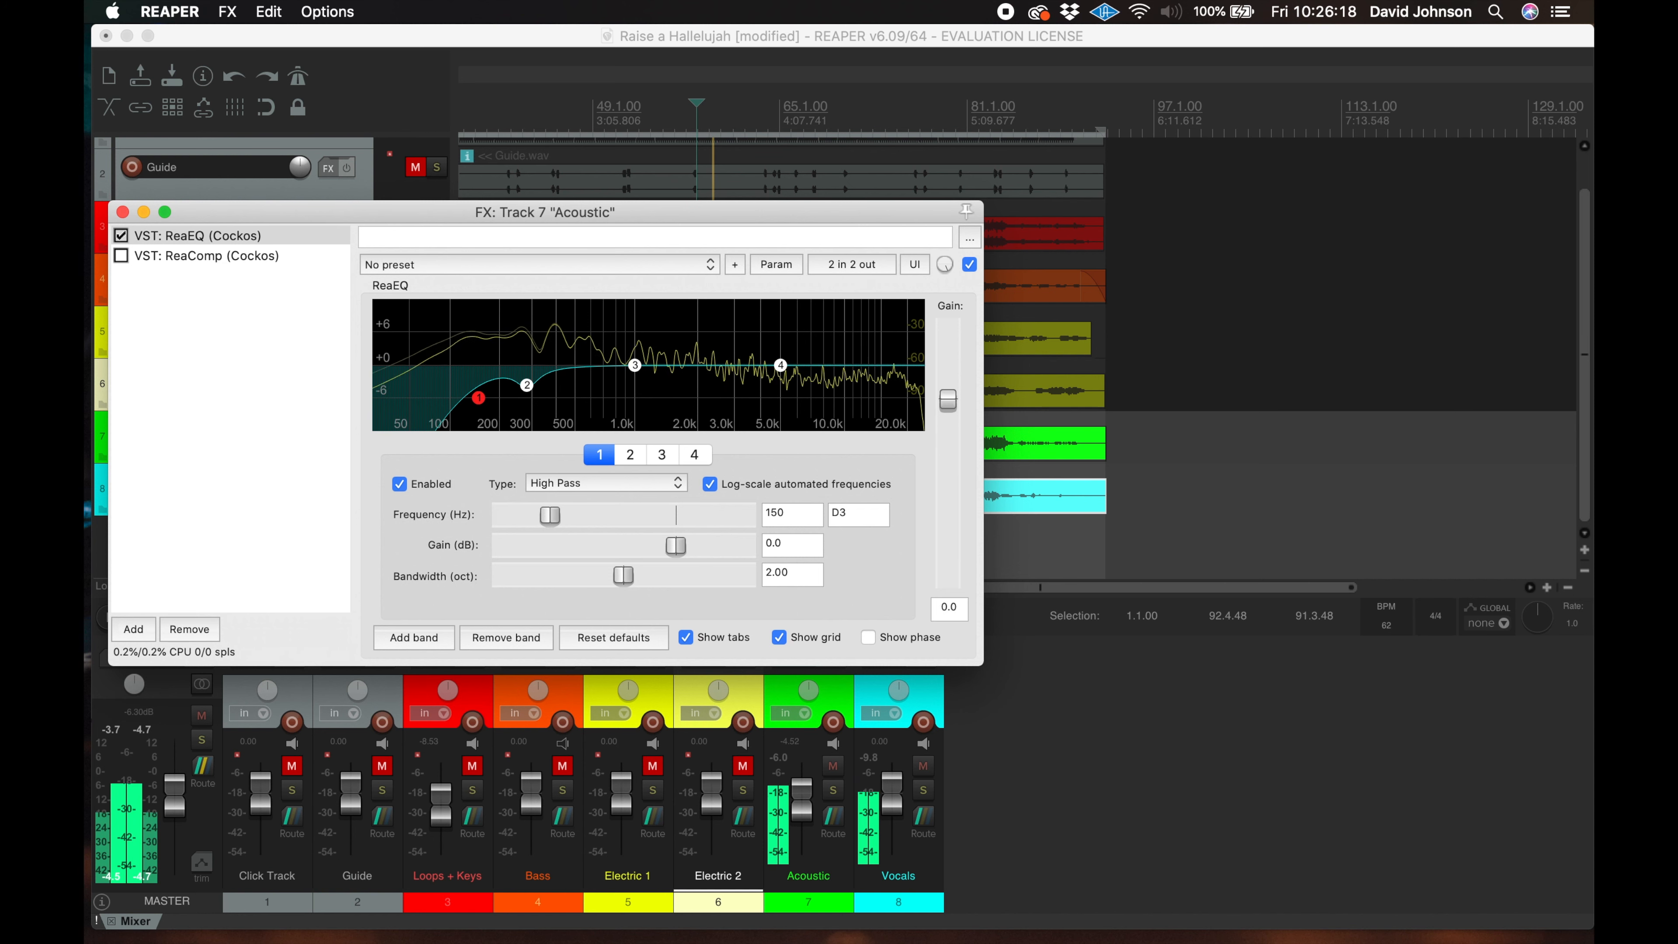
key("space")
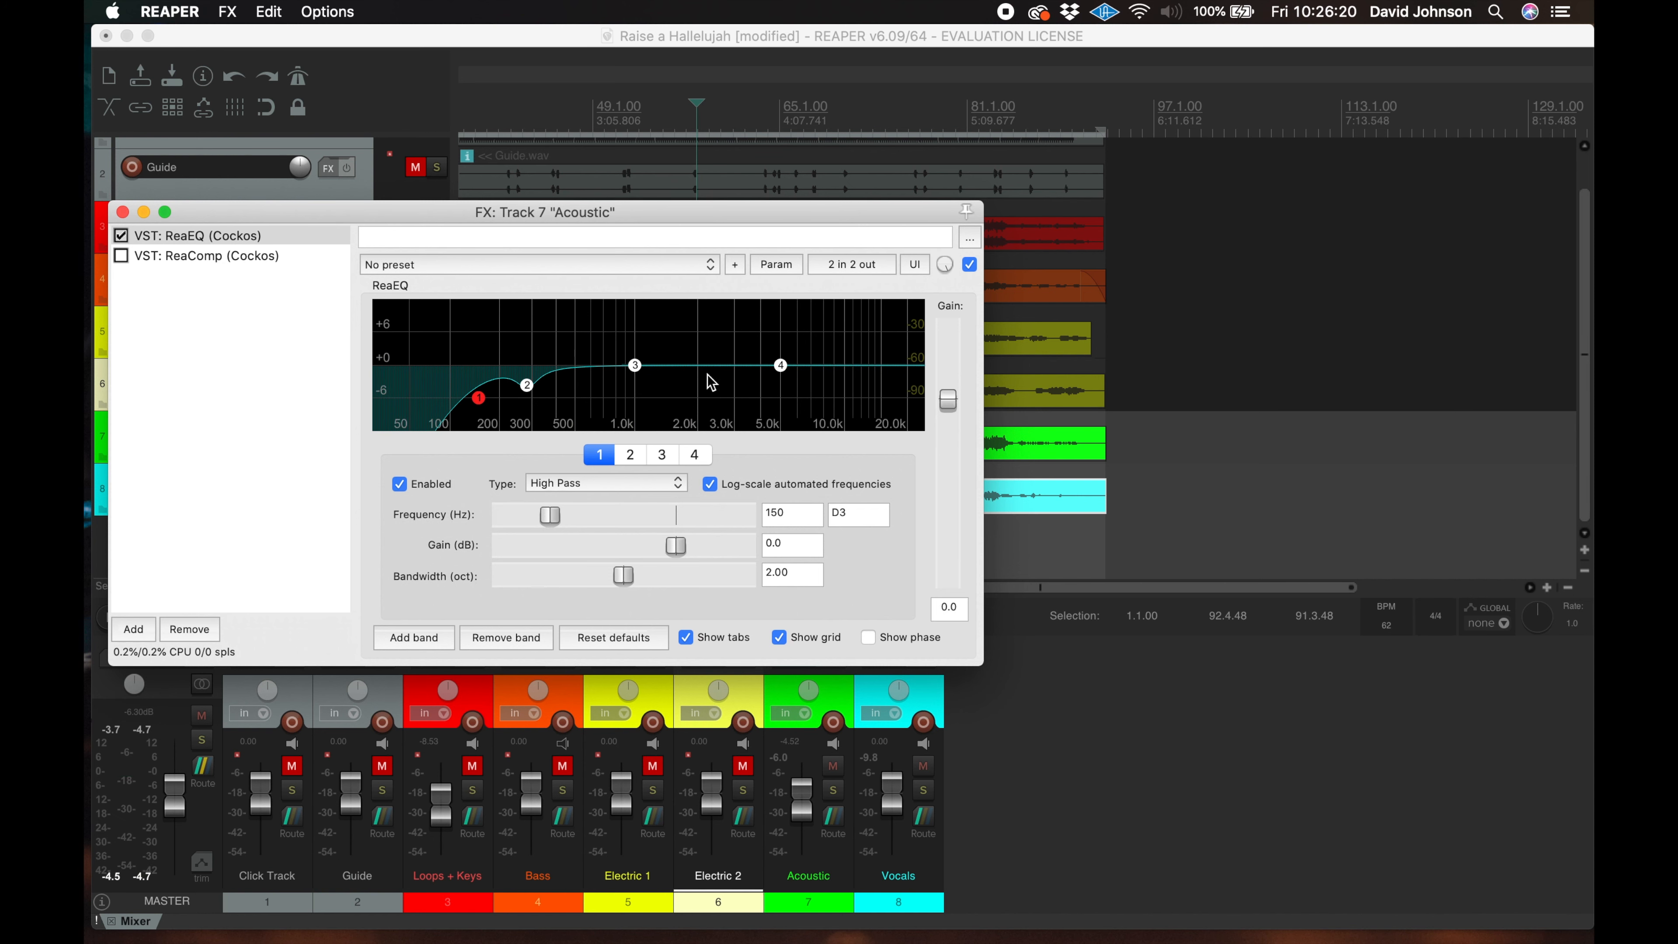
Boost ReaEQ band 3 to 12.0 dB and narrow its bandwidth to about 0.76 oct
left_click(663, 458)
left_click_drag(680, 552, 831, 543)
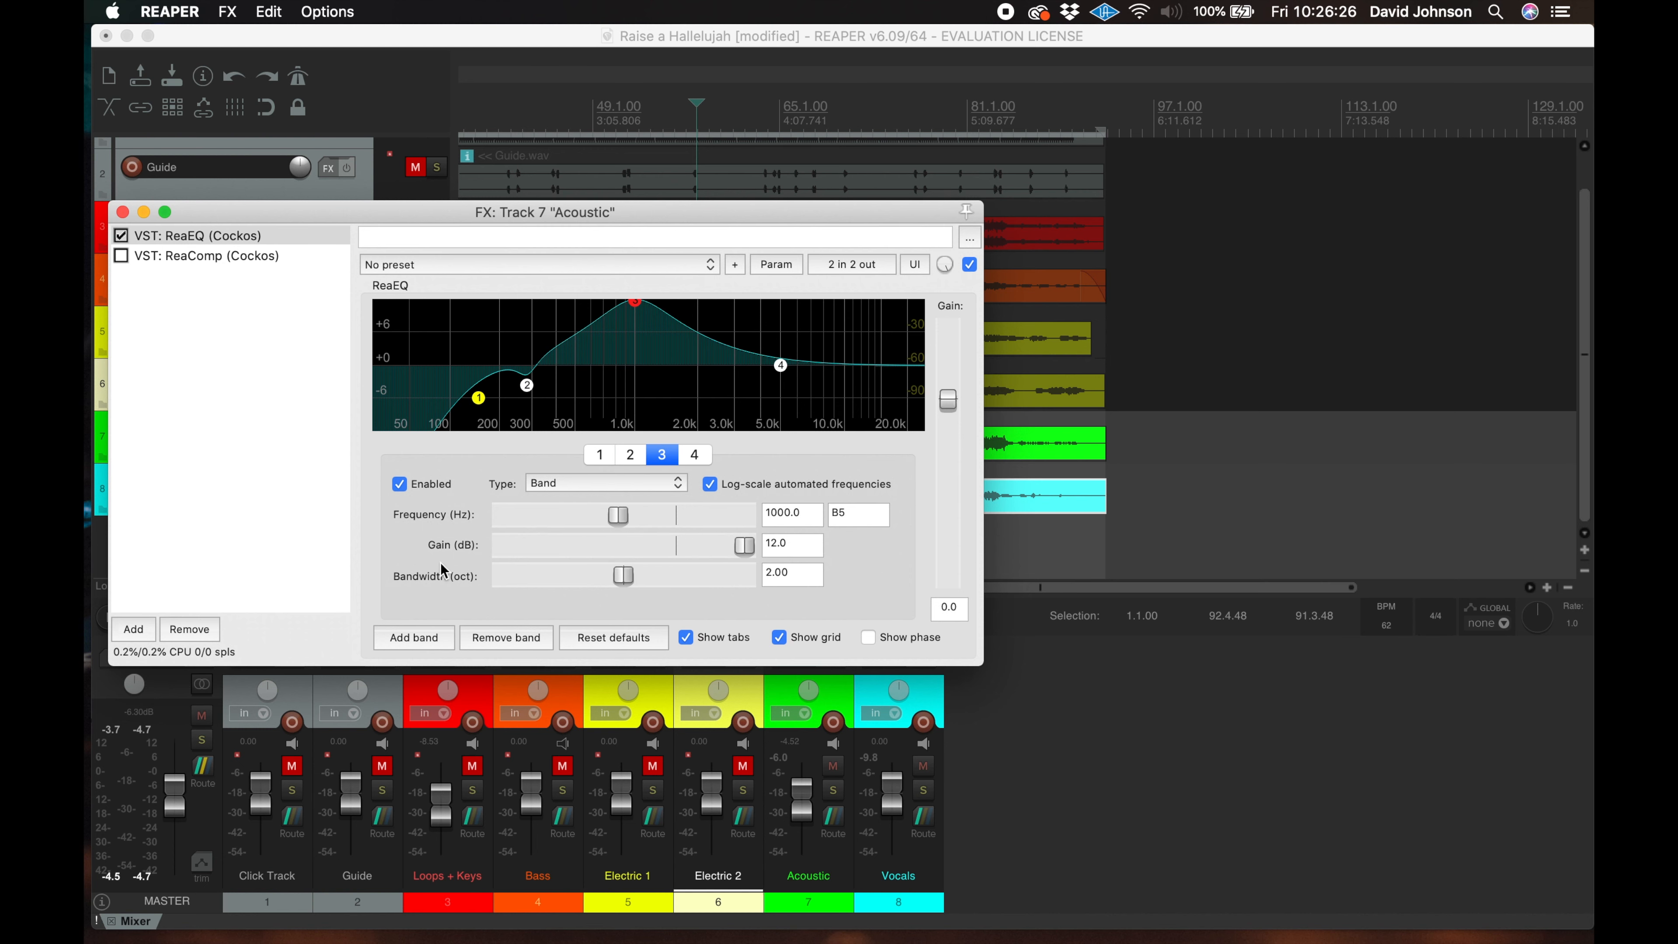
left_click_drag(621, 576, 540, 579)
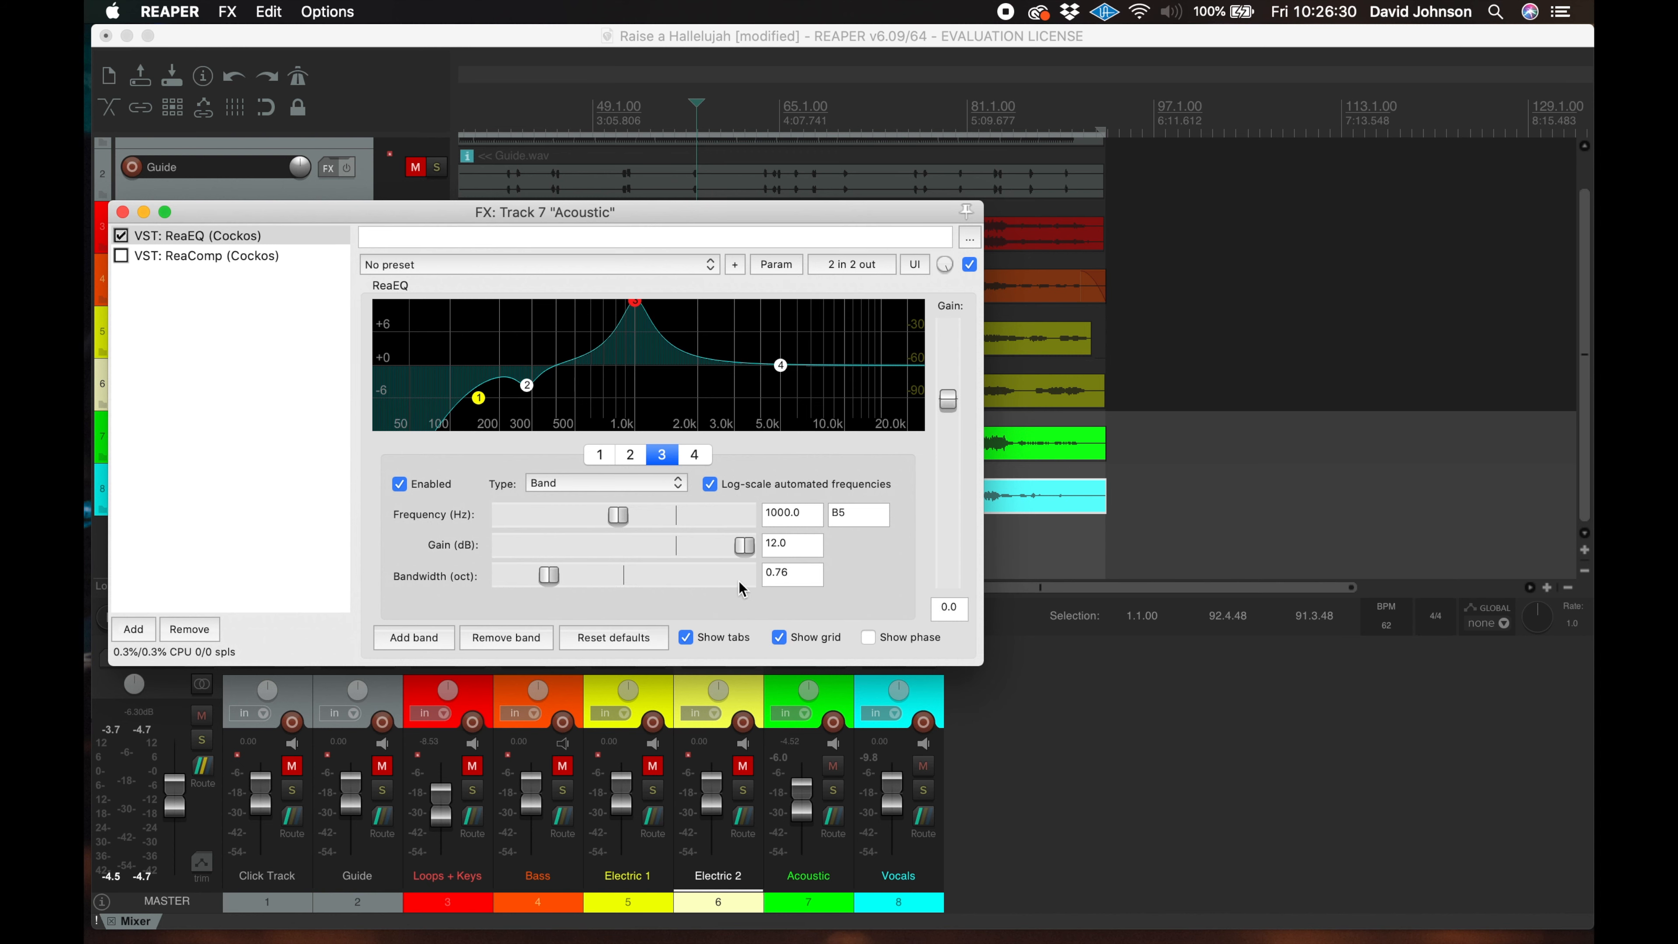
Sweep band 3 down to about 501 Hz during playback and narrow its bandwidth to about 0.53 oct
key("space")
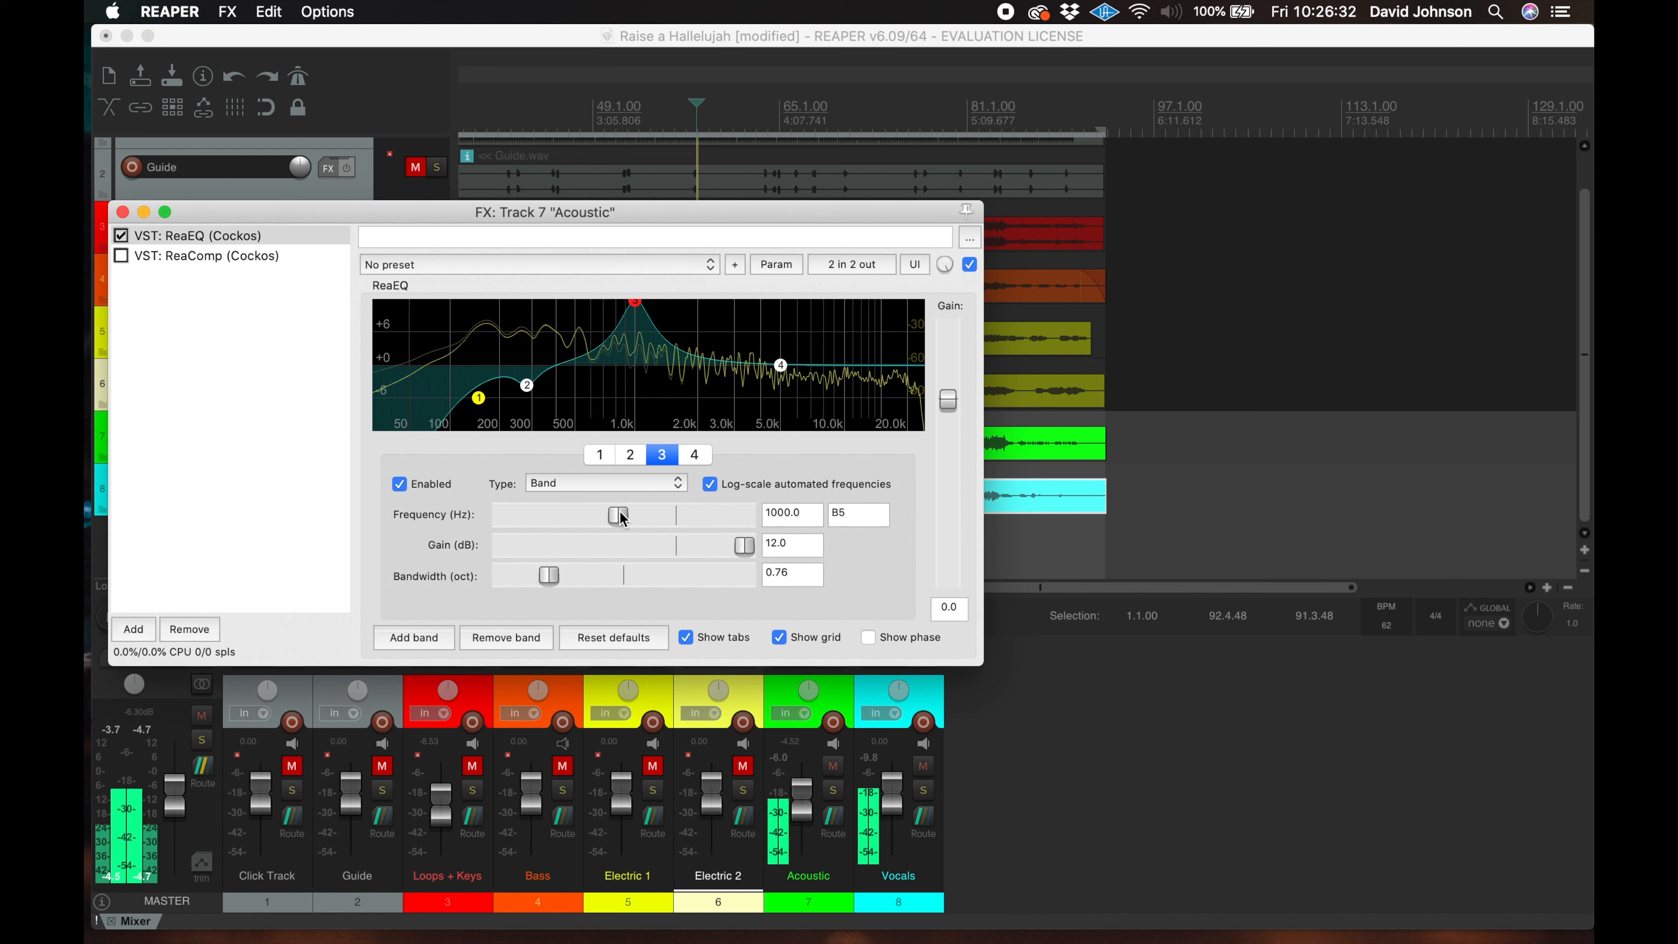
left_click_drag(615, 516, 601, 516)
left_click_drag(551, 583, 535, 575)
left_click_drag(603, 516, 594, 517)
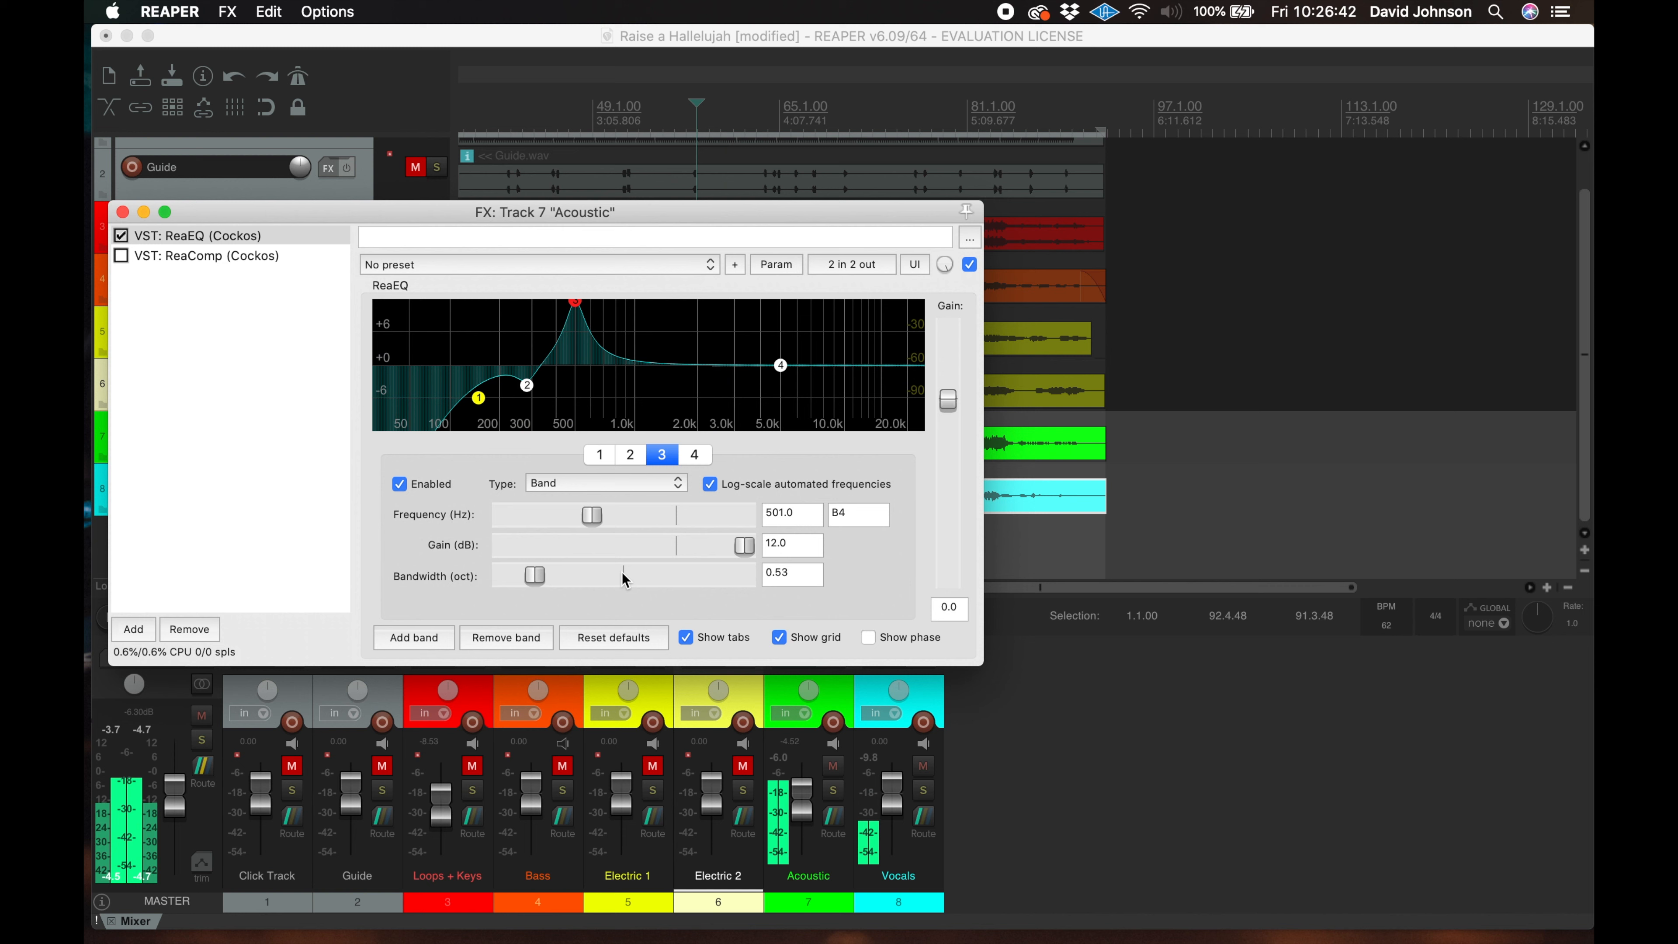
Cut band 3's gain to about -2.9 dB and listen to the result
left_click_drag(742, 548, 659, 566)
key("space")
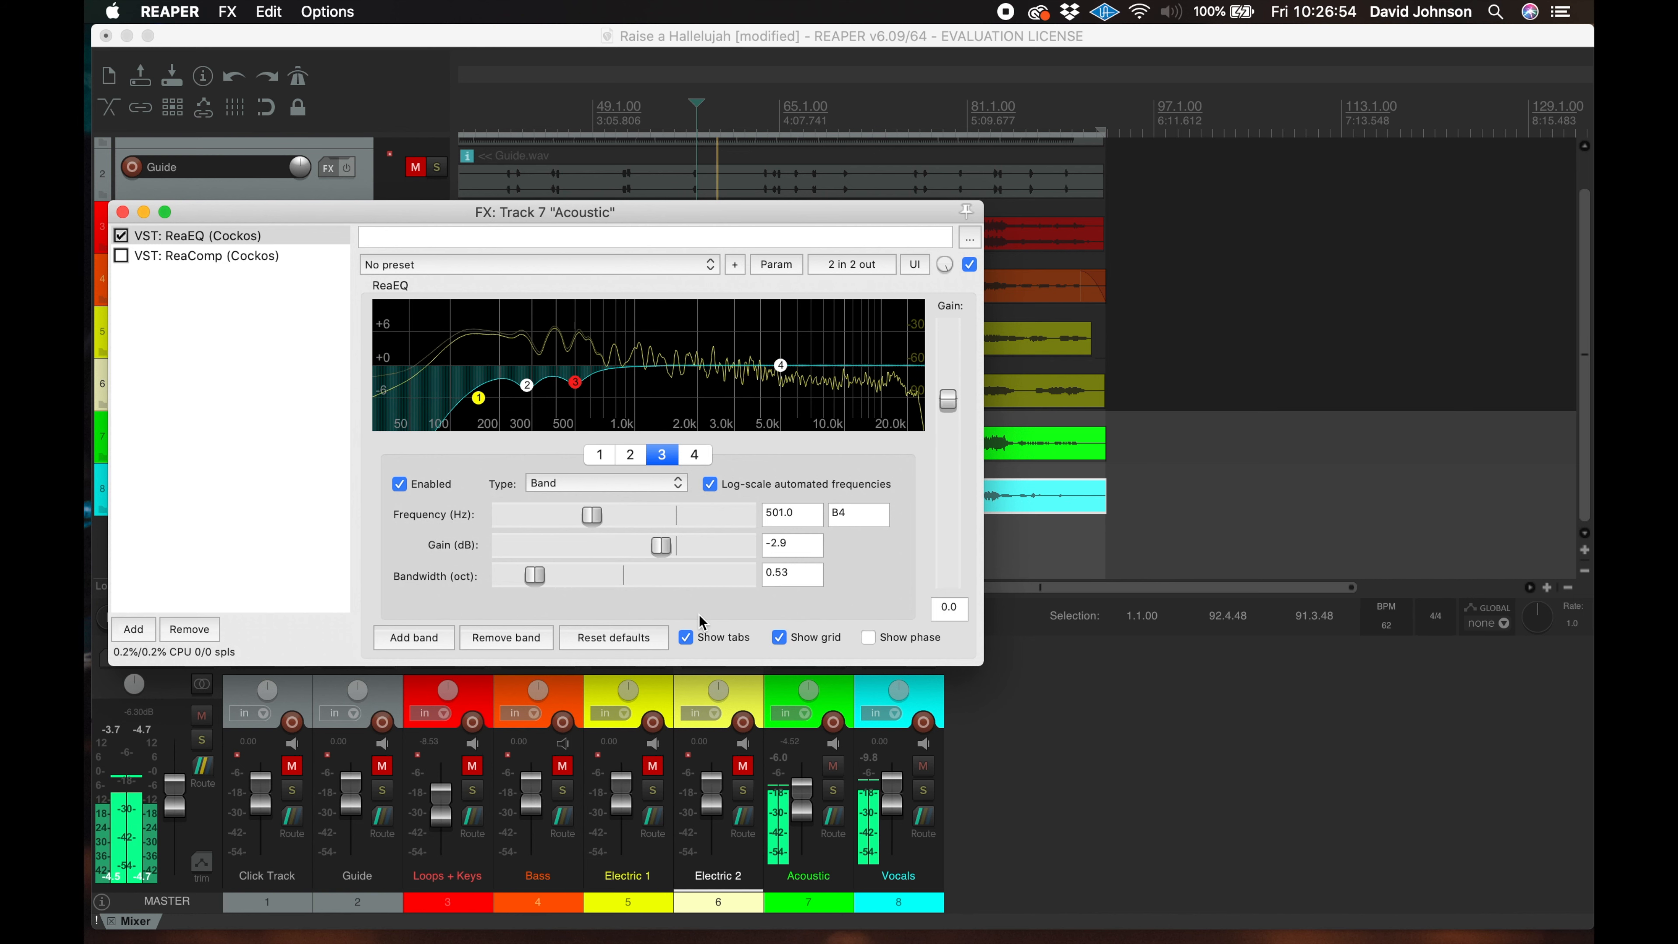
key("space")
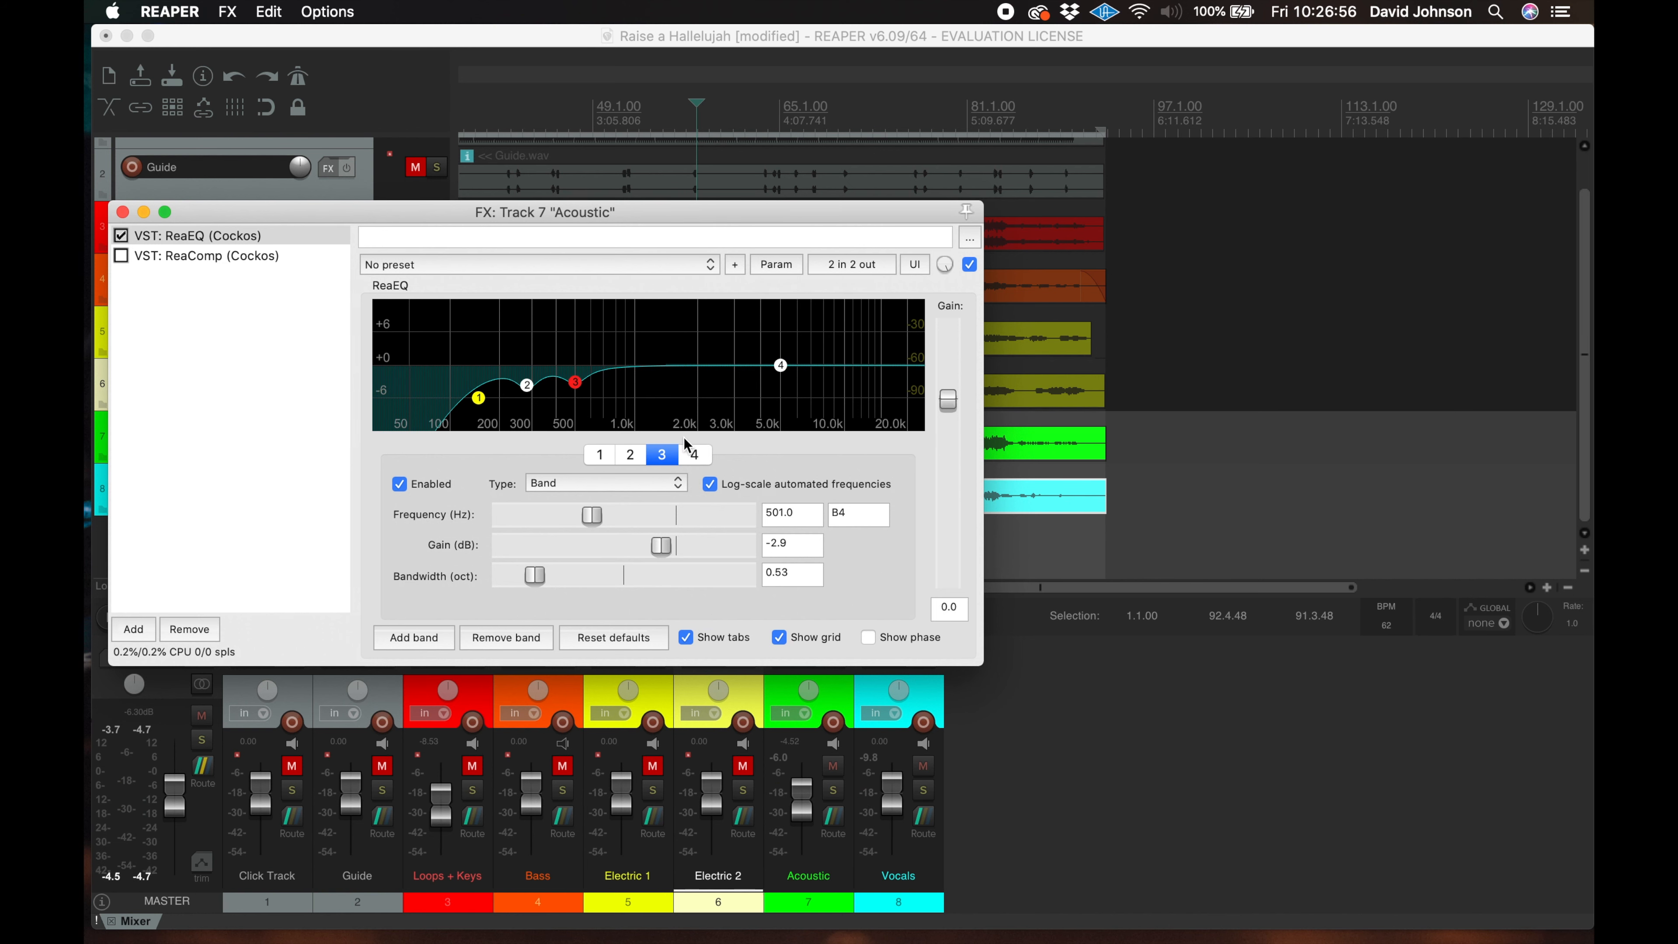
Change ReaEQ band 4 to the Band type, boost it to 12.0 dB and narrow its bandwidth to about 0.84 oct
left_click(699, 453)
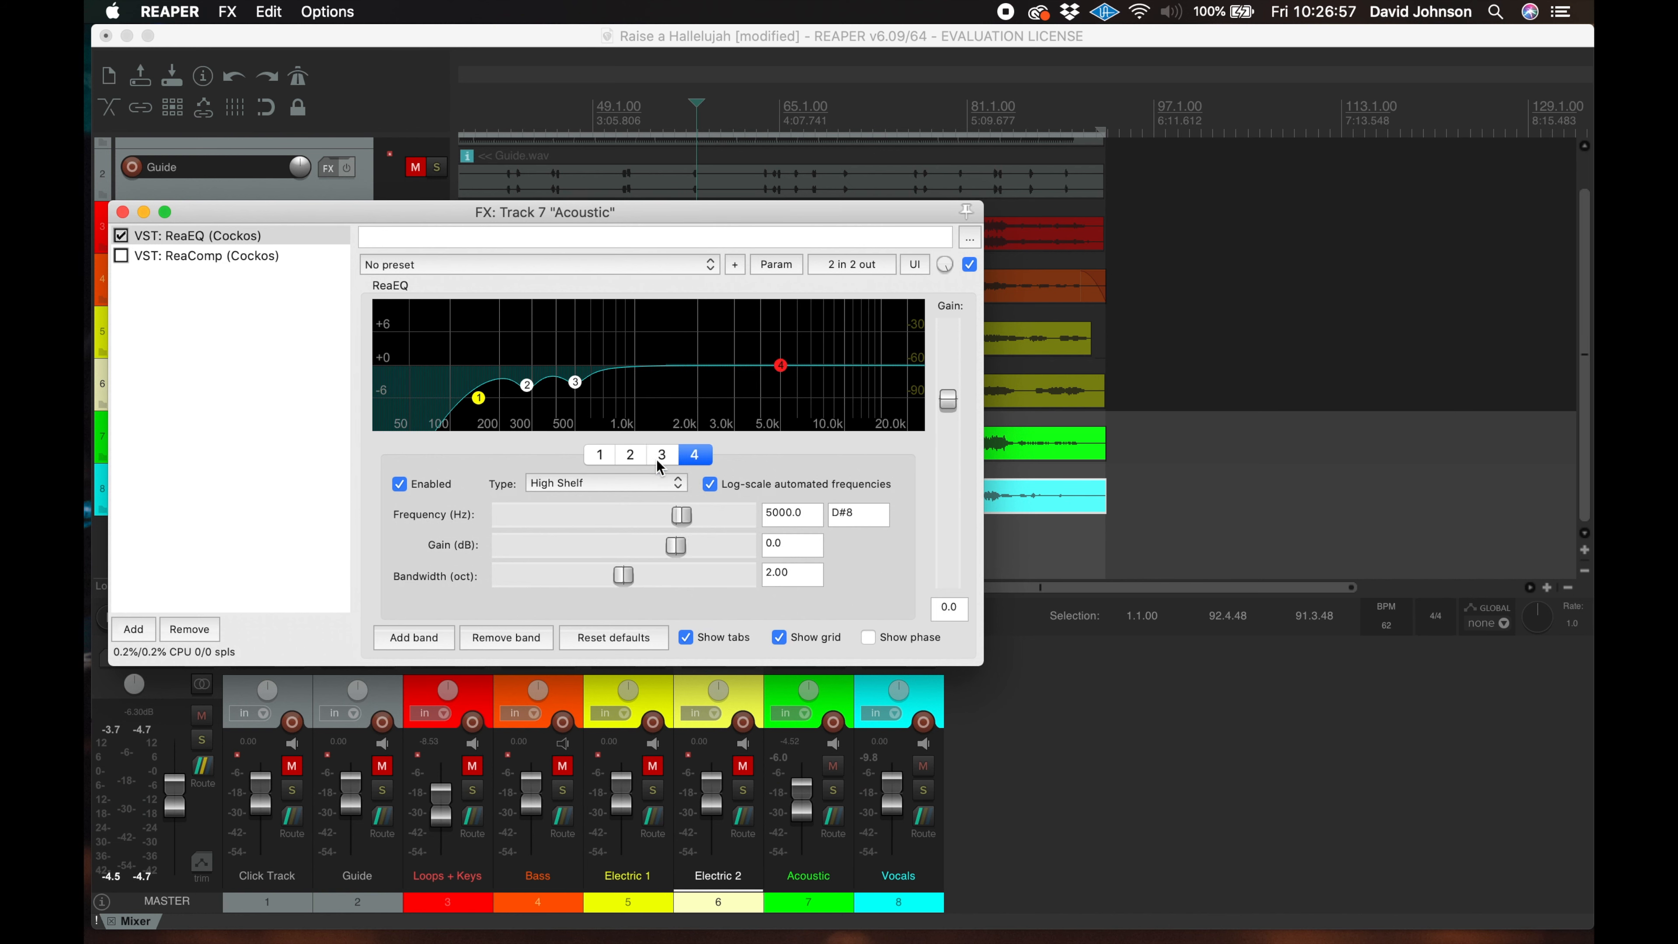
left_click(581, 483)
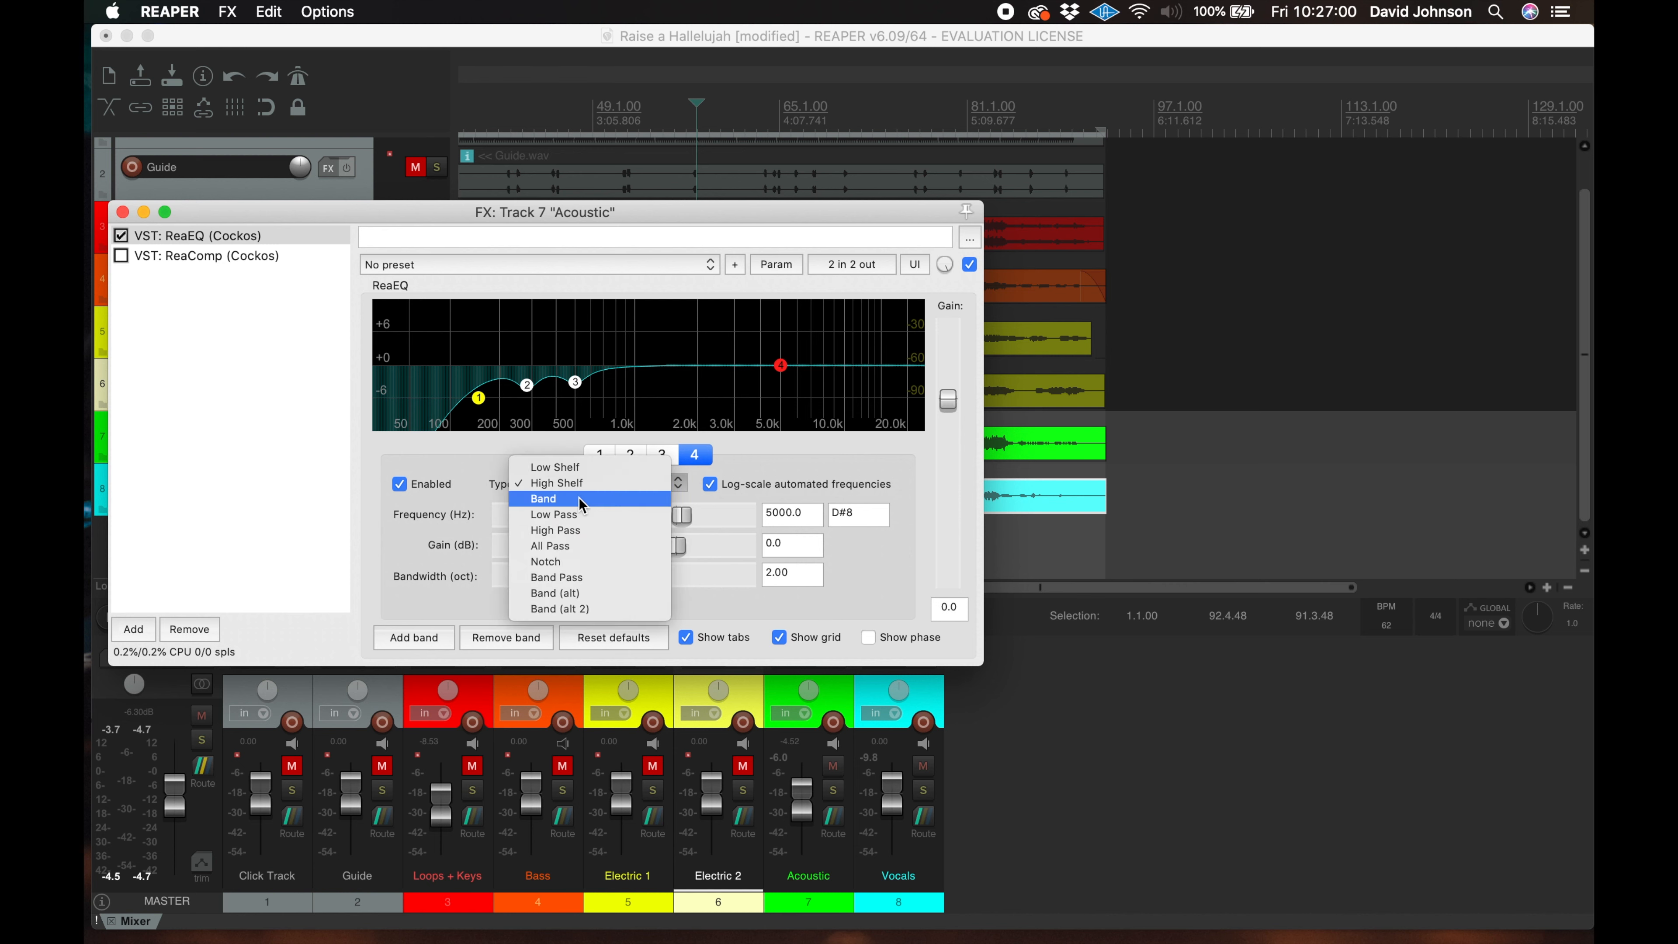
left_click(579, 499)
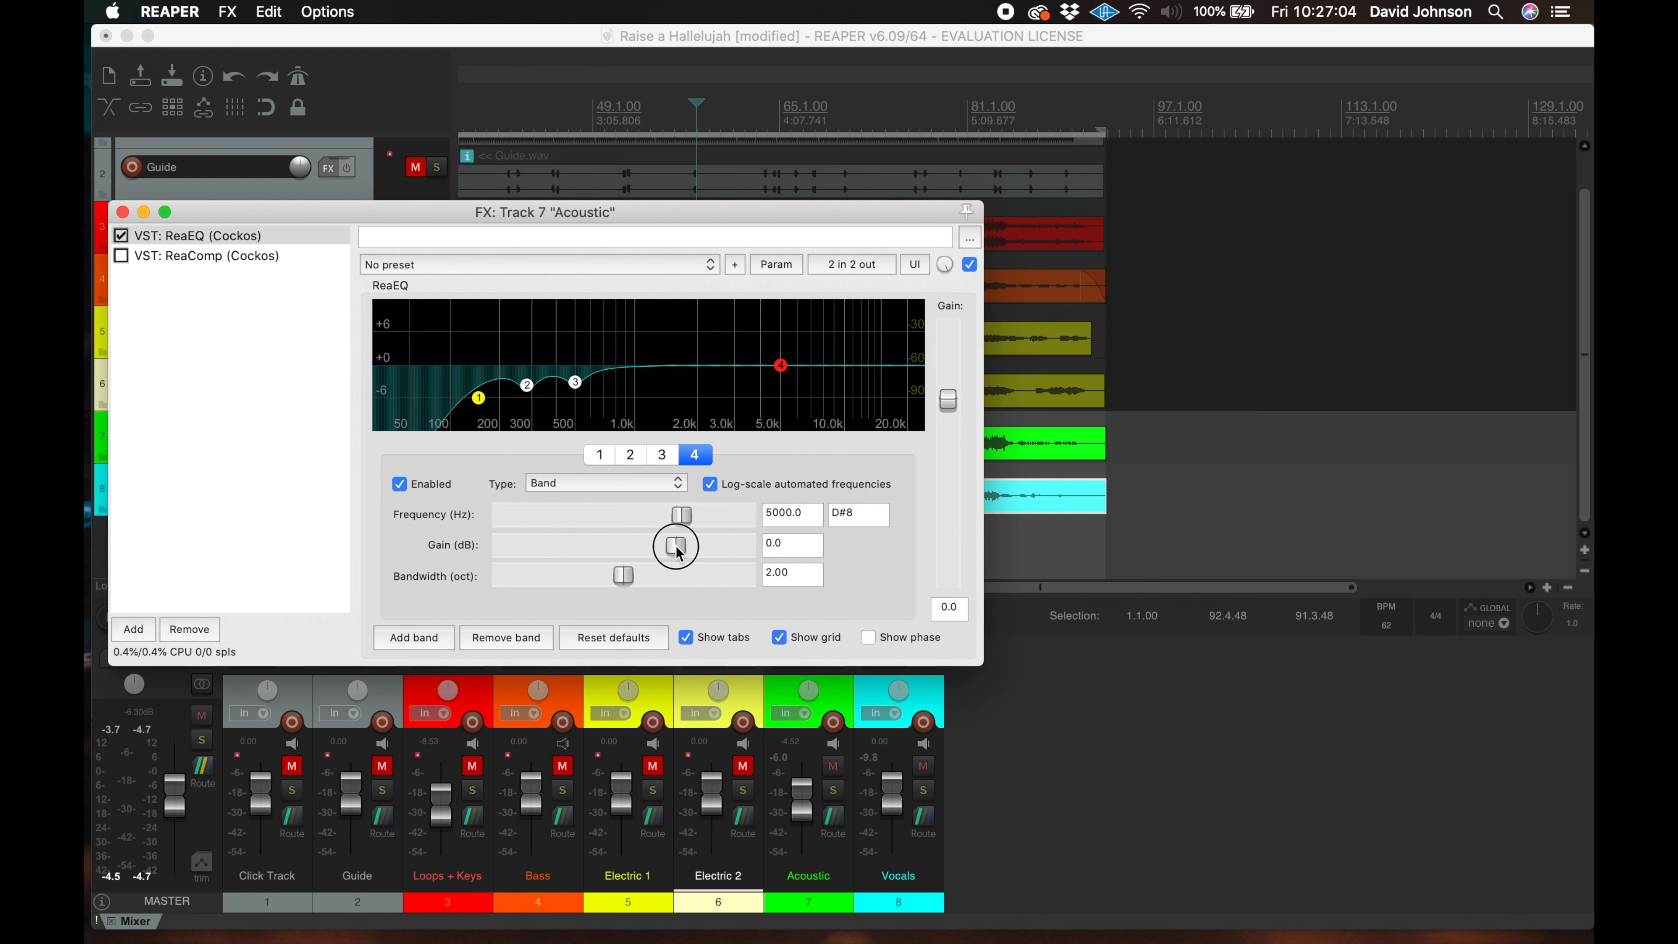
left_click_drag(675, 546, 817, 562)
left_click_drag(625, 580, 553, 582)
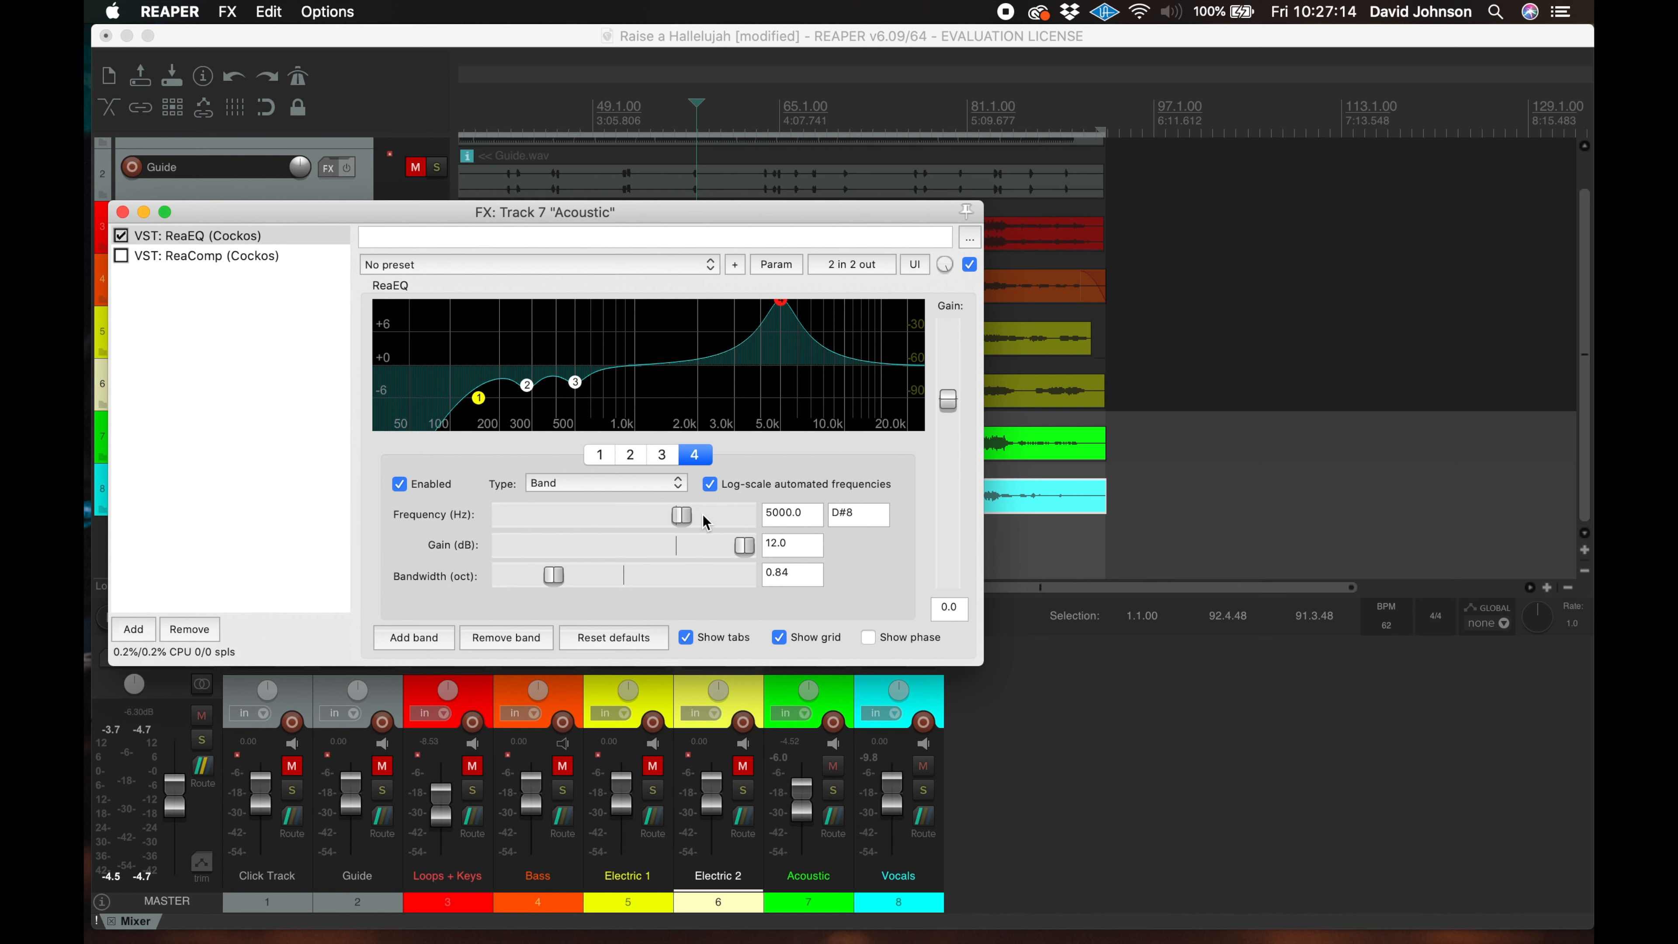
During playback, move band 4 to about 9064 Hz, reduce its gain to about 2.8 dB and widen its bandwidth to about 1.23 oct
key("space")
mouse_move(680, 514)
left_mouse_down()
mouse_move(661, 519)
mouse_move(706, 520)
mouse_move(738, 547)
mouse_move(687, 548)
left_mouse_up()
left_click_drag(560, 590, 577, 586)
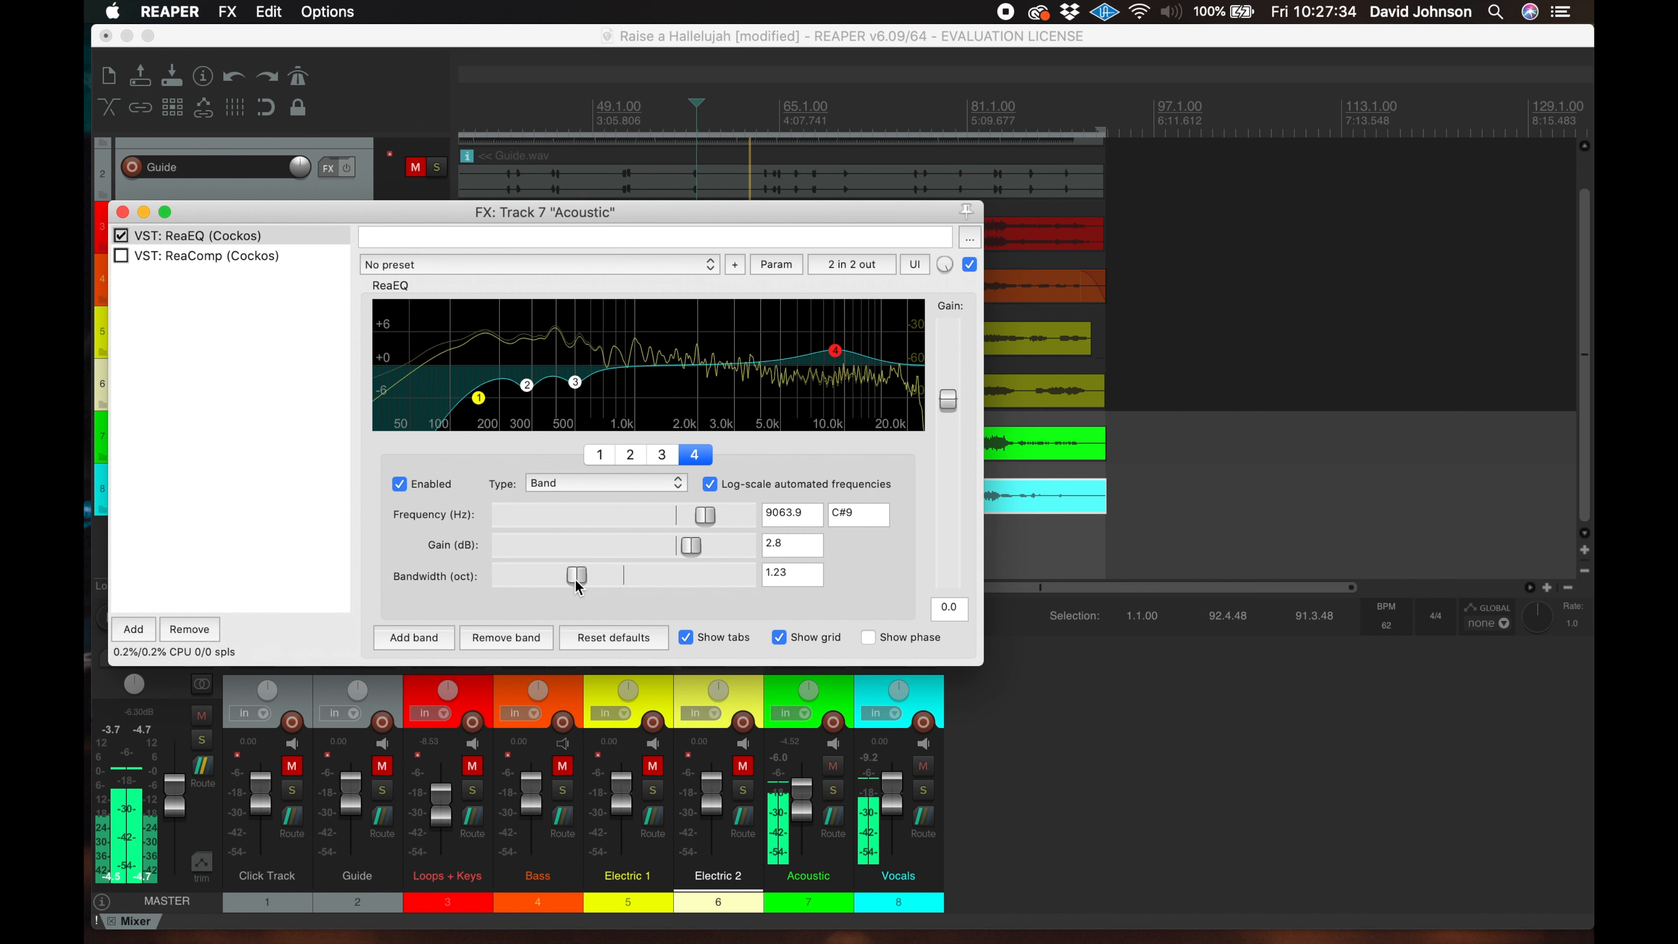
key("space")
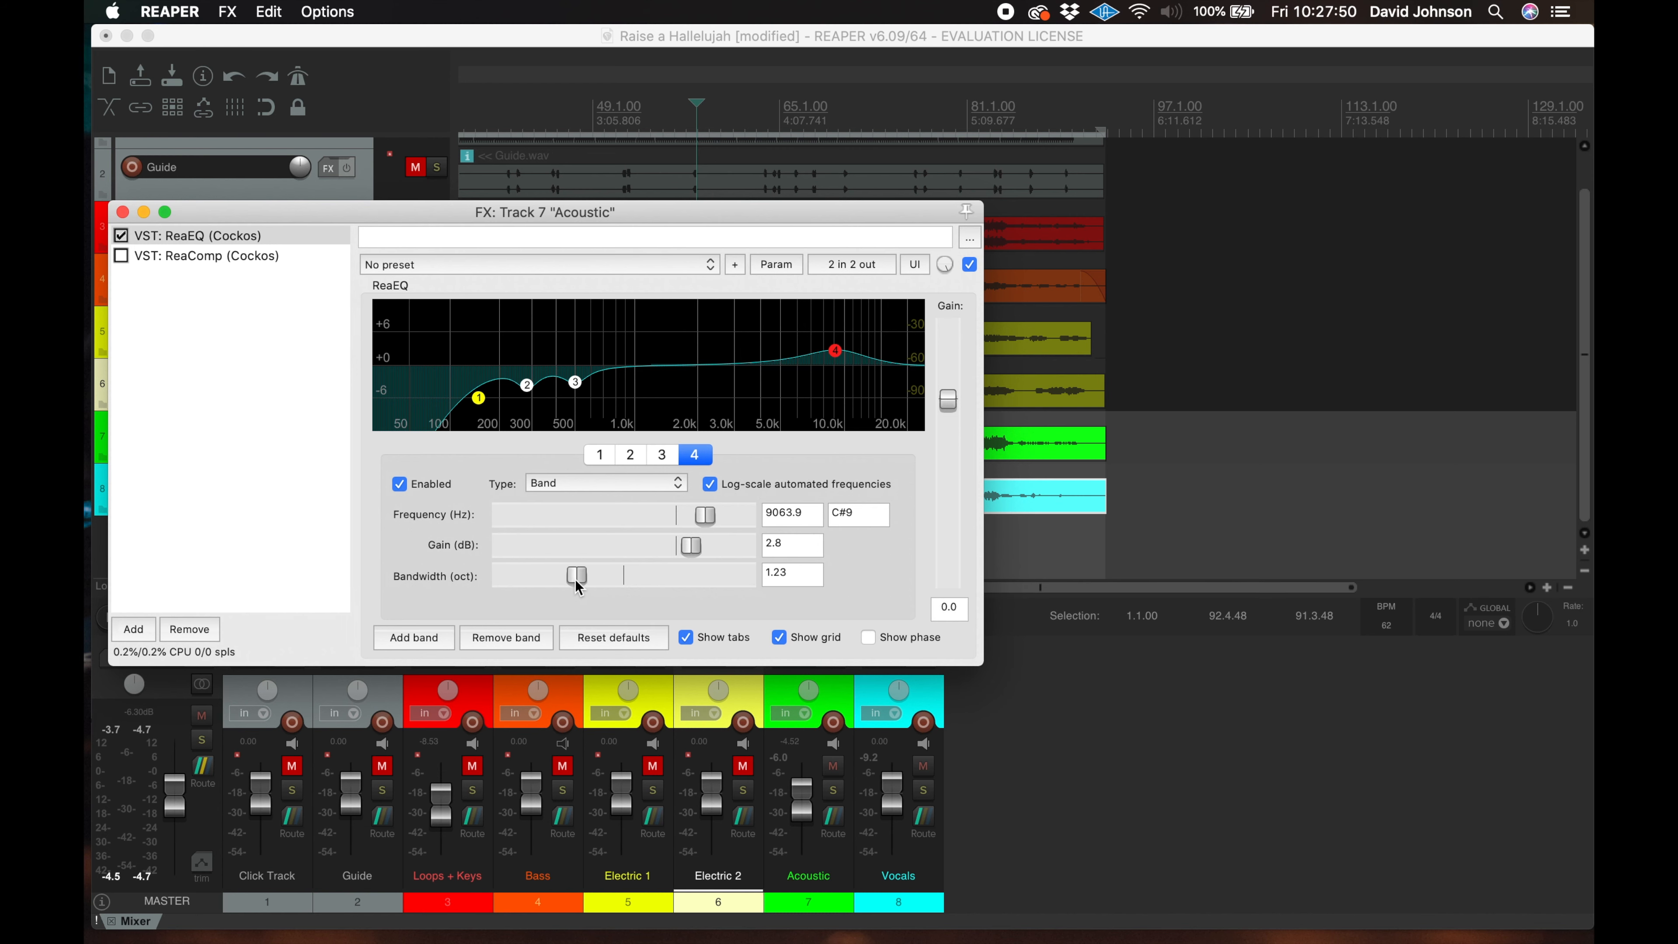
Enable ReaComp with attack about 0.27 ms and release about 285 ms, and bring the threshold to about -8.2 dB during playback
left_click(233, 254)
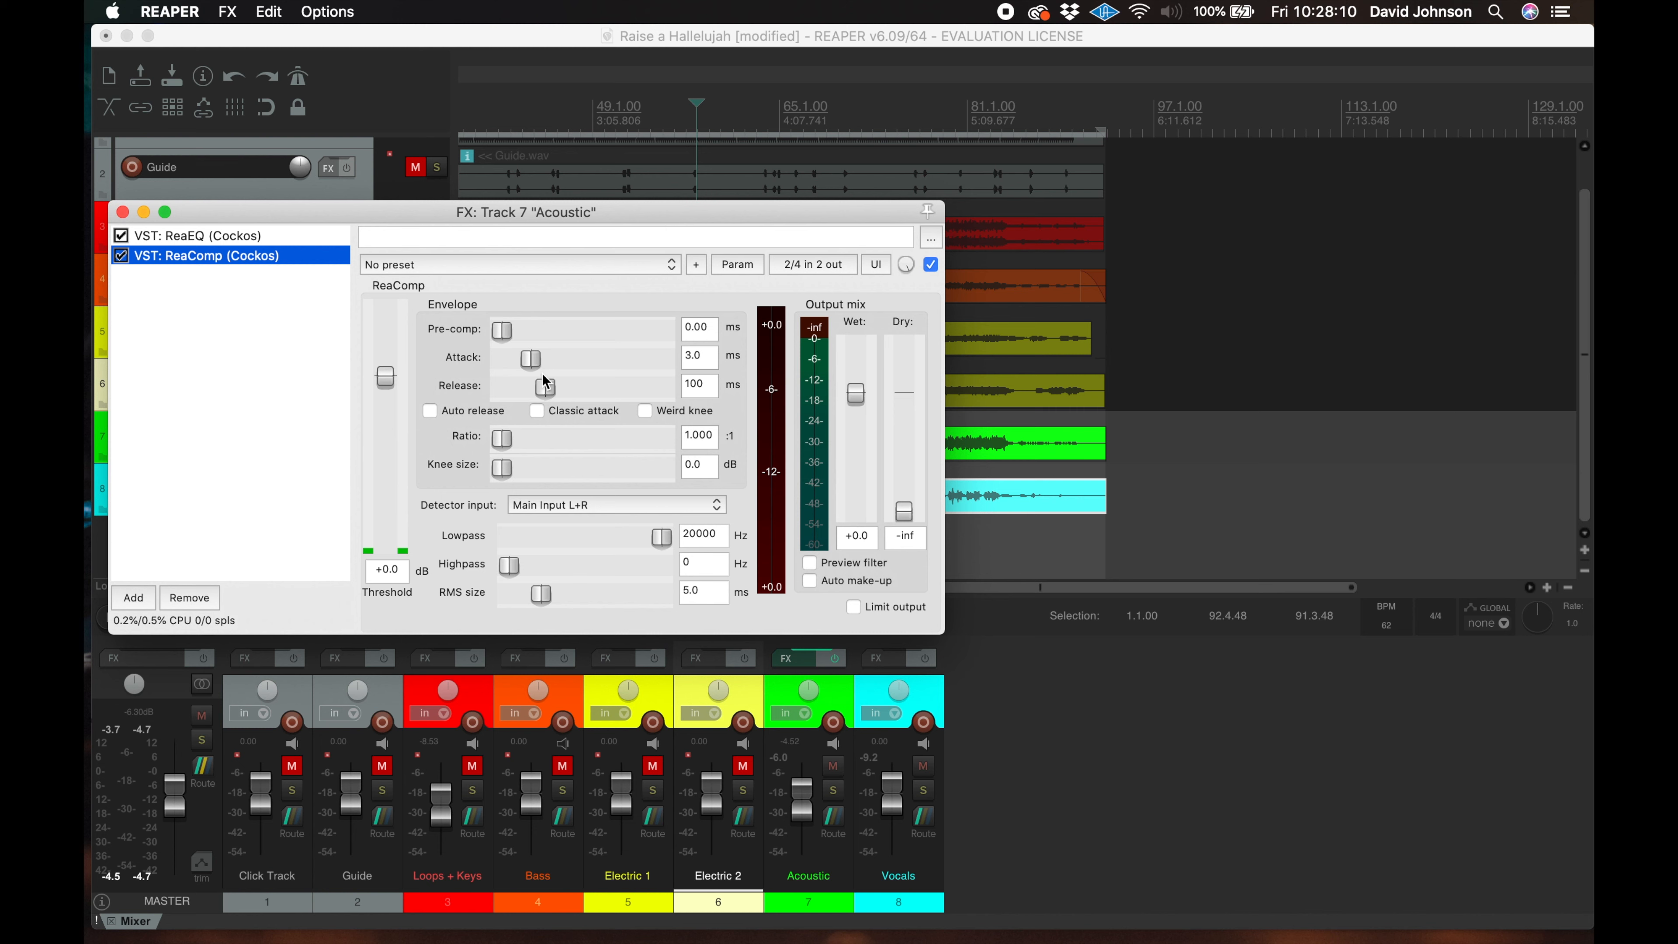
left_click_drag(530, 357, 567, 391)
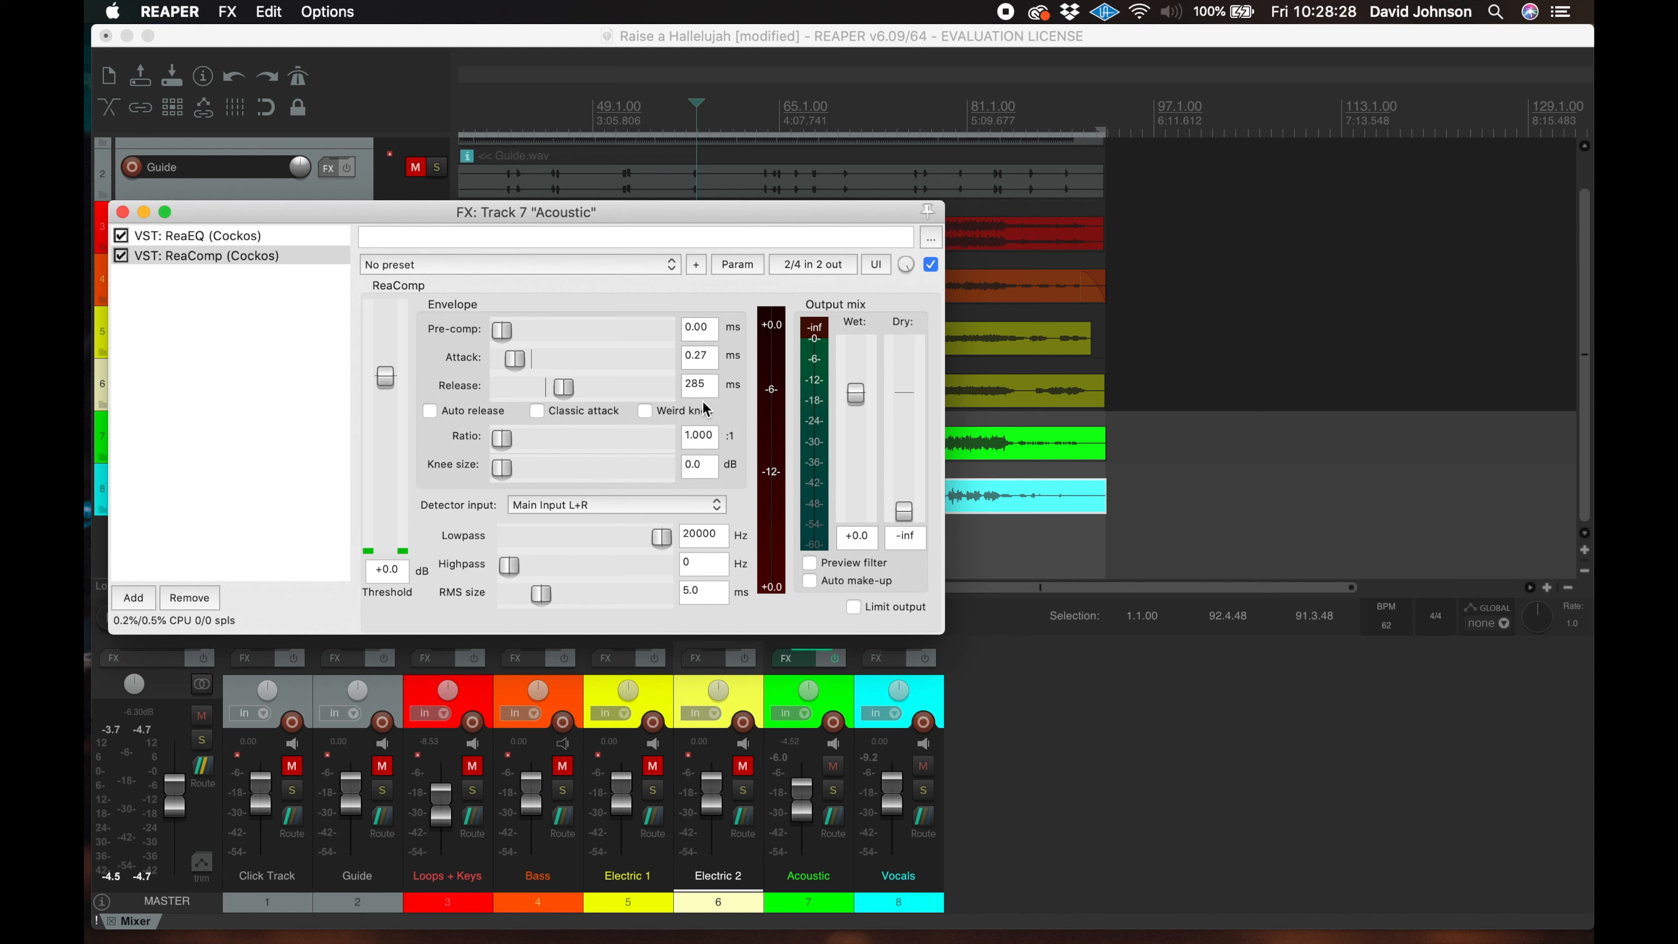
key("space")
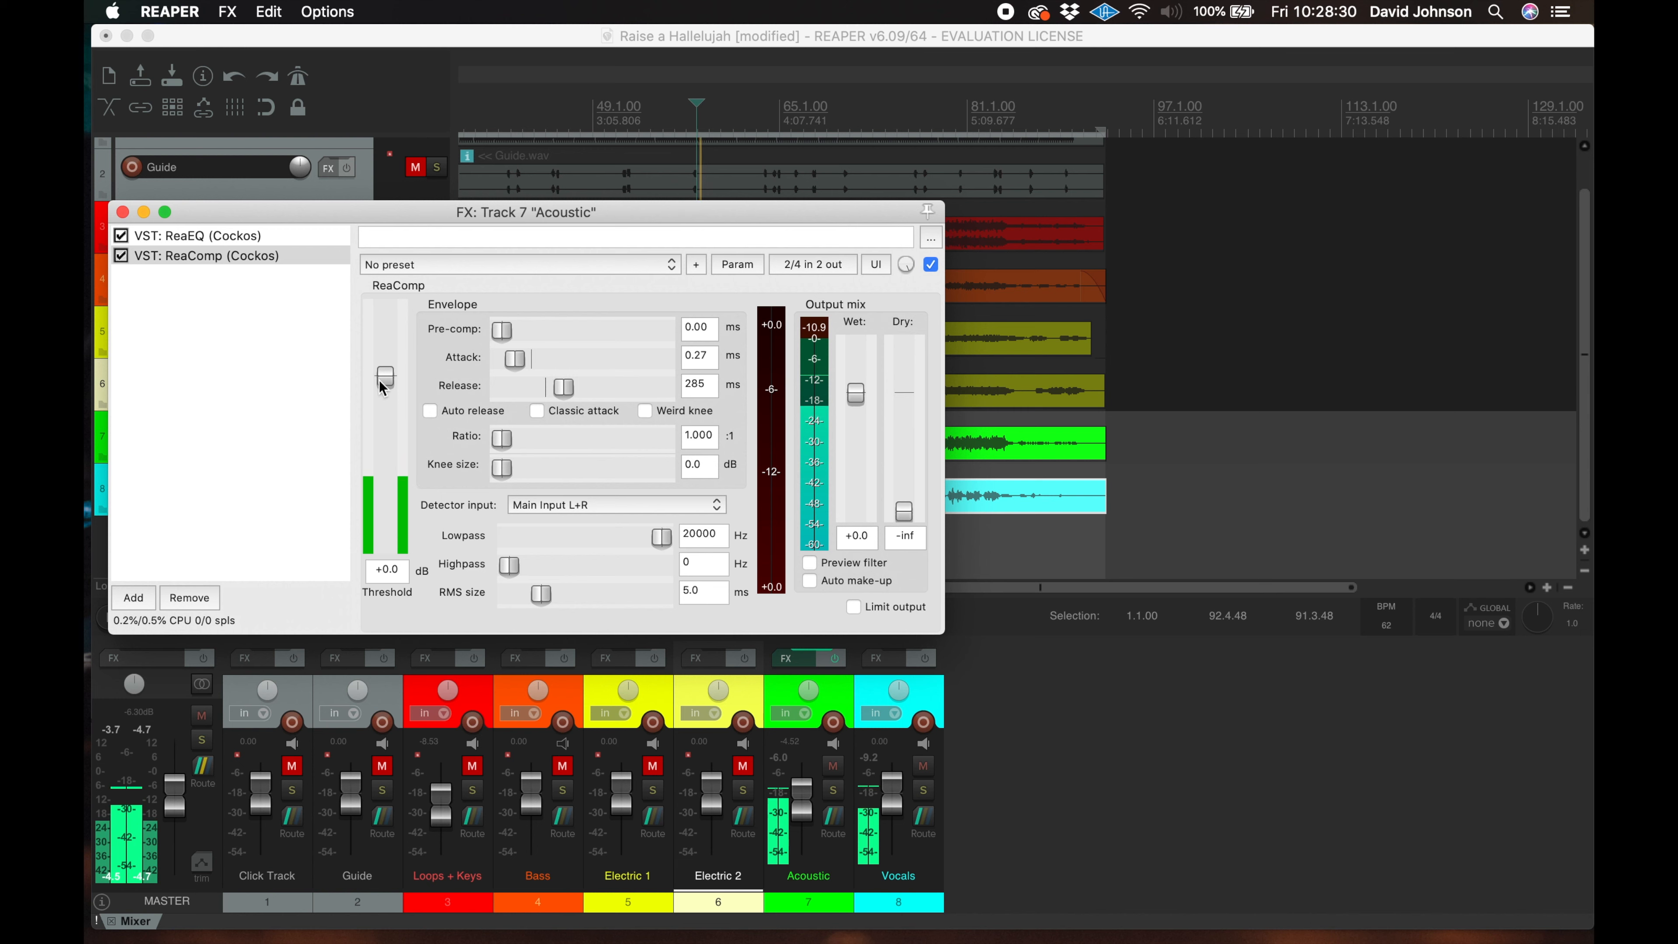
left_click_drag(388, 382, 387, 486)
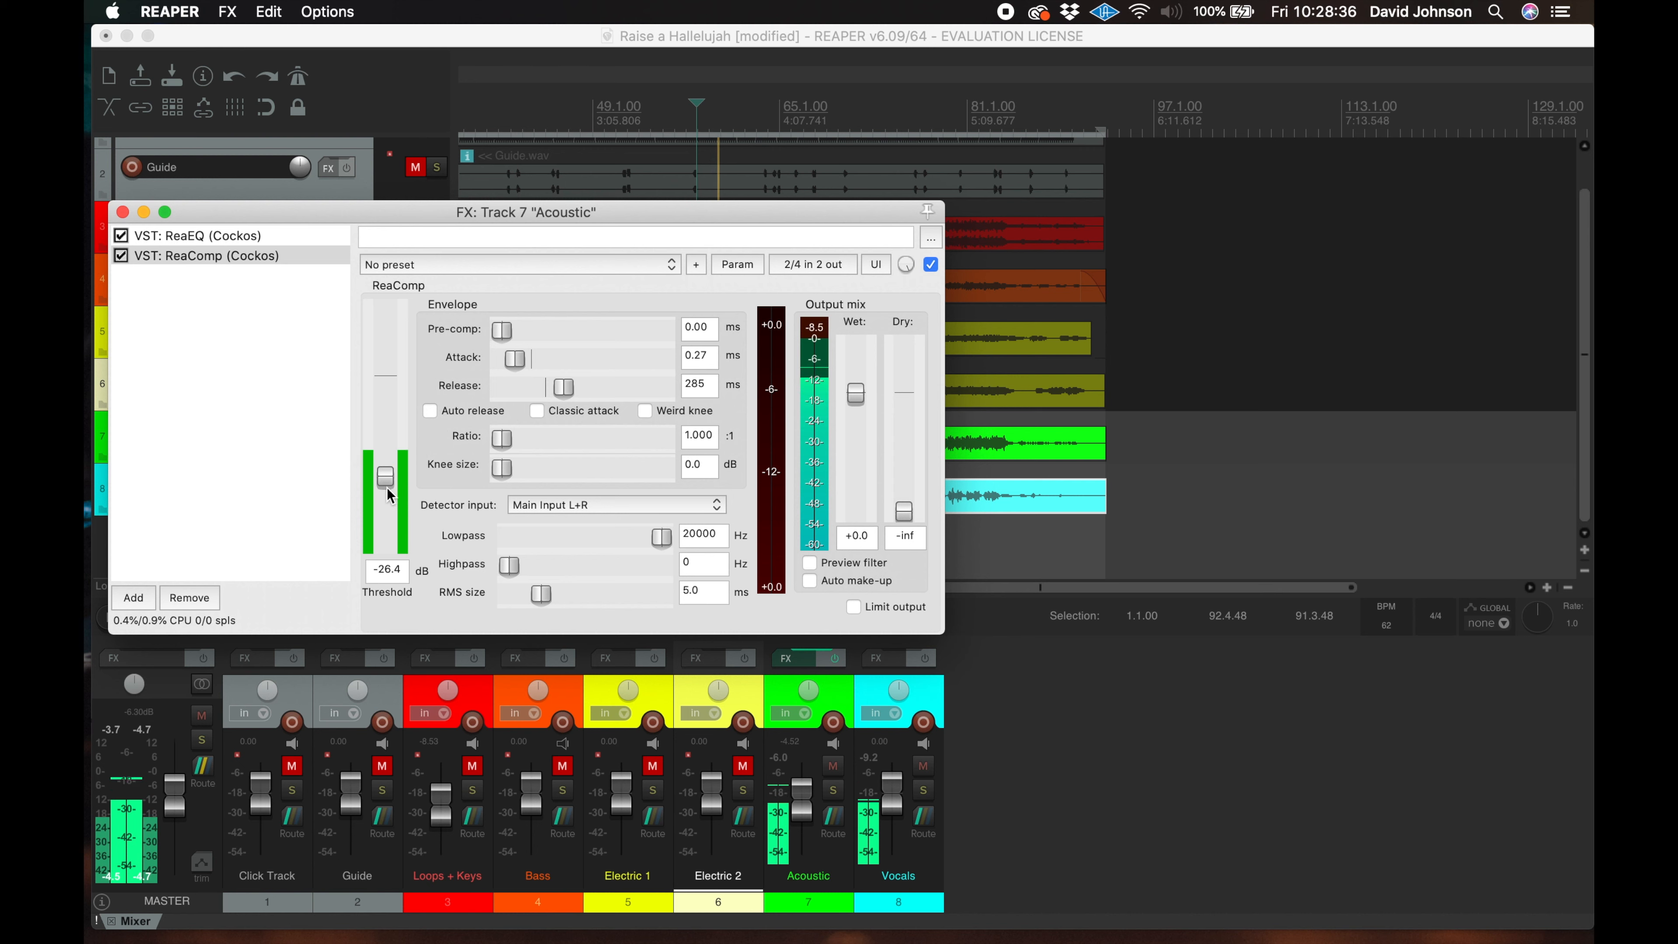
left_click_drag(392, 482, 400, 421)
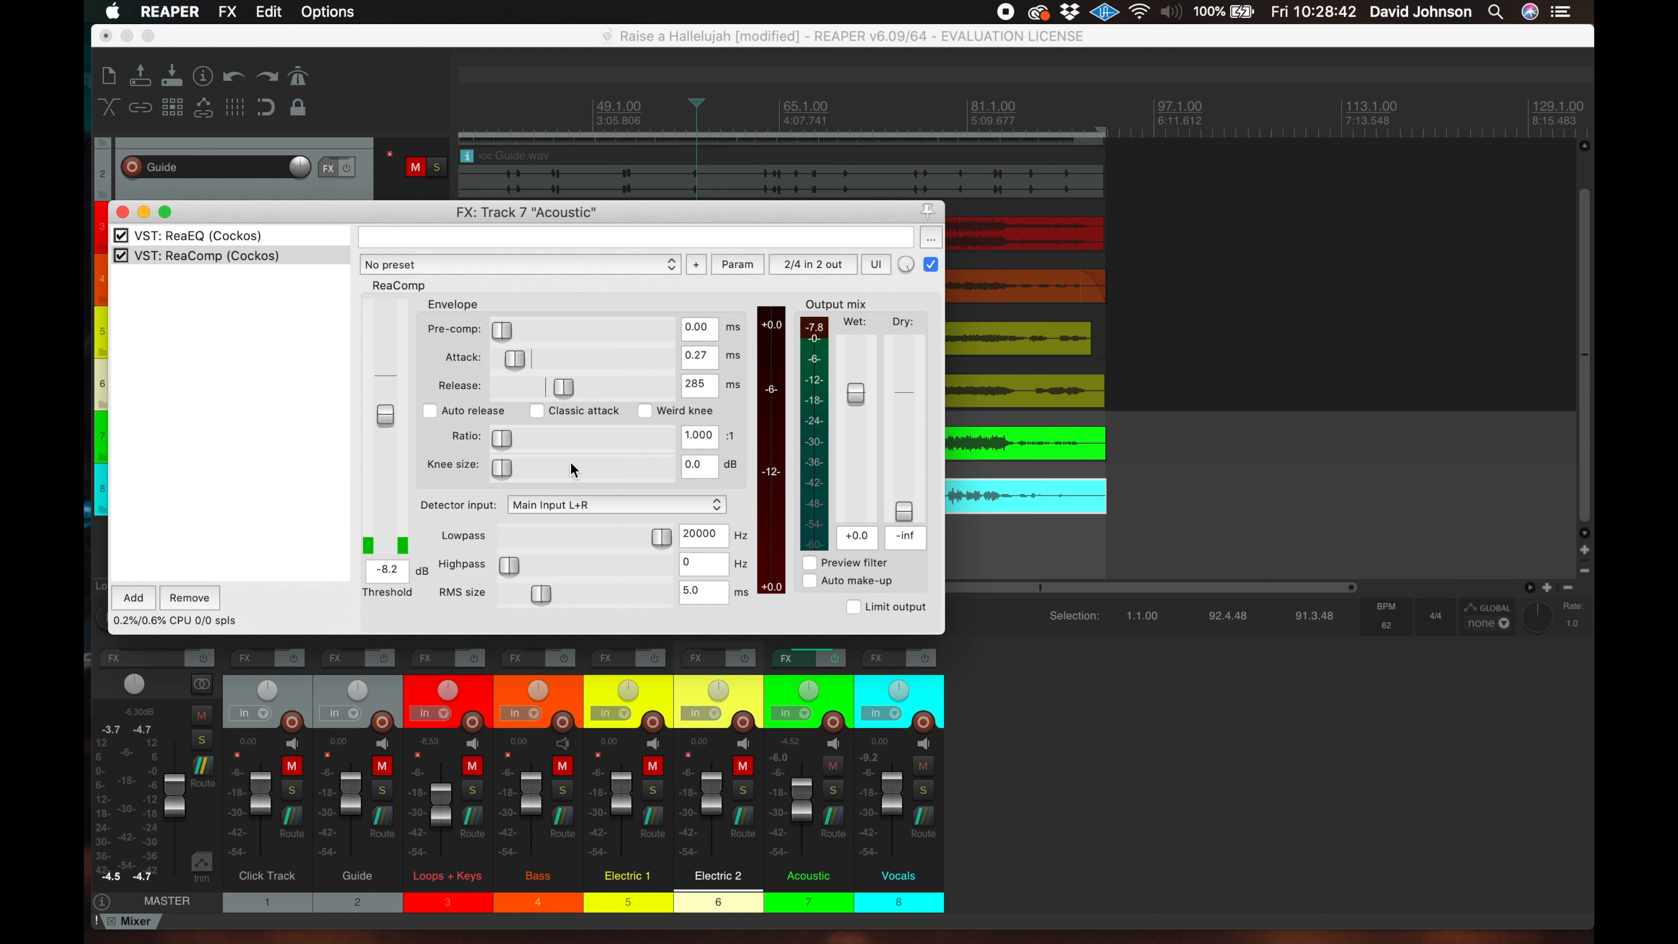
Set the ReaComp ratio on the Acoustic track to 3.5:1
left_click_drag(496, 442, 570, 450)
left_click(697, 448)
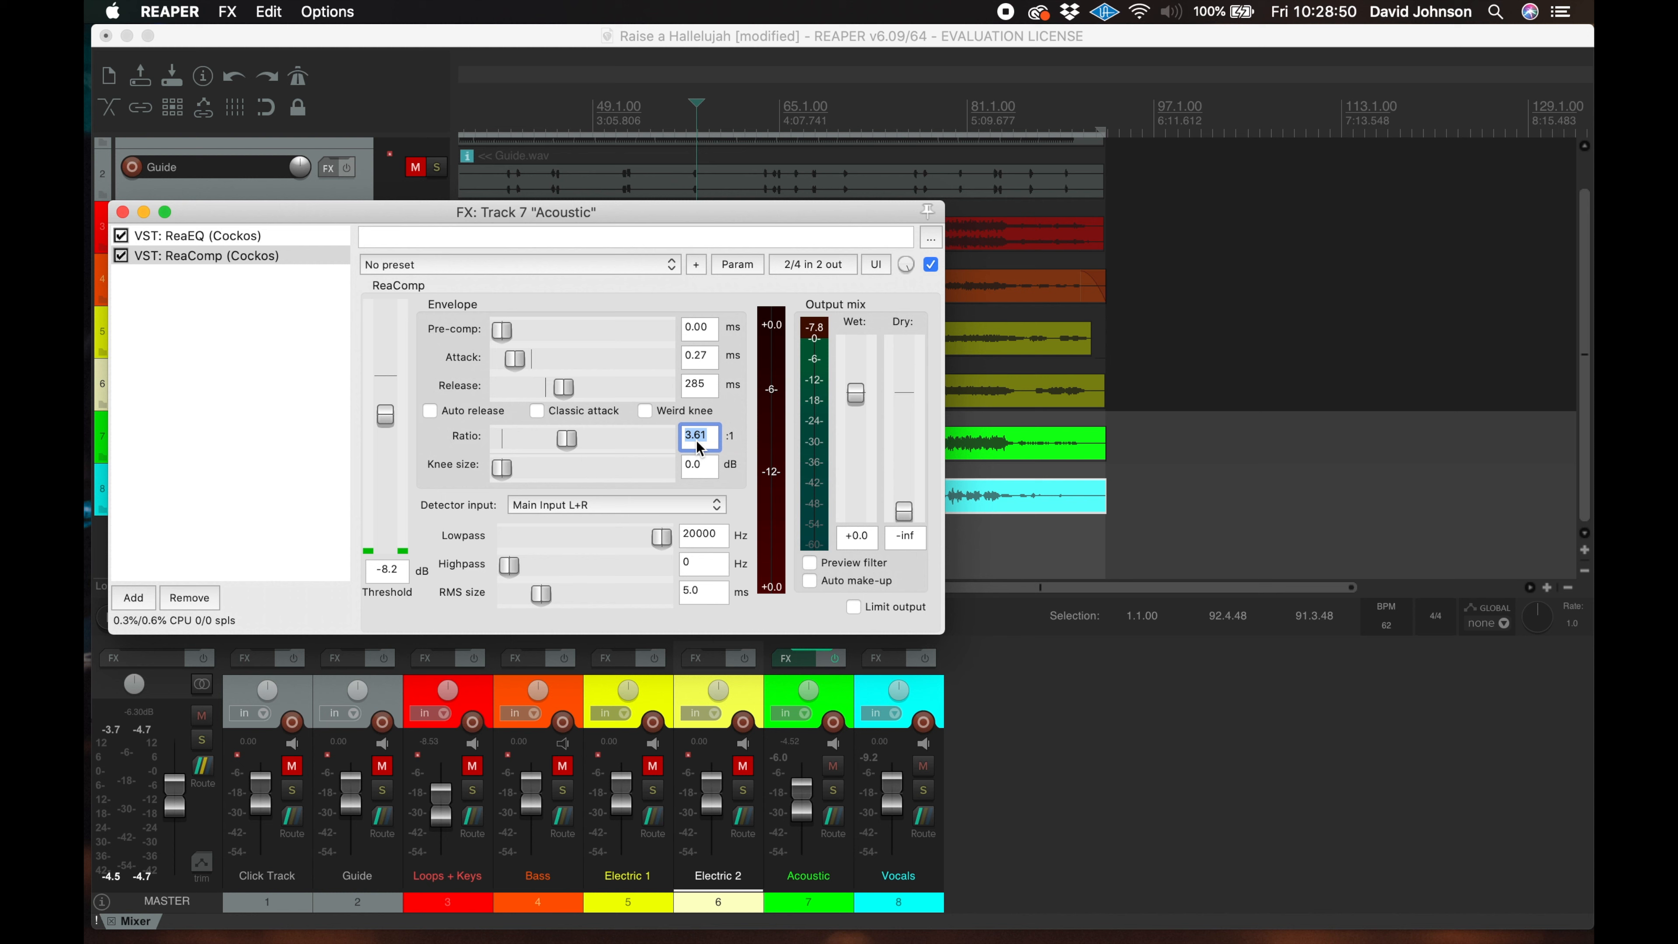
type("3.5")
key("Return")
Lower the Acoustic compressor's threshold to about -23.7 dB while the section plays
key("space")
left_click_drag(389, 426, 389, 484)
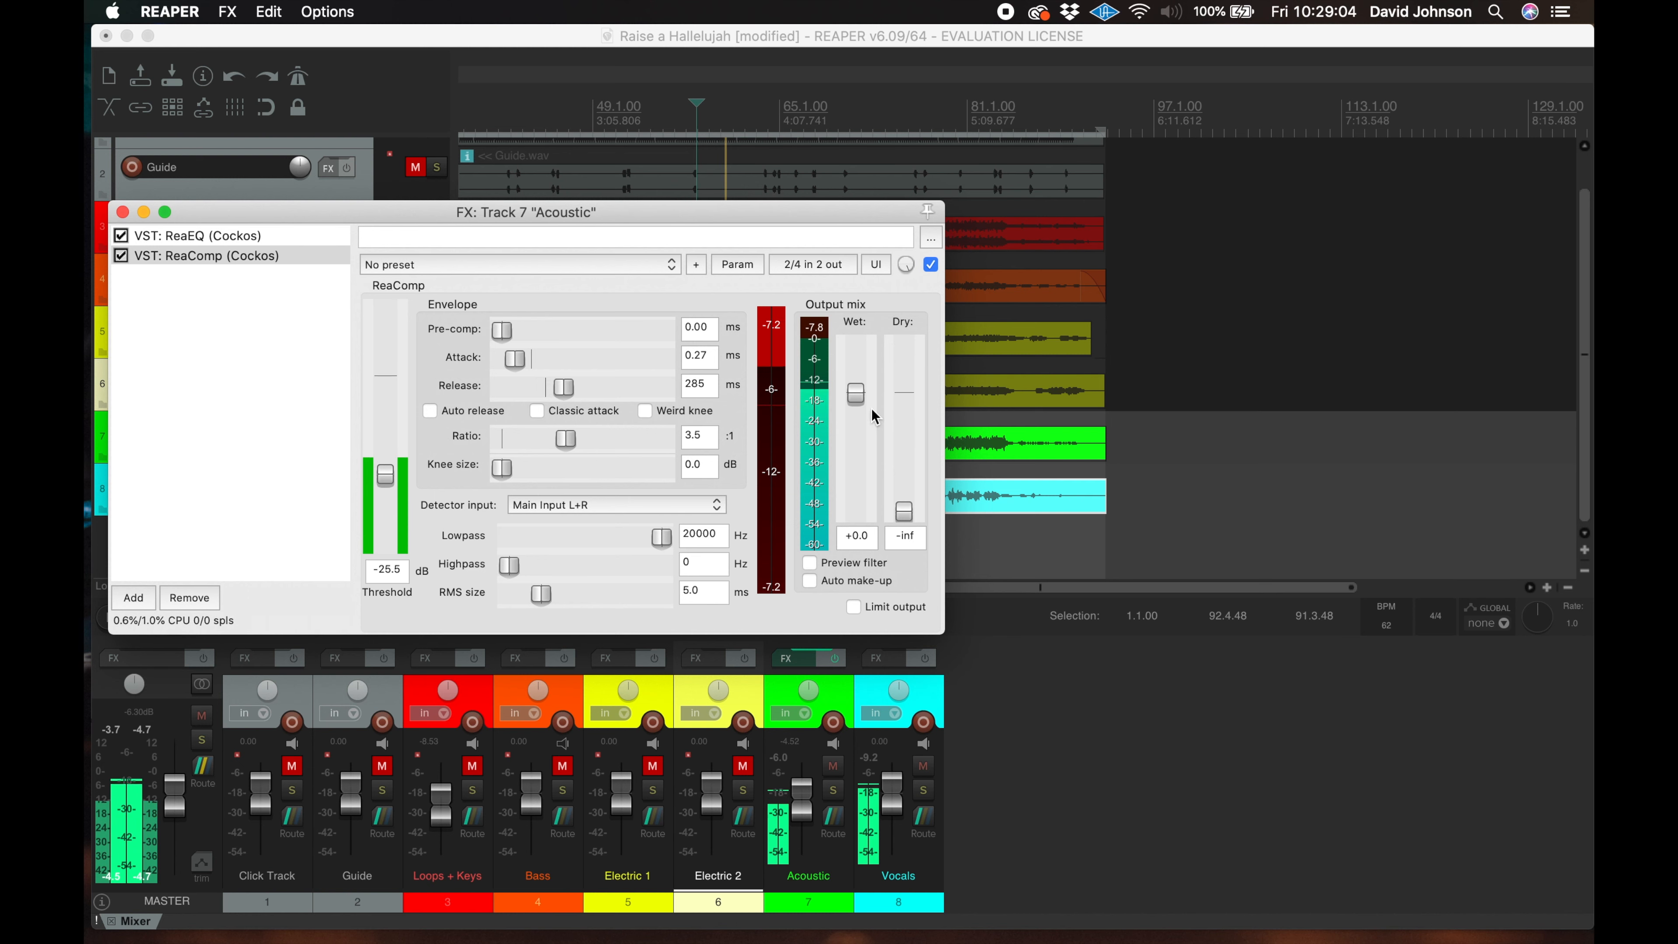
left_click_drag(386, 480, 388, 475)
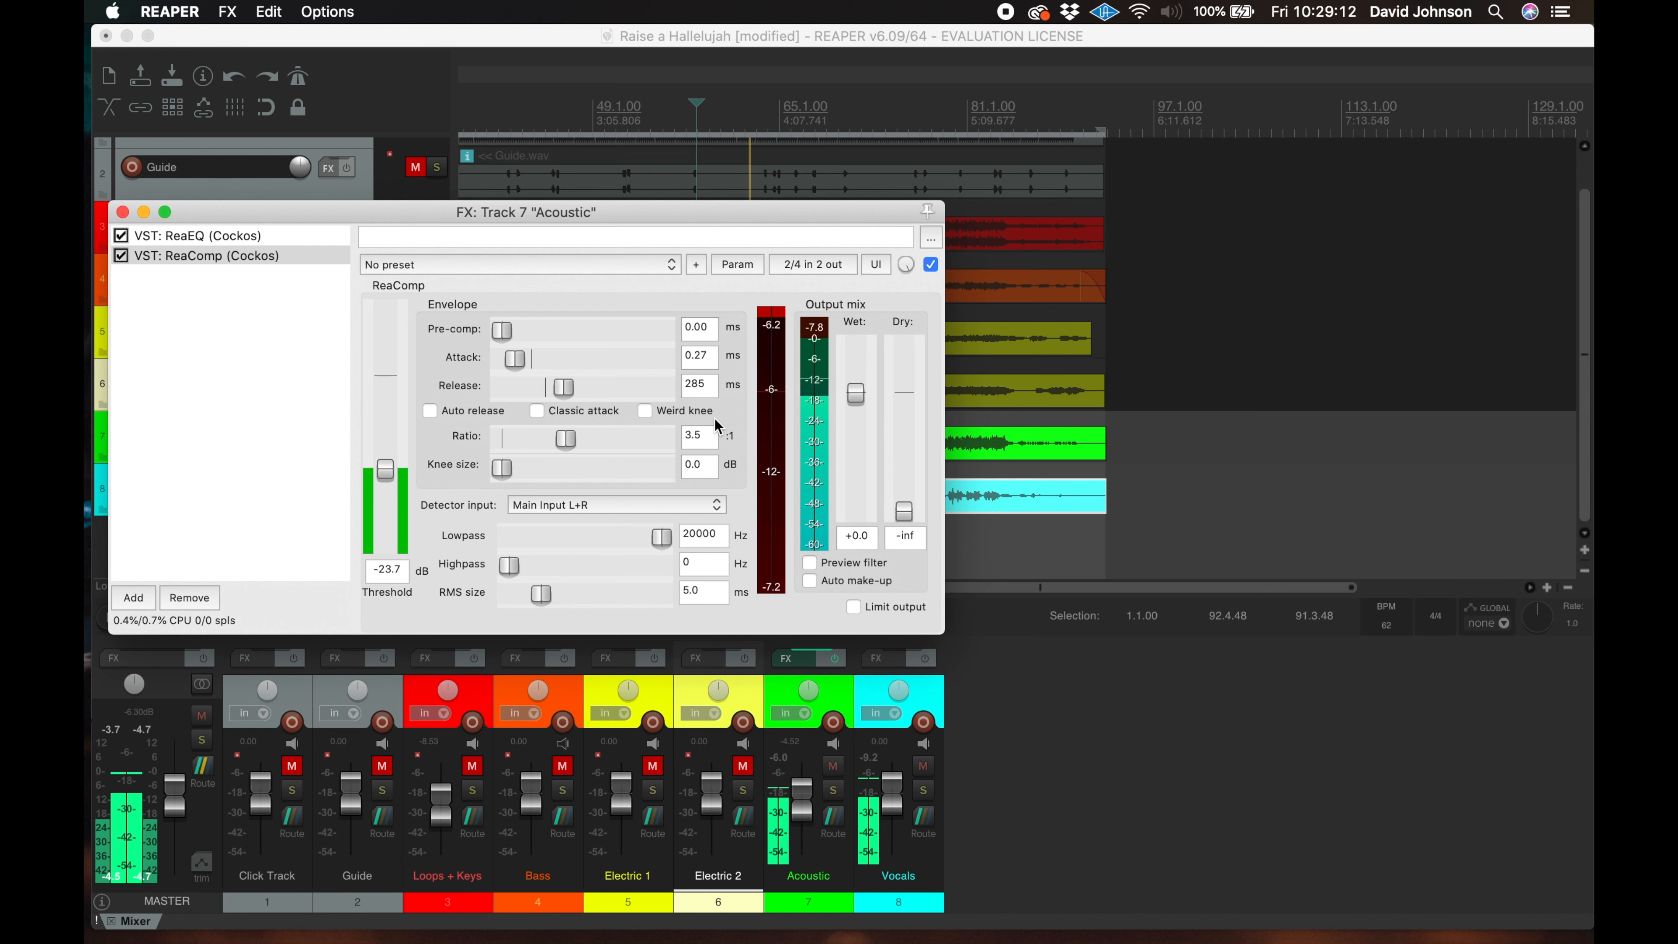
key("space")
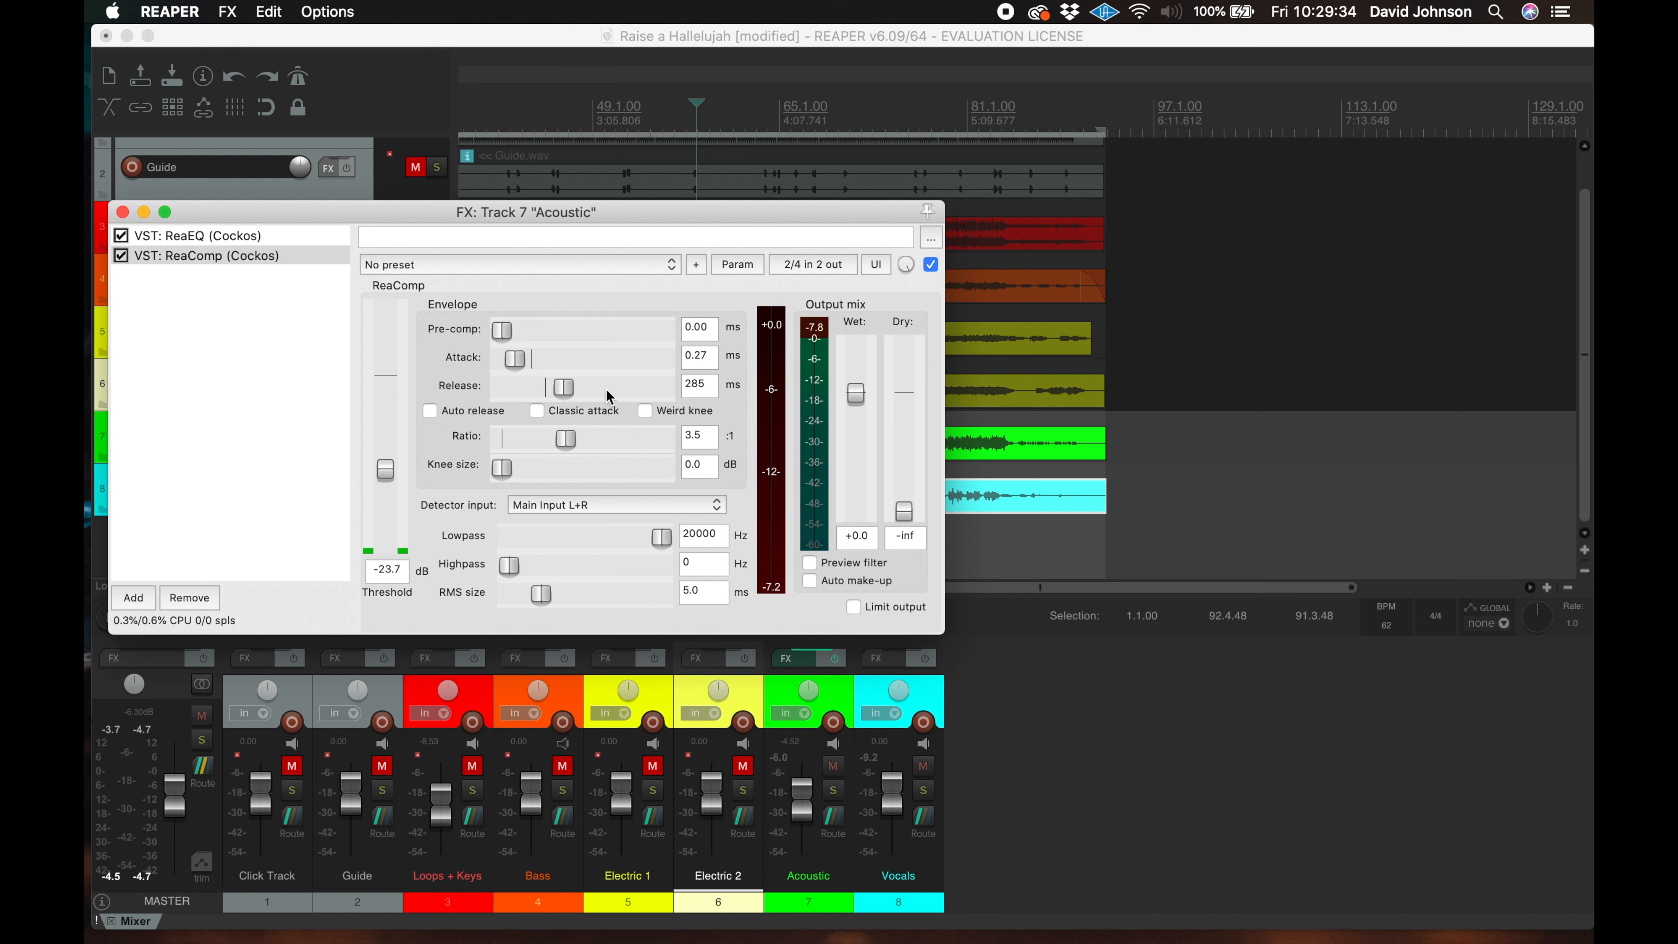
Compare the Acoustic track with ReaEQ and ReaComp bypassed and re-enabled during playback, and close its effects window
left_click(121, 236)
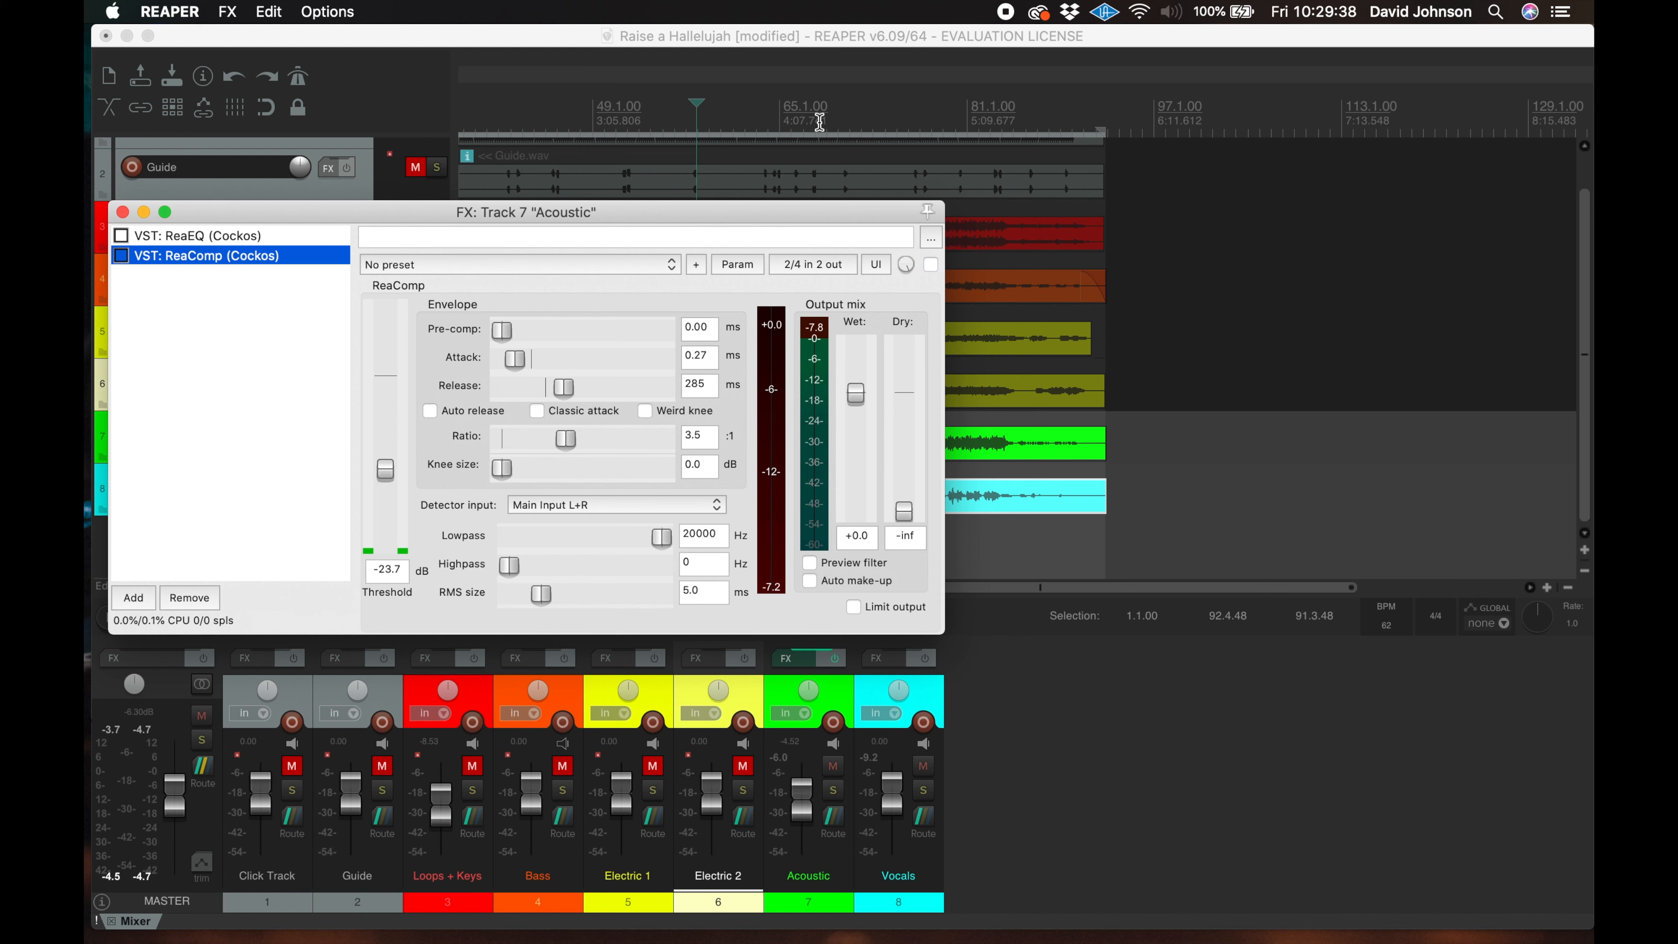
key("space")
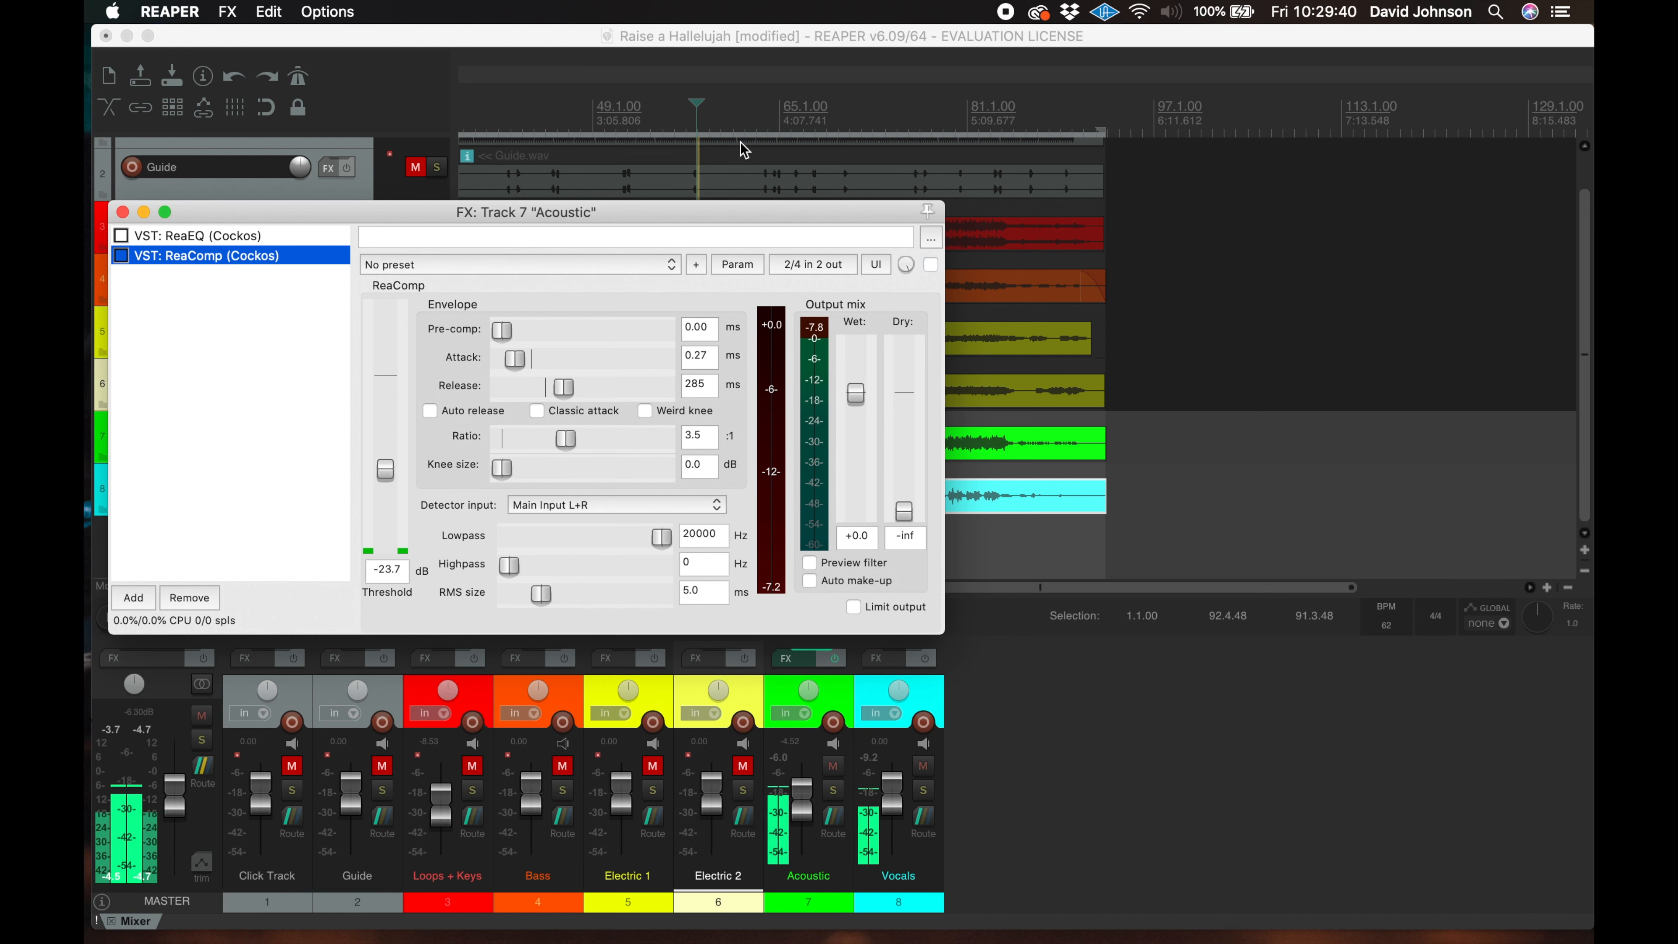
left_click(121, 237)
left_click(122, 255)
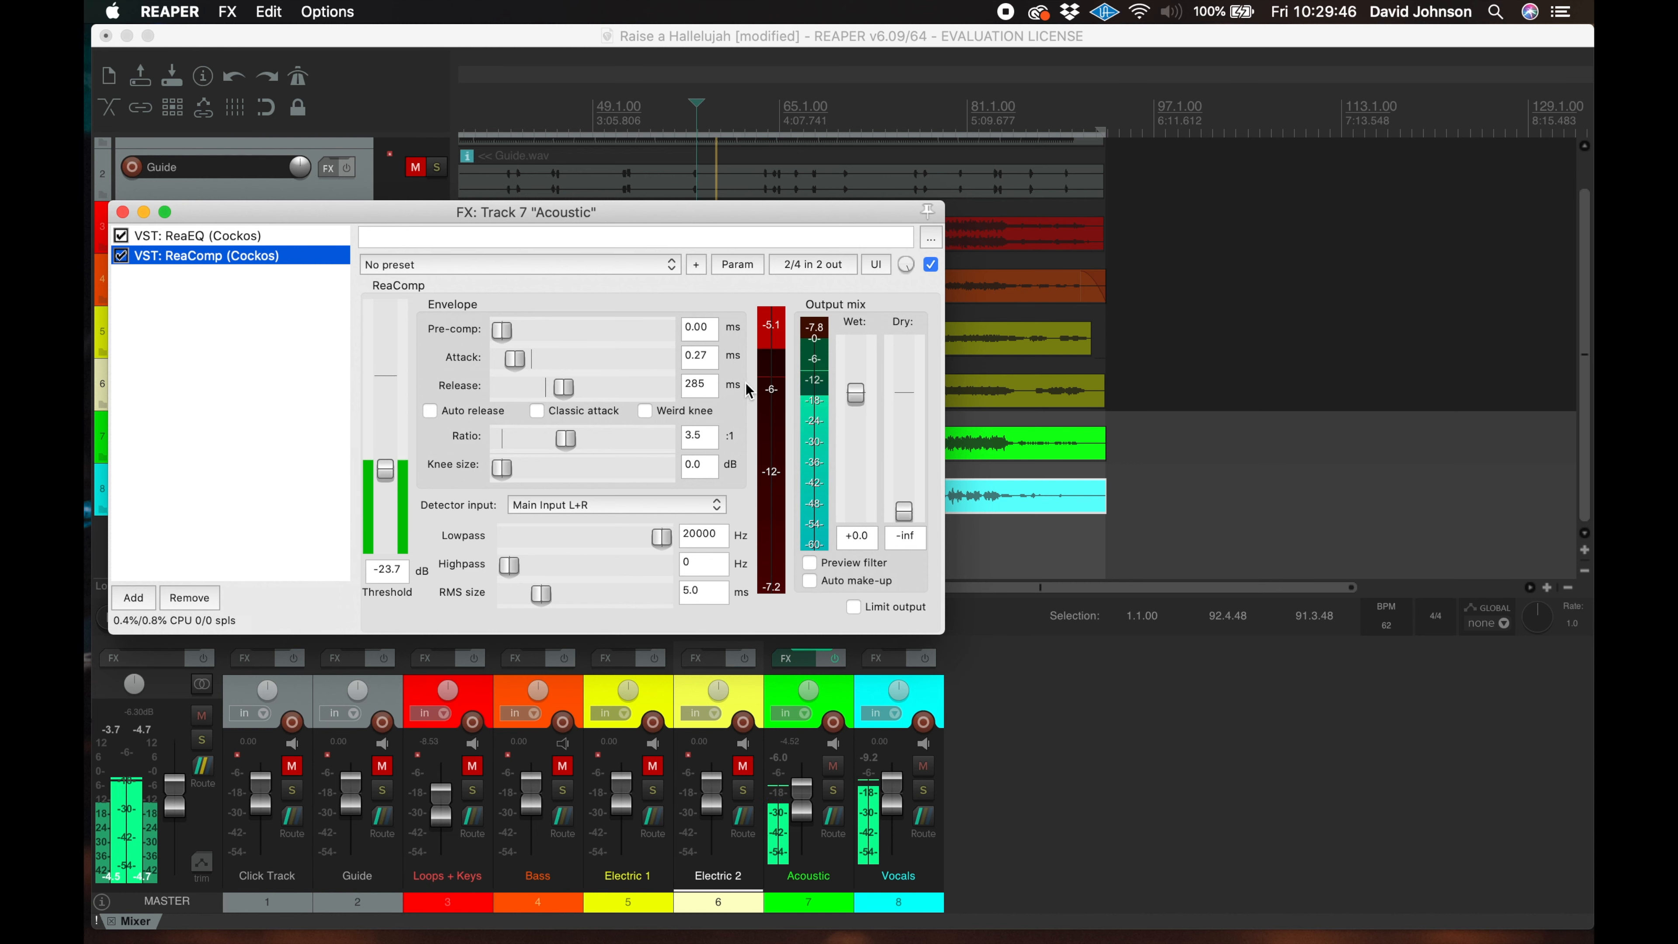
left_click(122, 213)
key("space")
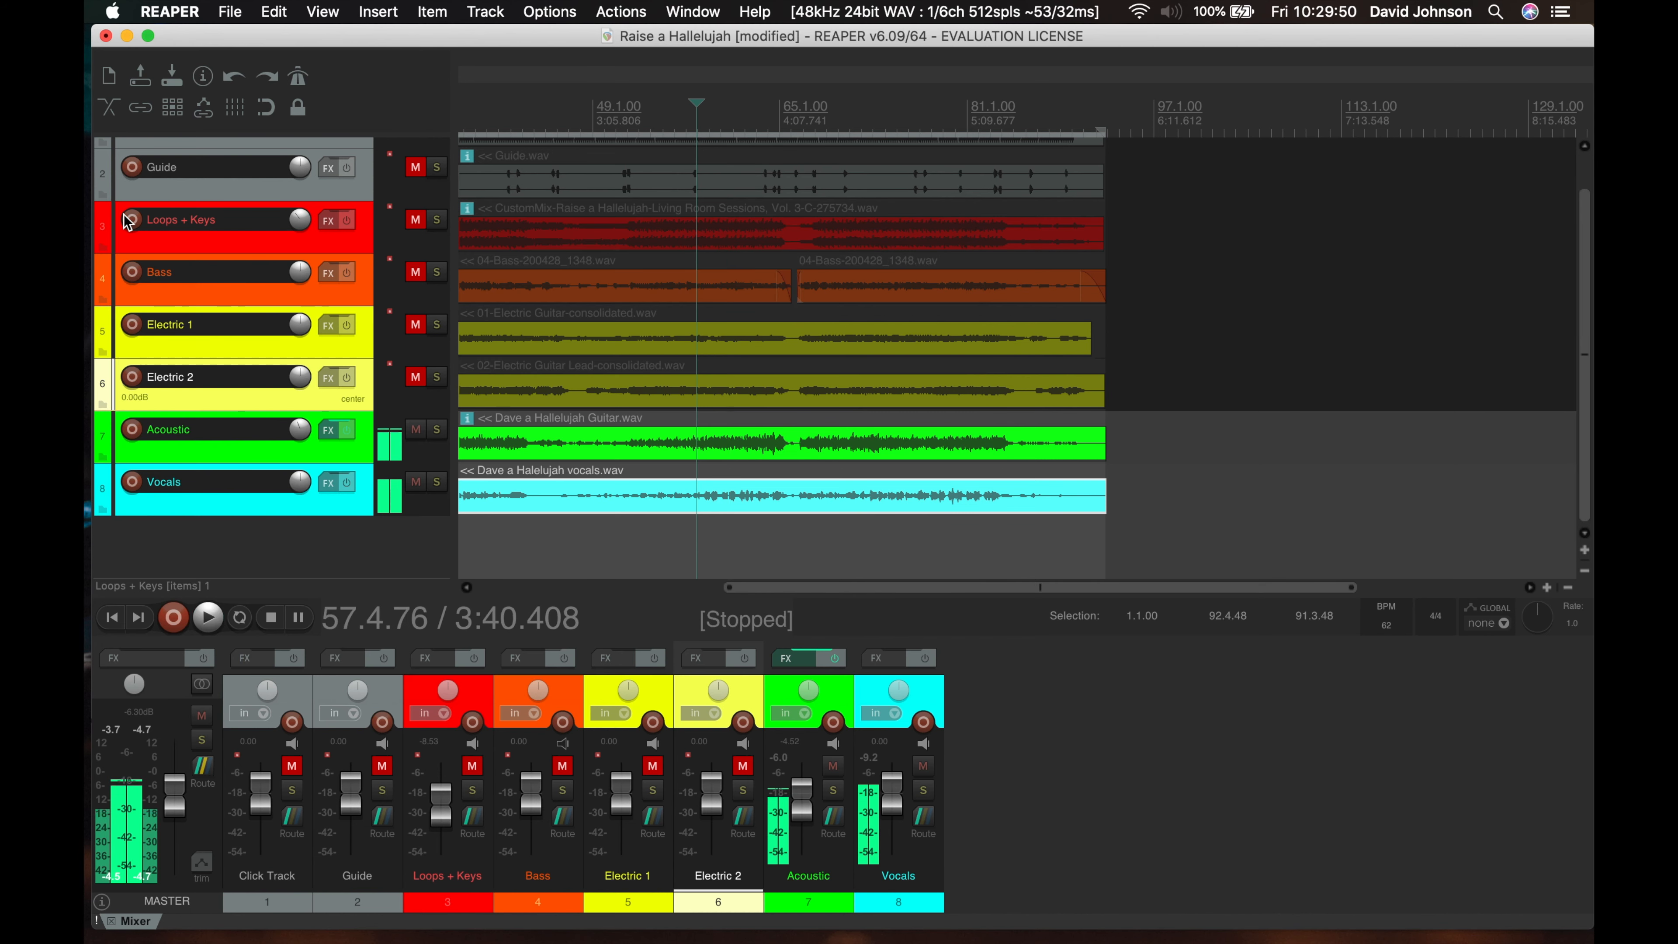
Unmute the Loops + Keys track and play the section together with Acoustic and Vocals
left_click(472, 766)
key("space")
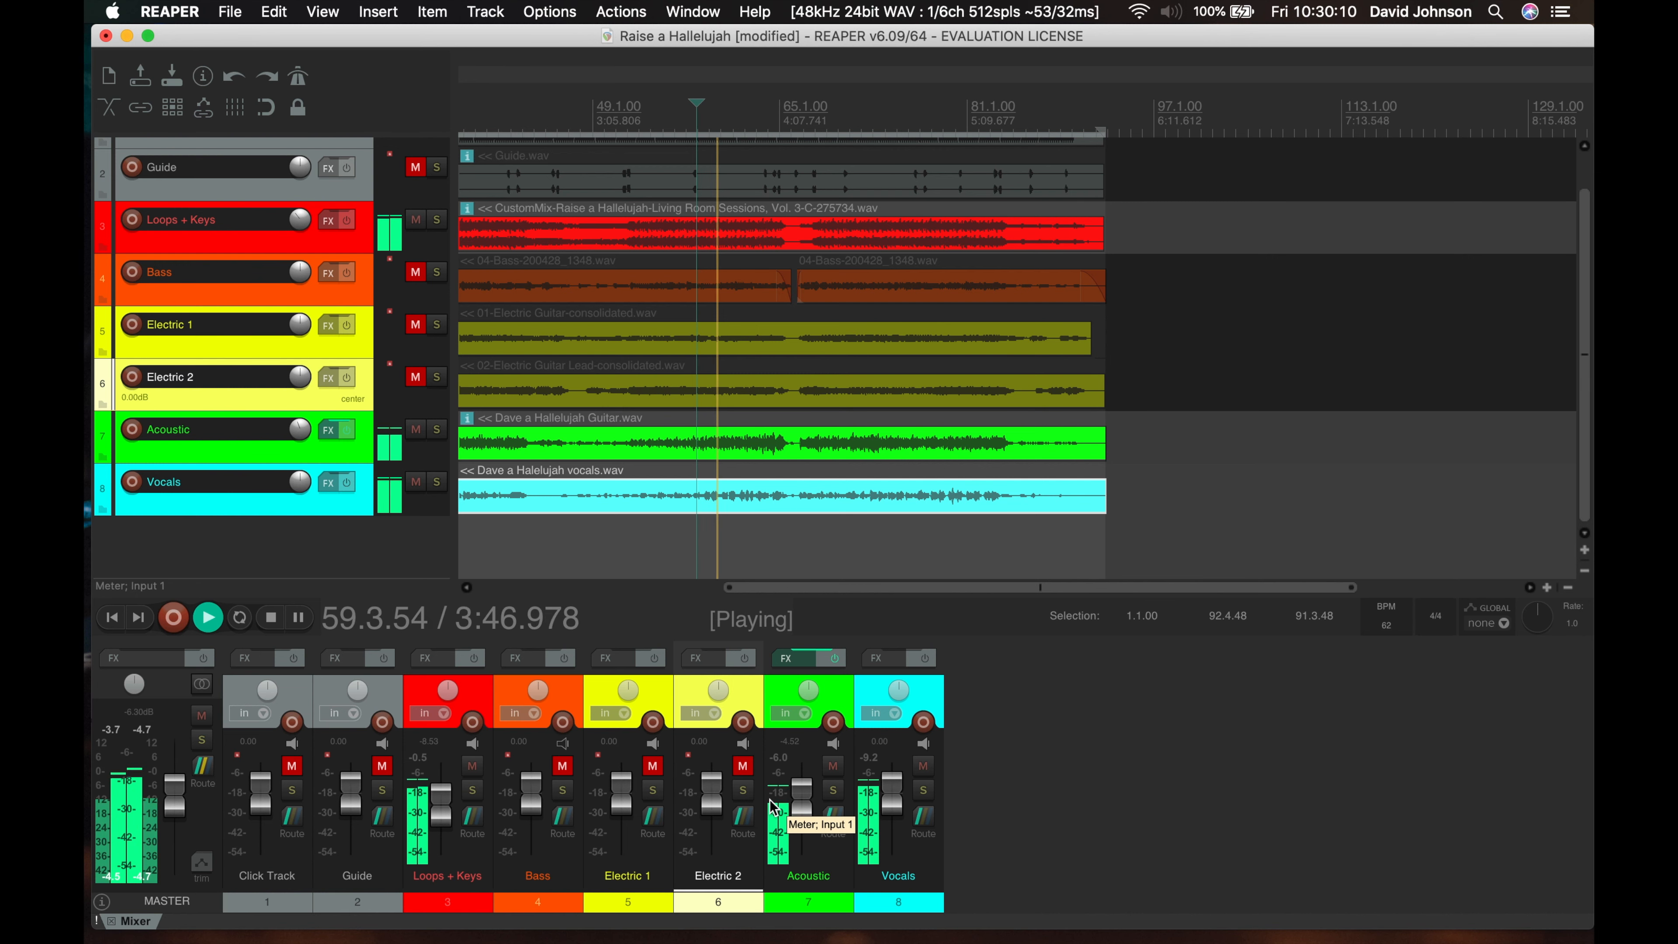
key("space")
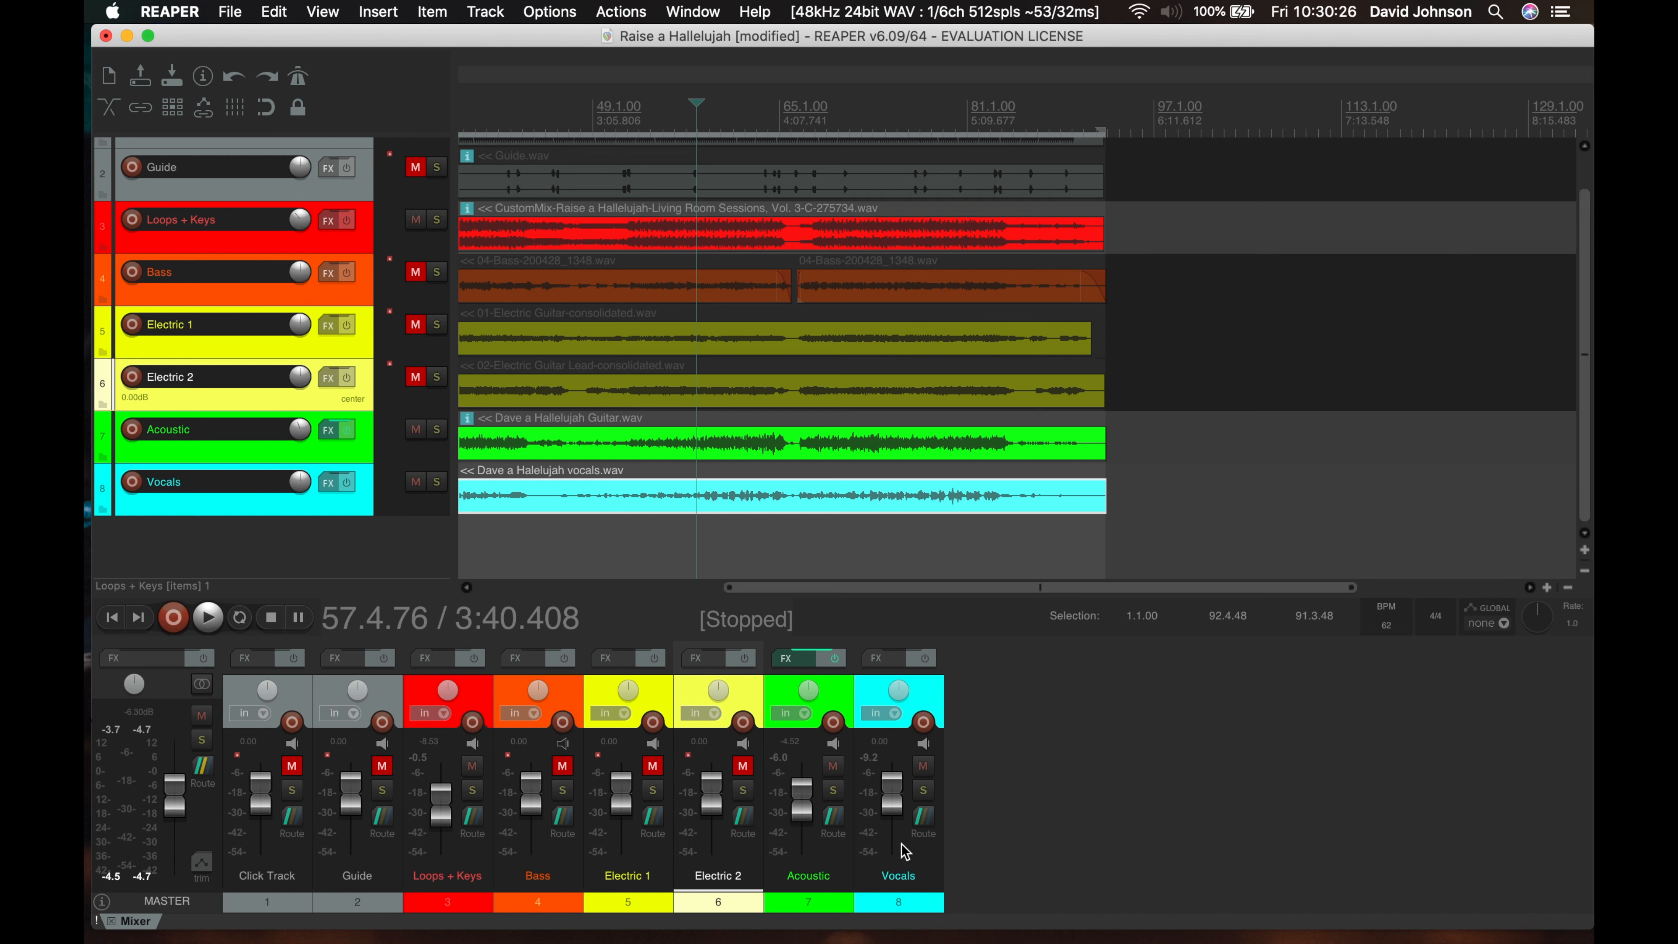
Add ReaEQ and ReaComp to the Vocals track, bypass ReaComp and show the ReaEQ settings
left_click(887, 664)
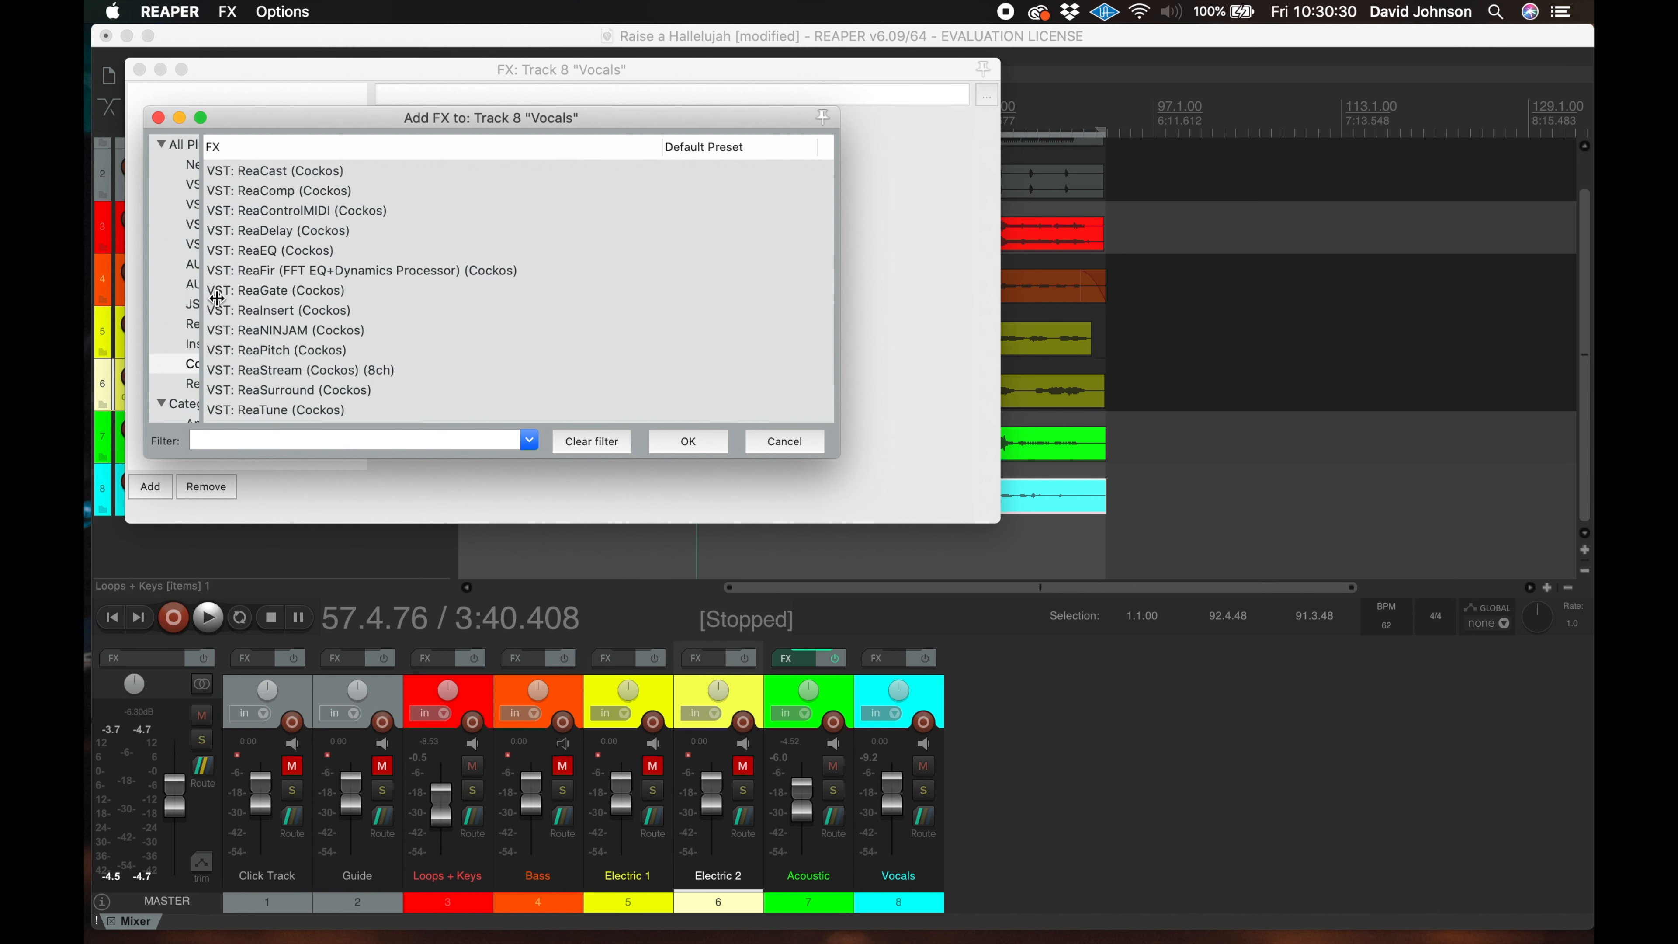
left_click(318, 252)
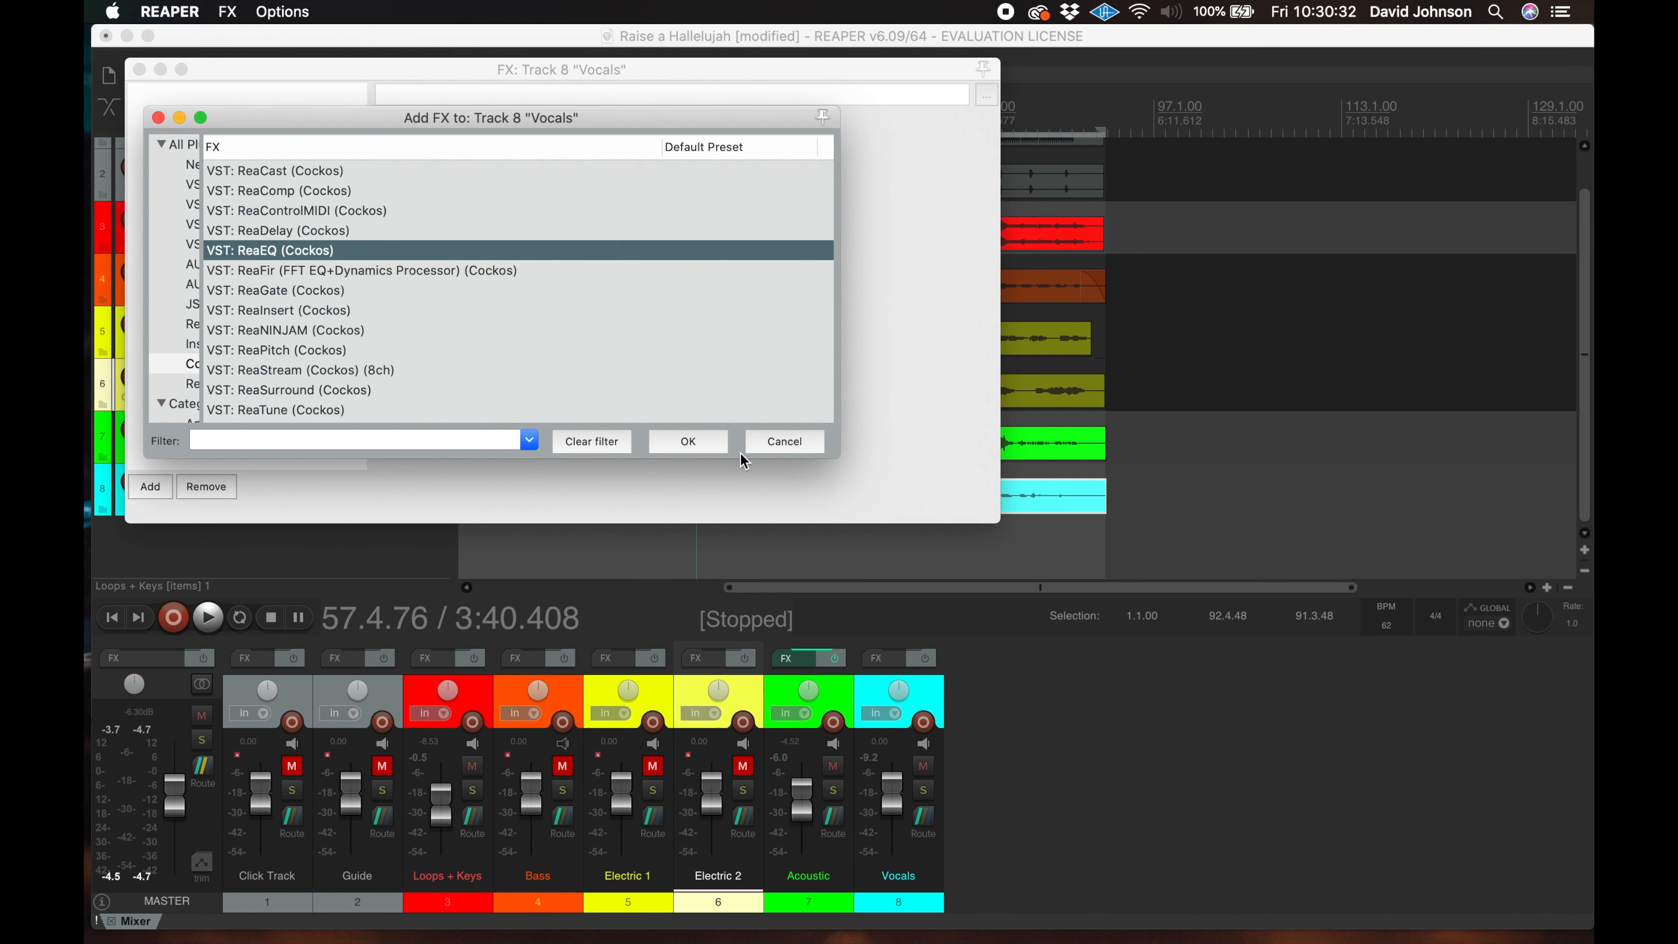
left_click(716, 449)
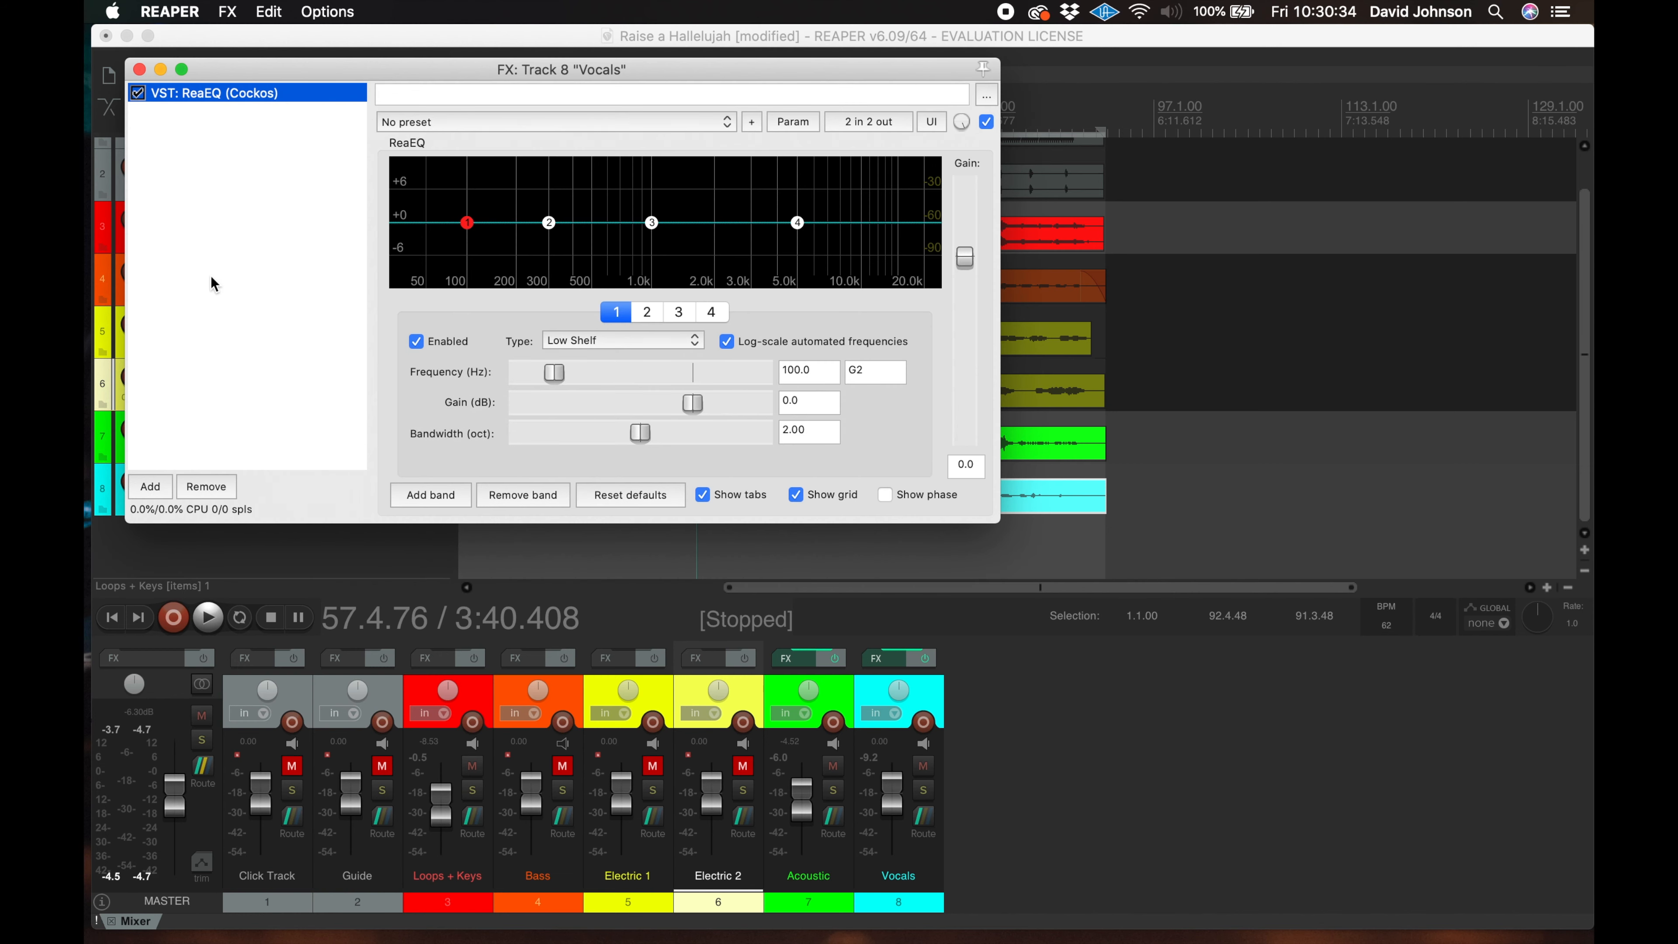
left_click(151, 487)
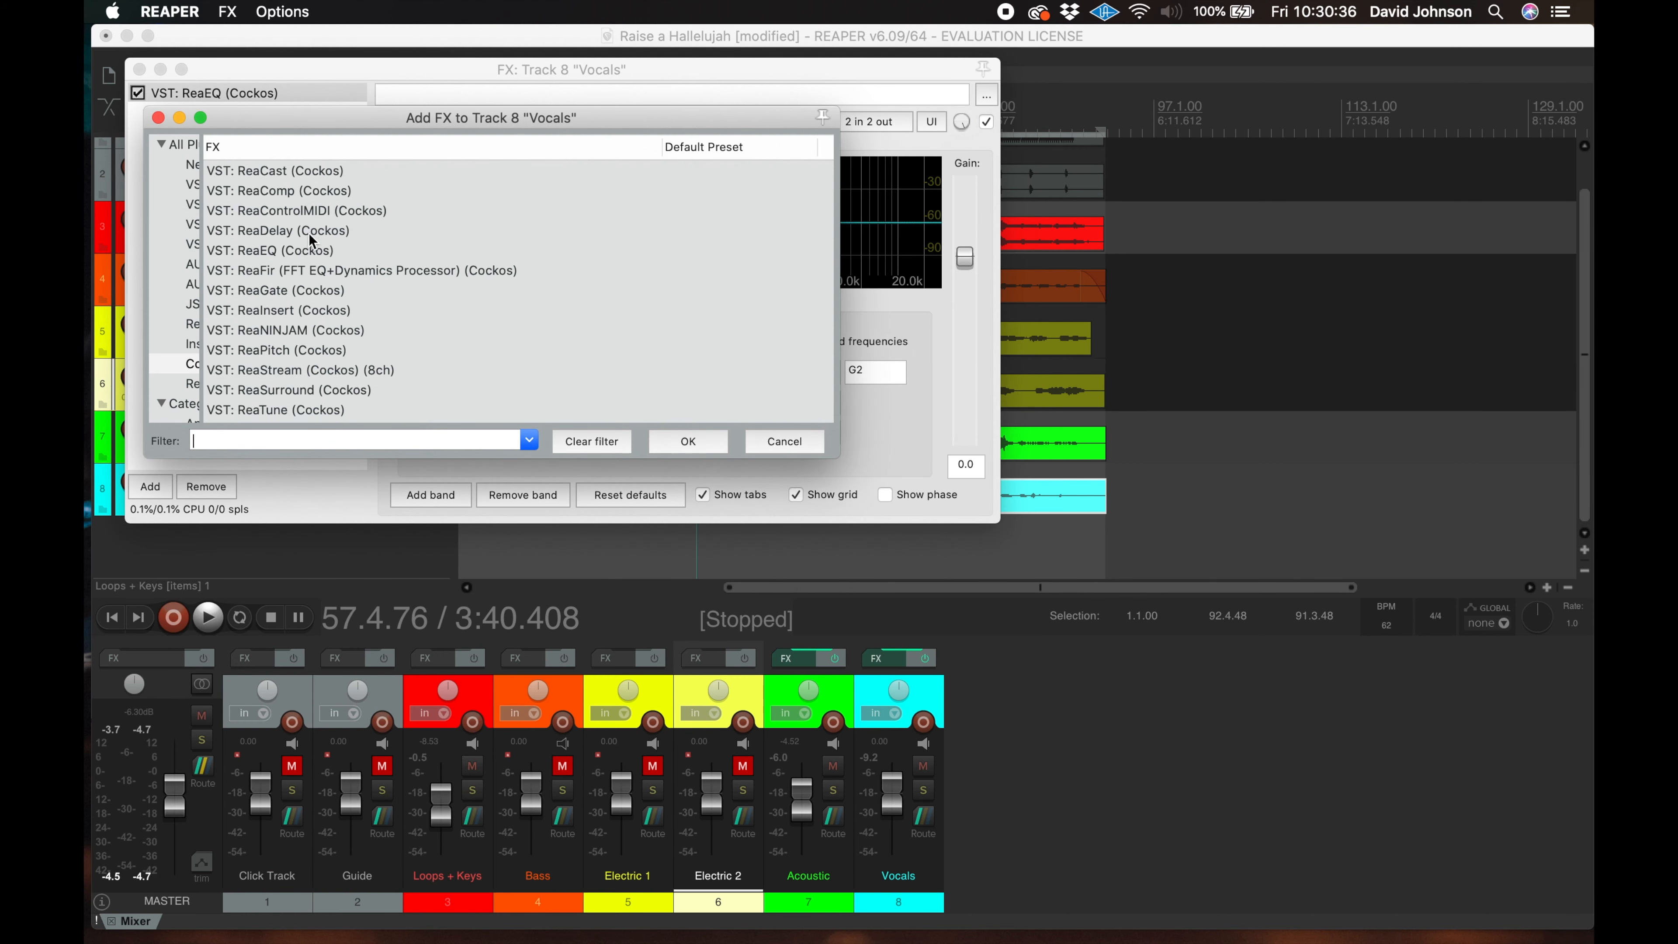
left_click(286, 191)
left_click(705, 448)
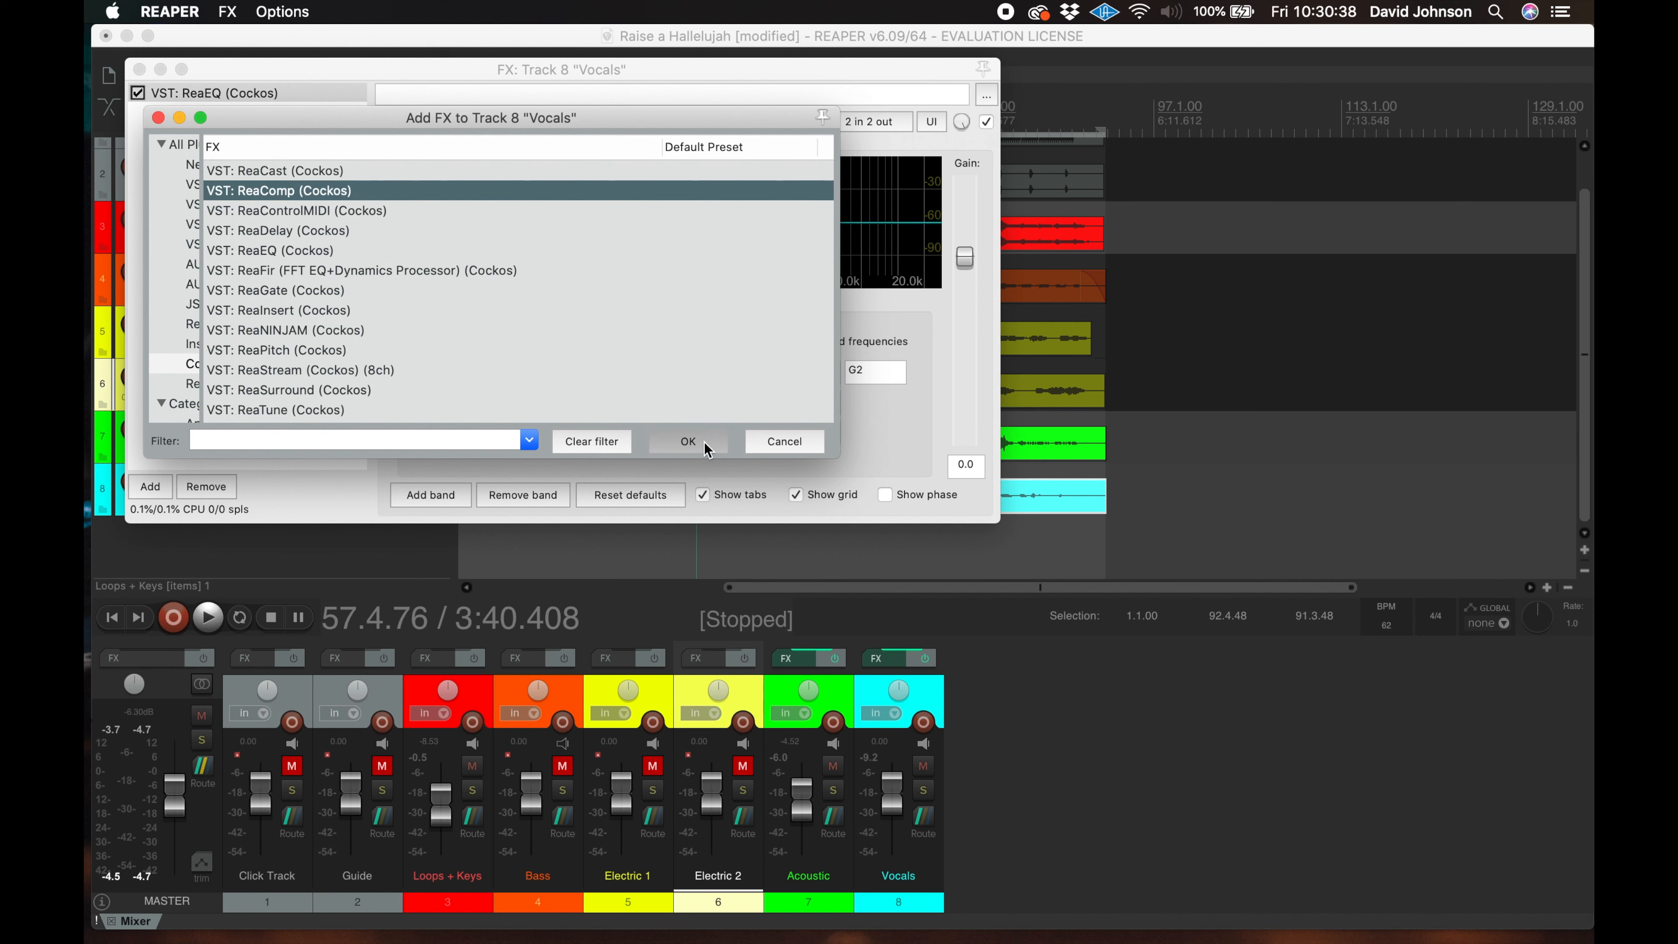
left_click(137, 113)
left_click(212, 92)
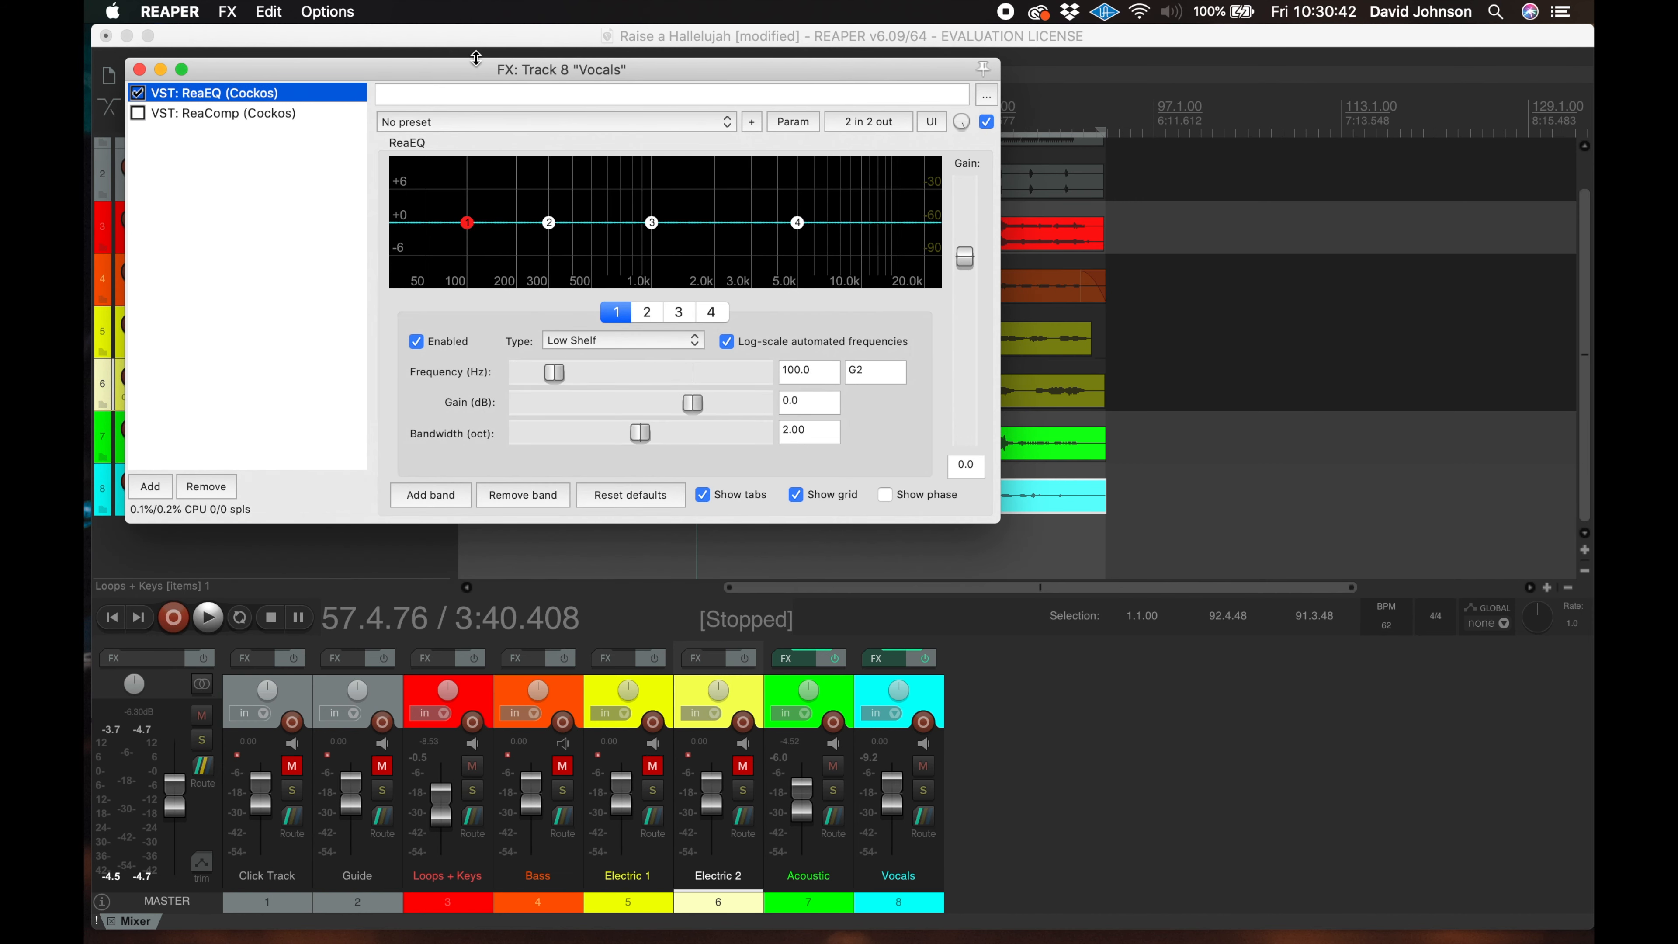
Set band 1 of the Vocals ReaEQ to a High Pass filter at 180 Hz and play the section
left_click(634, 343)
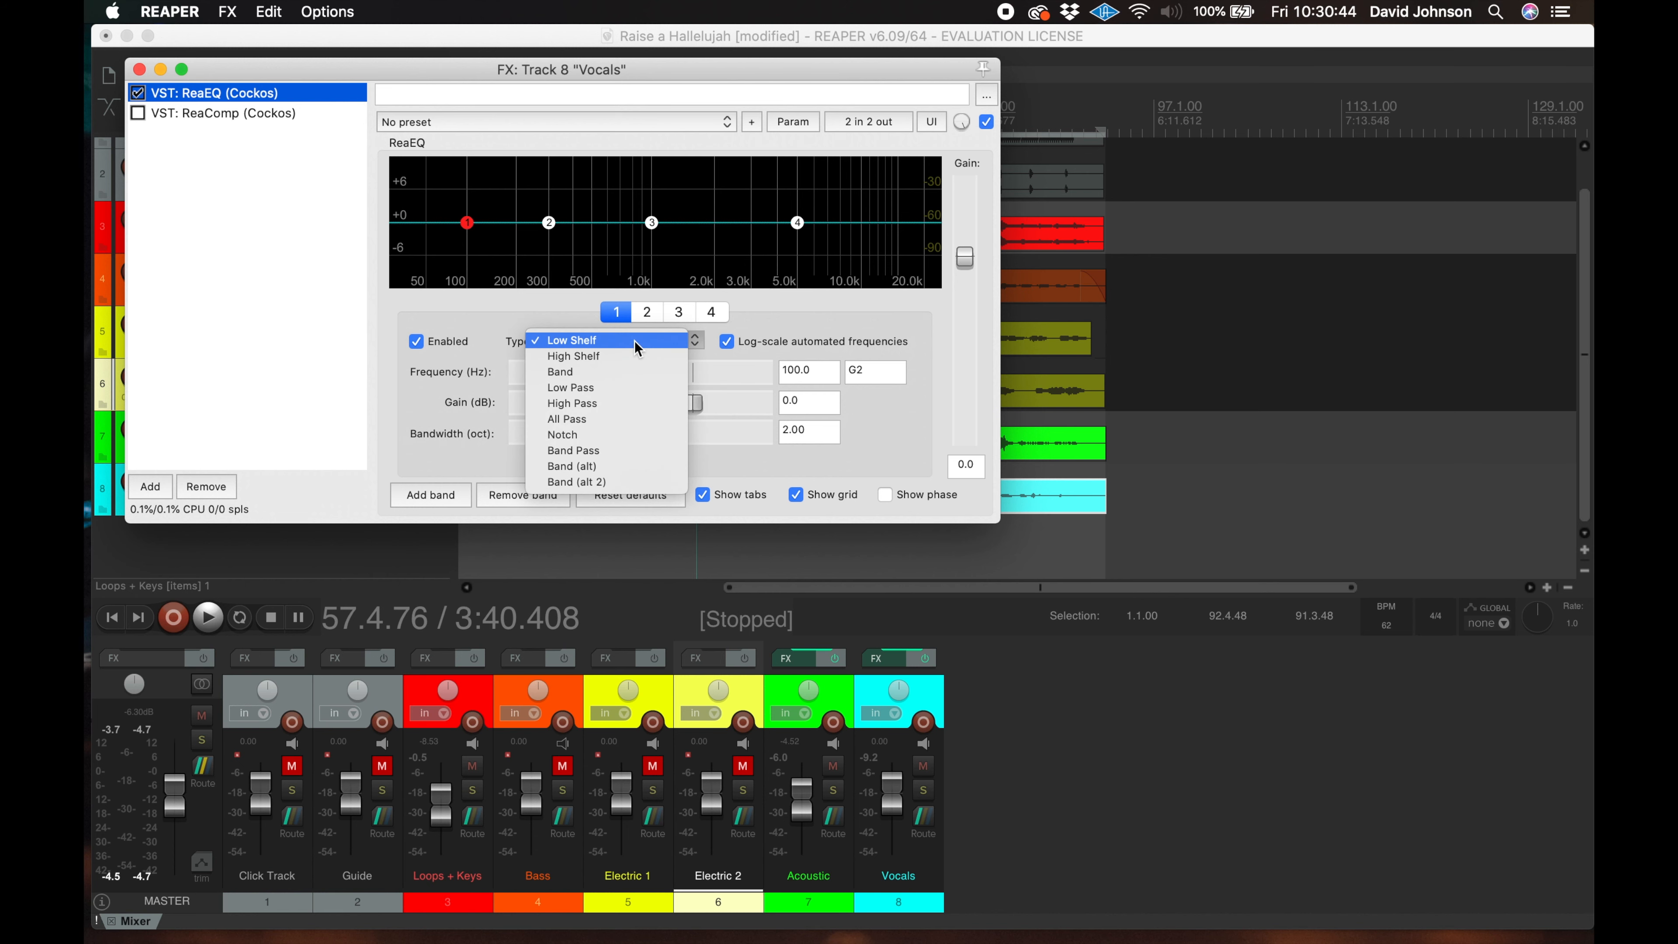
left_click(644, 403)
left_click_drag(554, 373, 578, 377)
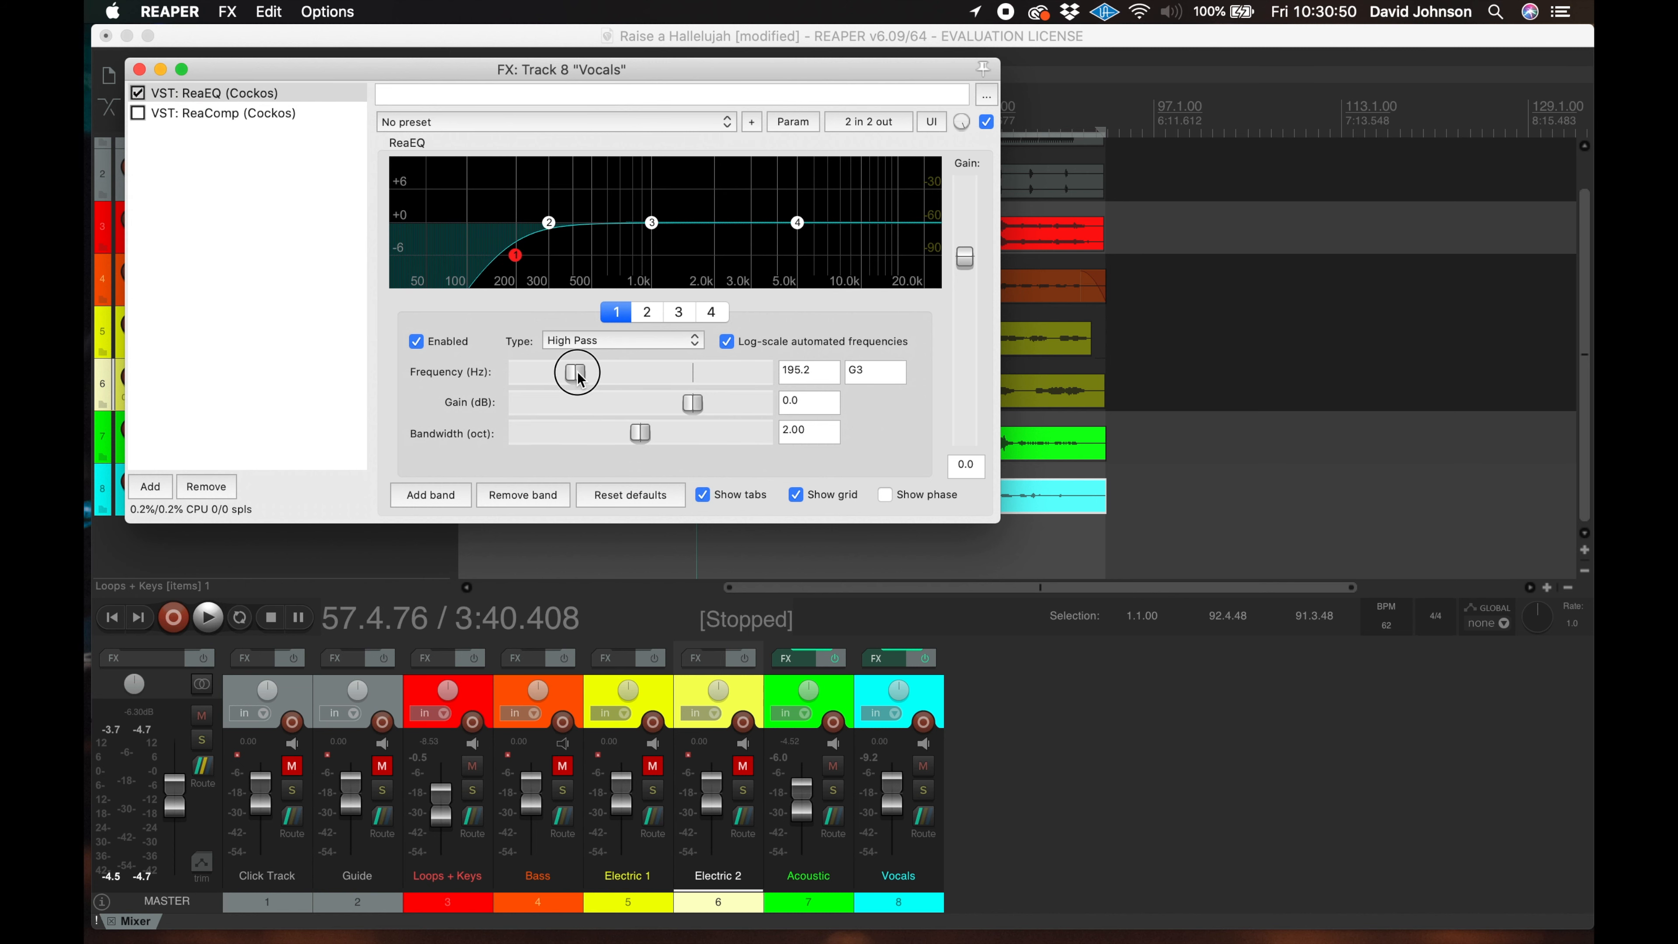
double_click(815, 372)
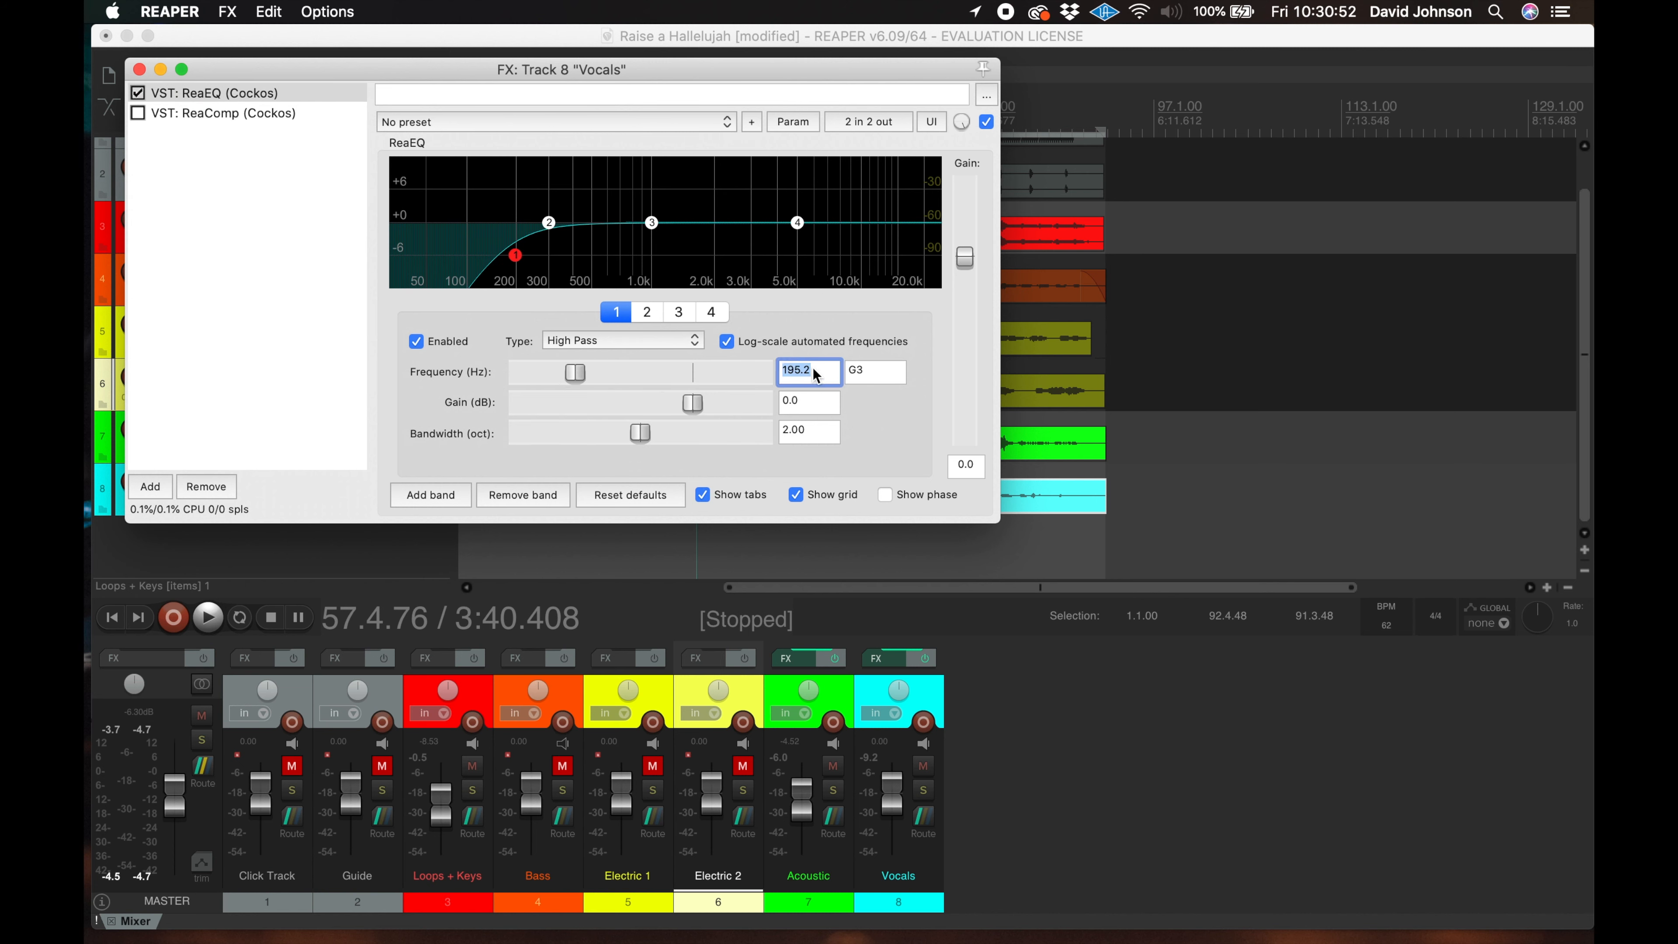
type("180")
key("Return")
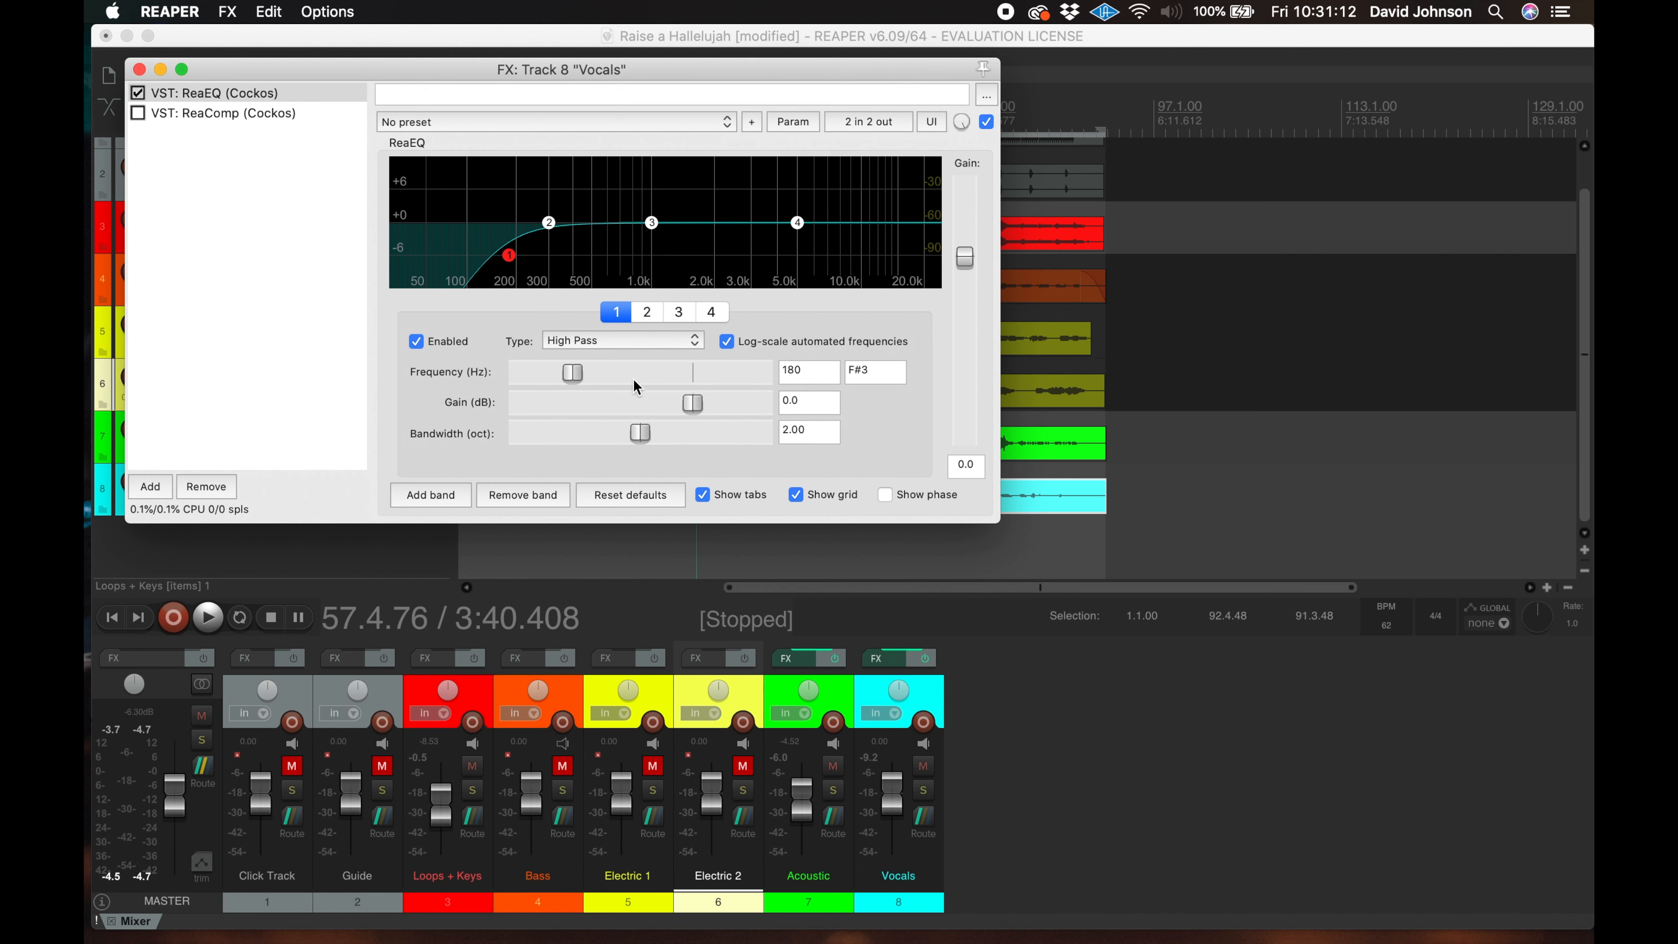
key("space")
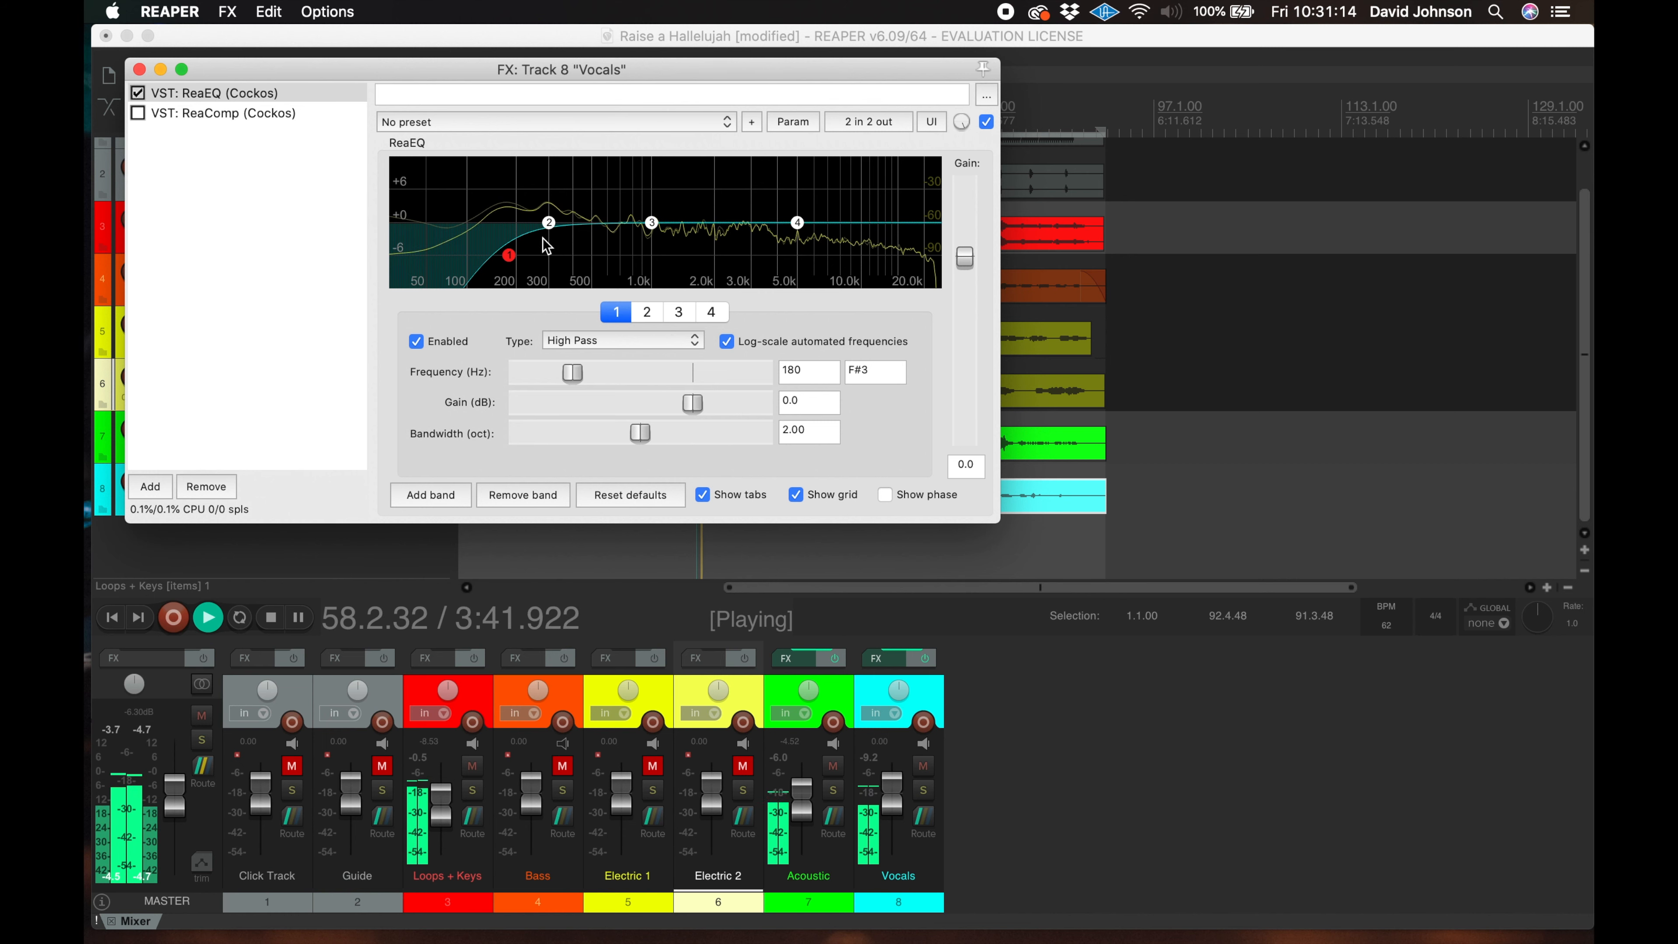
Boost band 2 of the Vocals ReaEQ to 12.0 dB and narrow its bandwidth to about 0.71 oct
left_click(647, 312)
key("space")
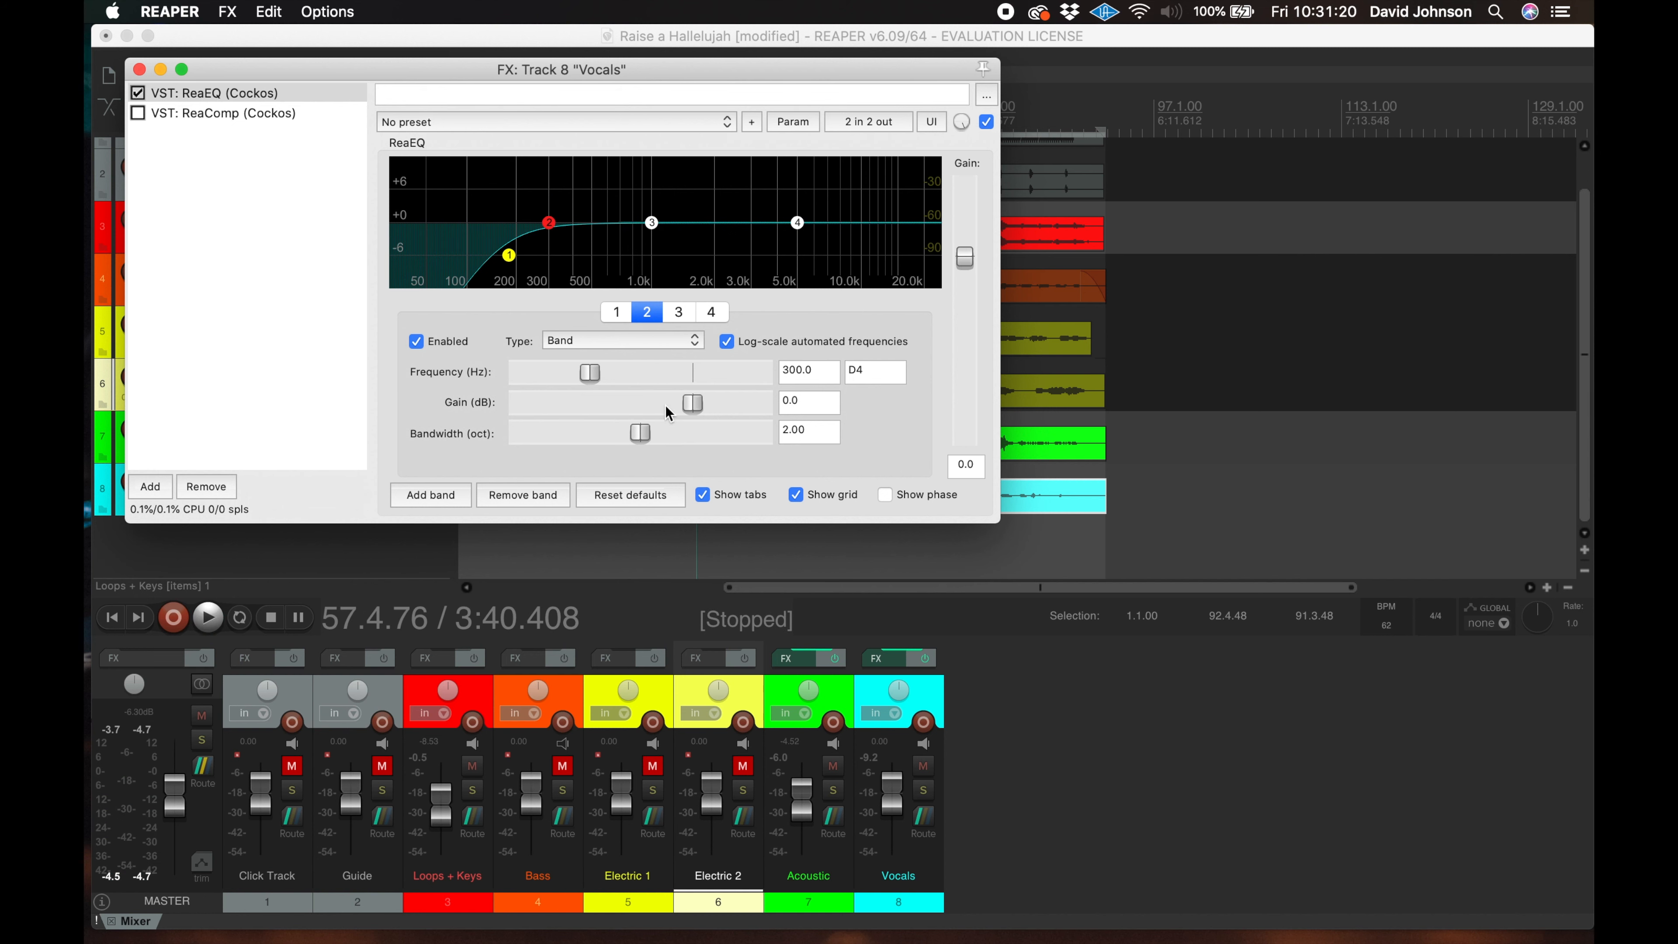
left_click_drag(660, 429, 580, 449)
left_click_drag(692, 402, 818, 411)
left_click_drag(580, 452, 563, 433)
Sweep band 2 of the Vocals ReaEQ during playback, then cut it about 2.8 dB at 342 Hz with a 0.76 oct bandwidth
key("space")
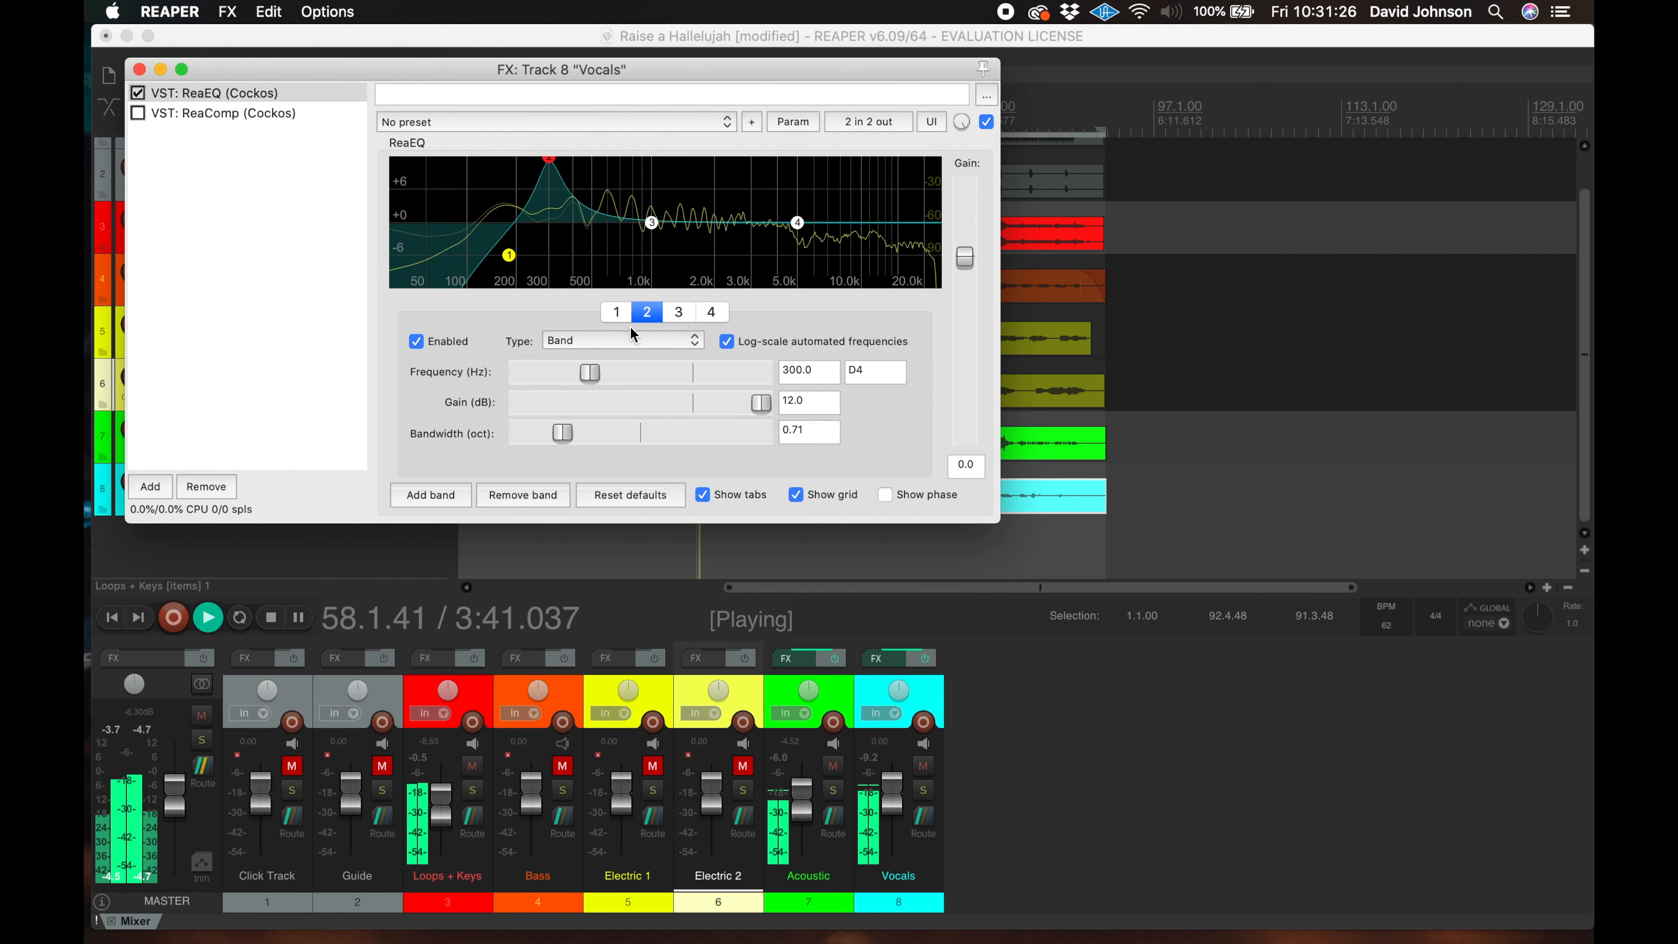
left_click_drag(589, 373, 590, 376)
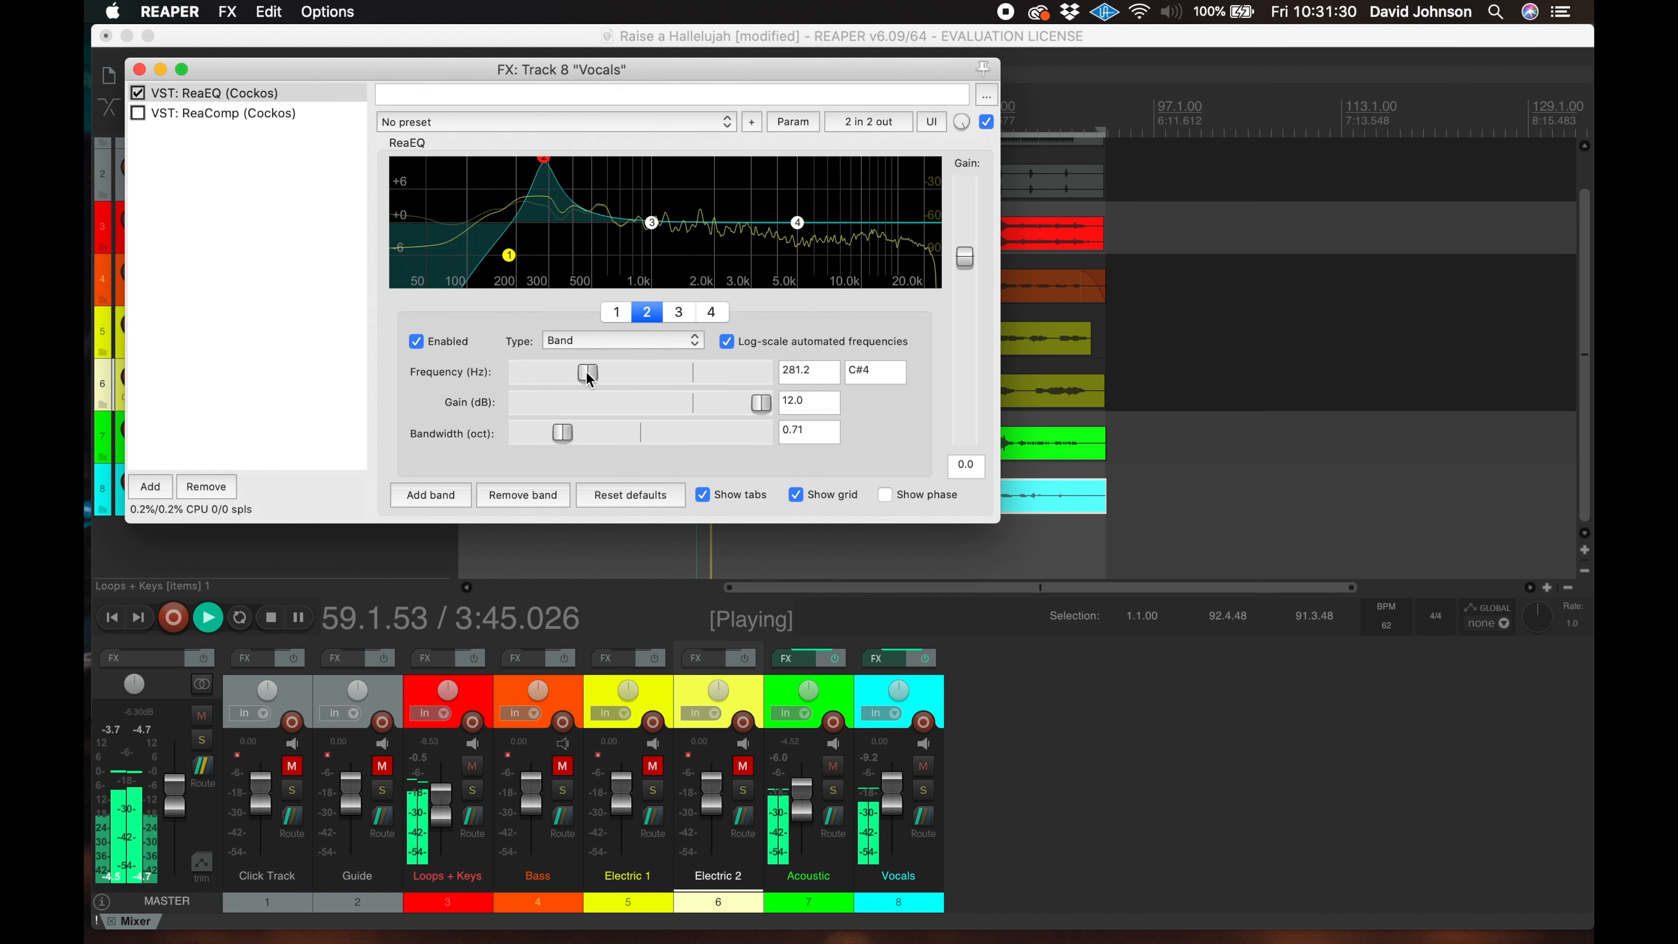
left_click_drag(562, 433, 554, 440)
left_click_drag(587, 374, 597, 378)
left_click_drag(755, 406, 679, 405)
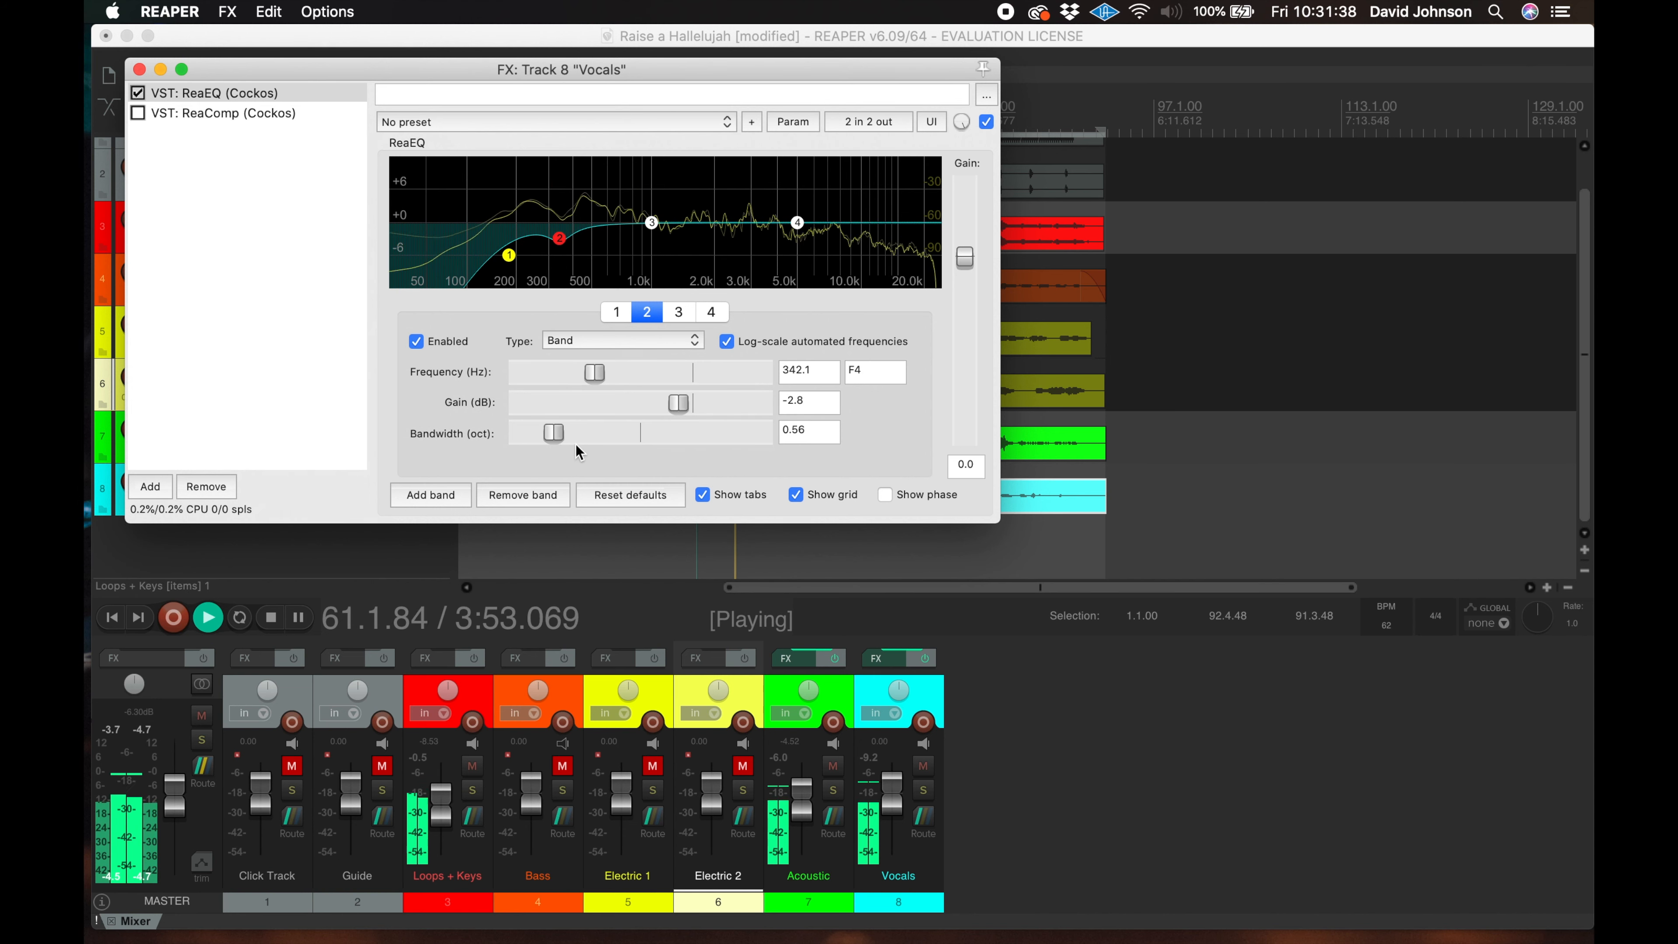
left_click_drag(554, 433, 565, 433)
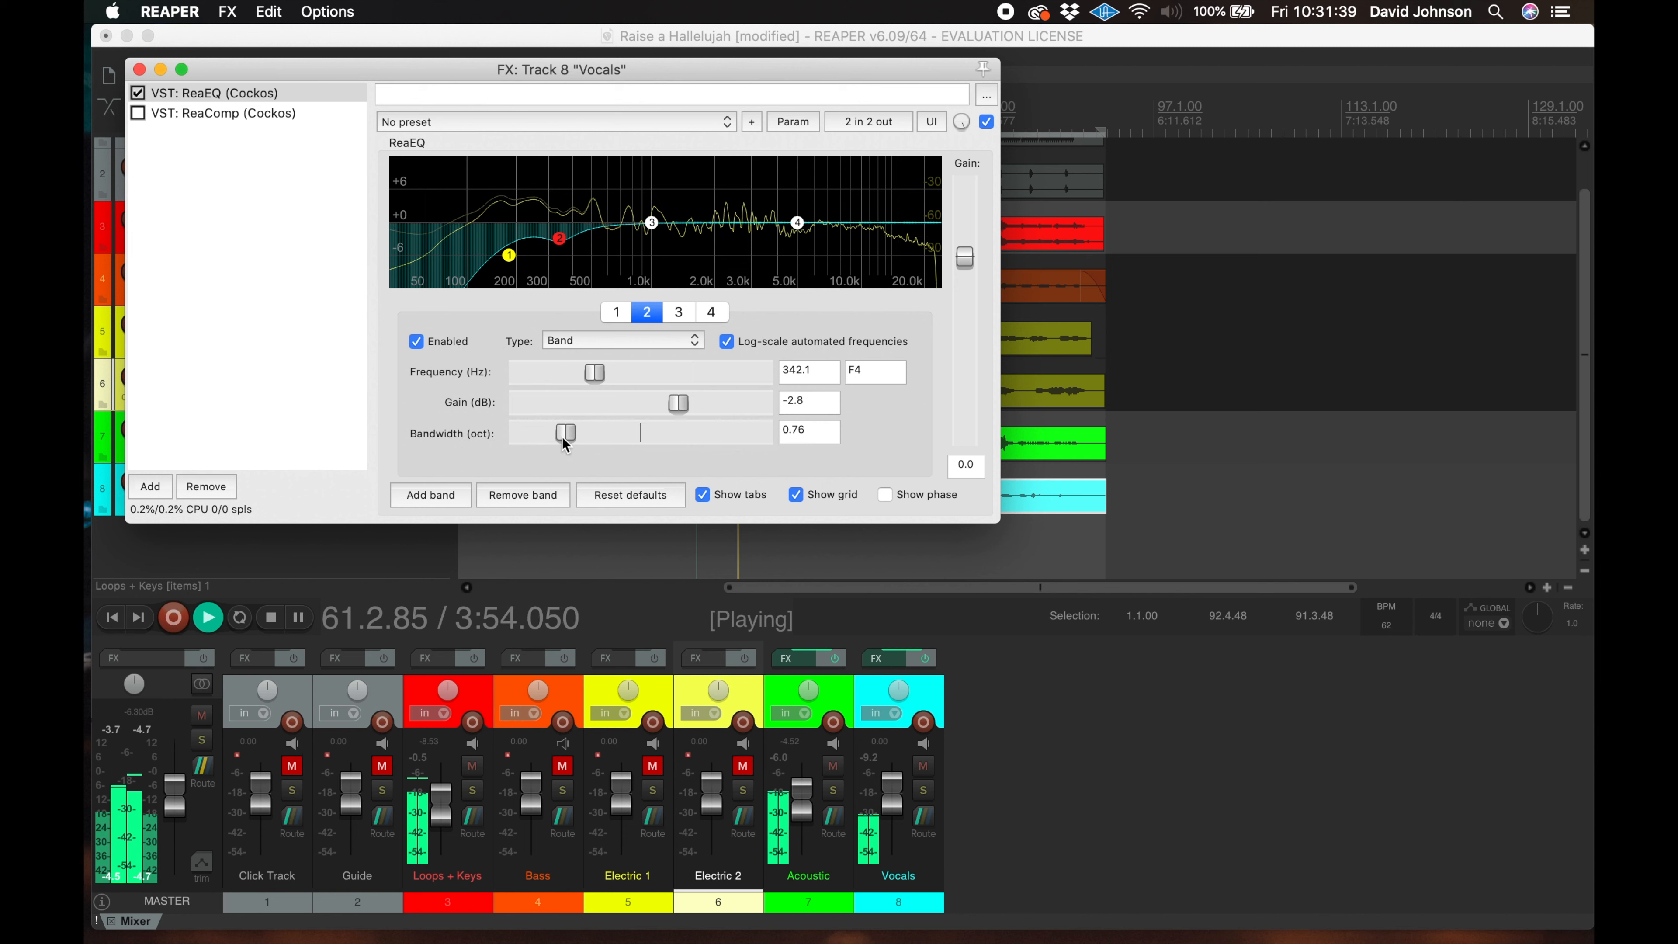
Boost and sweep band 3 of the Vocals ReaEQ, then cut it about 3.3 dB at 652 Hz with a 0.56 oct bandwidth
left_click(676, 313)
left_click_drag(699, 416, 782, 405)
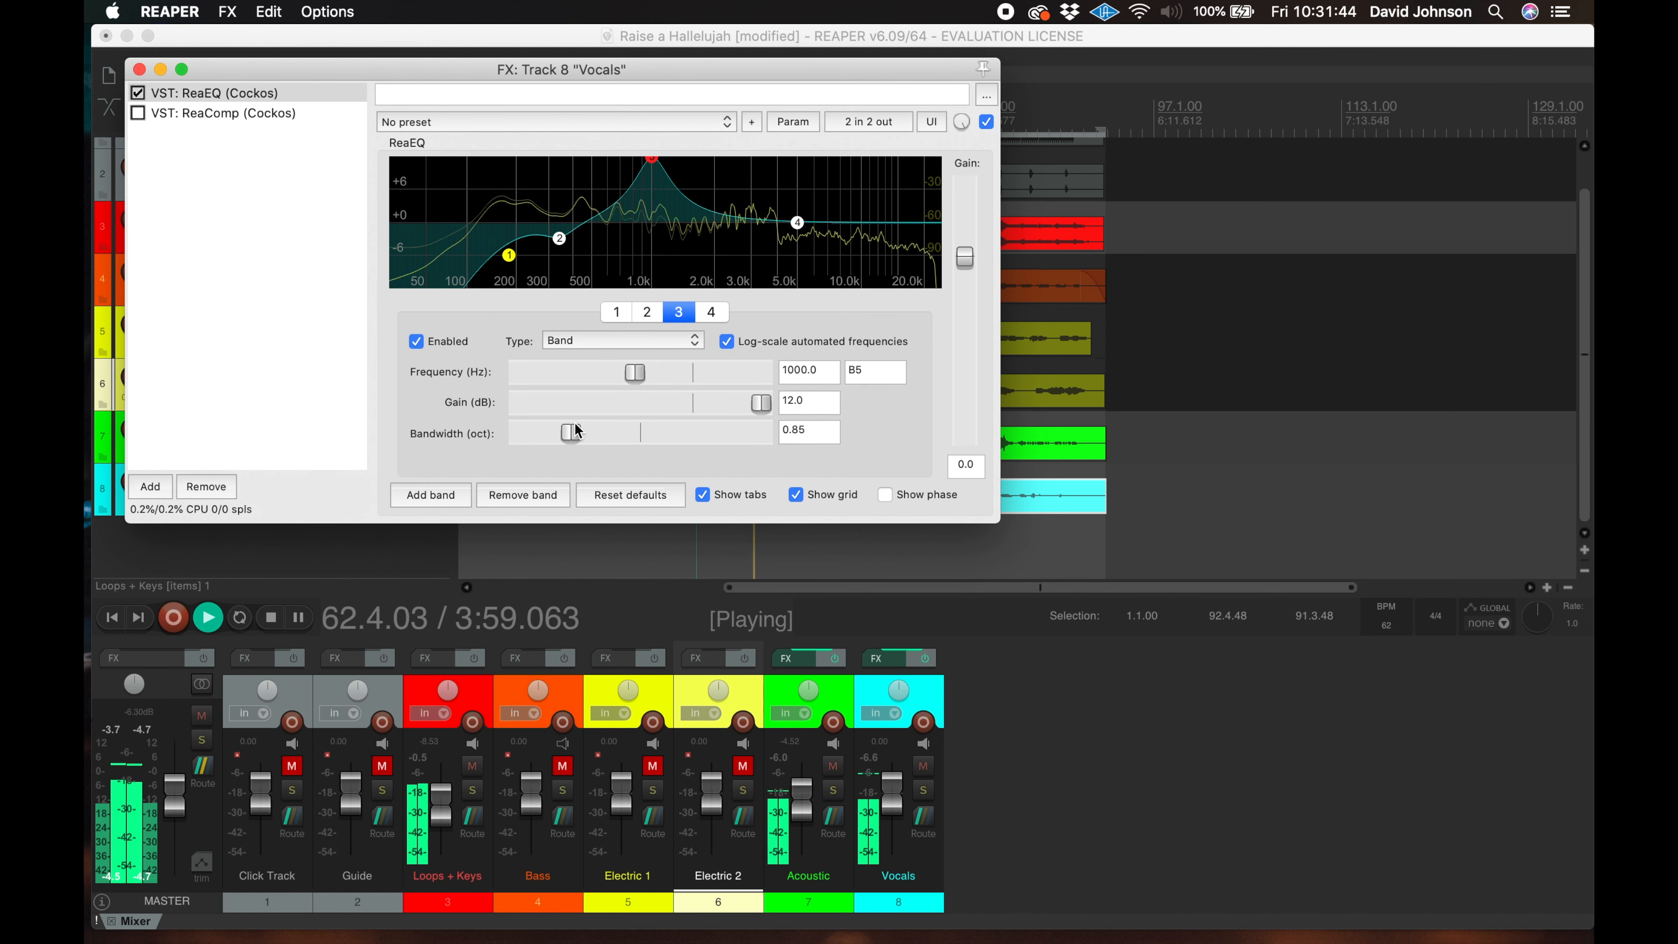
left_click_drag(634, 373, 626, 372)
left_click_drag(571, 432, 554, 432)
left_click_drag(628, 374, 618, 373)
left_click_drag(764, 407, 678, 410)
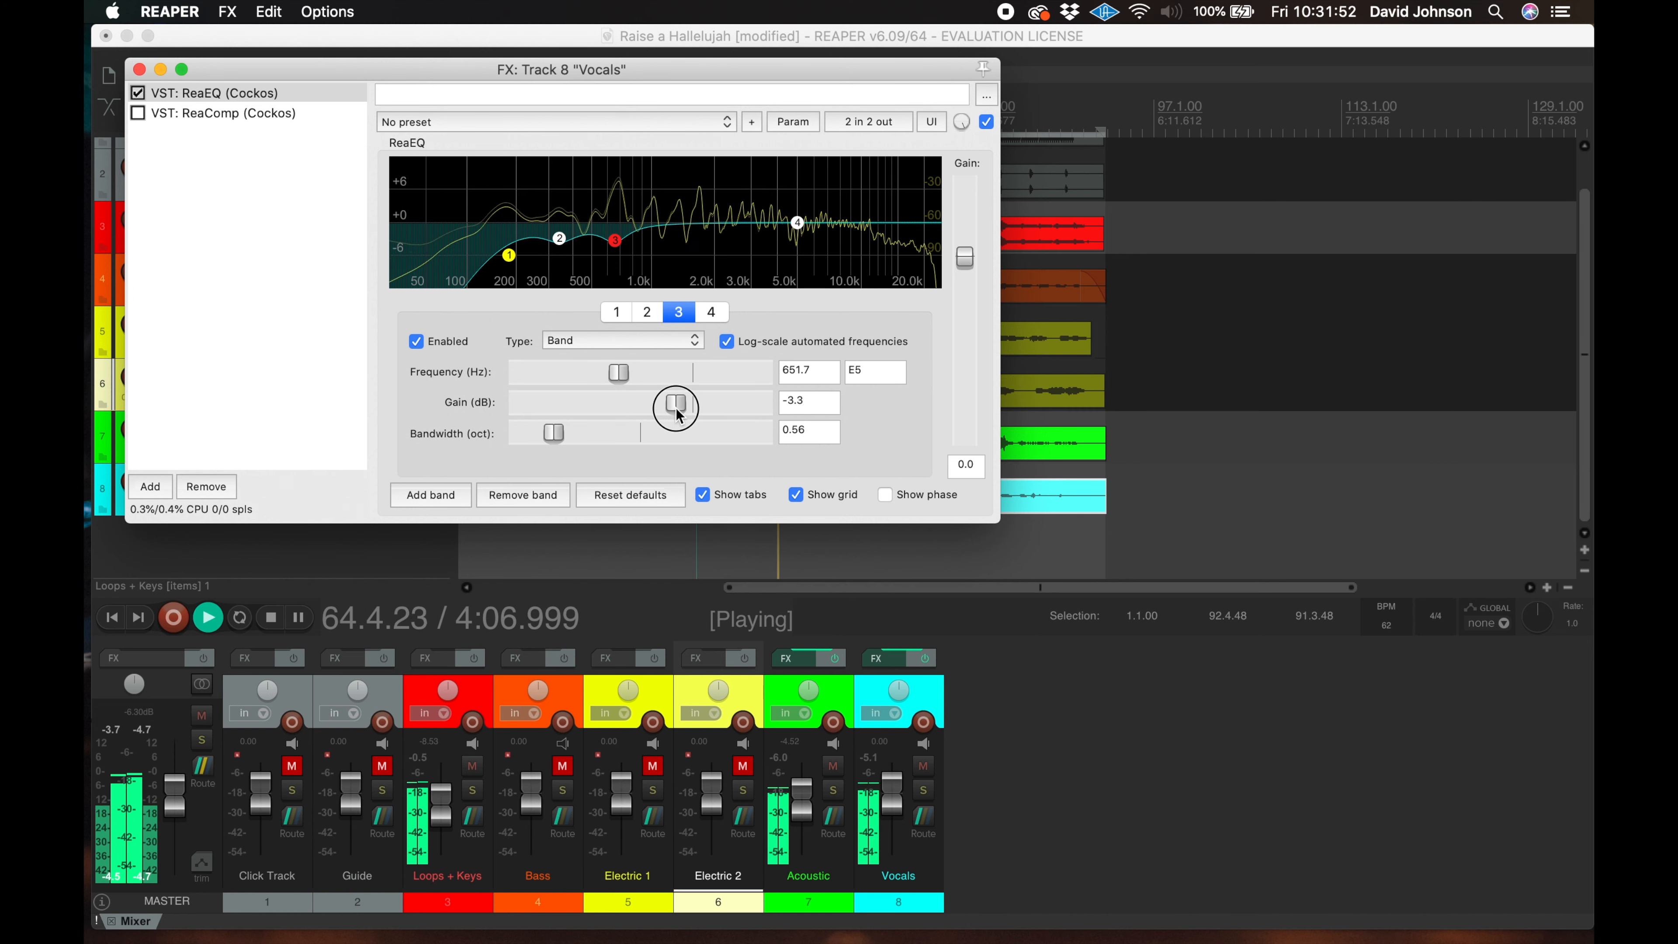
Change band 4 of the Vocals ReaEQ to Band type and cut about 1.6 dB at 1946 Hz with a 0.53 oct bandwidth
left_click(711, 311)
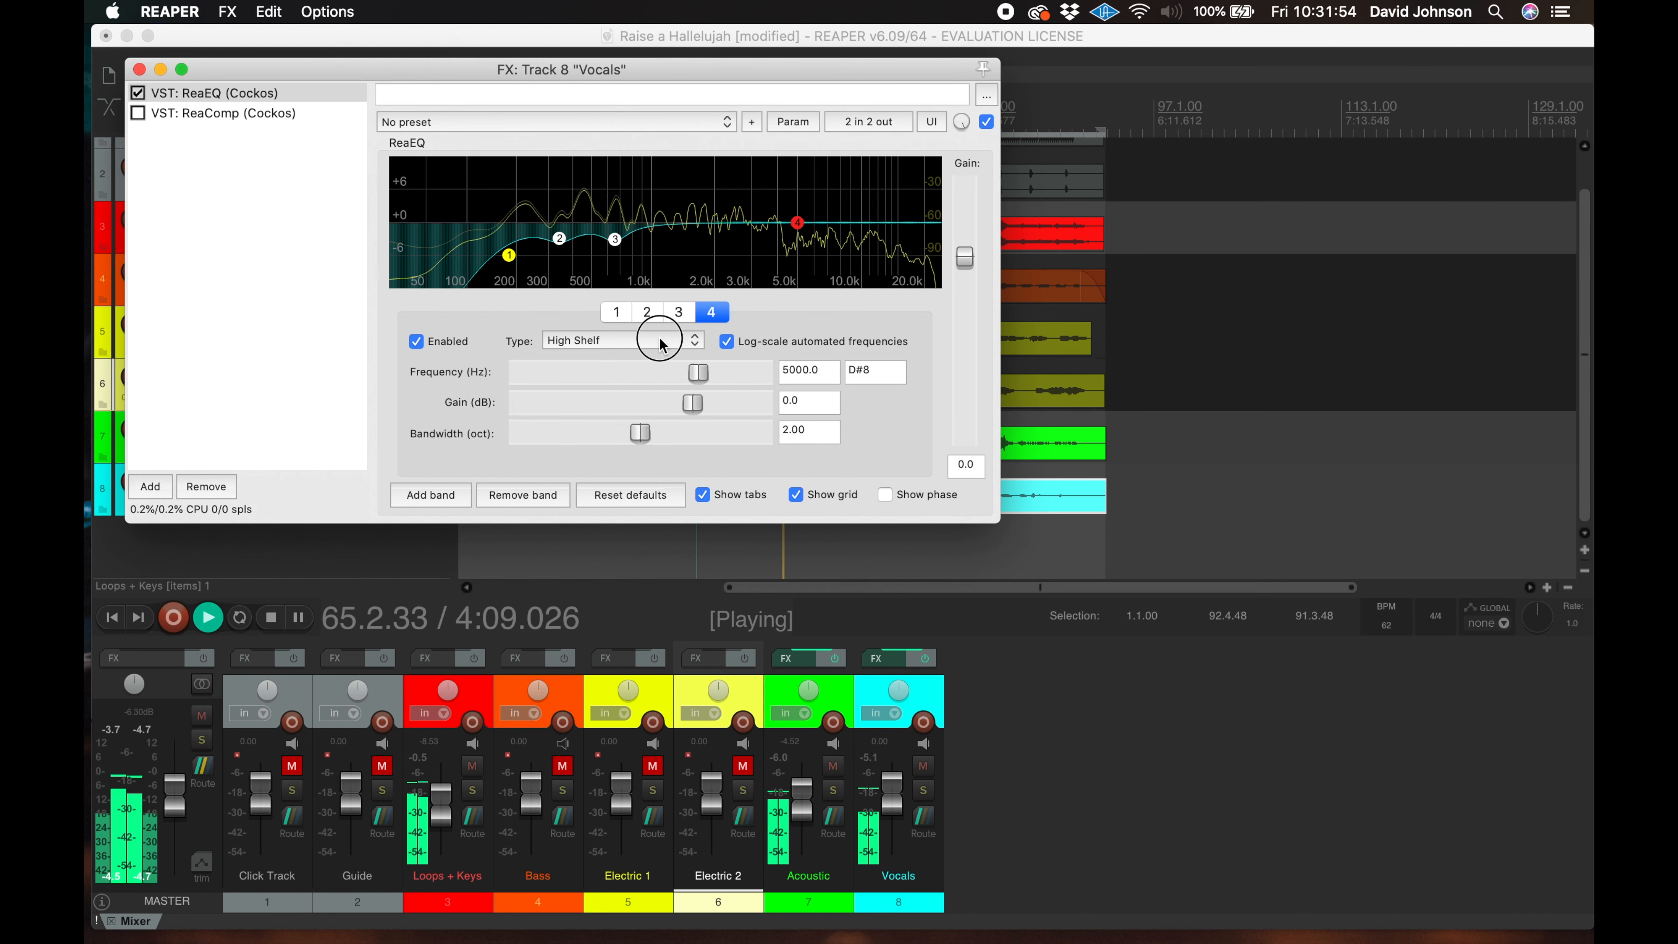
left_click(659, 340)
left_click(661, 360)
left_click_drag(664, 441, 600, 440)
left_click_drag(691, 404, 670, 374)
left_click_drag(575, 433, 551, 434)
left_click_drag(674, 374, 659, 371)
left_click_drag(751, 410, 686, 412)
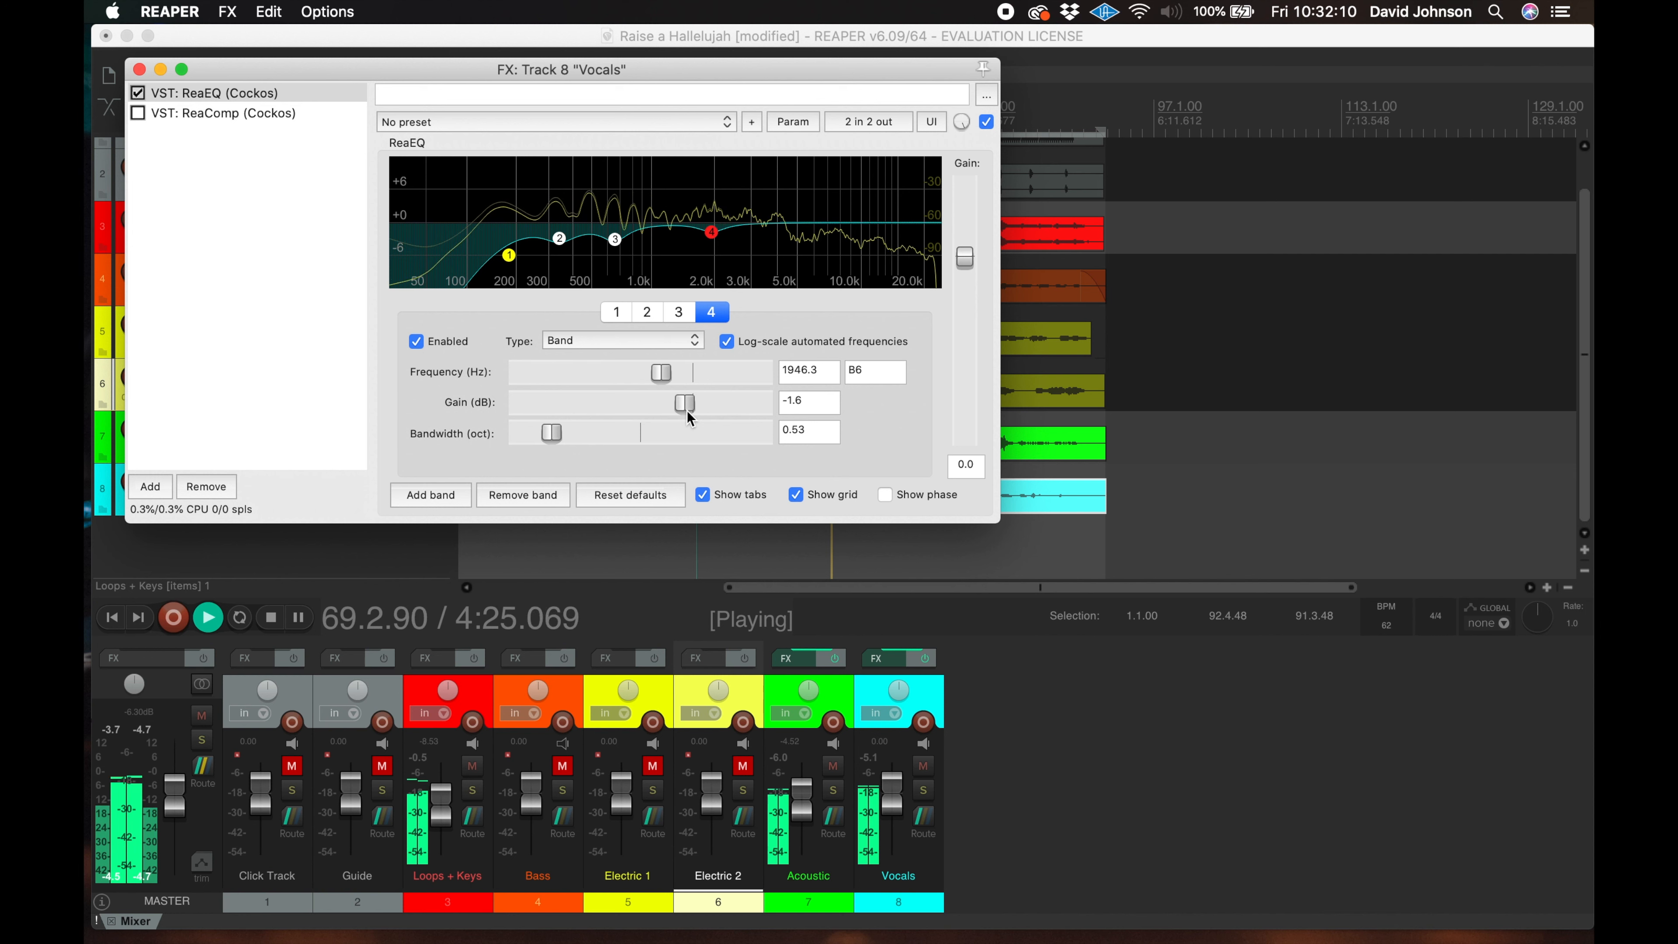
key("space")
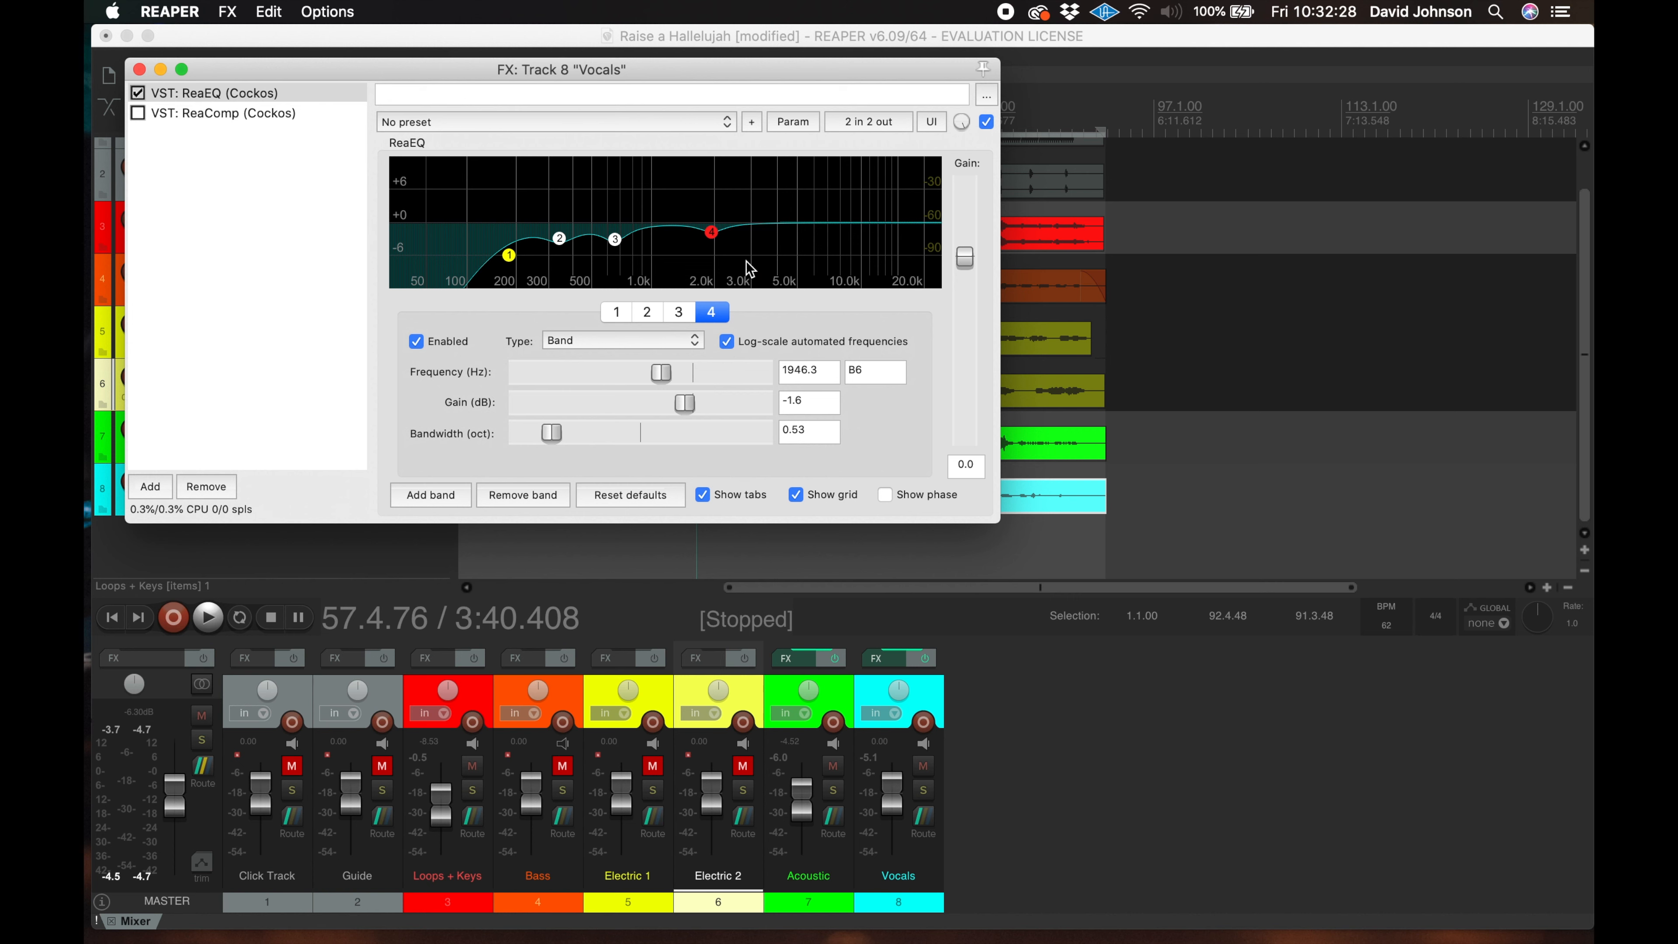
Enable ReaComp on the Vocals track with ratio 4:1, attack about 13.6 ms and release about 757 ms
mouse_move(710, 236)
left_click(232, 113)
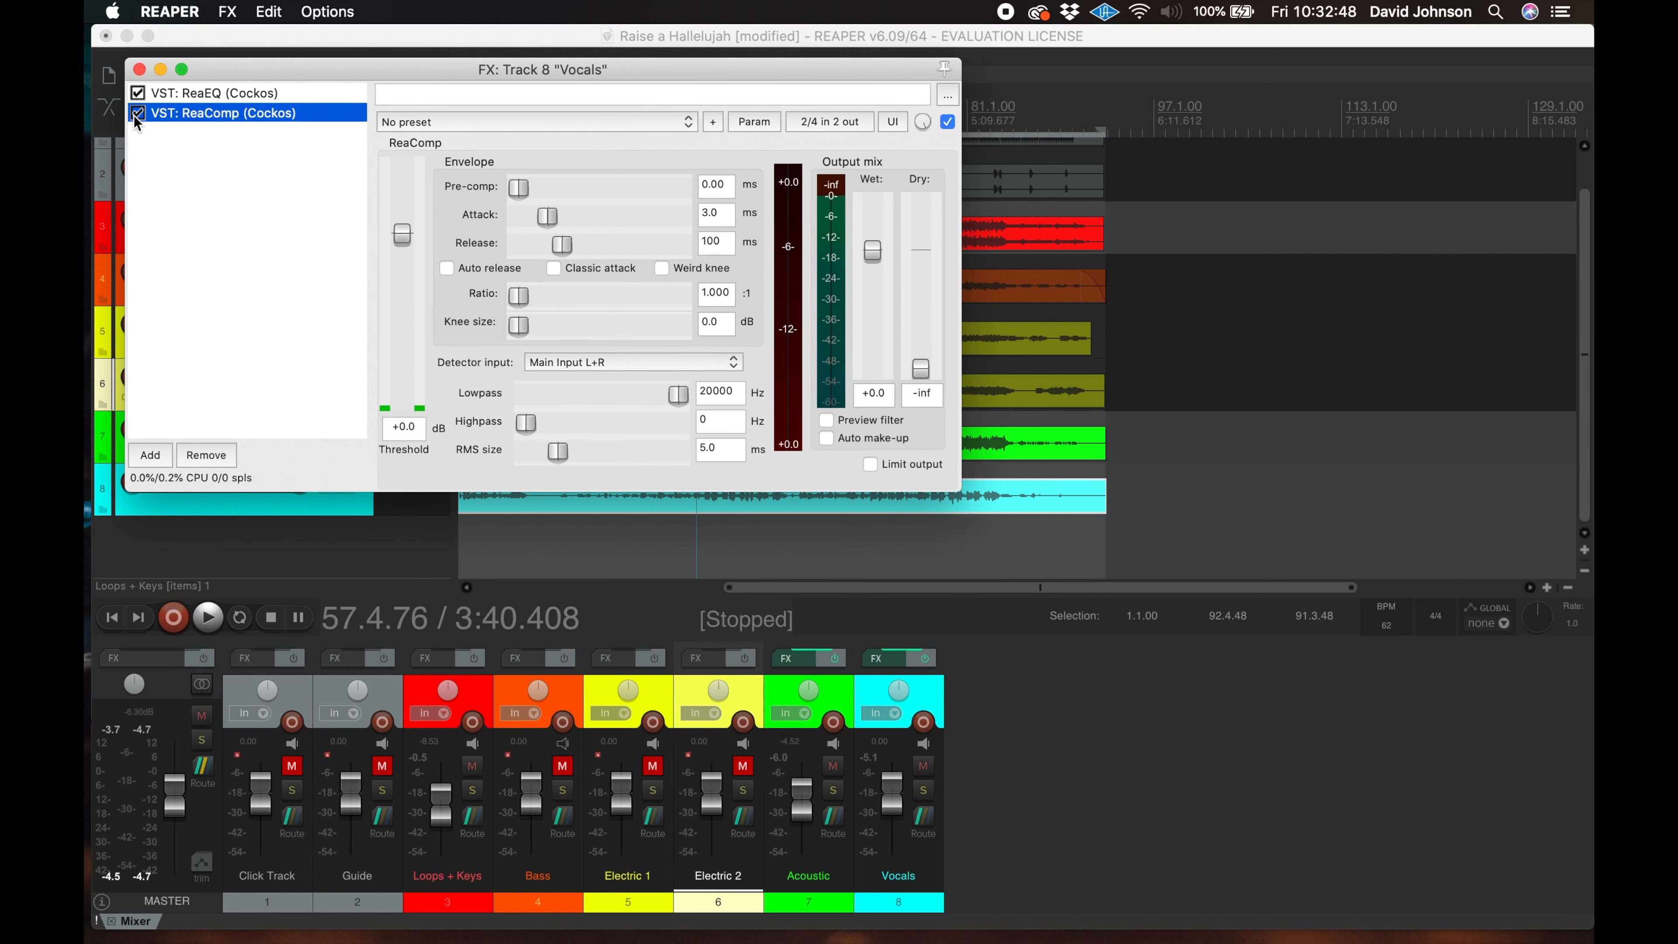
left_click_drag(520, 296, 594, 306)
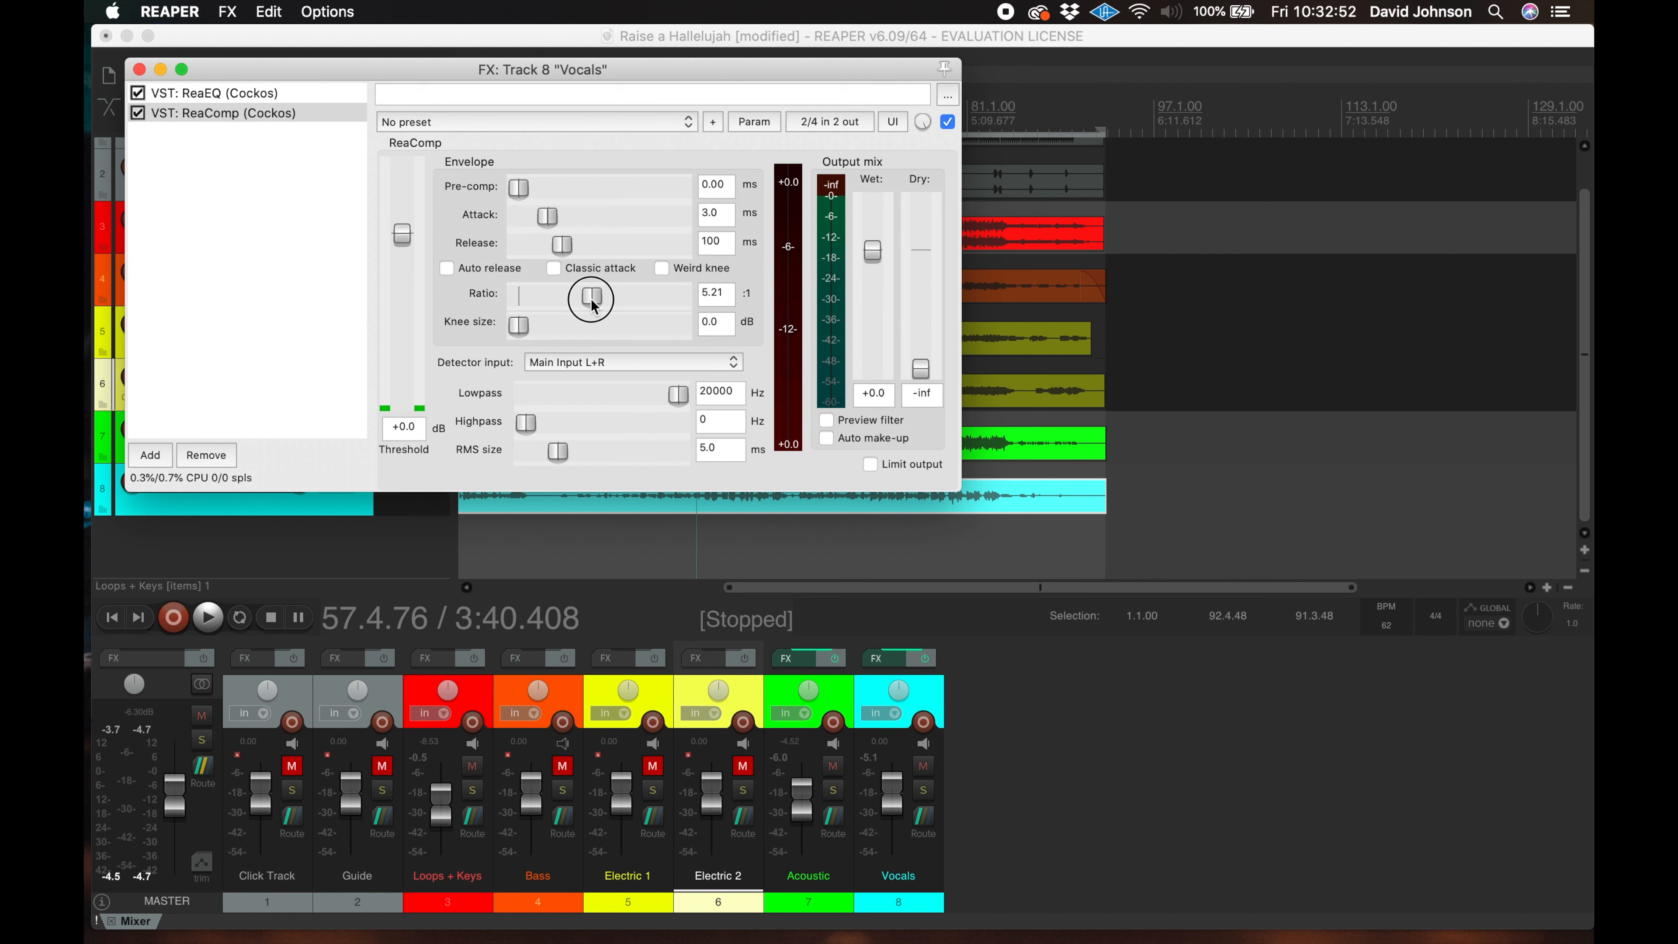
left_click(715, 294)
left_click_drag(552, 218, 607, 250)
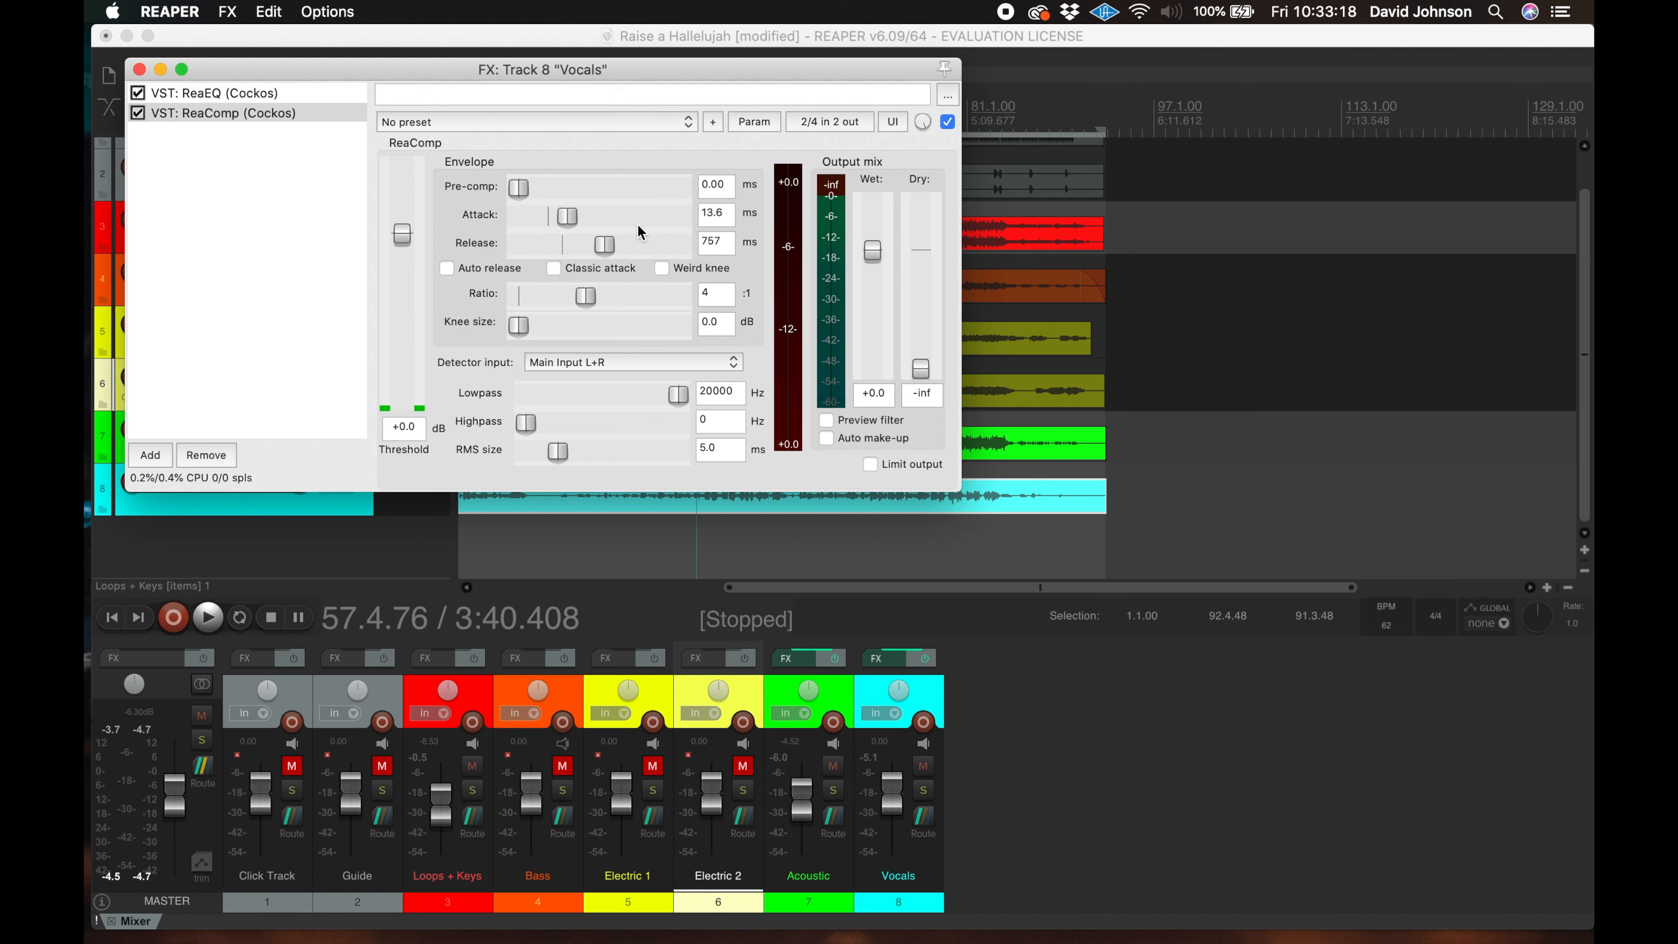
Play the section and lower the Vocals ReaComp threshold to about -27.7 dB
key("space")
left_click_drag(391, 228, 400, 337)
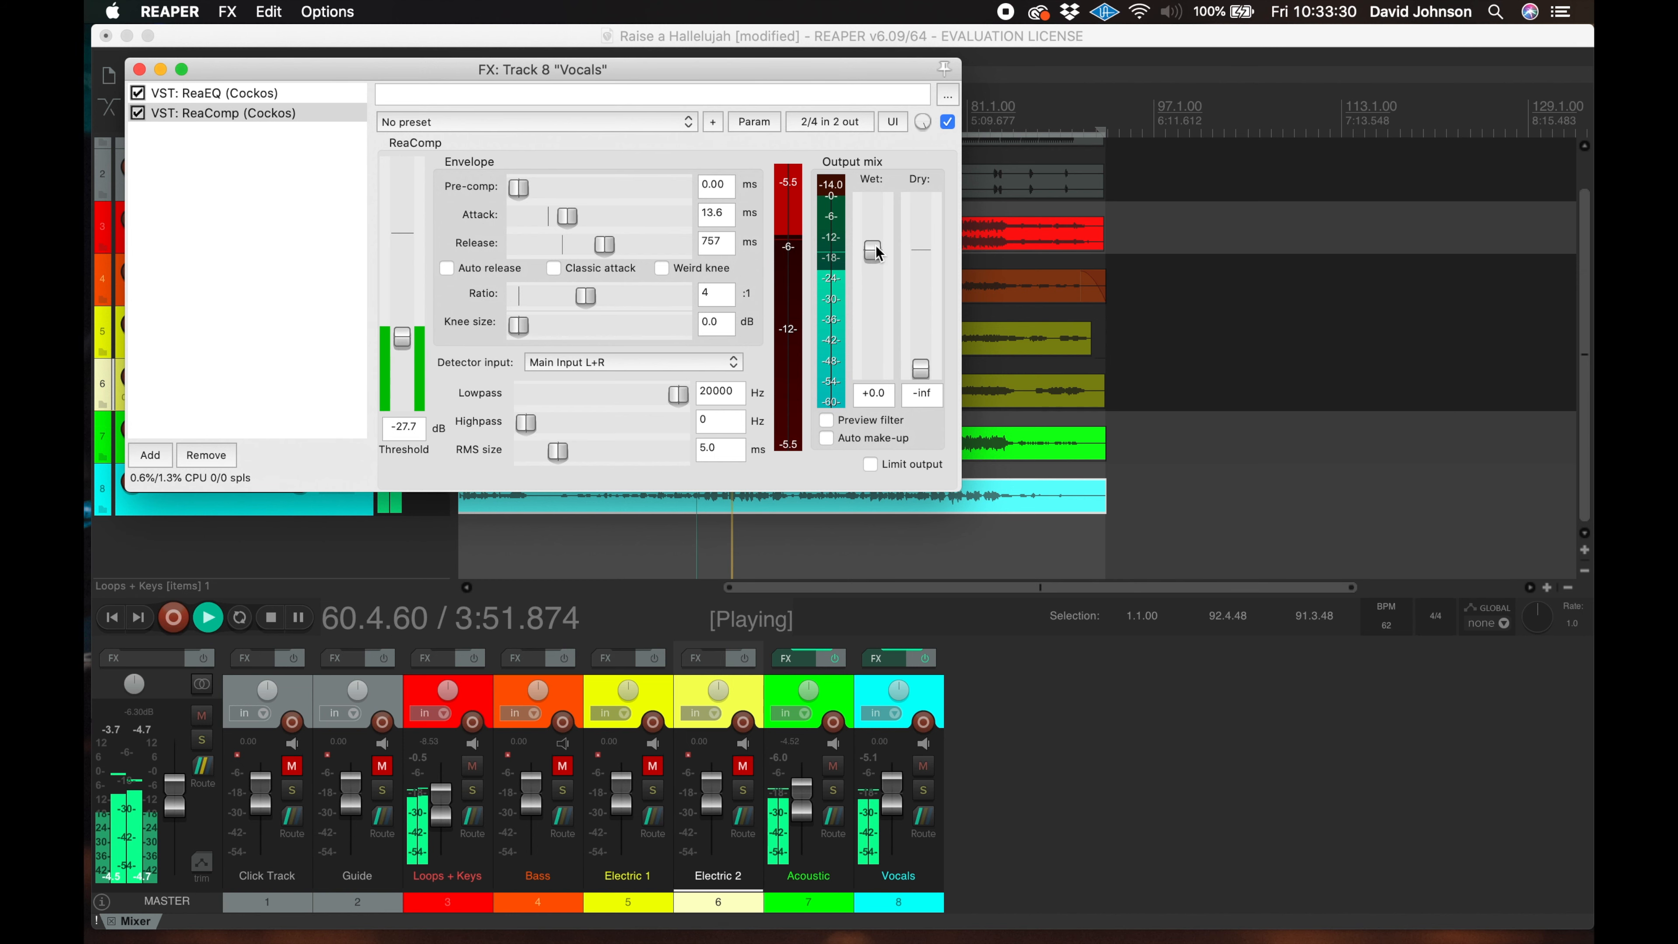
key("space")
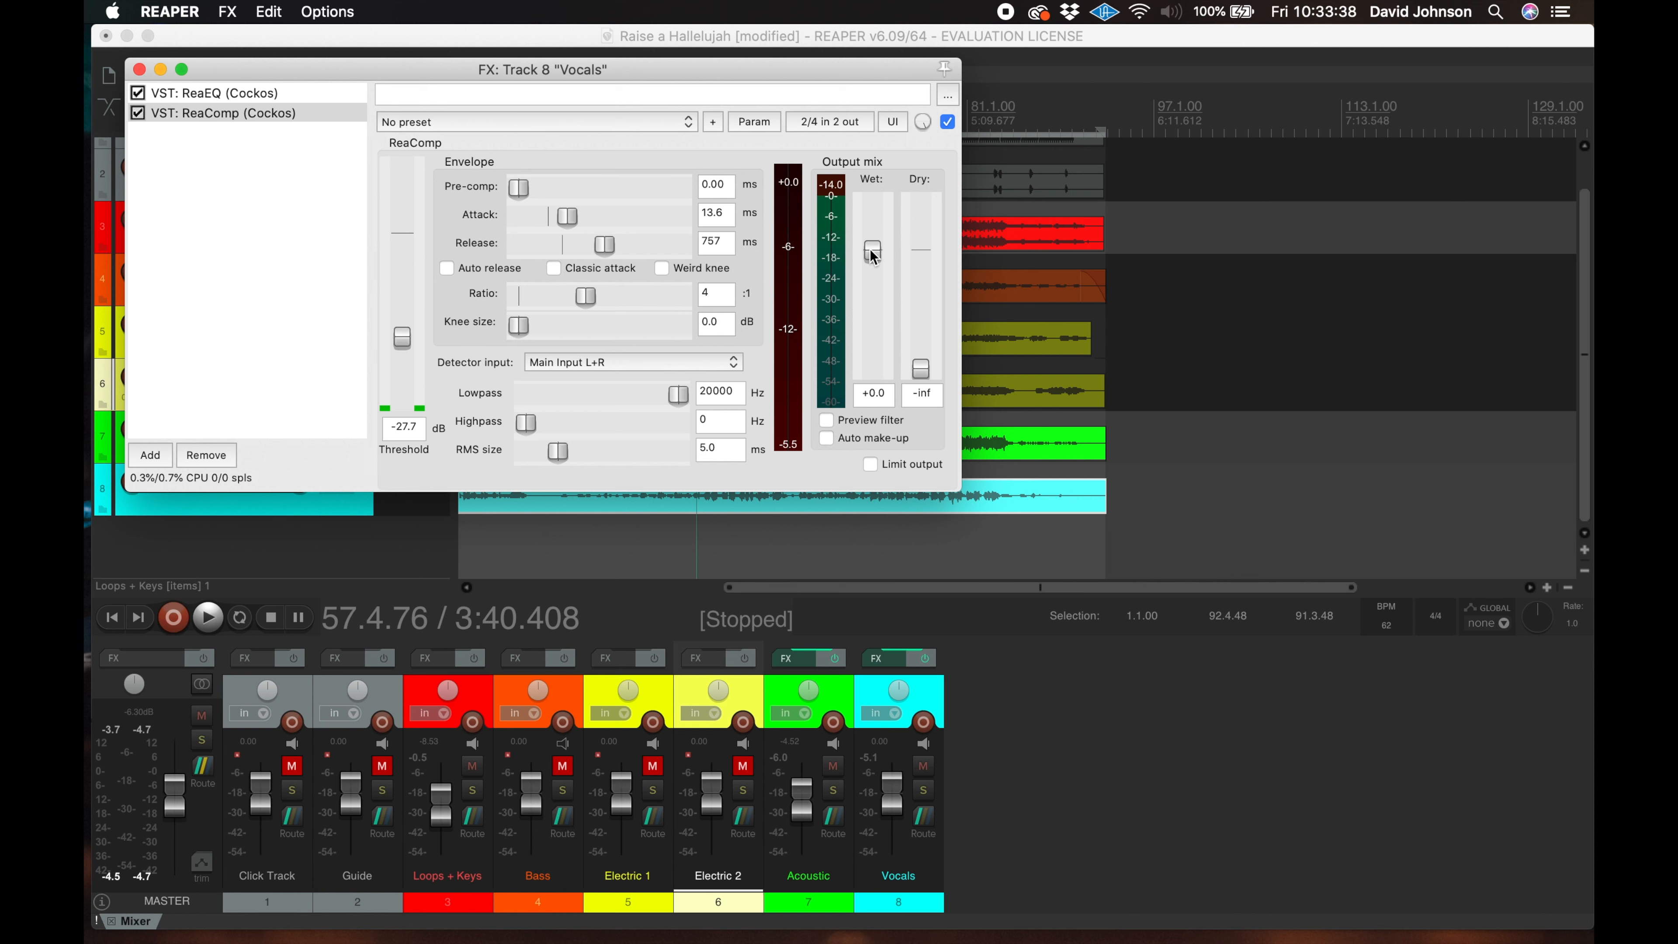
Raise the wet output of the Vocals ReaComp to about +5.5 dB while playing the section
key("space")
left_click_drag(873, 257, 874, 231)
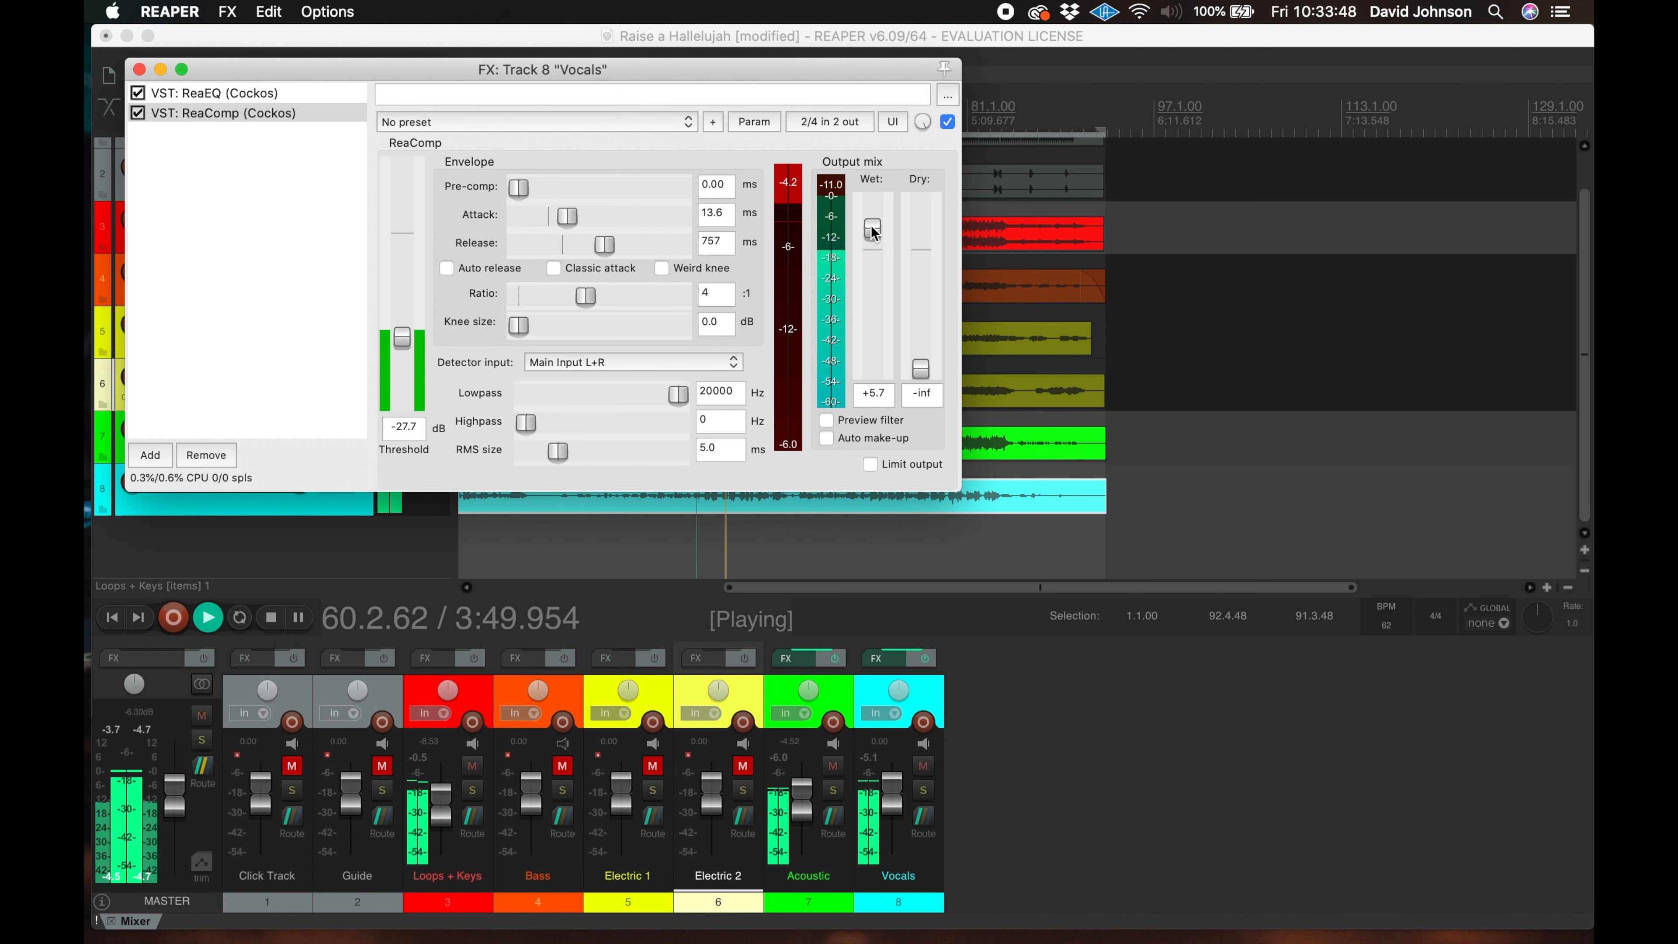
left_click_drag(873, 232, 873, 233)
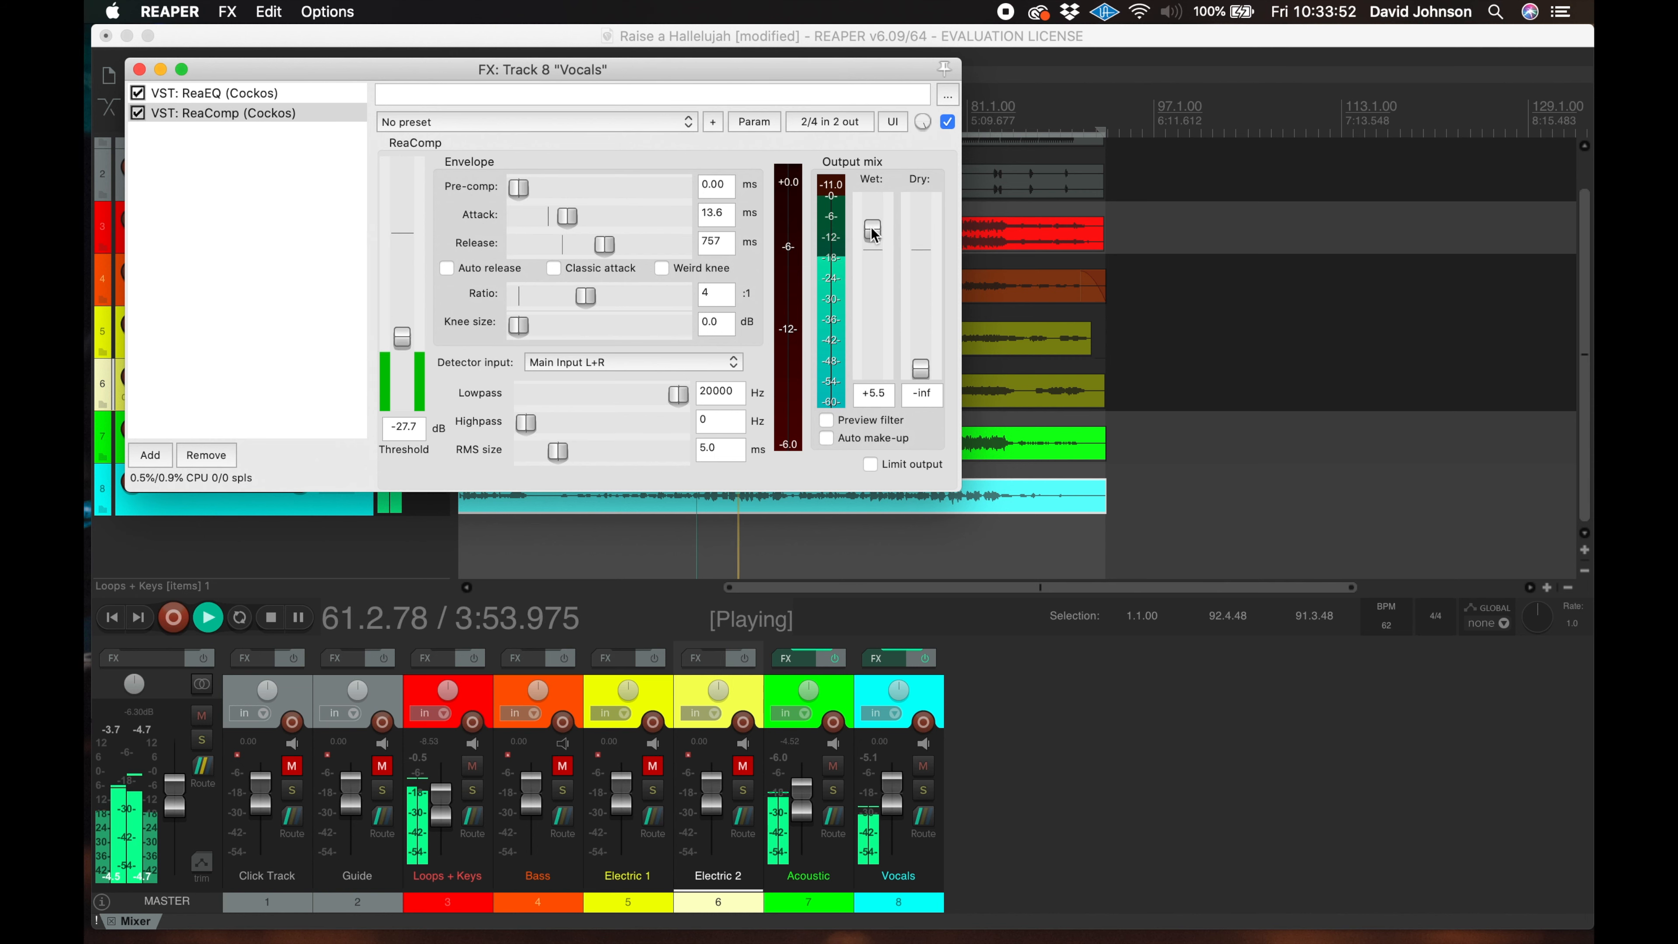
key("space")
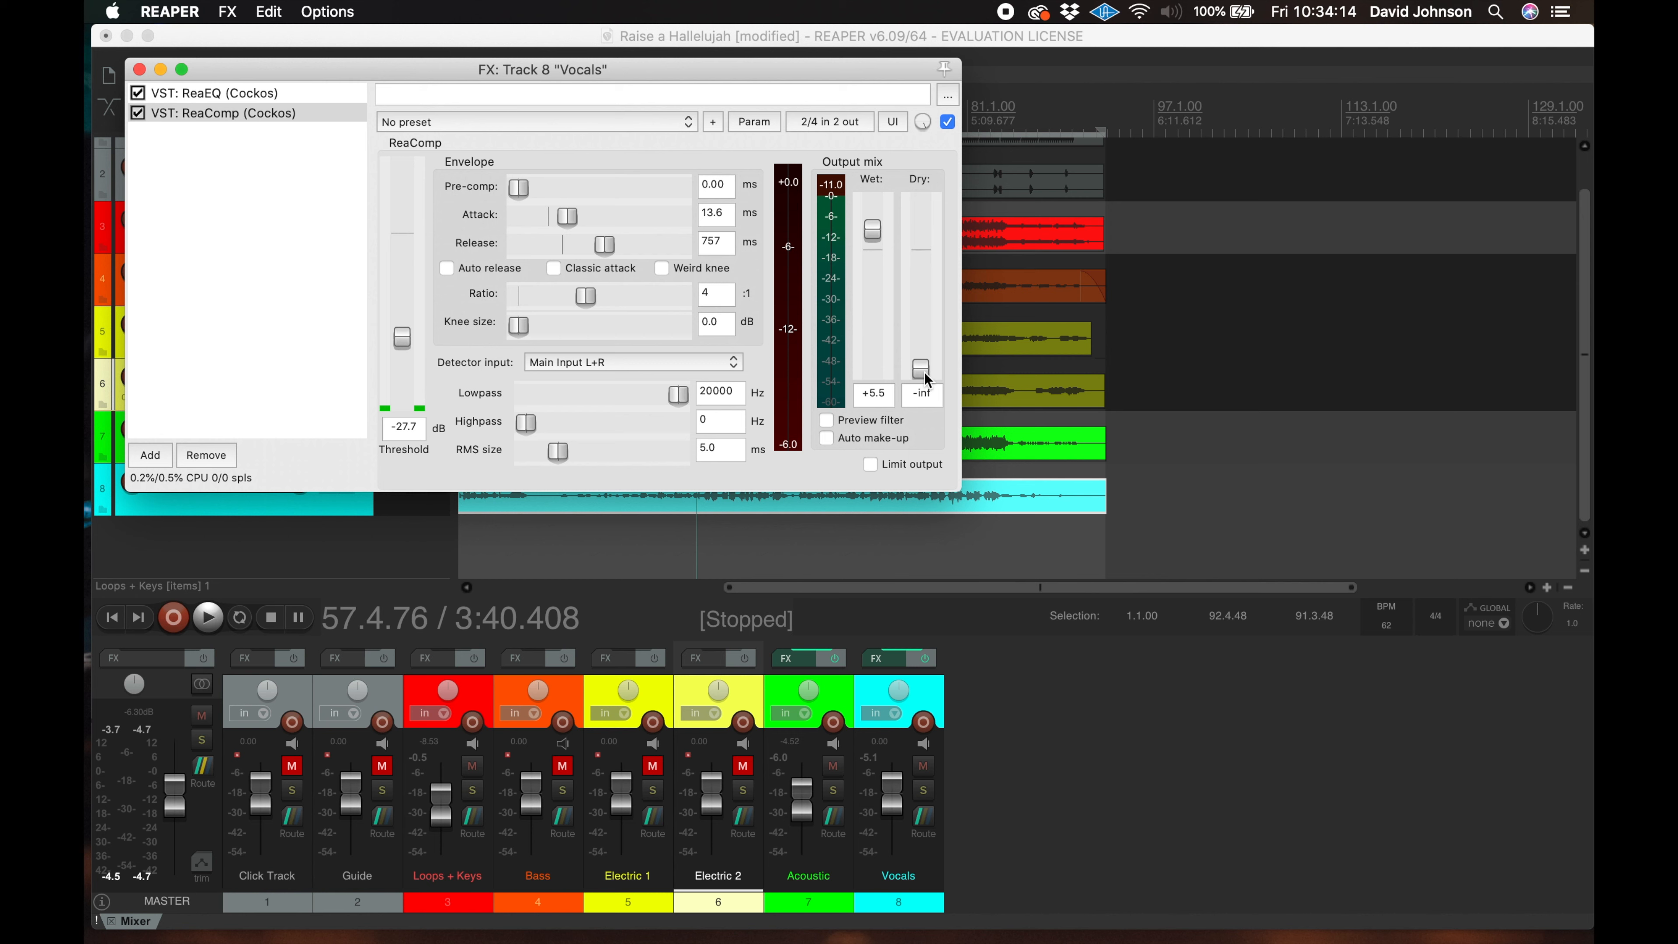
Blend in the dry signal of the Vocals ReaComp at about -27.6 dB during playback and close the Vocals effects window
key("space")
left_click_drag(924, 373, 927, 321)
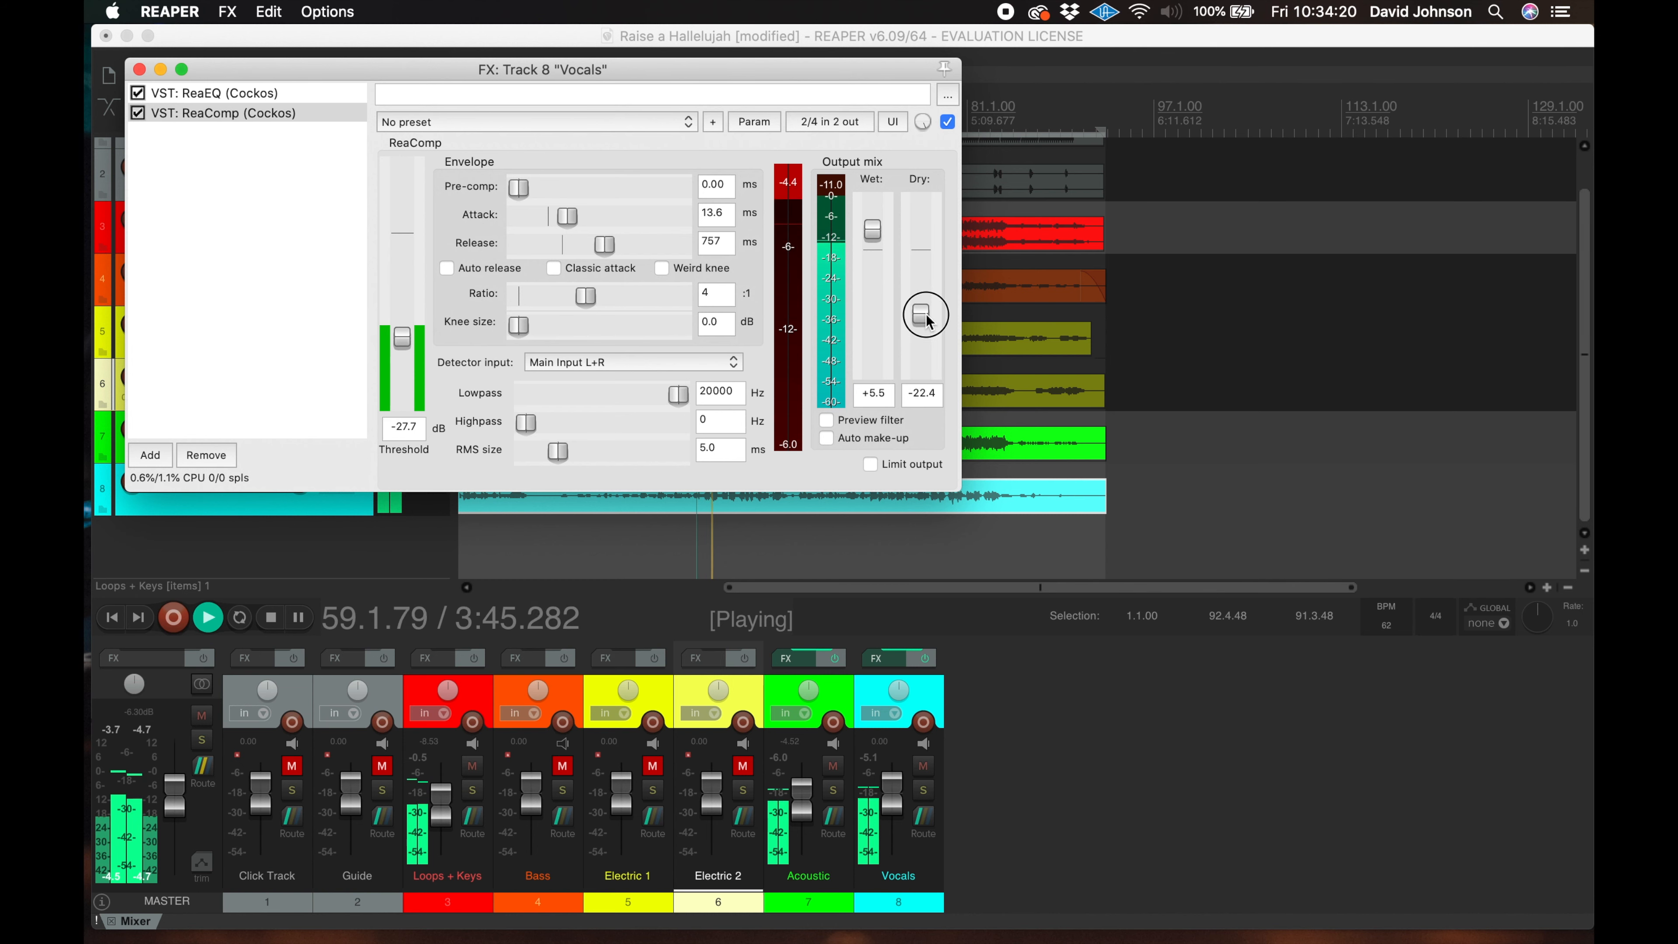
mouse_move(926, 315)
left_mouse_down()
mouse_move(925, 385)
mouse_move(926, 325)
left_mouse_up()
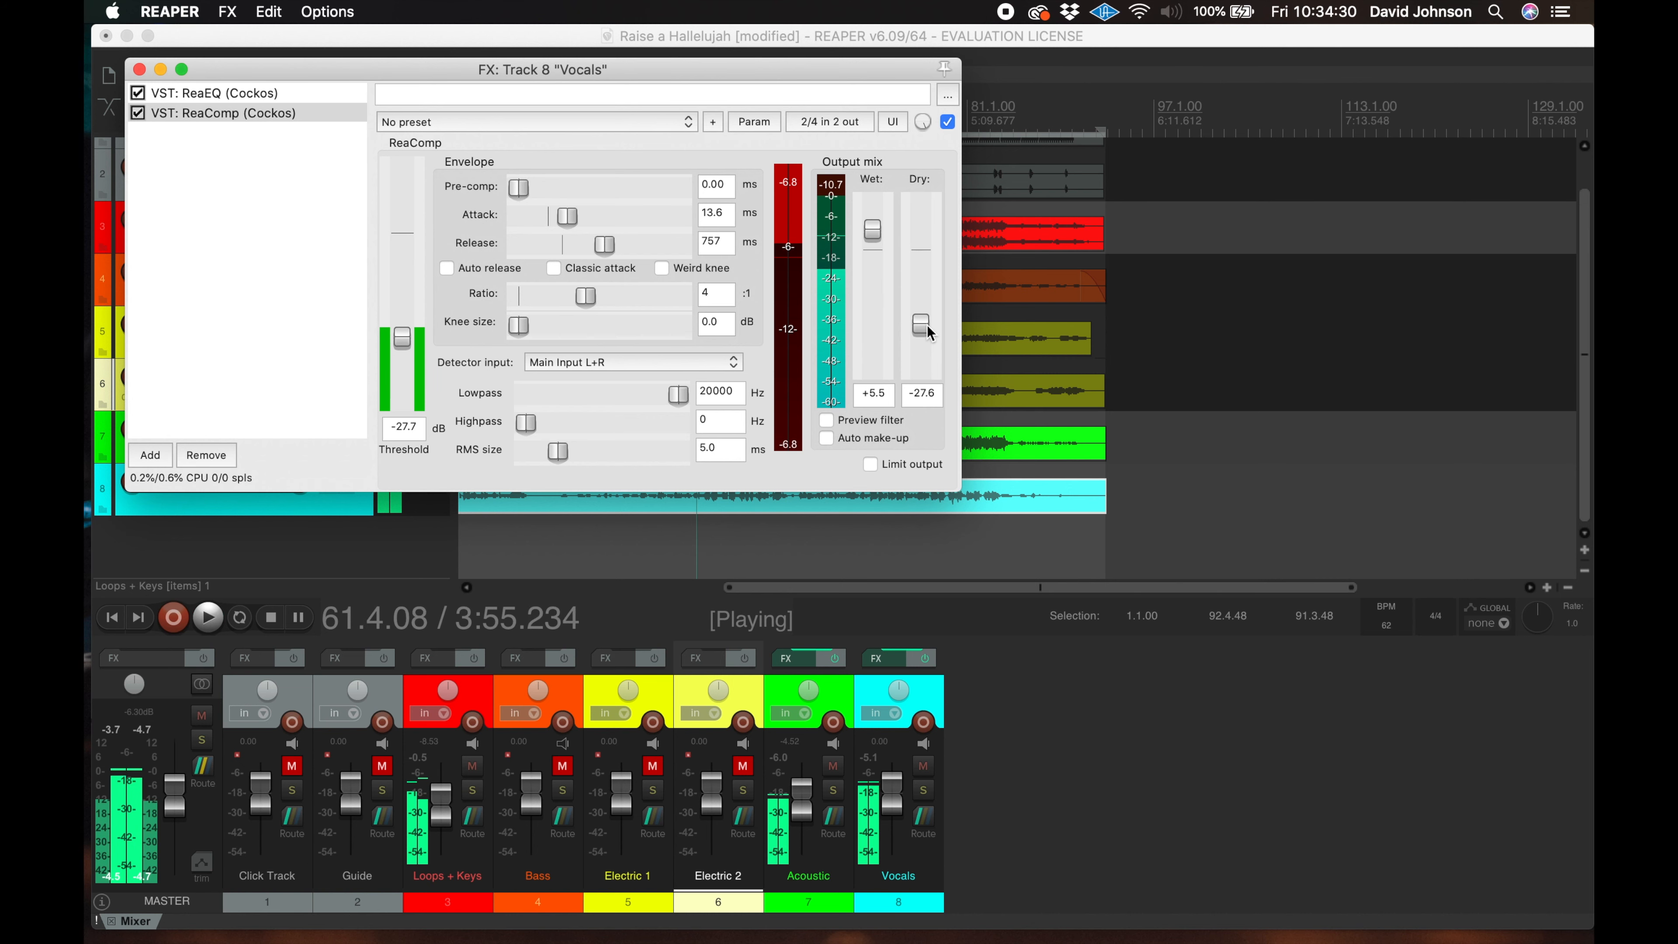
key("space")
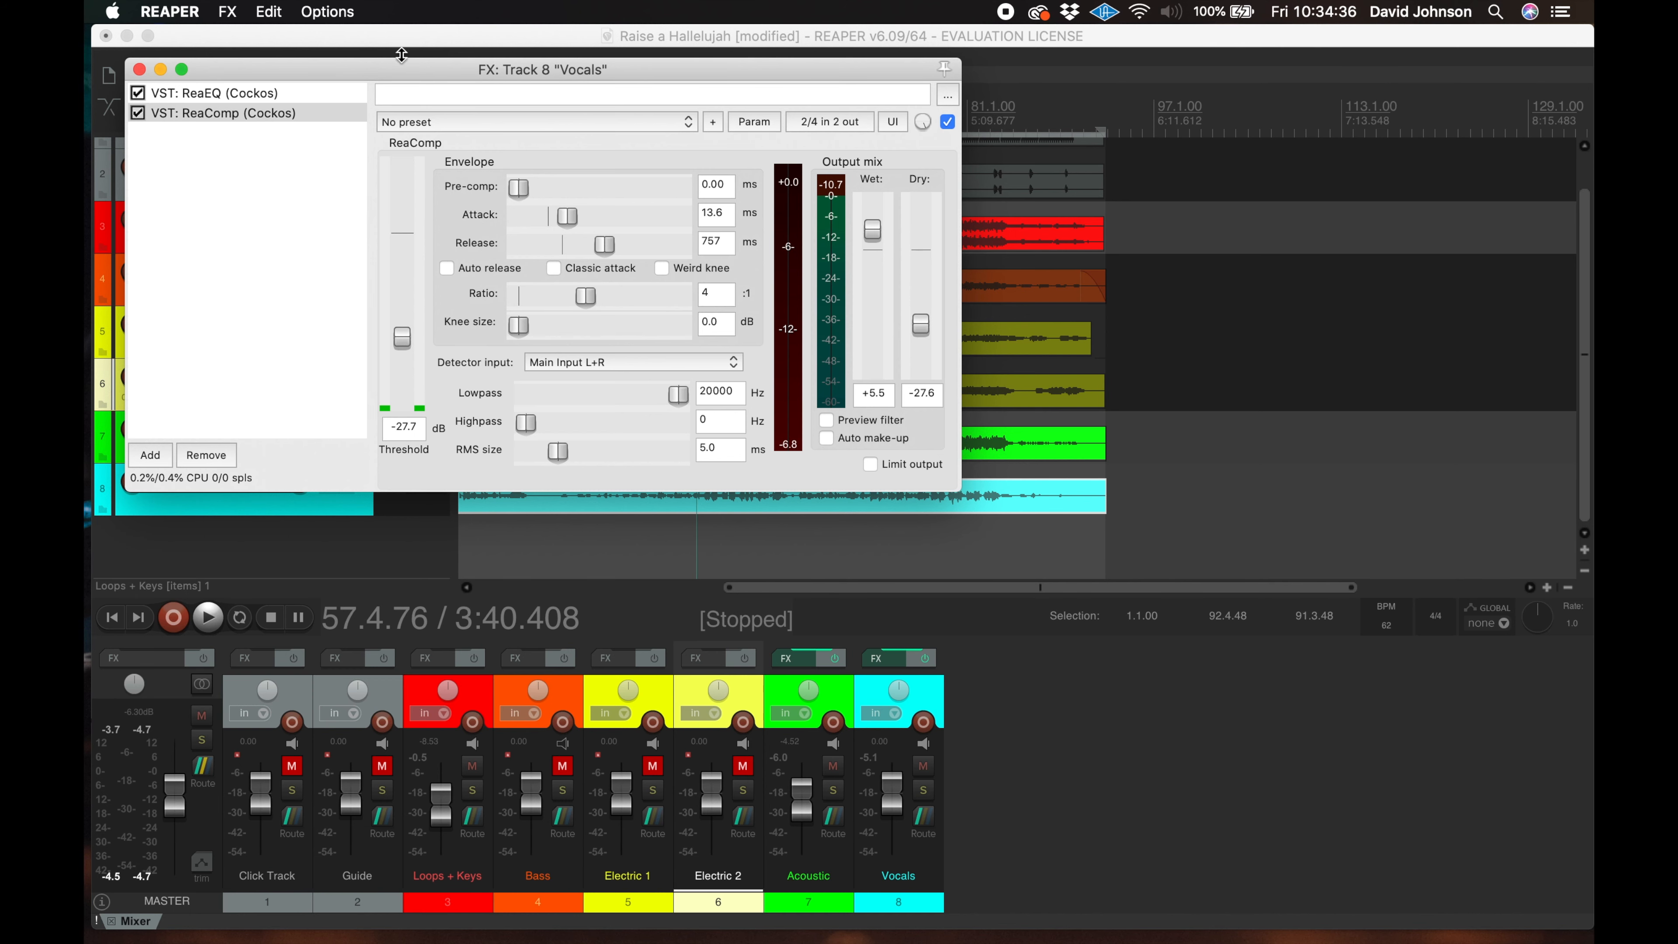
left_click(139, 70)
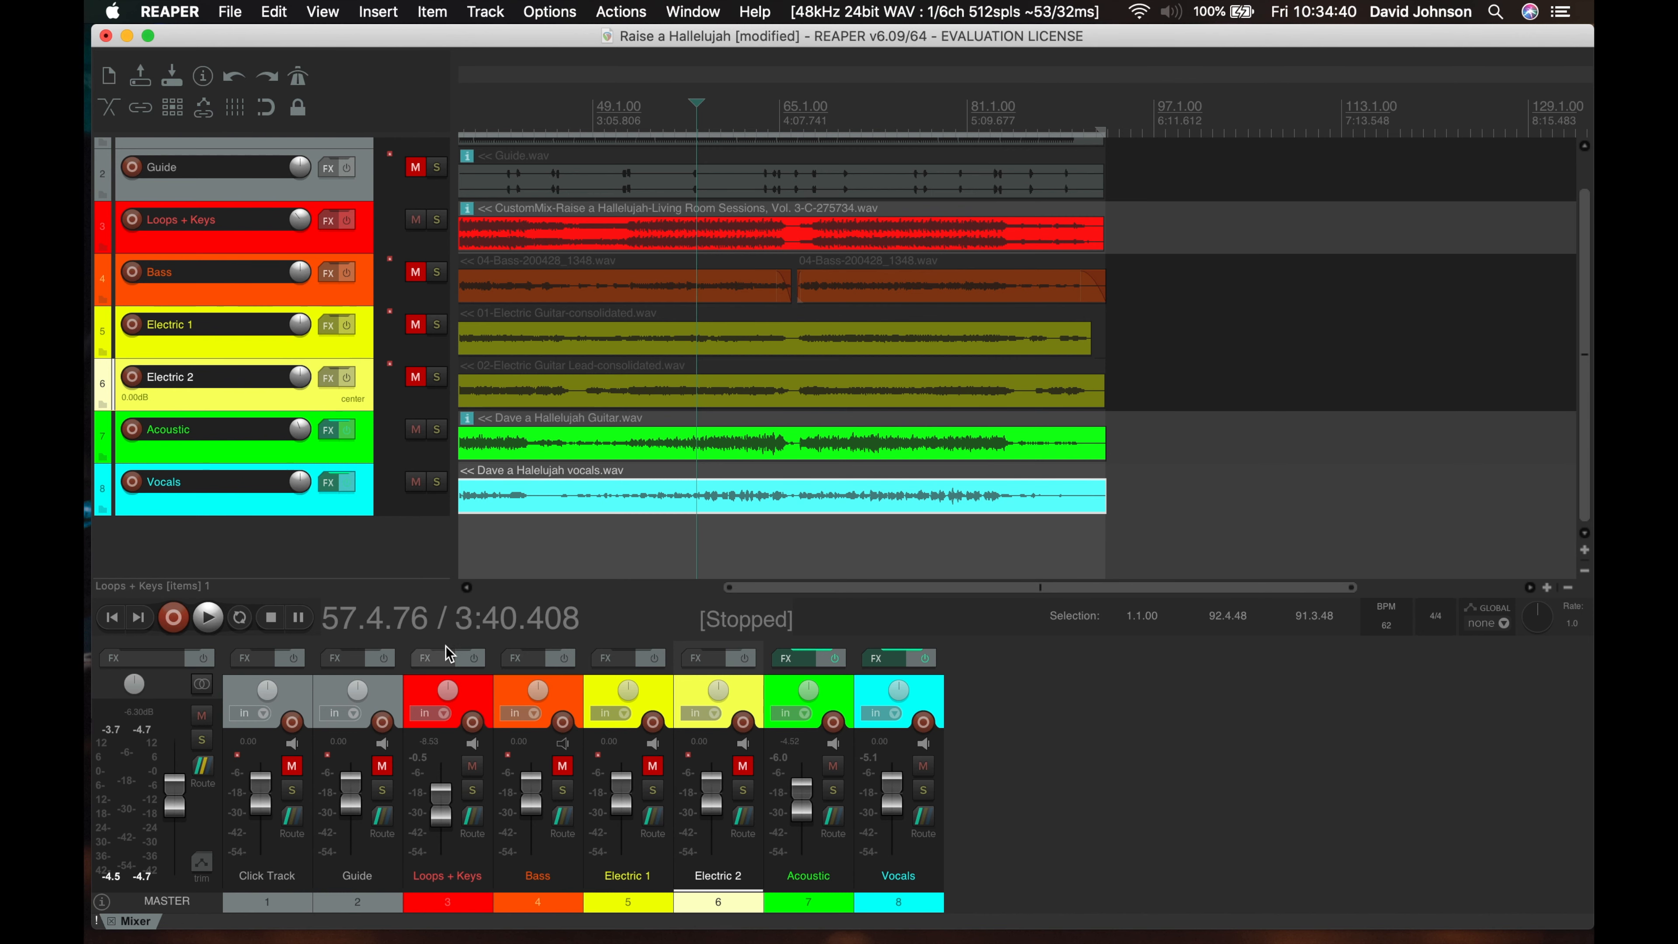
Add ReaEQ and ReaComp to the Bass track, bypass ReaComp and show the ReaEQ settings
left_click(522, 662)
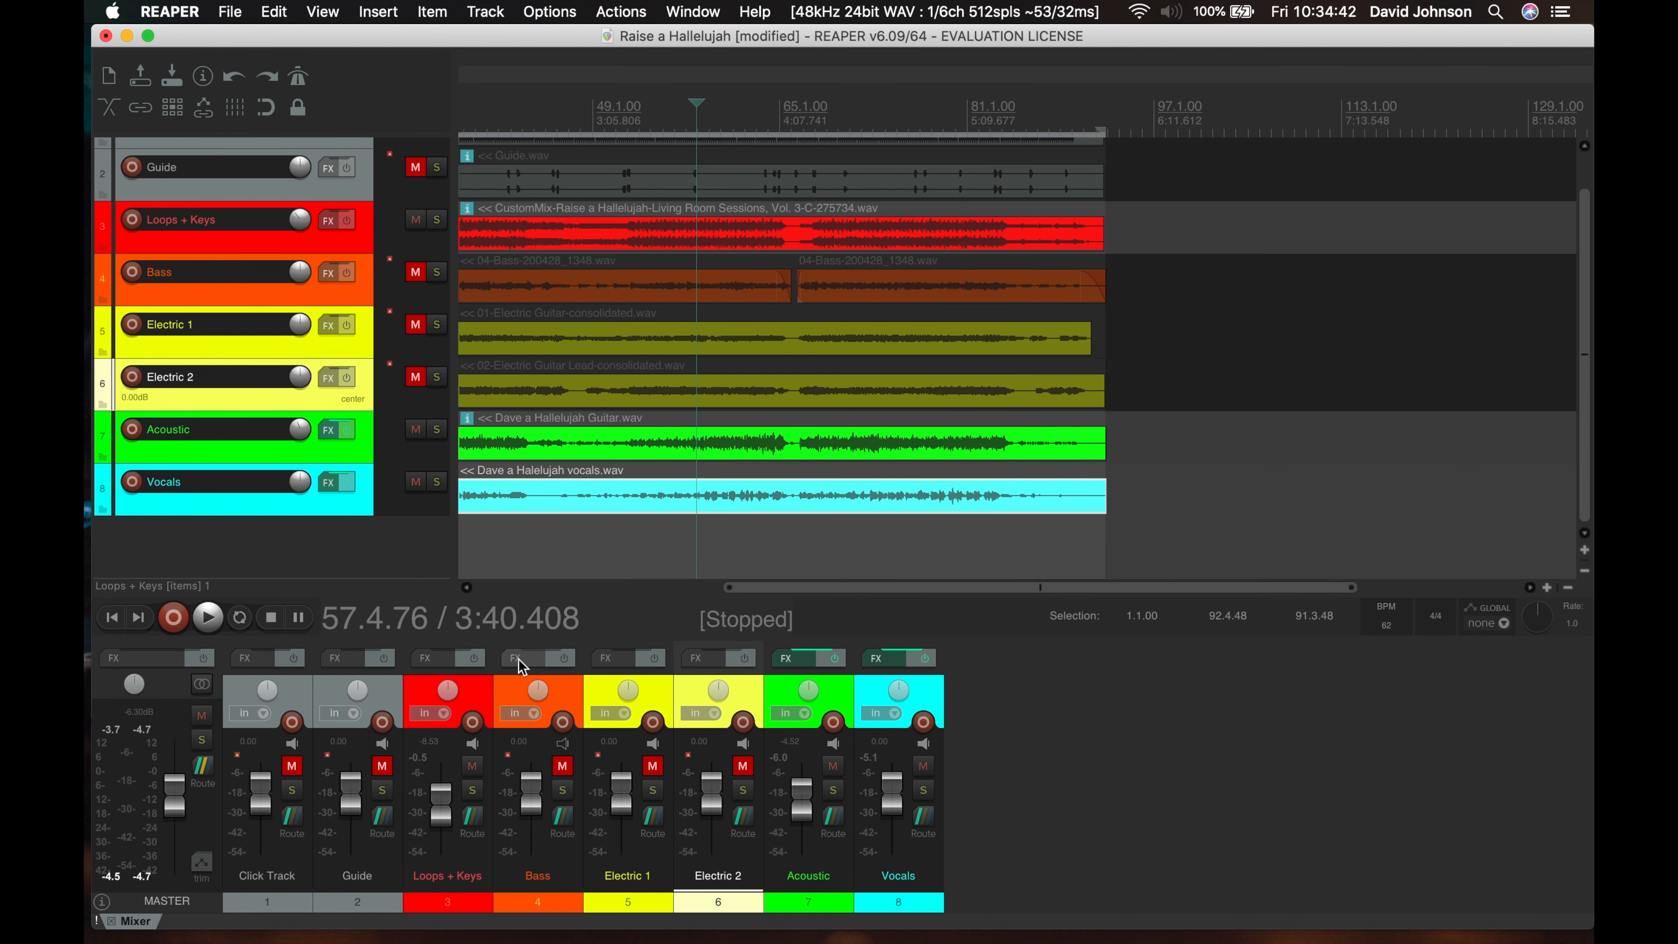
left_click(291, 251)
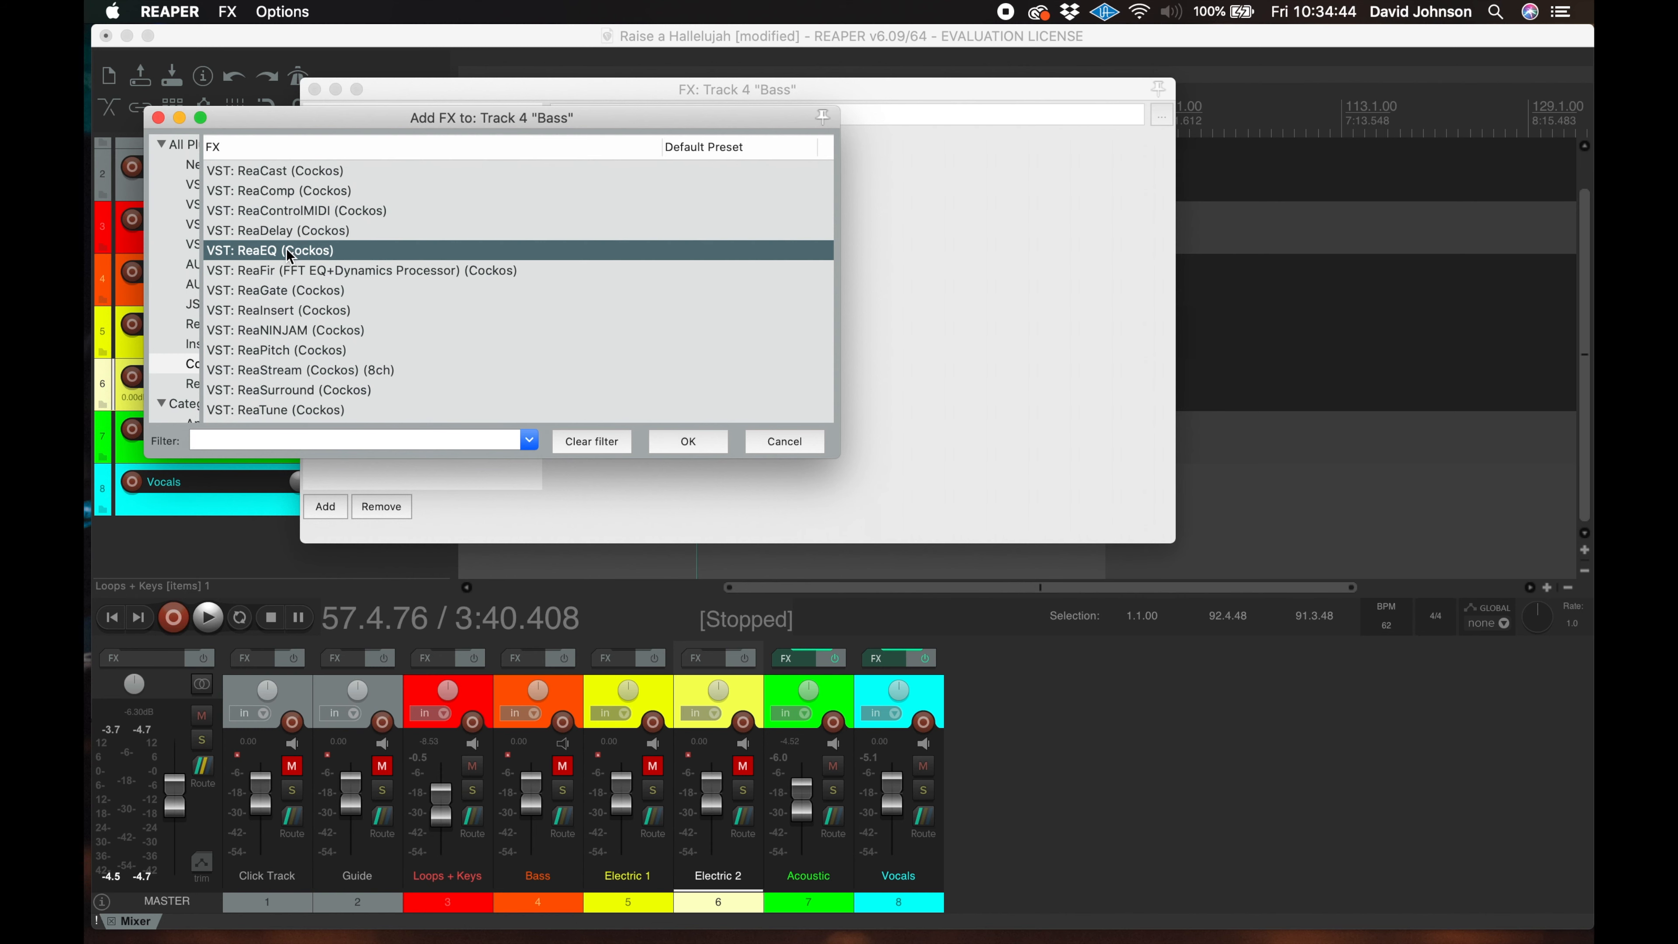
left_click(701, 455)
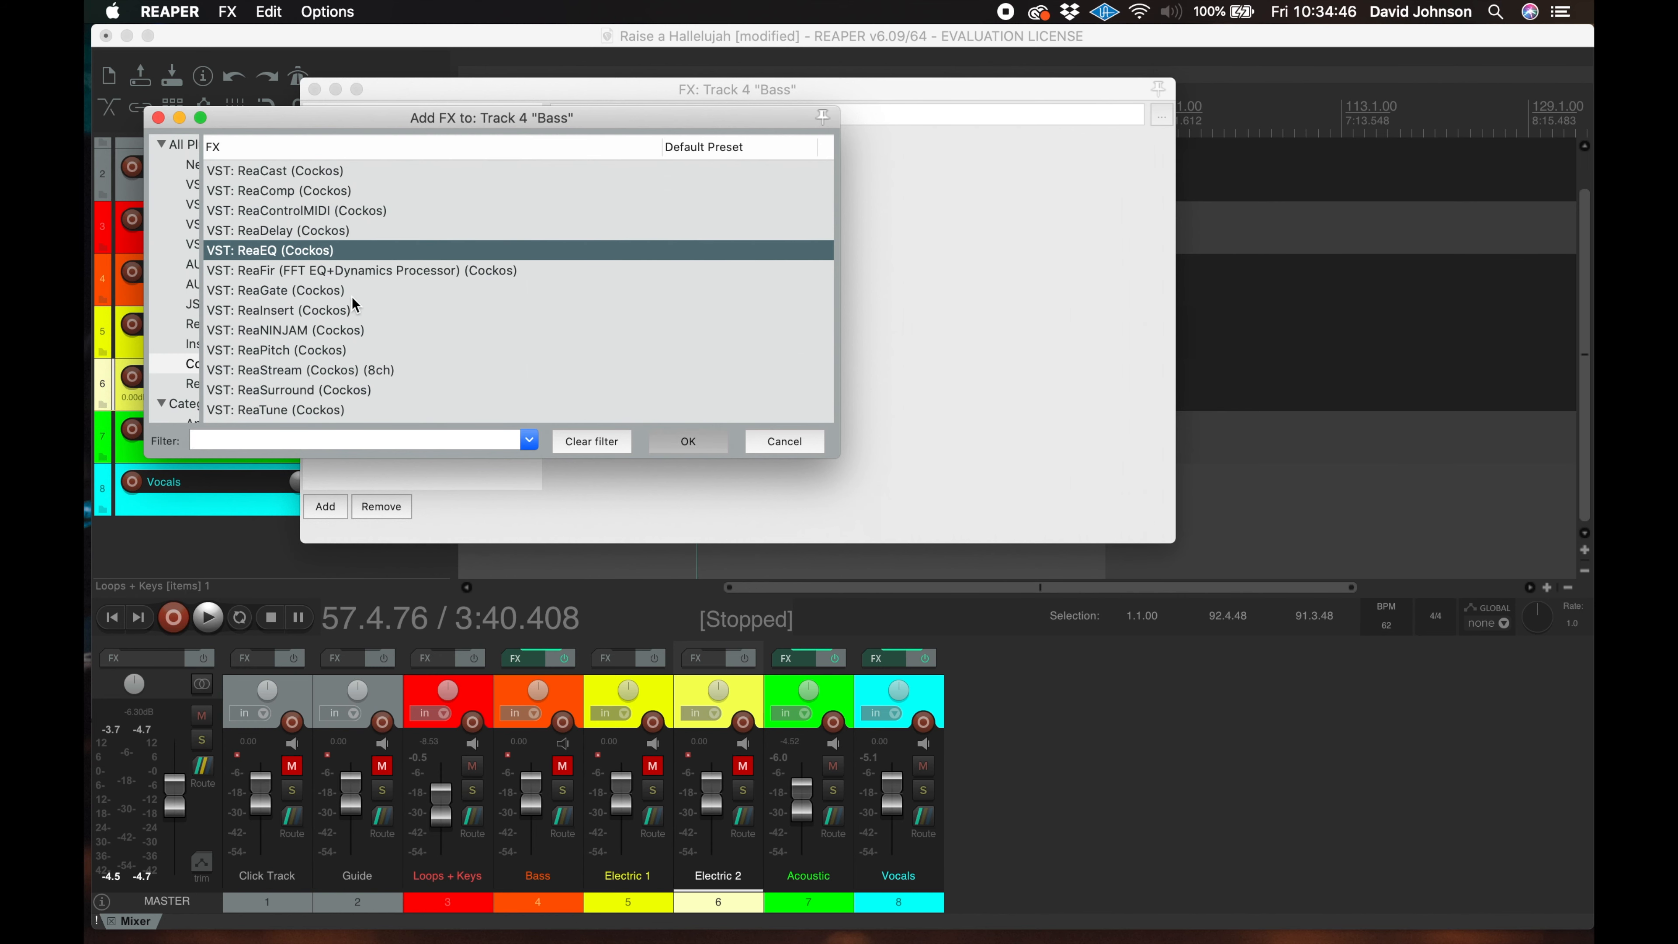
left_click(330, 508)
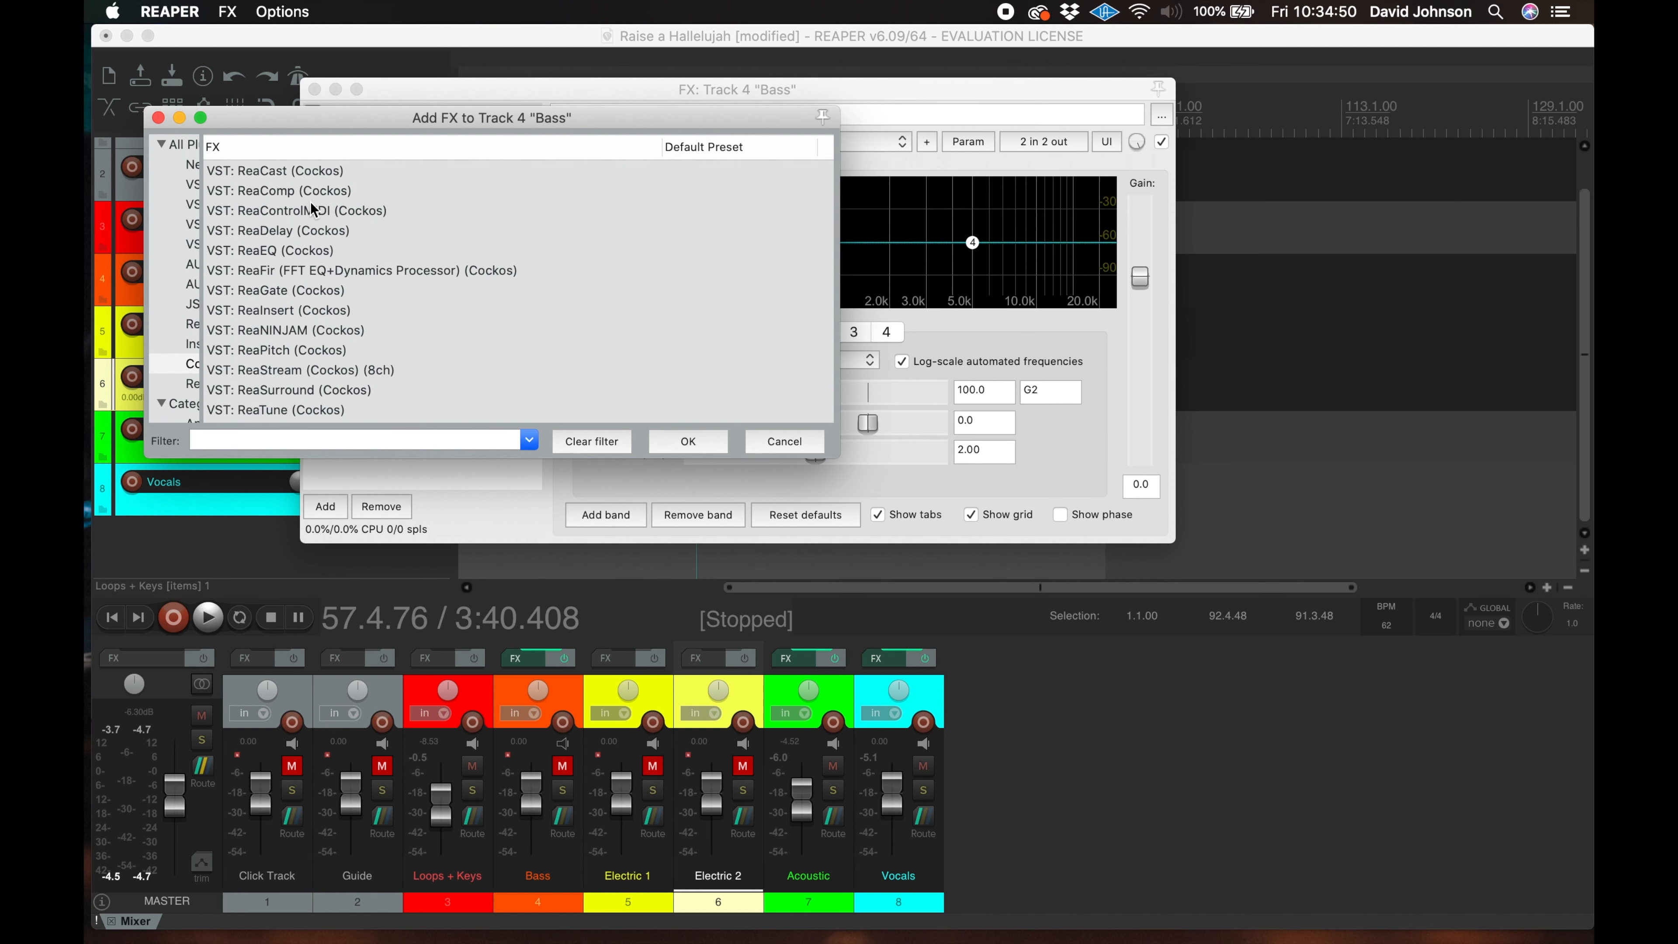
left_click(311, 192)
left_click(687, 440)
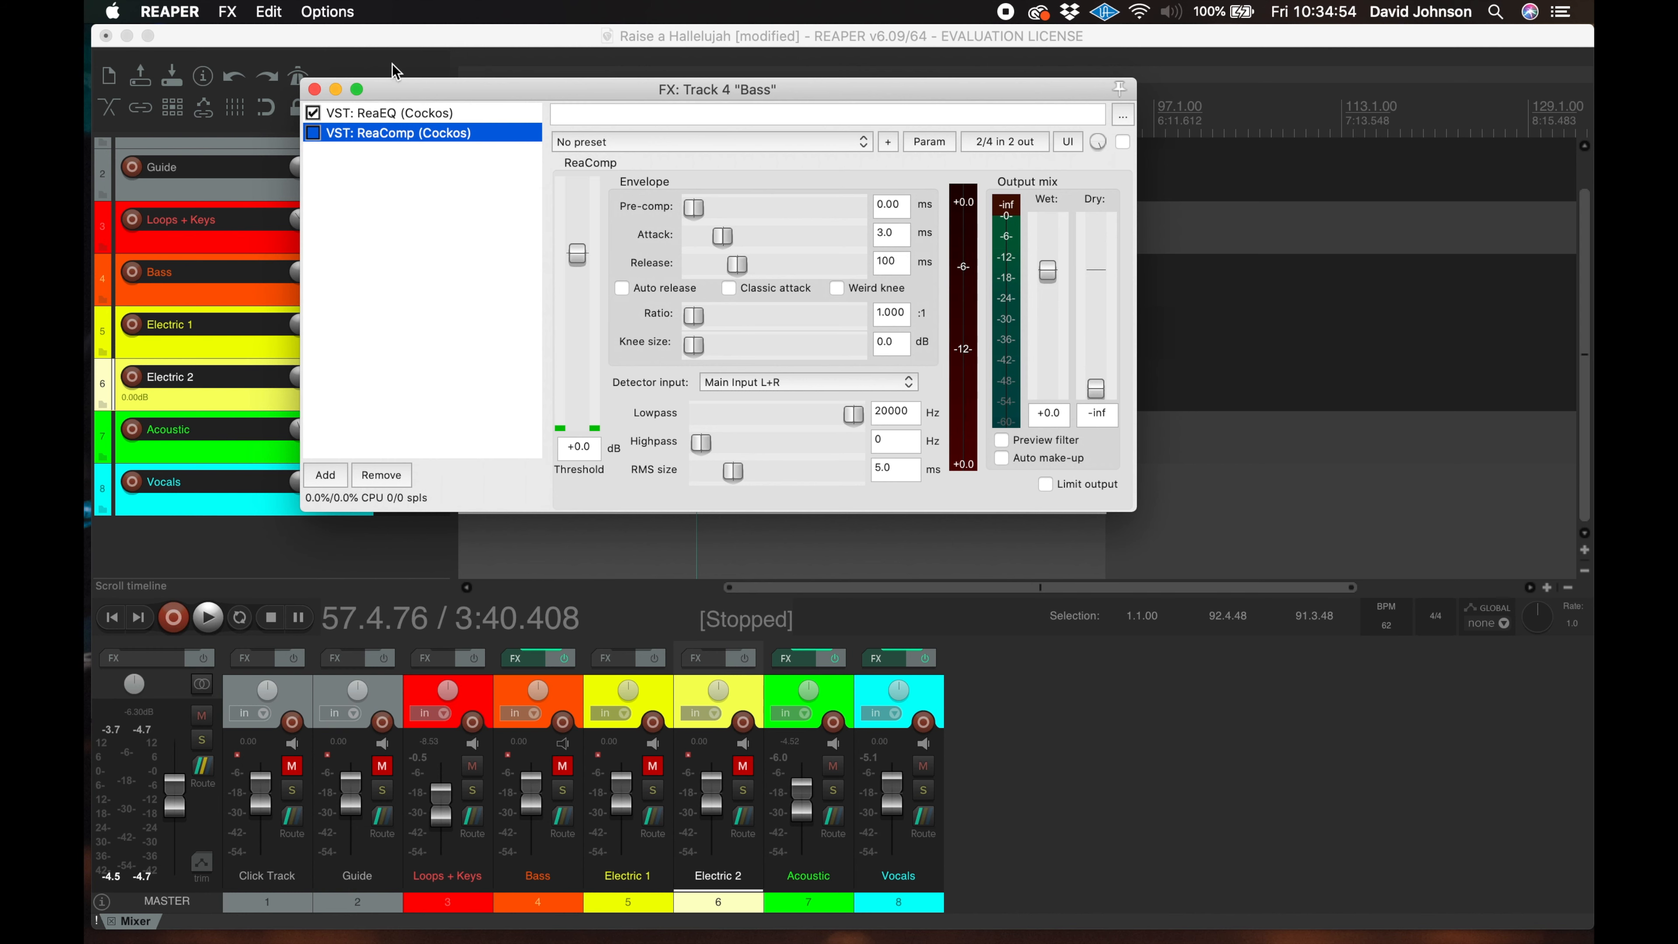
left_click(382, 113)
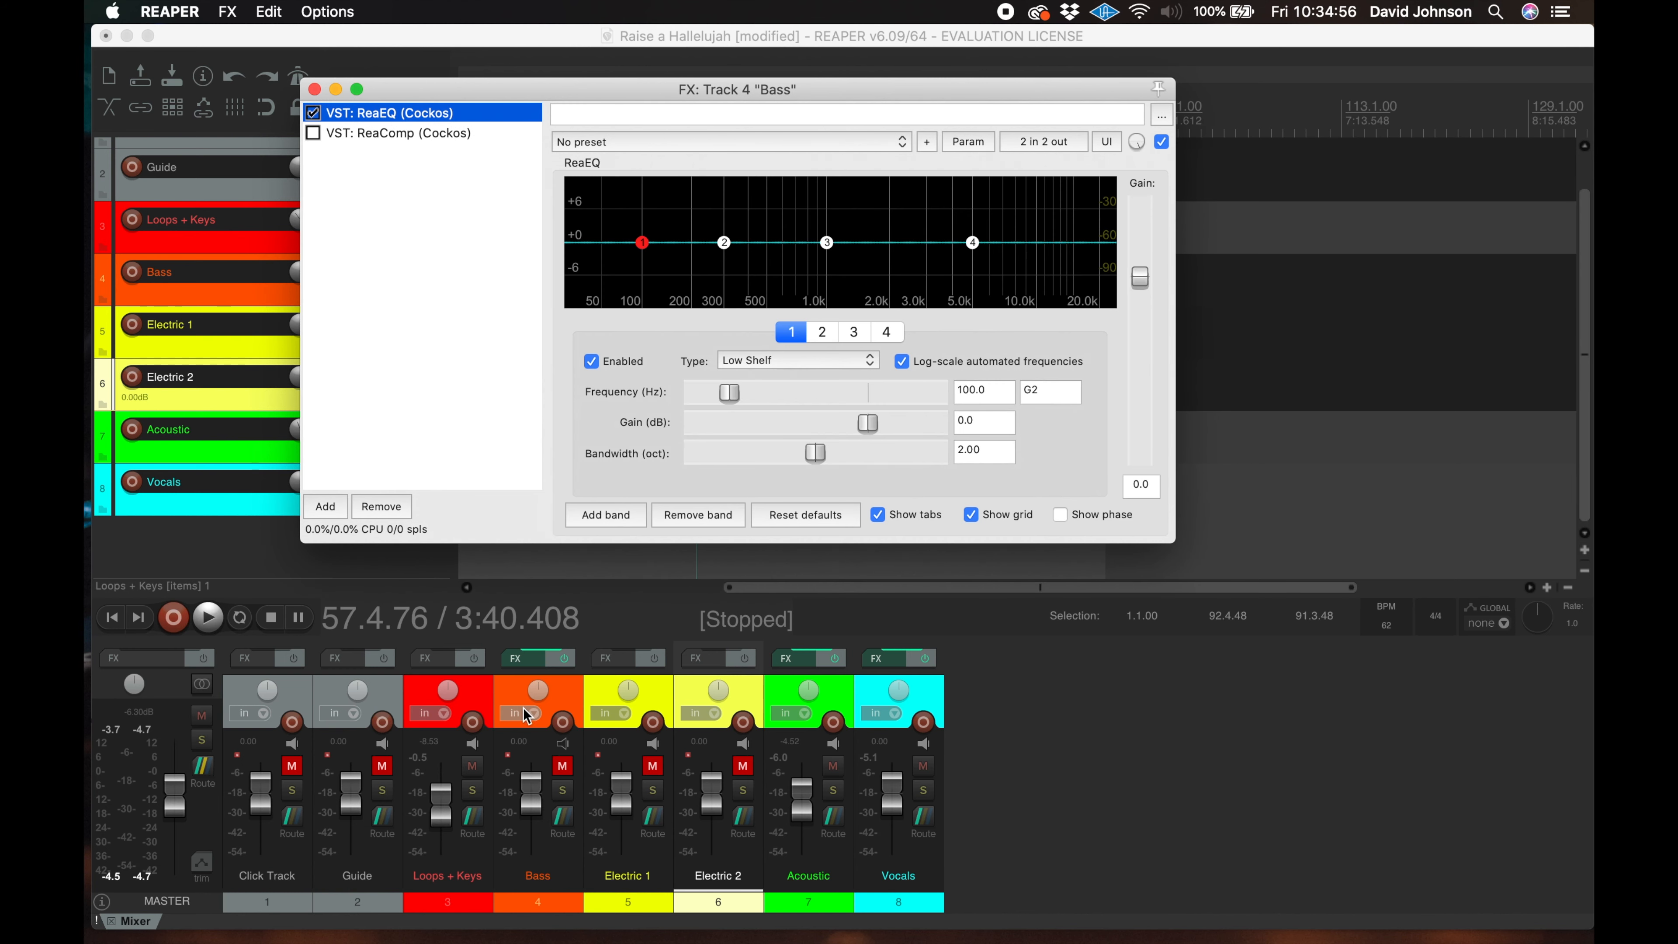
Unmute the Bass track and play the section, comparing the bass in the mix and soloed
left_click(565, 778)
key("space")
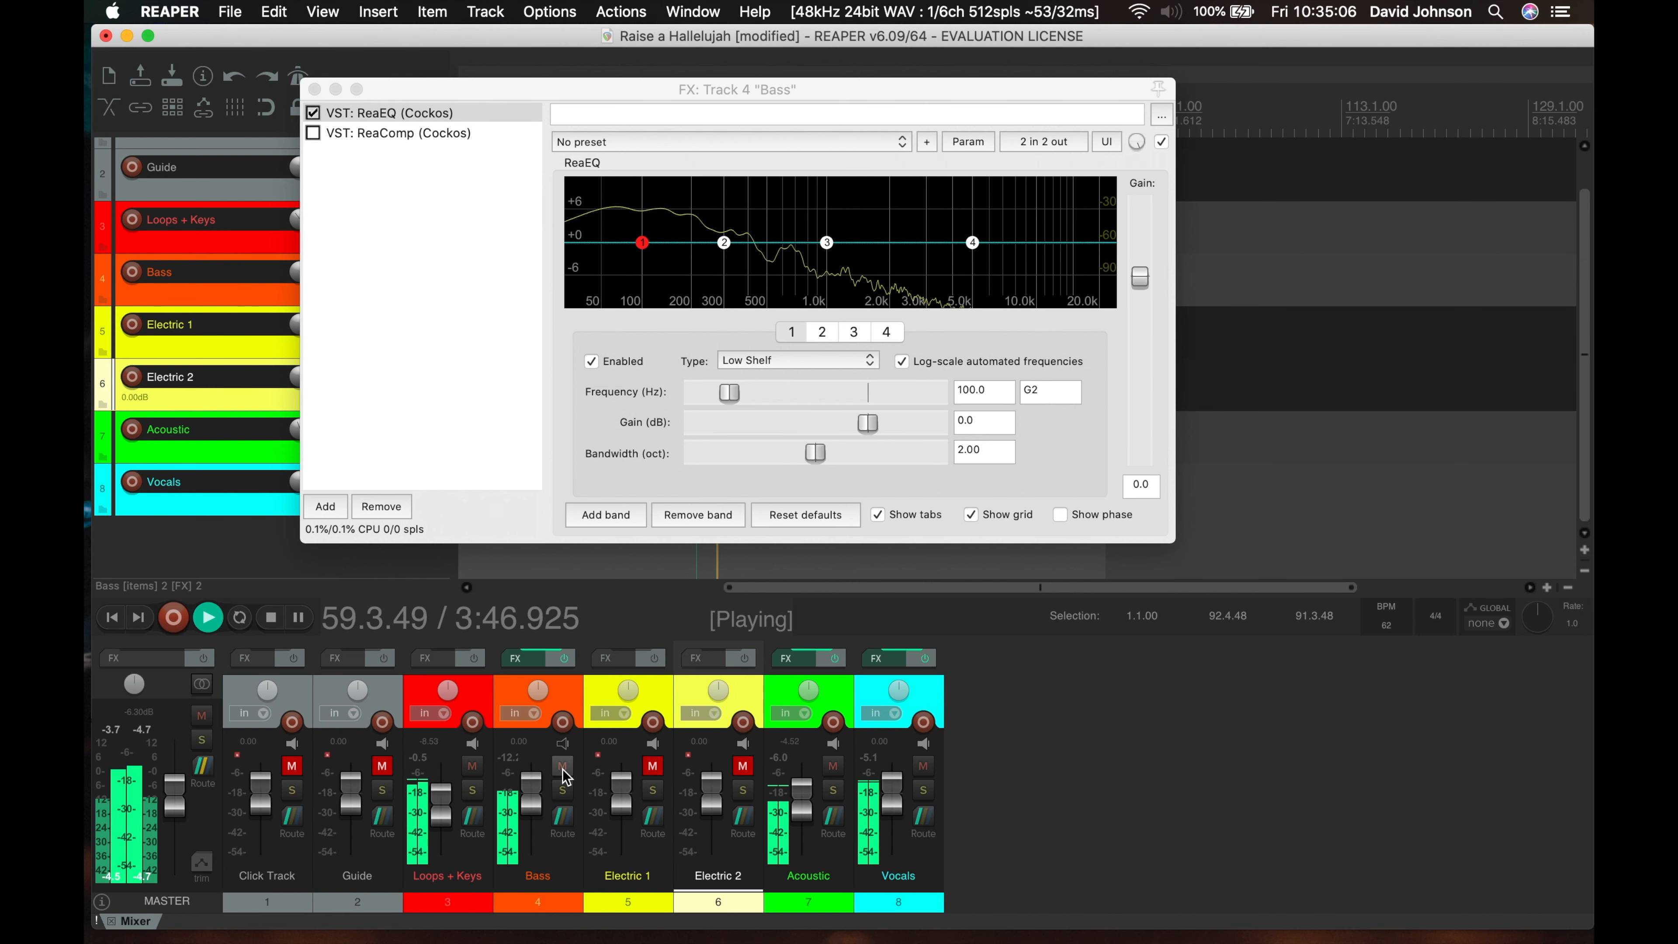
left_click(563, 790)
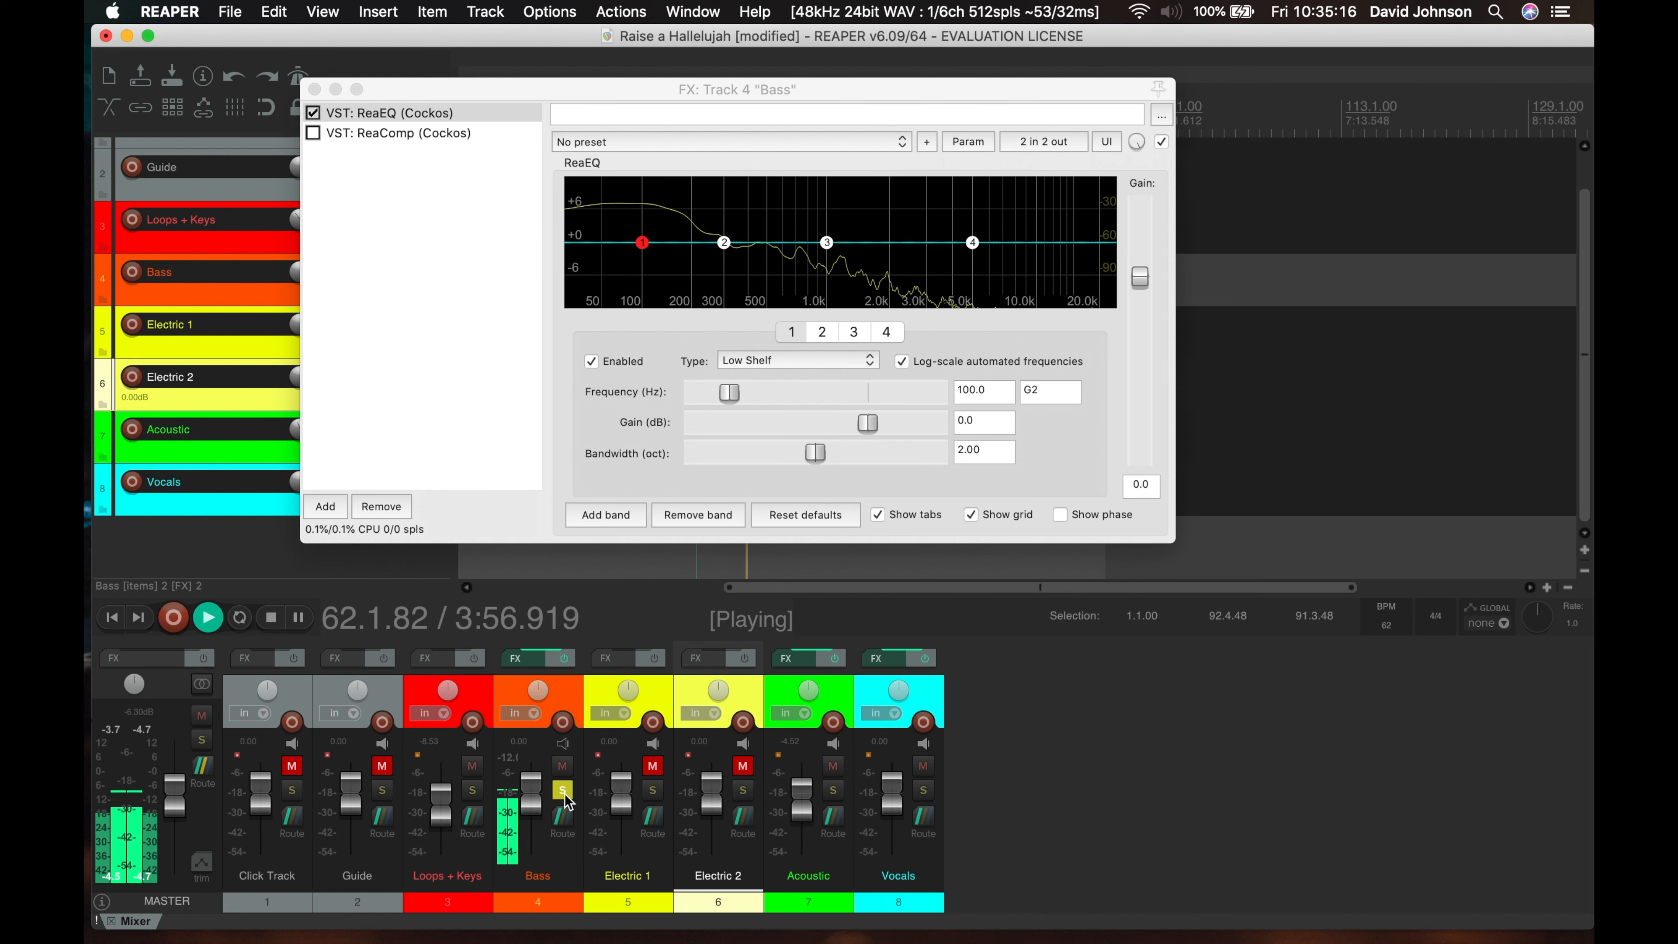
left_click(563, 790)
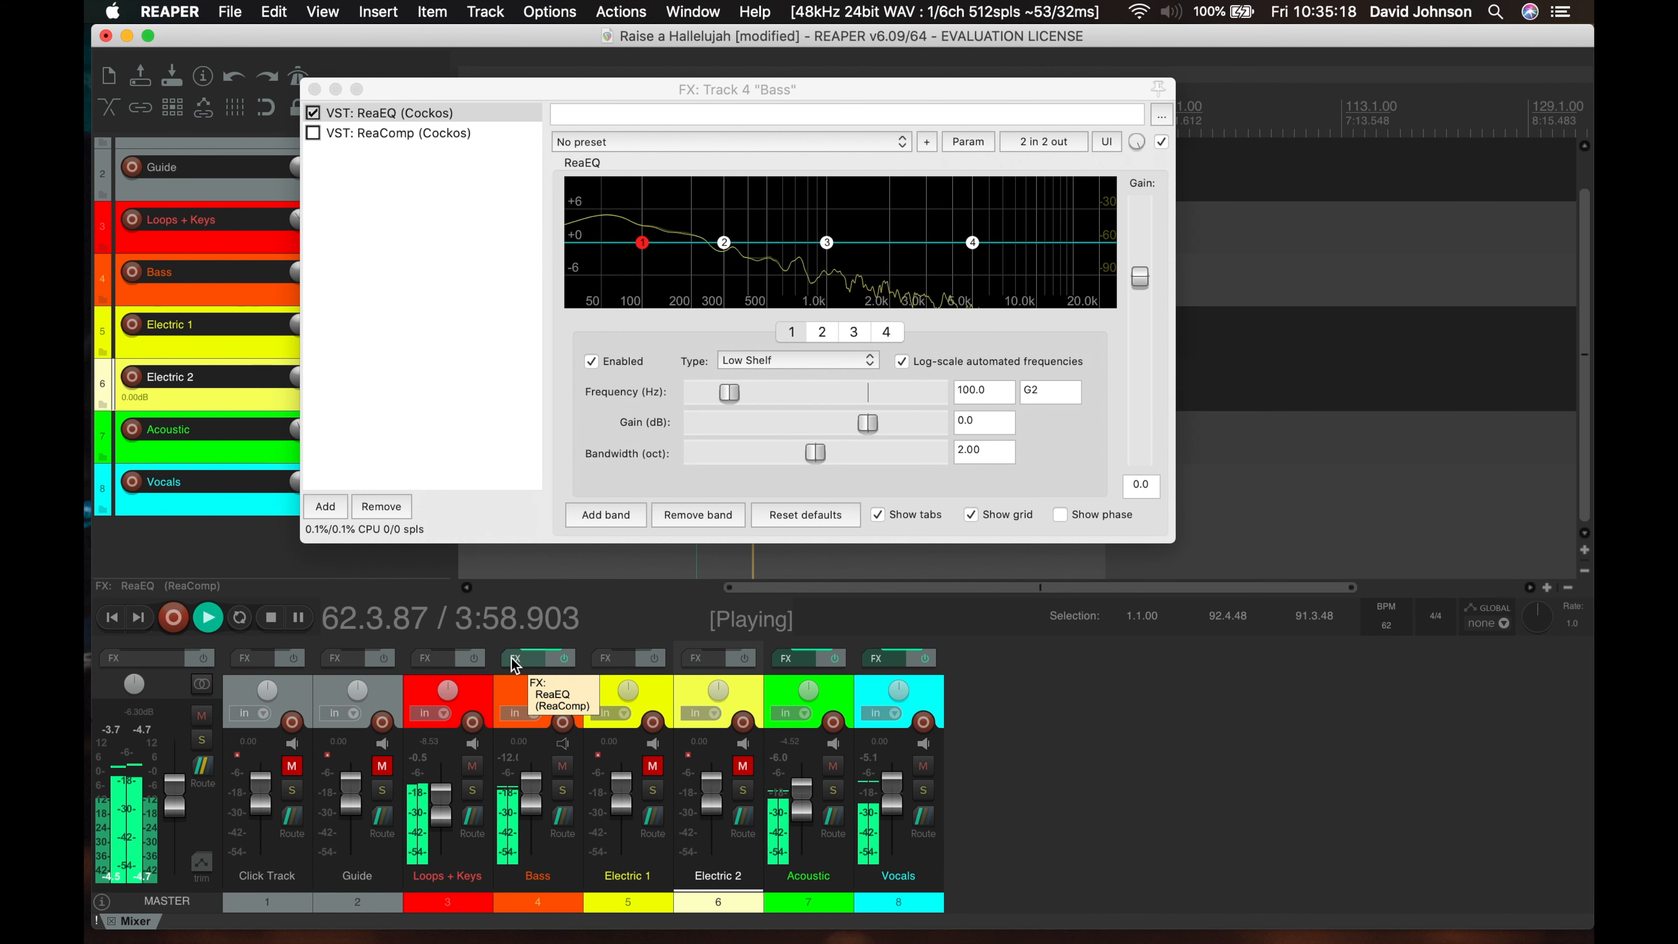
key("space")
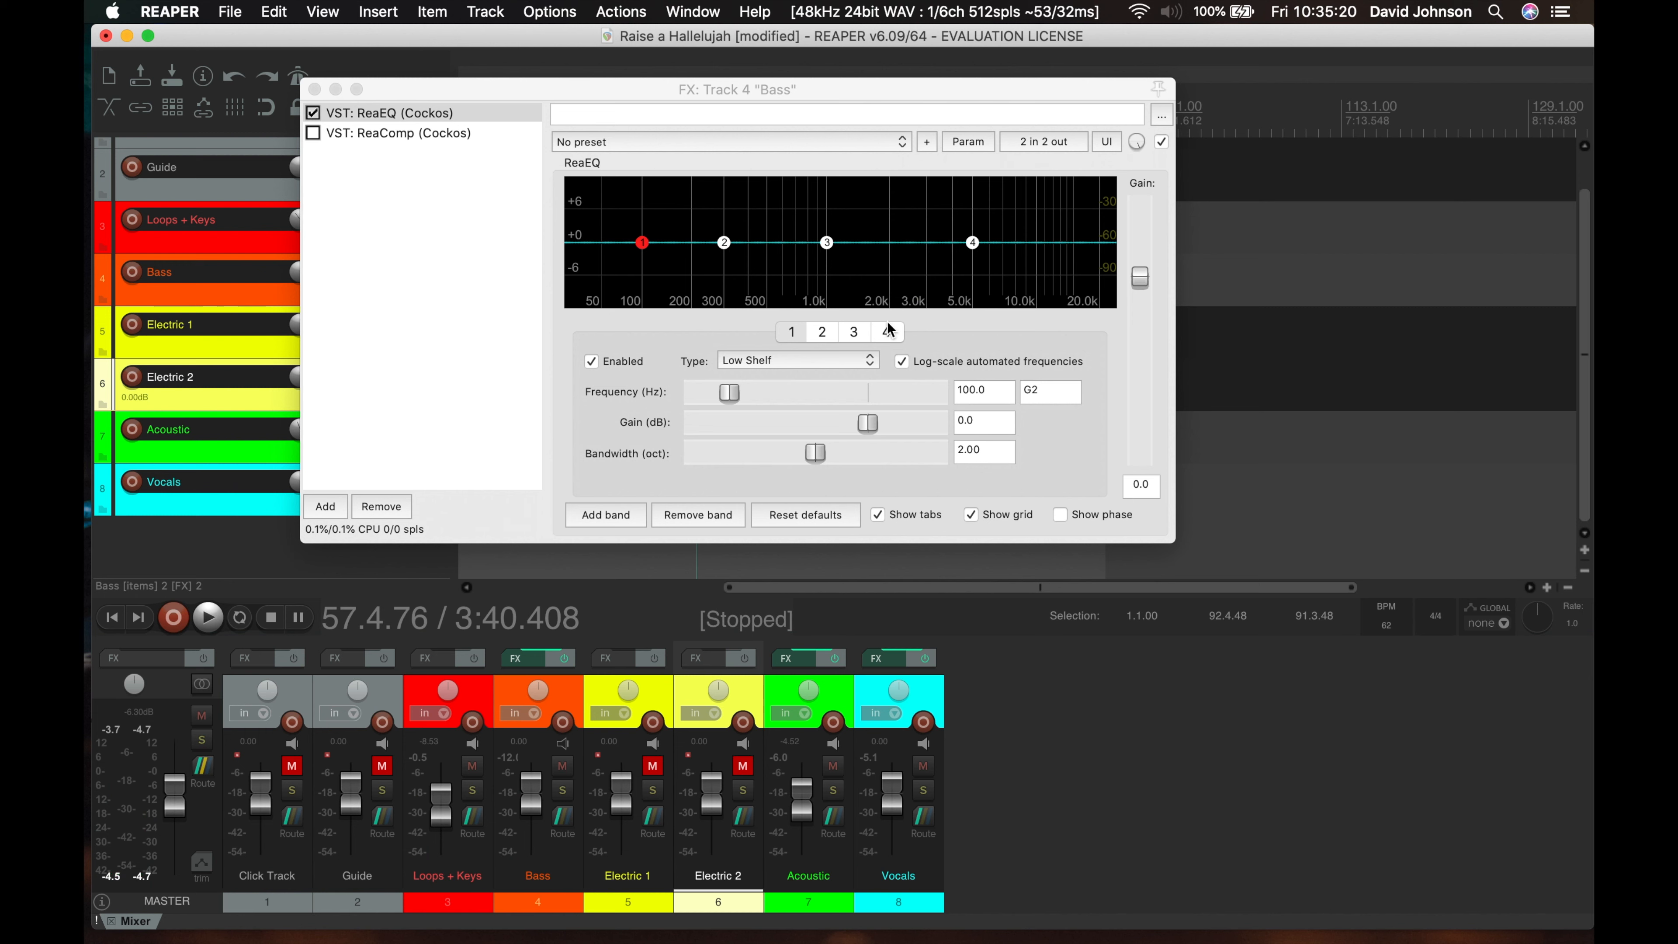
Solo the Bass track and set band 1 of its ReaEQ to a High Pass filter at about 49 Hz during playback
left_click(564, 791)
key("space")
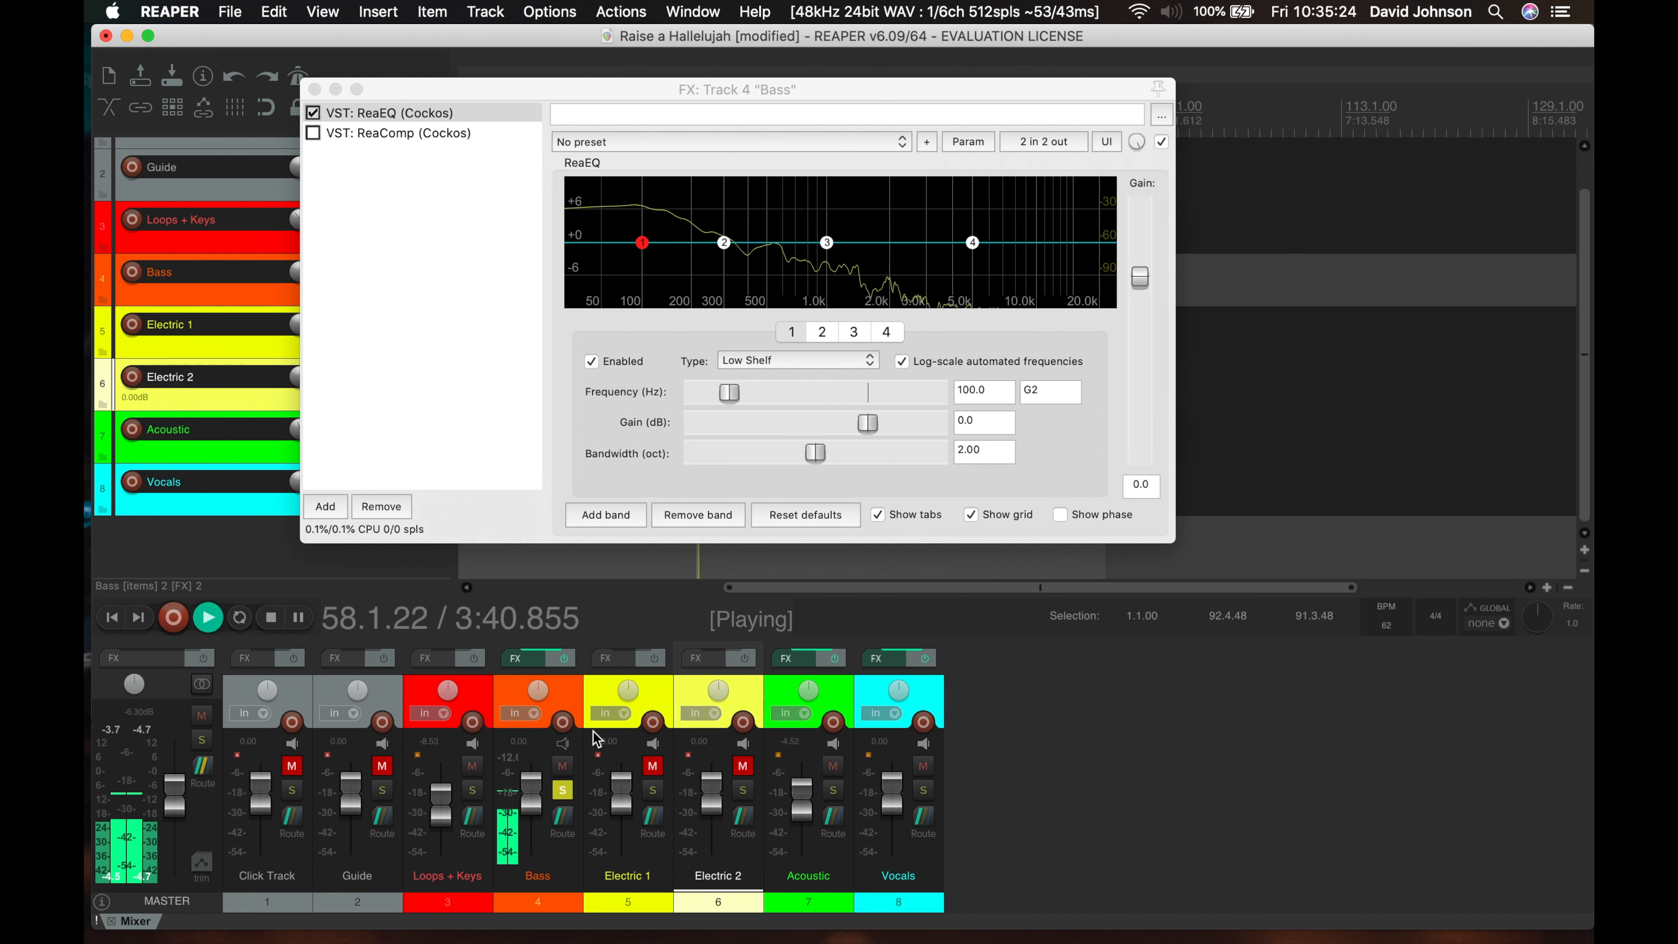
left_click(753, 360)
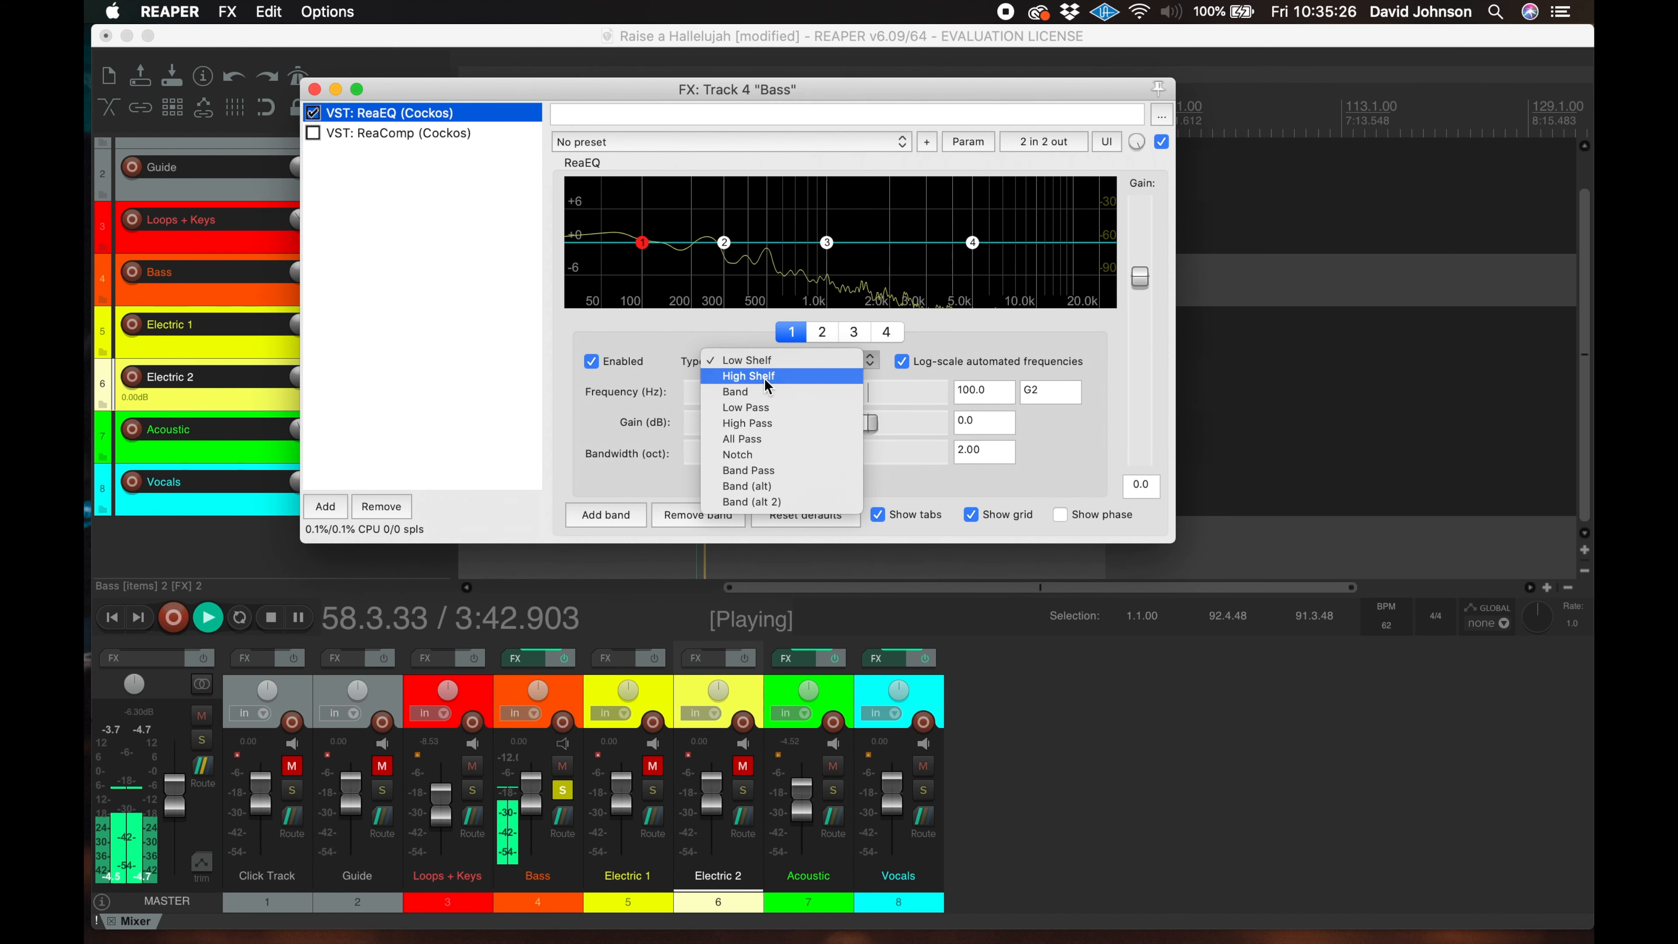
left_click(760, 423)
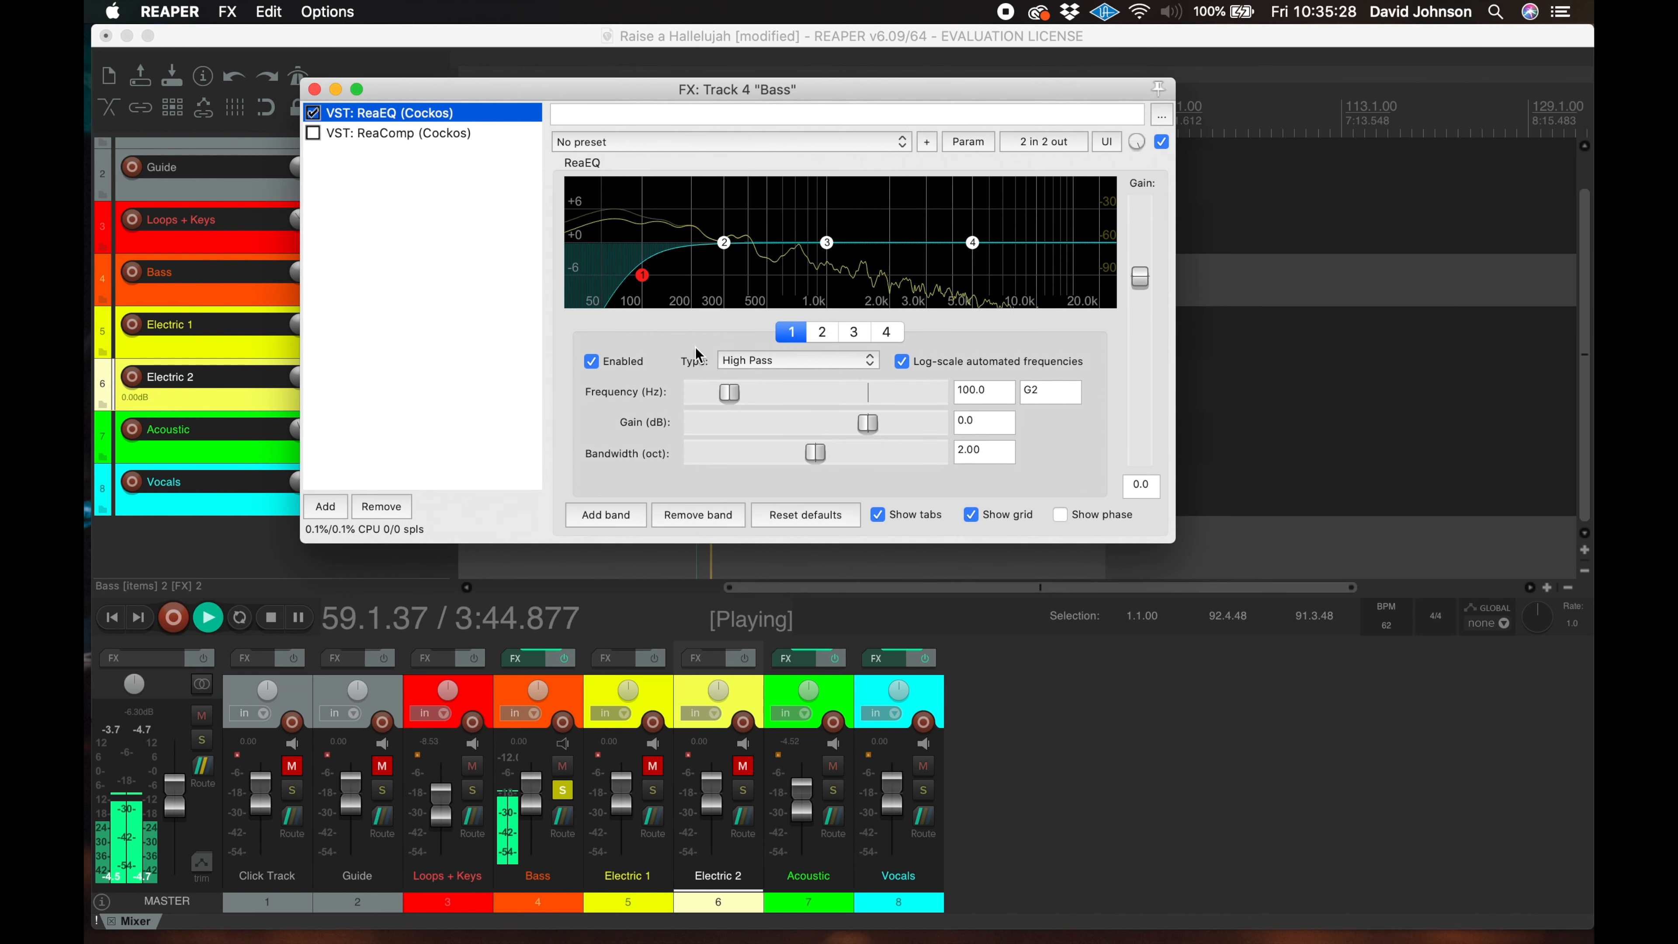
left_click_drag(732, 395, 714, 399)
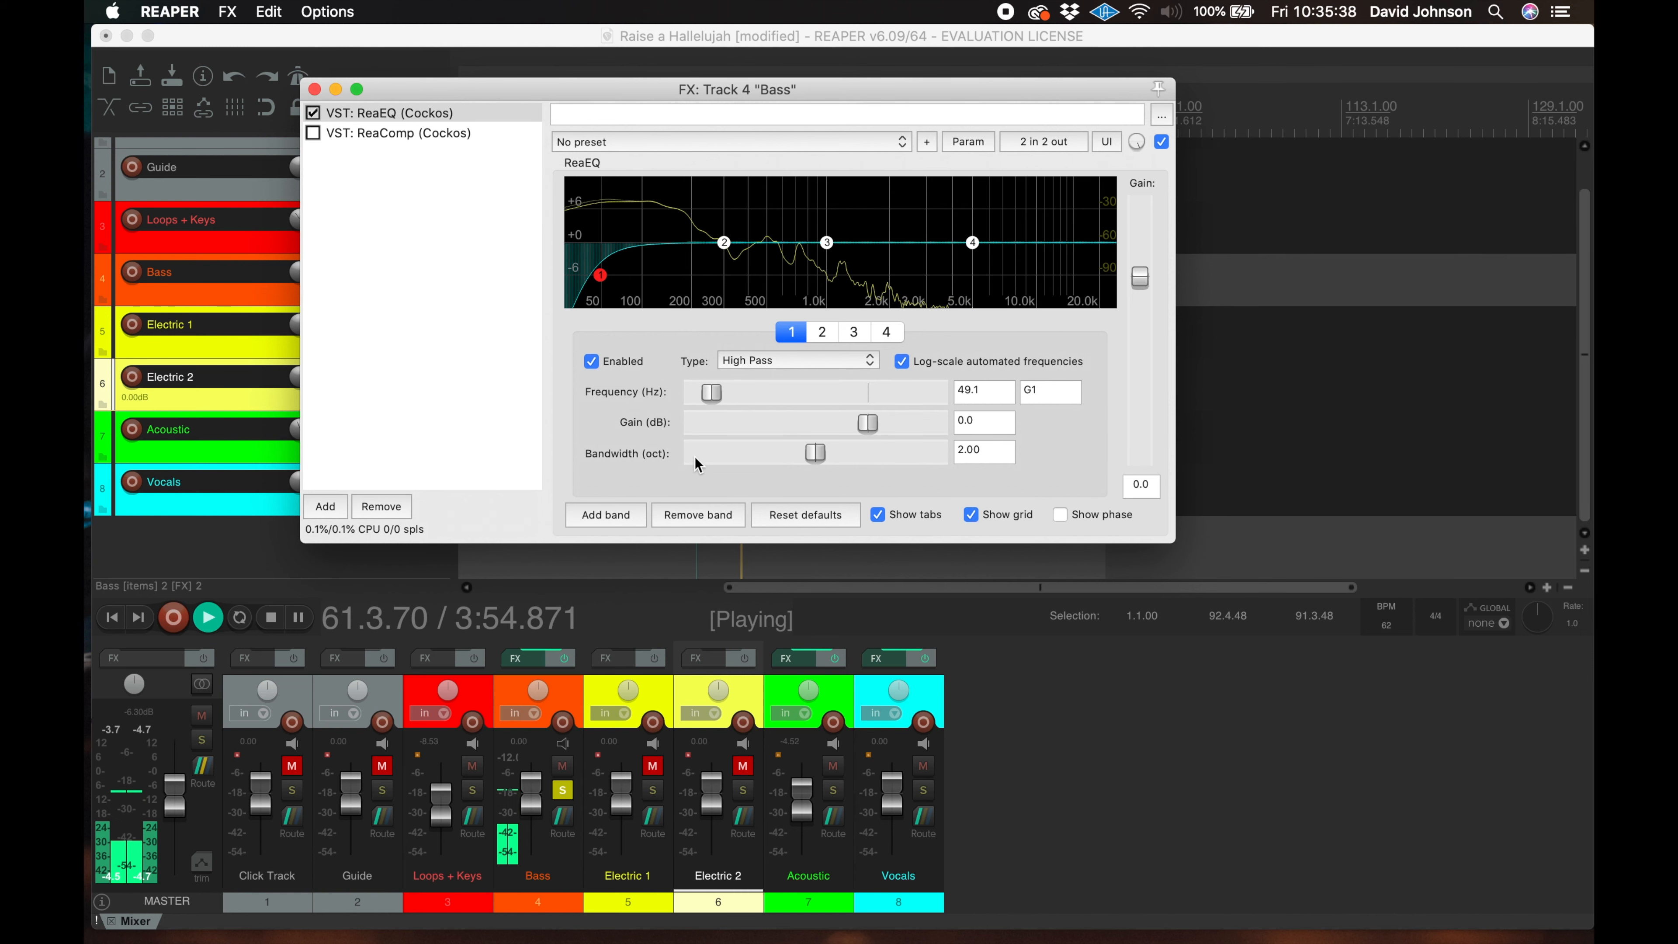
Boost band 2 of the Bass ReaEQ by 6.4 dB at about 113 Hz with a 0.89-octave bandwidth, then stop playback
left_click(822, 333)
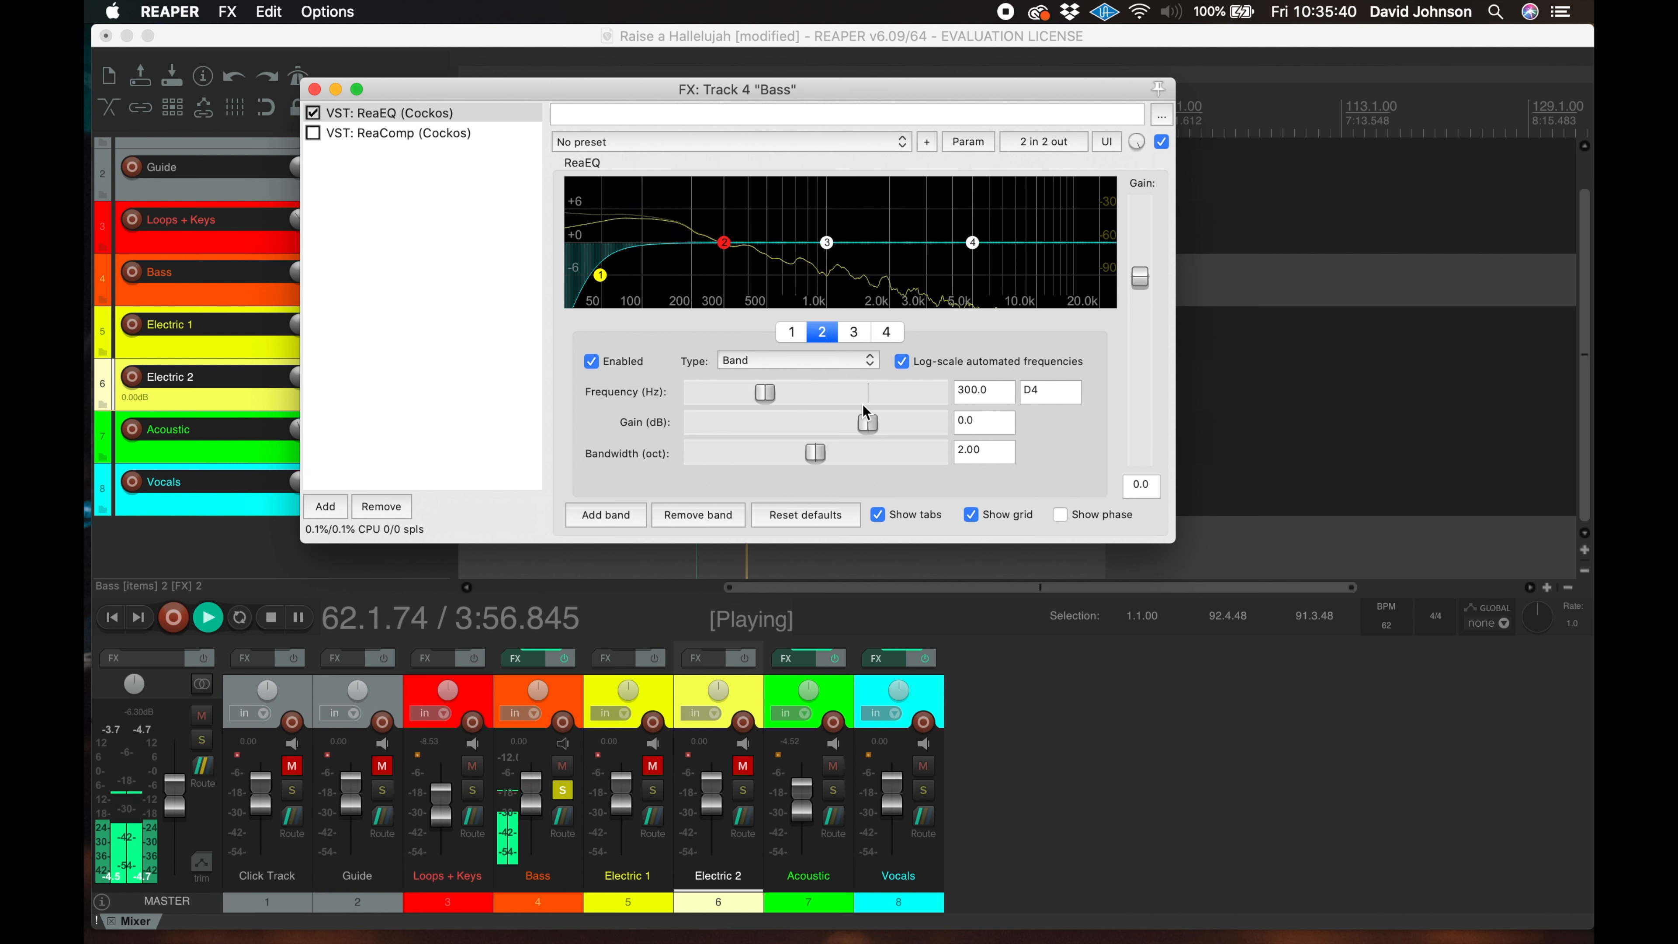
left_click_drag(869, 425, 906, 428)
left_click_drag(812, 456, 741, 456)
left_click_drag(767, 392, 735, 399)
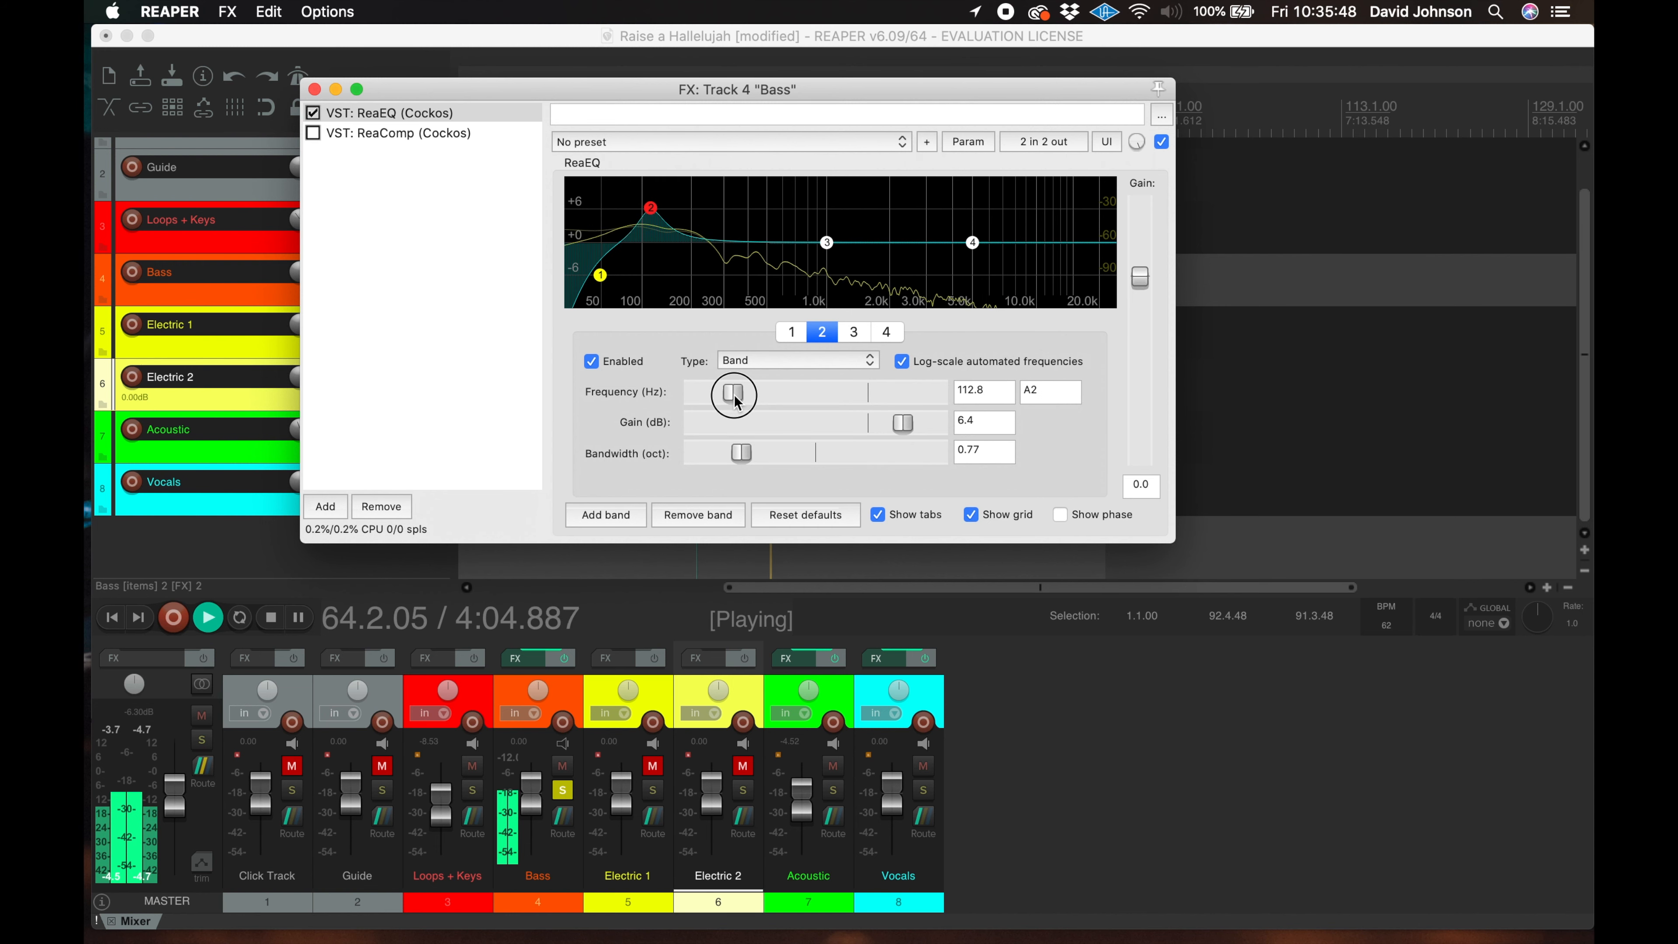
key("space")
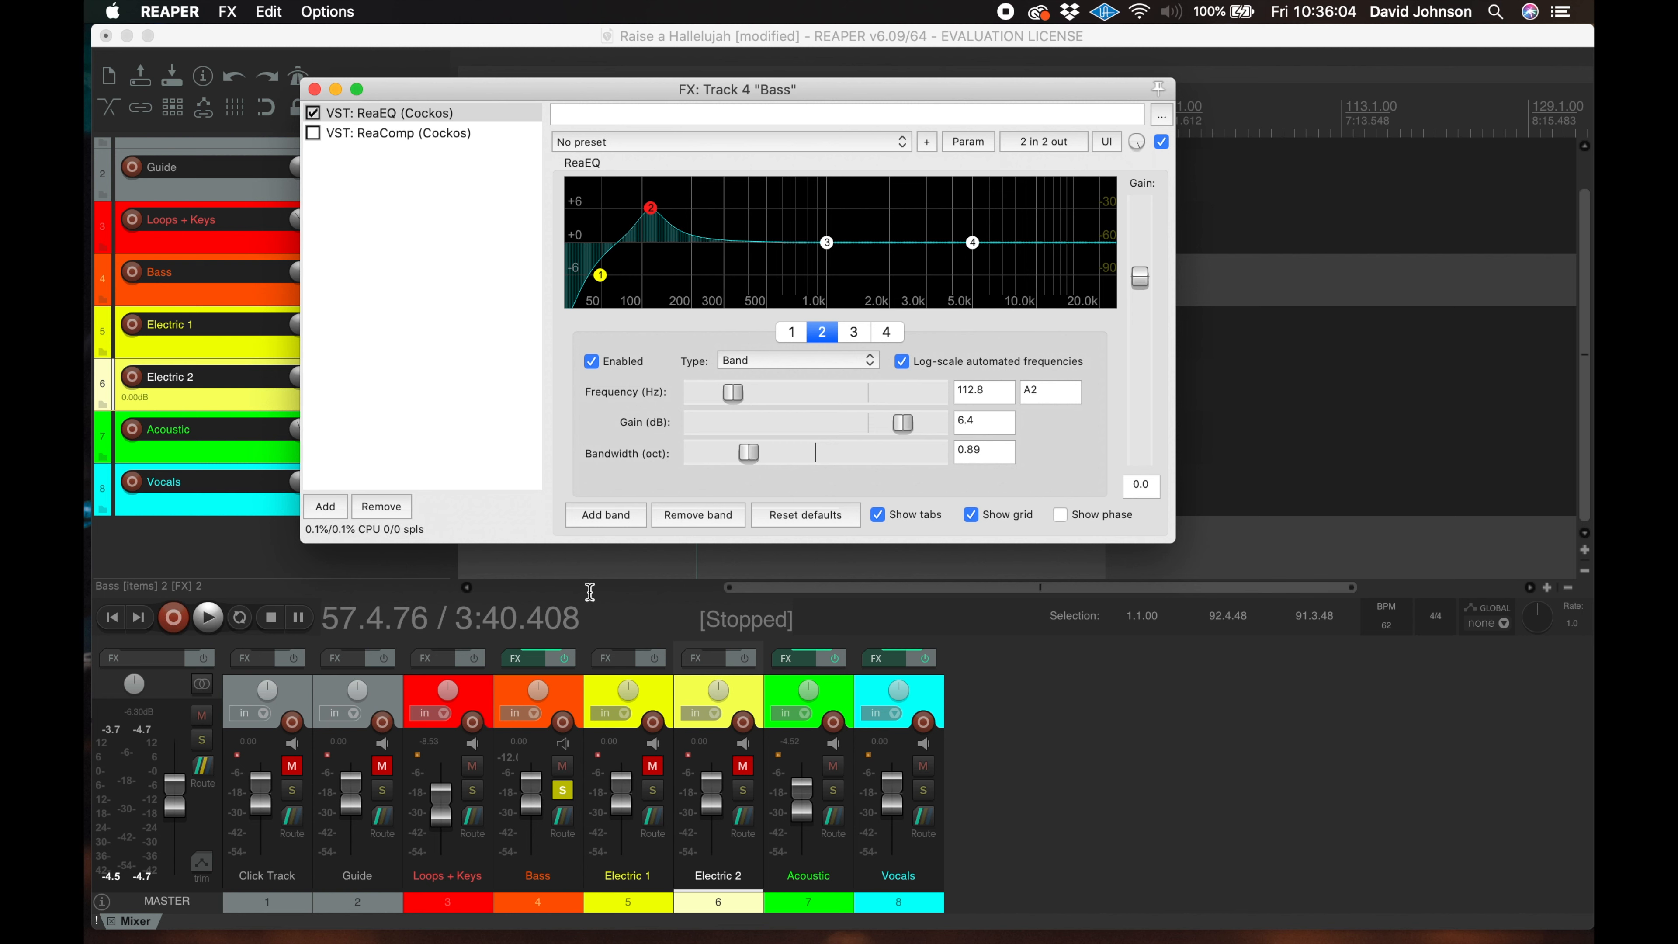
Sweep band 3 with a 12 dB boost during playback, then cut it by 4 dB at about 501 Hz with a 0.97-octave bandwidth
left_click(854, 333)
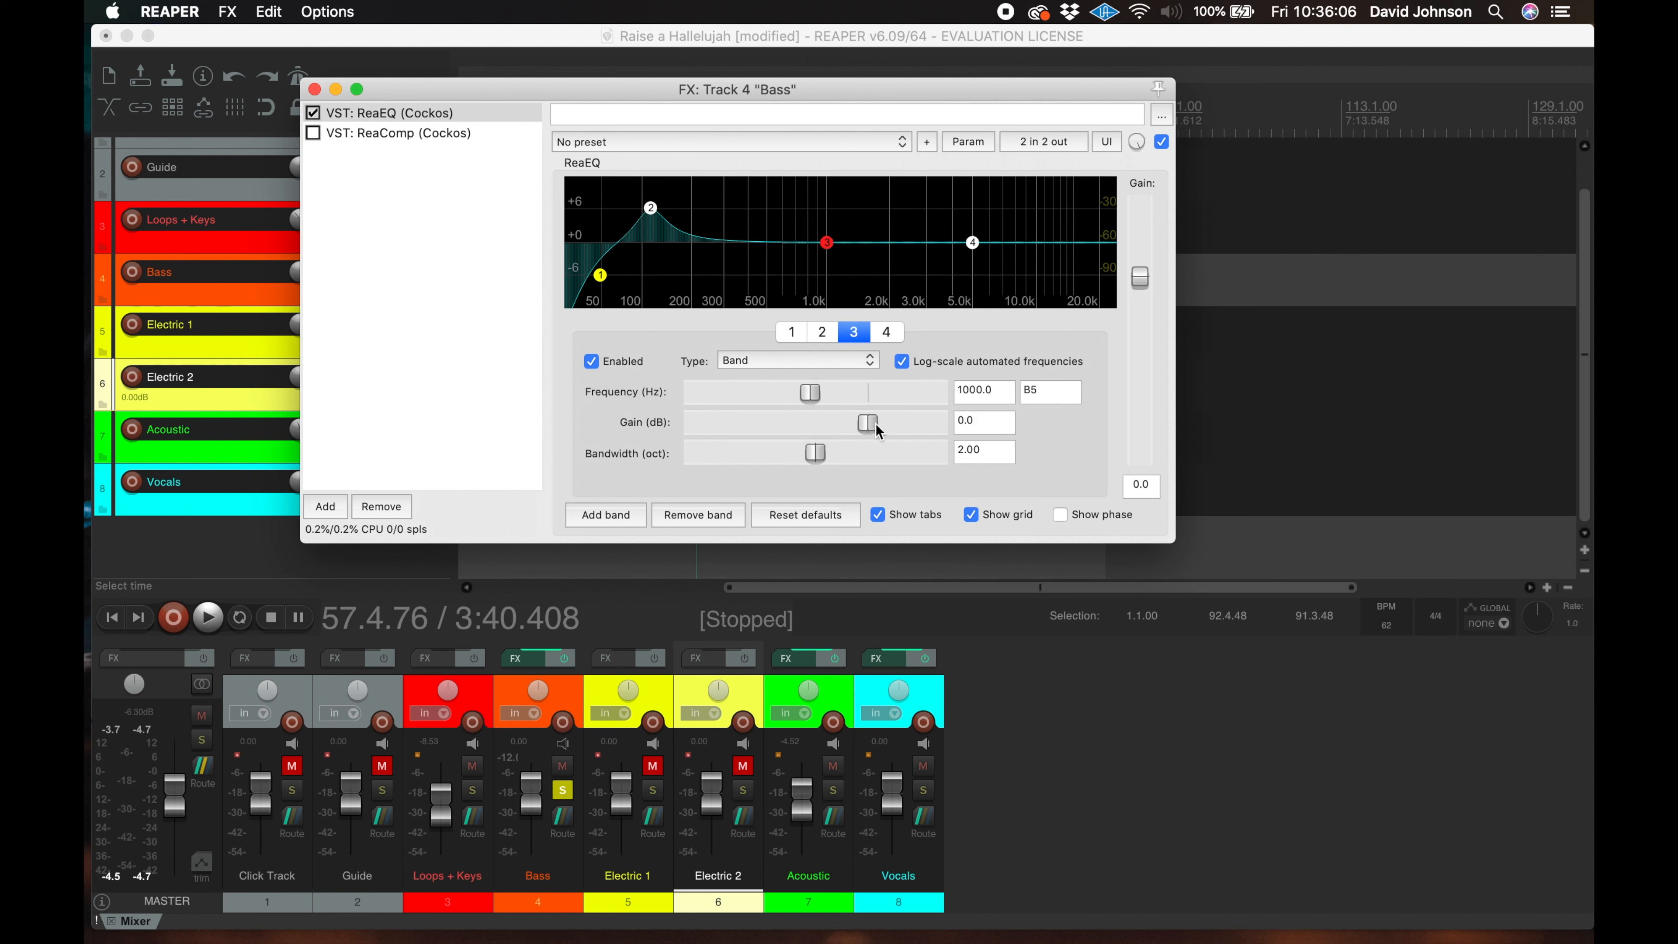
left_click_drag(799, 461, 767, 464)
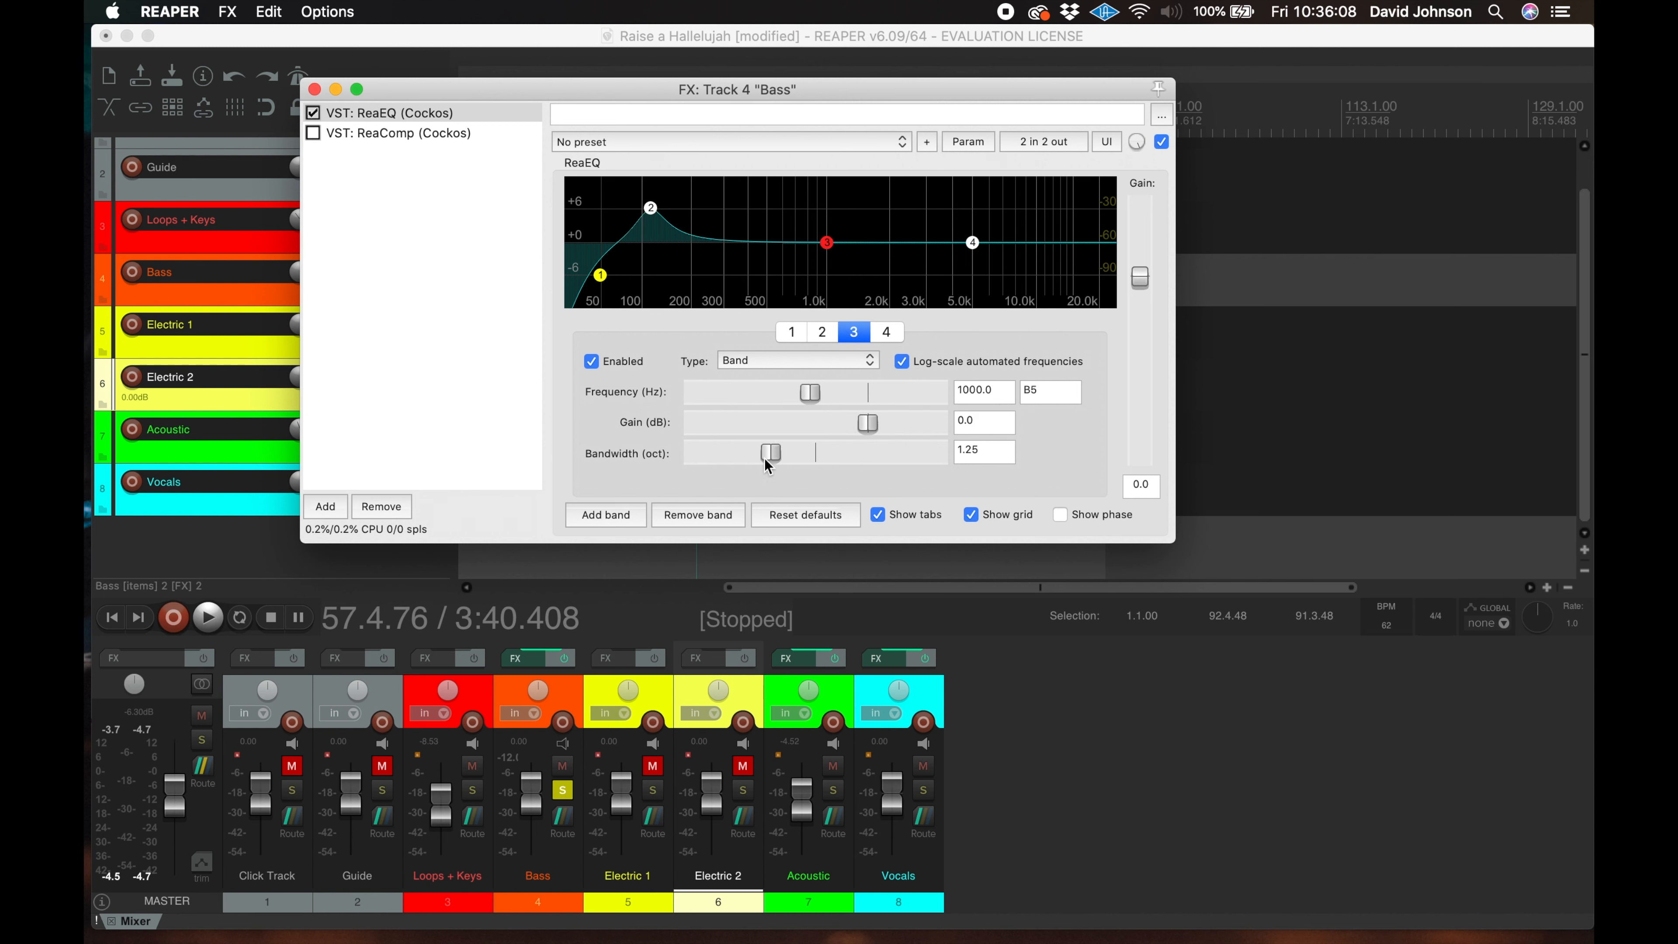
left_click_drag(871, 423, 951, 436)
key("space")
left_click(810, 395)
left_click_drag(810, 398, 786, 401)
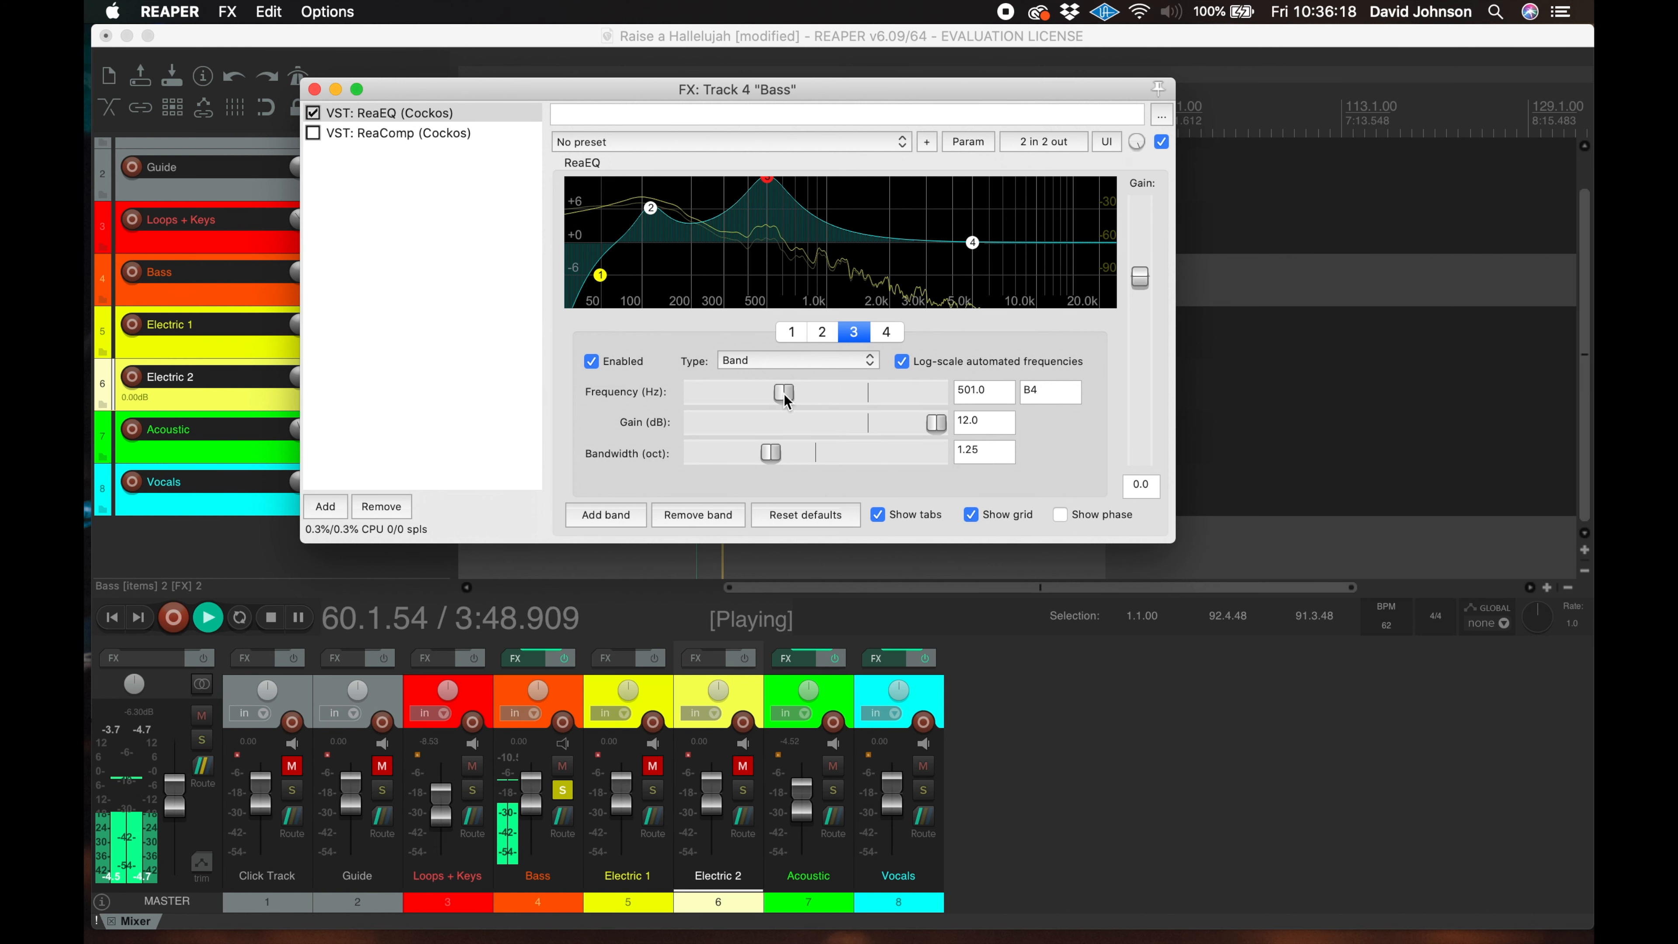
left_click_drag(911, 427, 753, 452)
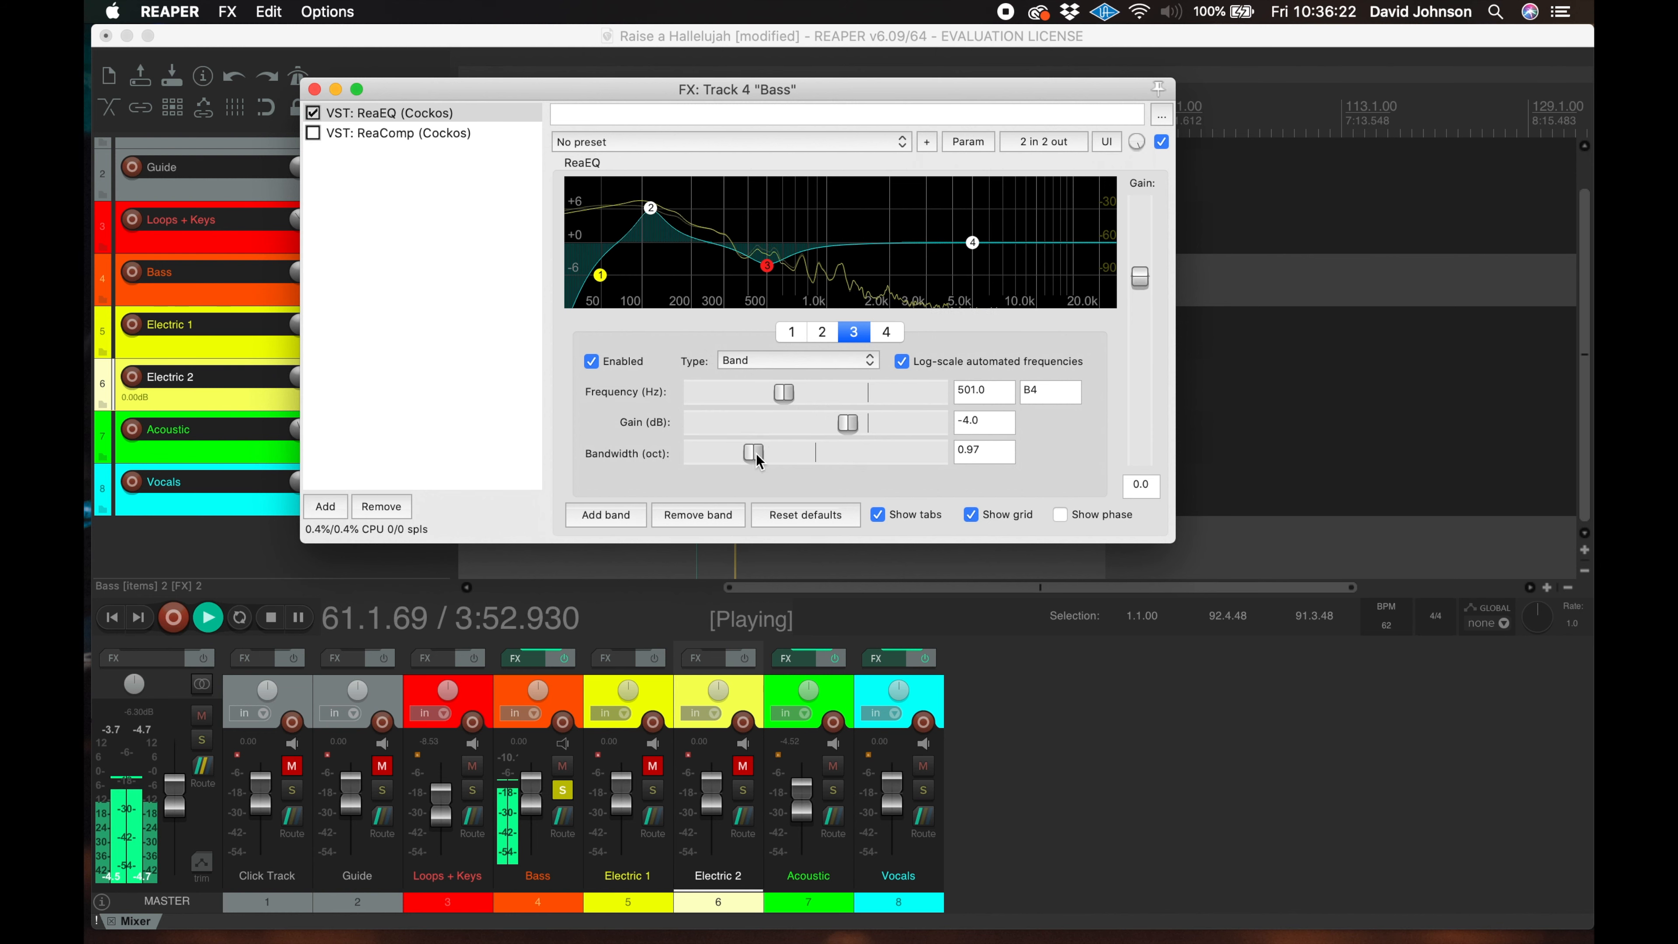
Reduce band 2's gain to 4.4 dB and set band 3 to about 391 Hz with a 2.03-octave bandwidth
left_click(822, 331)
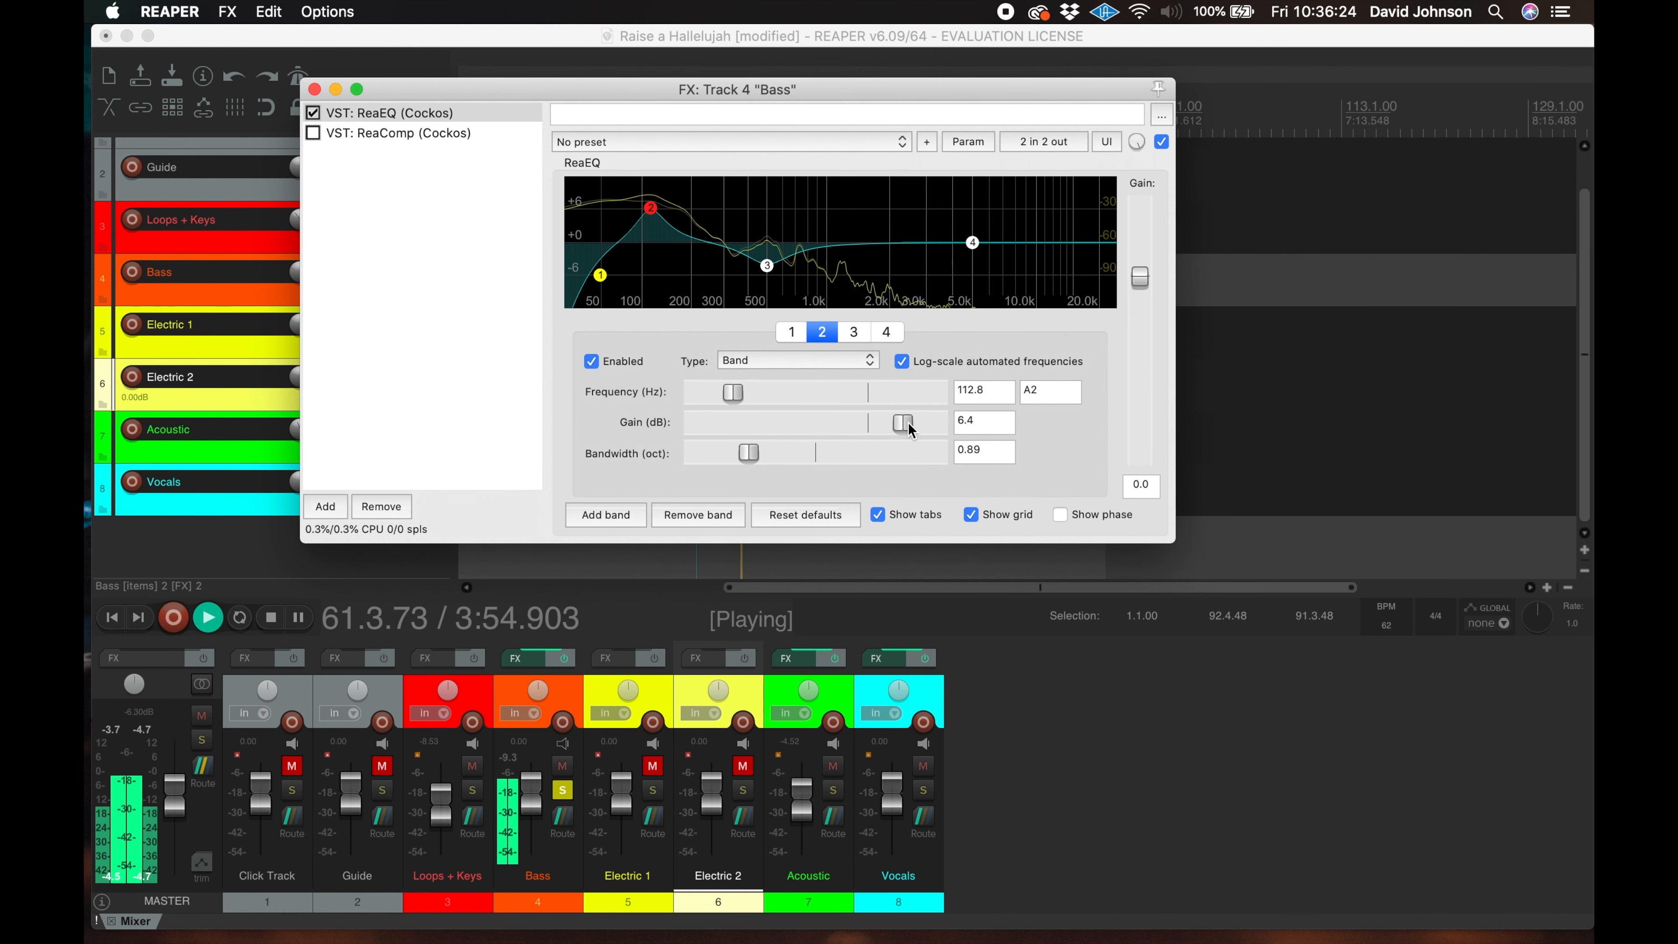
left_click_drag(910, 428, 893, 428)
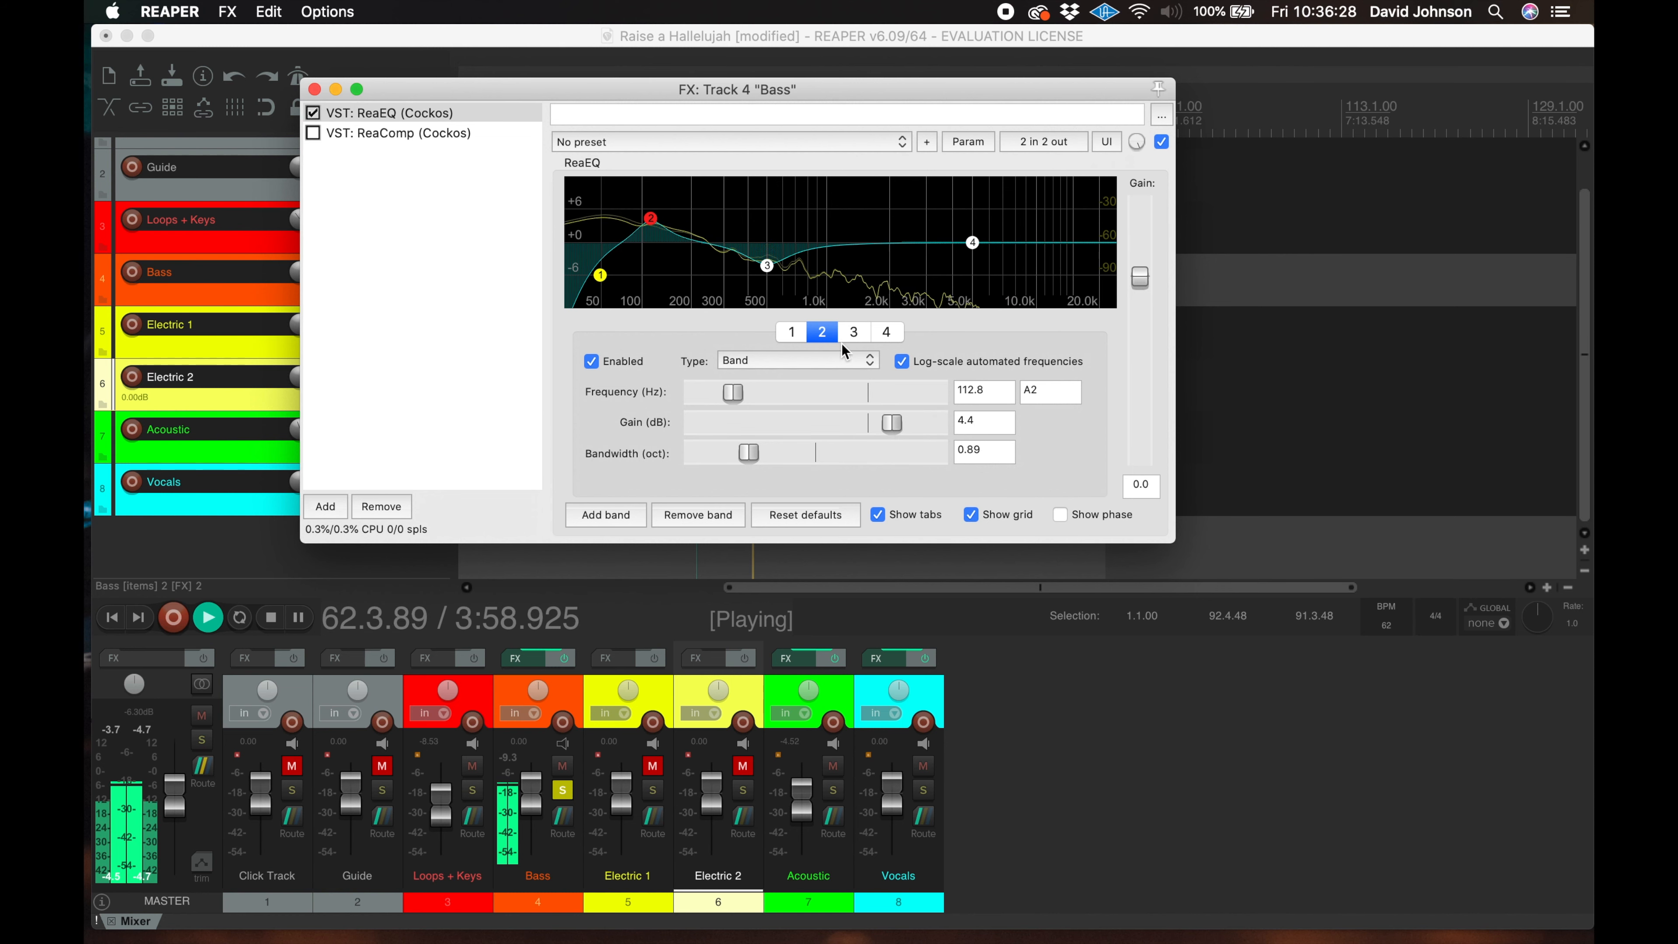
left_click(852, 332)
left_click_drag(783, 394, 776, 396)
left_click_drag(753, 453, 817, 454)
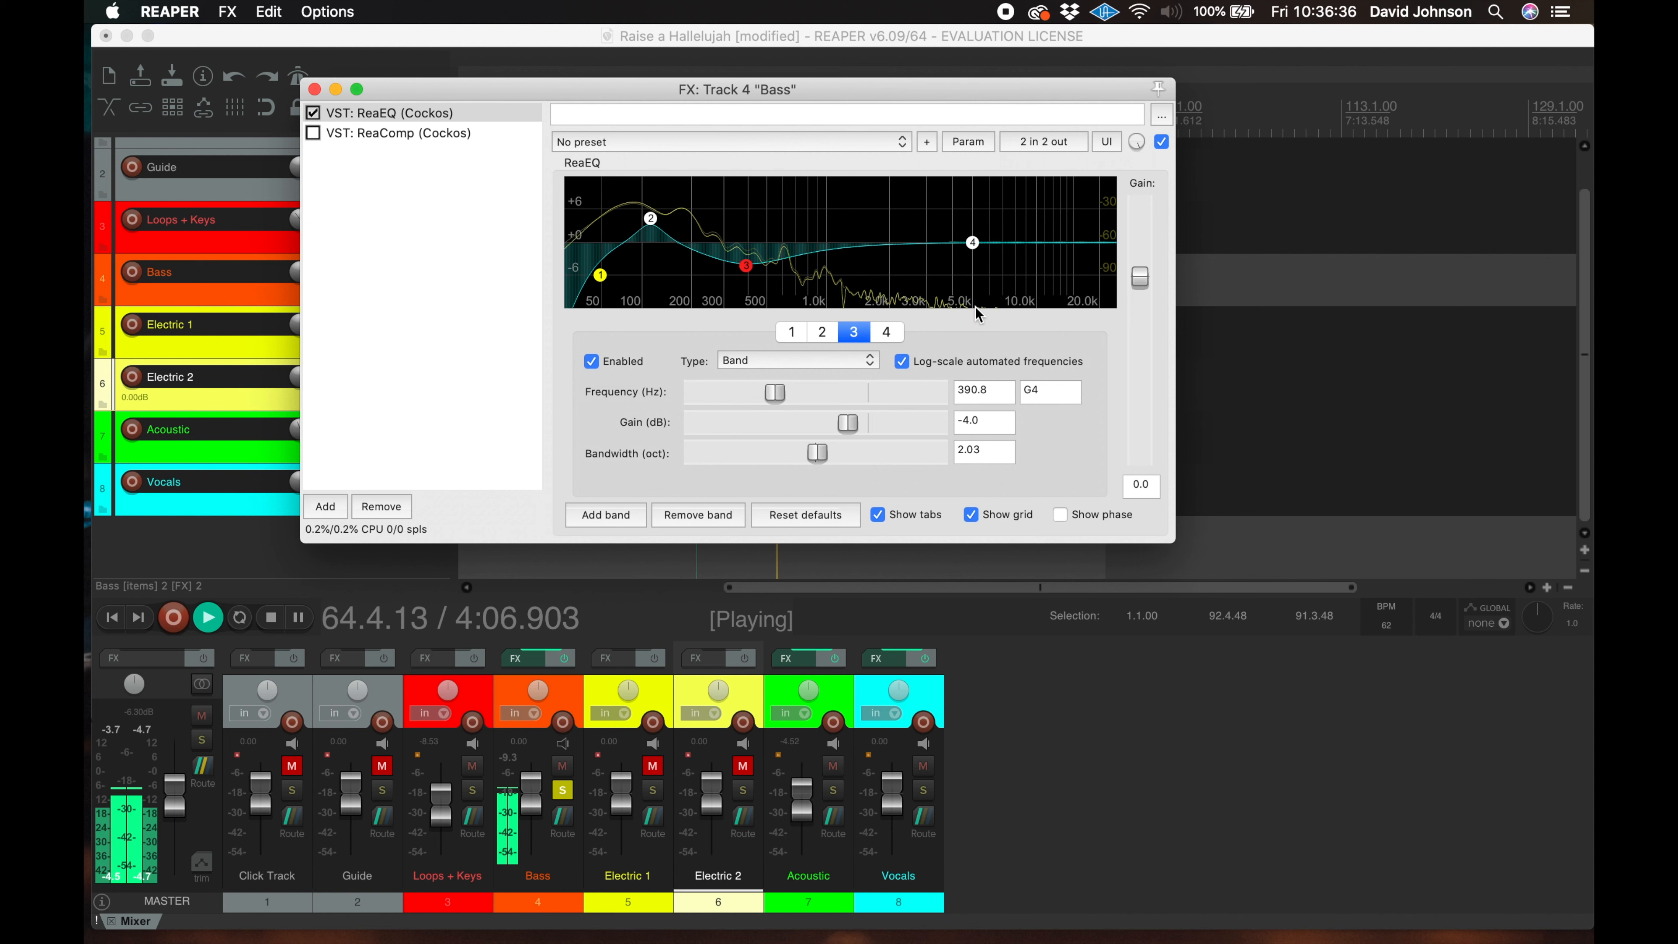
Change band 4 to the Band type and boost it 12 dB at about 1477 Hz with a 1.54-octave bandwidth during playback
left_click(886, 332)
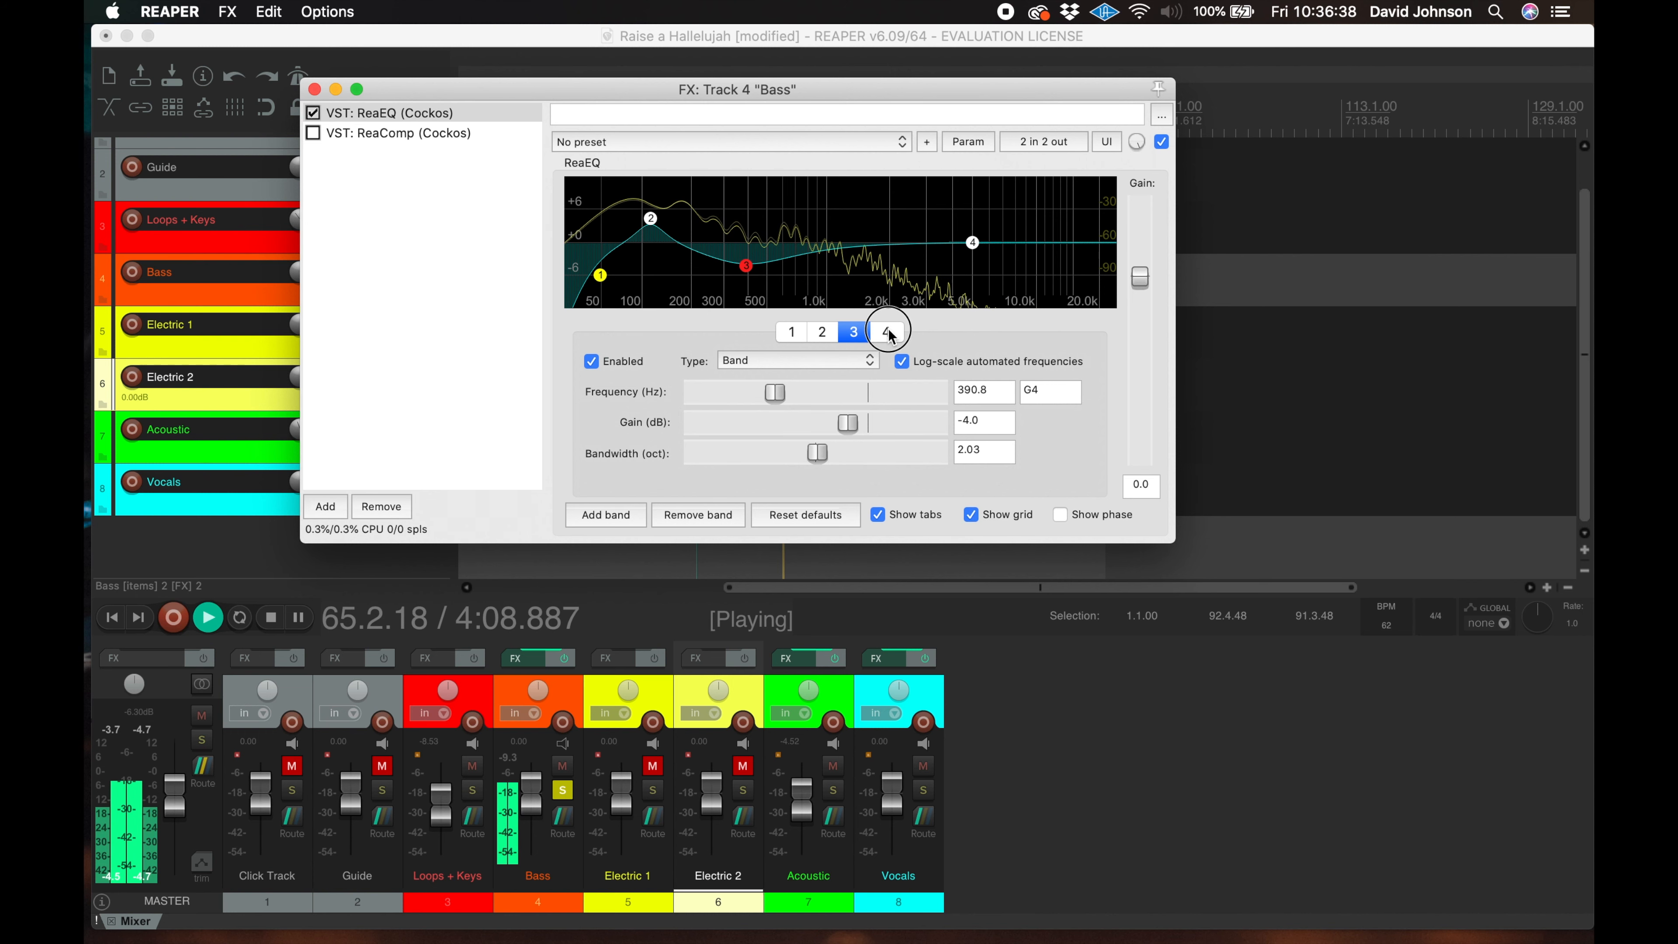
left_click(825, 365)
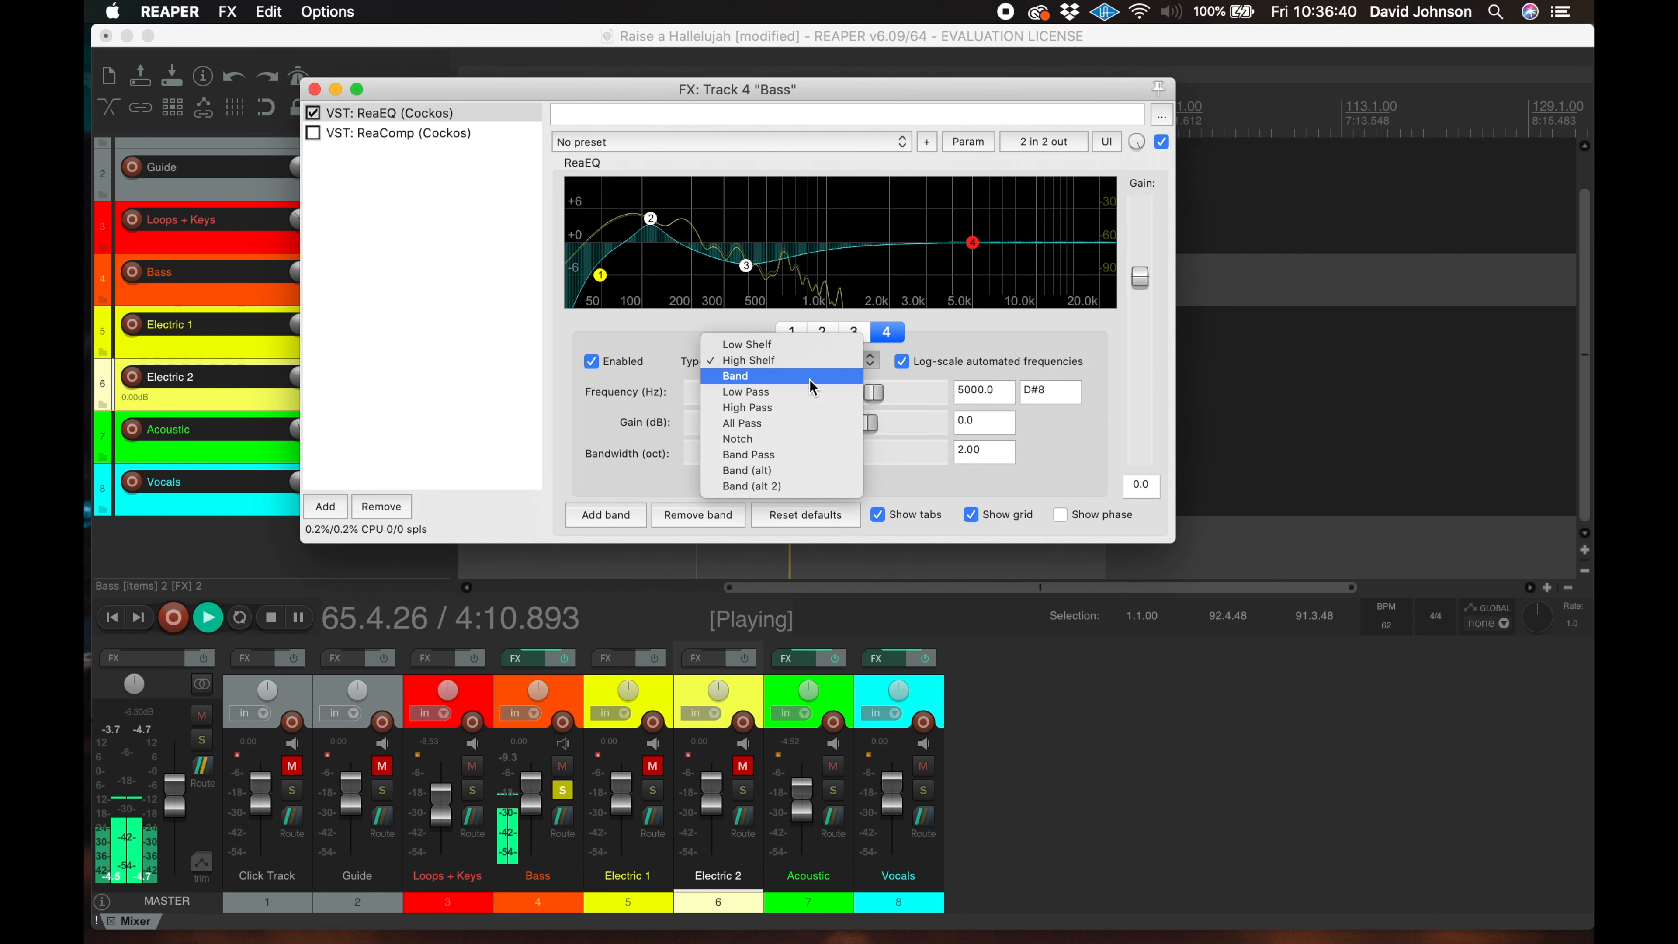
left_click(826, 375)
left_click_drag(697, 90, 722, 403)
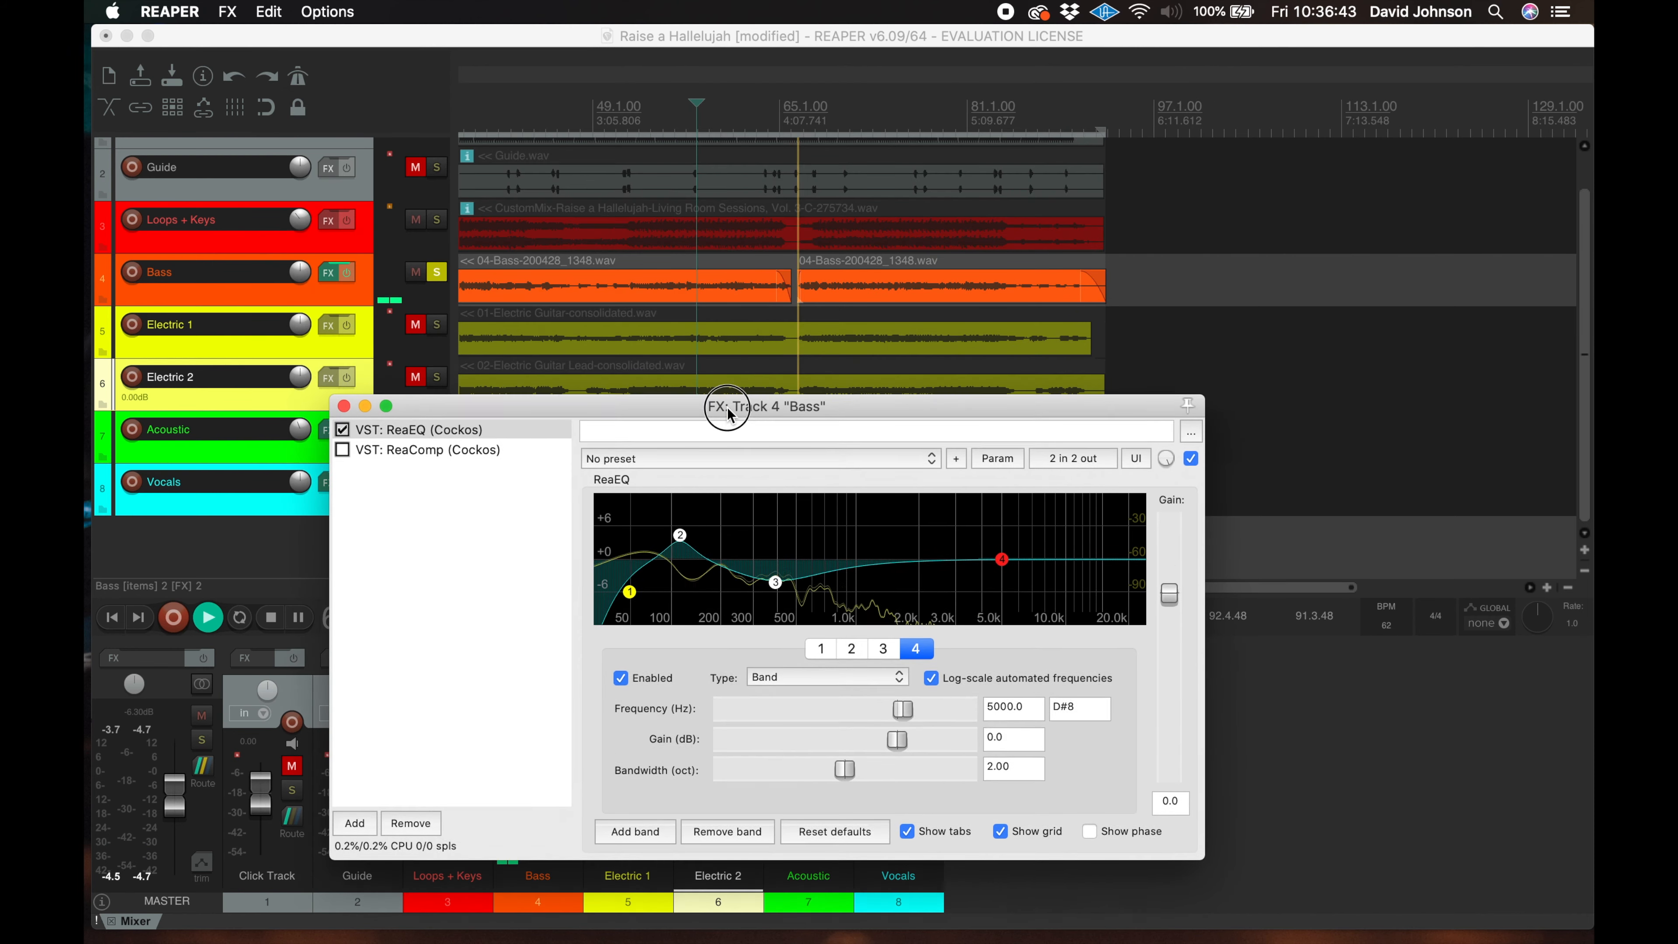
left_click(696, 127)
left_click_drag(817, 406, 800, 179)
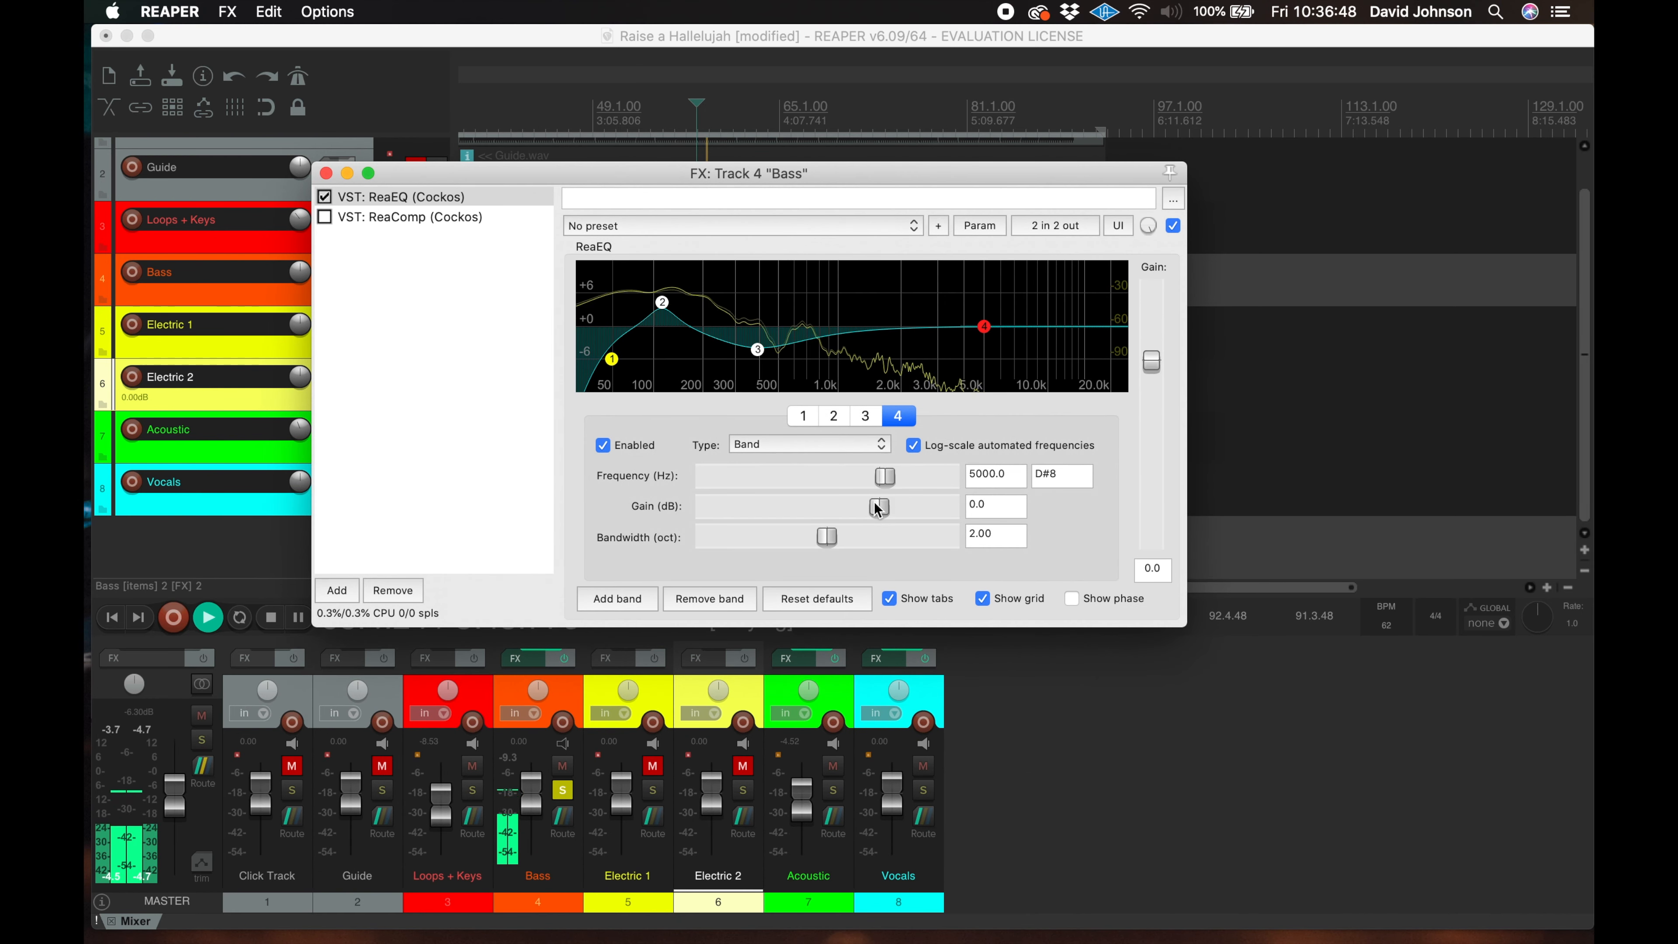
left_click_drag(882, 515, 835, 487)
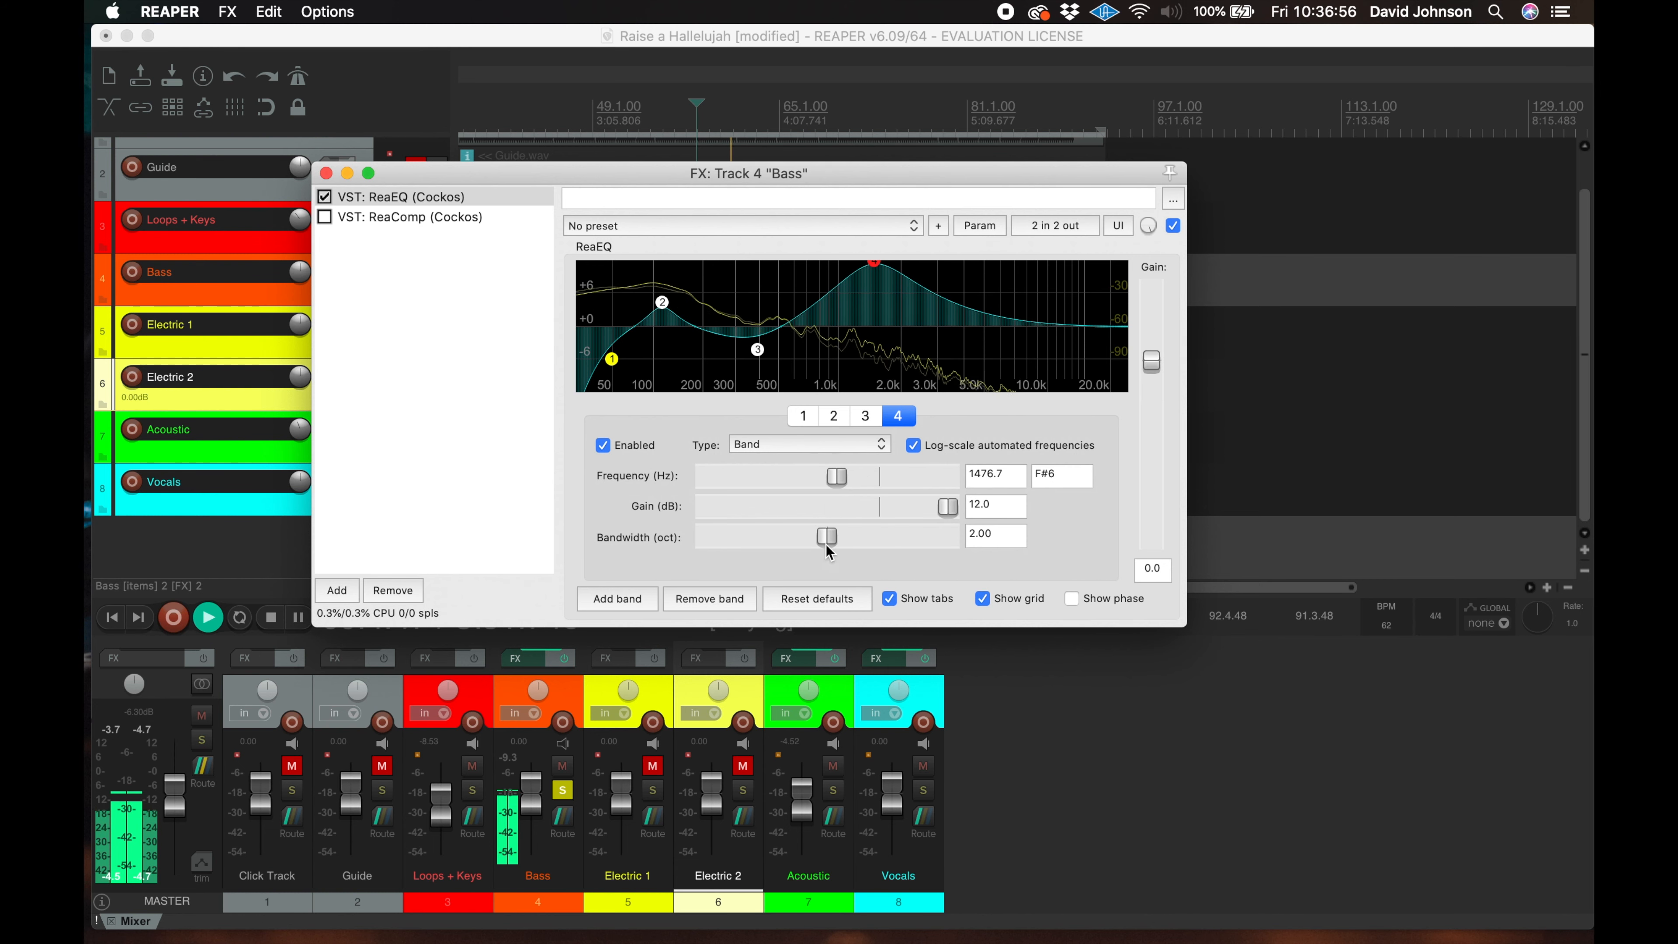
left_click_drag(828, 547, 800, 547)
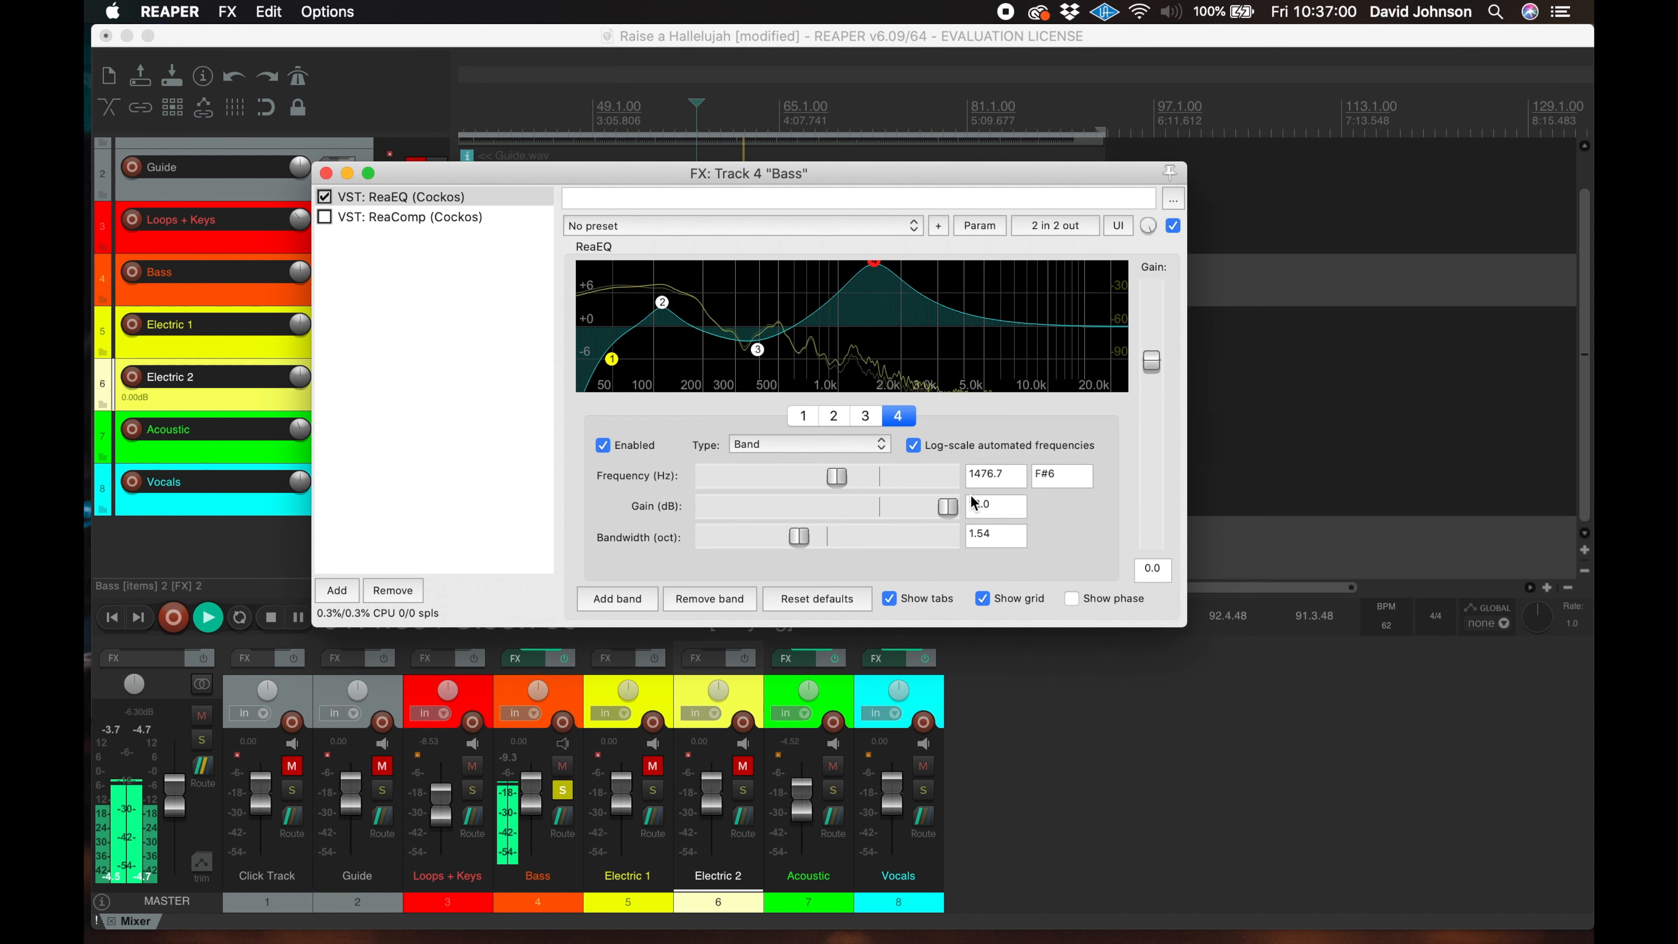
Refine band 4 to about 1297 Hz with a 0.82-octave bandwidth and a gain of 4.1 dB
left_click(837, 478)
left_click_drag(838, 478, 831, 477)
left_click_drag(799, 537, 752, 540)
left_click_drag(947, 506, 907, 512)
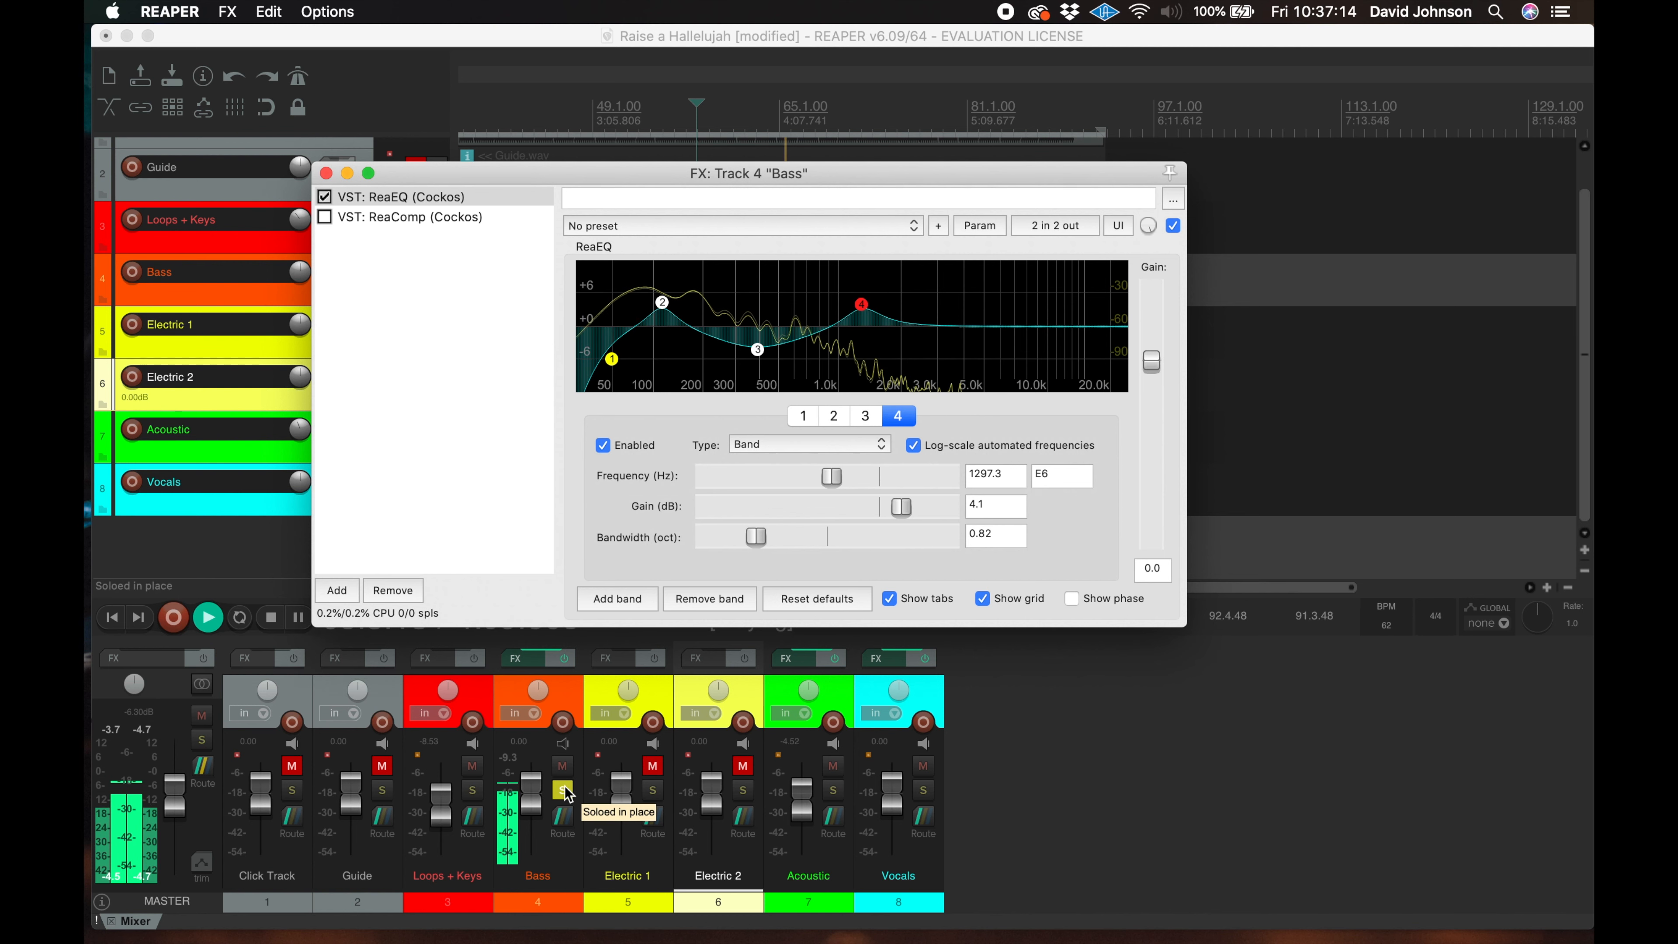
Replay from an earlier point, compare the bass with ReaEQ bypassed and enabled, then unsolo the Bass track and stop playback
key("space")
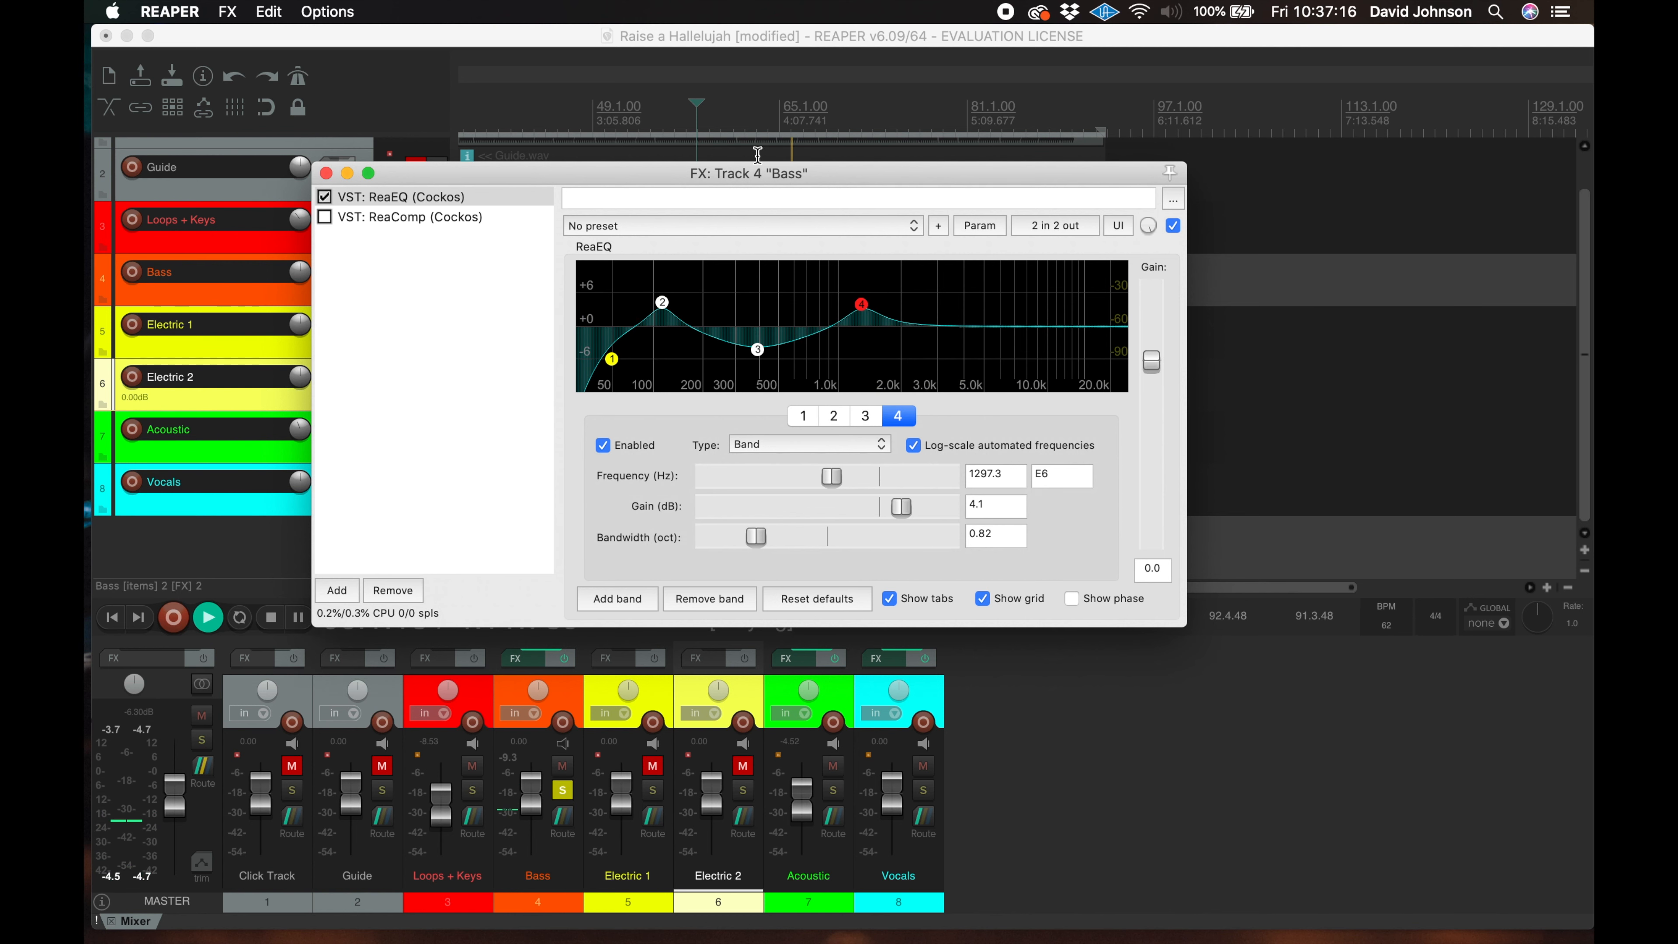
left_click(664, 125)
key("space")
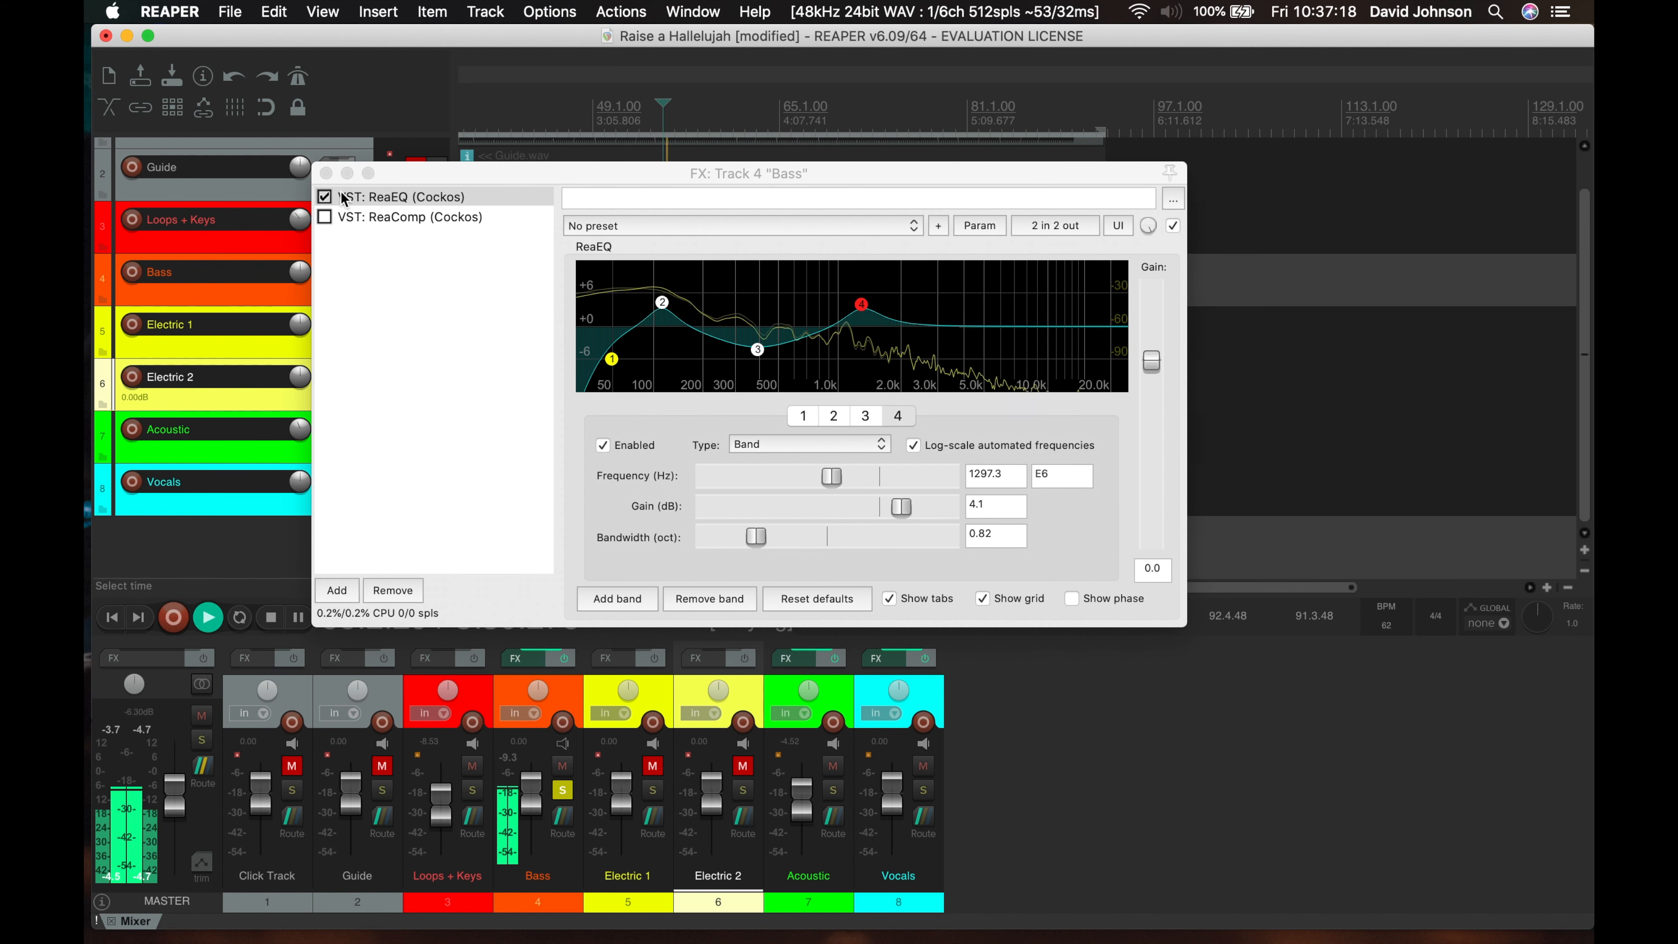
left_click(325, 199)
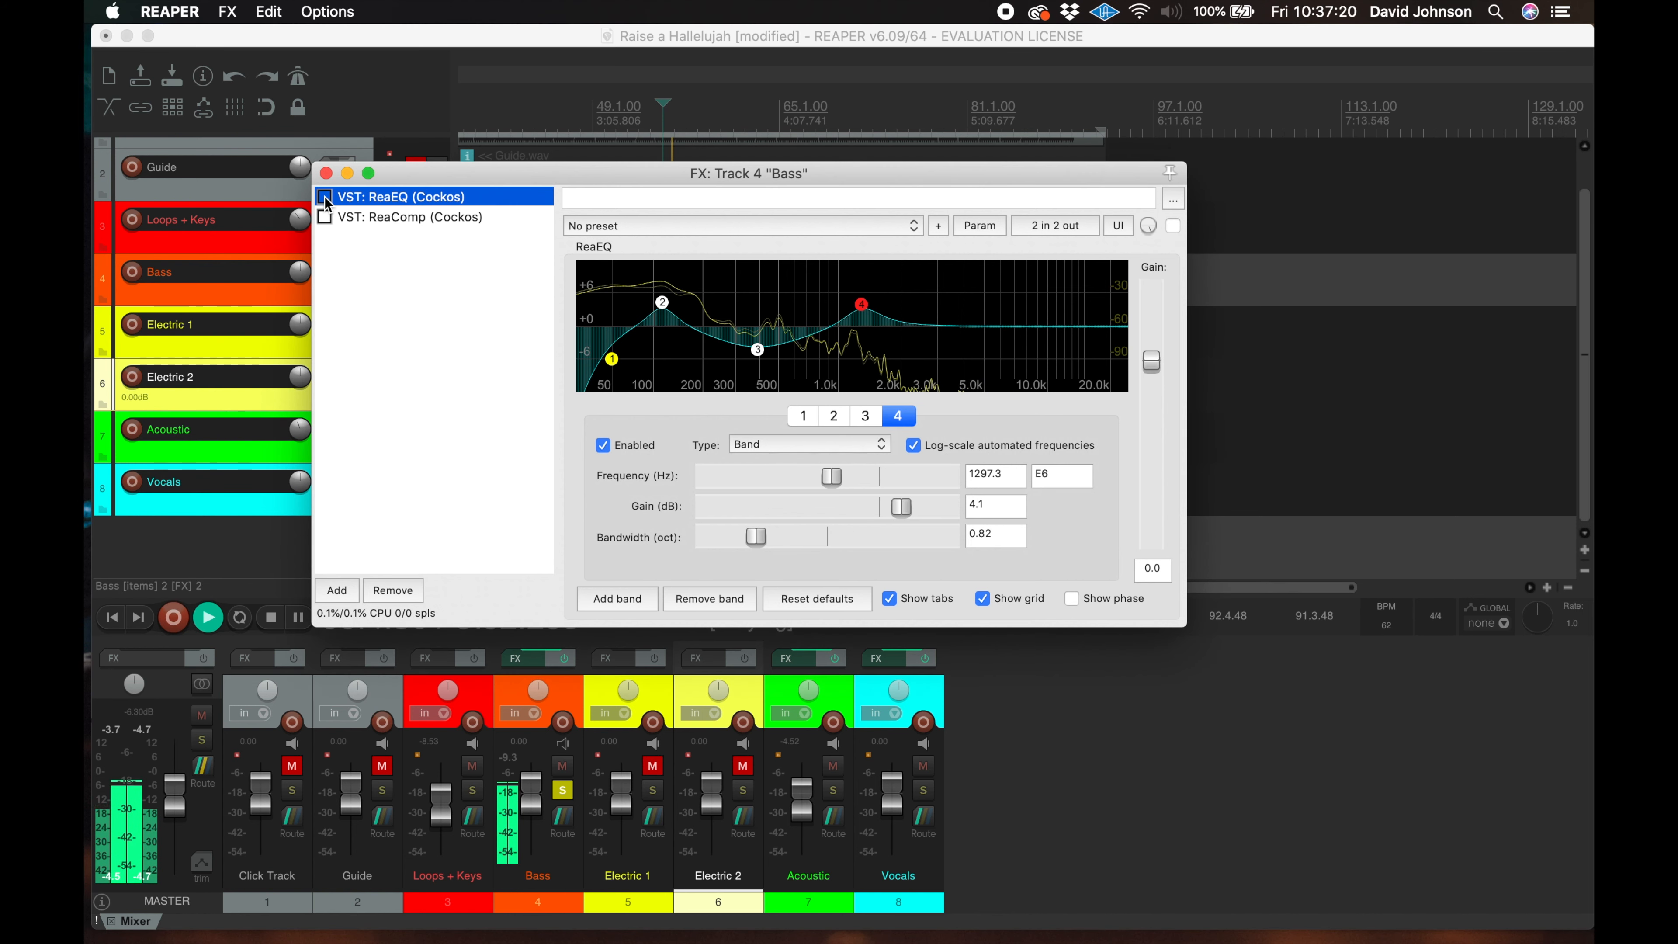
left_click(325, 198)
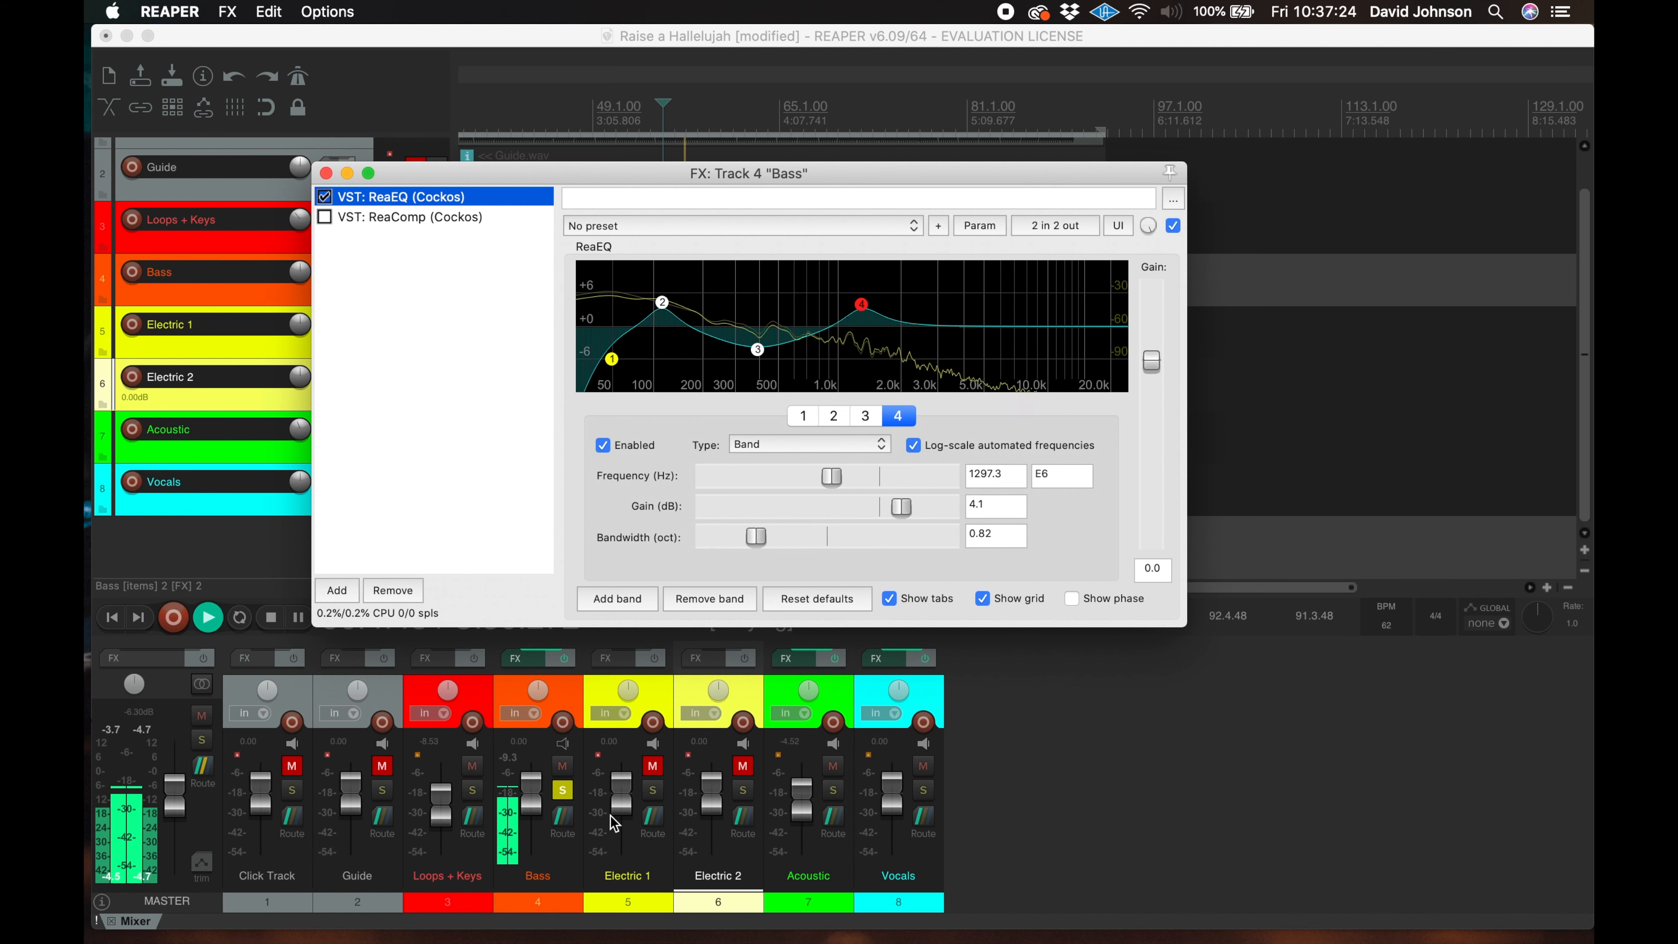
left_click(565, 790)
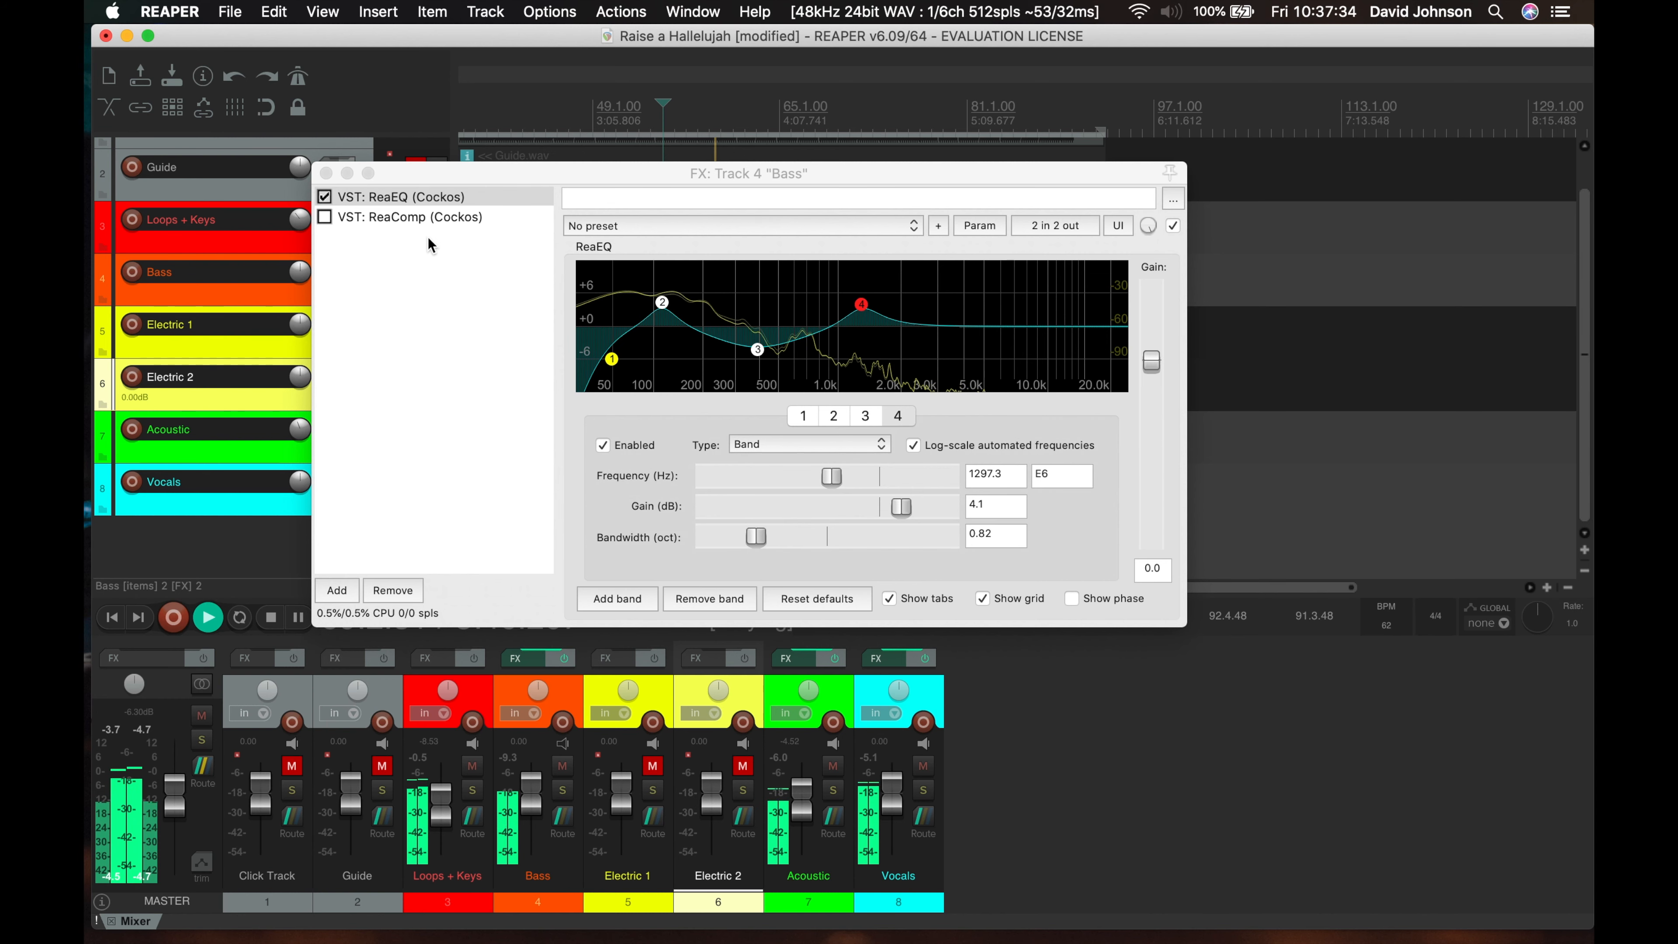
key("space")
Enable ReaComp on the Bass track and set its ratio to 10:1, attack to 0 ms and release to about 1280 ms
left_click(392, 218)
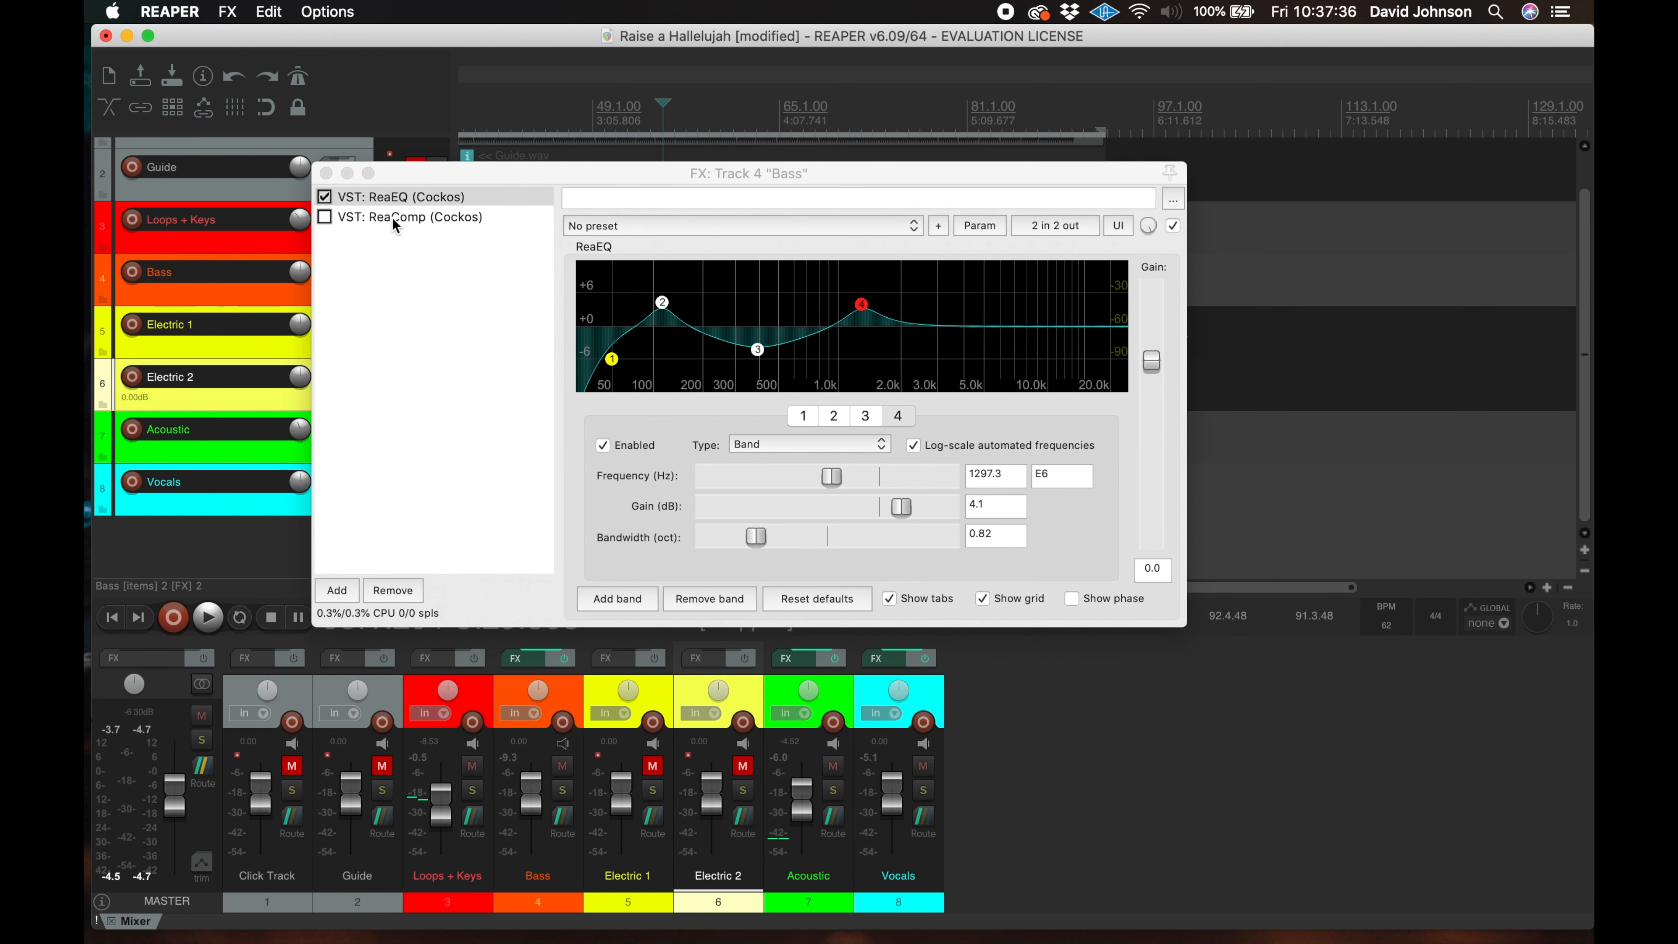
left_click(324, 216)
left_click(324, 216)
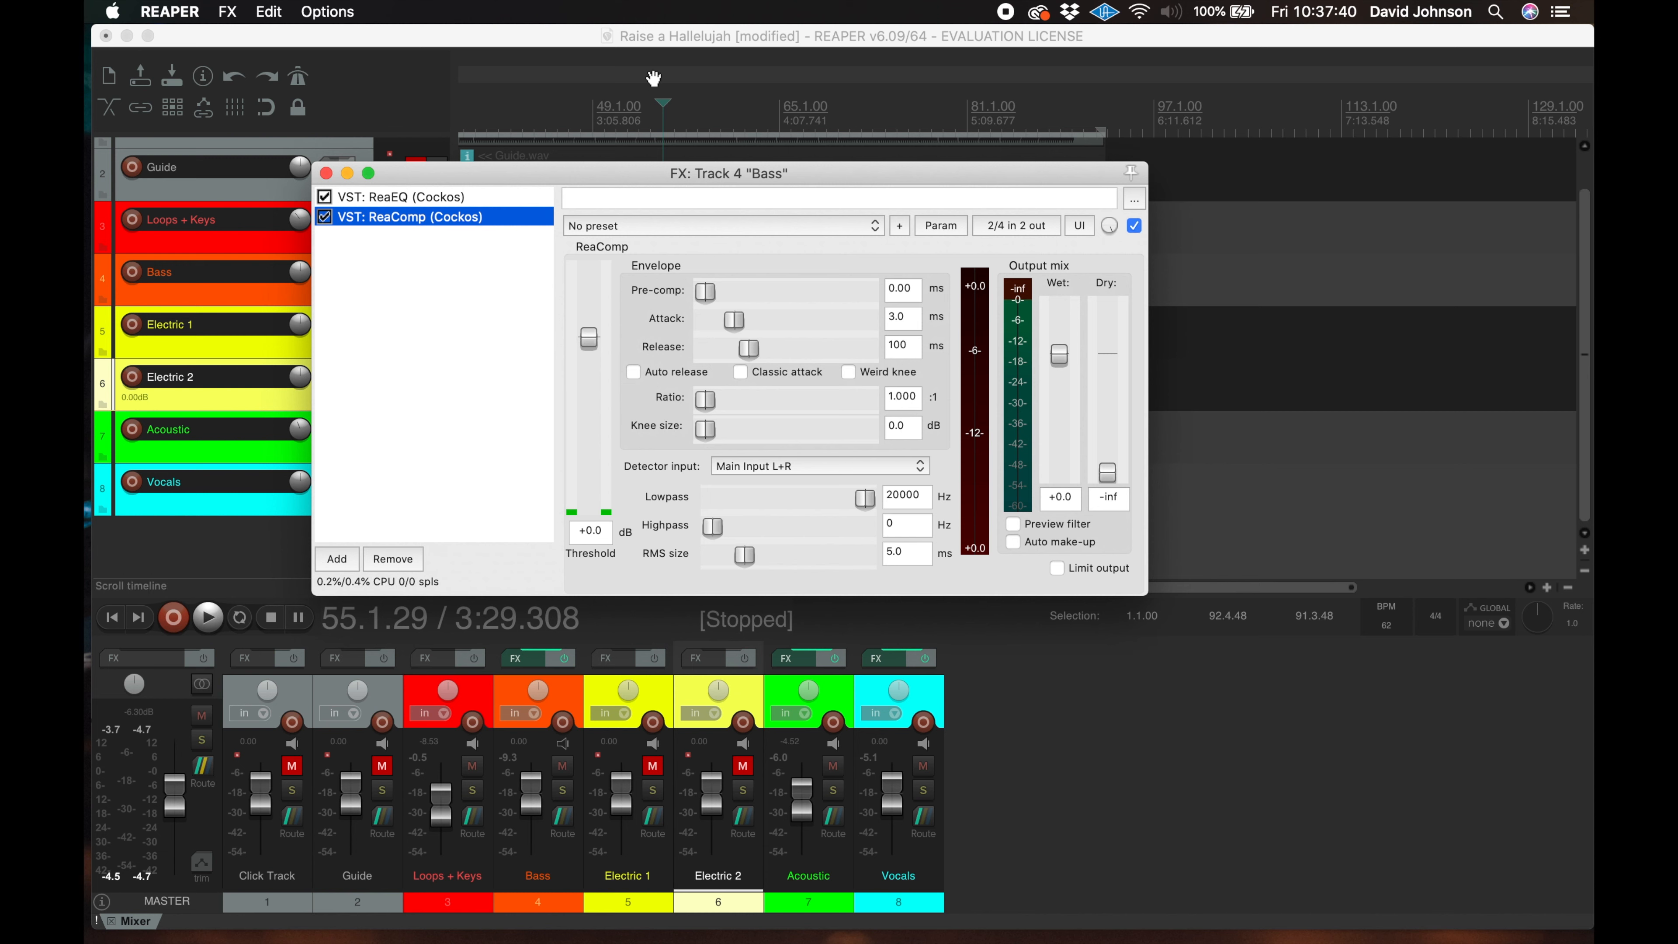
left_click(900, 396)
type("10")
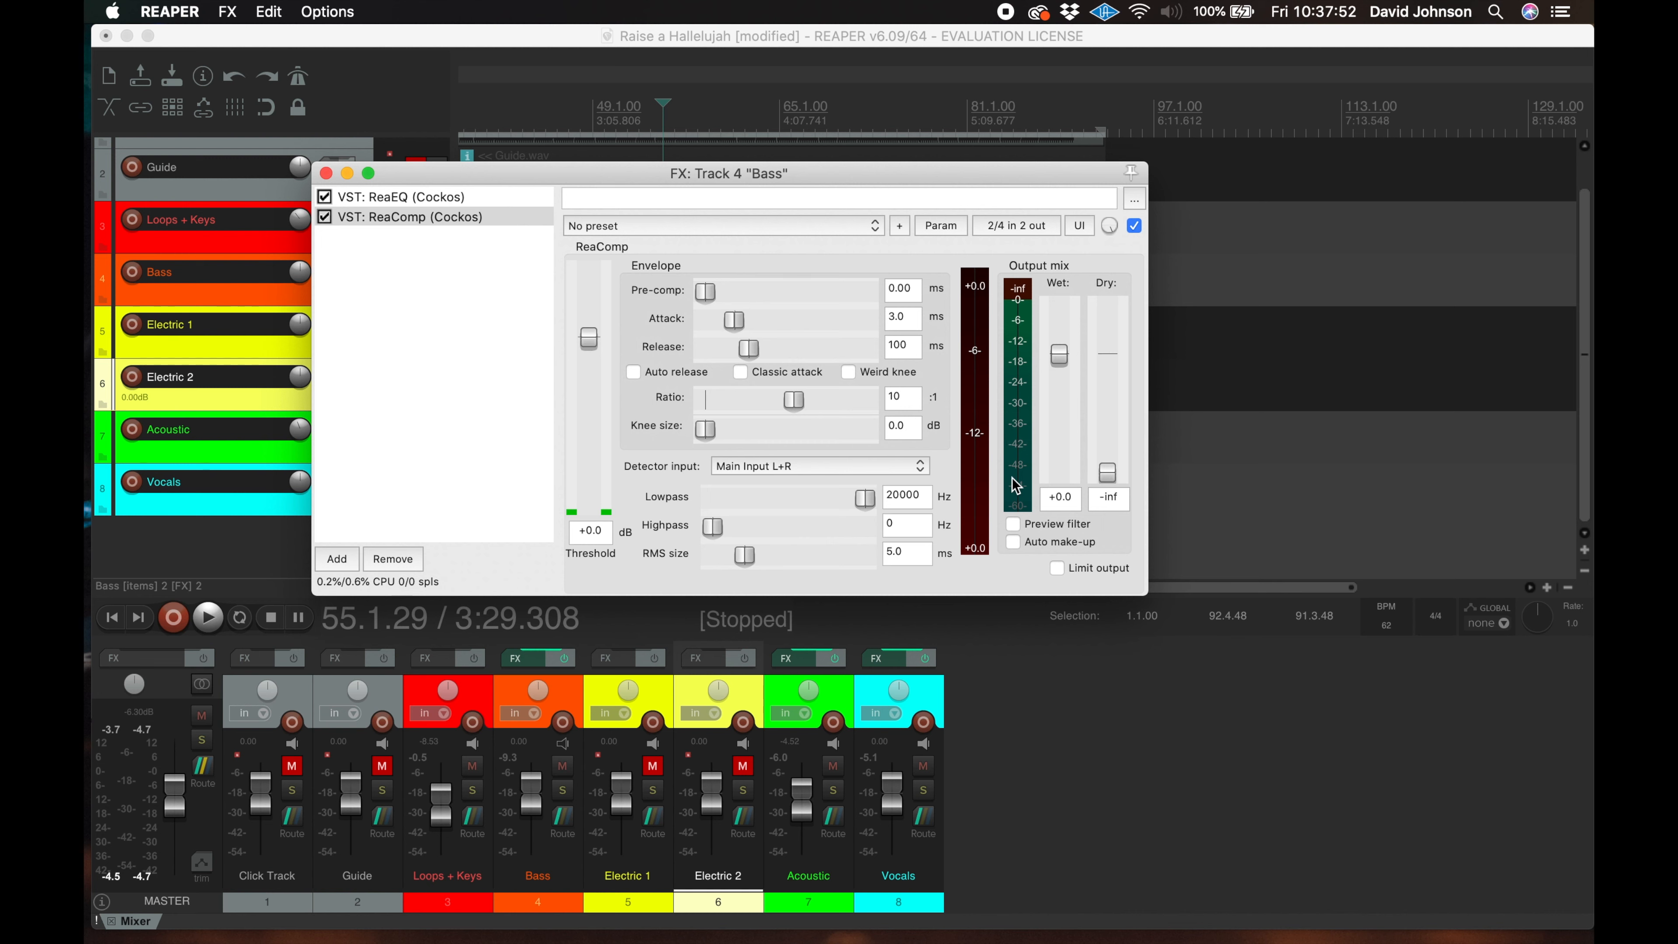
left_click_drag(732, 321, 581, 331)
left_click_drag(749, 348, 811, 358)
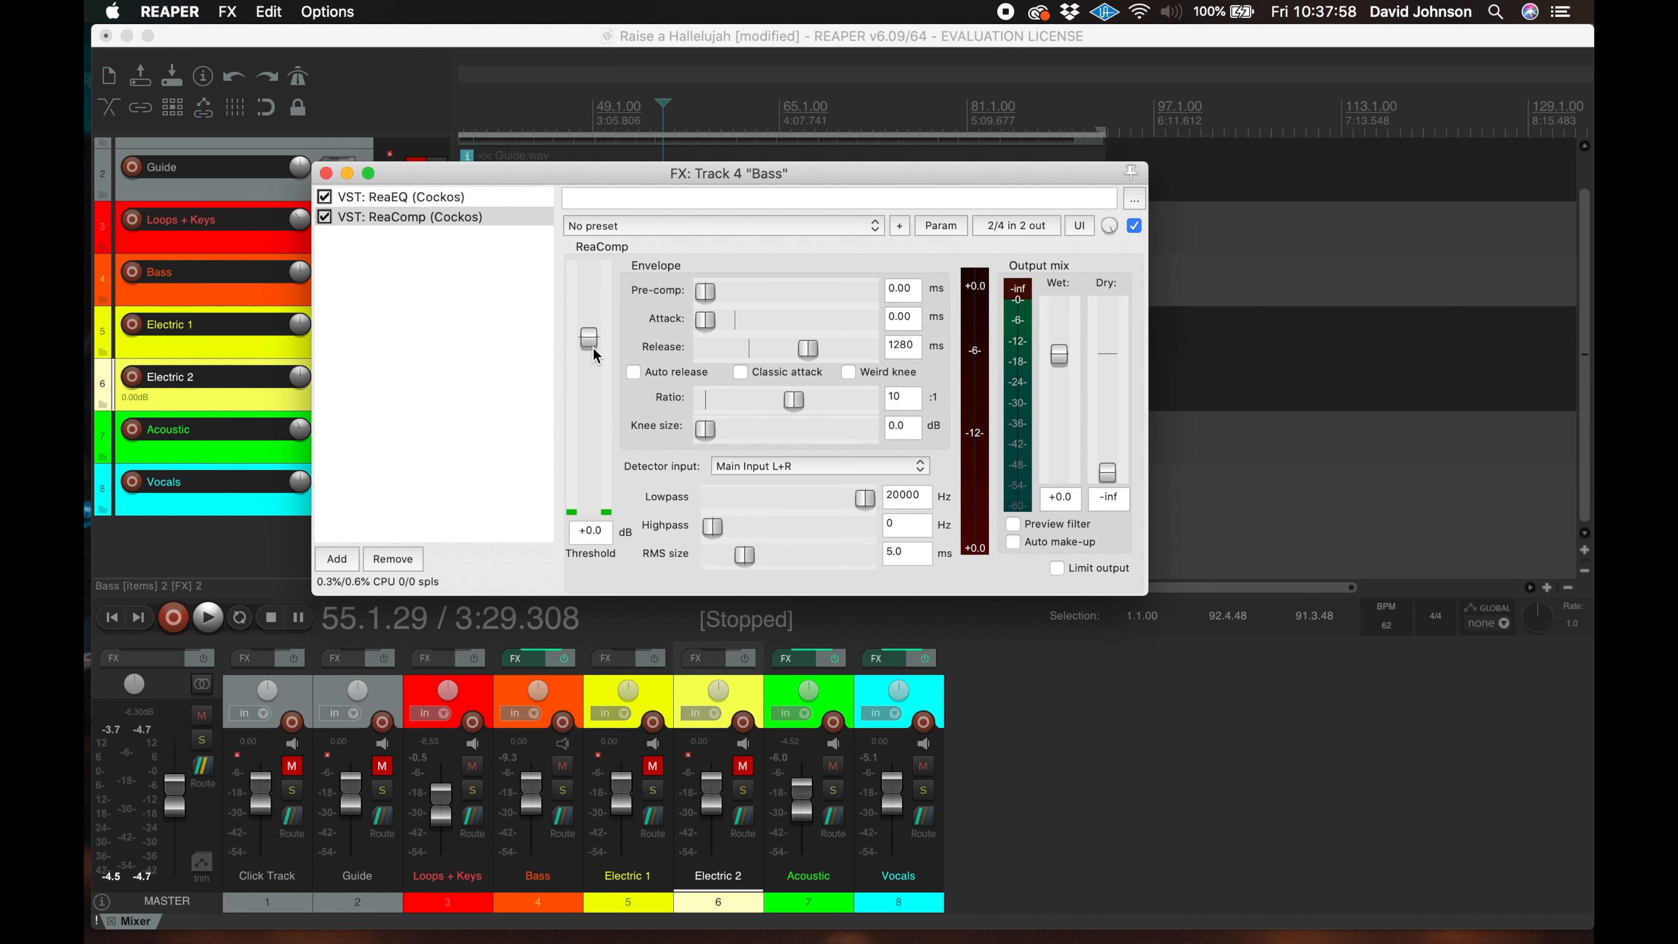
During playback, lower the Bass ReaComp threshold to about -32.1 dB and raise its wet output to about +7.7 dB
key("space")
left_click_drag(594, 348, 594, 453)
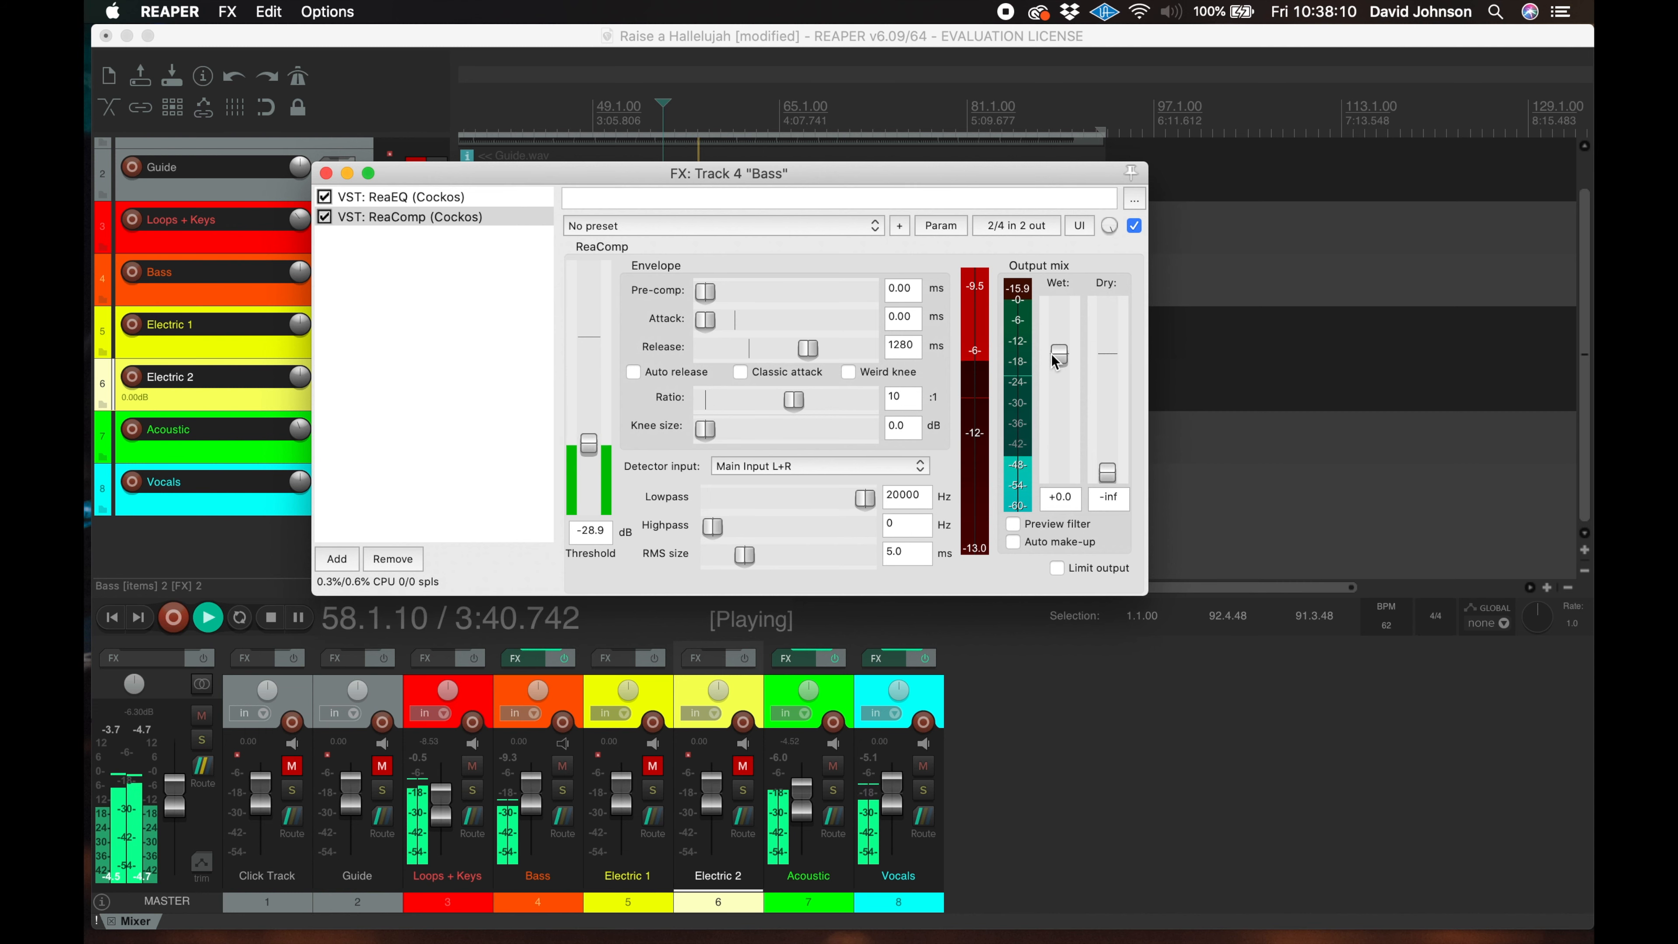
key("space")
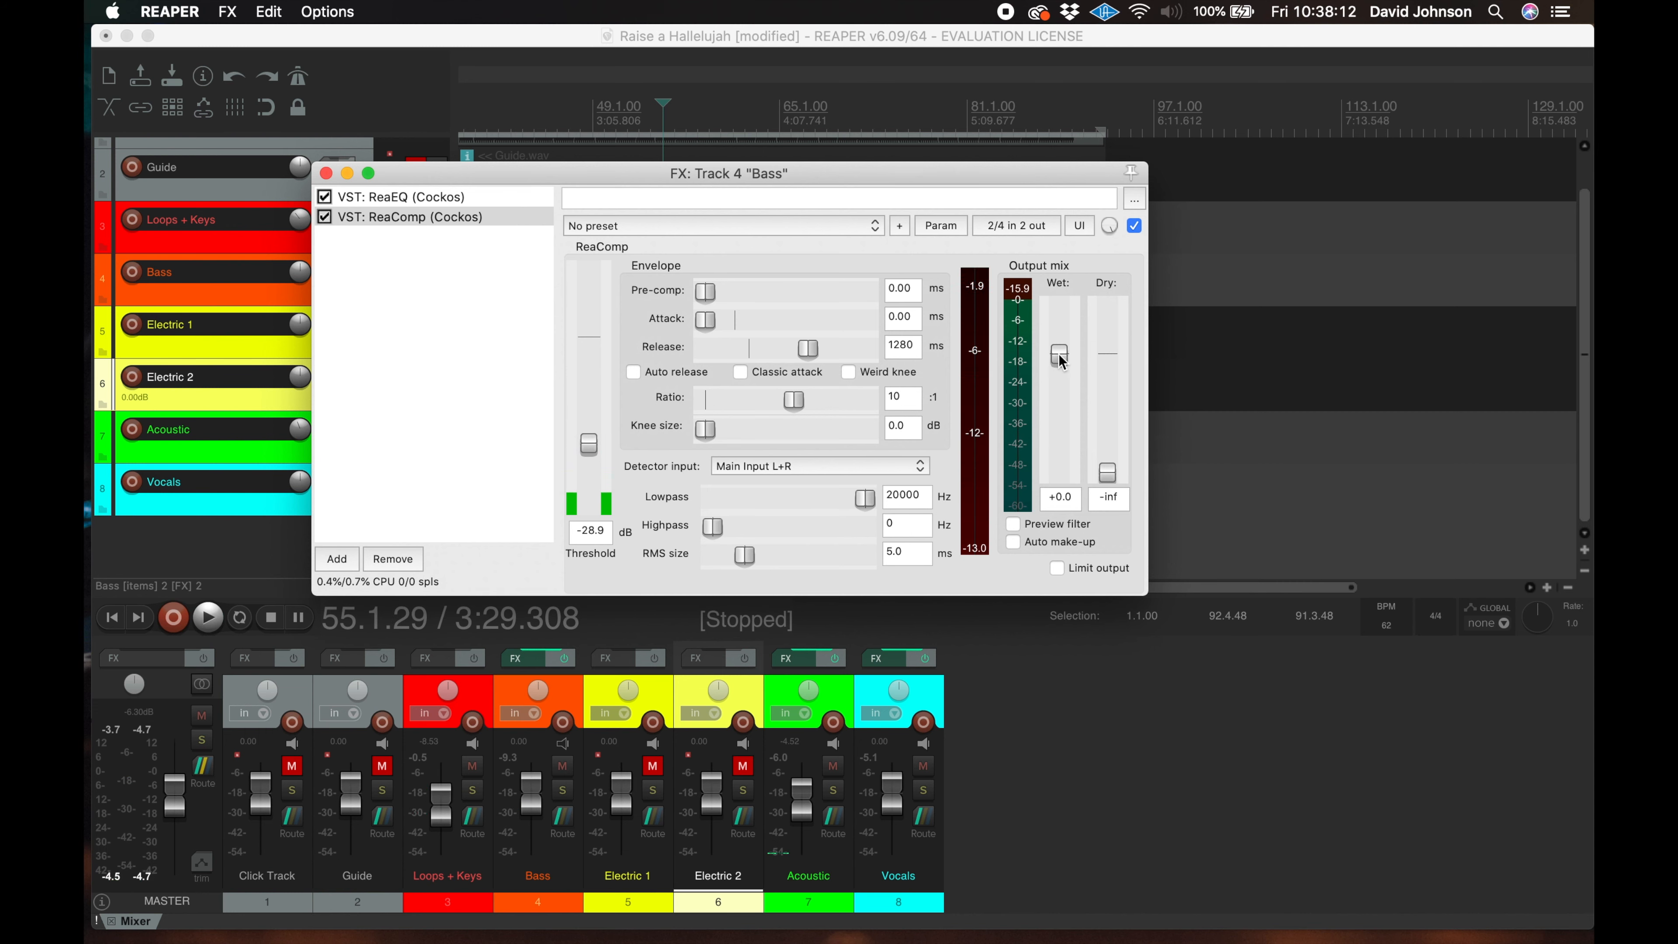
key("space")
left_click_drag(1061, 362, 1064, 329)
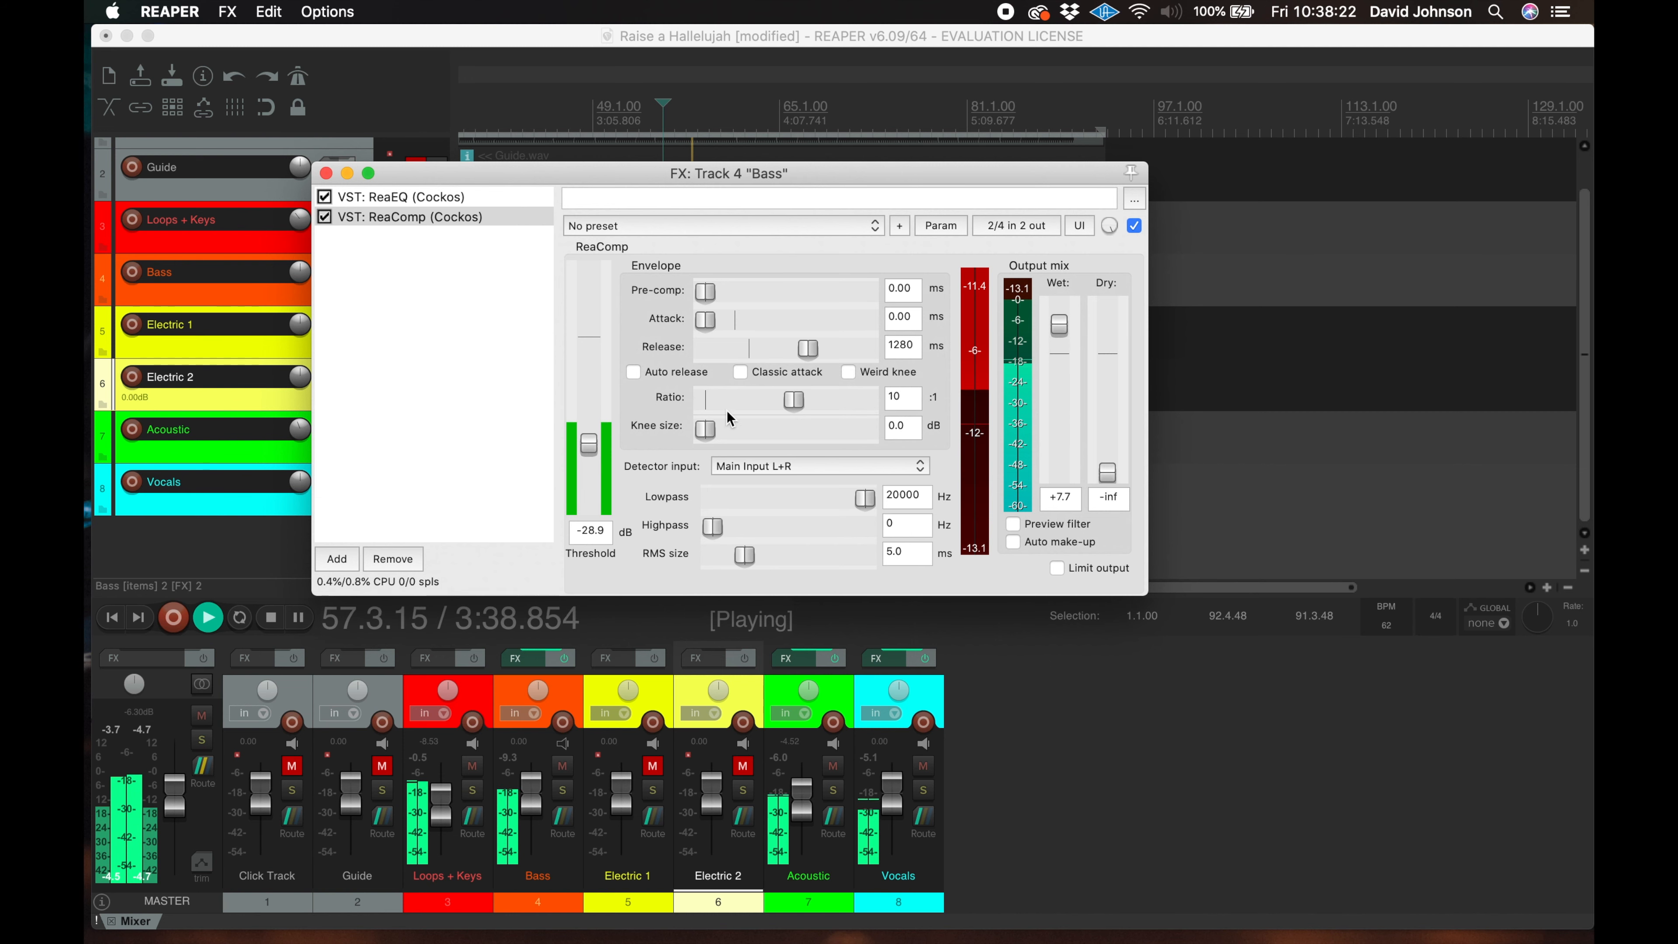
left_click_drag(588, 444, 593, 458)
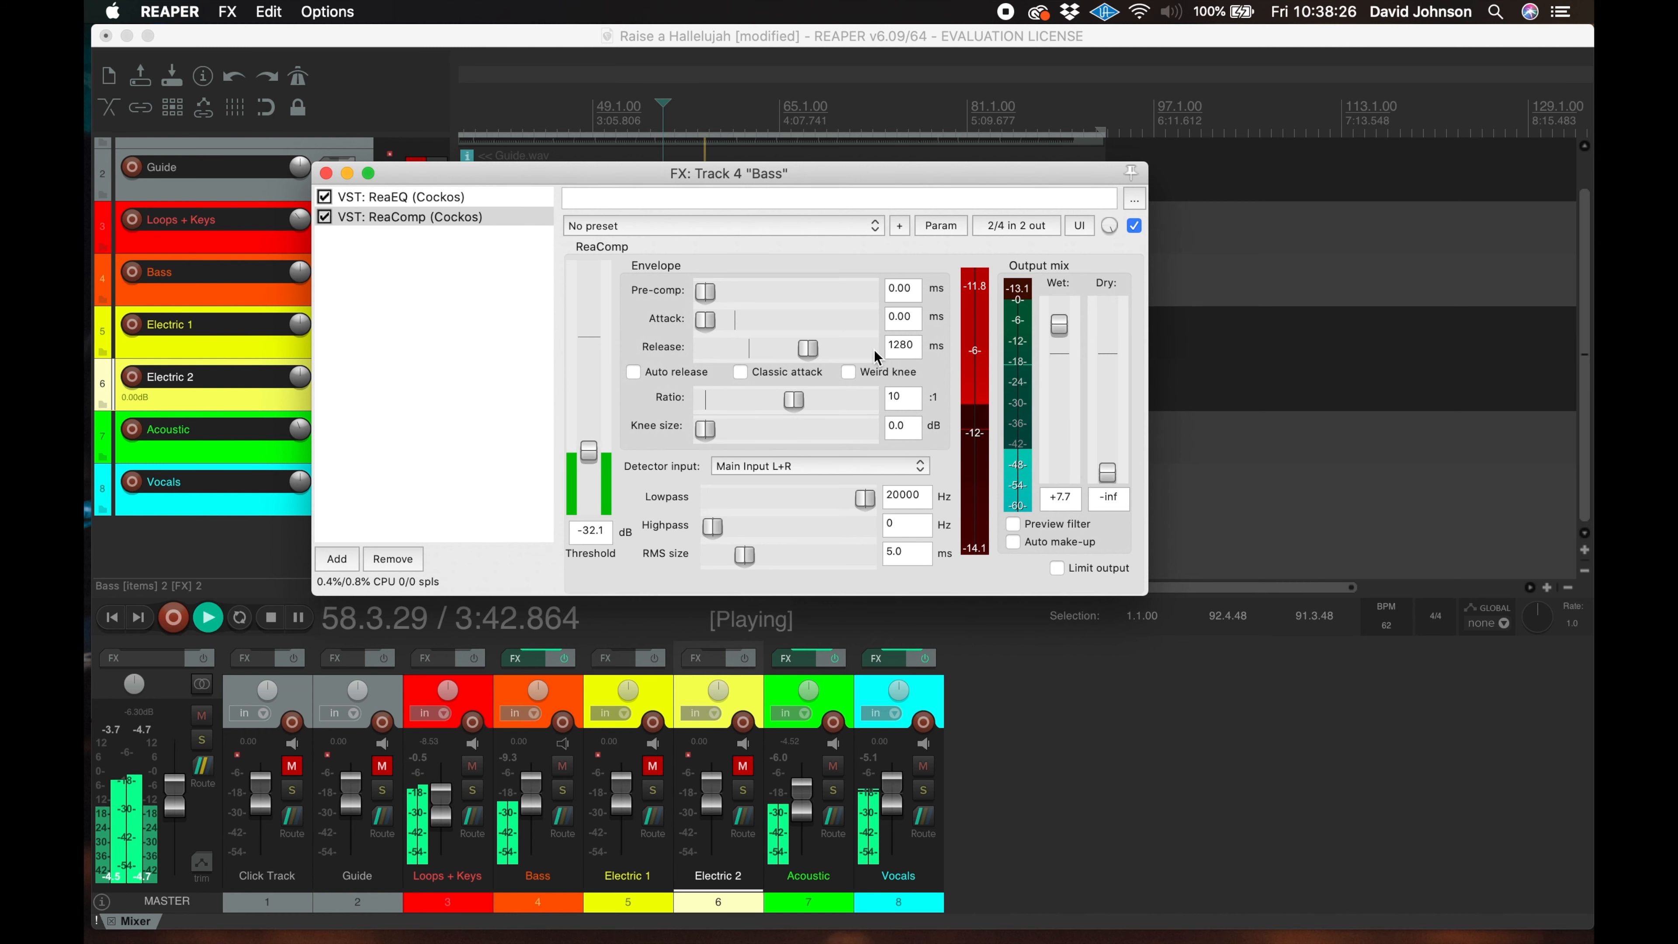
key("space")
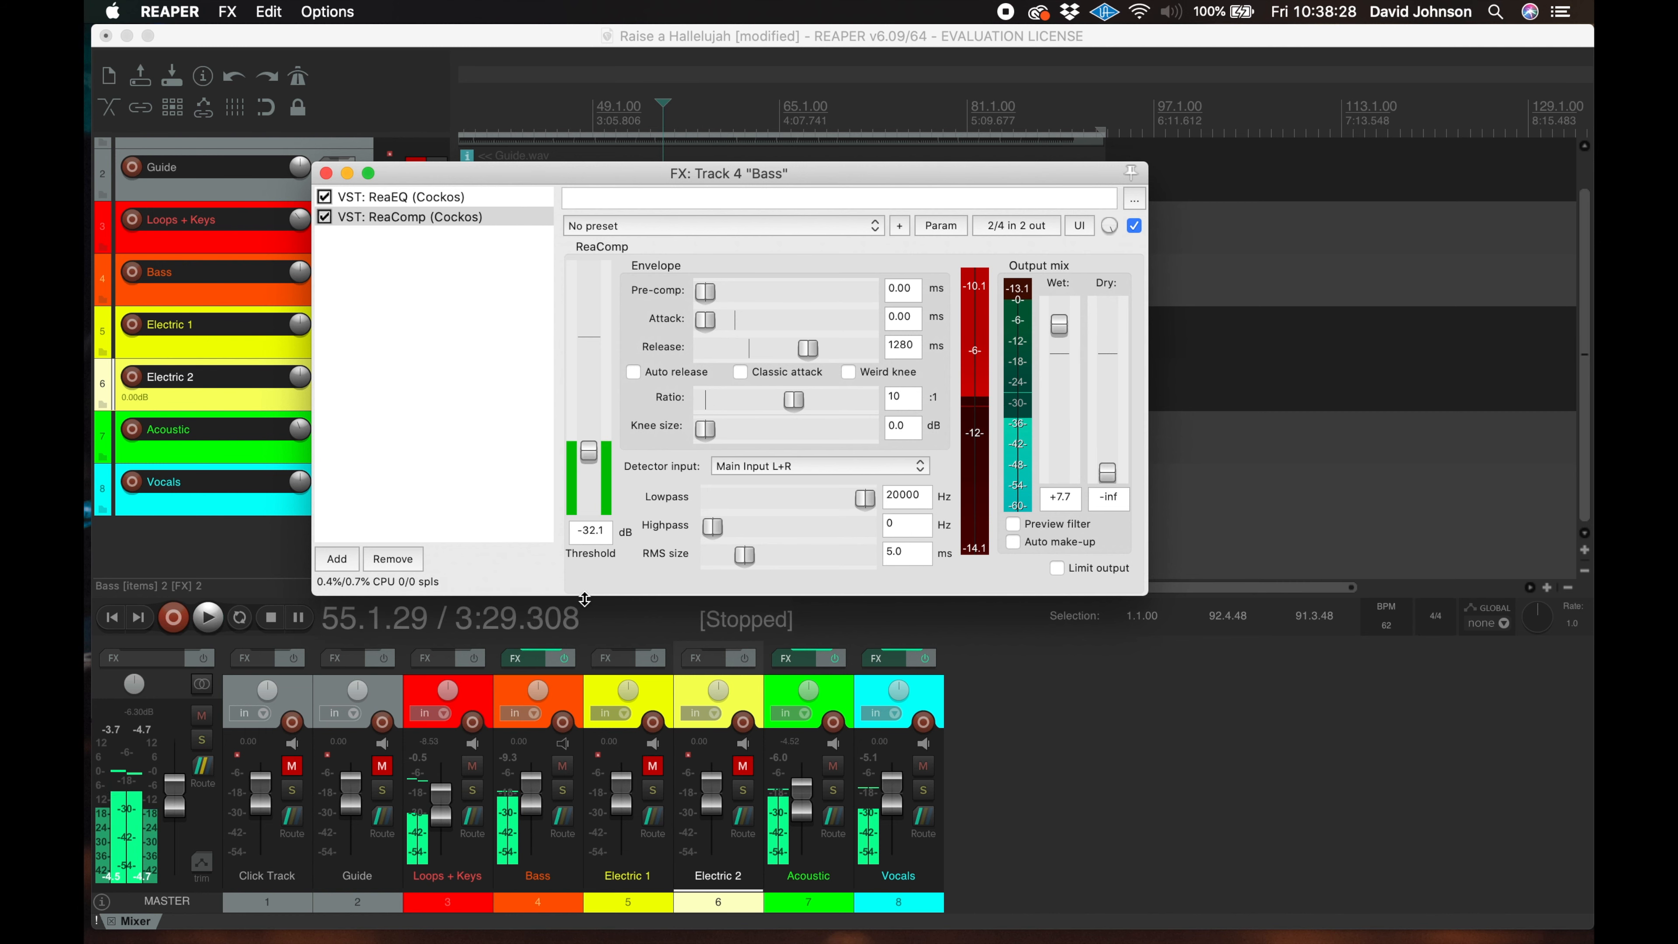
Close the Bass effects window and play the mix, comparing it with the Bass effects disabled and enabled
left_click(325, 173)
key("space")
left_click(565, 659)
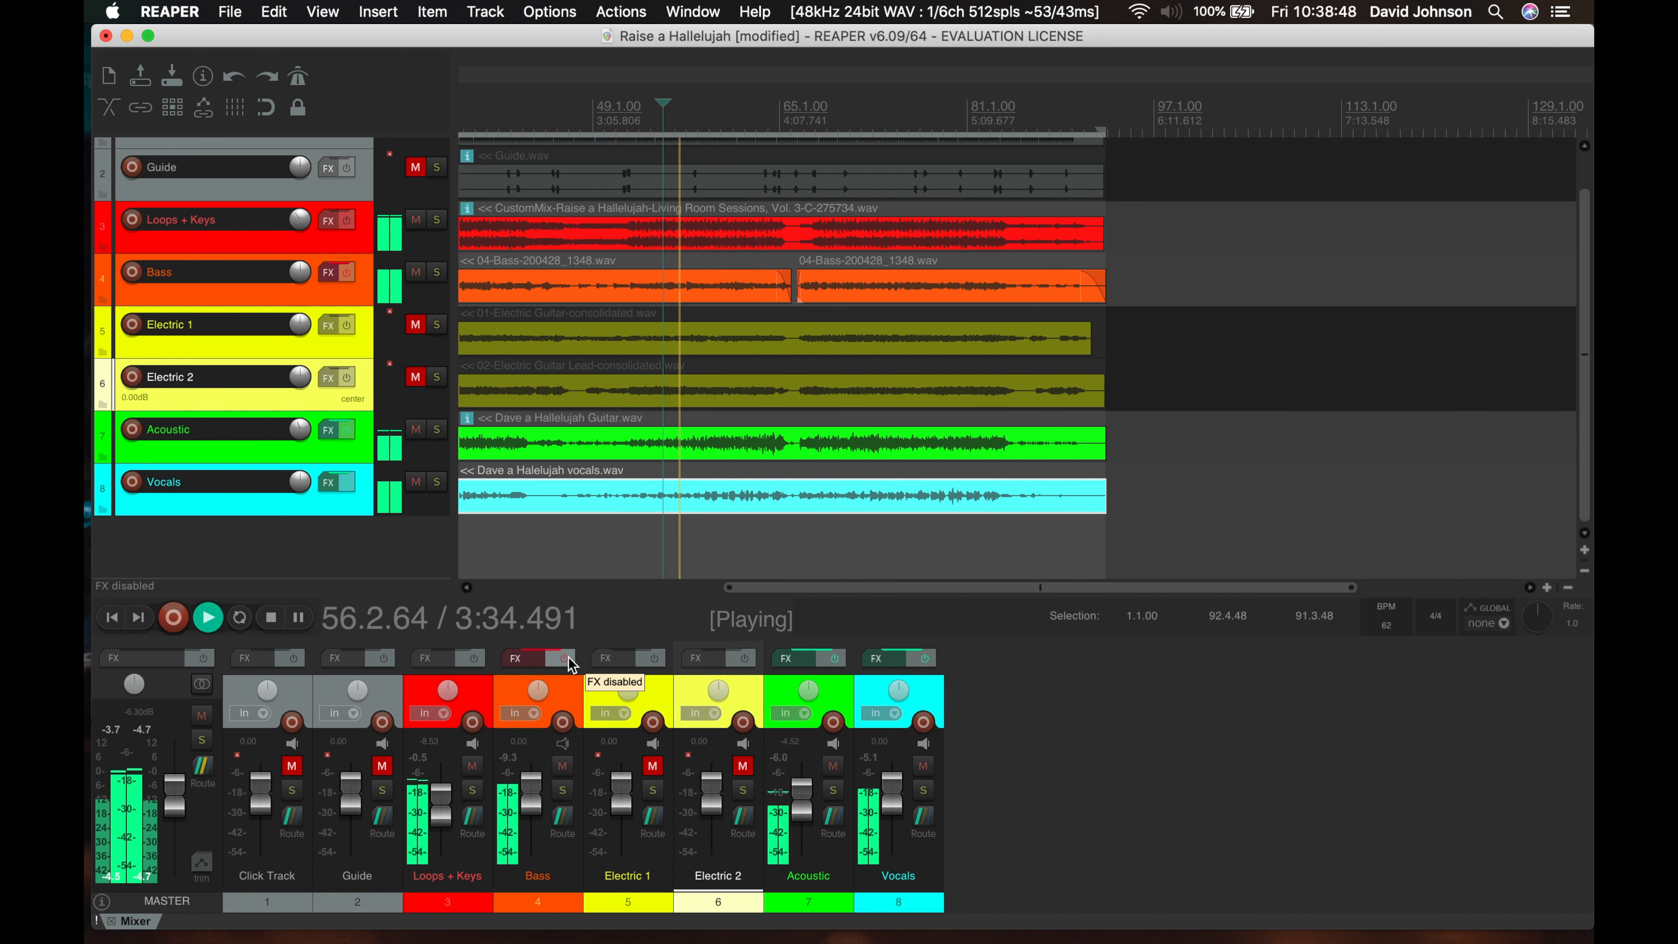
left_click(565, 659)
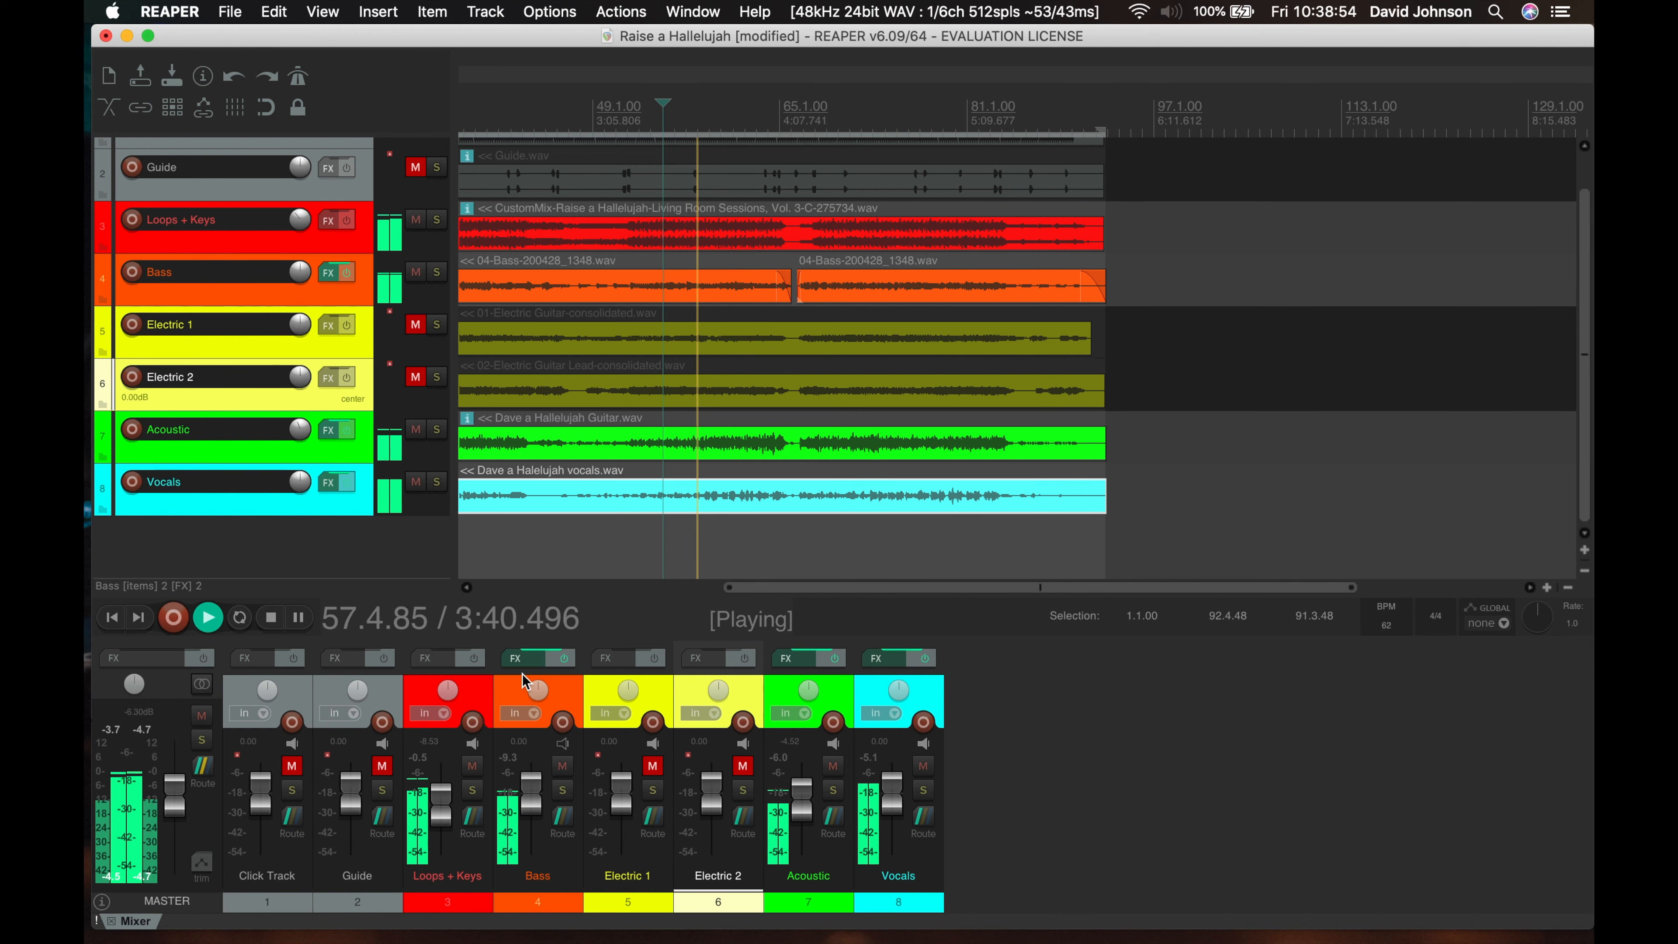
Reopen the Bass effects and raise ReaComp's wet output to about +9.3 dB during playback
left_click(516, 657)
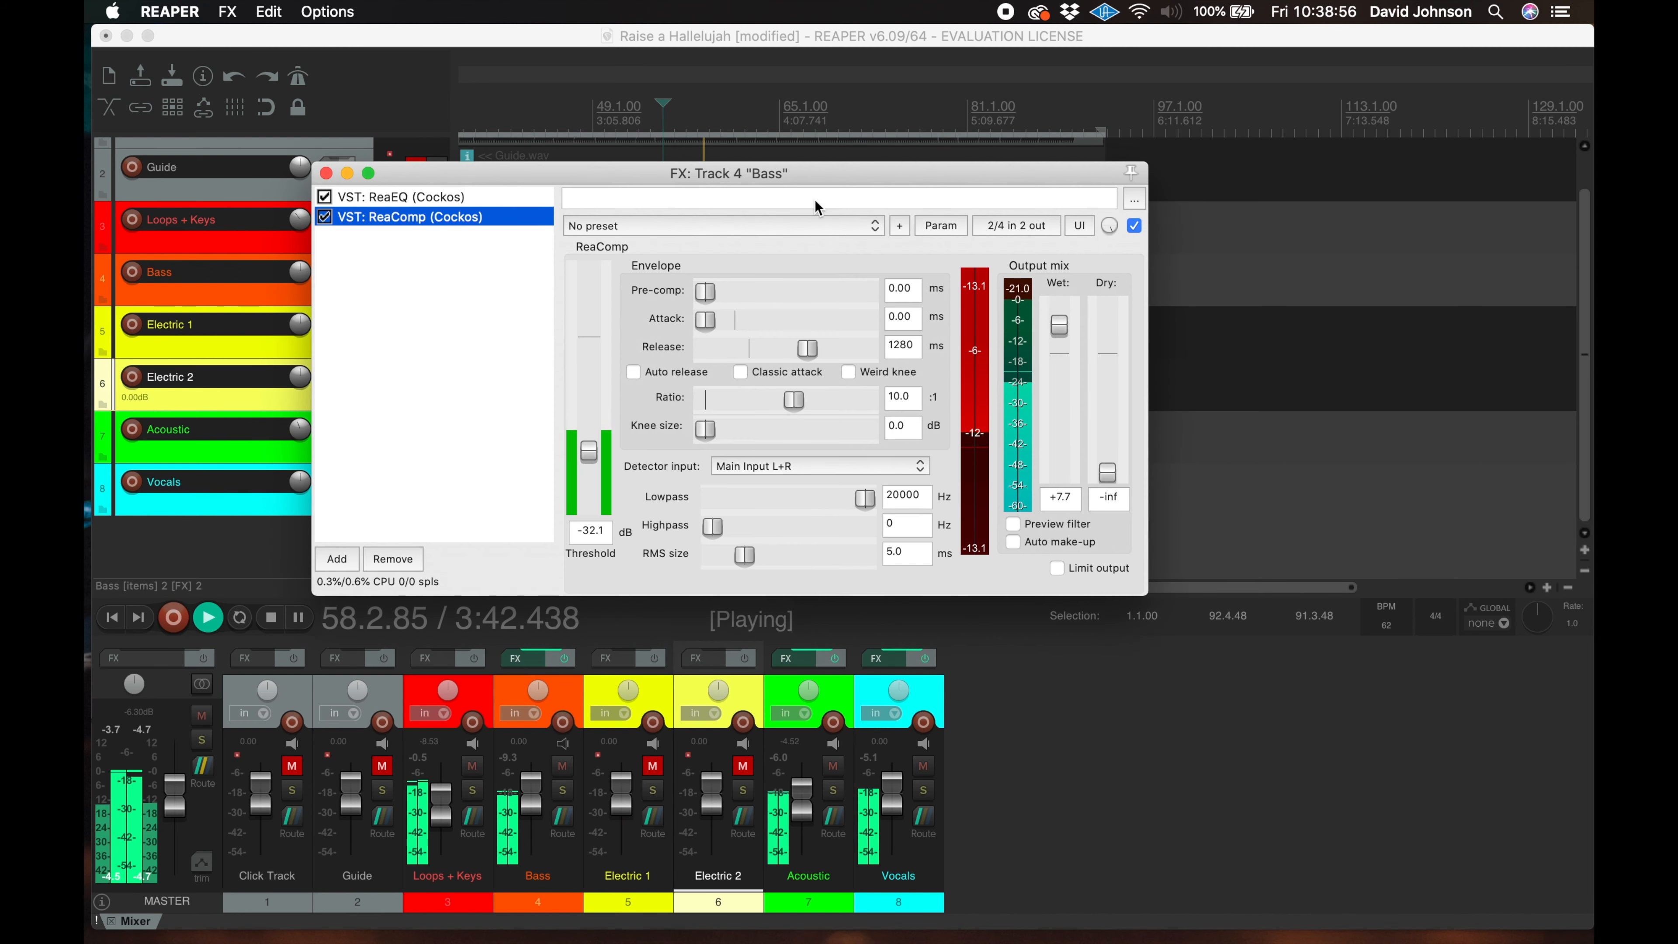
left_click_drag(1059, 325, 1057, 314)
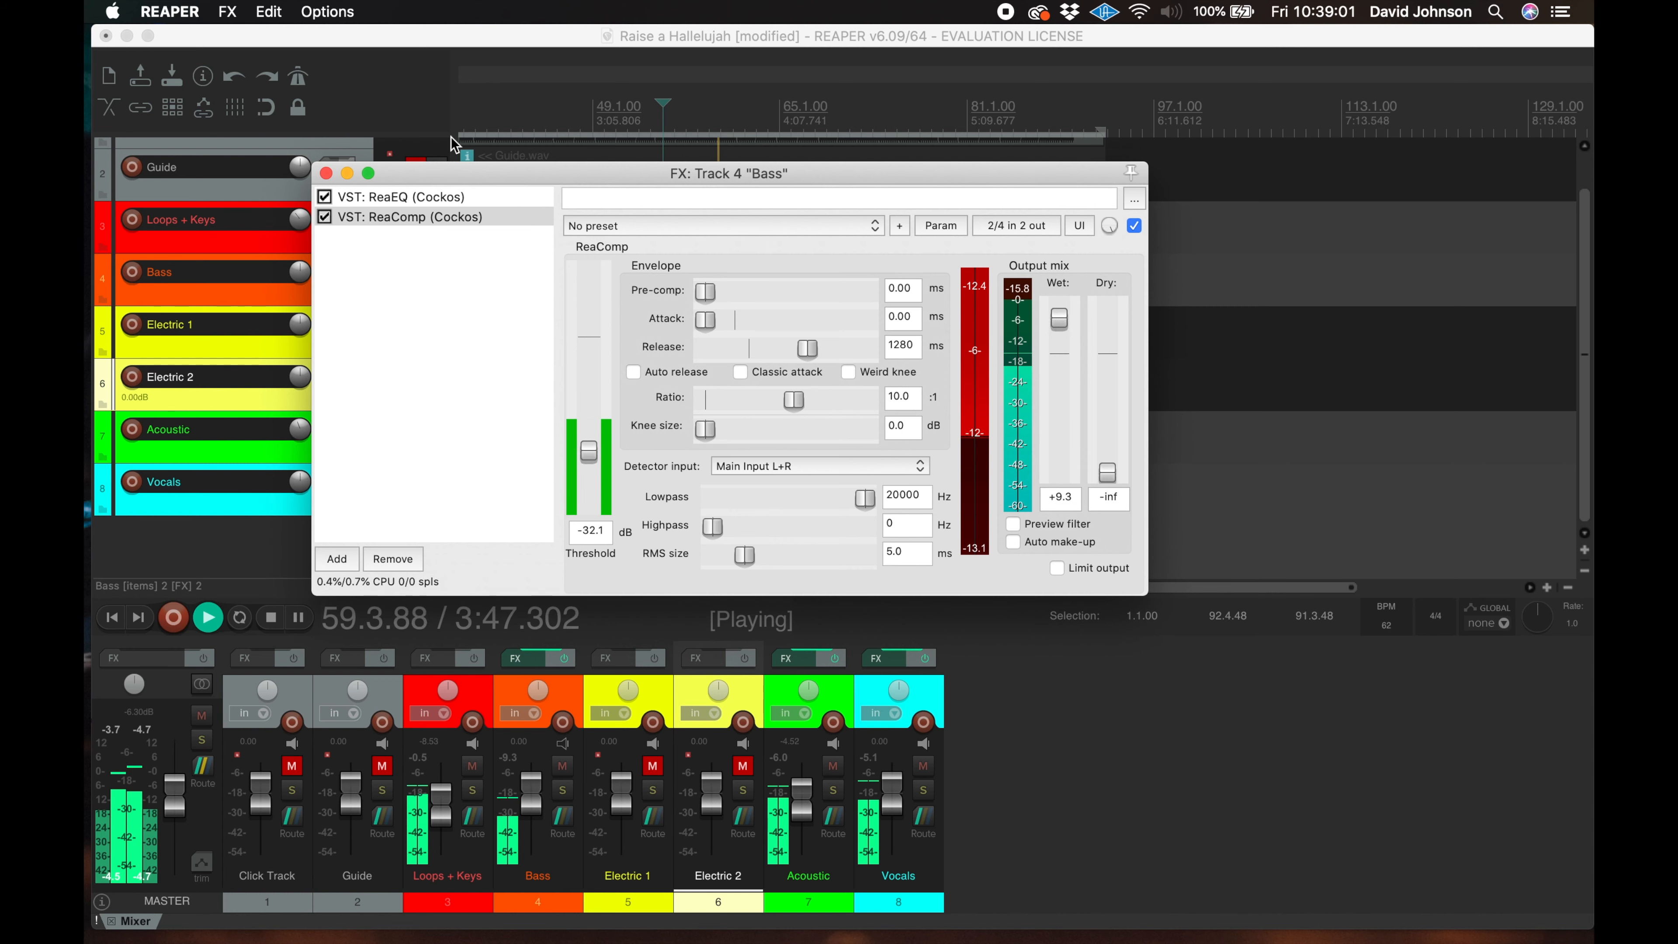
Stop playback, close the Bass effects, and isolate the electric guitars by muting Loops + Keys, Bass, Acoustic and Vocals and unmuting Electric 1 and Electric 2
left_click(326, 173)
key("space")
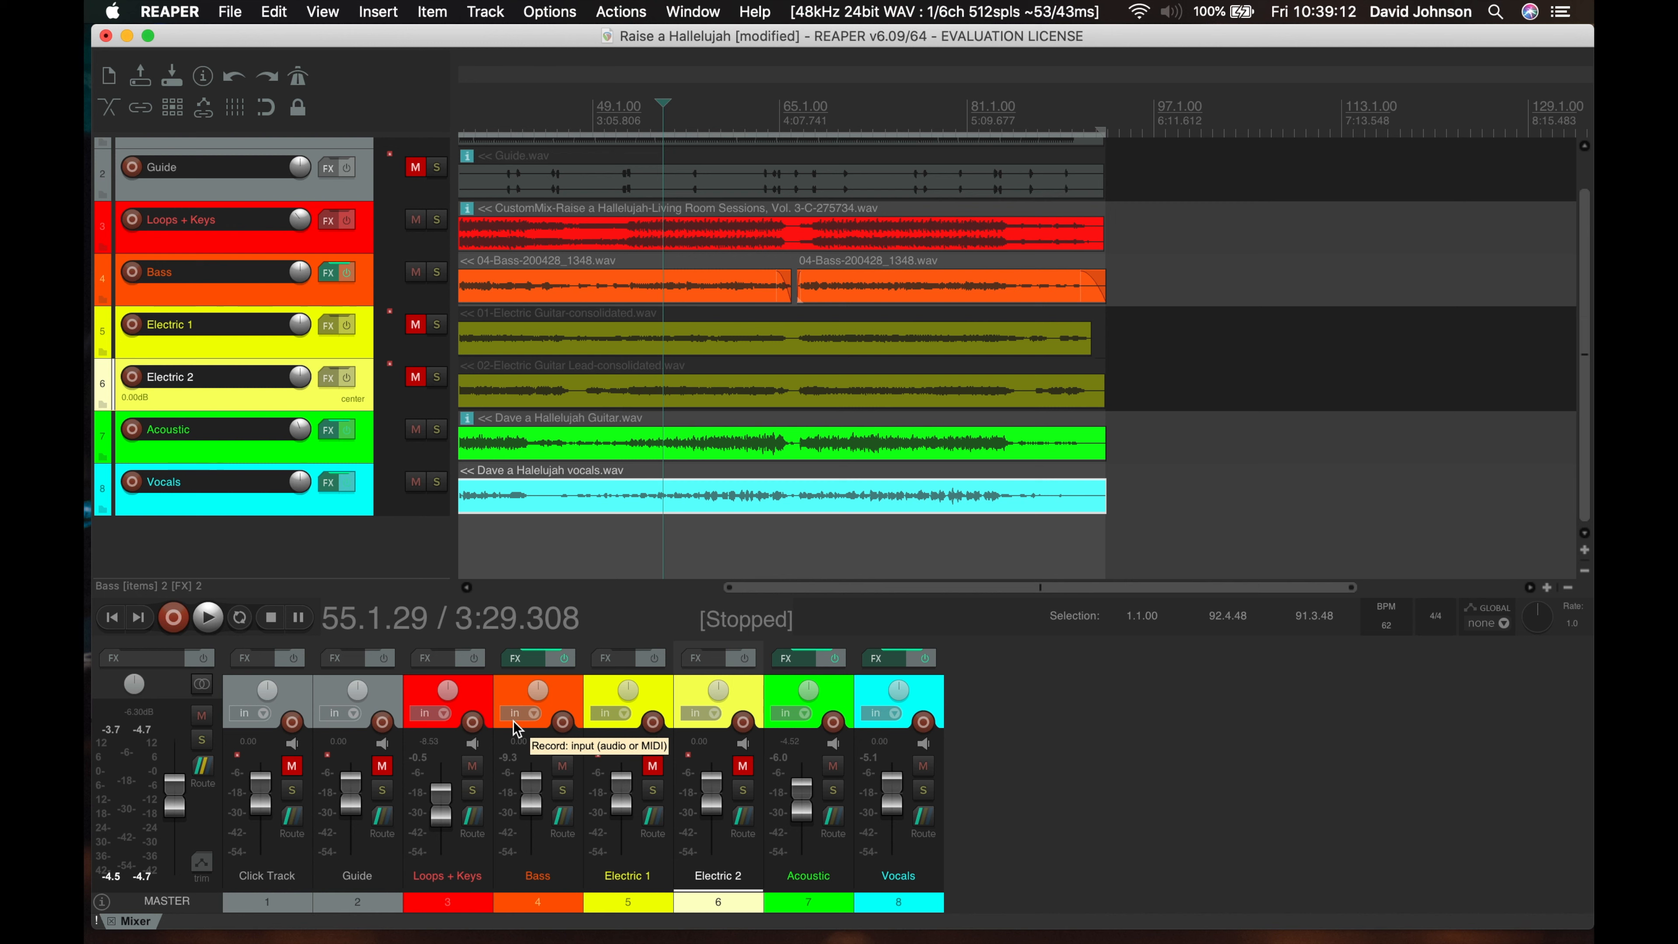
left_click(473, 766)
left_click(563, 766)
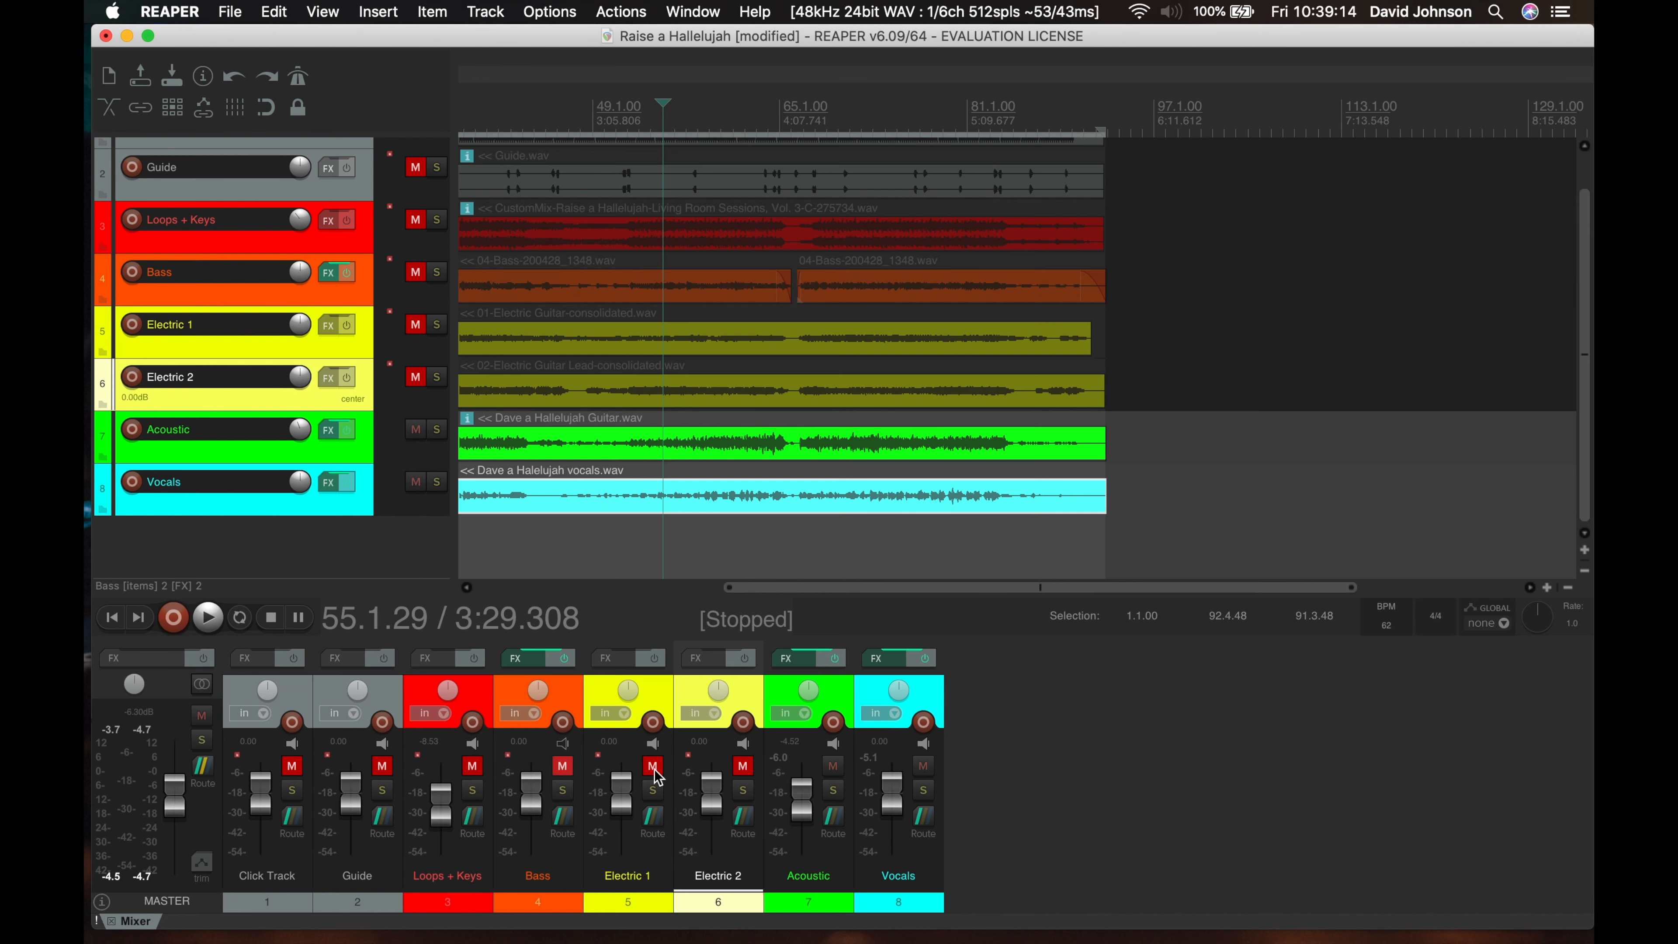
left_click(833, 766)
left_click(923, 765)
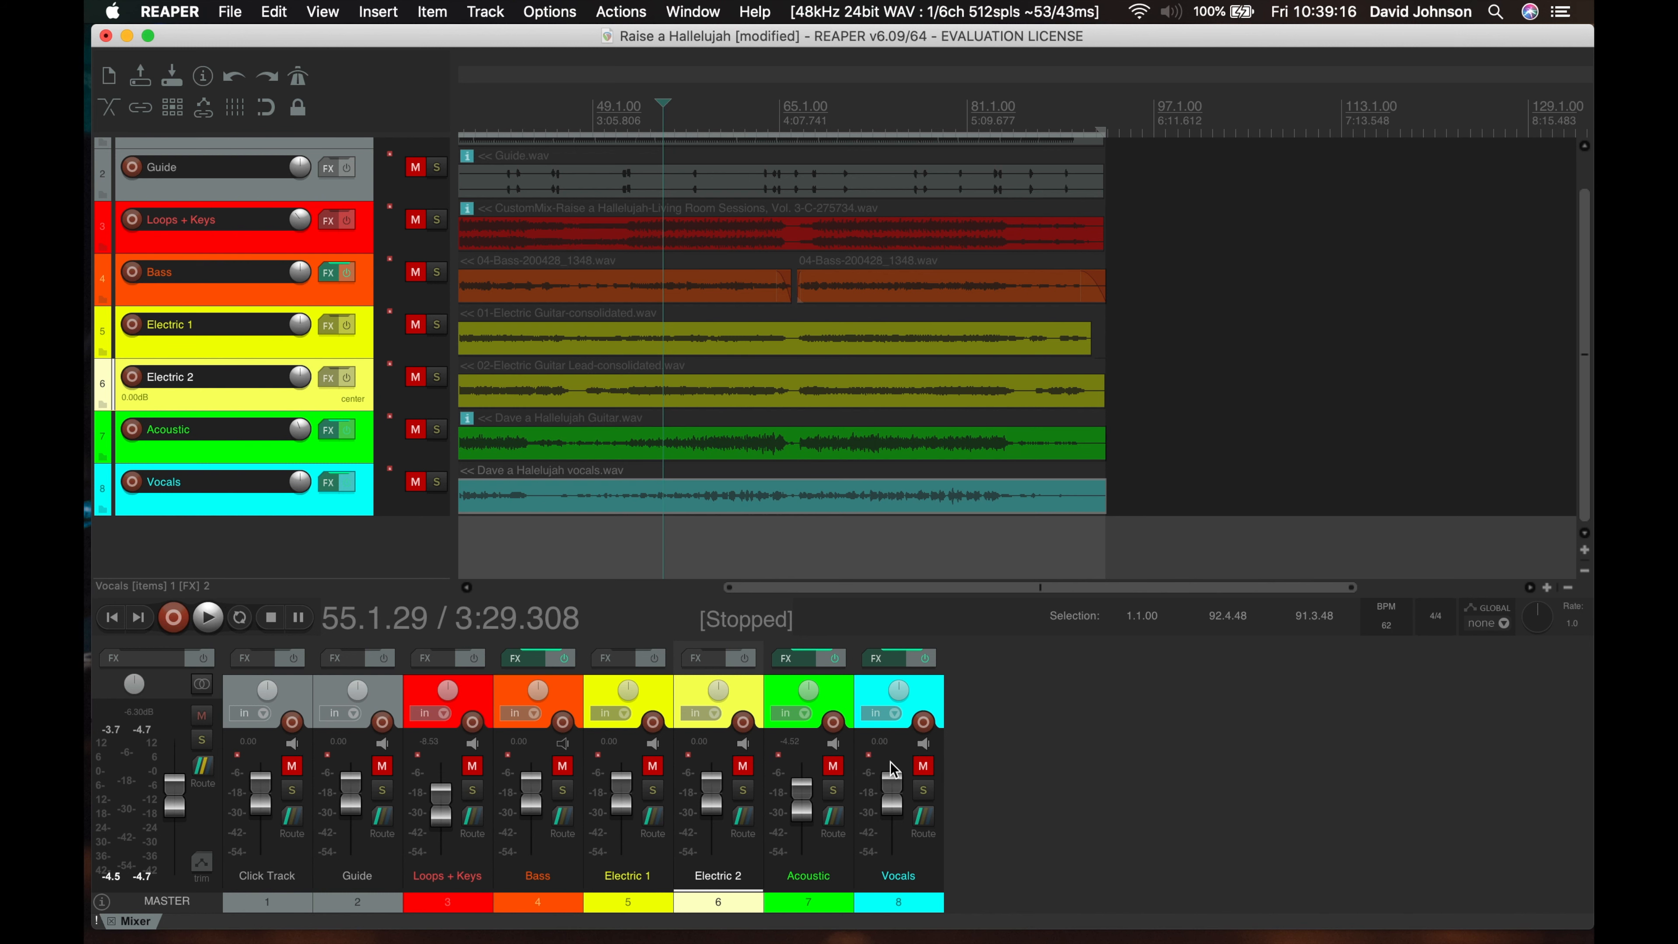
left_click(654, 767)
left_click(743, 766)
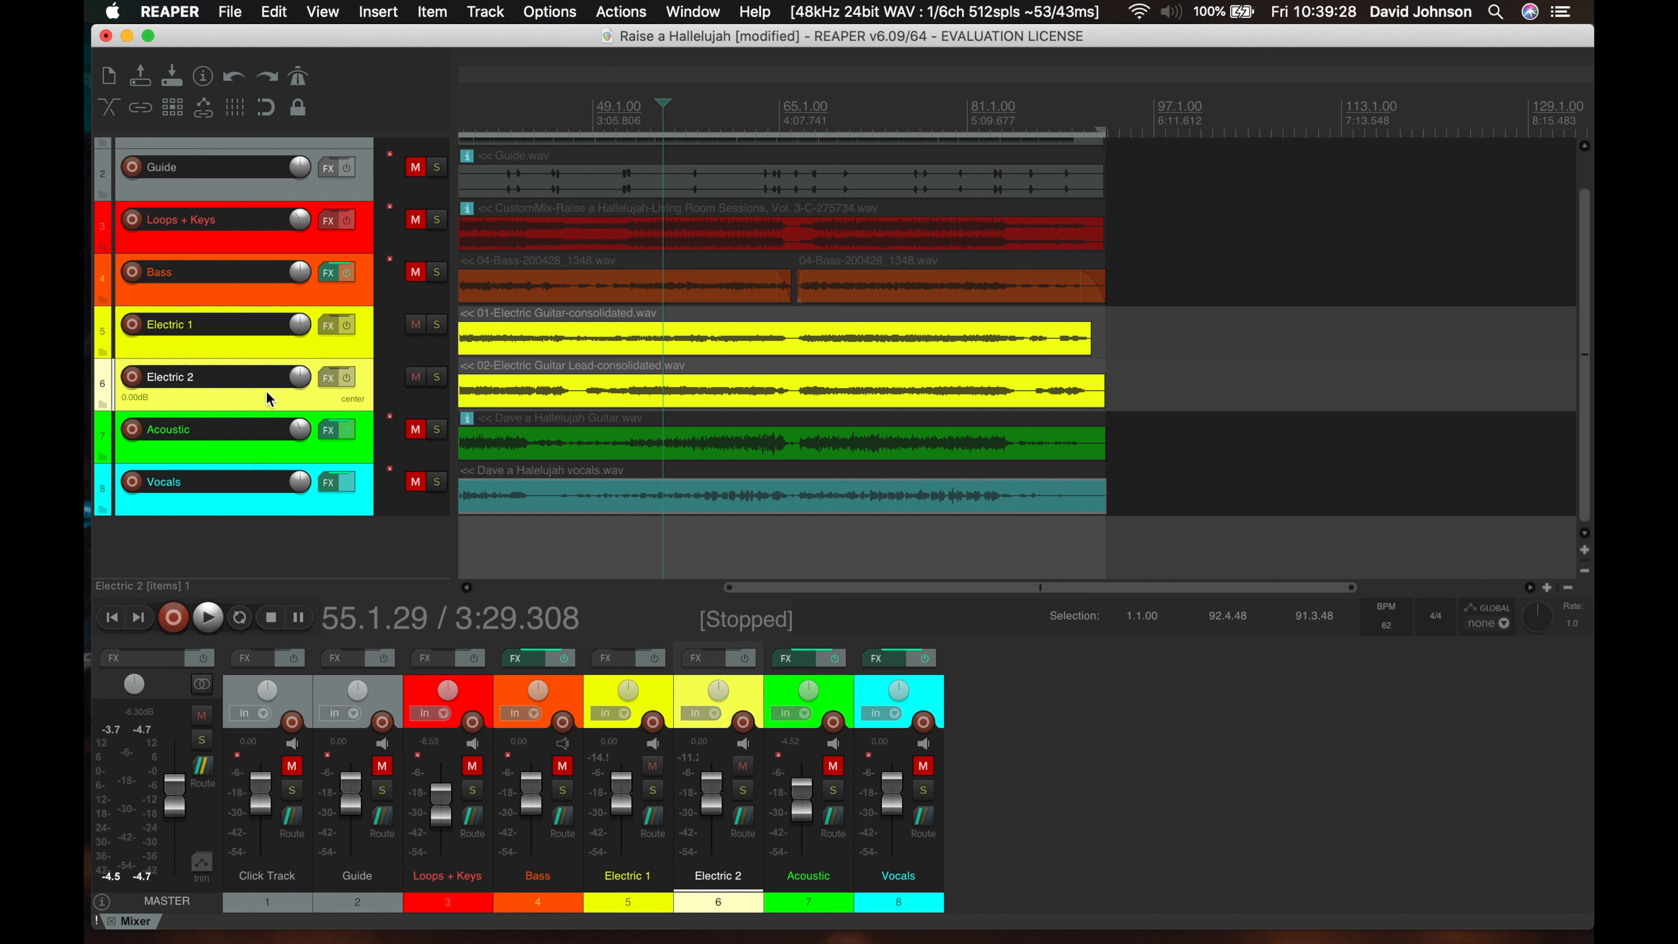
Pan Electric 1 to the left and Electric 2 to about 34% right, playing the guitars before and after
key("space")
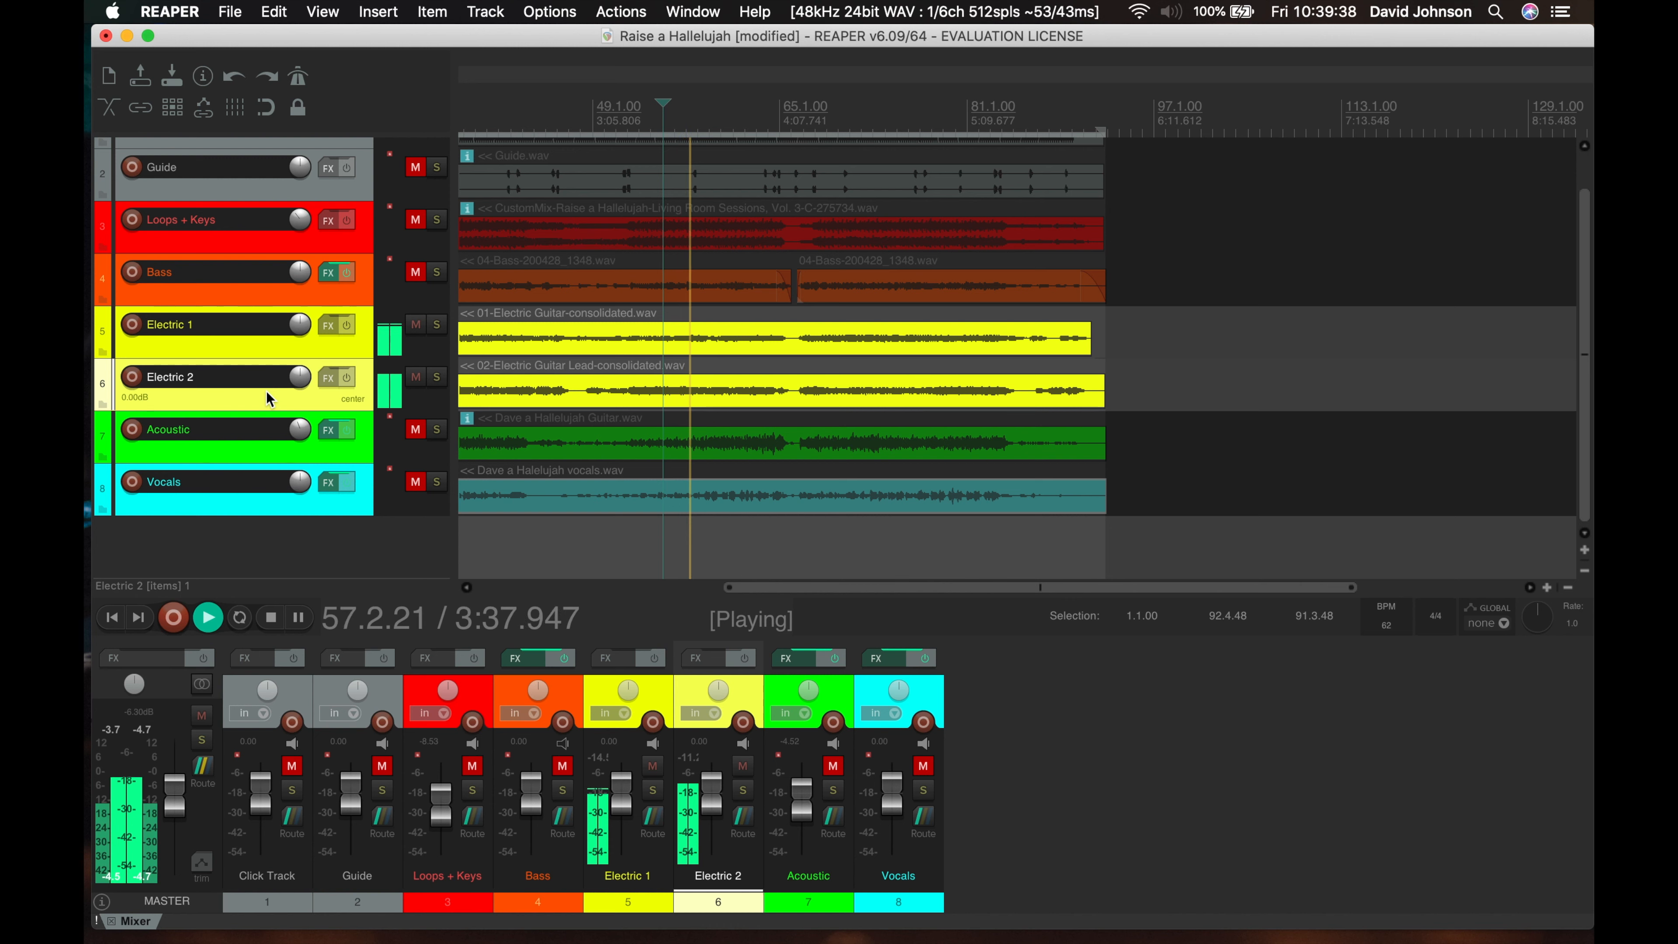
key("space")
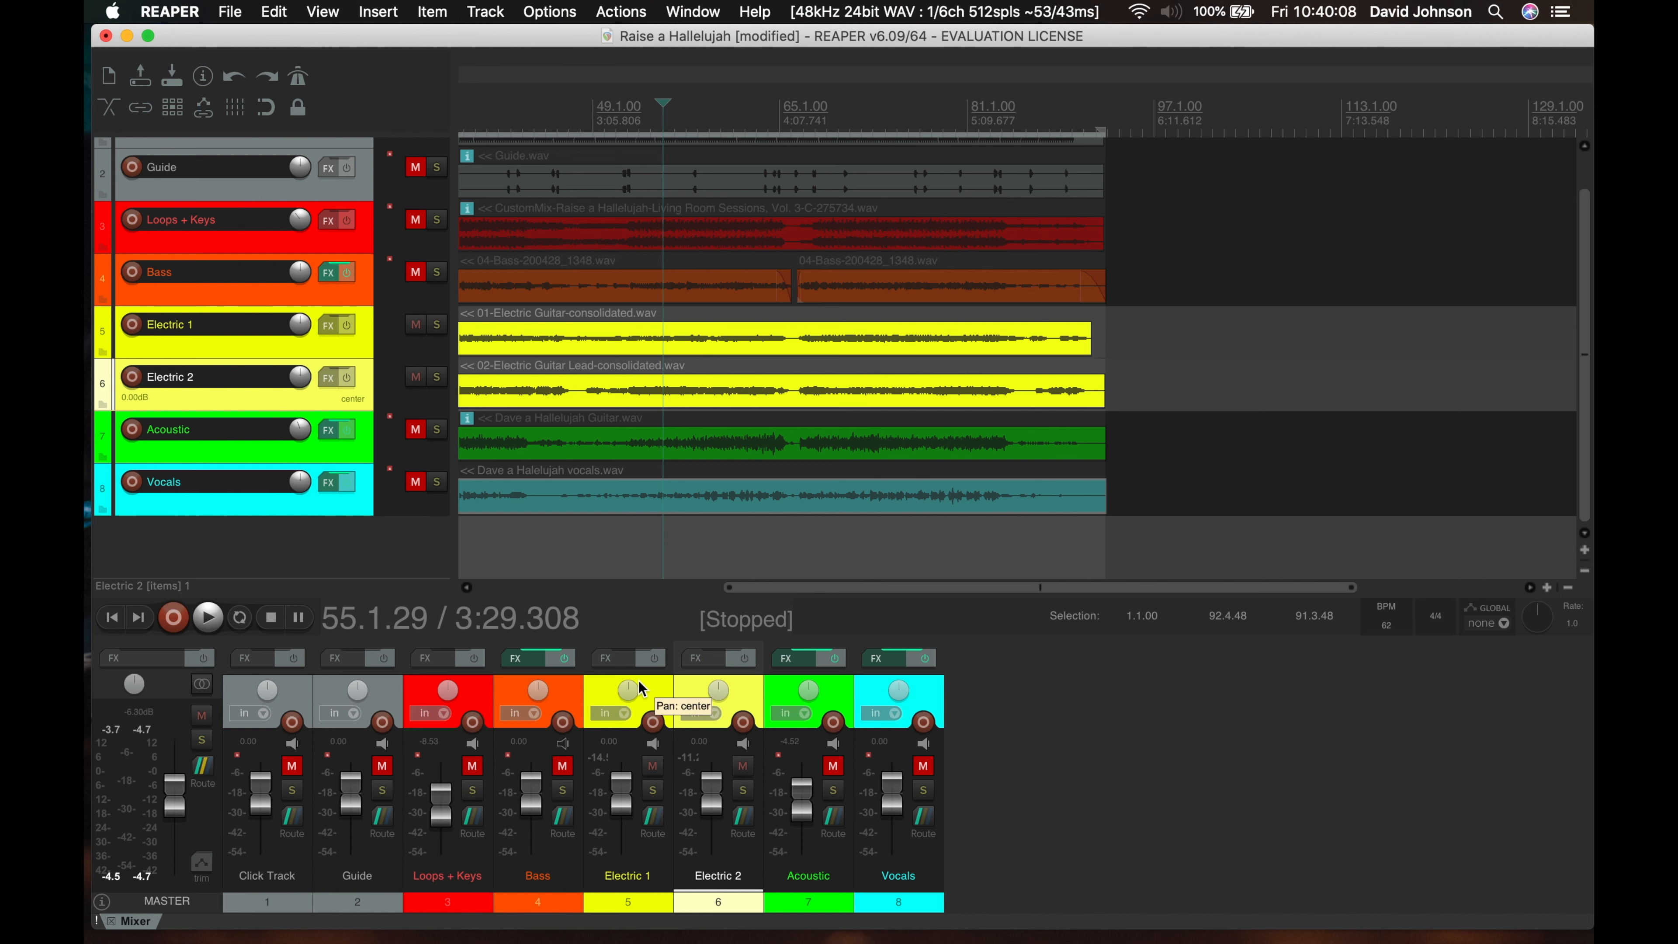
left_click_drag(638, 685, 638, 690)
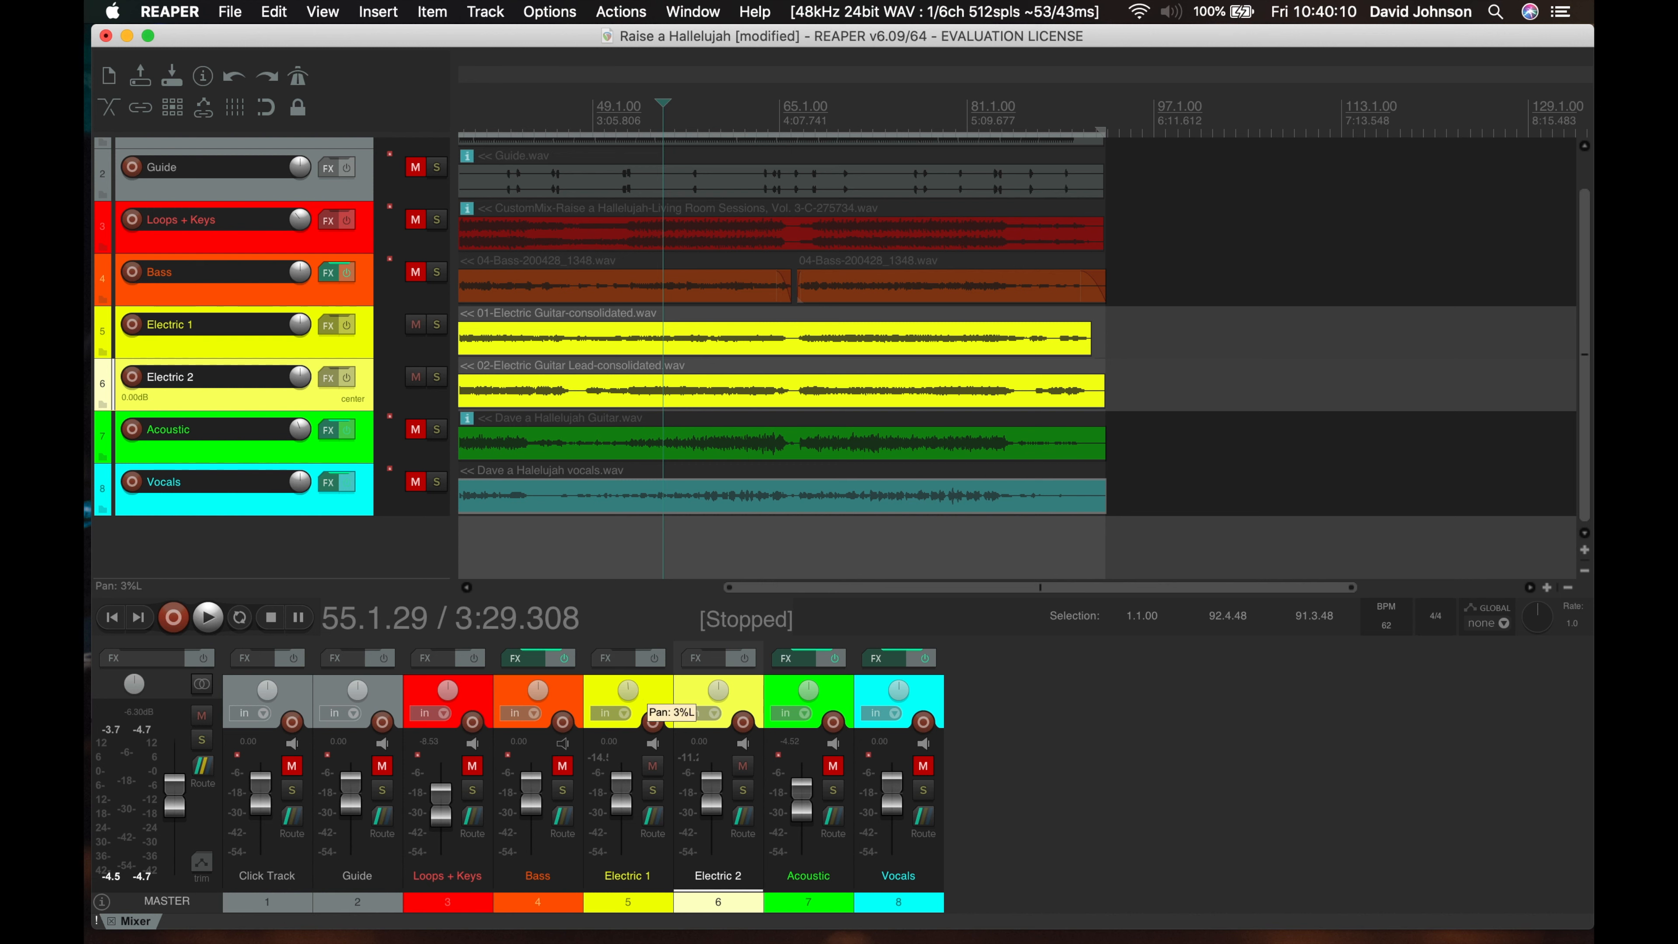
left_click_drag(638, 695, 638, 698)
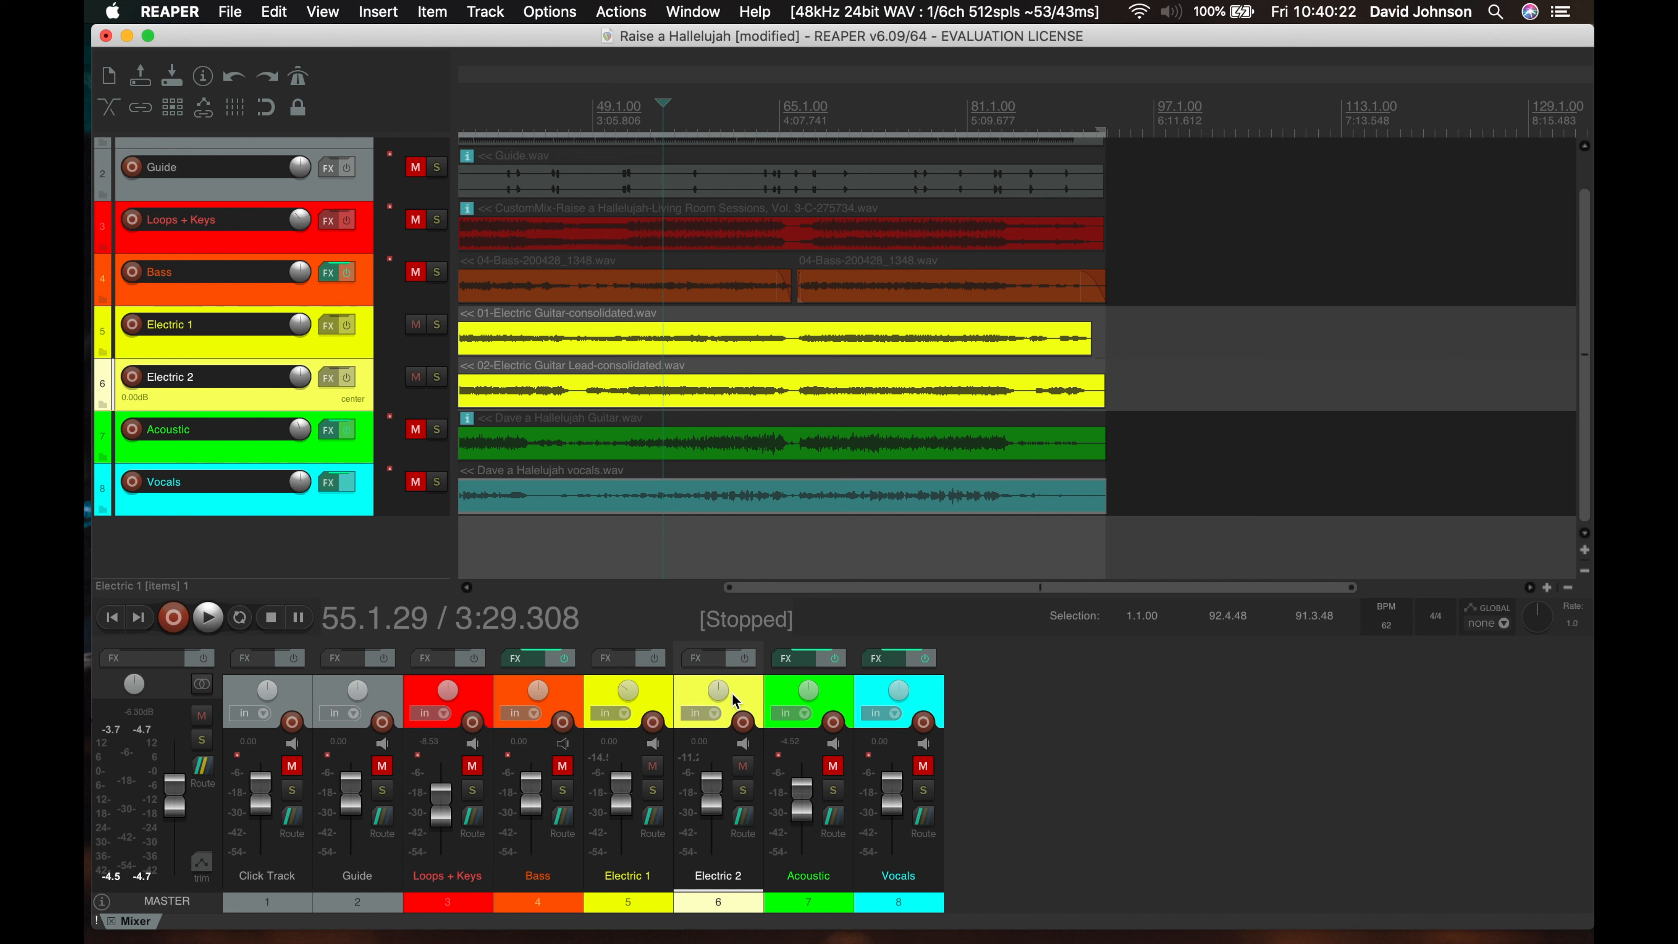
left_click_drag(720, 691, 721, 676)
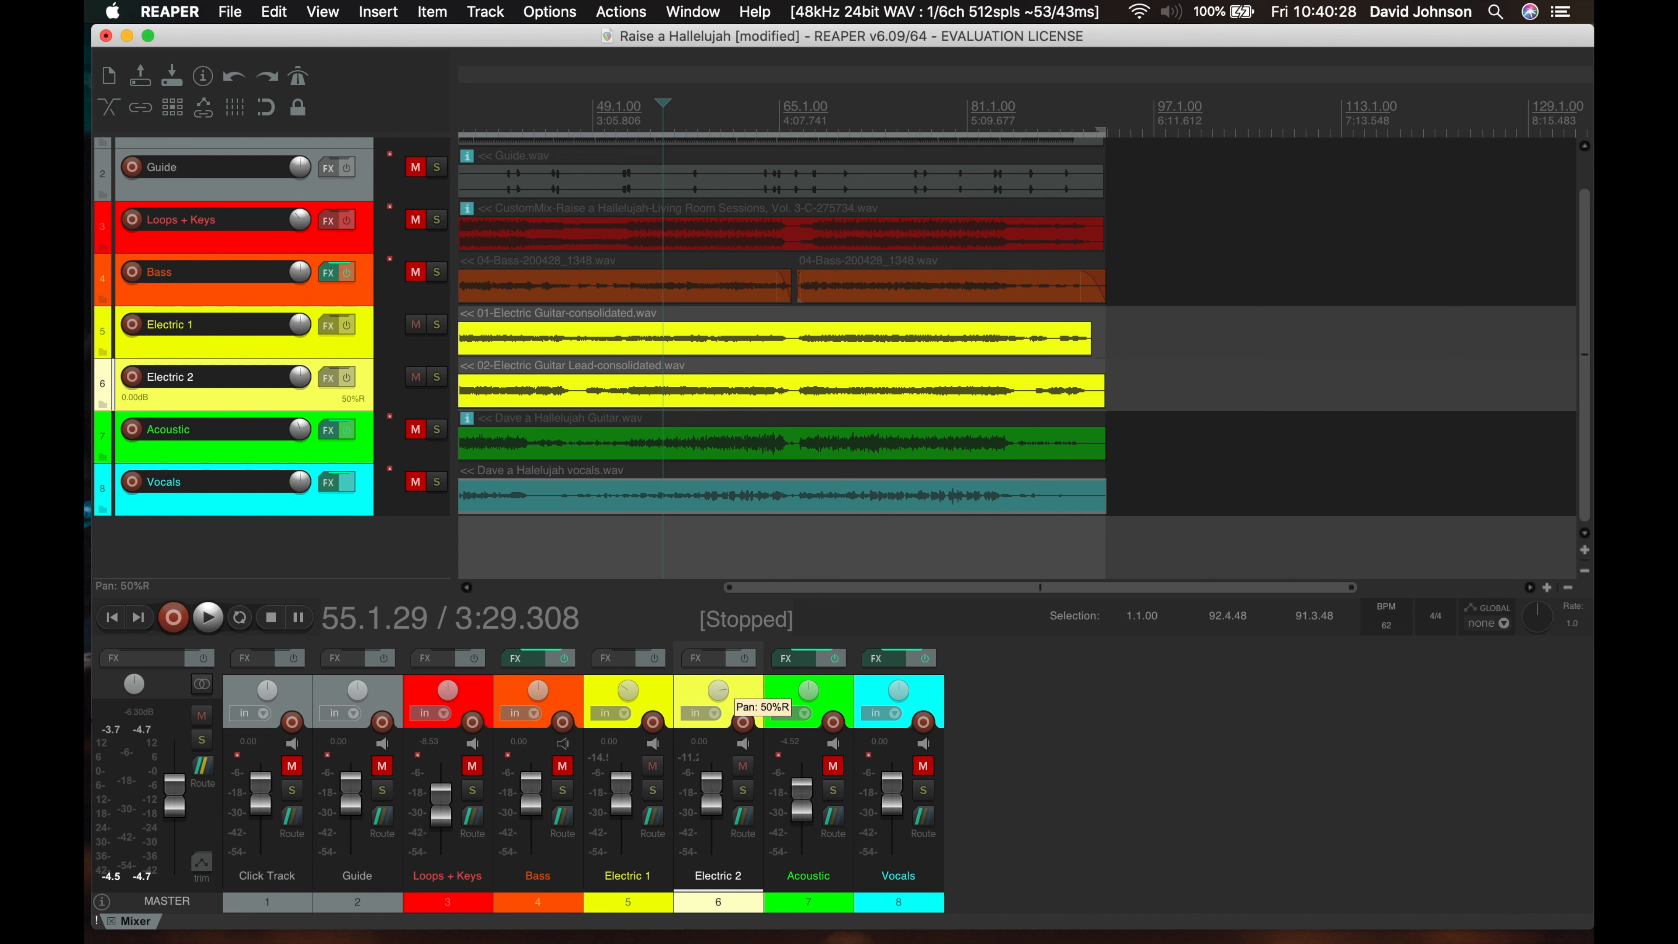
left_click_drag(720, 675, 720, 676)
key("space")
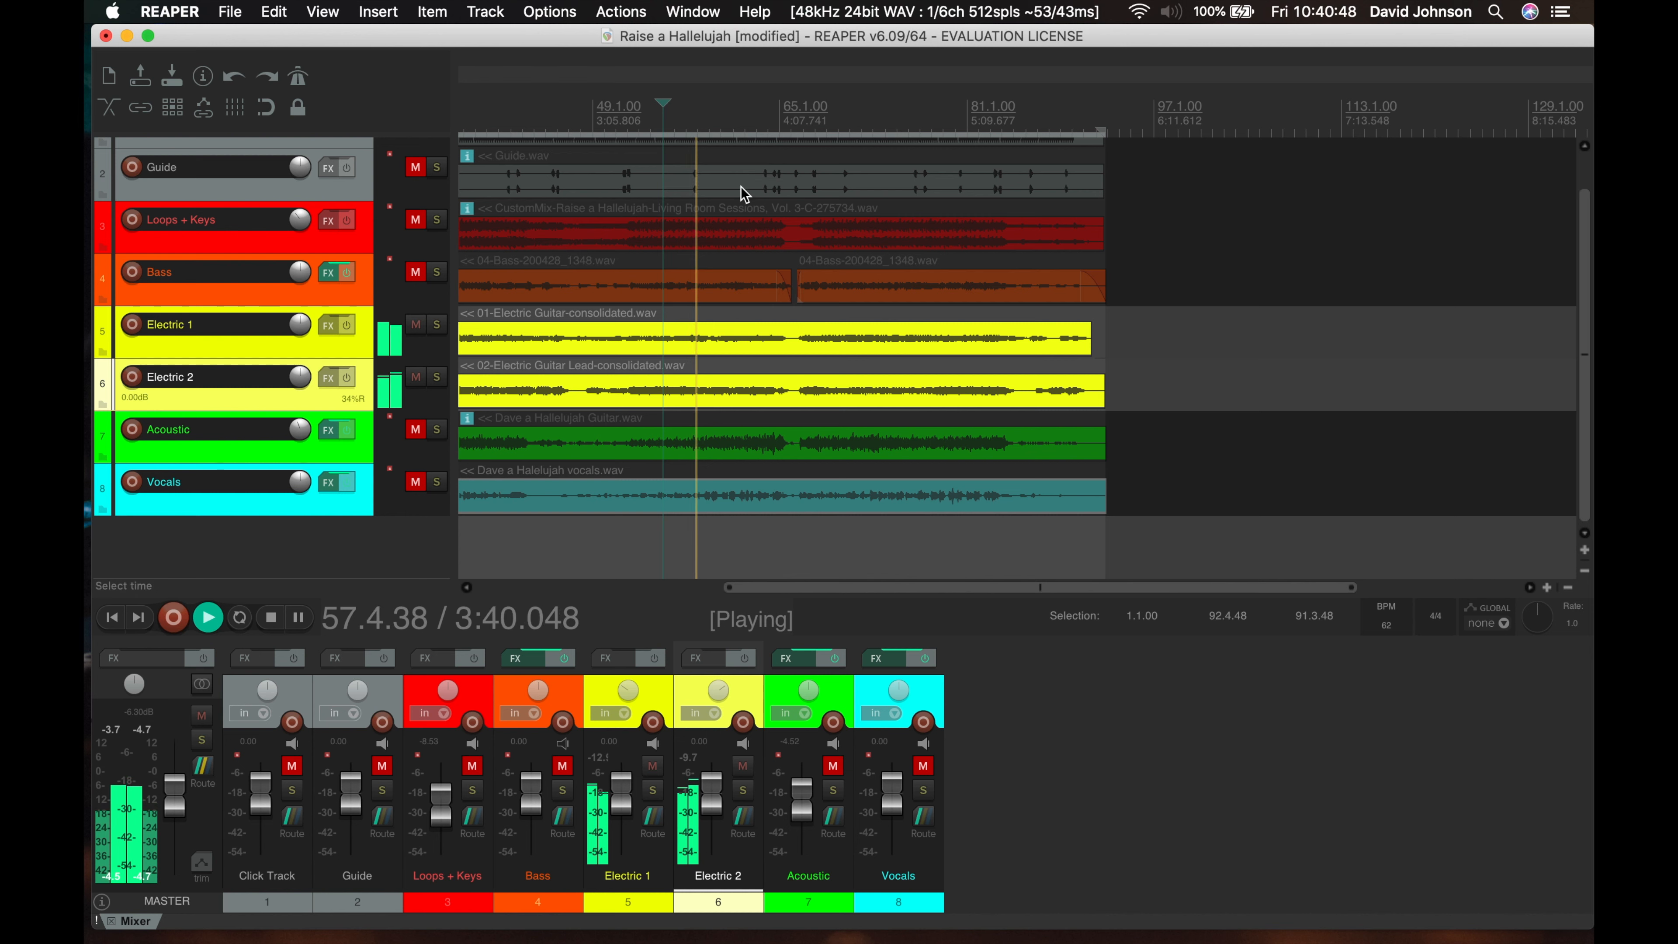
key("space")
Unmute Loops + Keys, Bass, Acoustic and Vocals, and play the full mix with the electric guitars
left_click(473, 765)
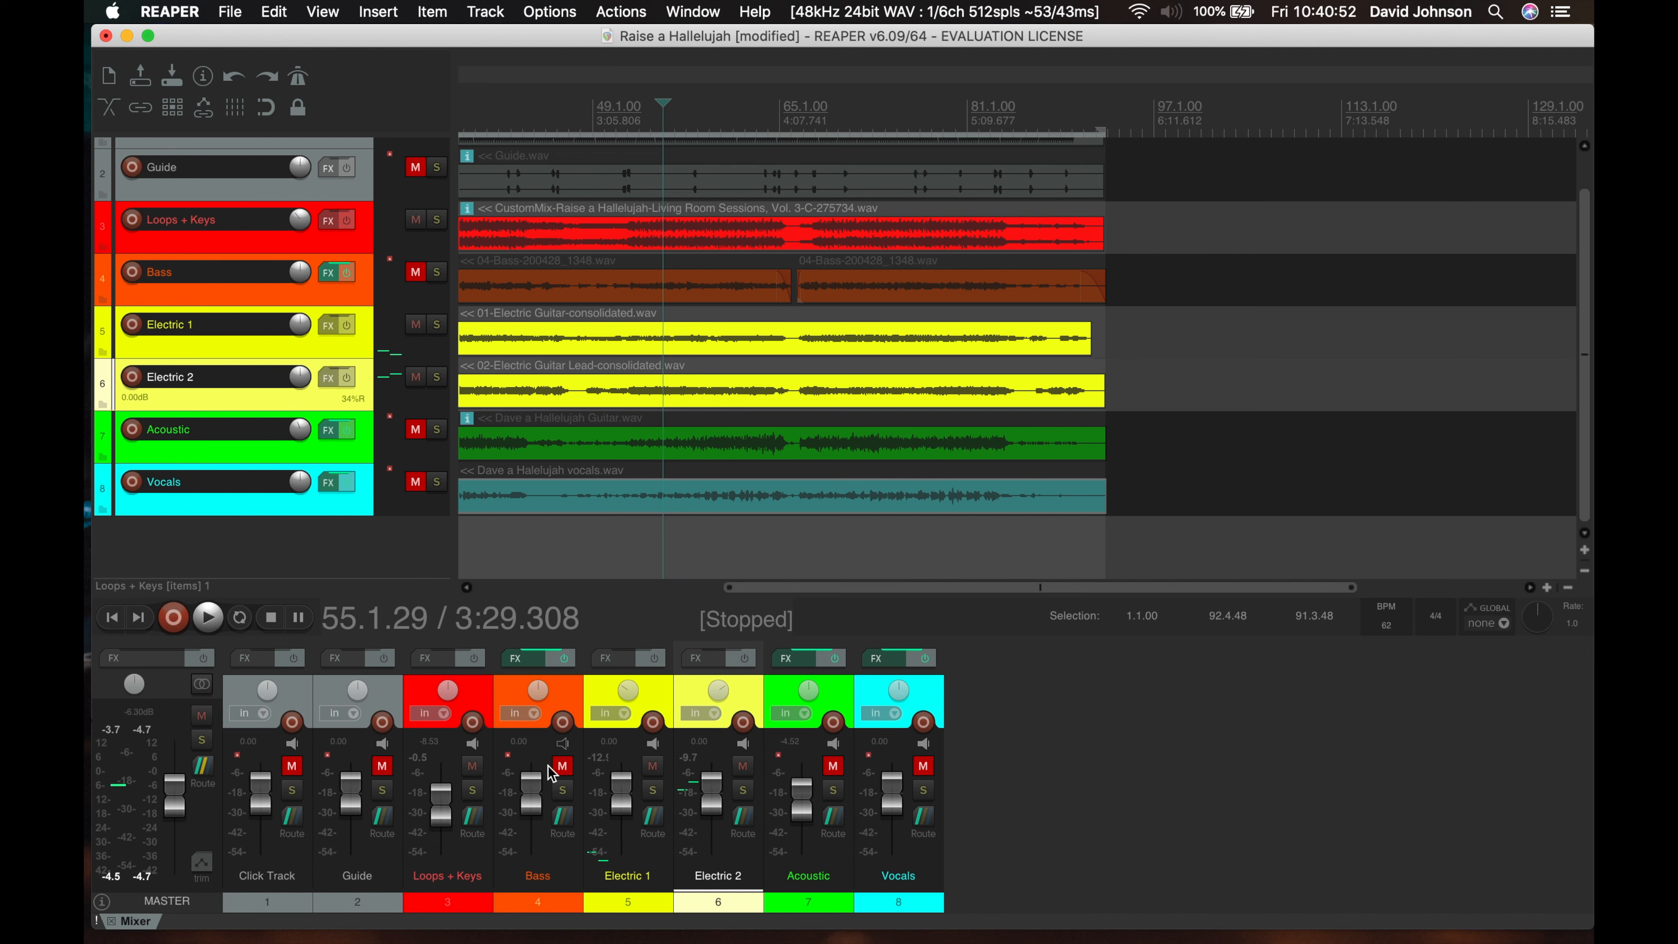
left_click(563, 767)
left_click(833, 765)
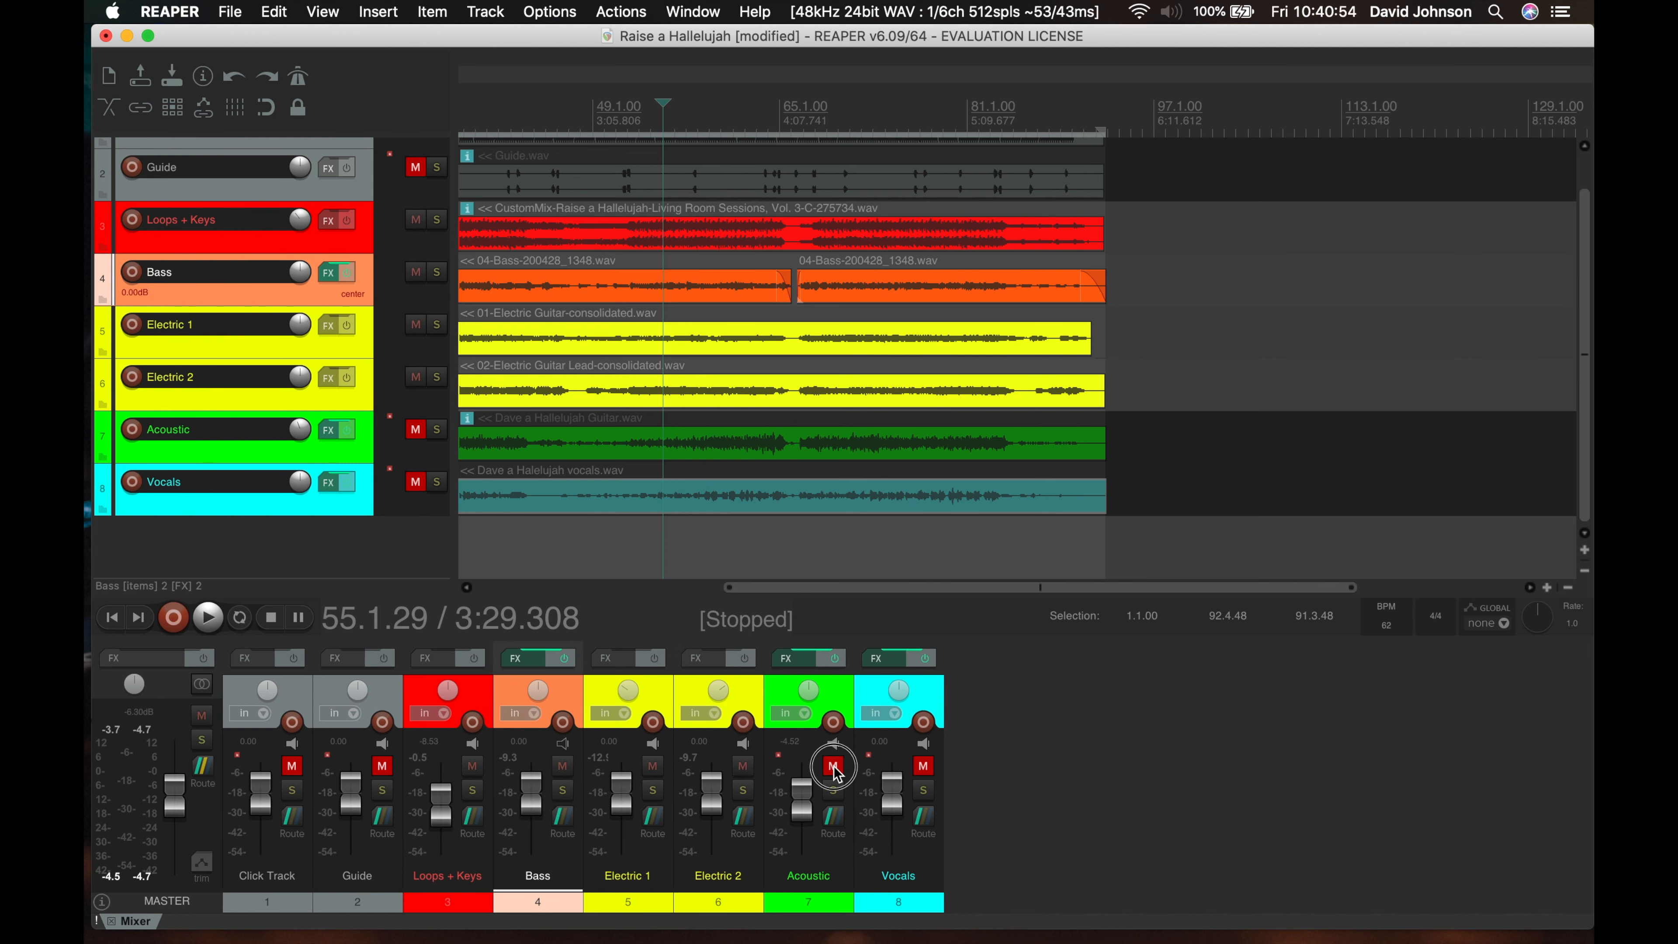
left_click(924, 767)
key("space")
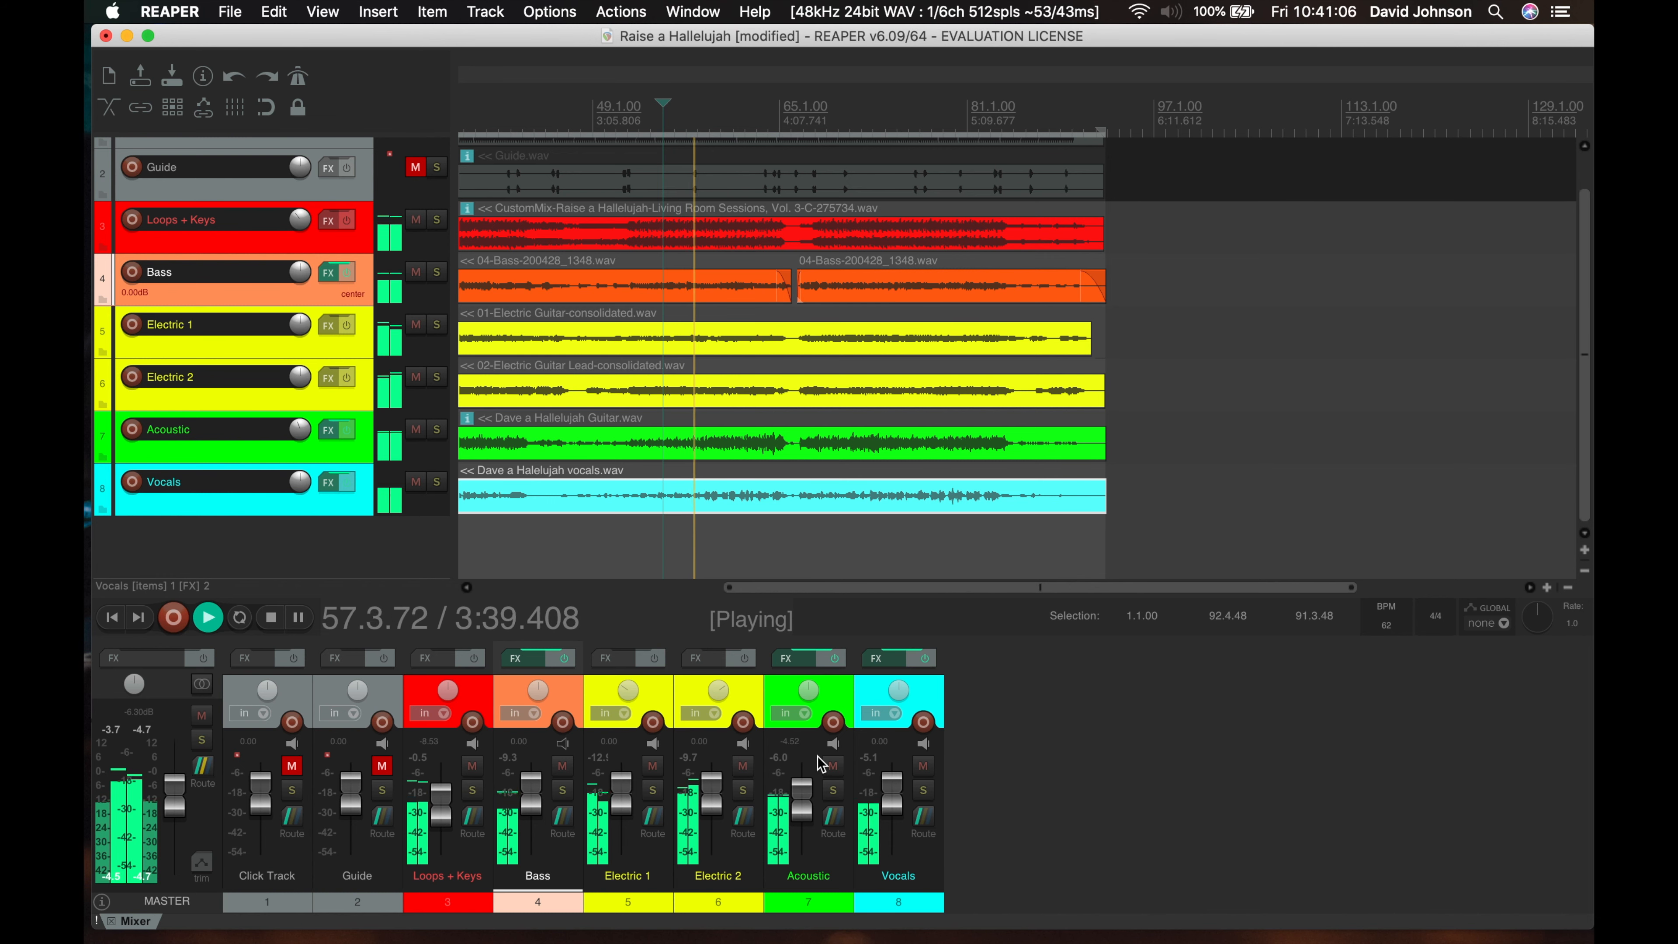
key("space")
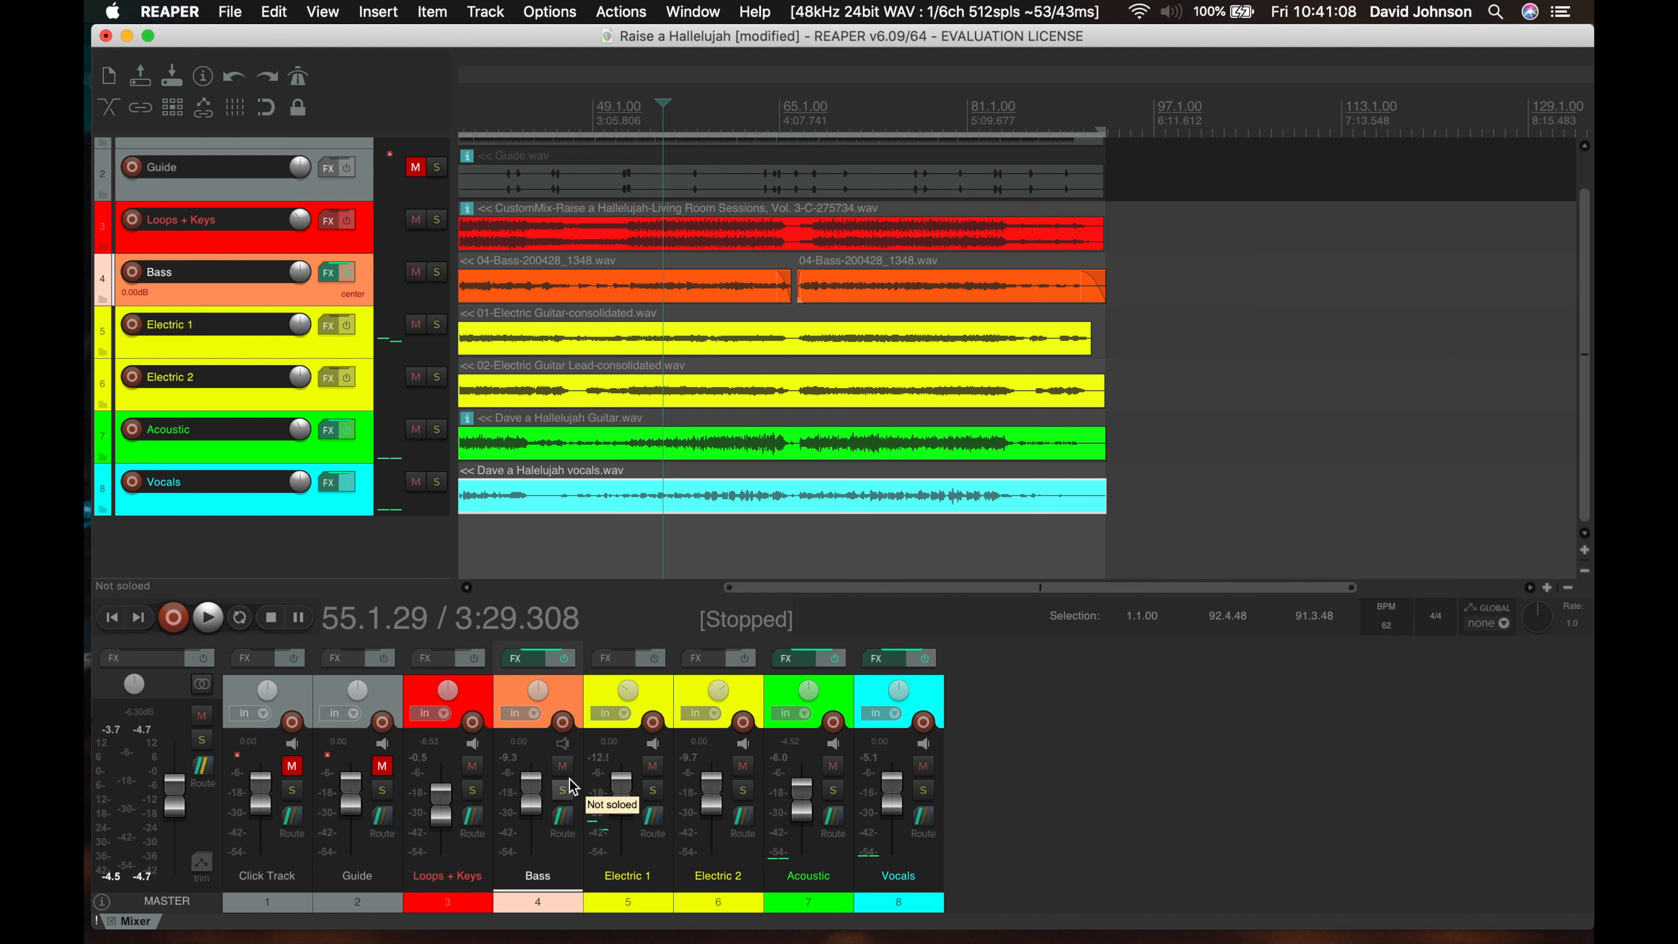
Lower Electric 1 to about -3.7 dB and Electric 2 to about -6.1 dB, and play the mix to check the balance
left_click(711, 797)
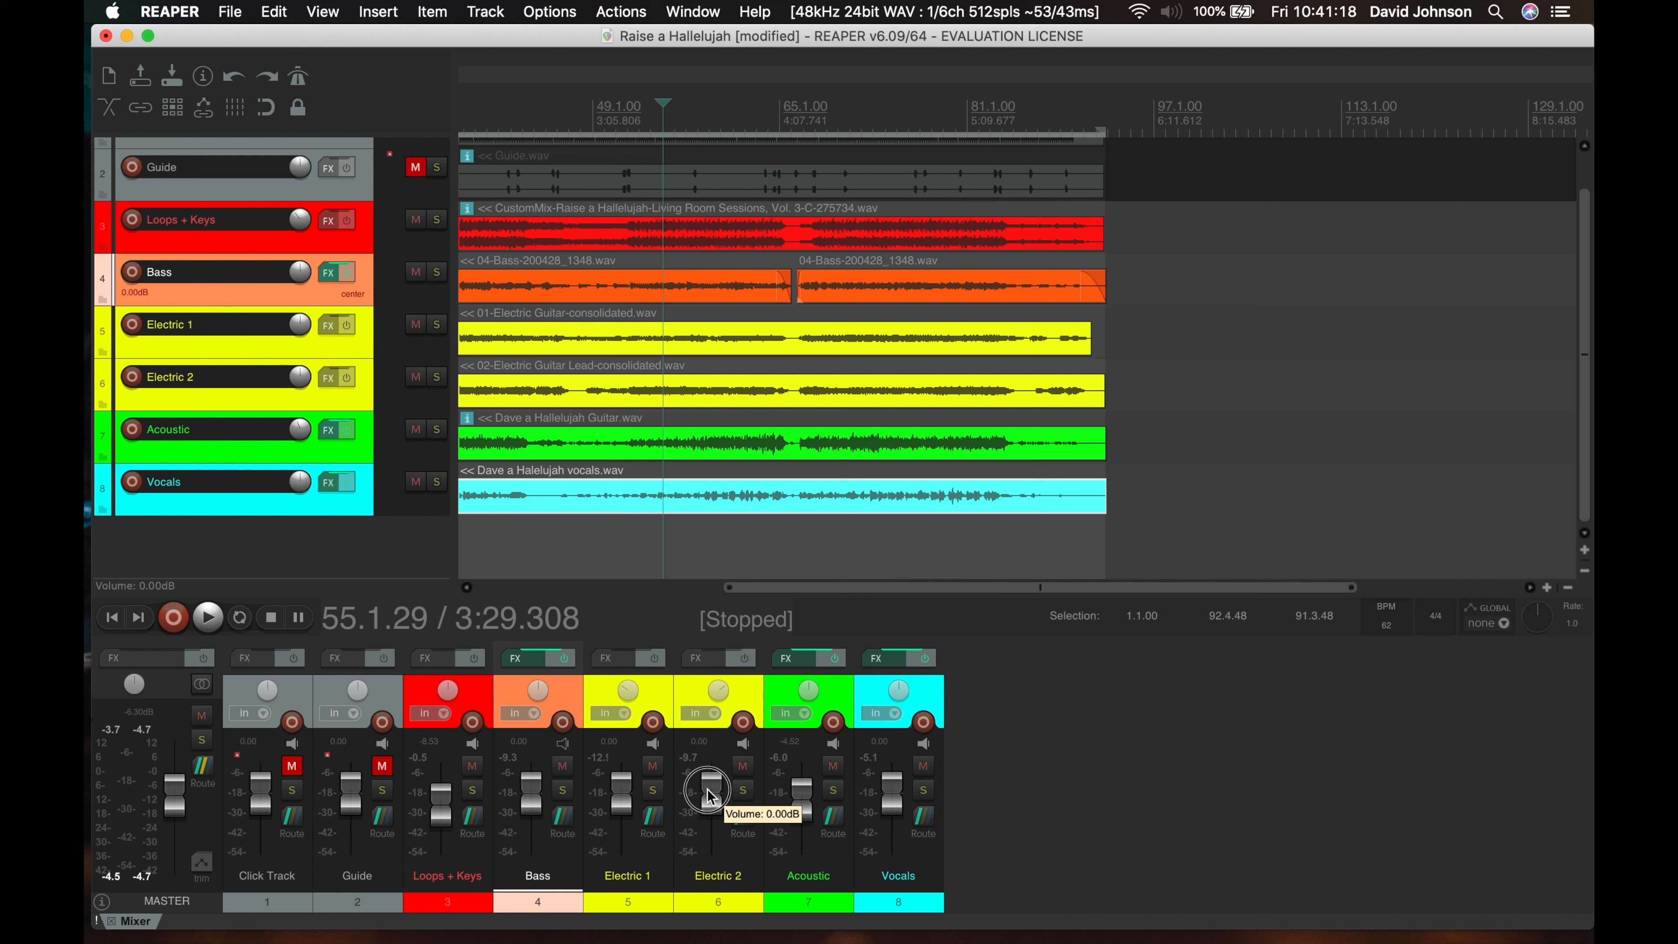
left_click_drag(621, 793, 720, 808)
key("space")
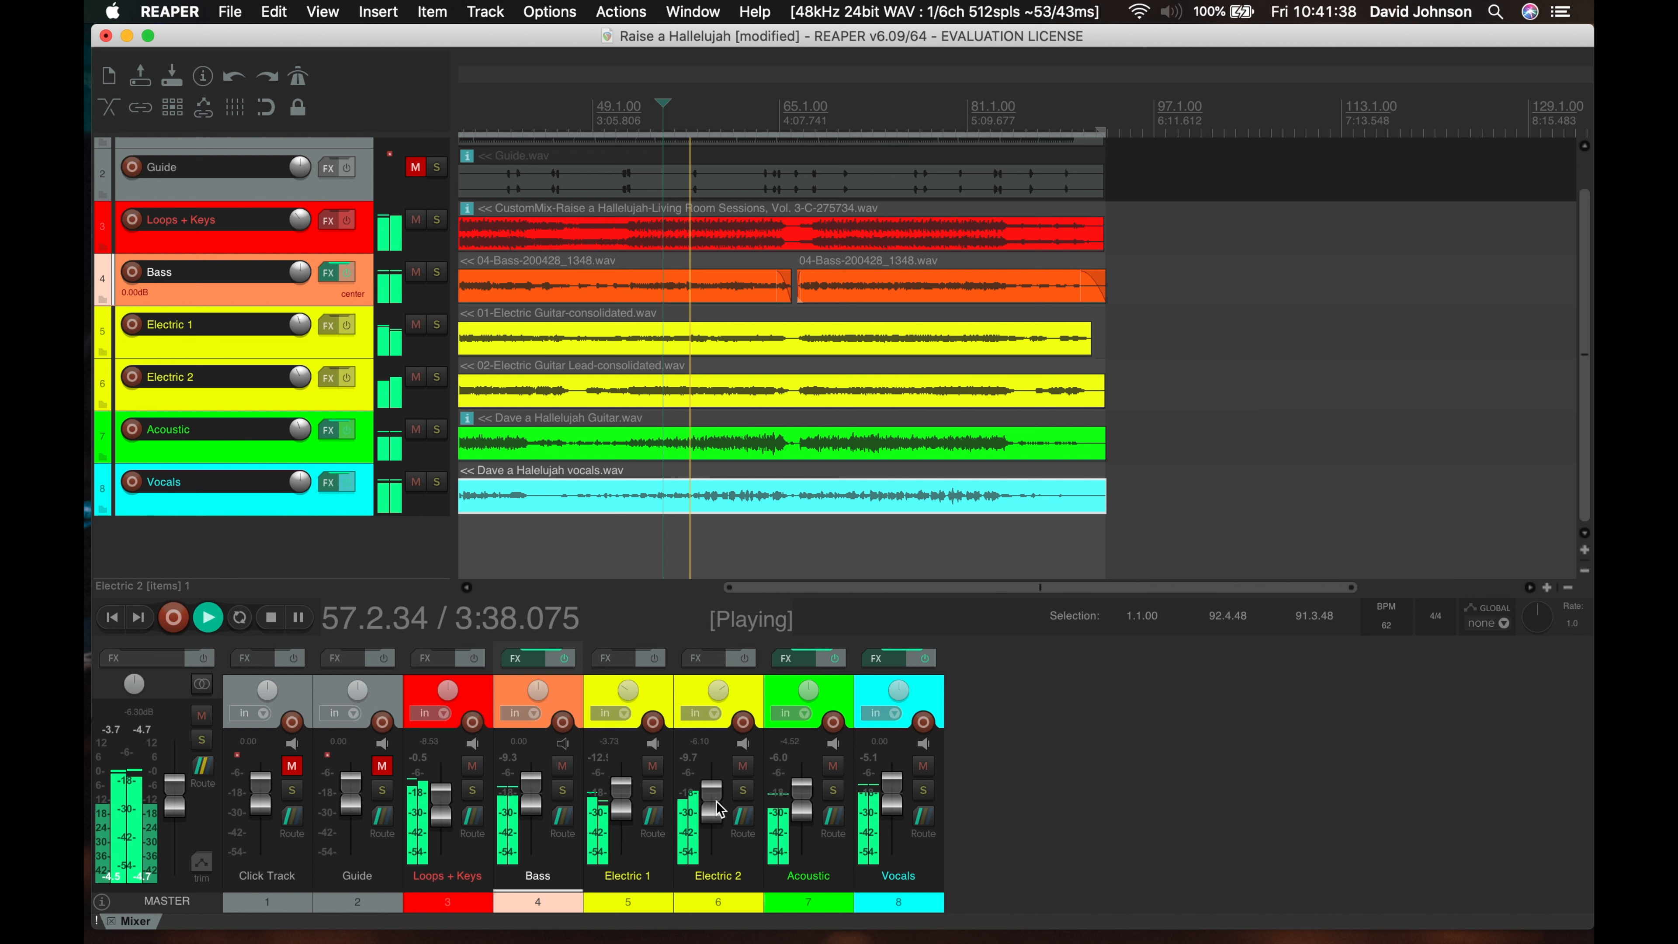
key("space")
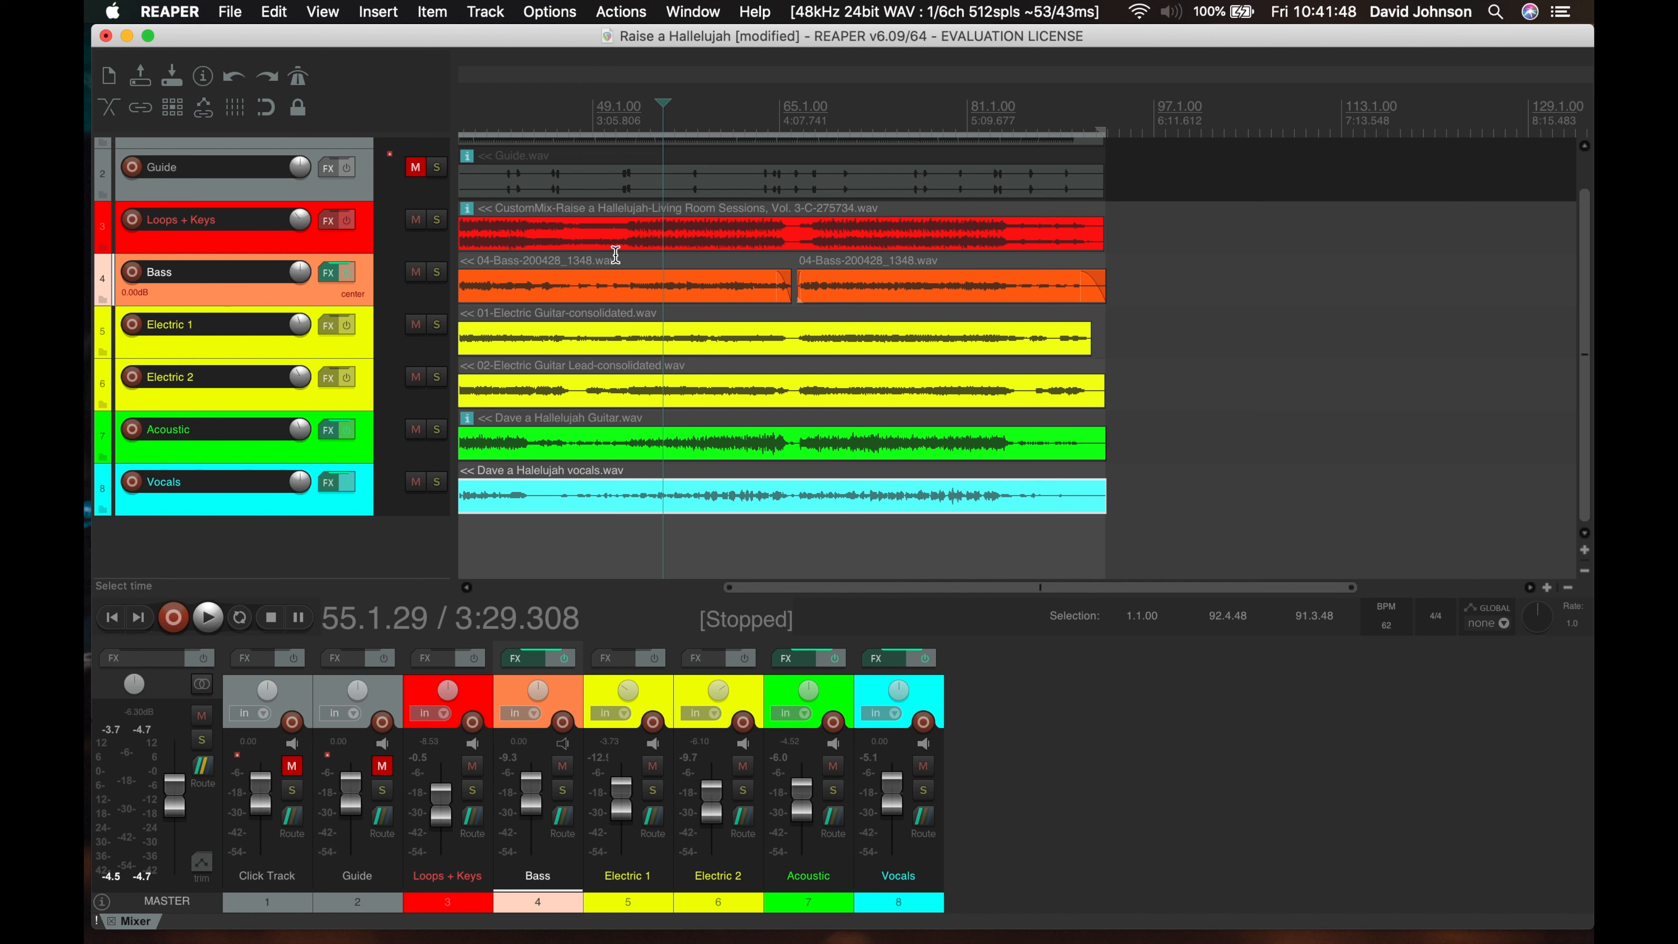
Solo Electric 1 and Electric 2 one at a time and play each to compare their sound
left_click(652, 790)
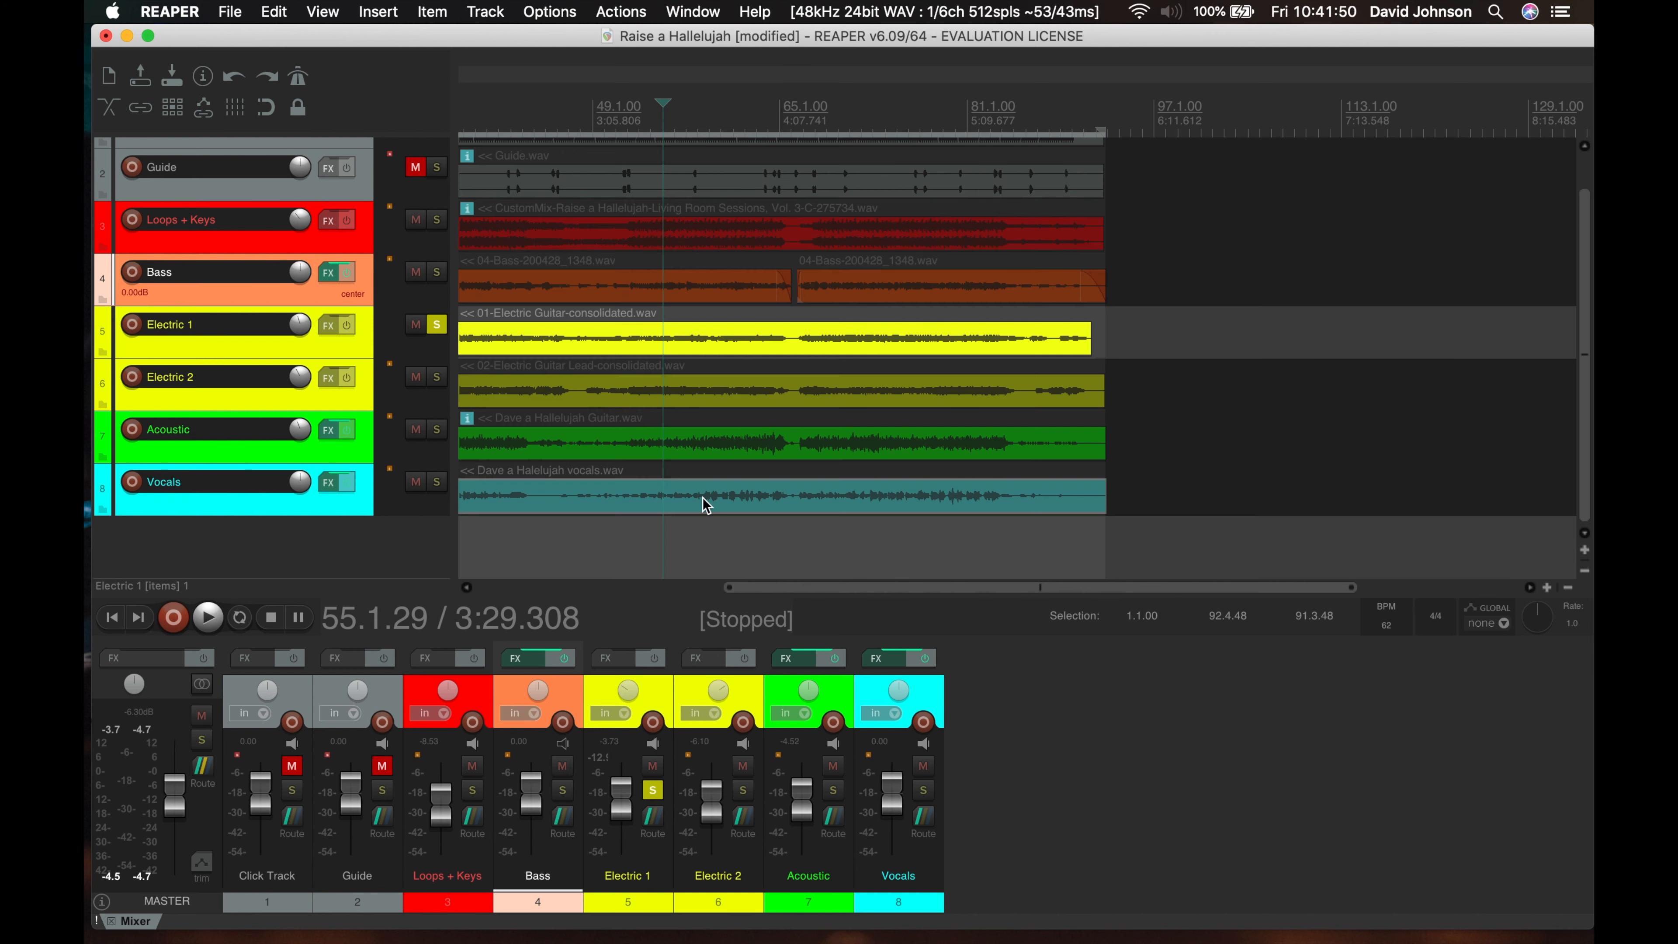
key("space")
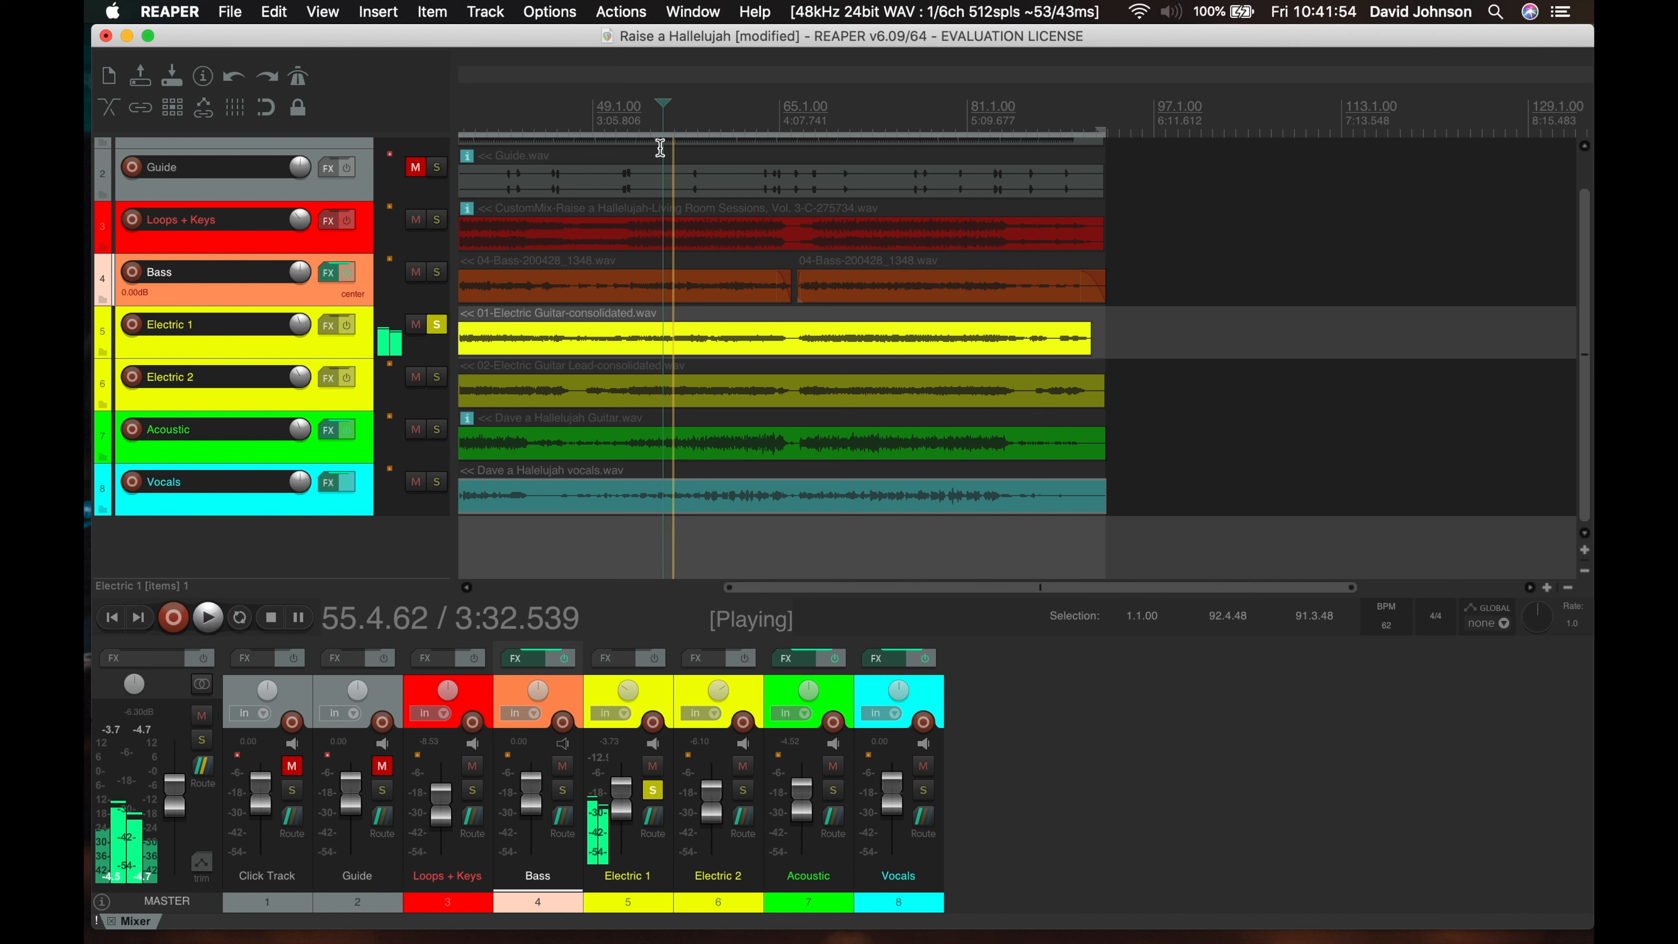
key("space")
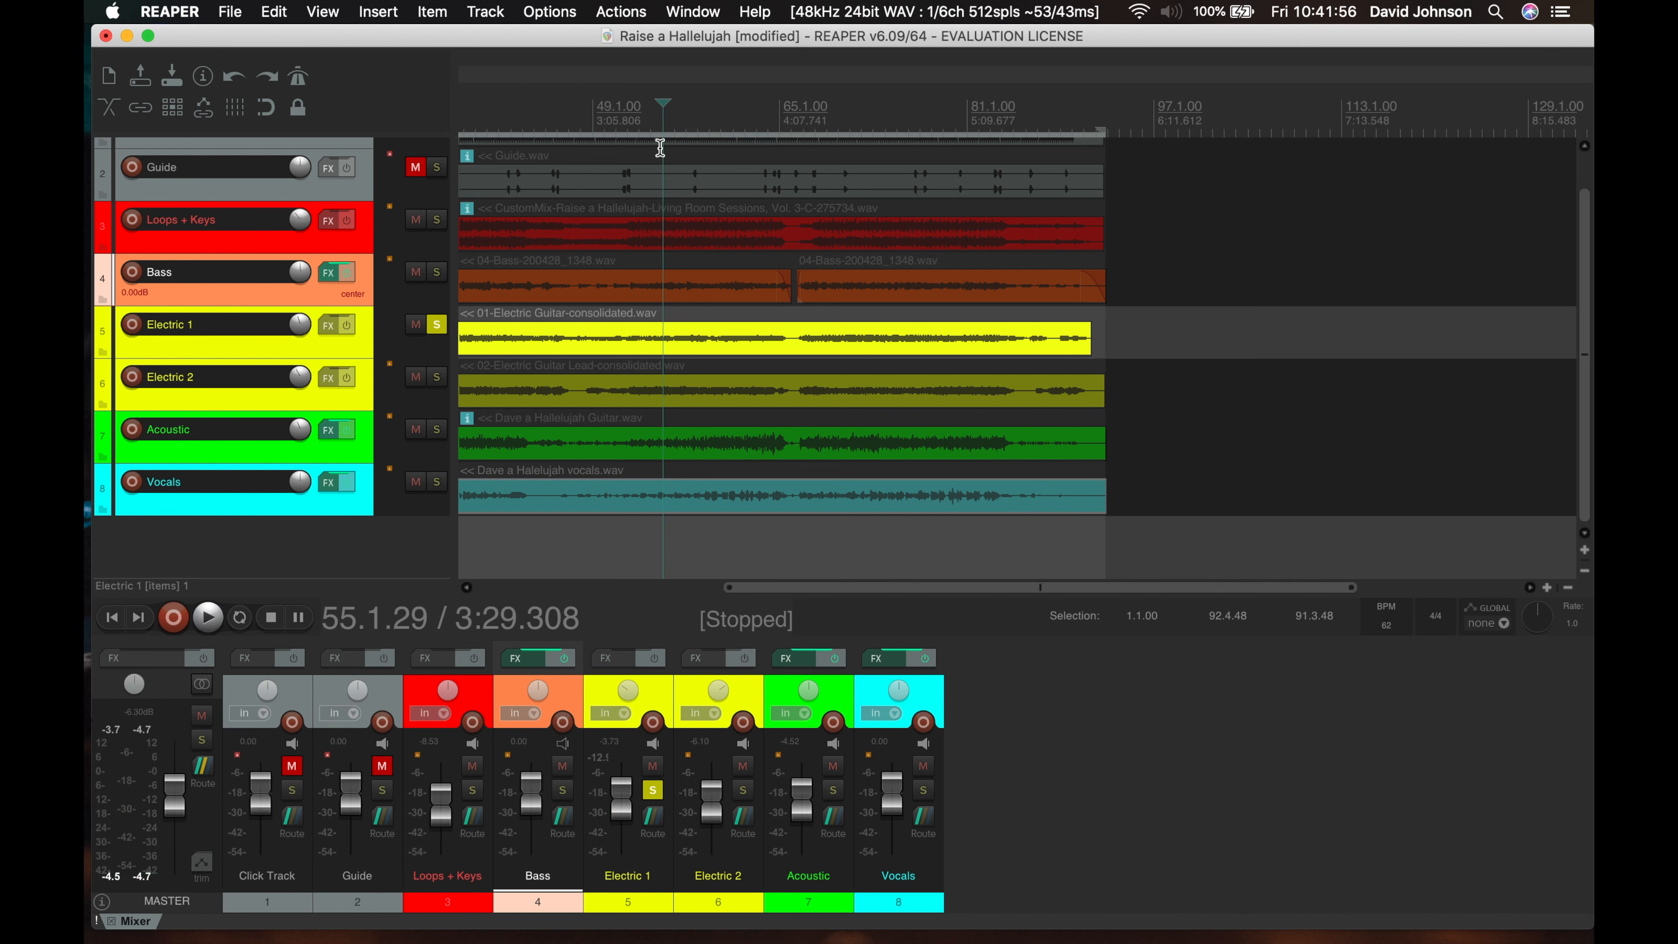
left_click(651, 790)
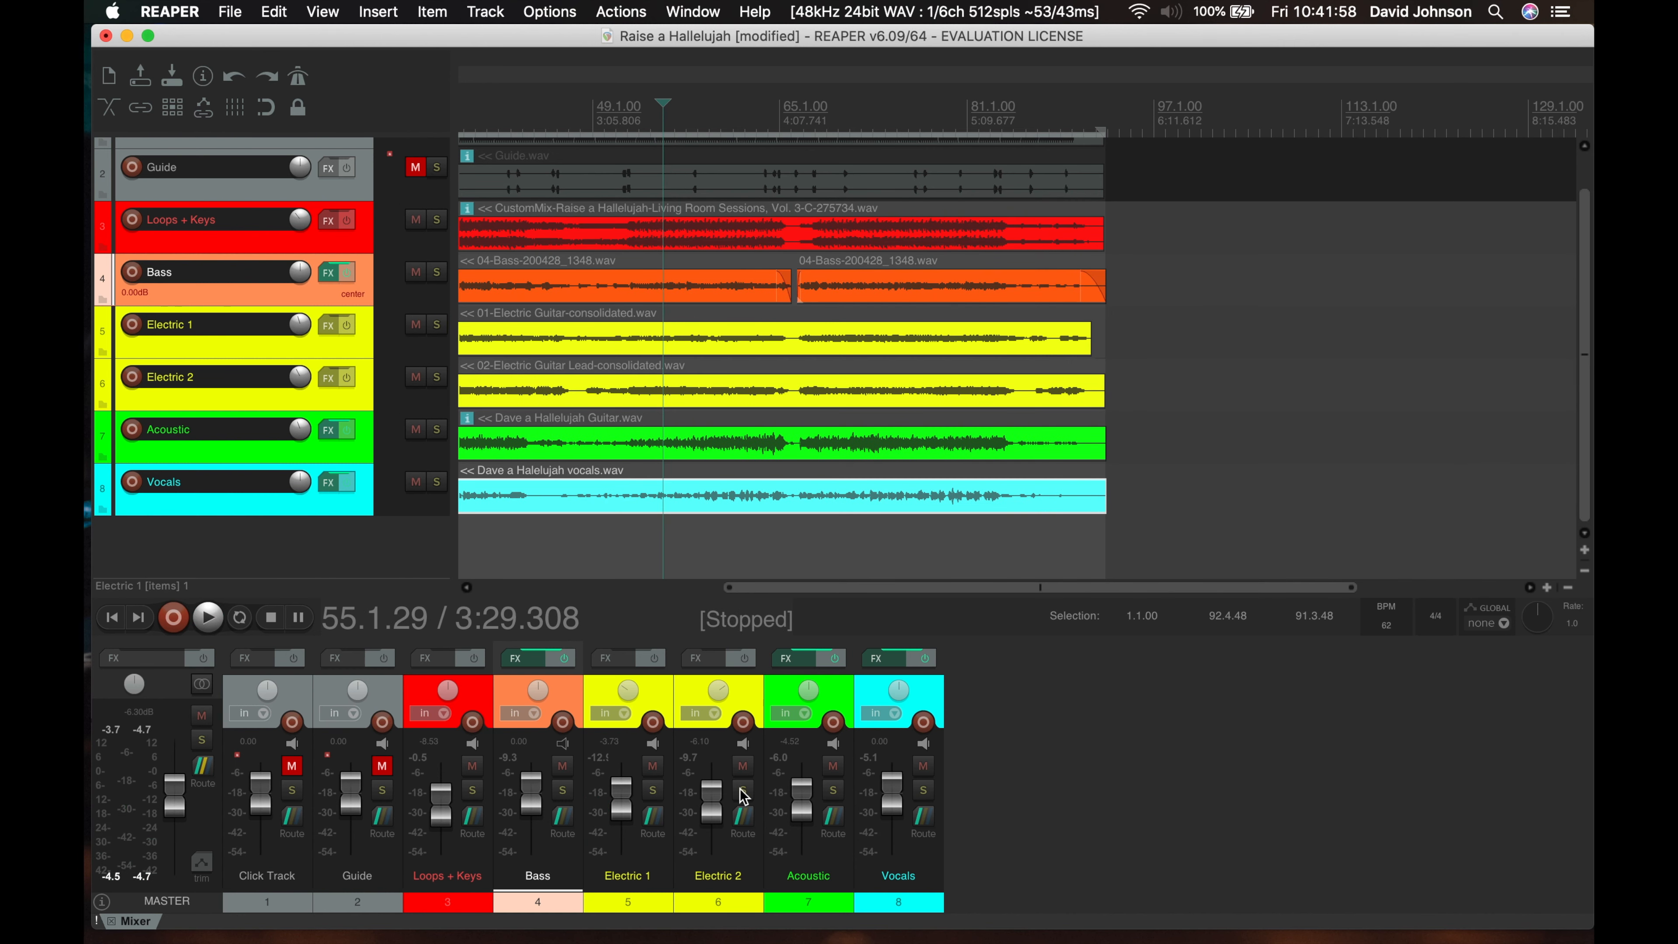
left_click(743, 790)
key("space")
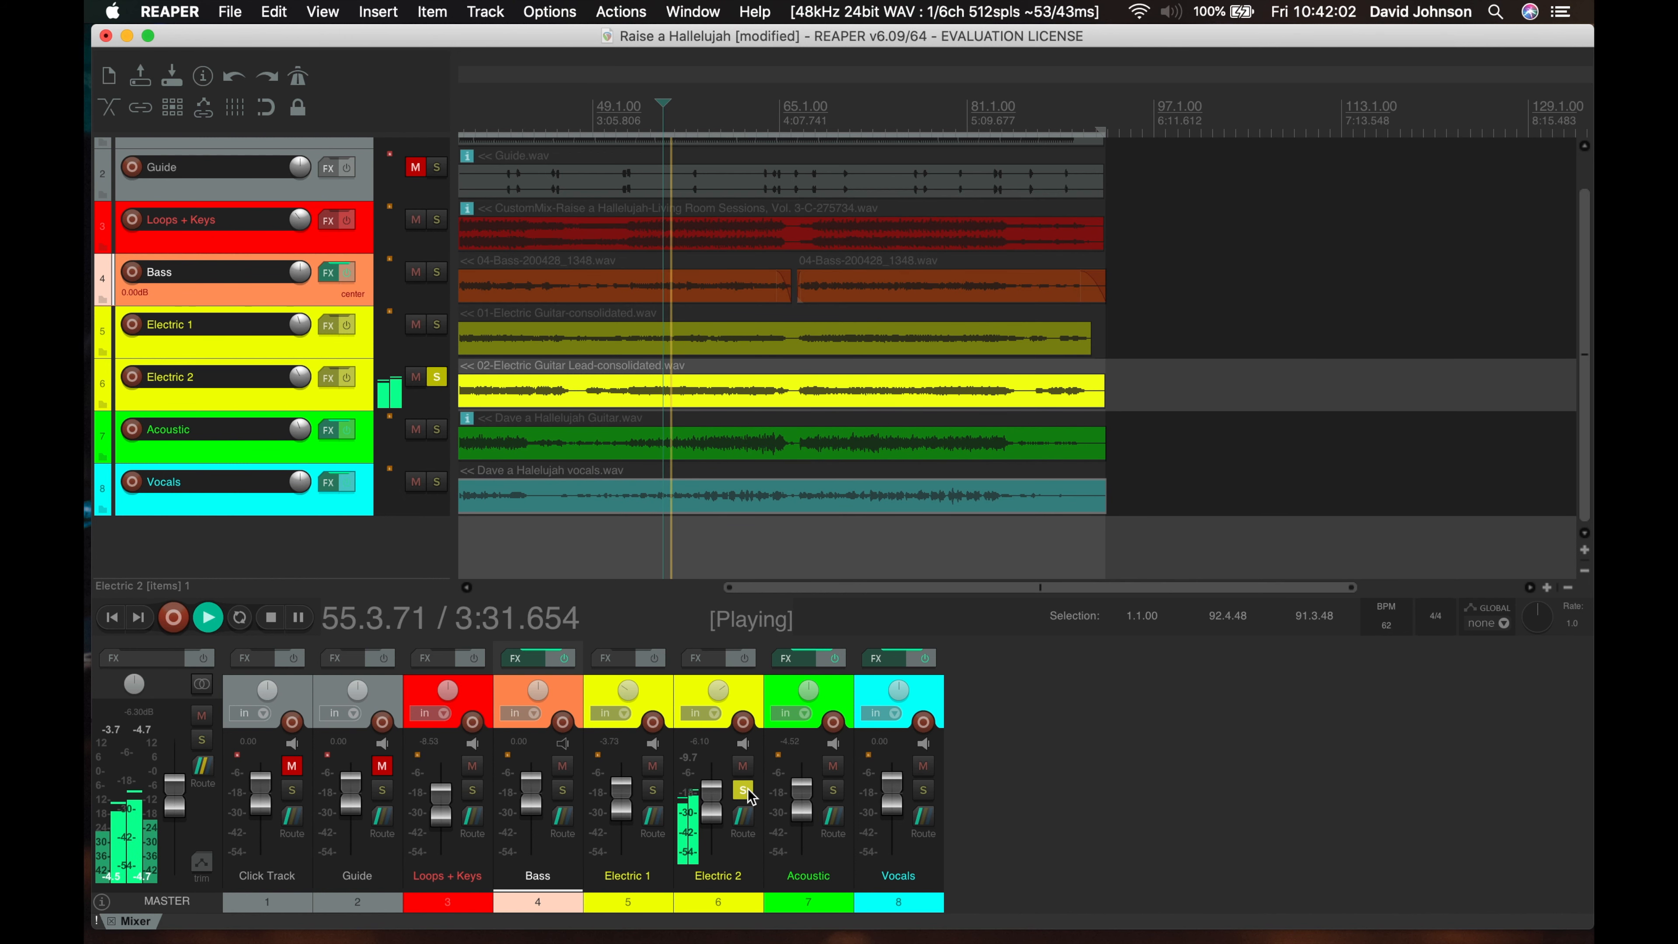
key("space")
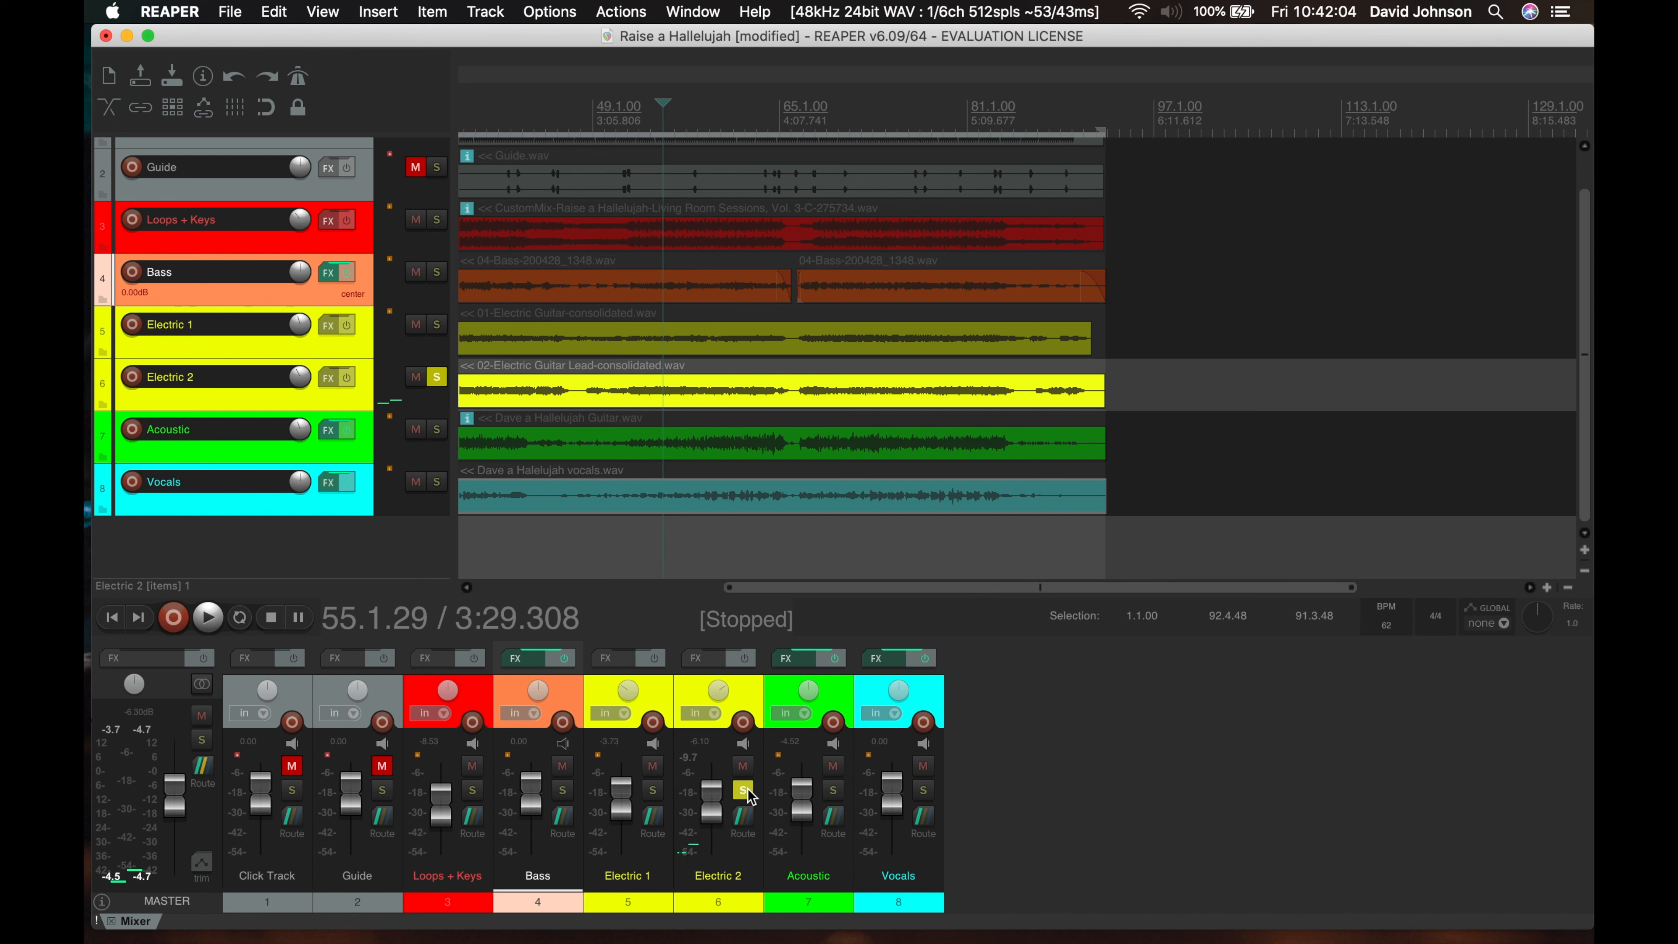
Add ReaEQ and ReaComp to the Electric 1 track
left_click(608, 659)
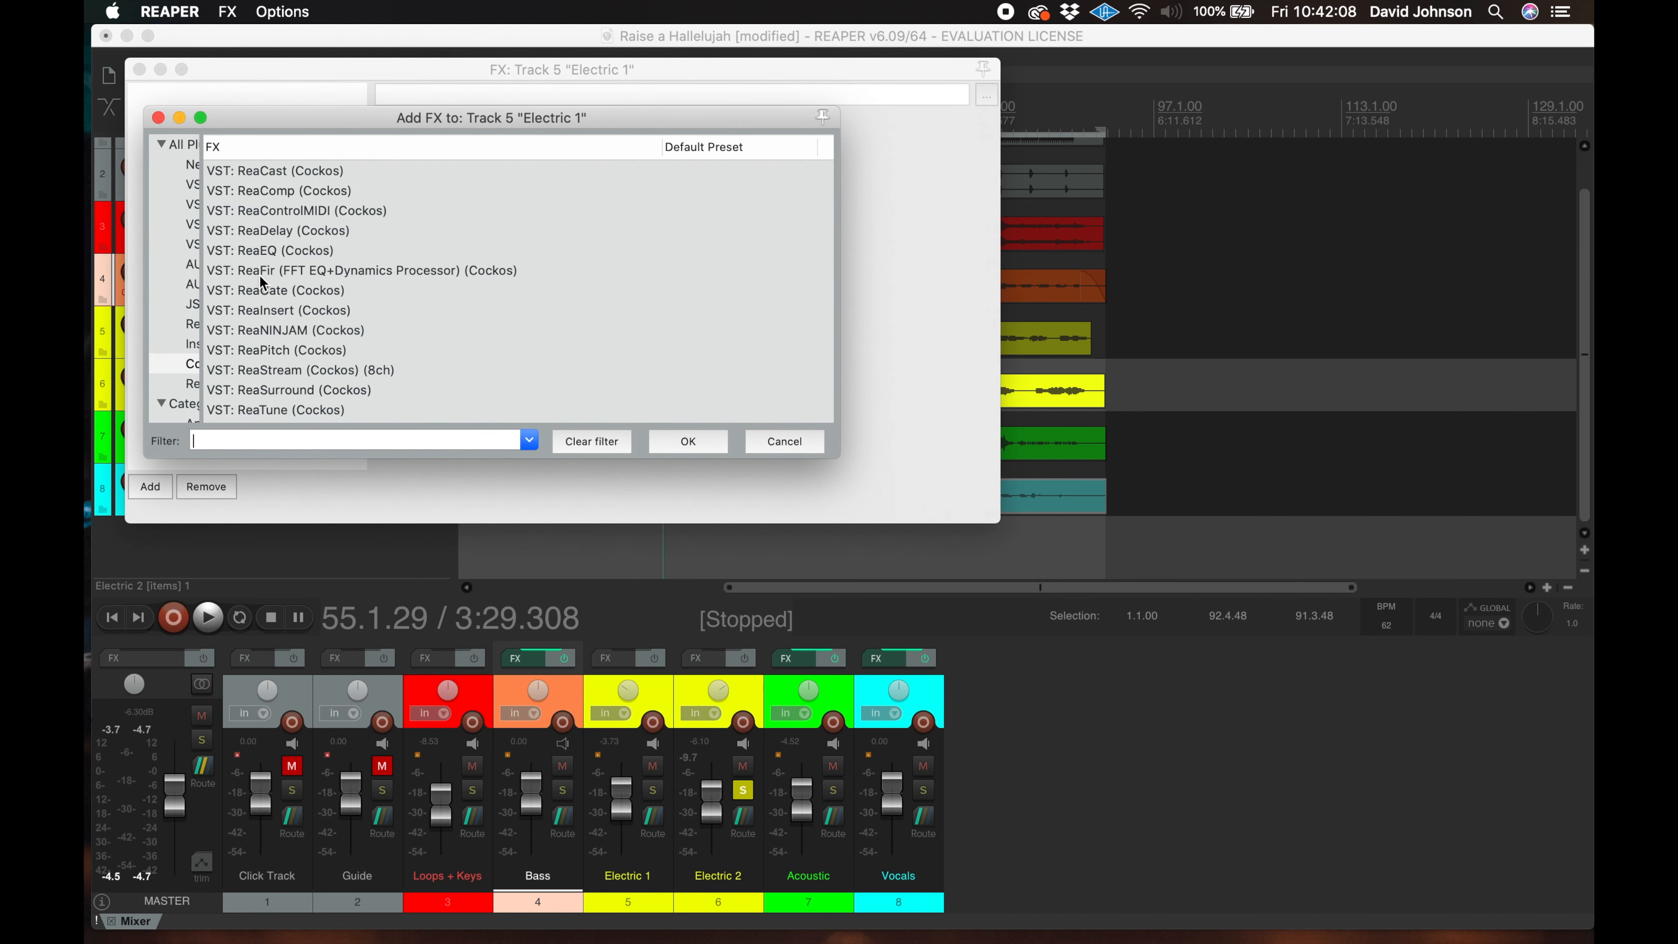
left_click(295, 252)
left_click(714, 447)
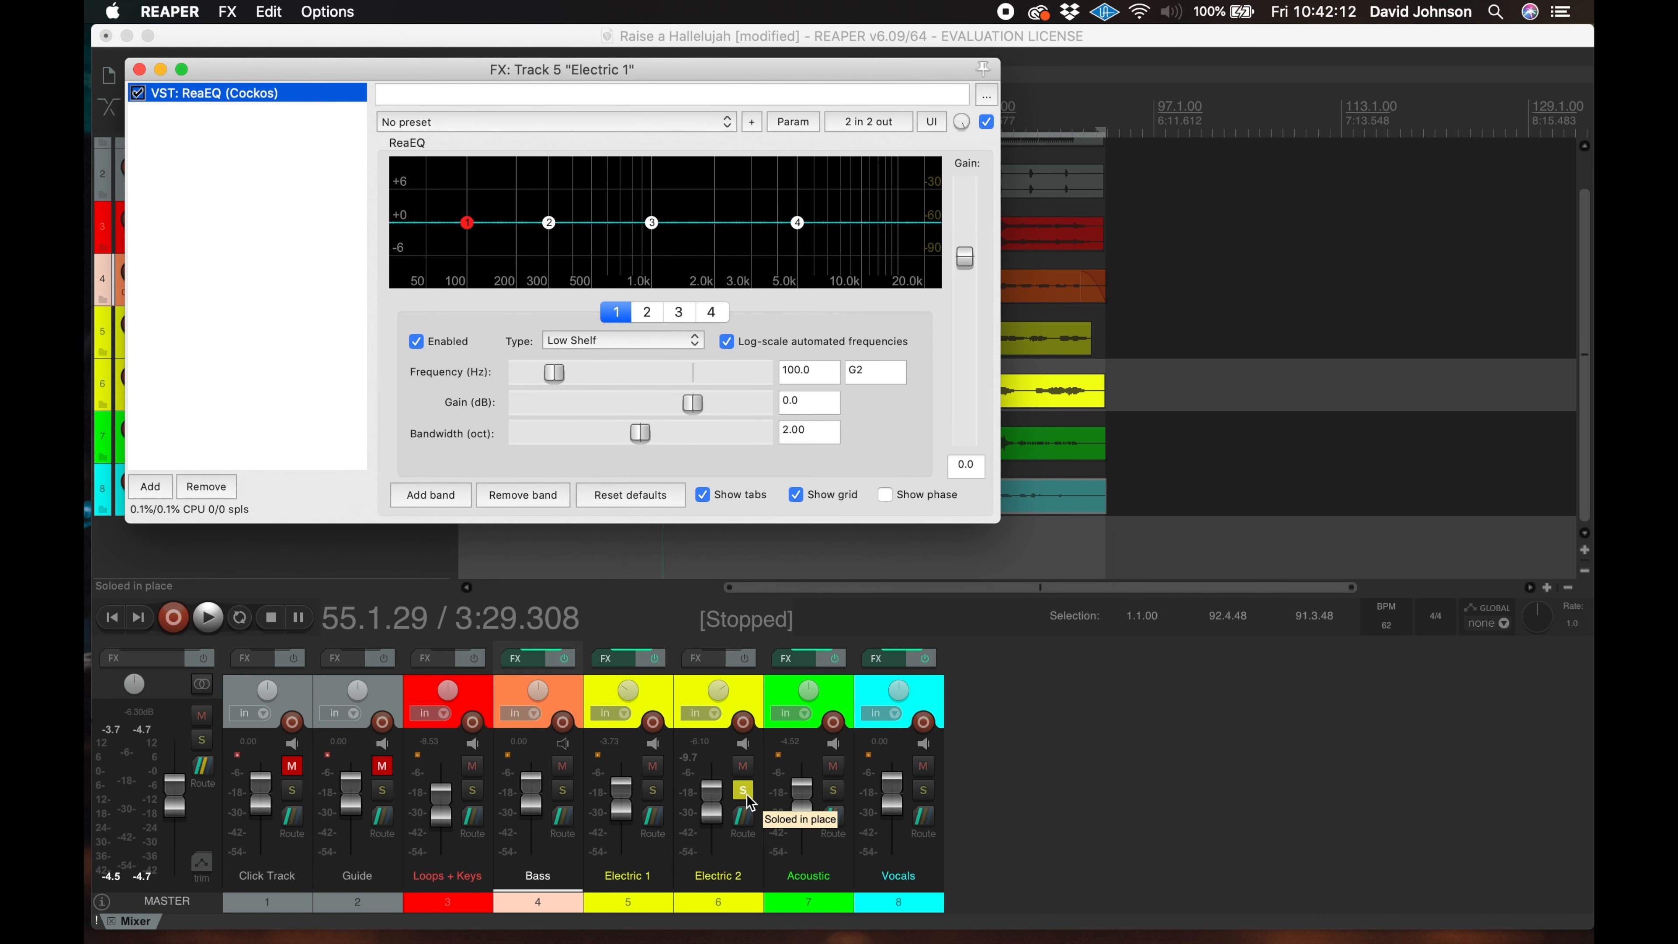
left_click(151, 486)
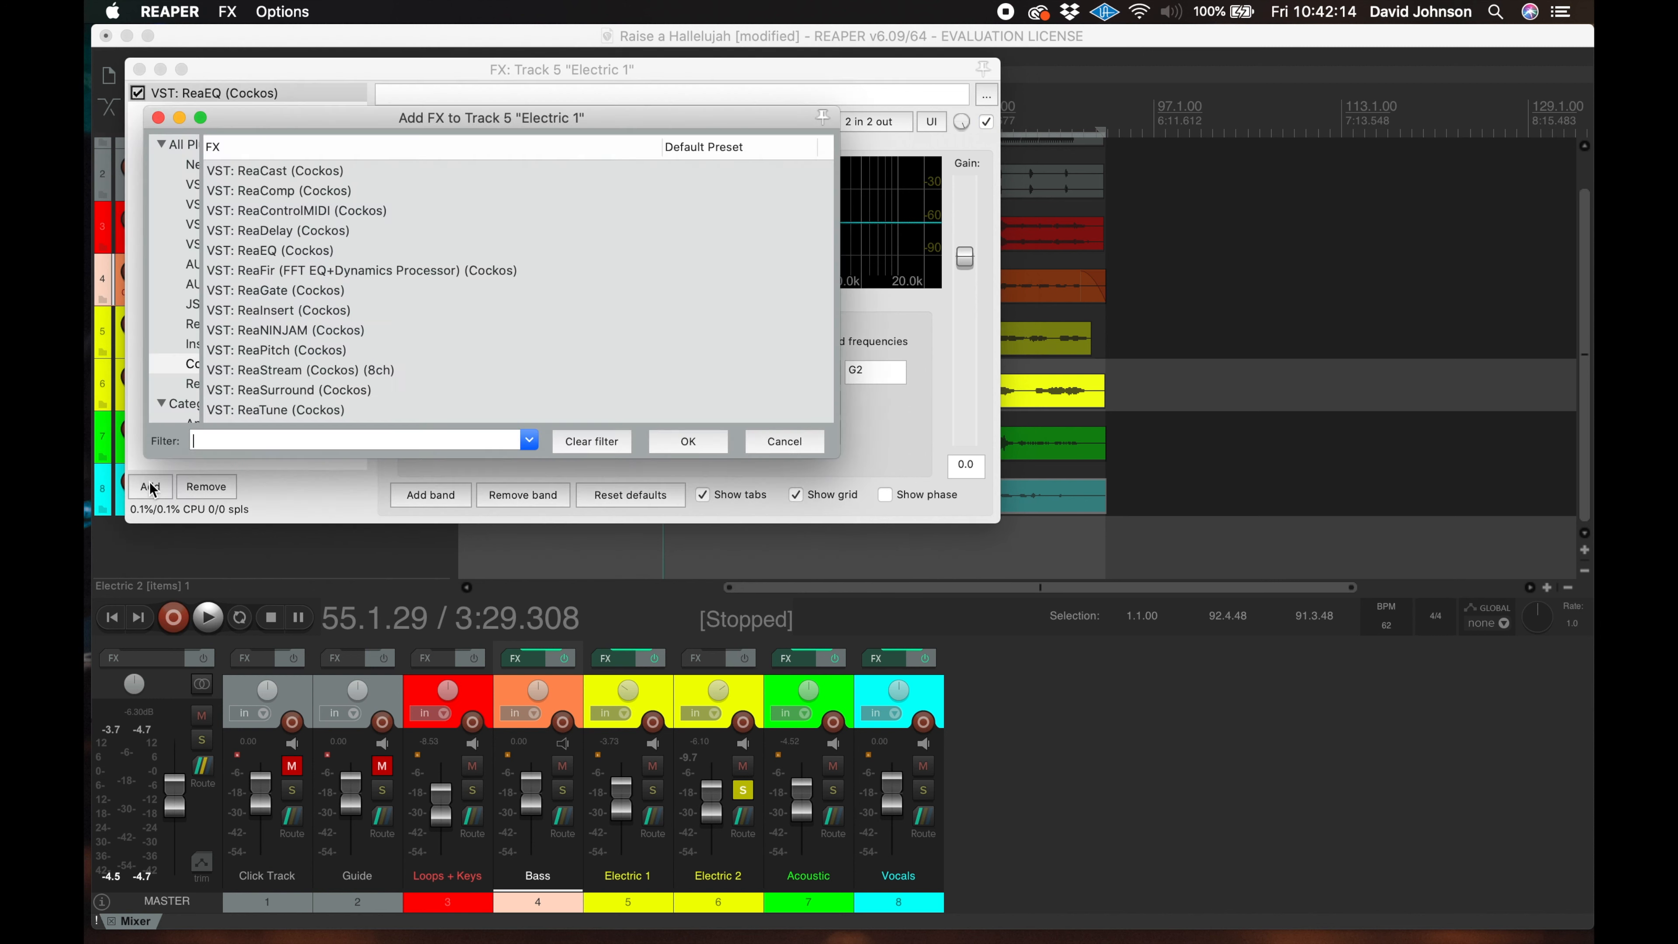
left_click(292, 192)
left_click(688, 441)
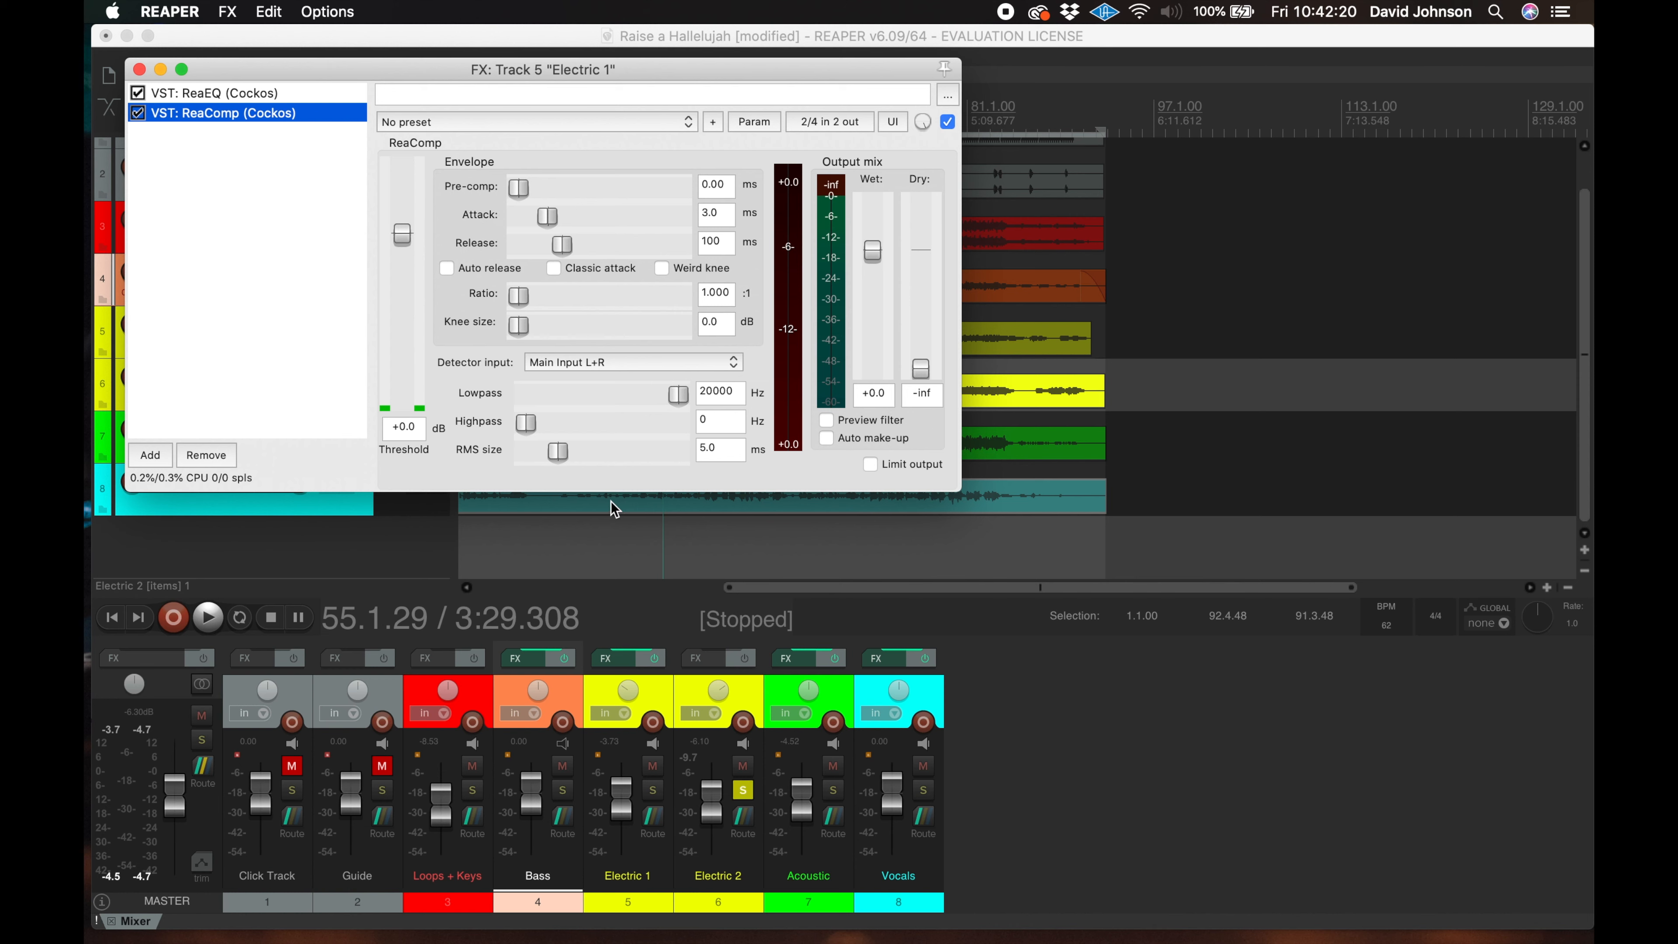
Unsolo and mute Electric 2, and set band 1 of Electric 1's ReaEQ to High Pass
left_click(744, 798)
left_click(742, 765)
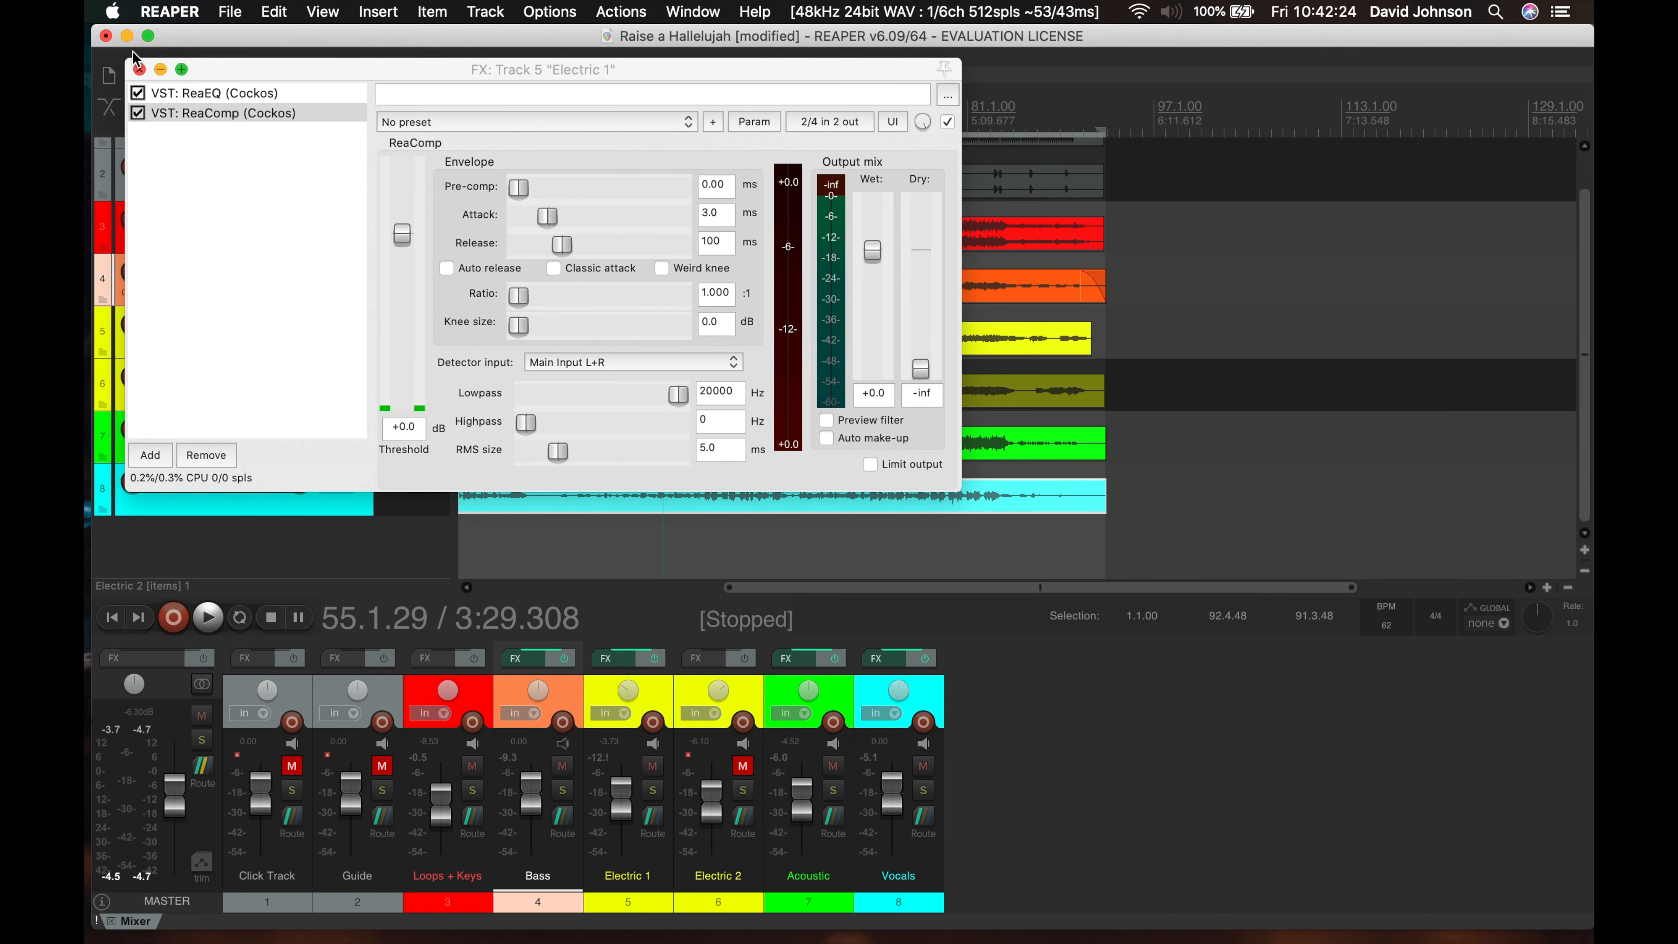
left_click(214, 93)
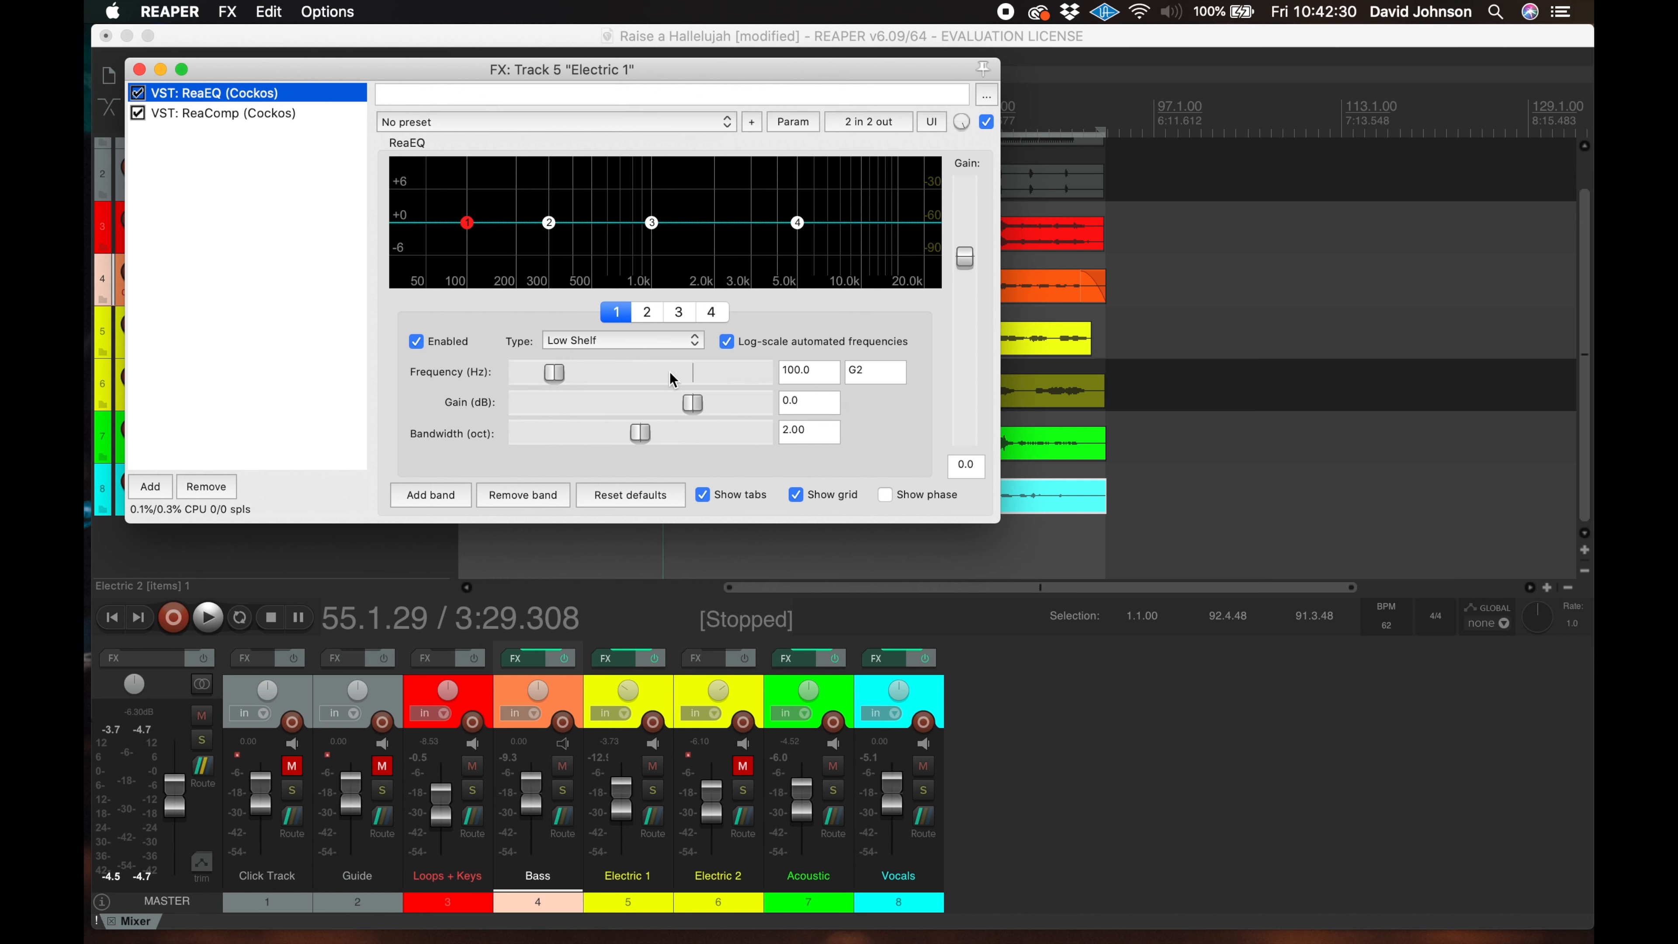
left_click(613, 347)
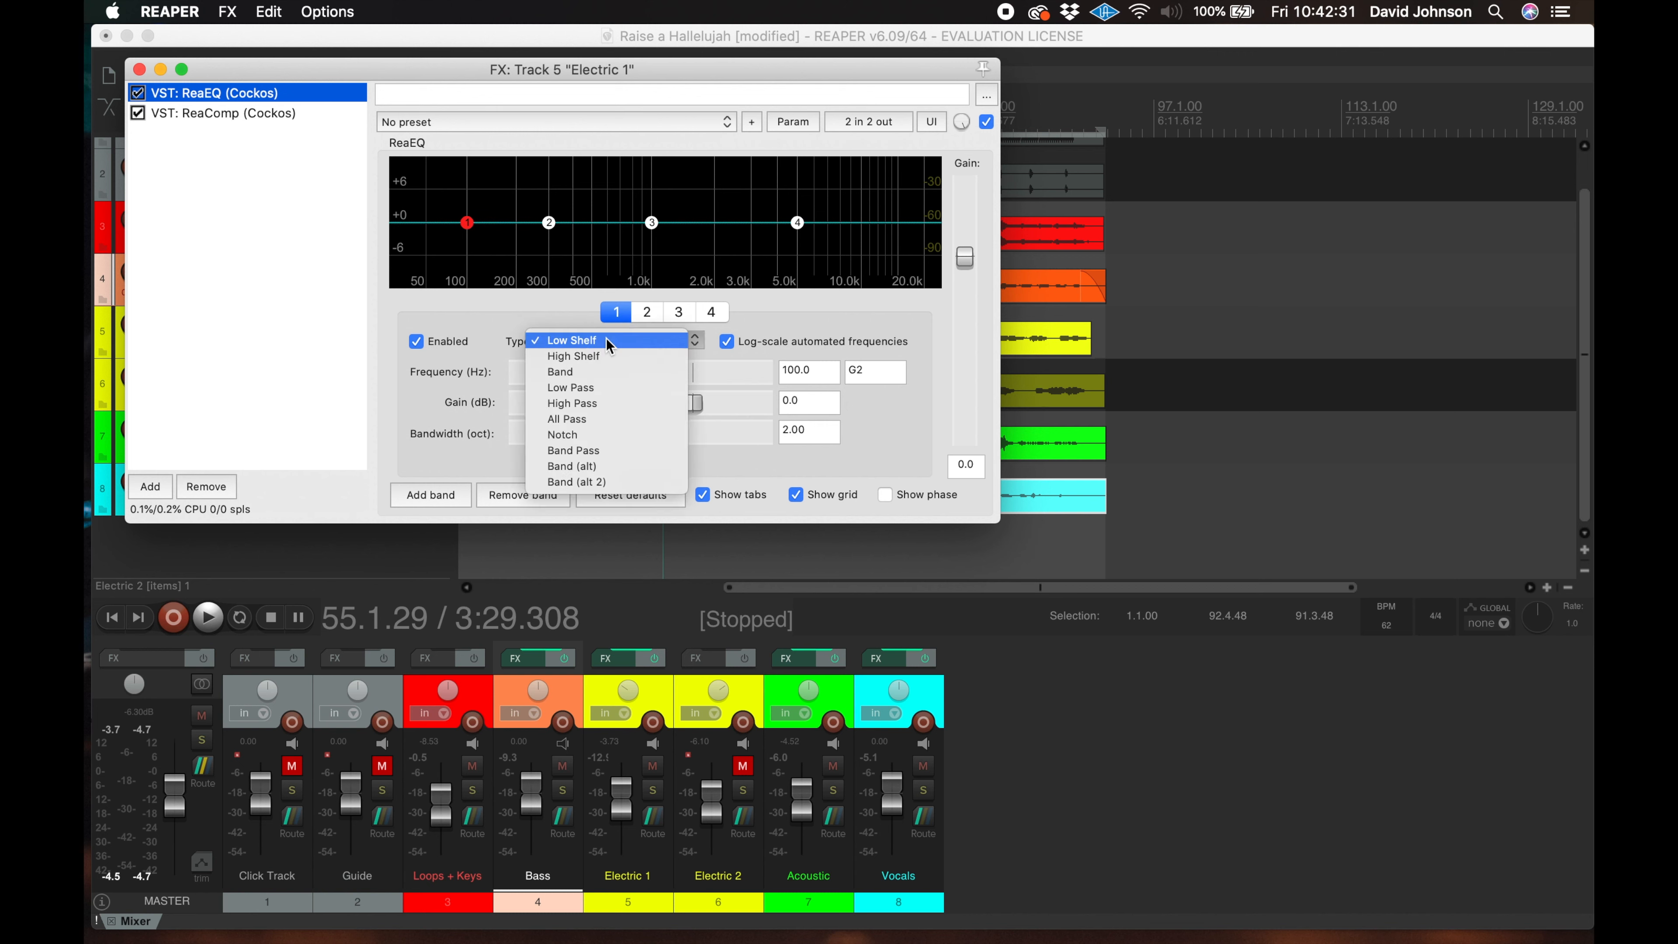
left_click(594, 402)
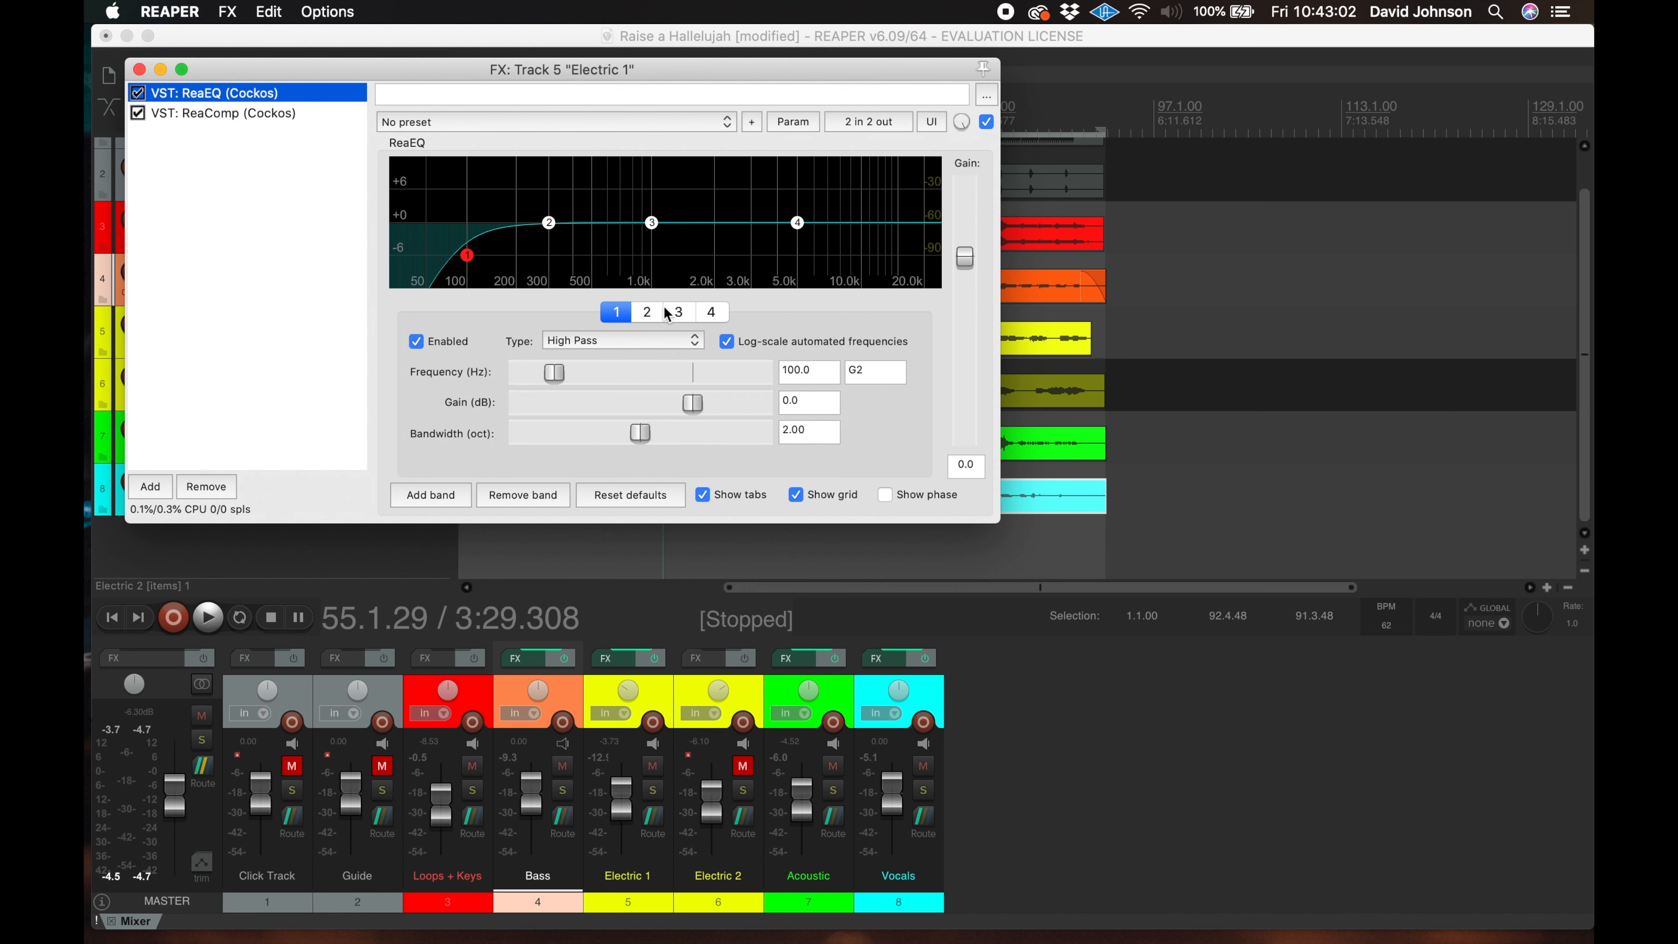
Set band 4 of Electric 1's ReaEQ to Low Pass with its frequency at about 6468 Hz
left_click(715, 314)
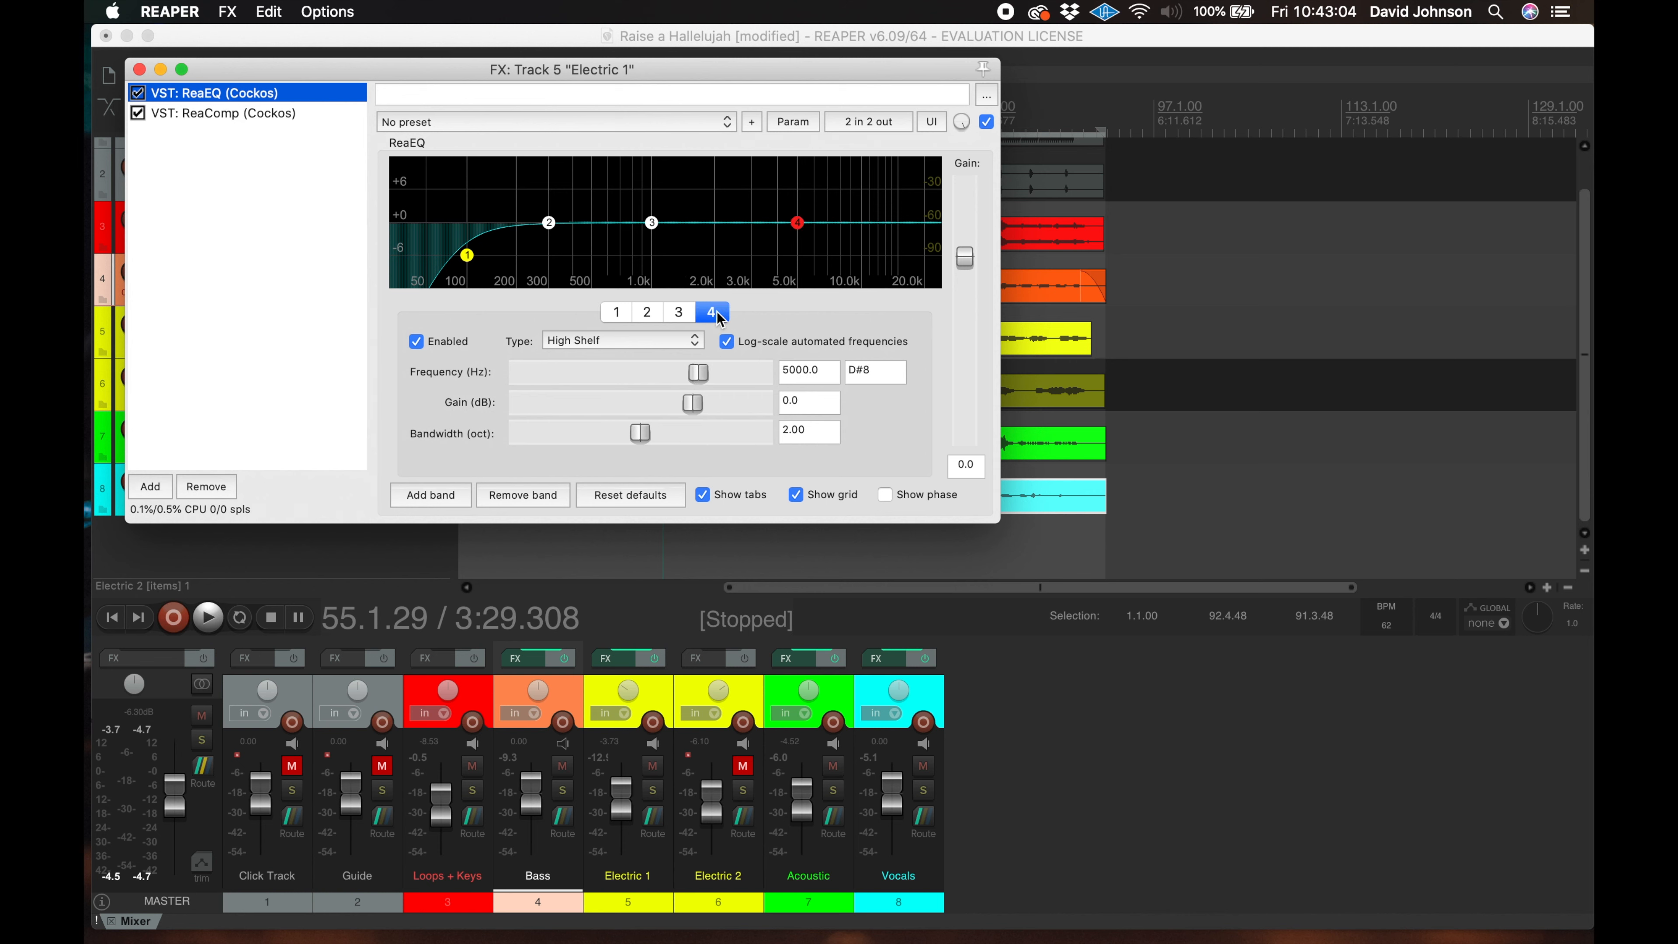
left_click(640, 337)
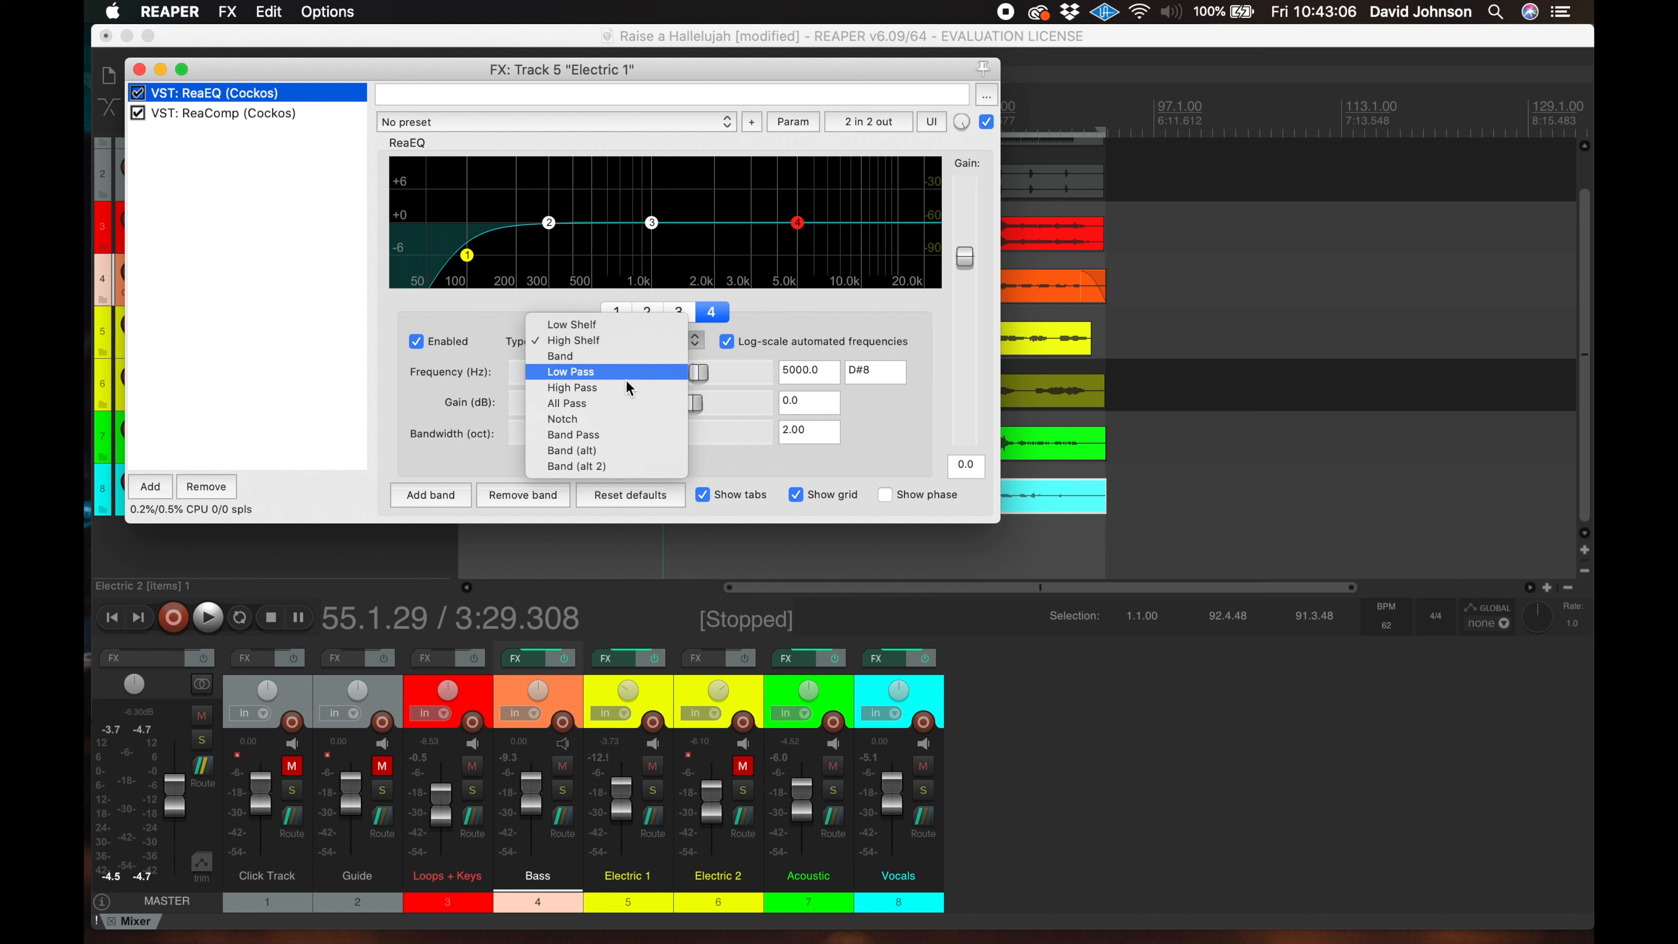
left_click(634, 372)
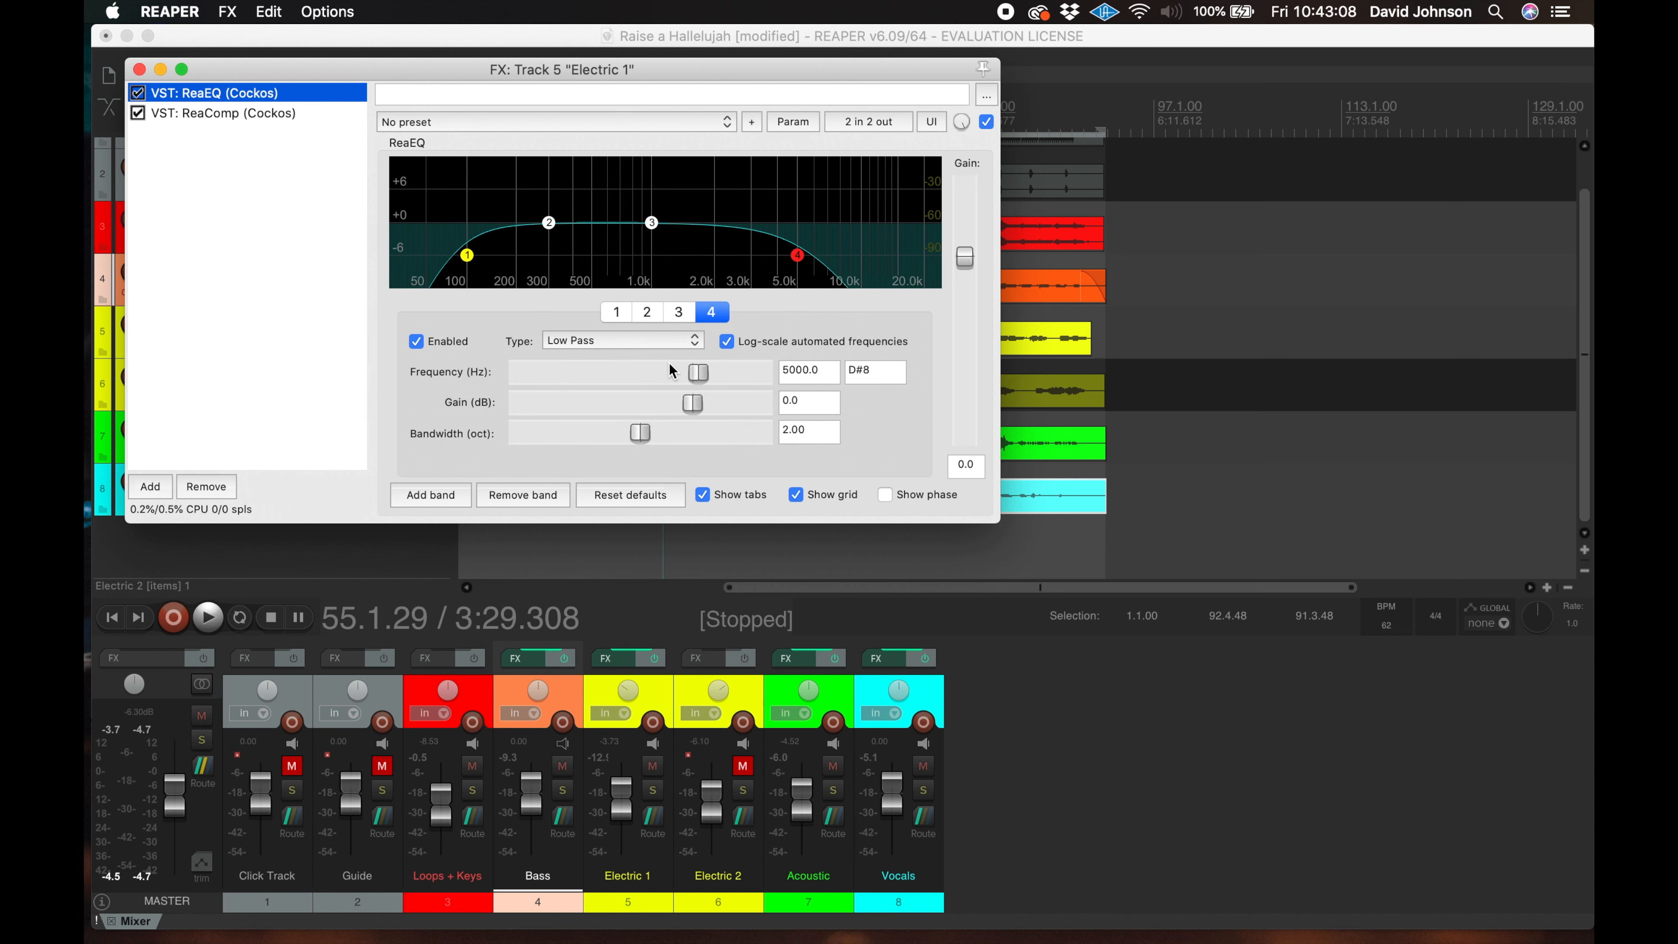
left_click_drag(694, 374, 715, 379)
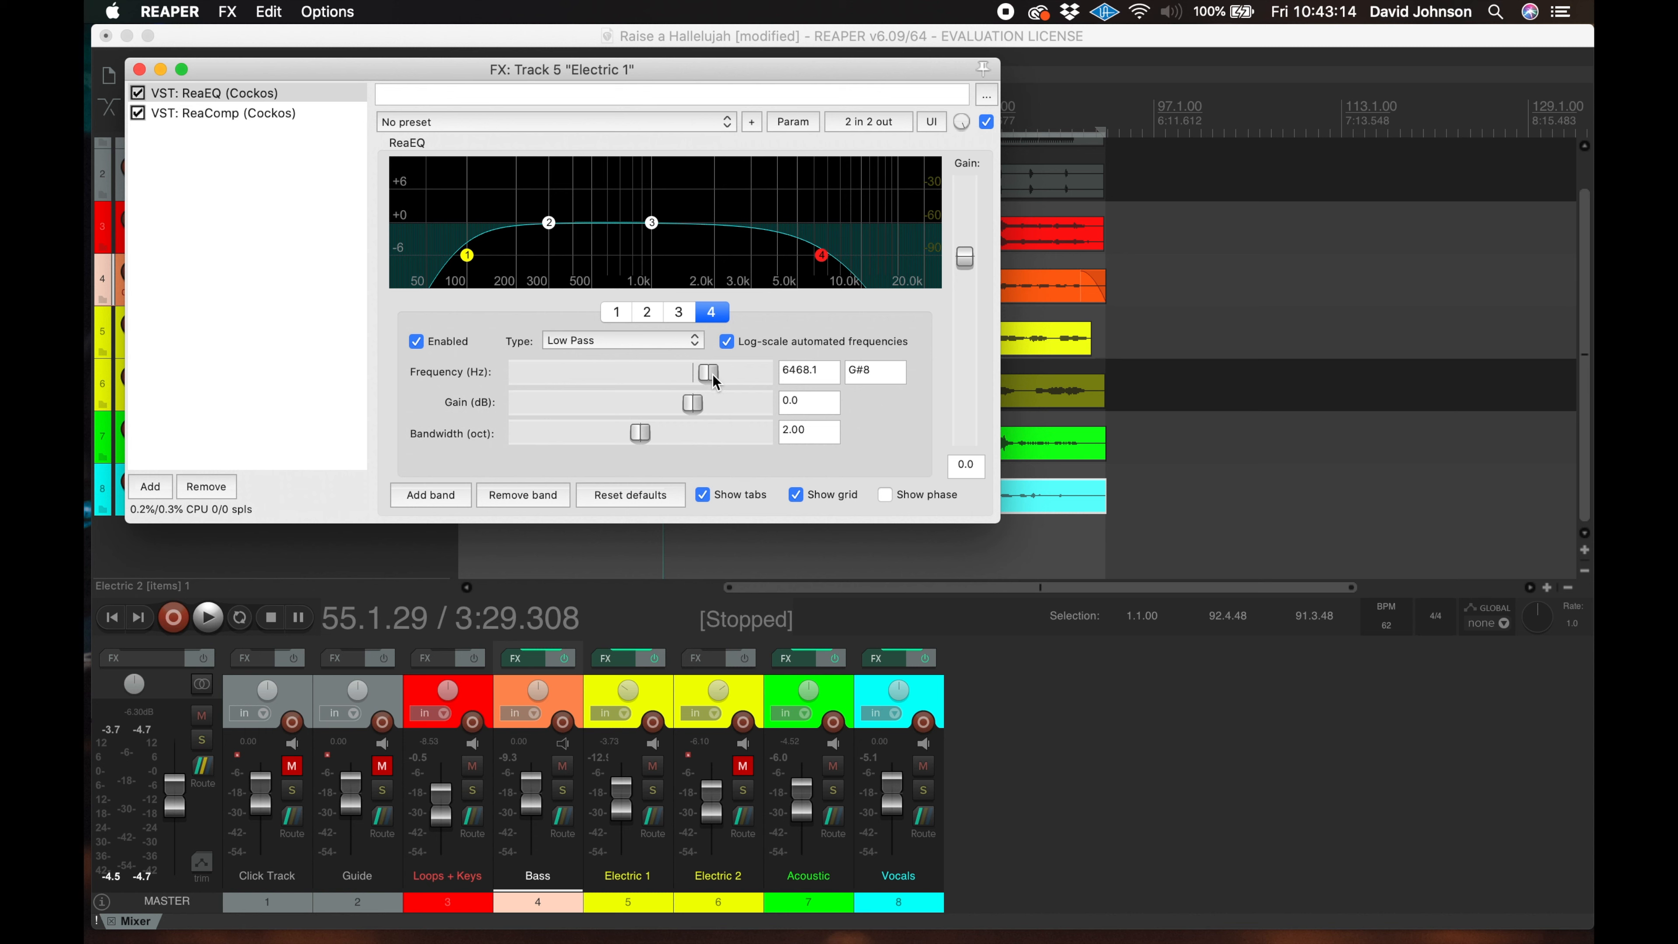
Change band 4 of Electric 1's ReaEQ to the Band type and start playback
left_click(644, 343)
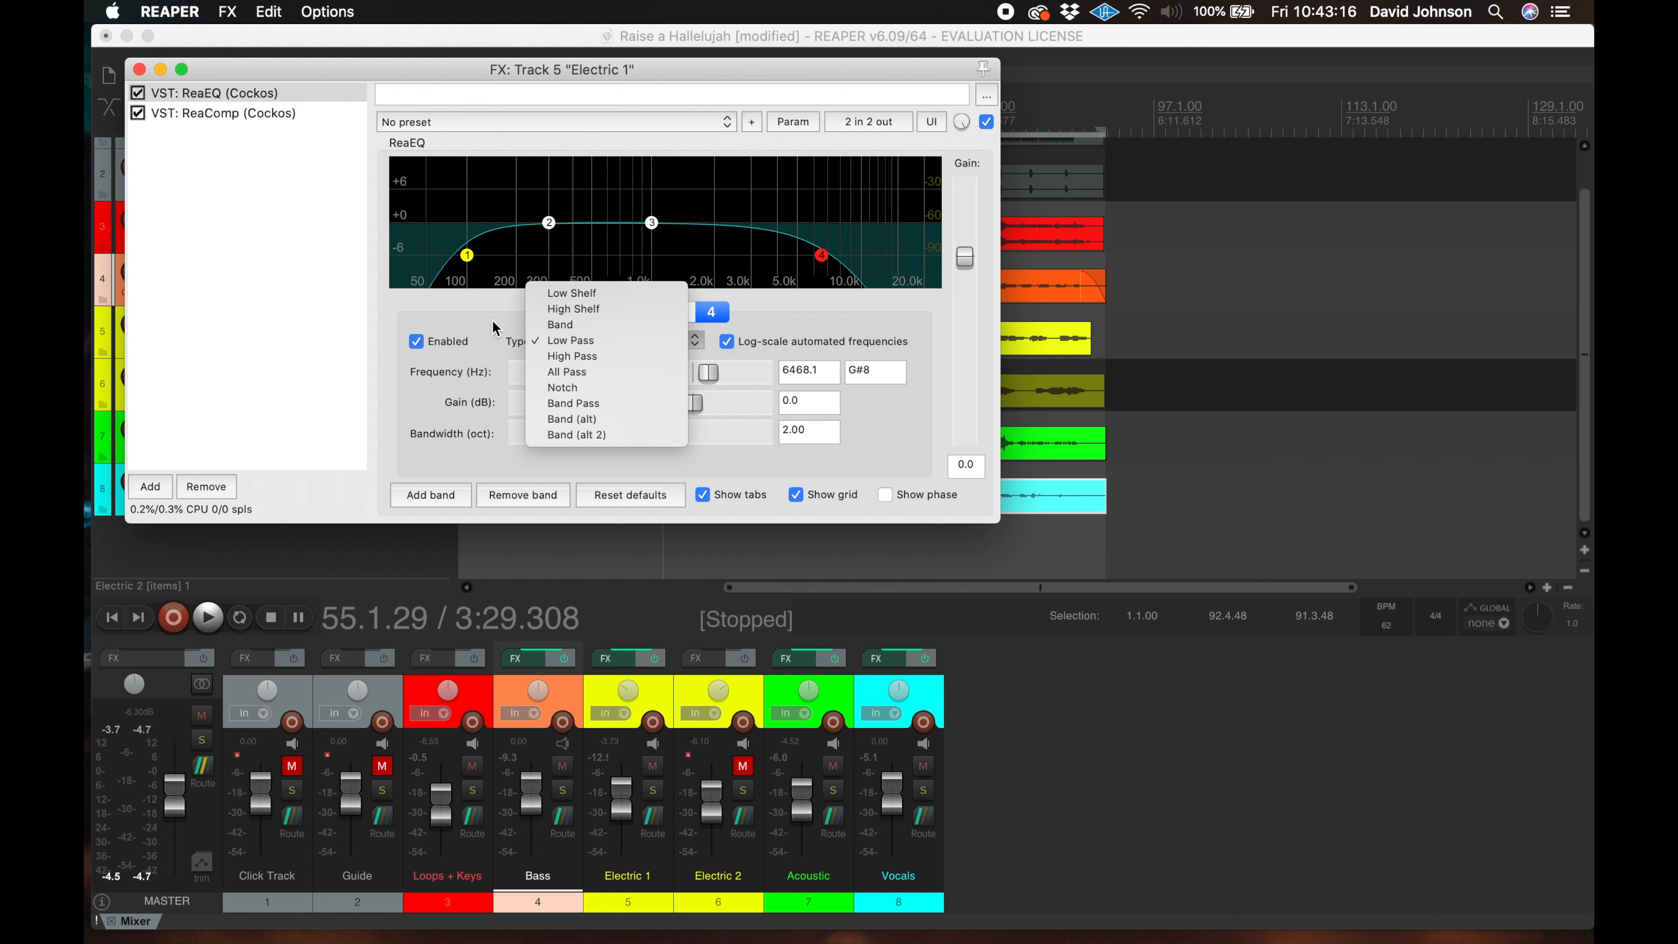
left_click(637, 325)
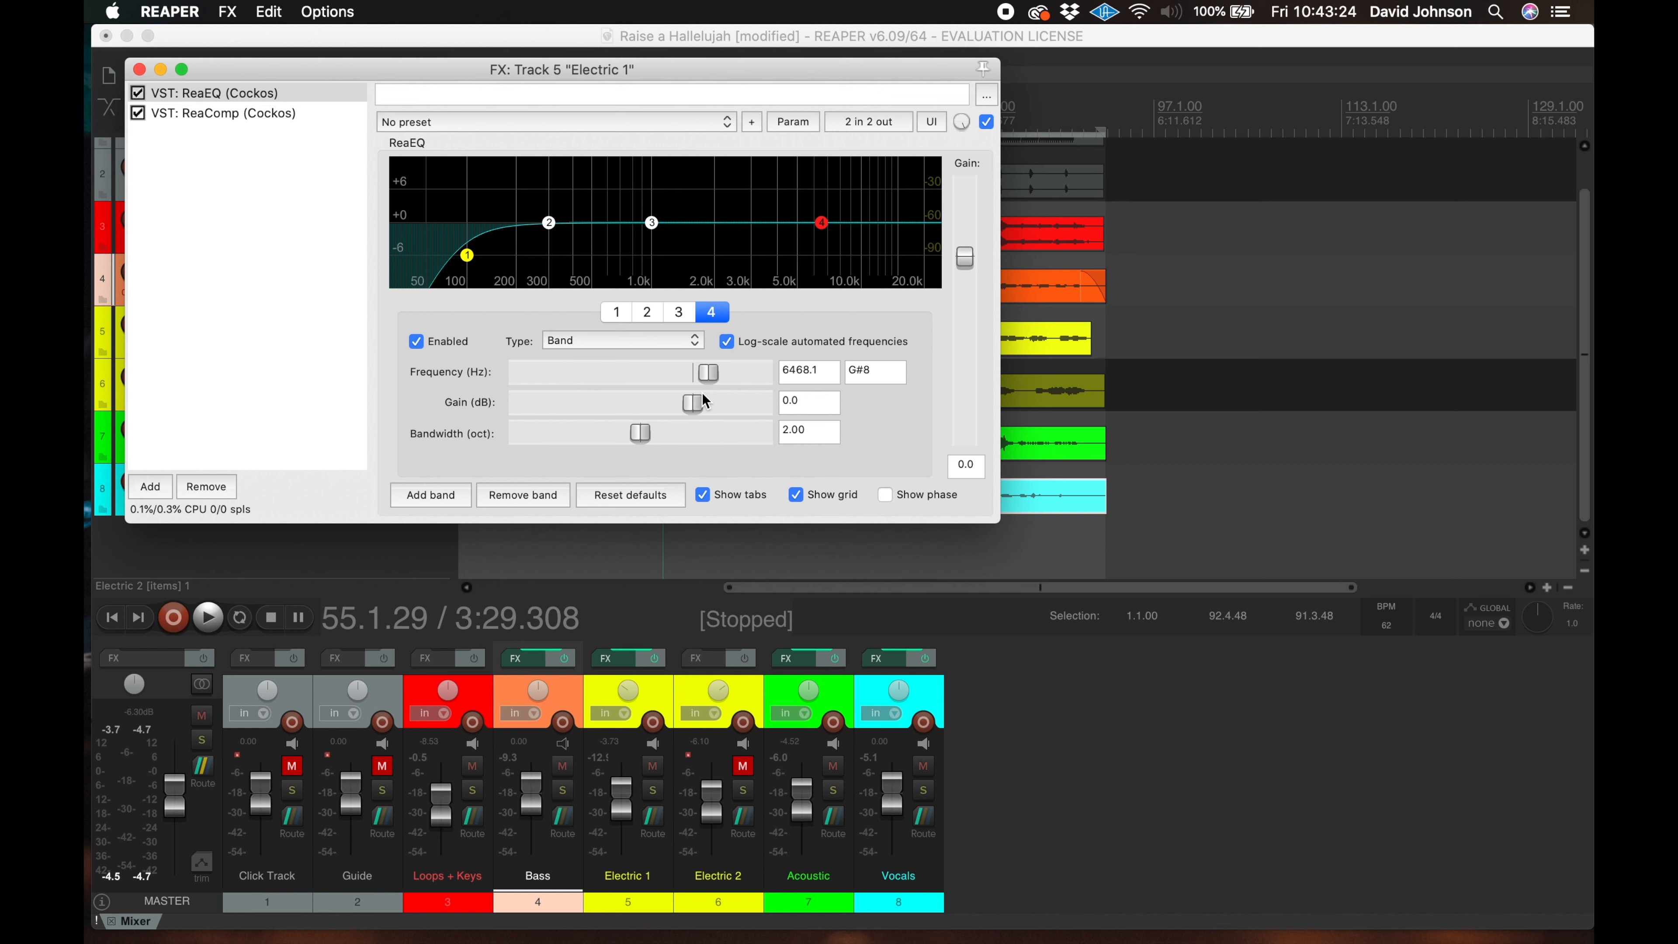
key("space")
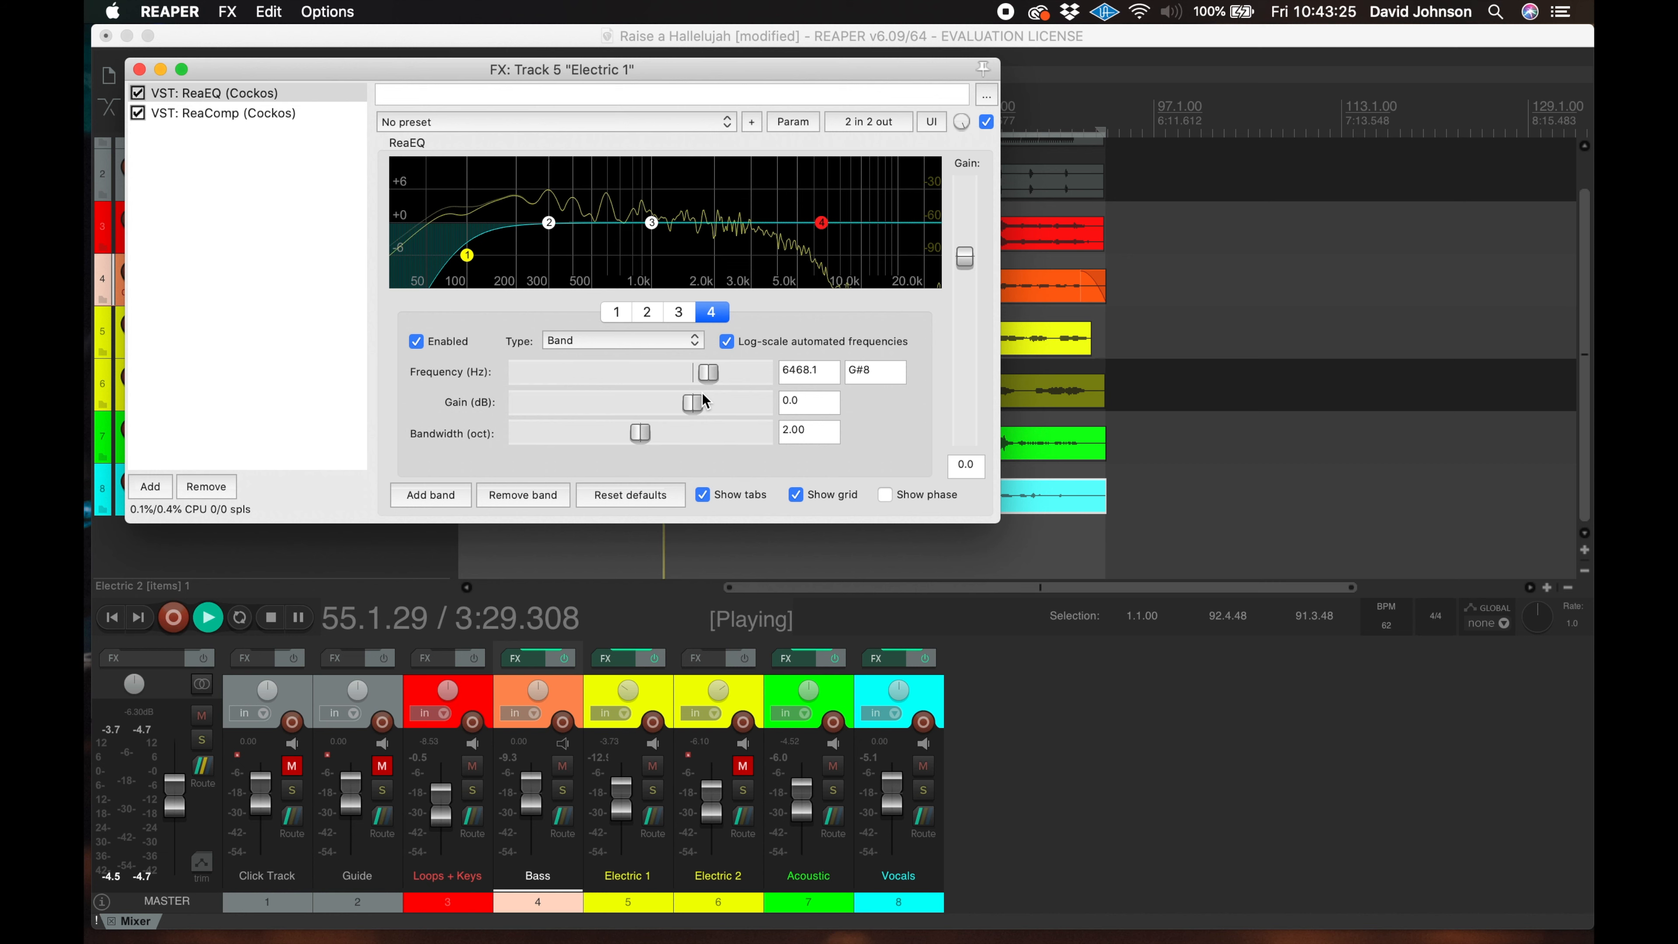
Boost ReaEQ band 2 by about 2.6 dB at about 383 Hz with a bandwidth of about 1.06 octaves
left_click(647, 320)
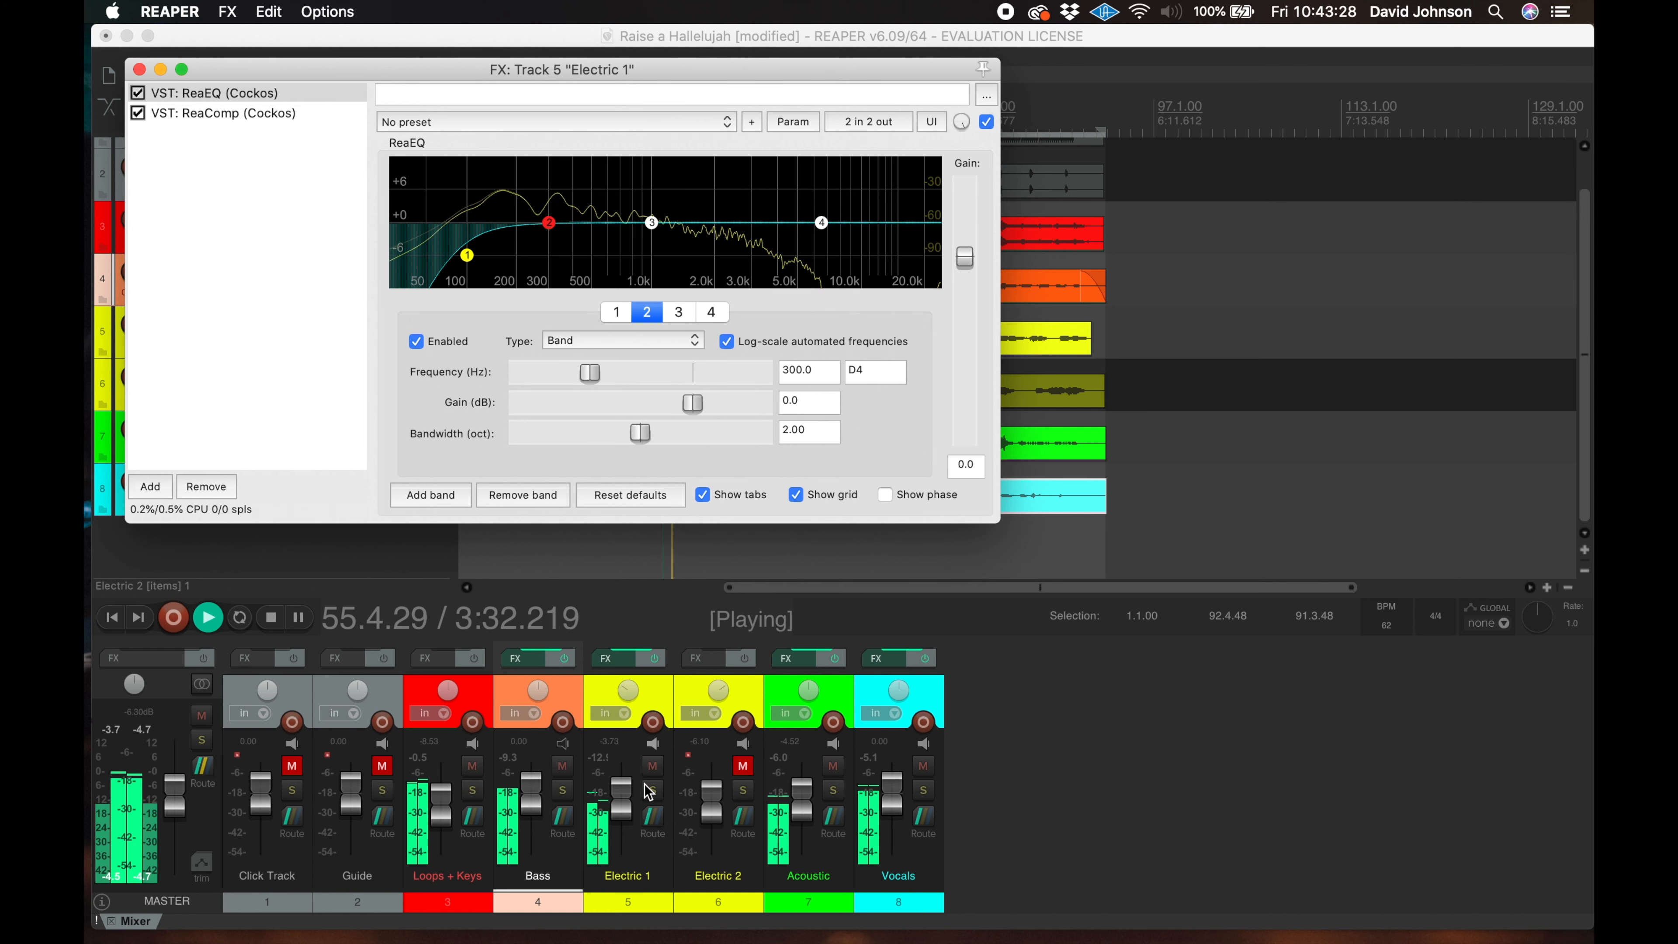
left_click_drag(691, 402, 812, 418)
left_click_drag(590, 373, 599, 372)
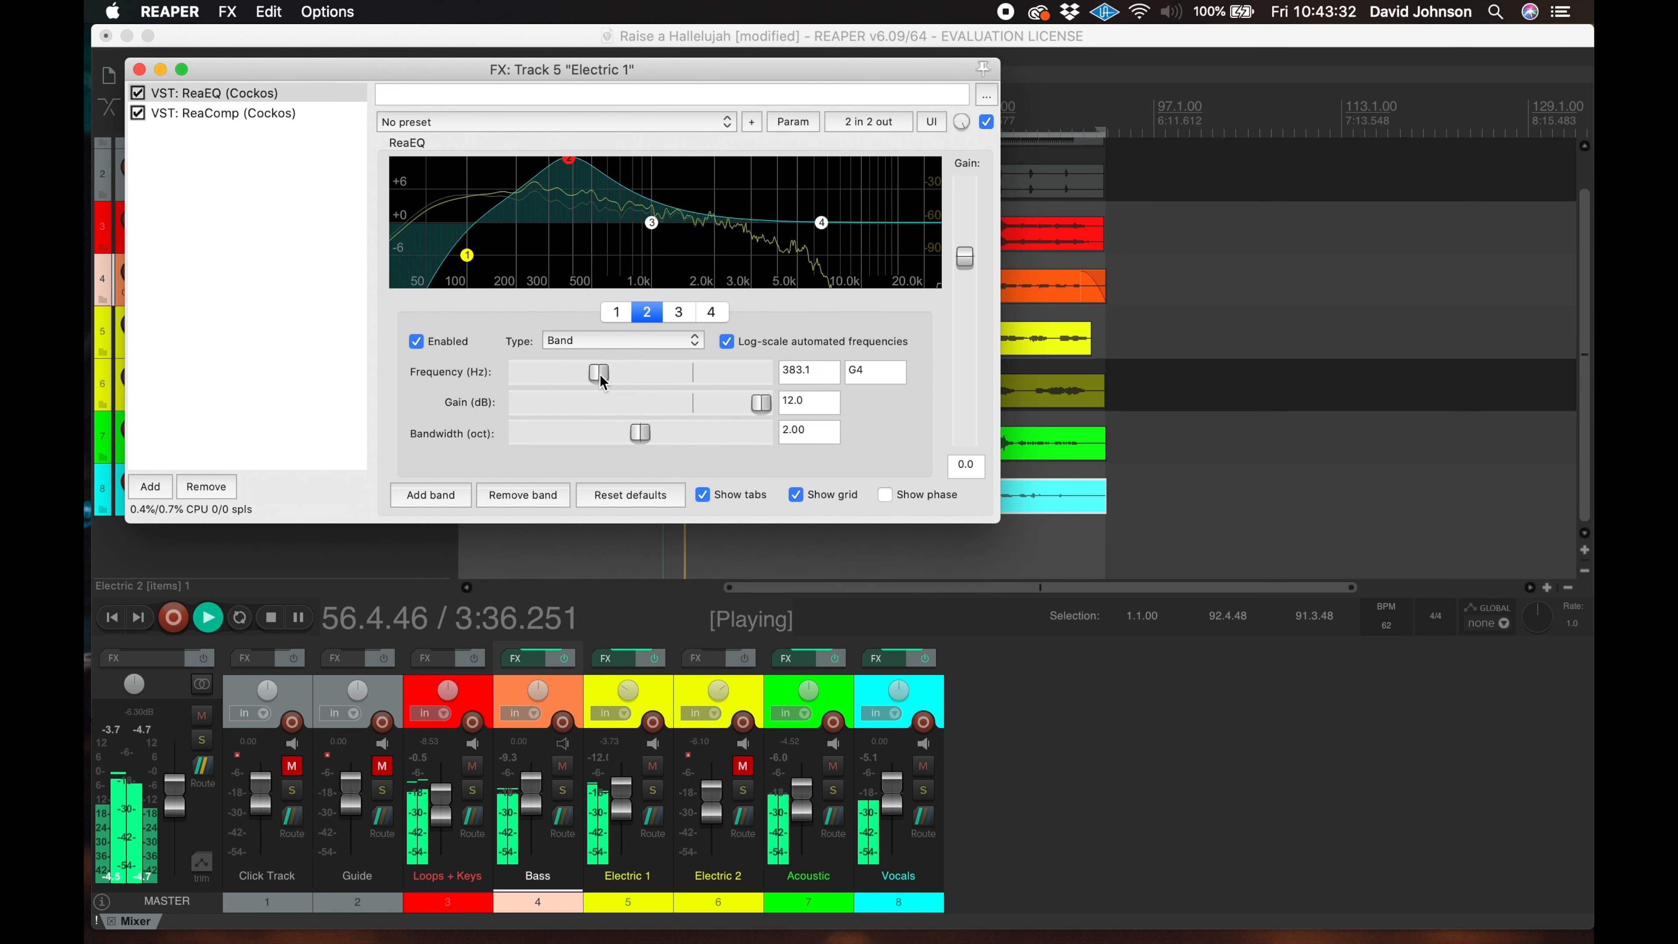
left_click_drag(635, 432, 581, 443)
left_click_drag(761, 403, 712, 413)
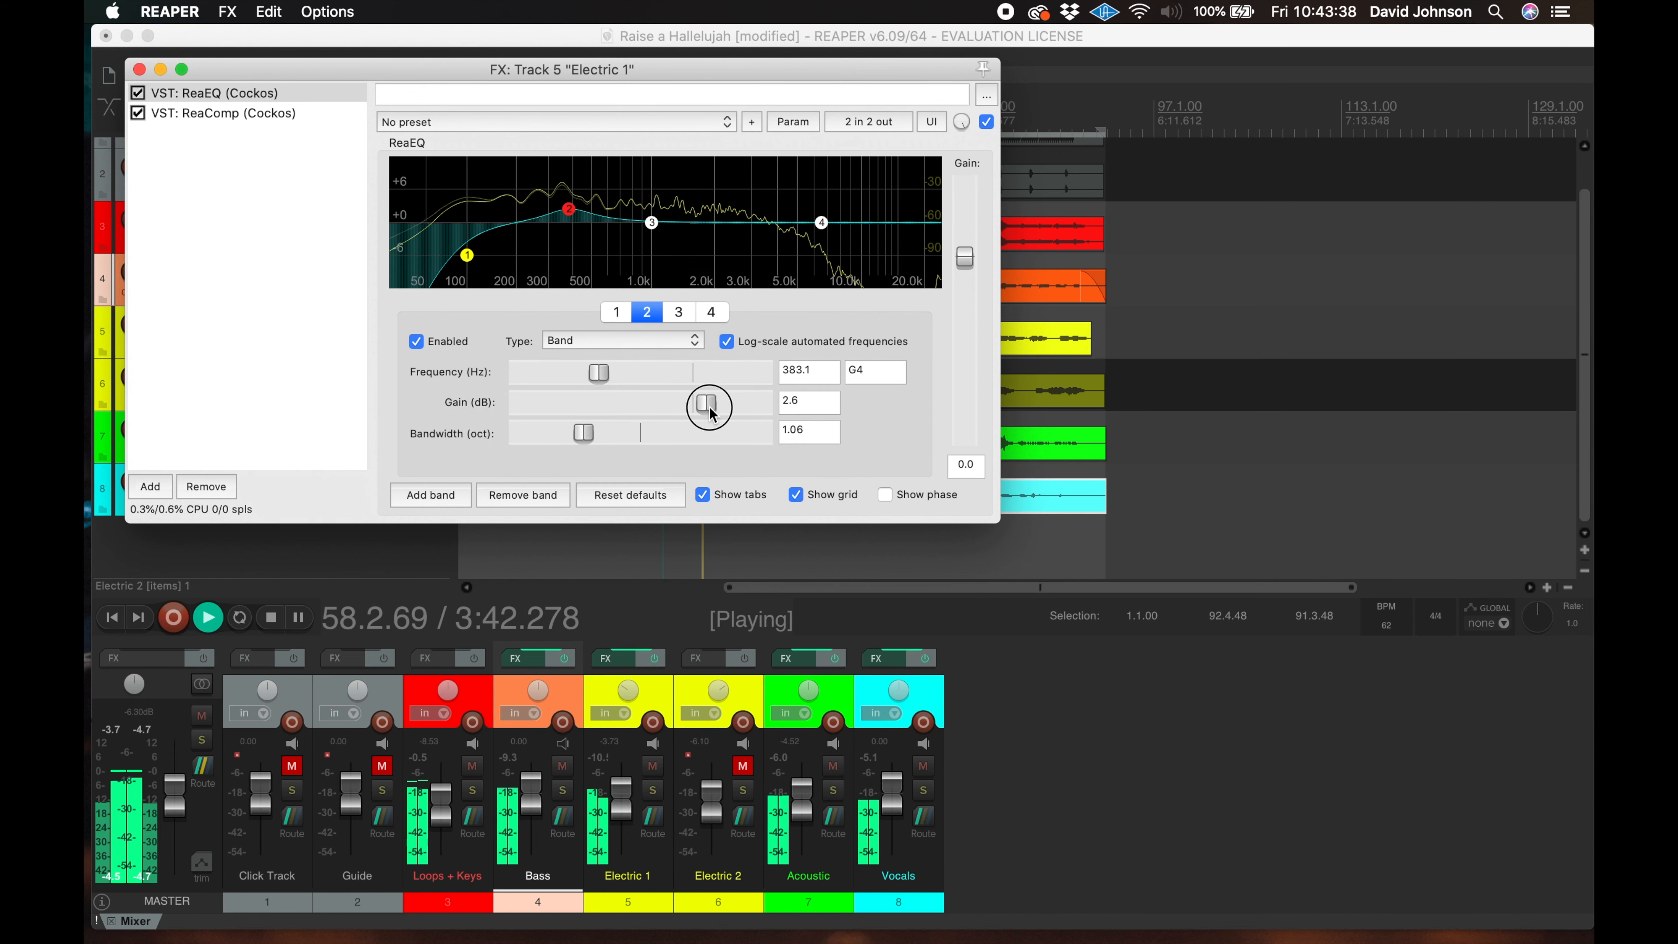
Sweep ReaEQ band 3 with a full boost, narrow its bandwidth and cut slightly below 1 kHz
left_click(681, 312)
left_click_drag(699, 410, 796, 413)
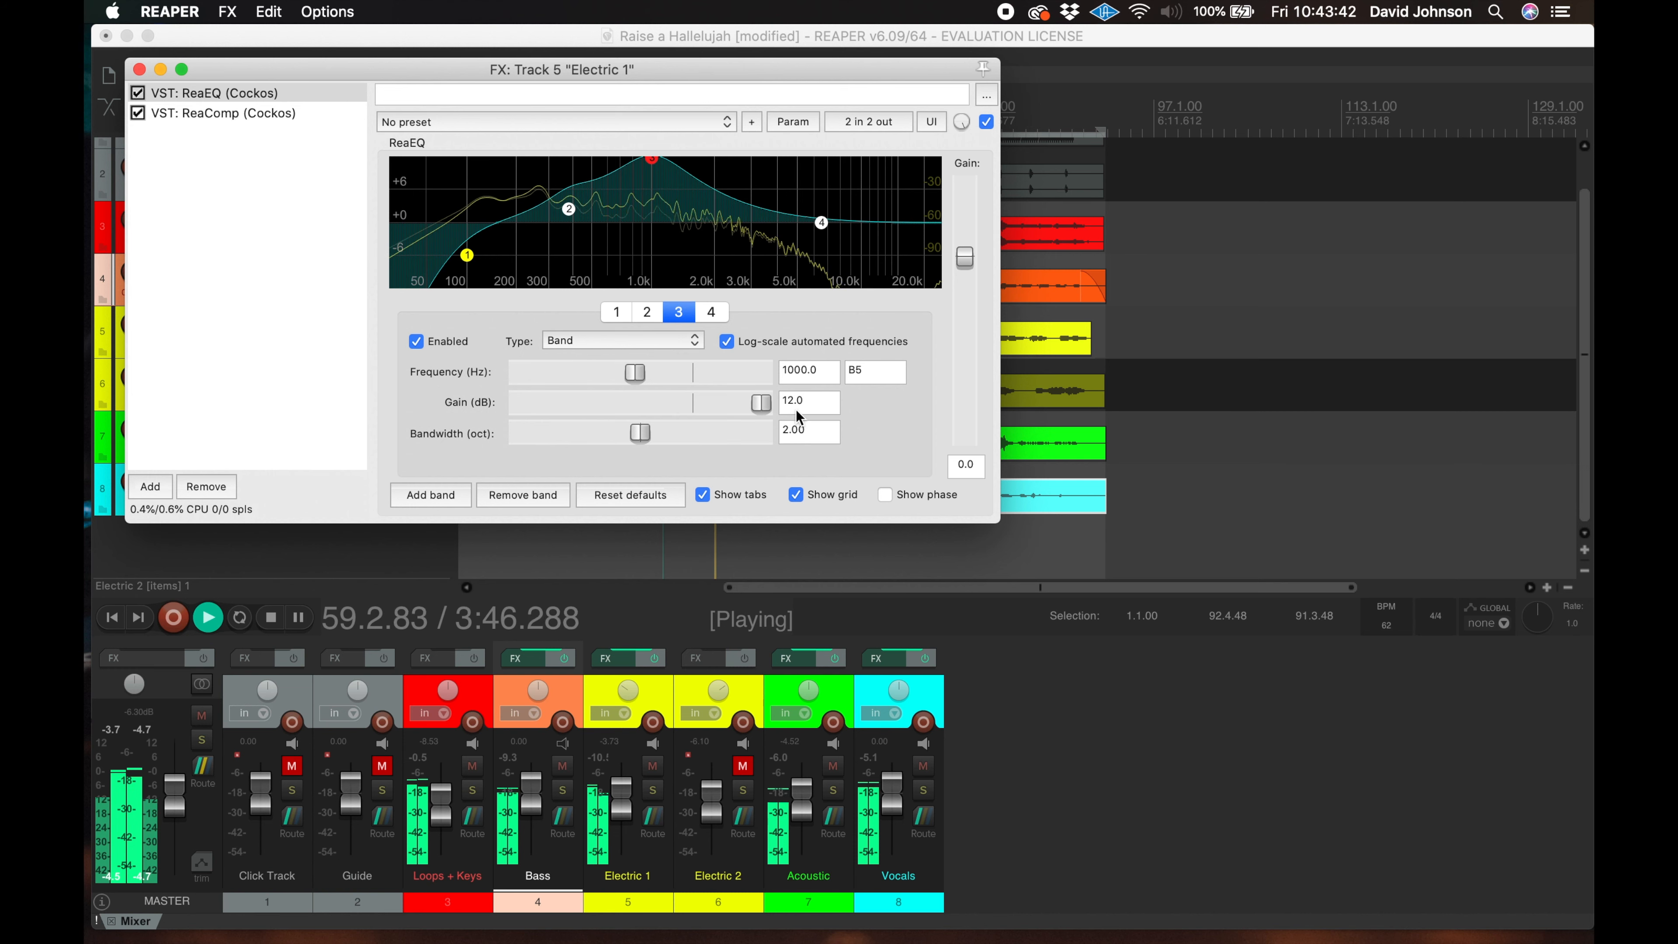
left_click_drag(646, 436, 576, 437)
left_click_drag(639, 377, 627, 383)
Boost ReaEQ band 4 by about 4.5 dB at about 2515 Hz with a bandwidth of about 1.17 octaves
left_click_drag(760, 404, 856, 421)
left_click(711, 311)
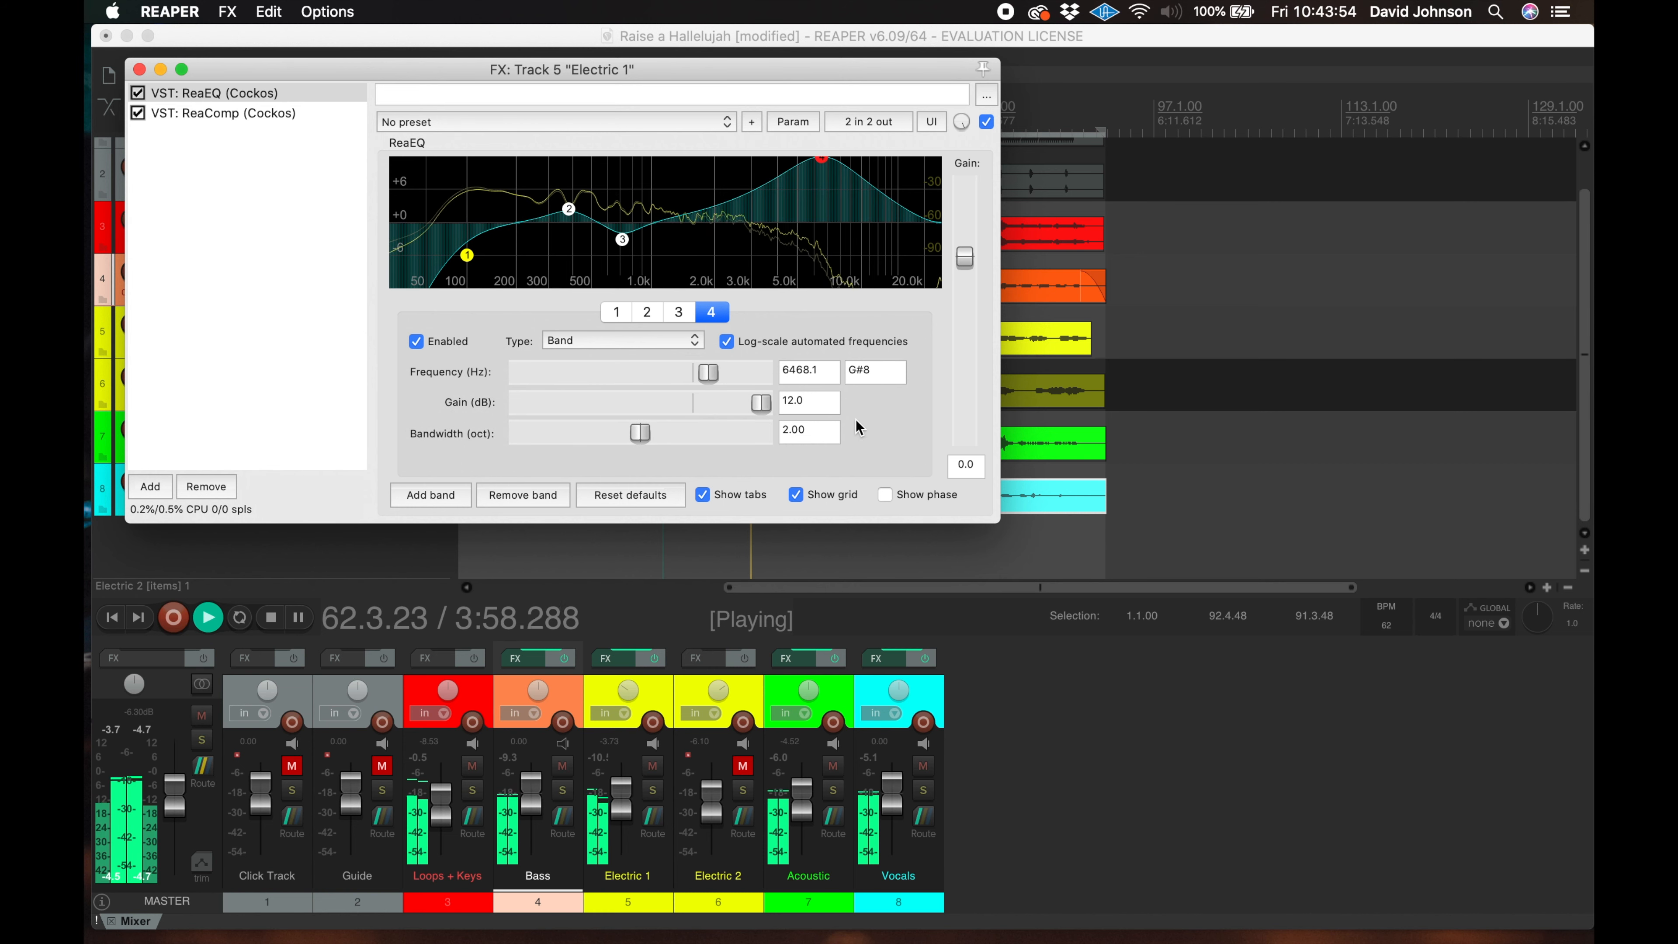
left_click_drag(711, 376, 678, 380)
left_click_drag(641, 436, 606, 432)
left_click_drag(774, 415, 670, 373)
left_click_drag(607, 433, 591, 443)
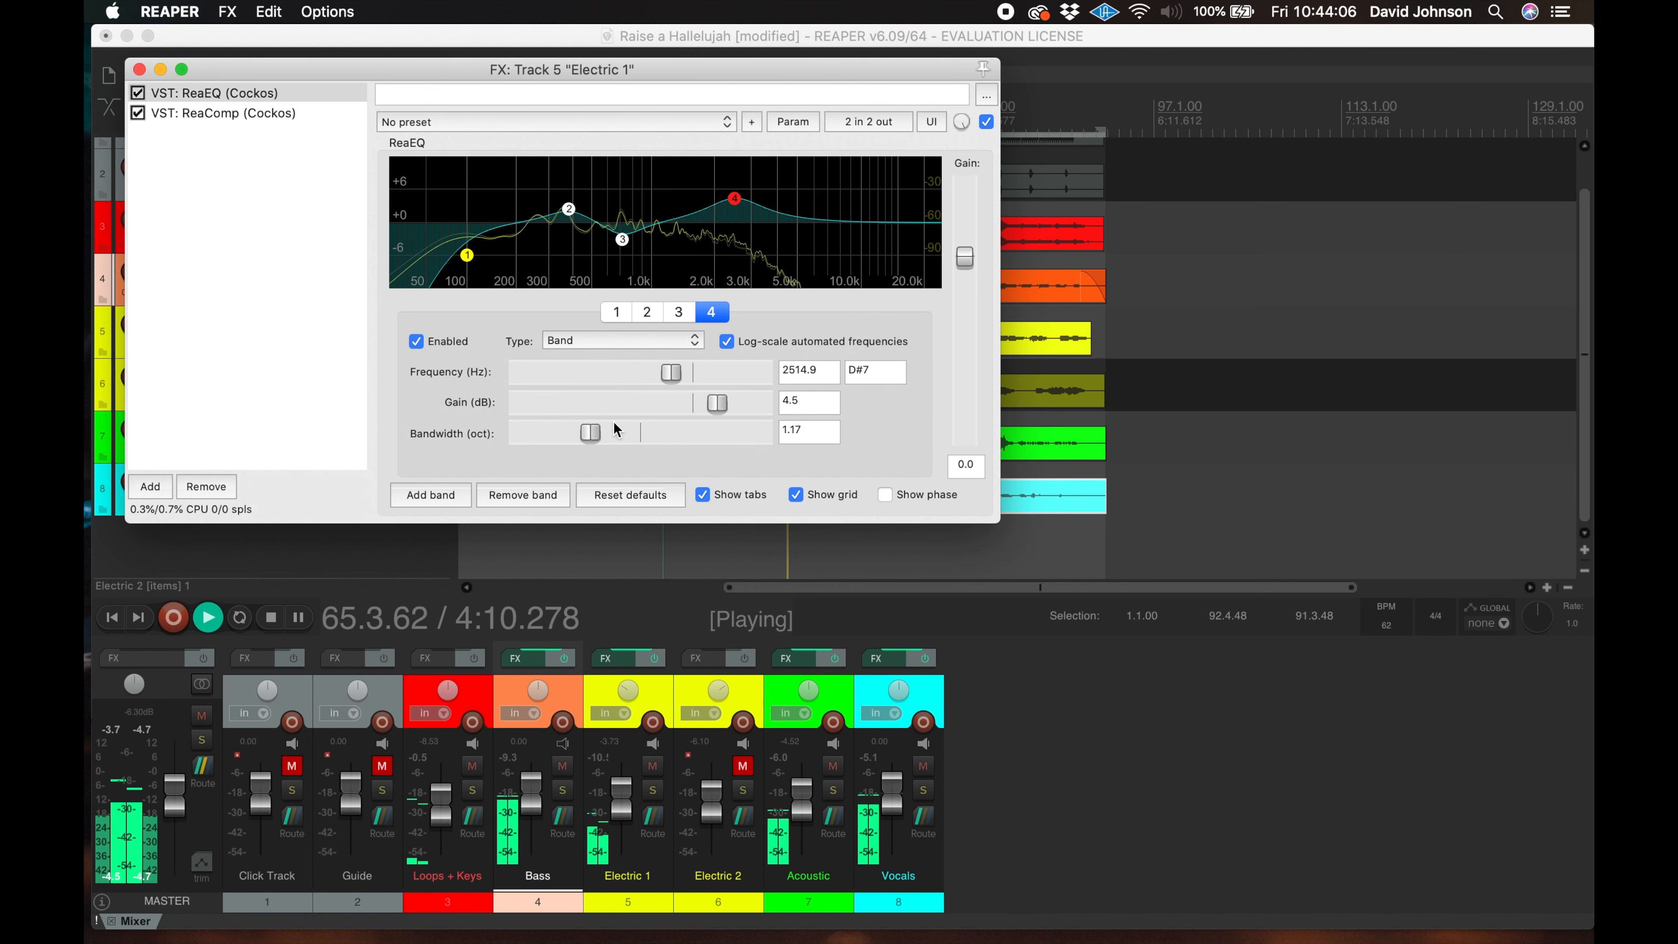
Reduce ReaEQ band 2's gain to about 1.2 dB and close Electric 1's effects window
left_click(648, 311)
left_click_drag(704, 403, 699, 408)
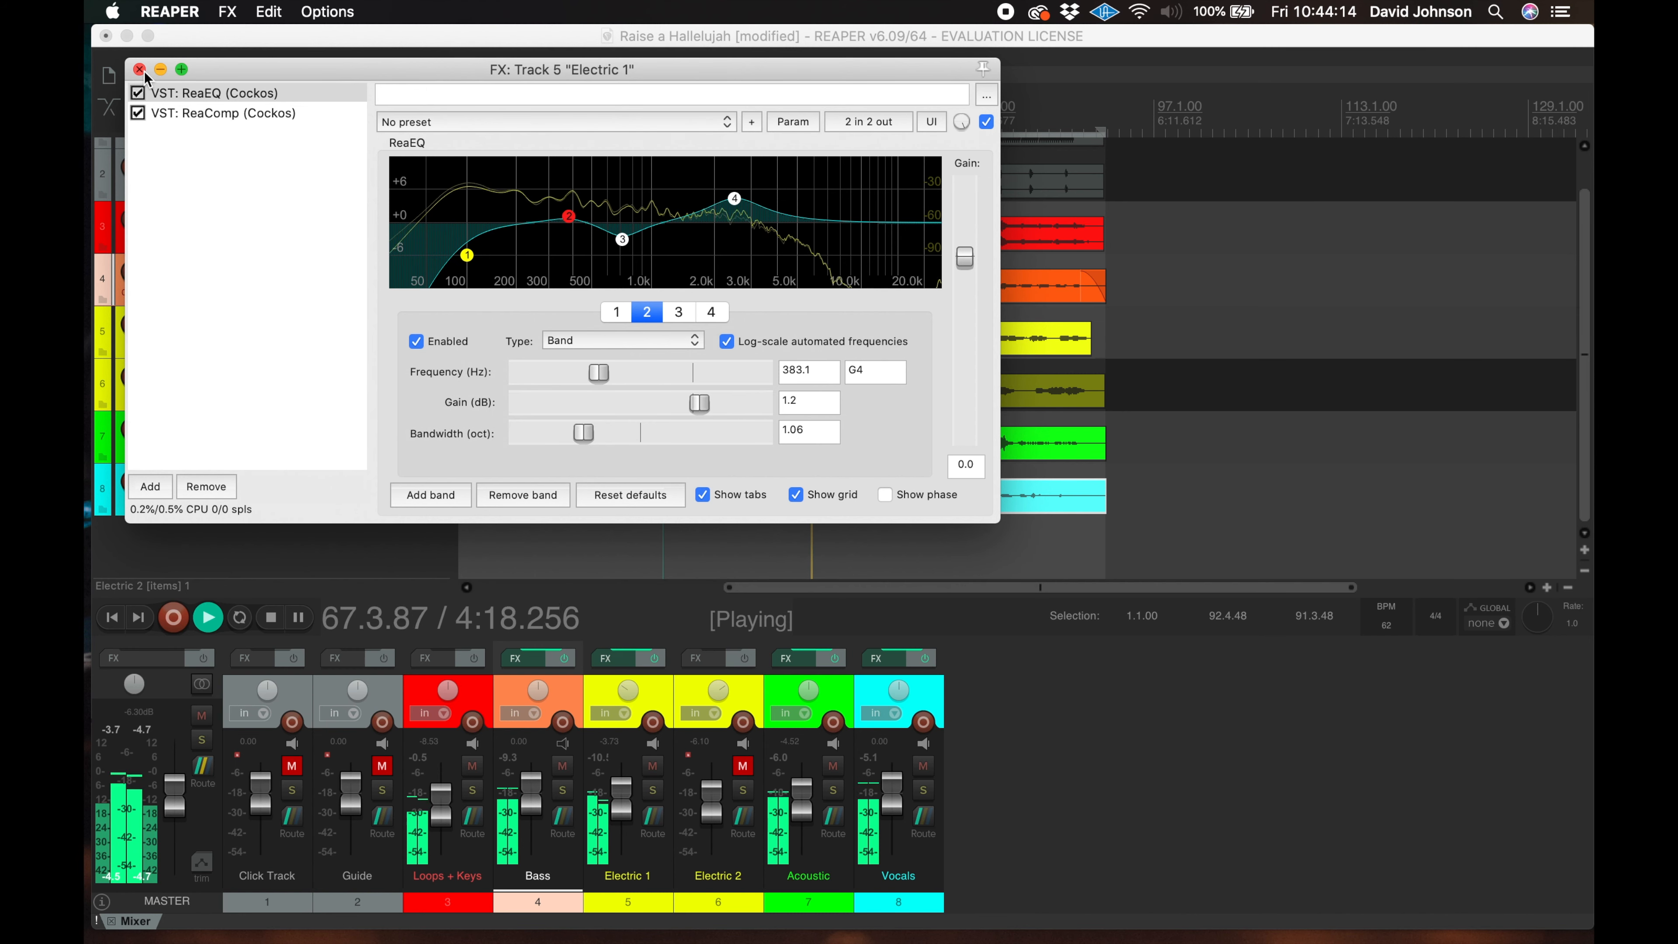
left_click(434, 532)
Bypass and re-enable Electric 1's effects during playback to compare the sound, and stop playback
left_click(658, 658)
left_click(658, 659)
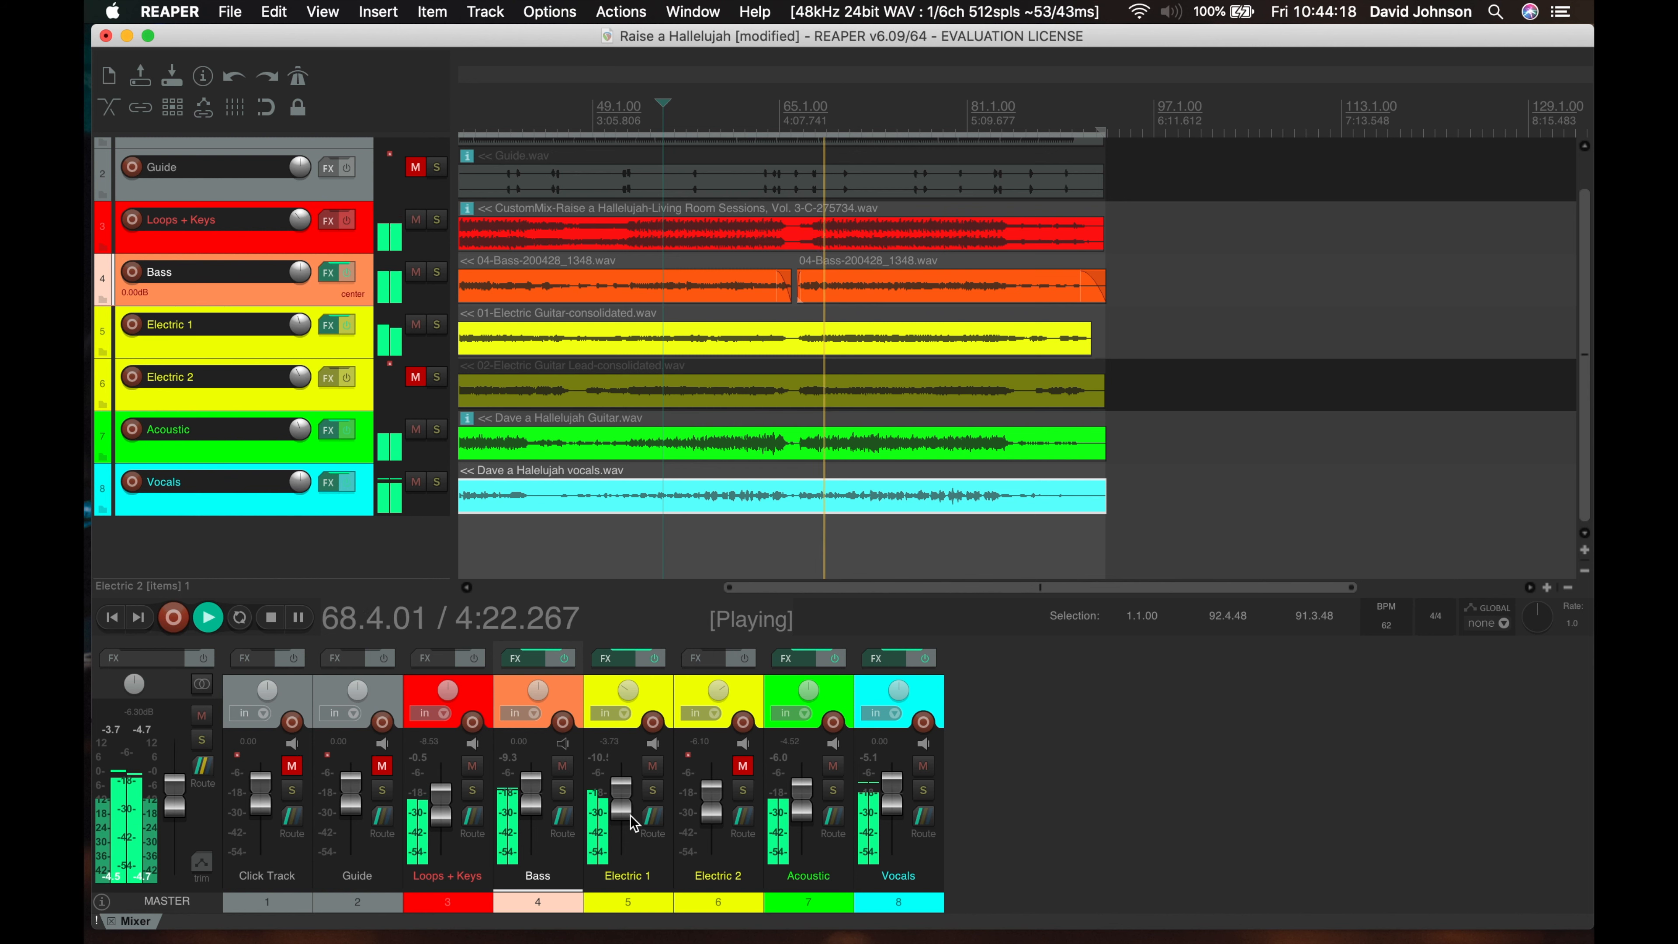
key("space")
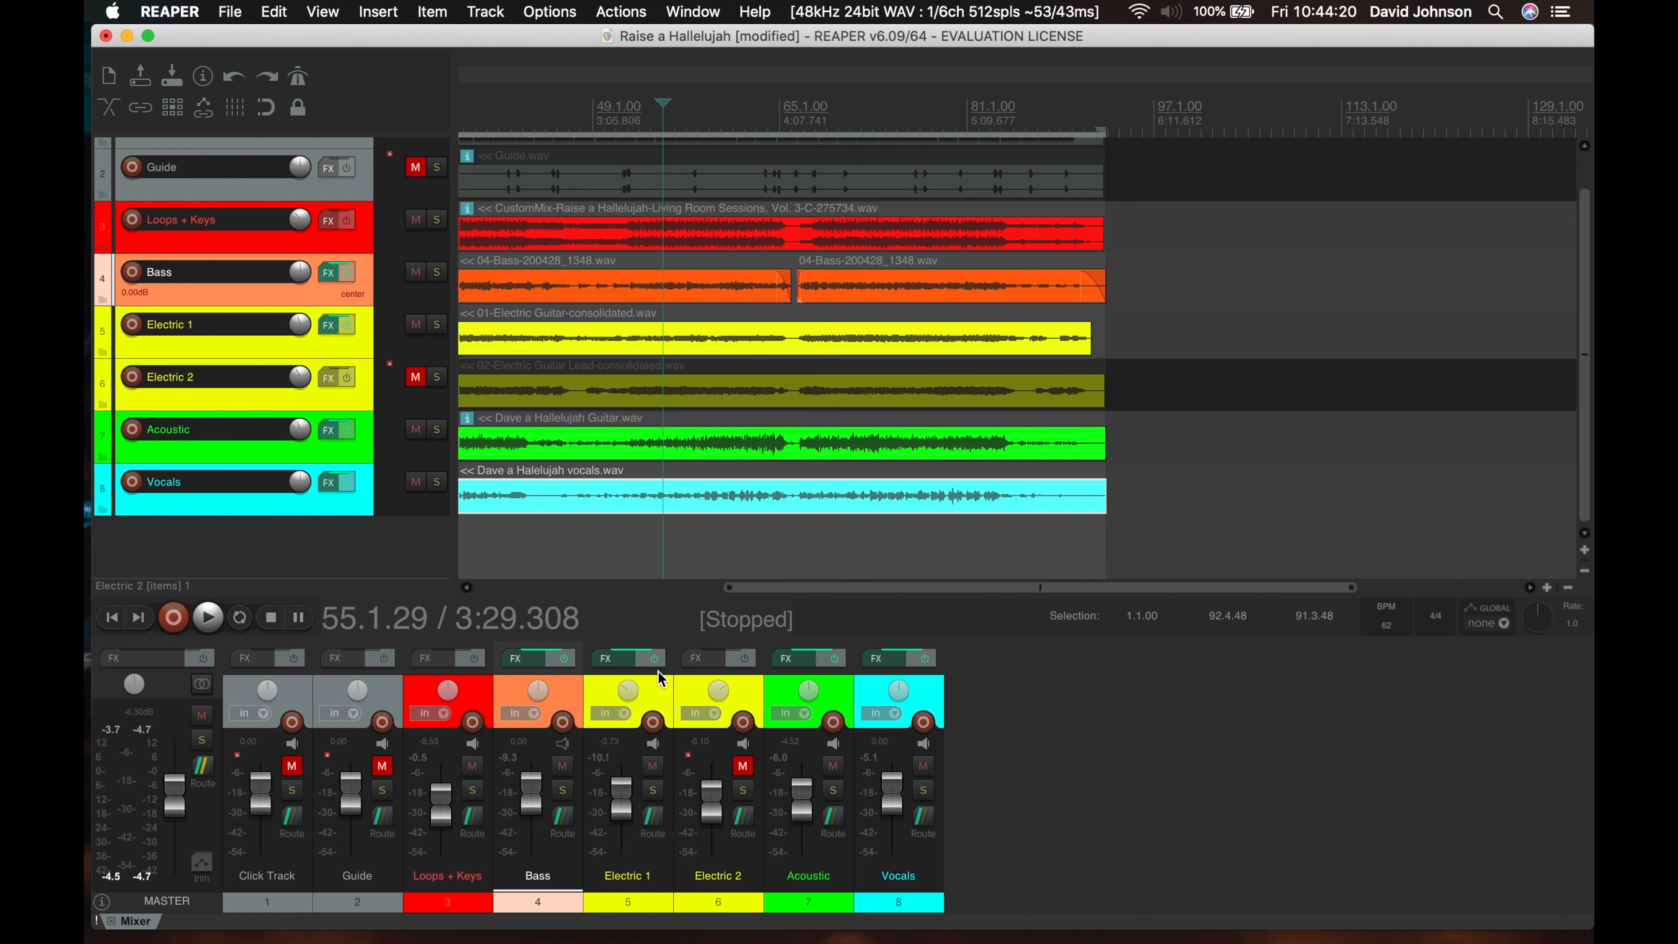
Solo and play Electric 1, raise its volume to +12 dB, and compare its sound with the effects bypassed and enabled
left_click(657, 790)
left_click(657, 790)
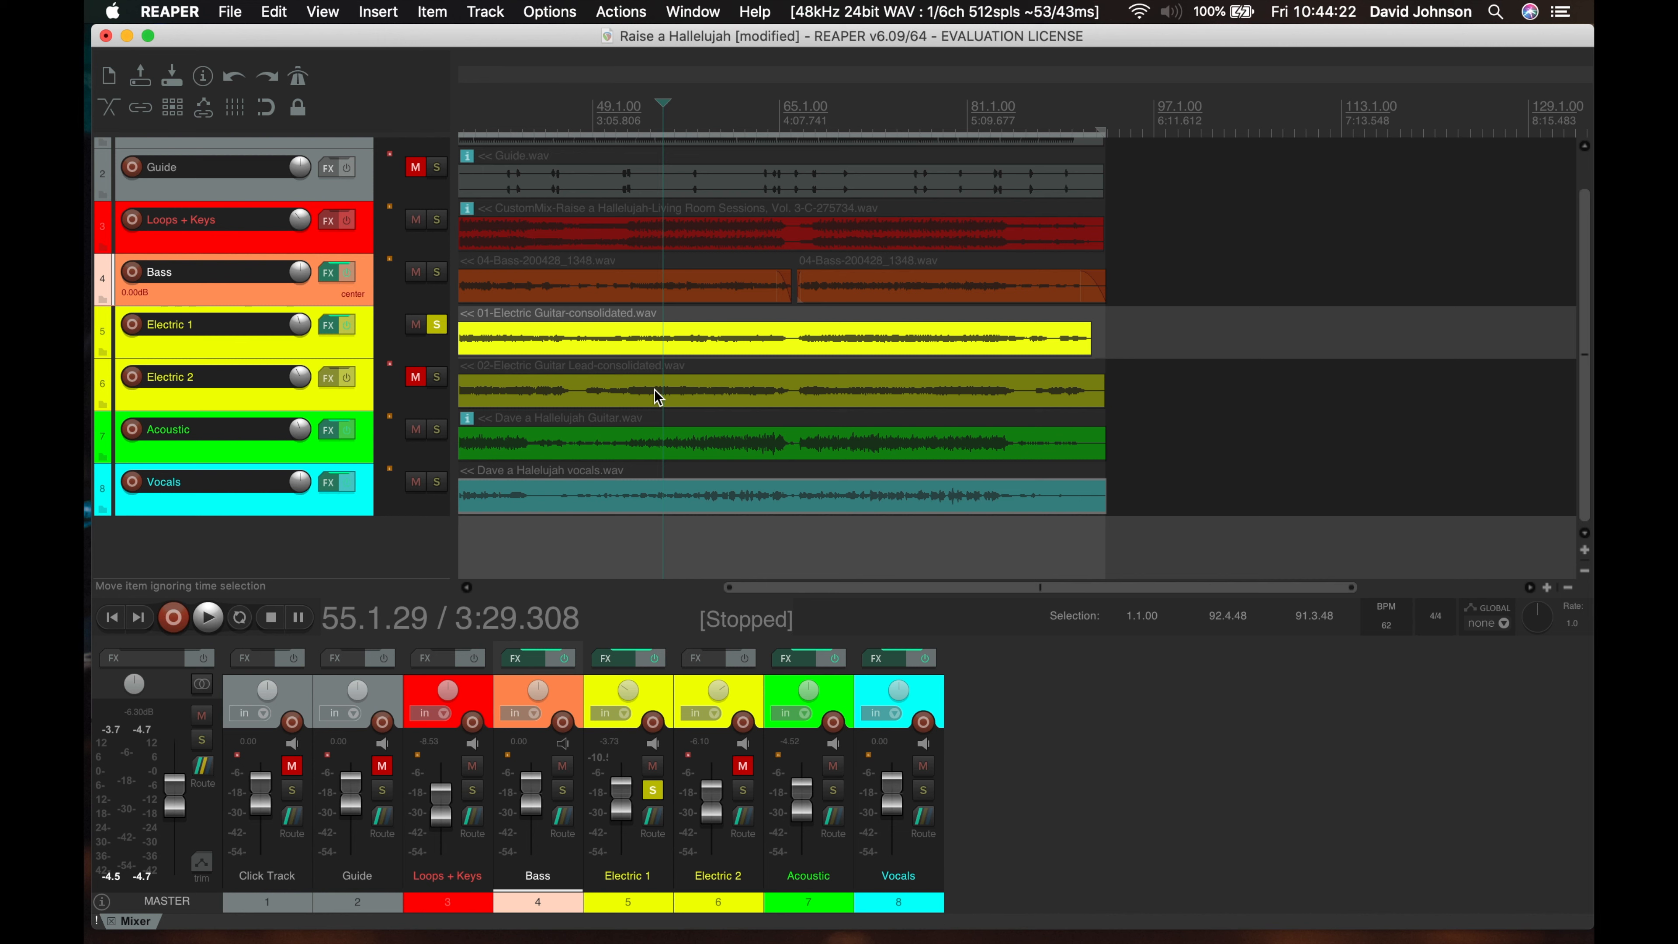
key("space")
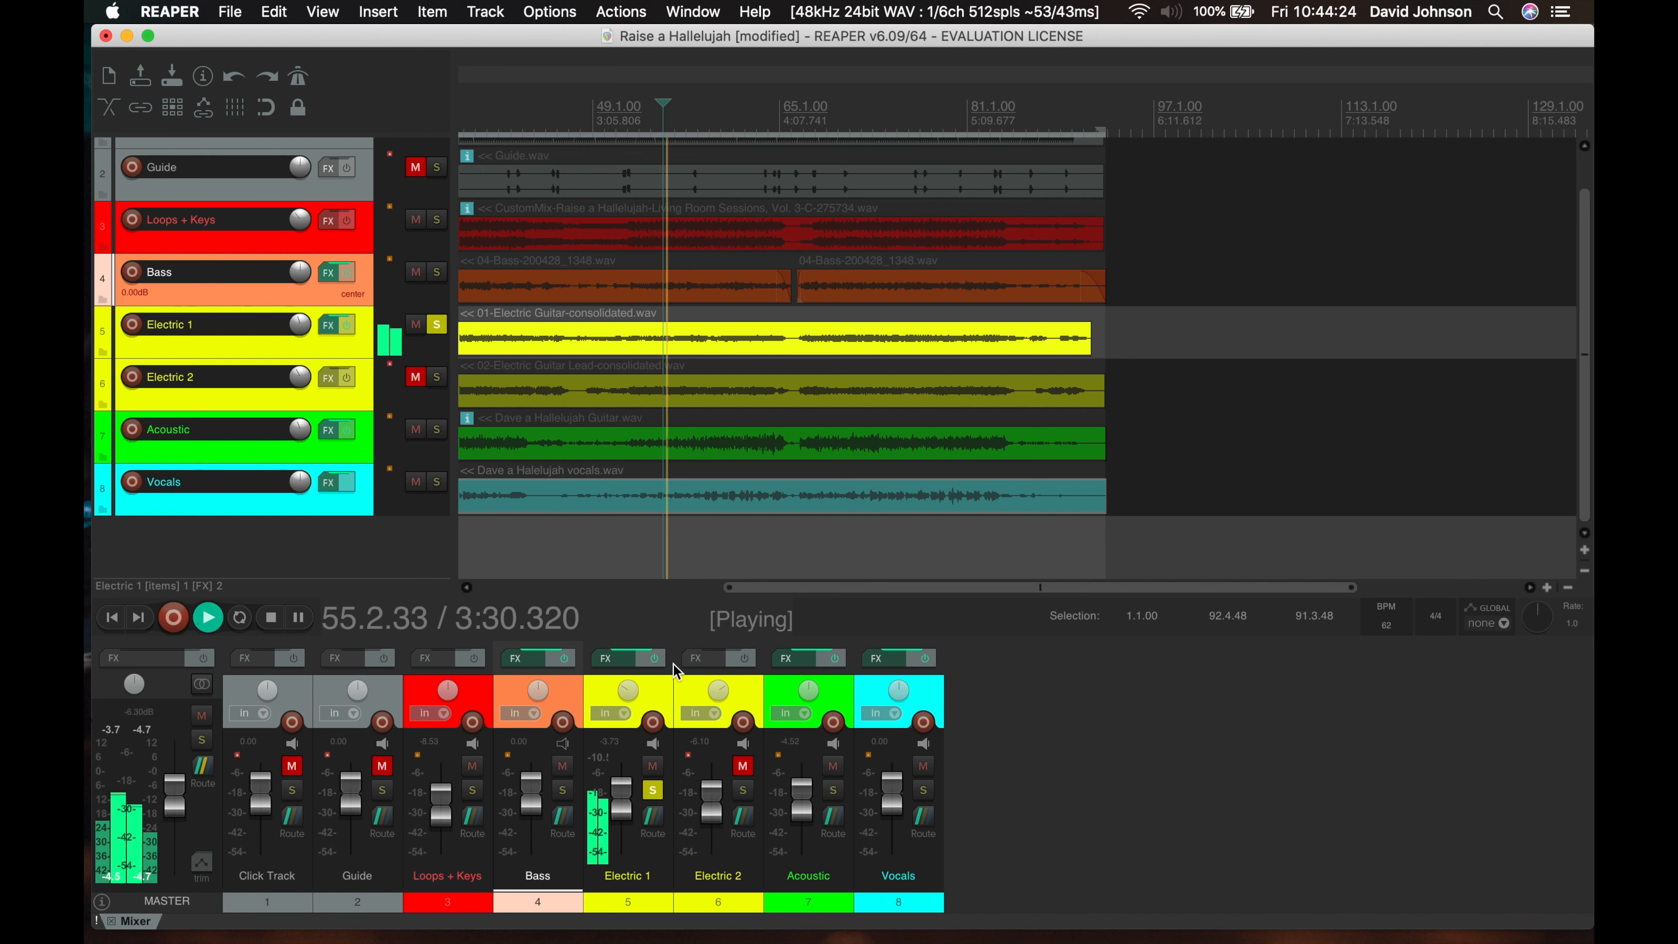
left_click(659, 660)
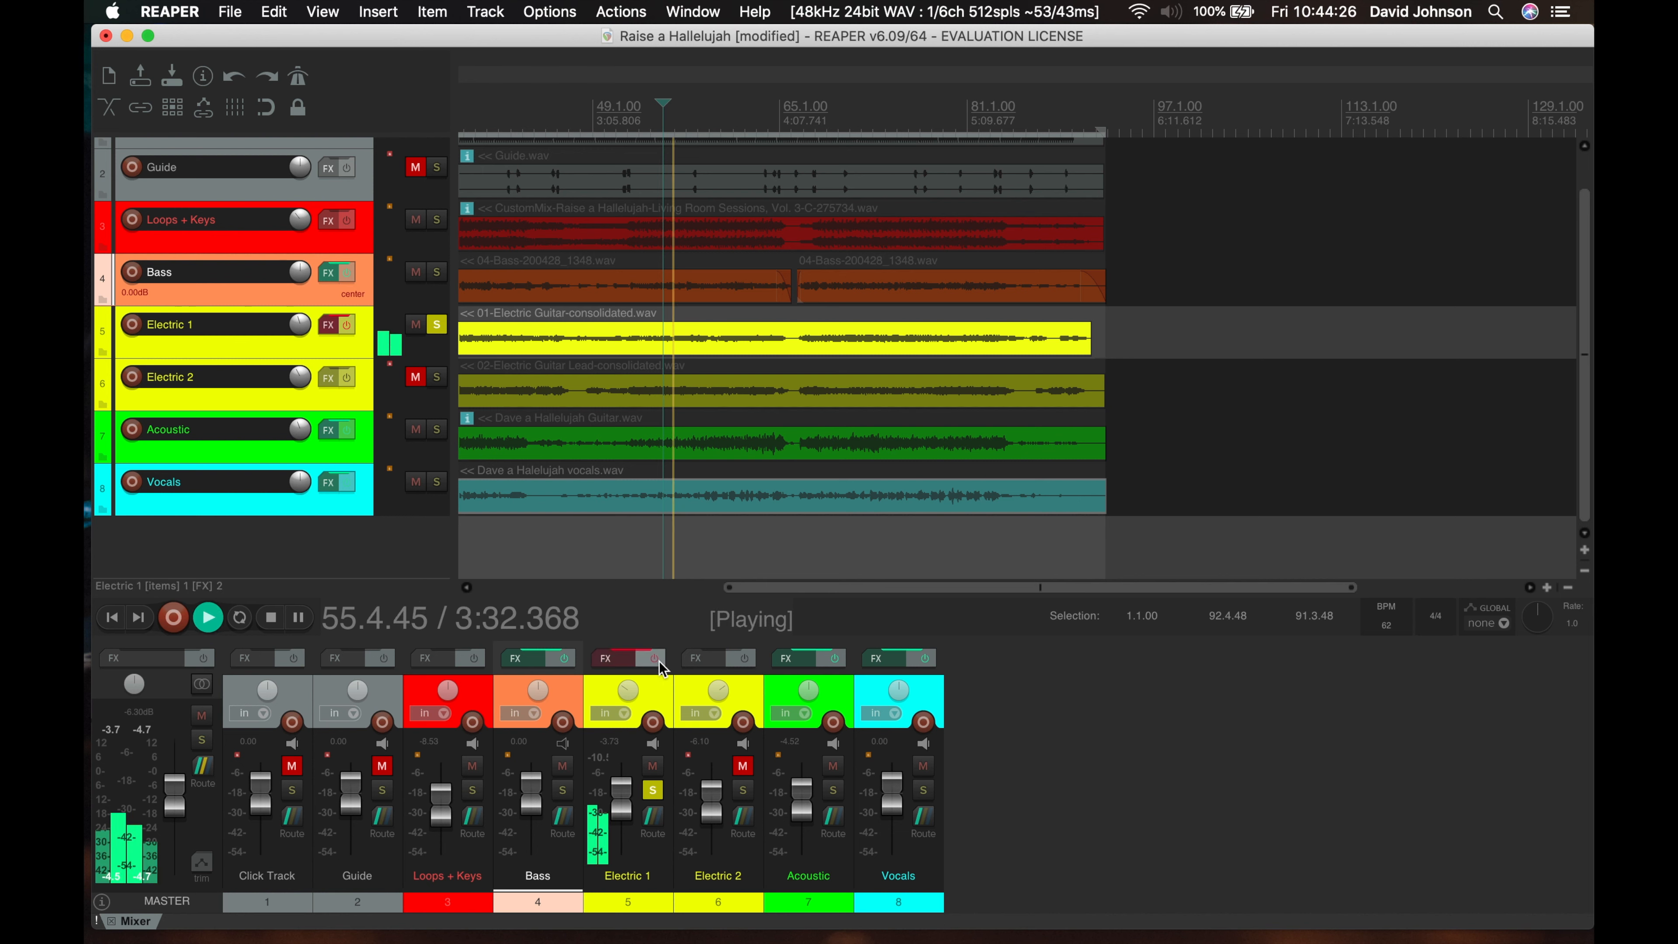
left_click_drag(622, 801, 627, 774)
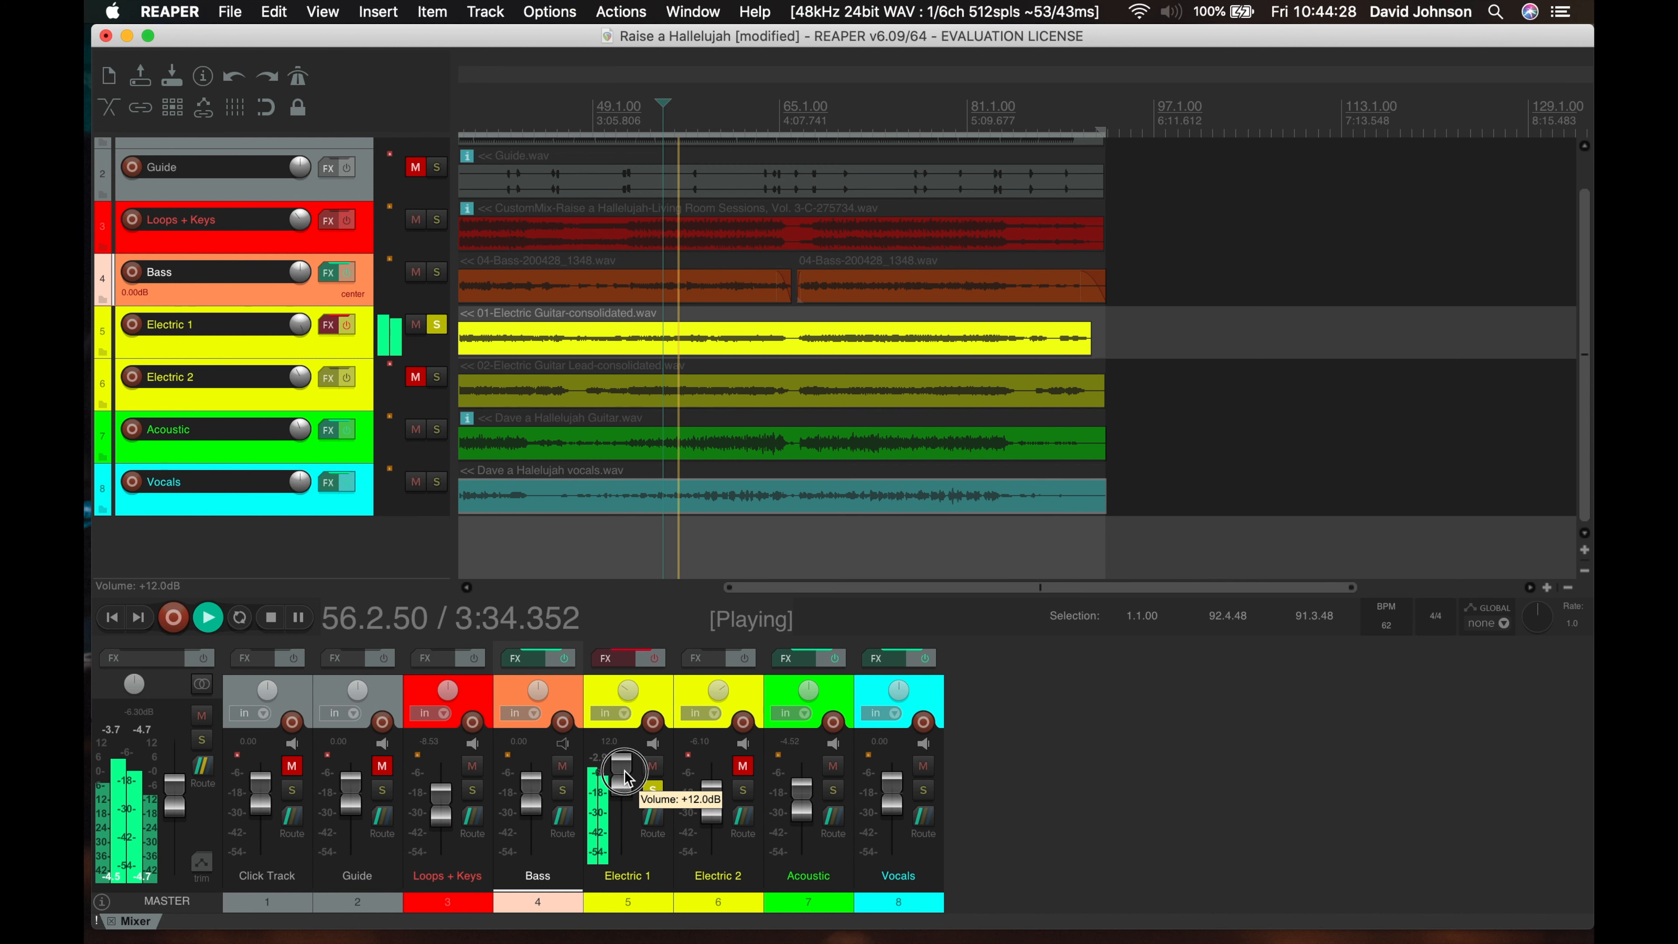
left_click(656, 660)
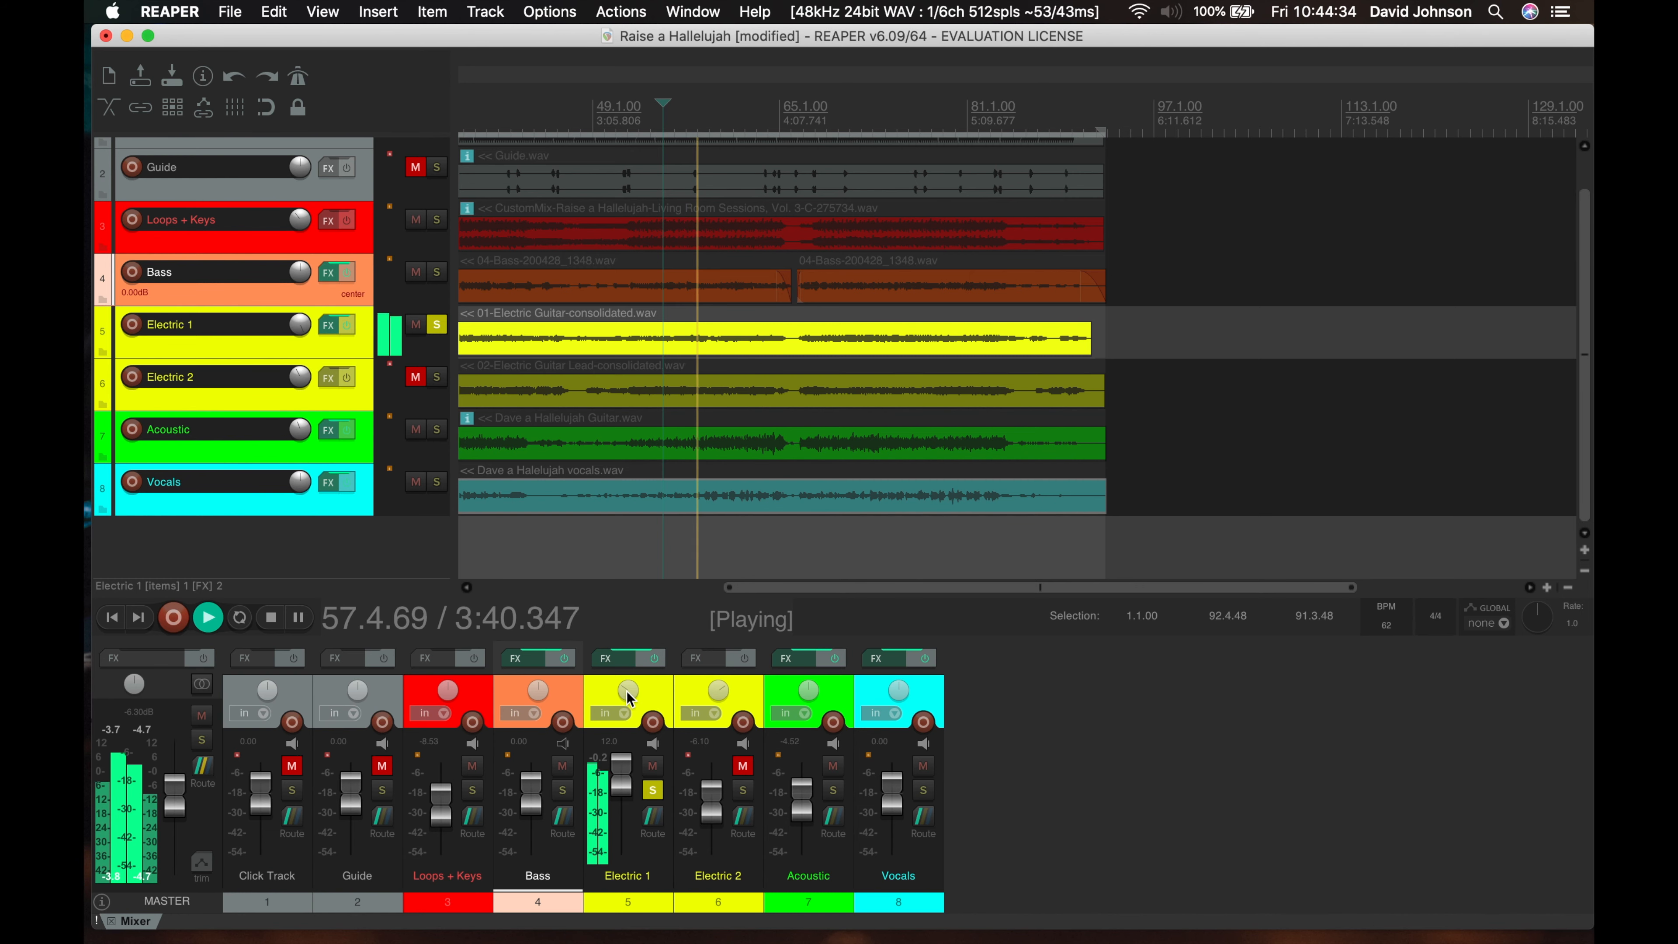
In Electric 1's ReaEQ, cut band 2 to about -2.4 dB near 374 Hz and raise the high pass to about 131 Hz
left_click(607, 658)
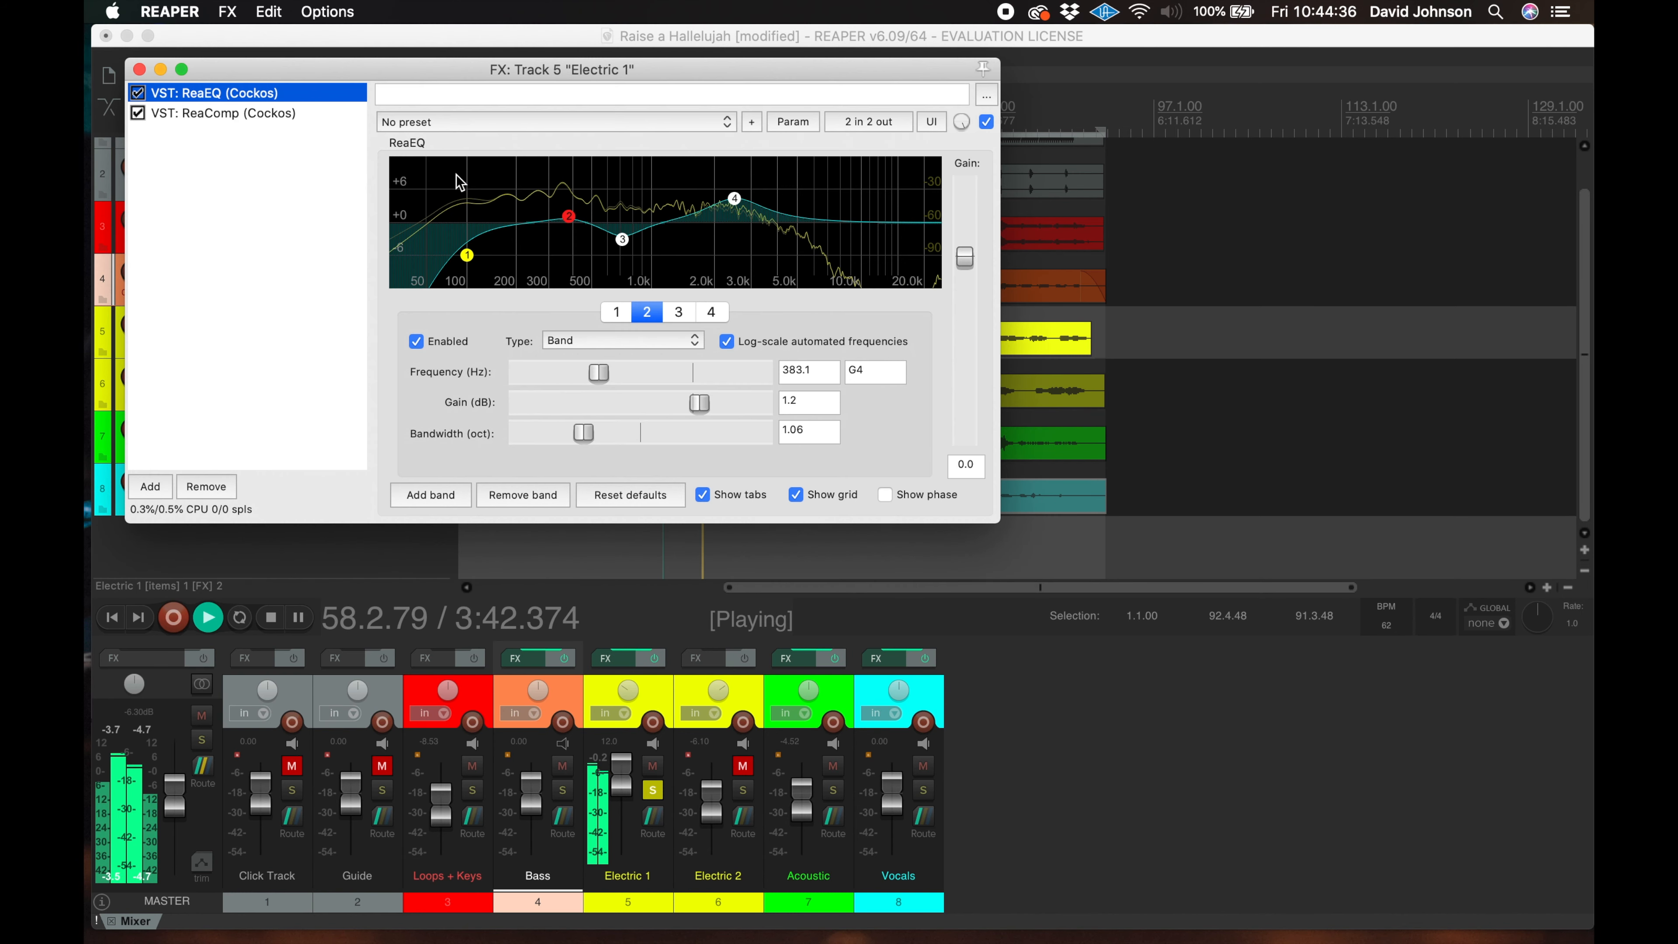
left_click(568, 220)
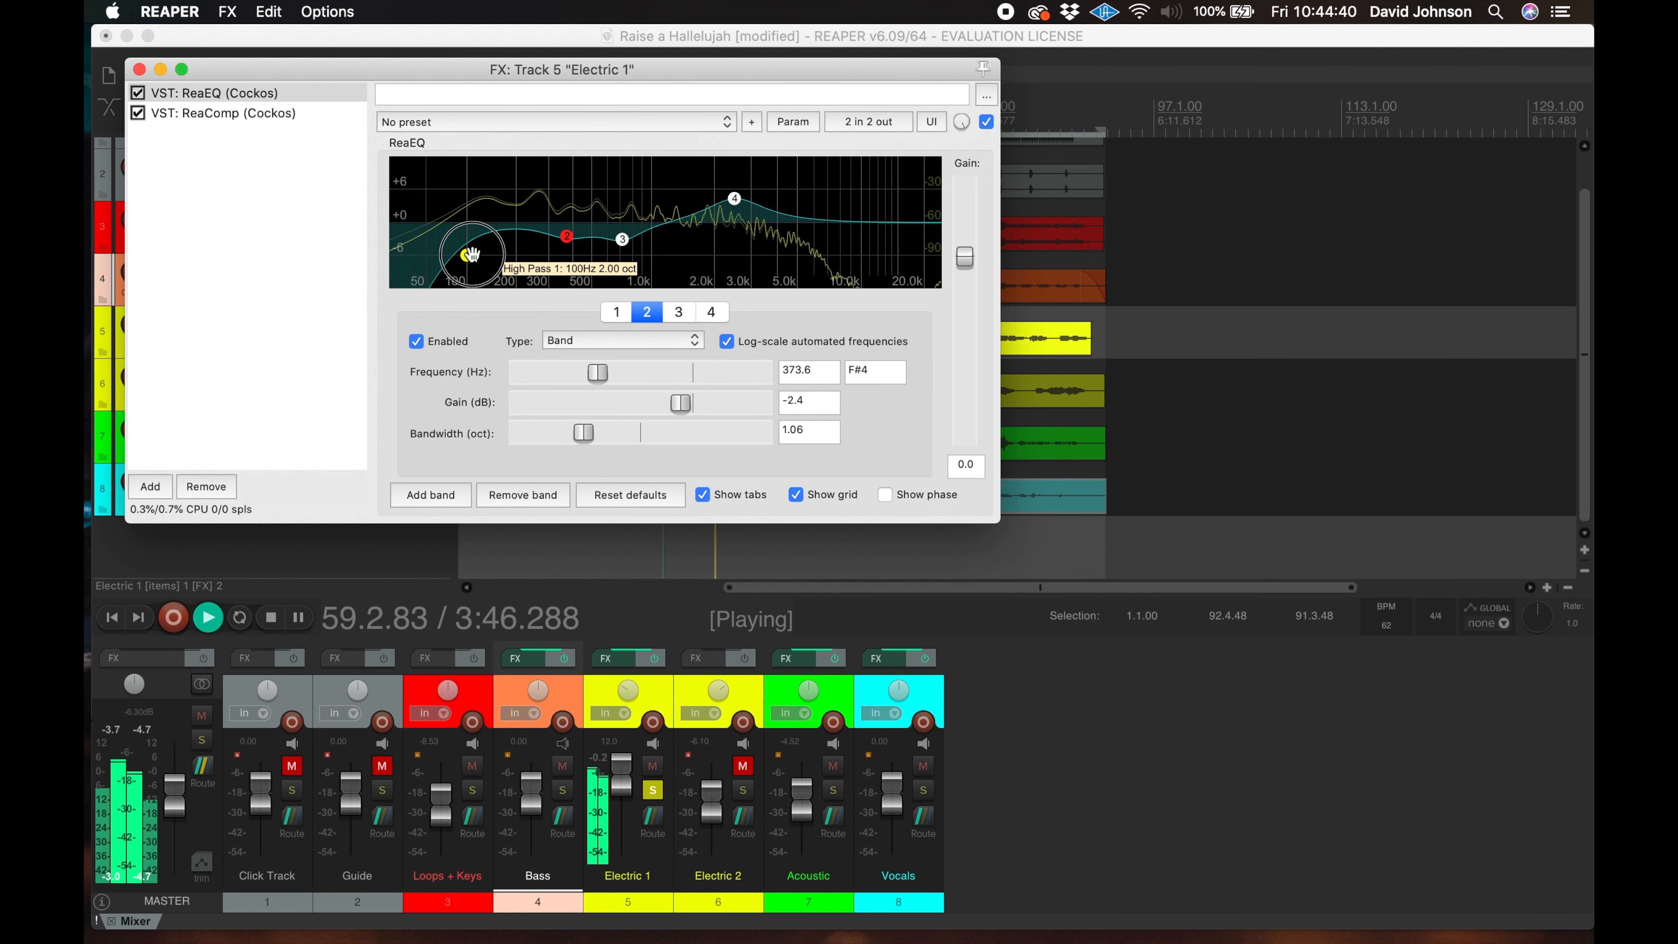
left_click_drag(471, 254, 481, 255)
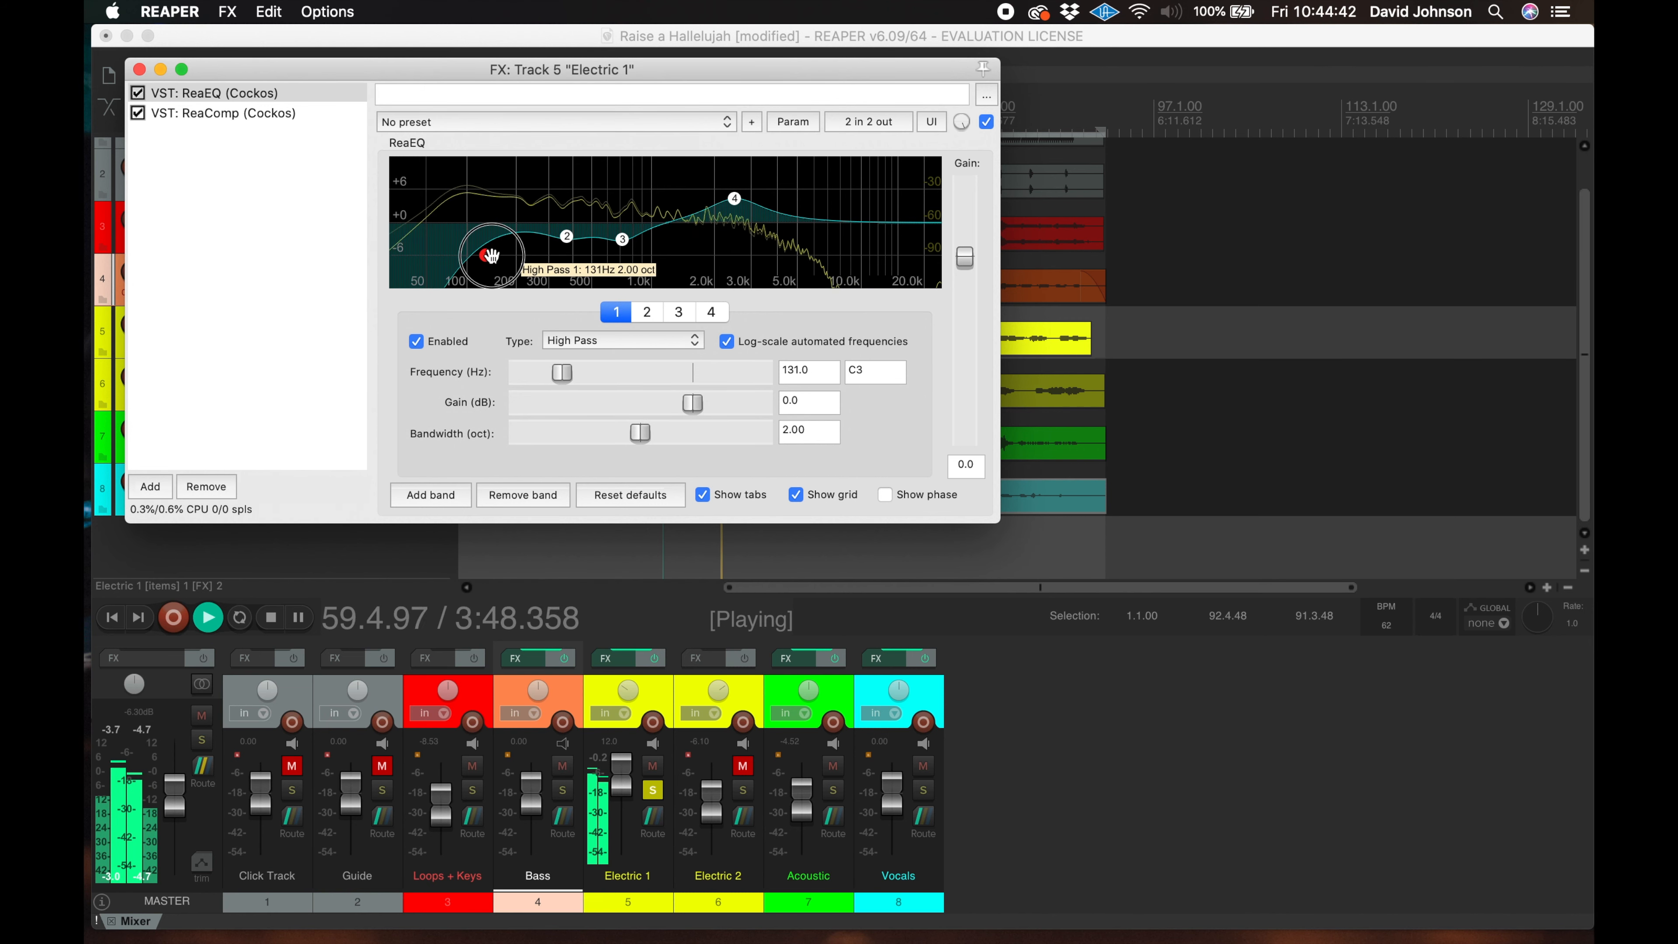
Set ReaEQ band 4 to about 2486 Hz, 2.8 dB and 0.80 octaves, and band 2 to about 278 Hz and -3.5 dB
left_click(733, 196)
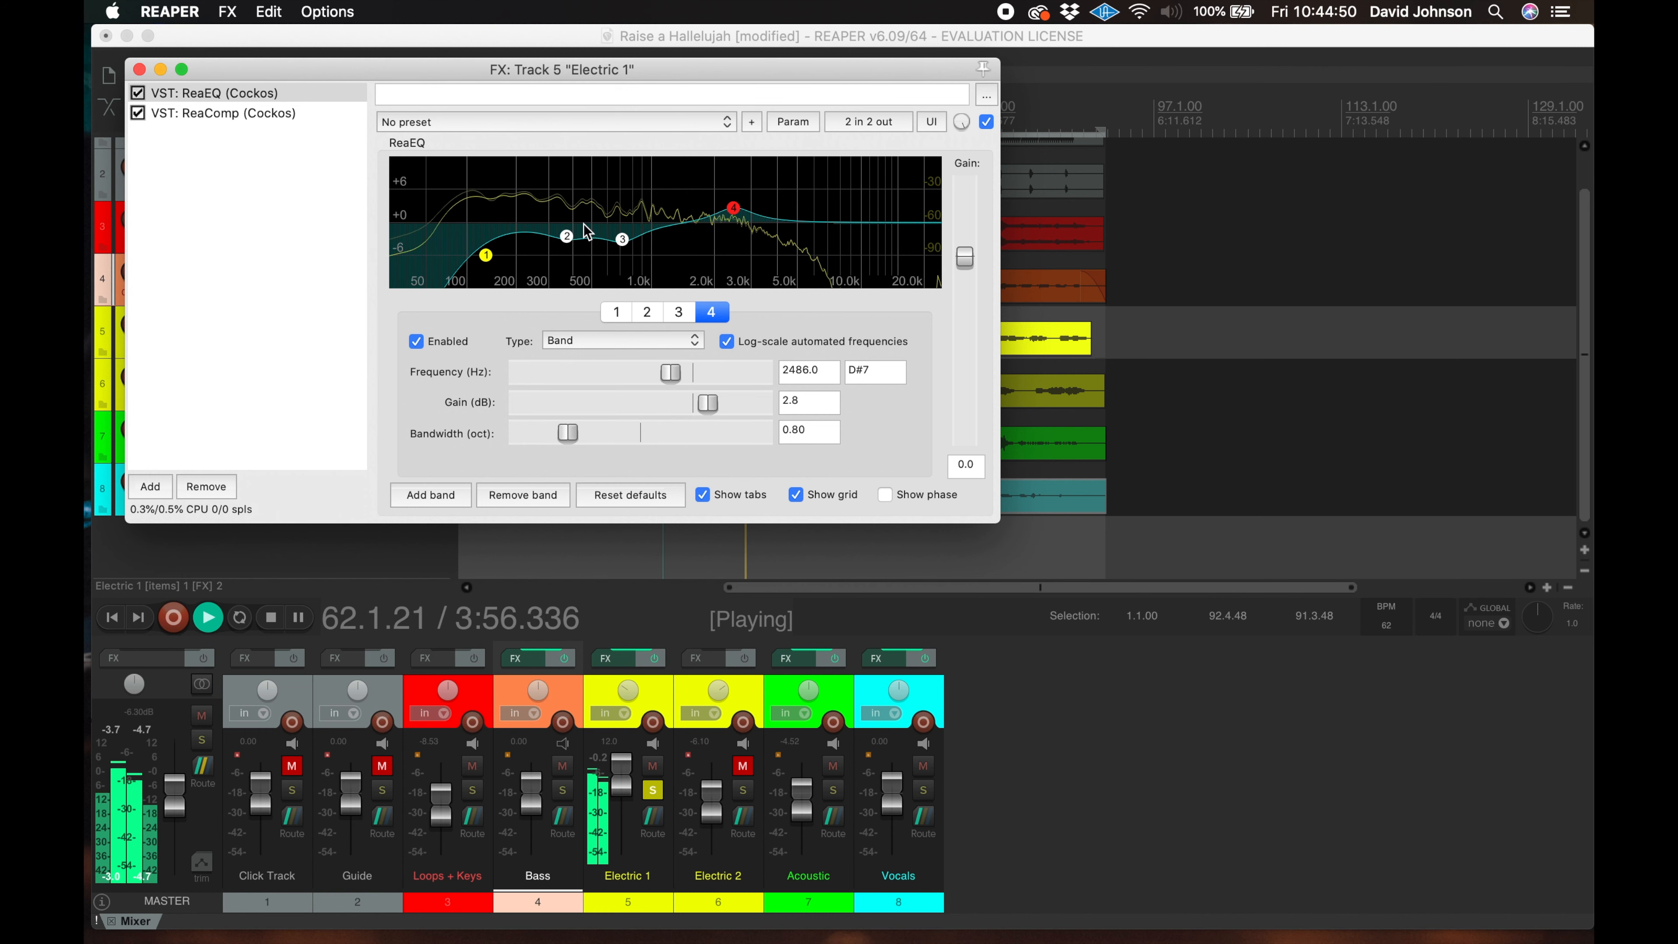
mouse_move(567, 236)
left_mouse_down()
mouse_move(558, 197)
mouse_move(542, 243)
left_mouse_up()
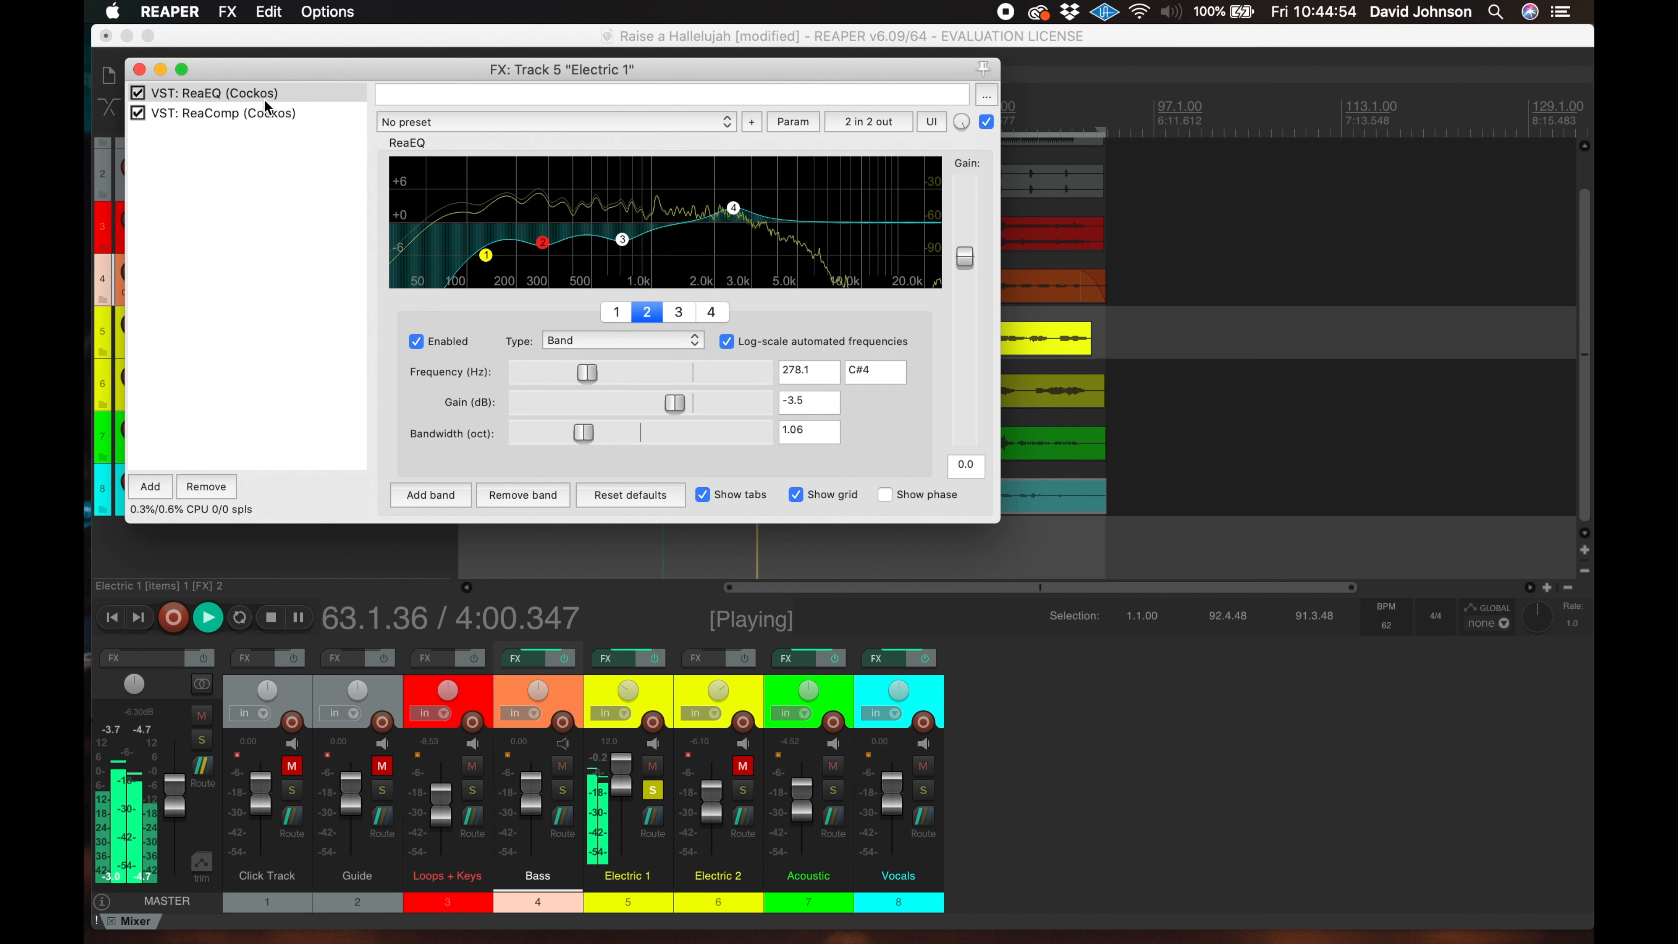
left_click(139, 69)
Unsolo Electric 1, set its volume to about +2.97 dB against the full mix, and stop playback
left_click_drag(623, 772, 623, 794)
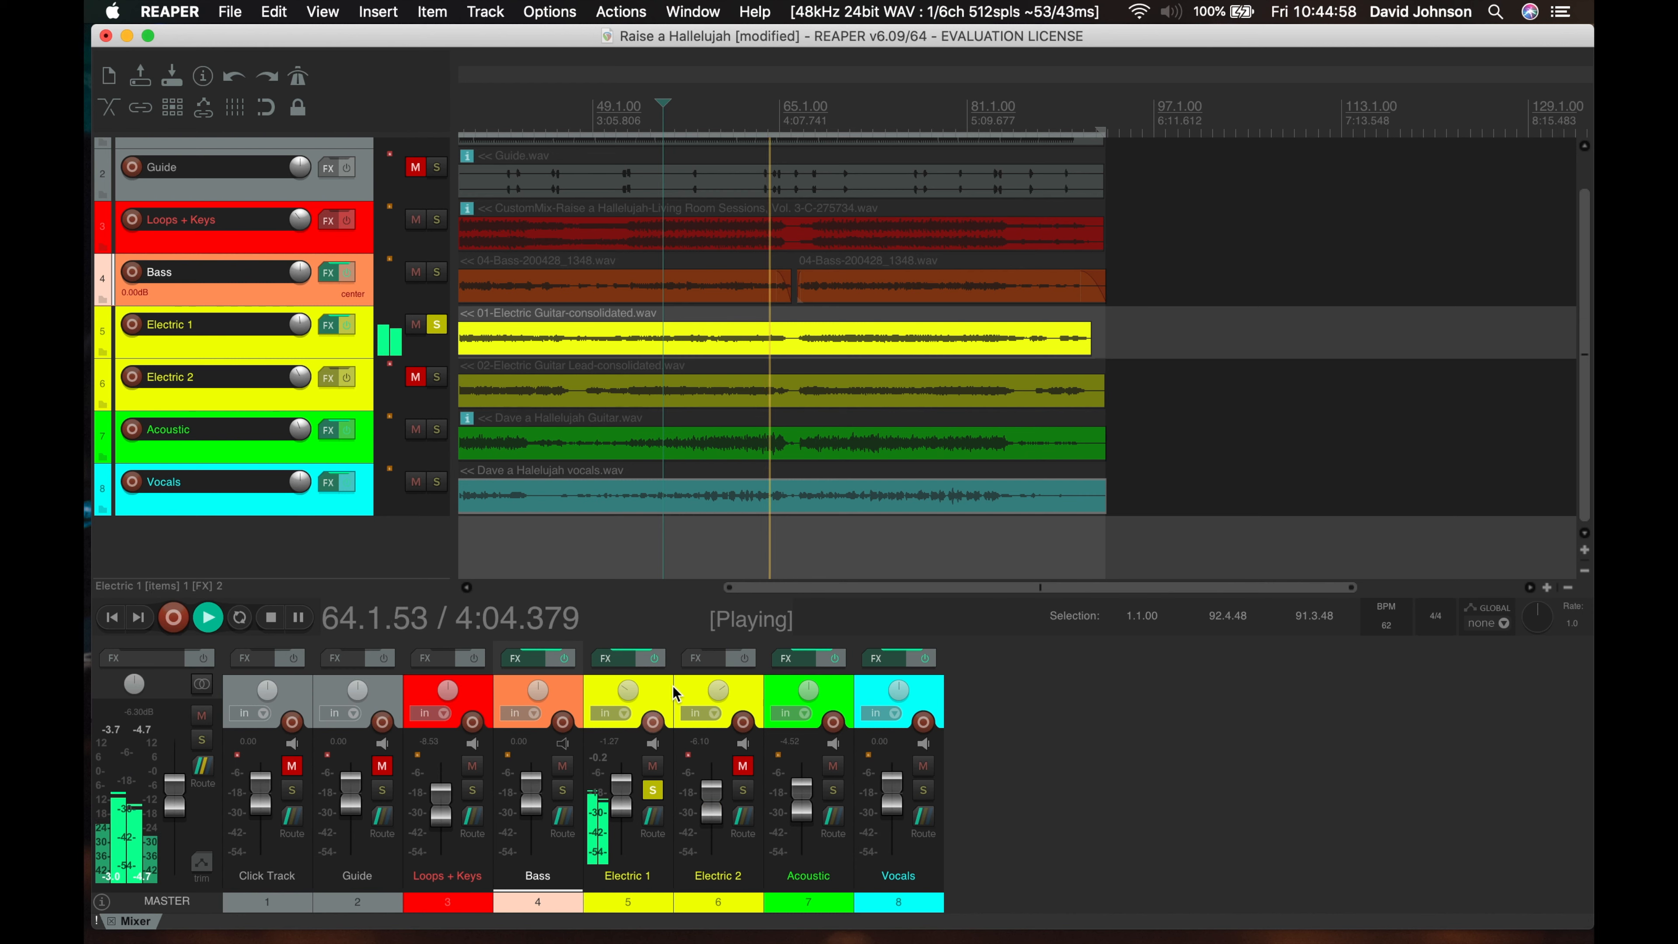
left_click(653, 791)
left_click_drag(626, 792, 625, 784)
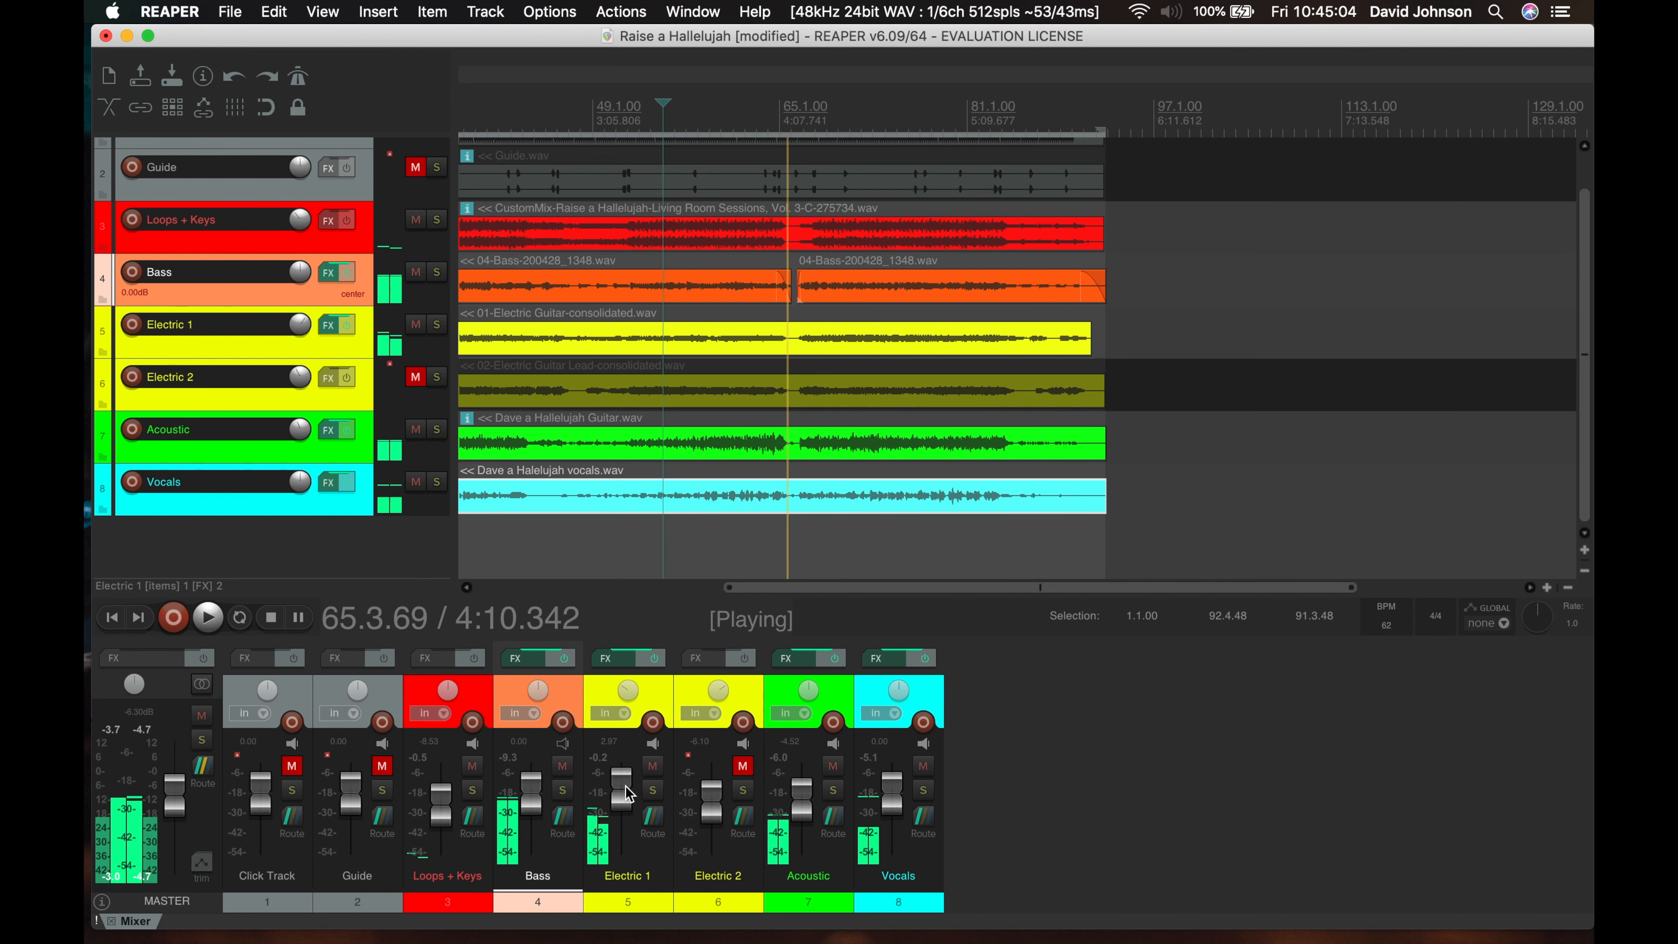
key("space")
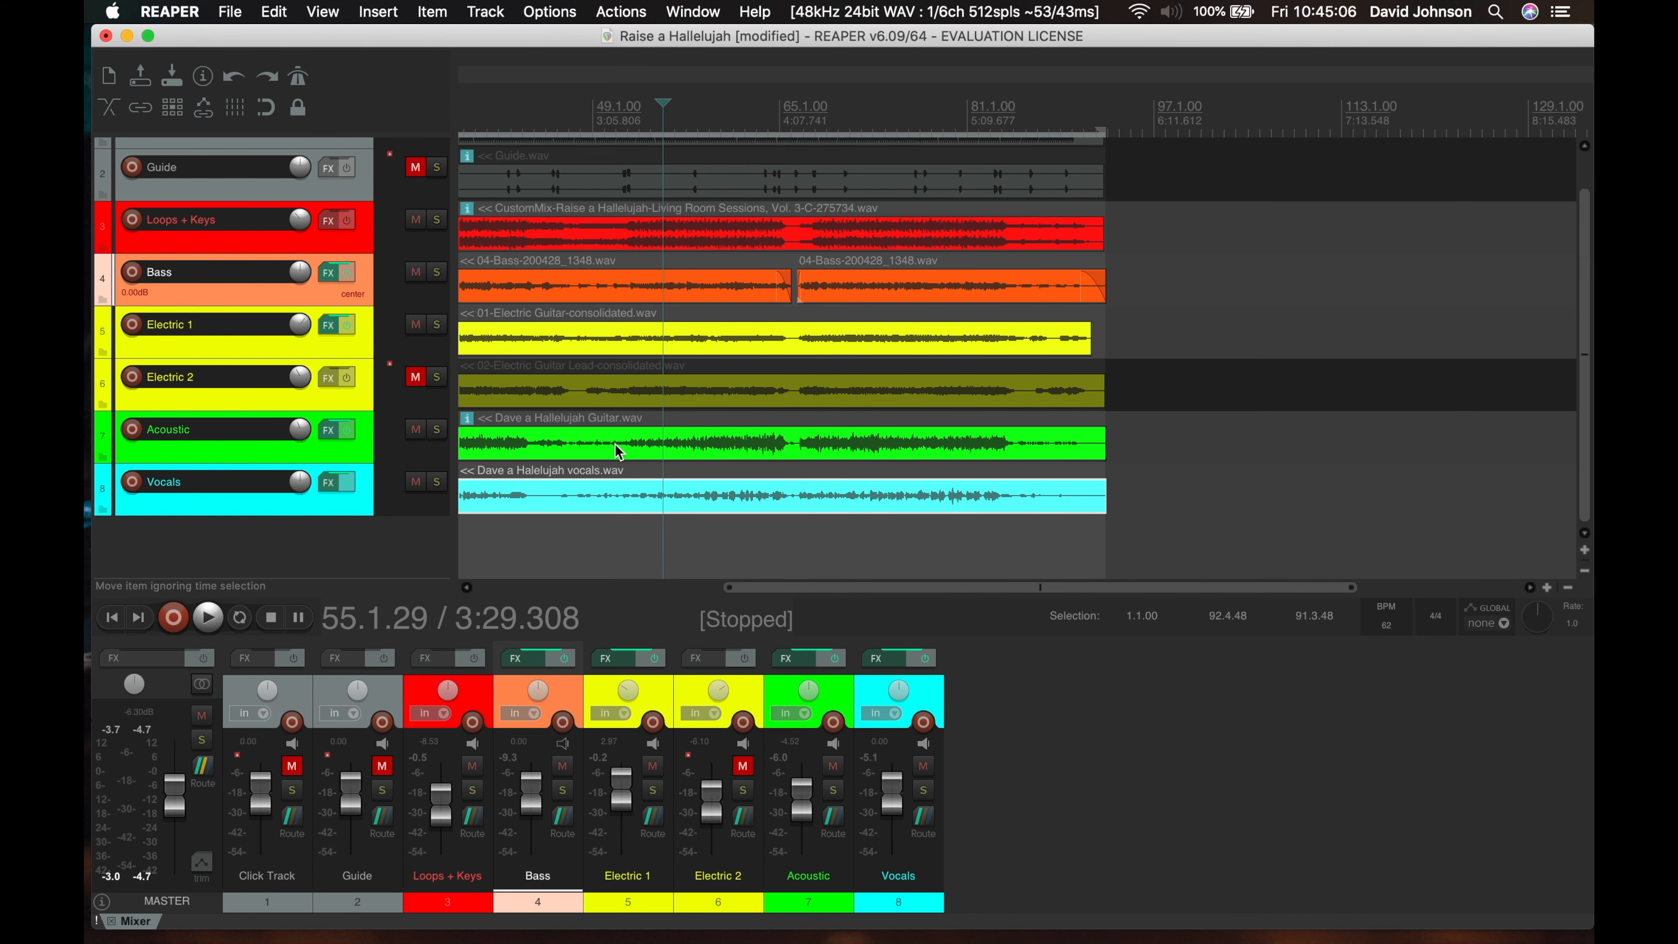
Open Electric 1's ReaComp and set its ratio to 8:1 while listening to the mix
left_click(607, 659)
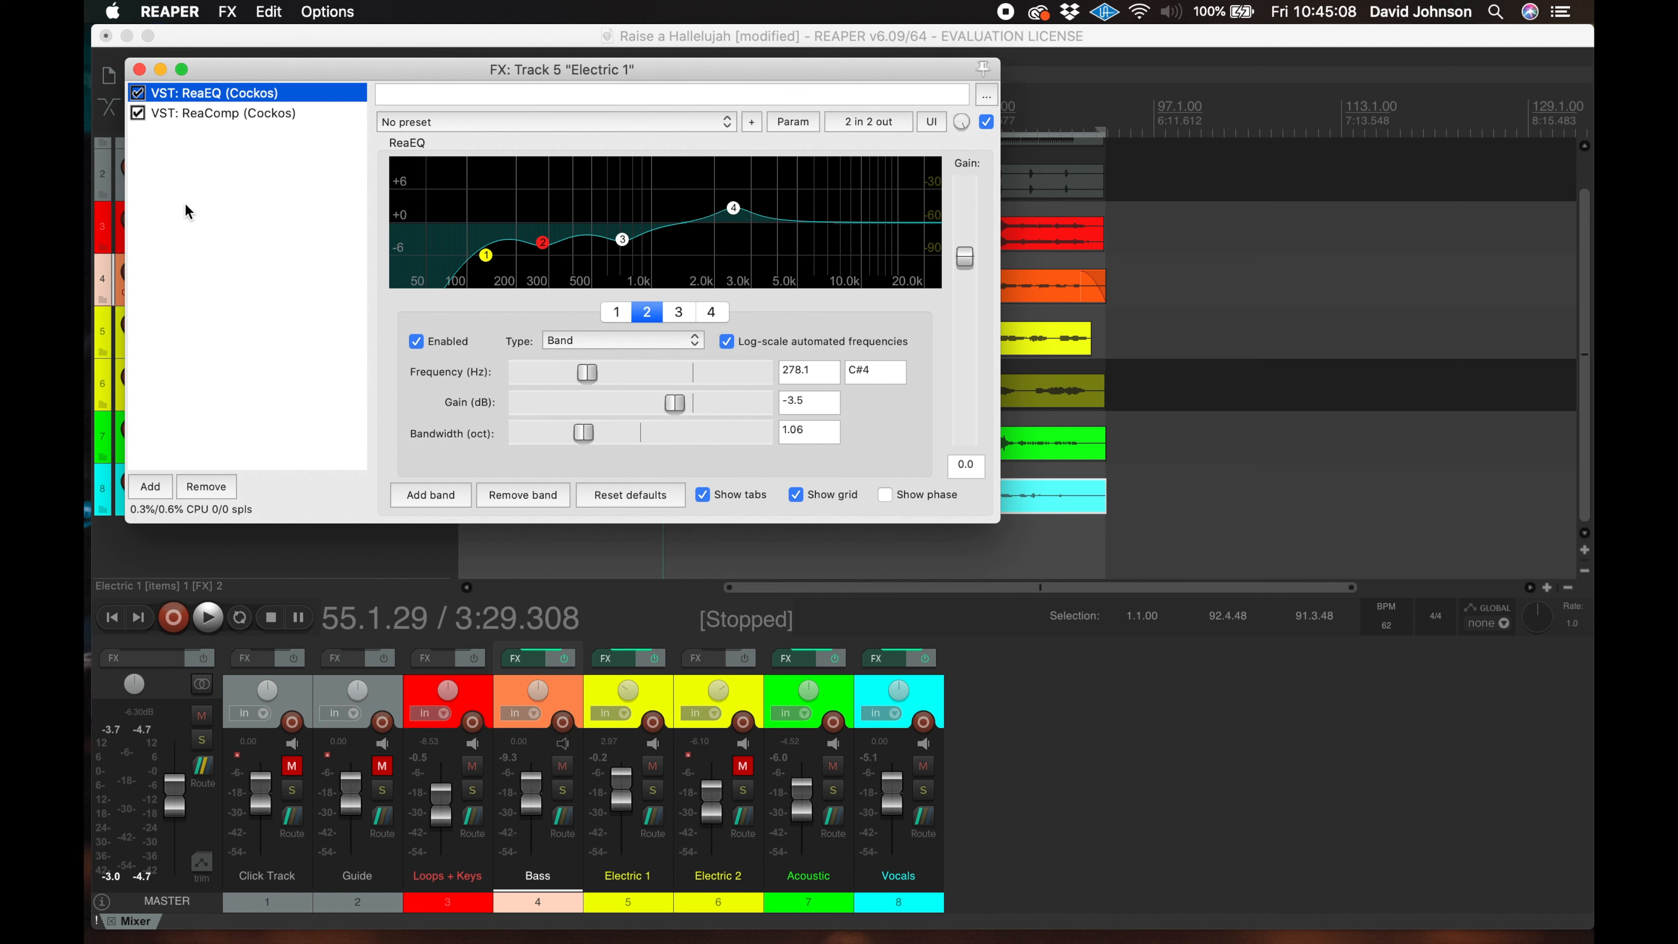
left_click(206, 114)
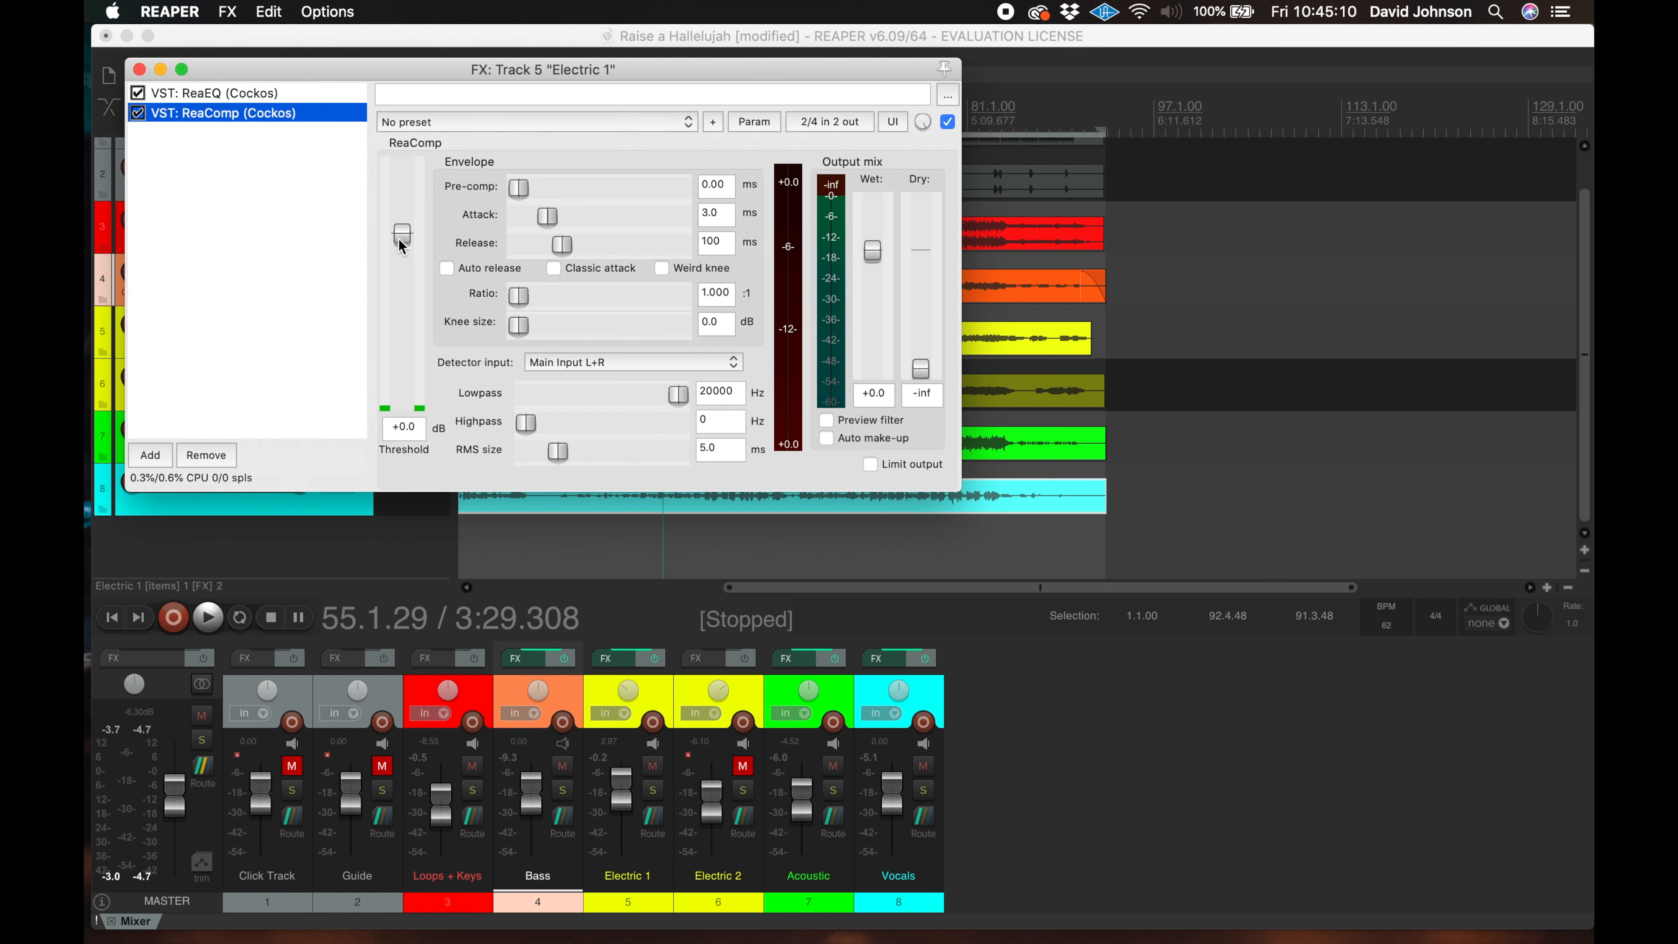
key("space")
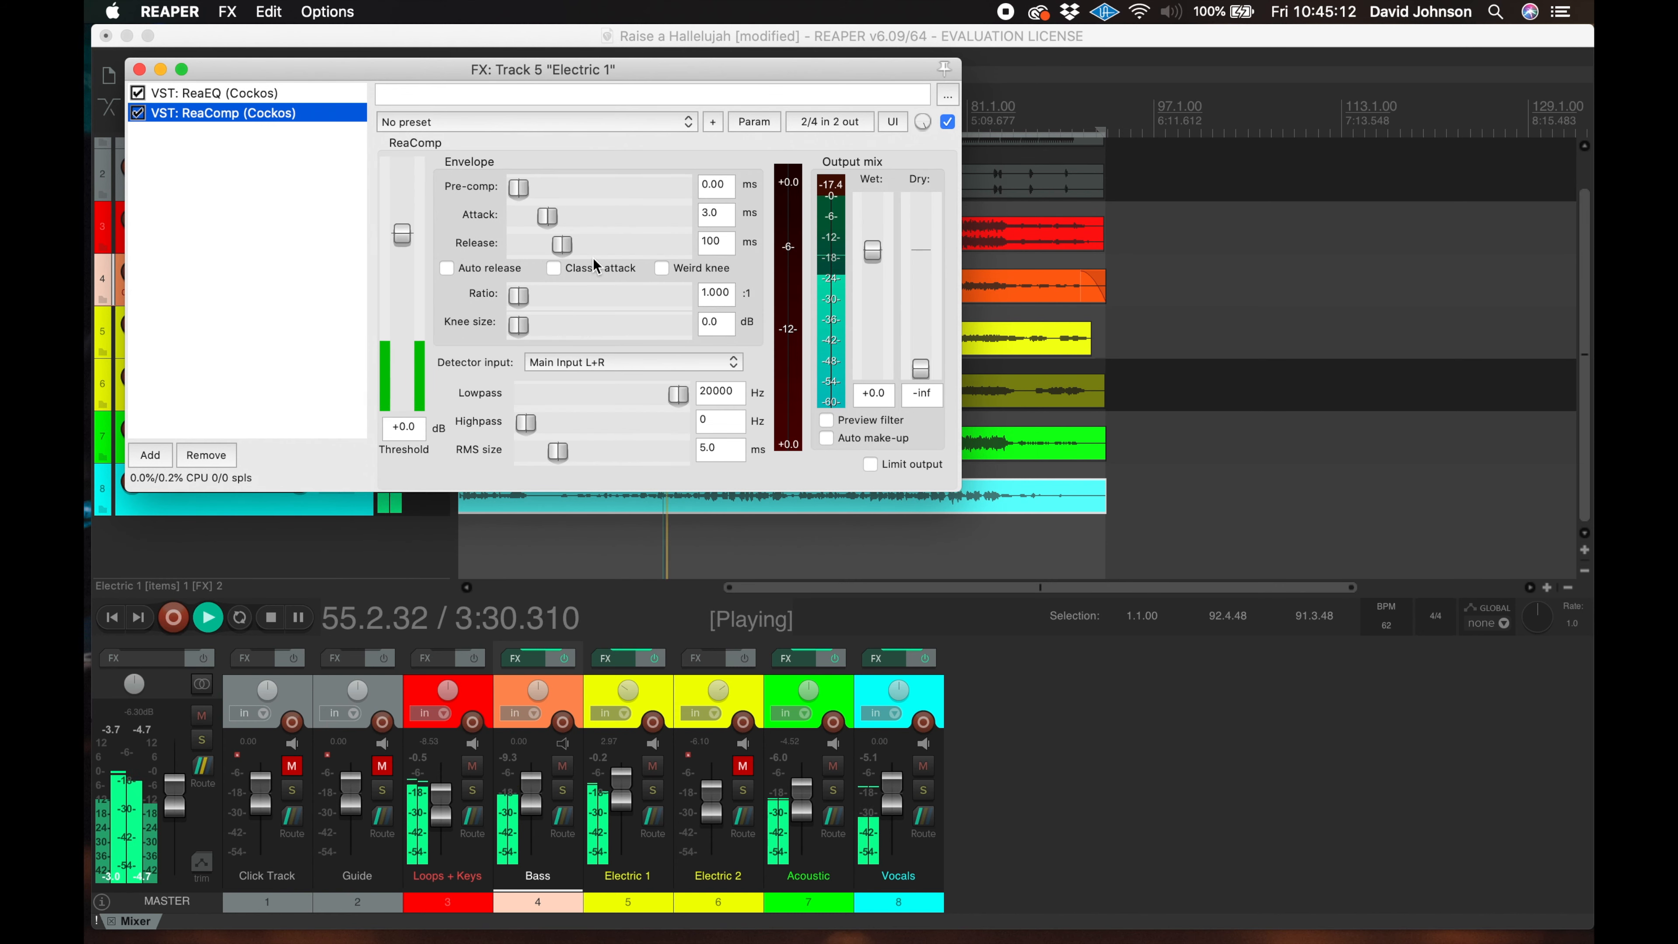
left_click(707, 293)
type("8")
key("Return")
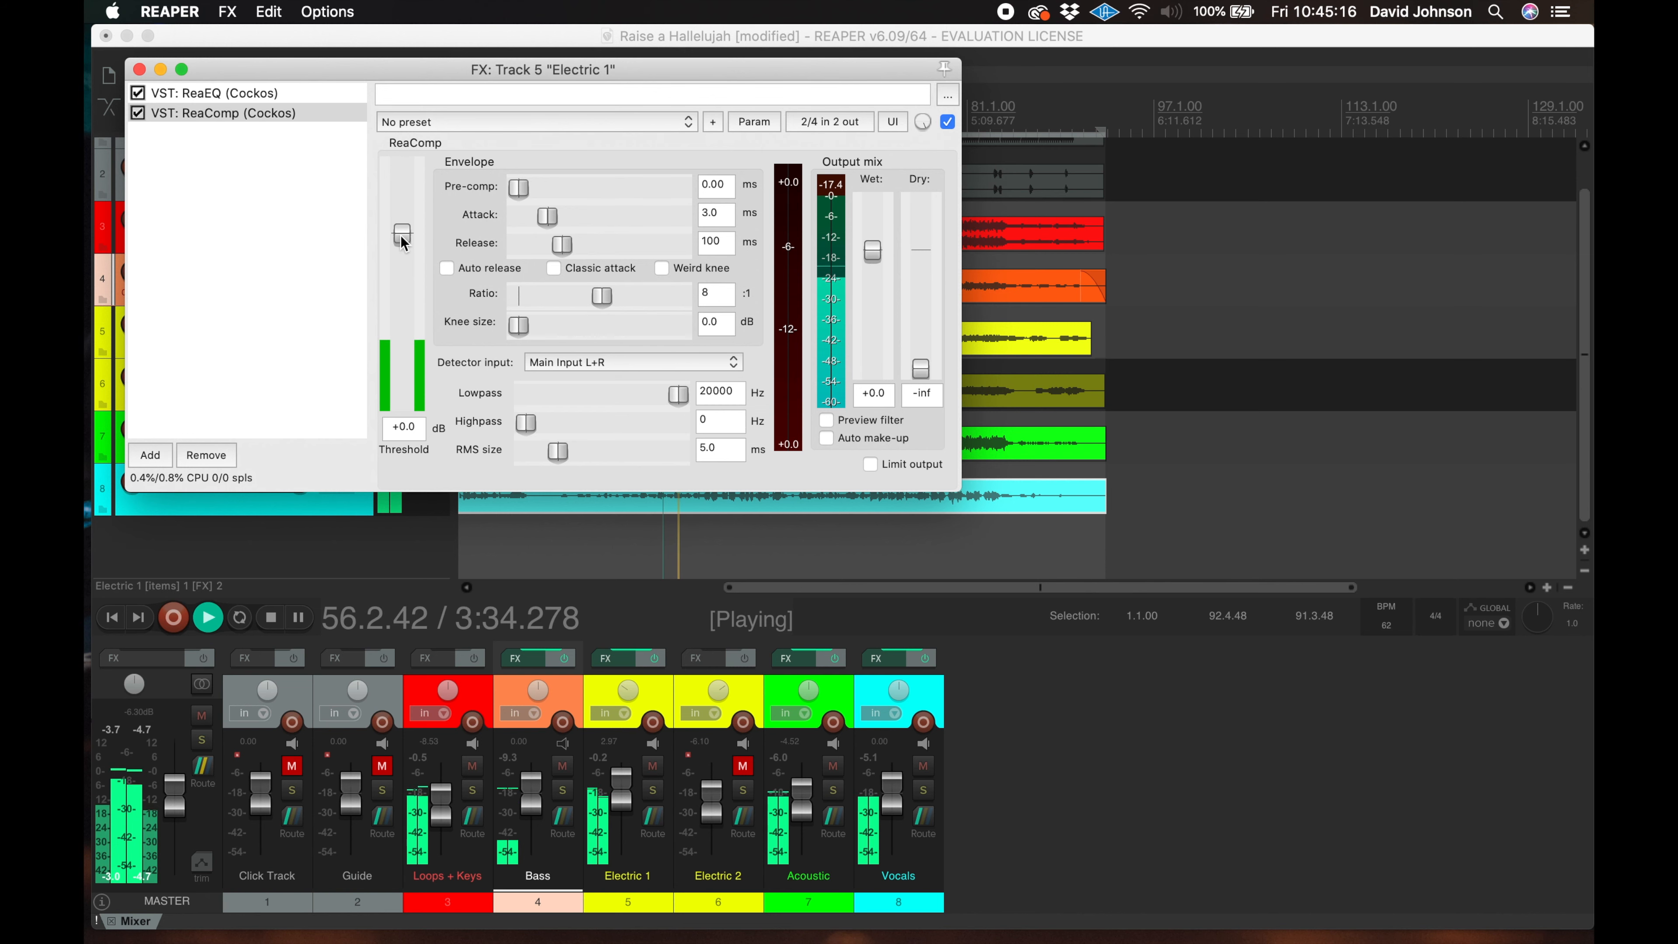
key("space")
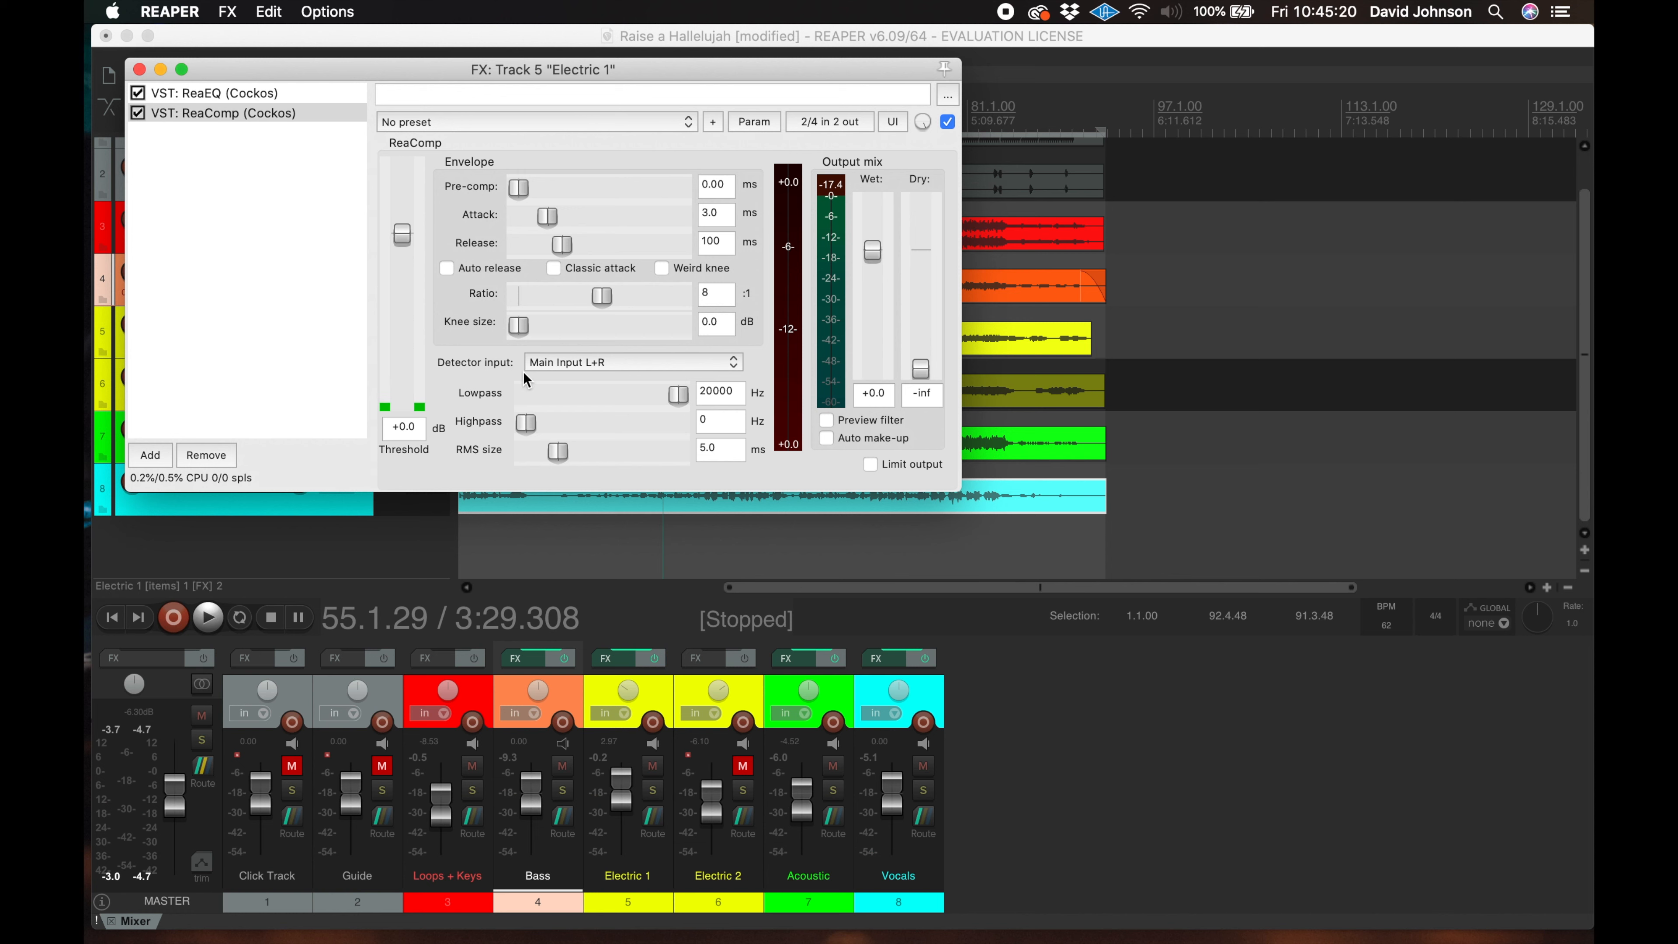
During playback, lower ReaComp's threshold to about -32.1 dB and raise the wet output to about +3.7 dB
key("space")
left_click_drag(401, 234, 401, 358)
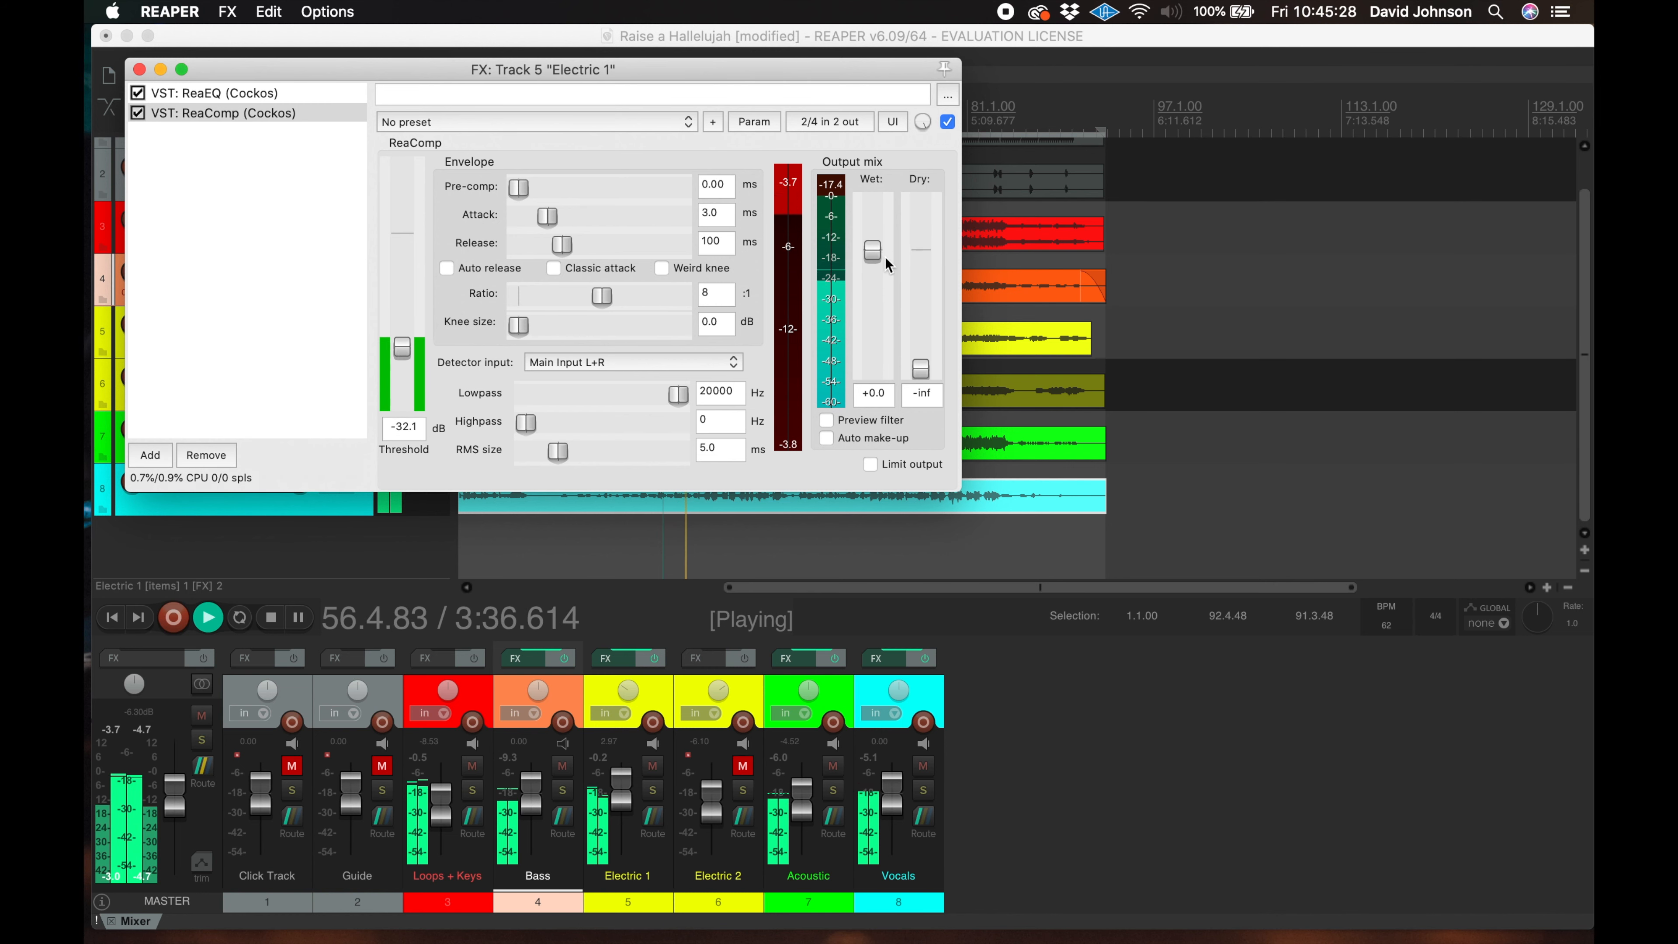
left_click_drag(875, 262, 878, 240)
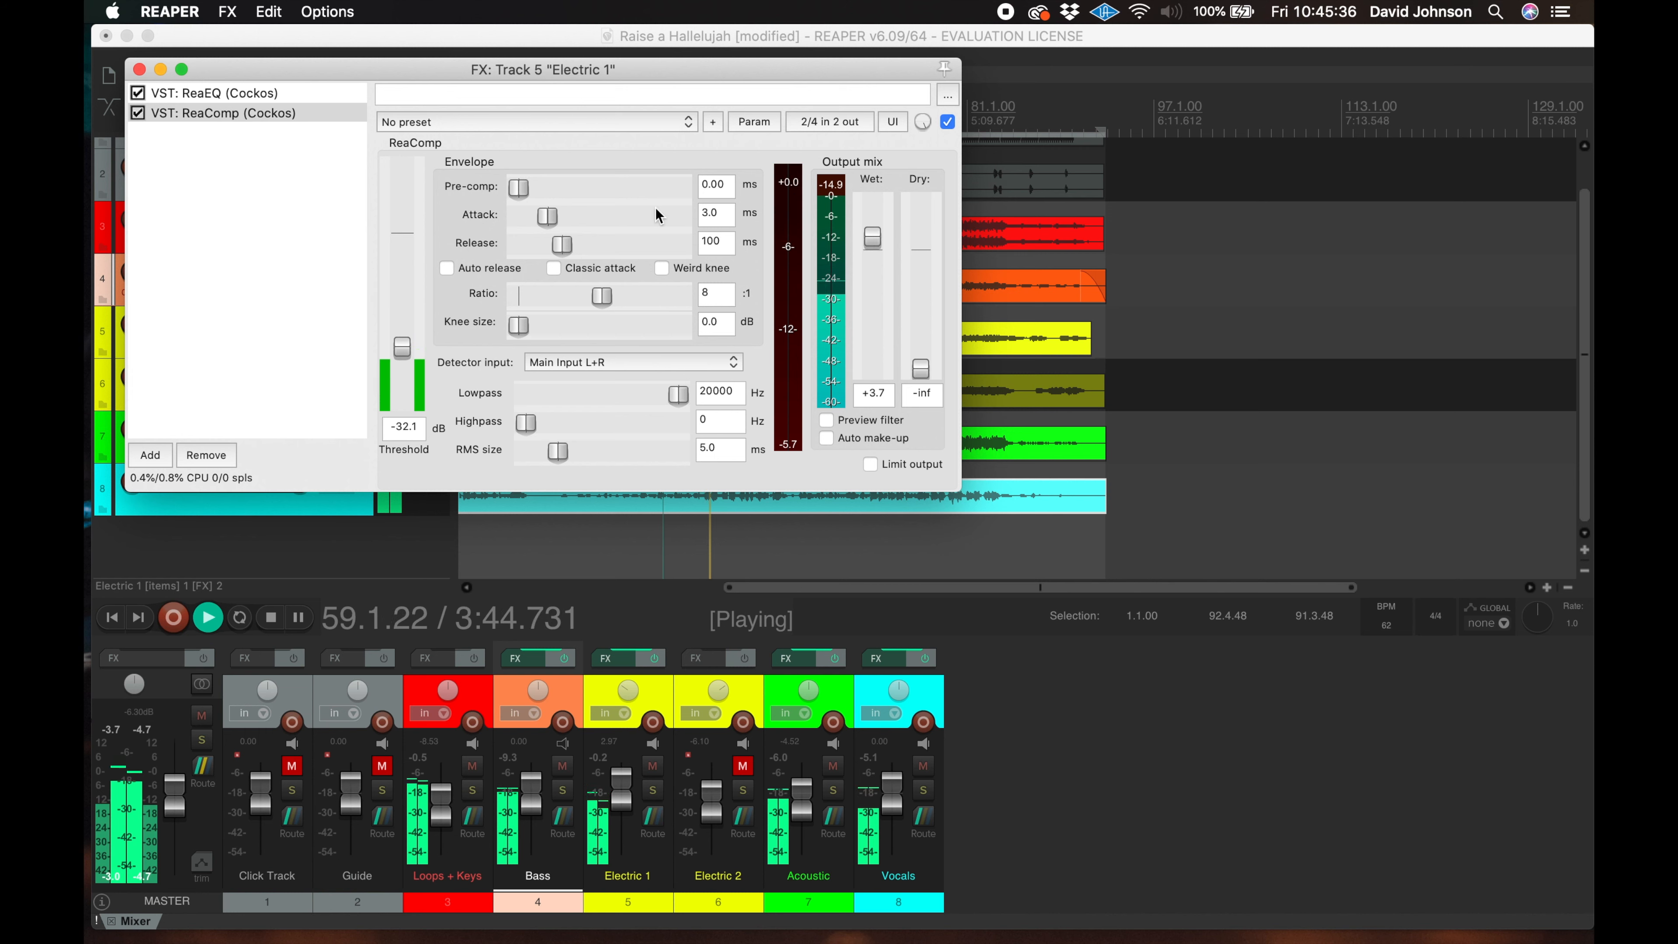
Set ReaComp's attack to about 22.9 ms and release to about 365 ms, stop playback, and close the effects window
mouse_move(556, 224)
left_mouse_down()
mouse_move(586, 249)
mouse_move(560, 217)
mouse_move(575, 219)
left_mouse_up()
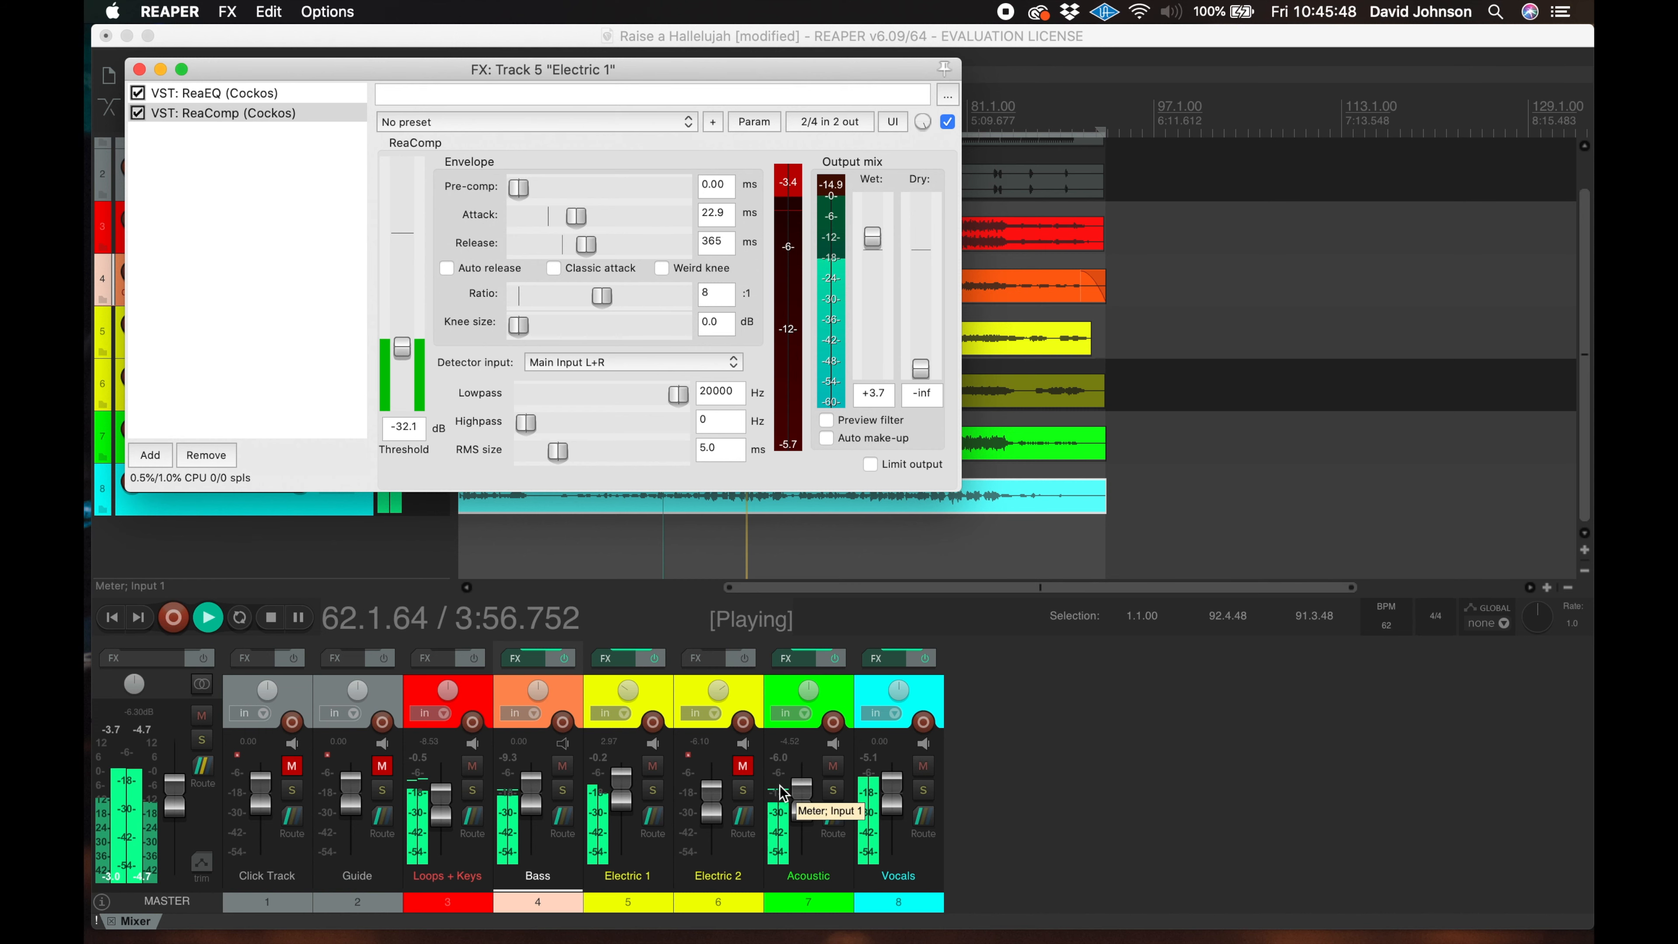
key("space")
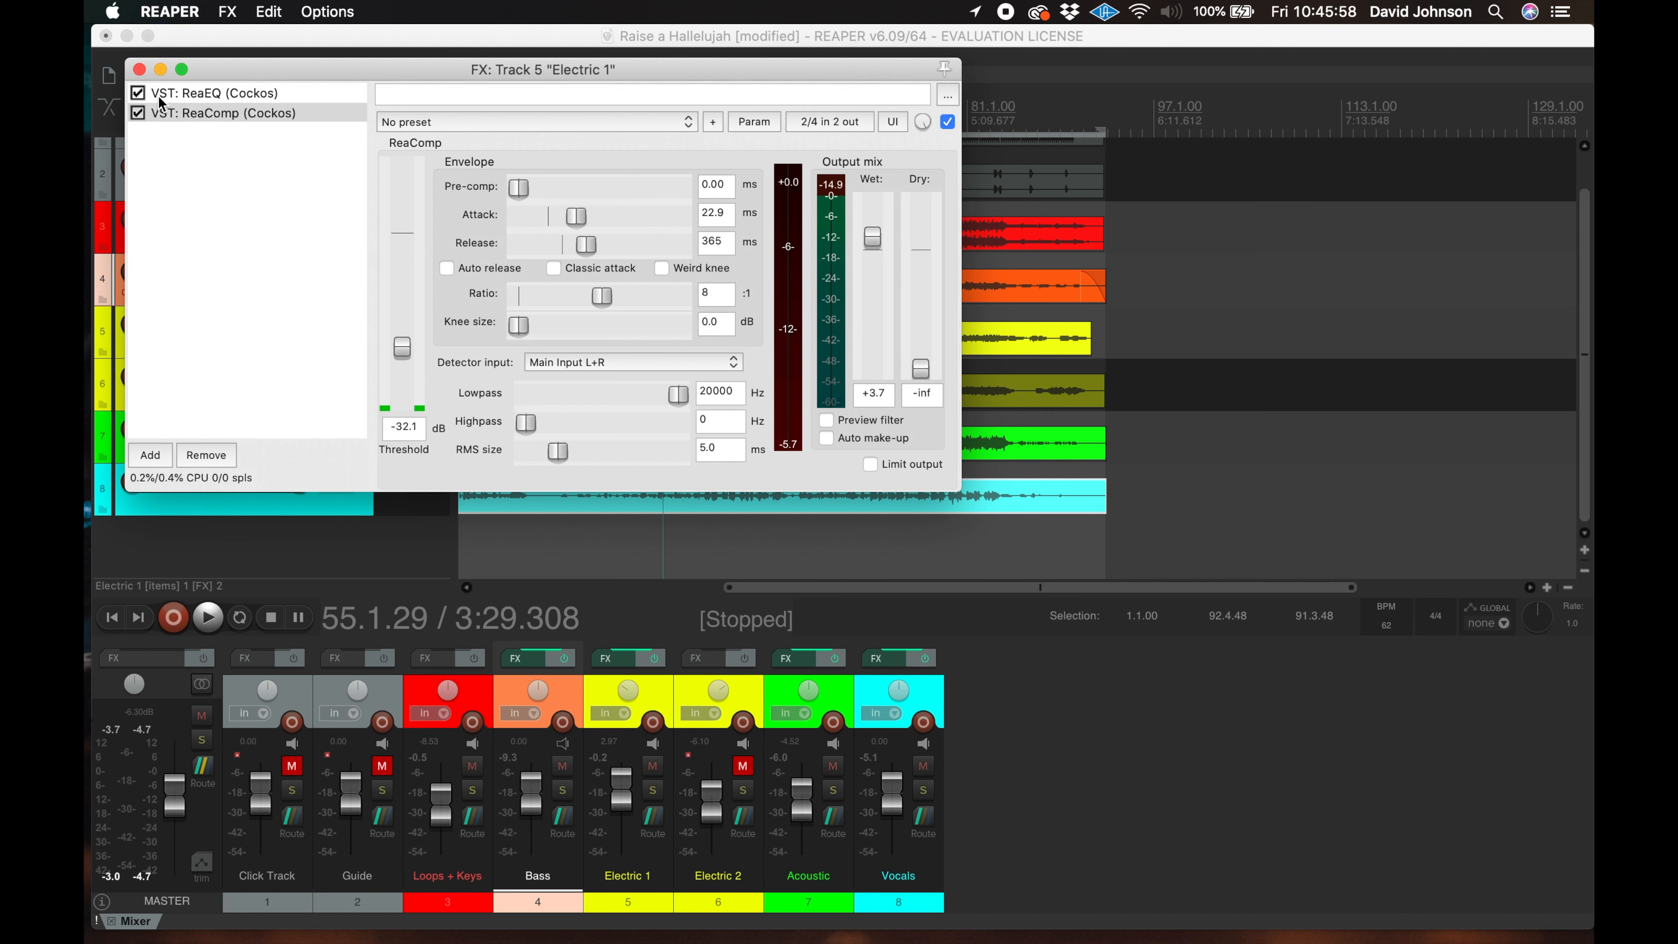
left_click(139, 70)
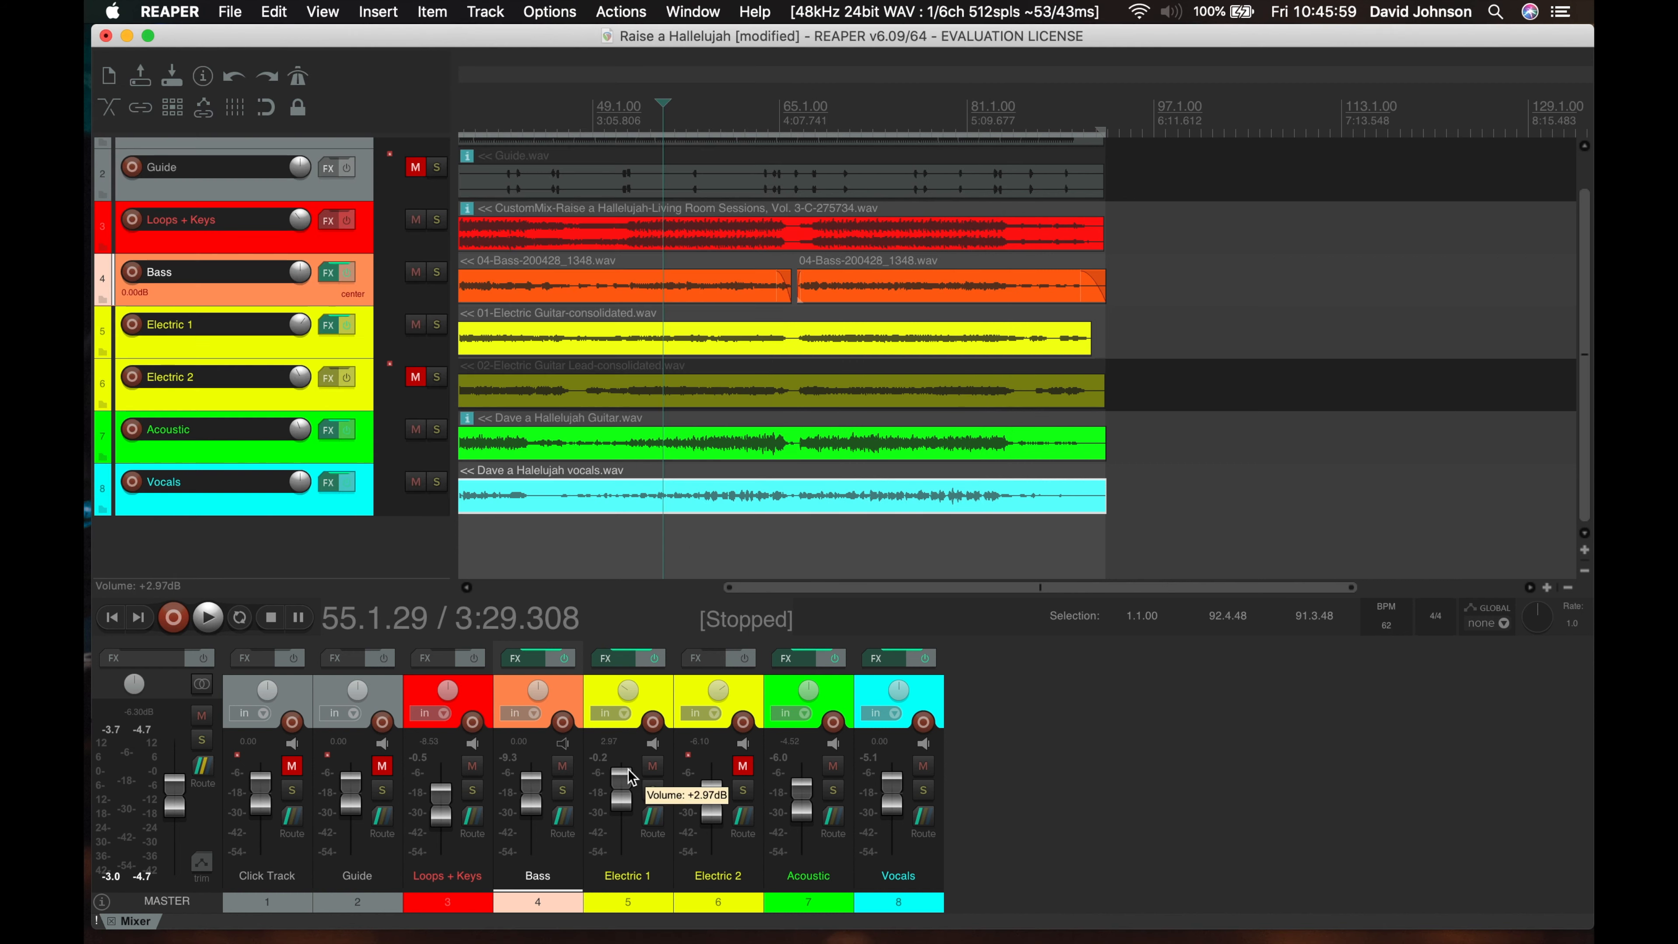
Add ReaEQ and ReaComp to the Electric 2 track, bypass ReaComp, and close the effects window
left_click(711, 657)
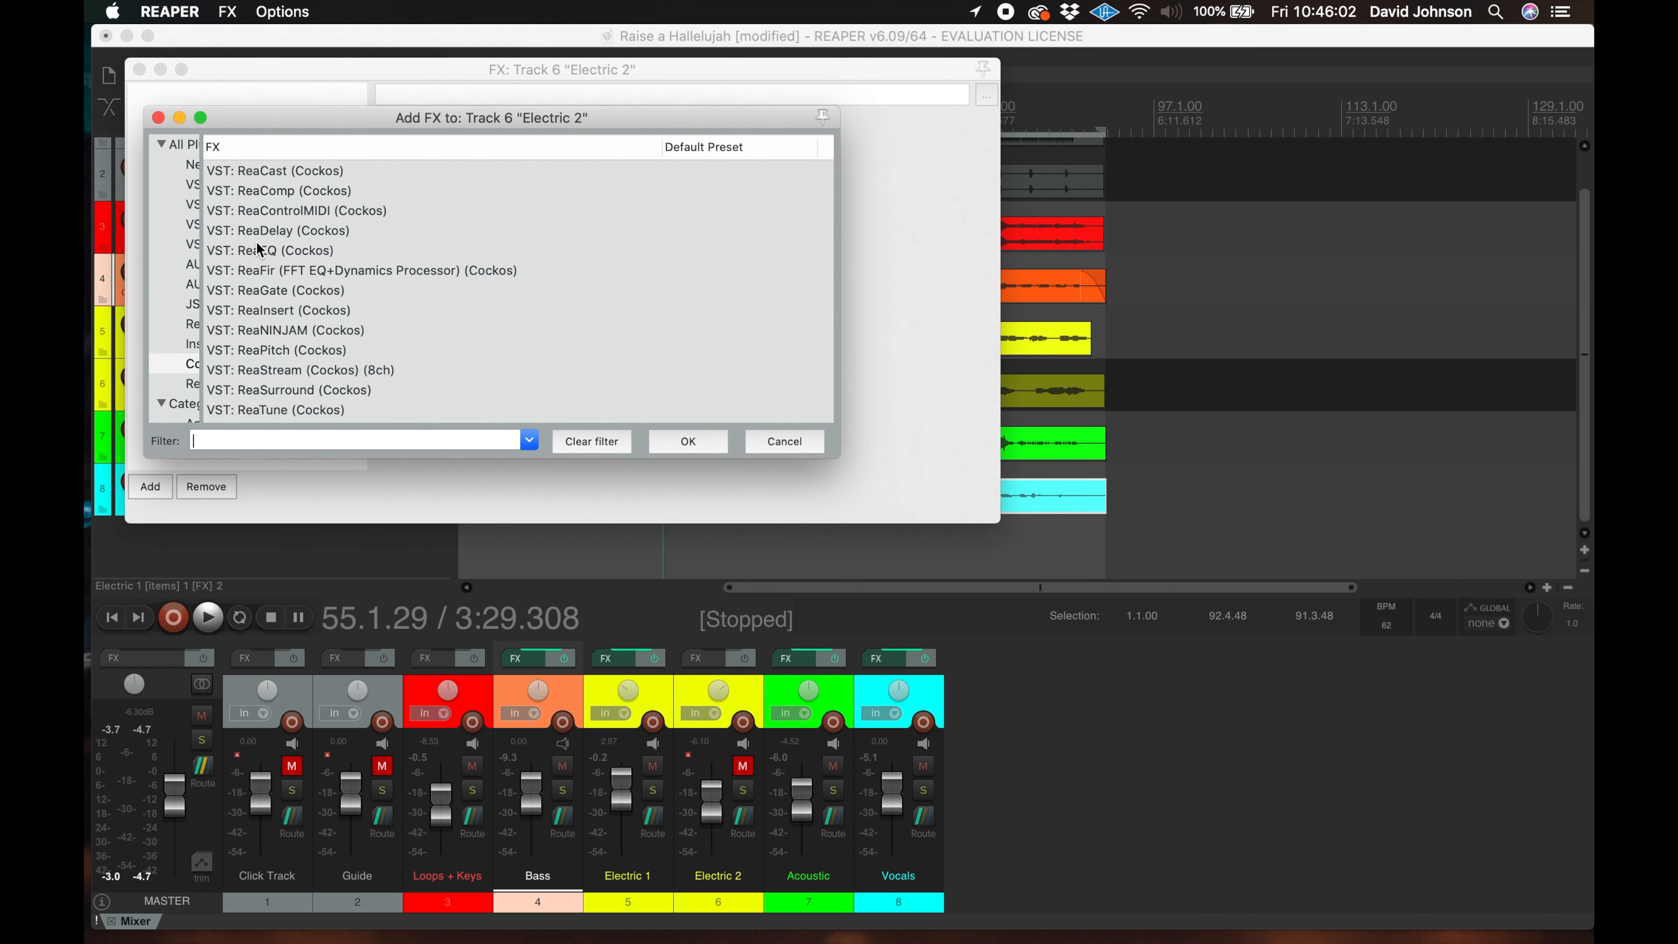
left_click(260, 251)
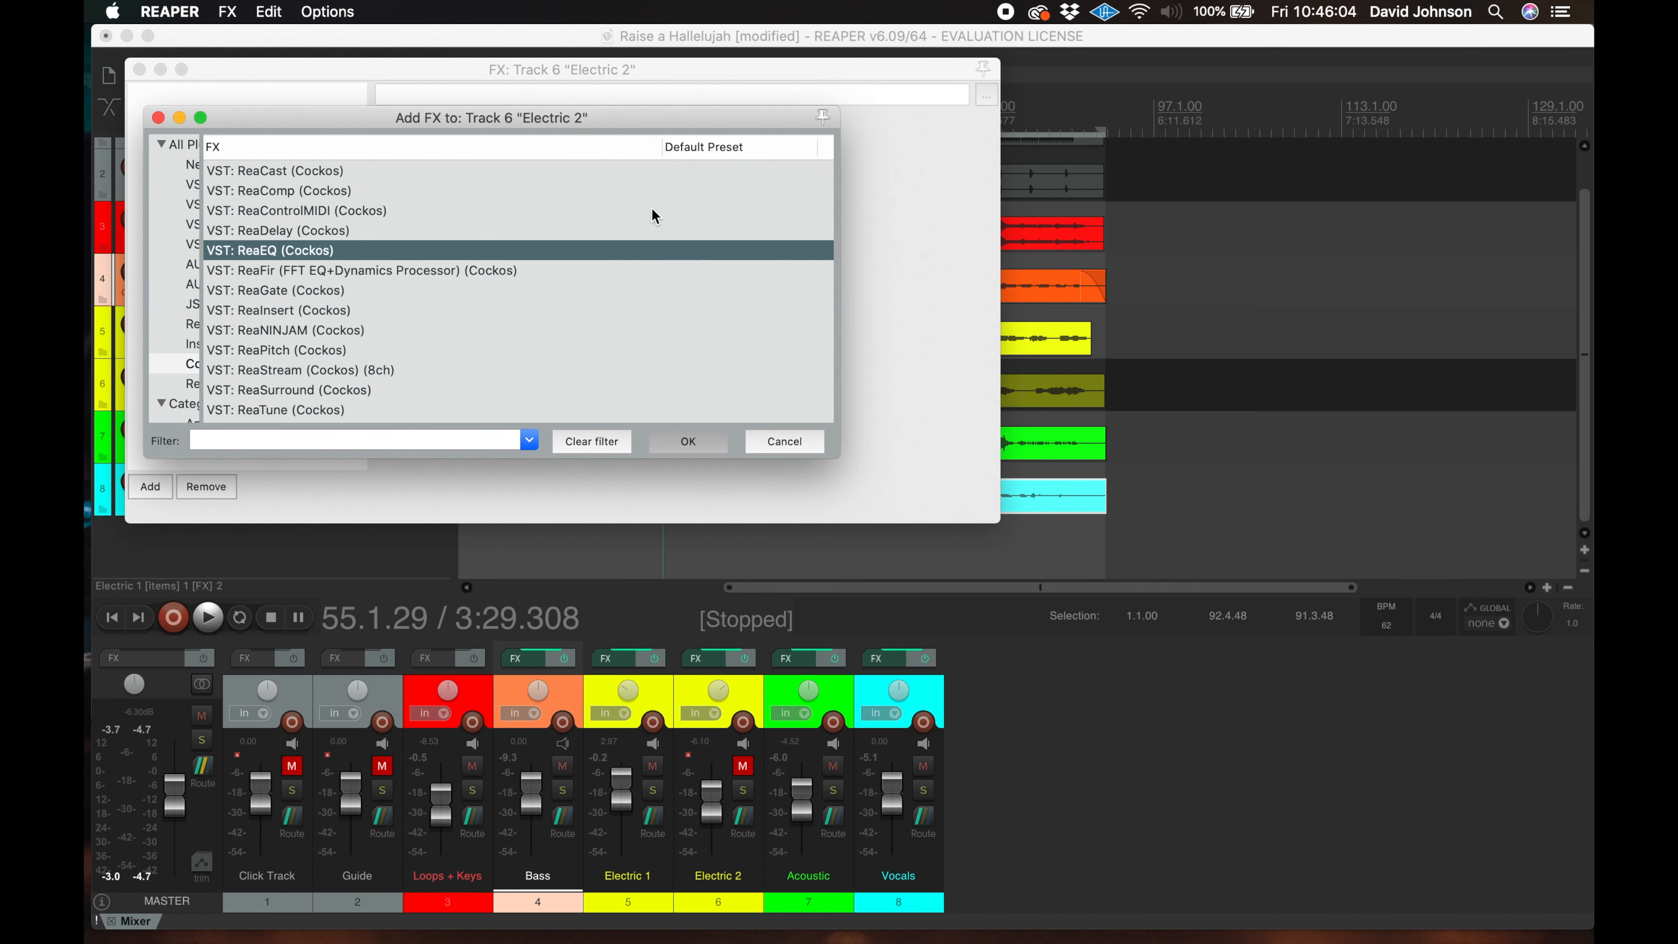
key("Return")
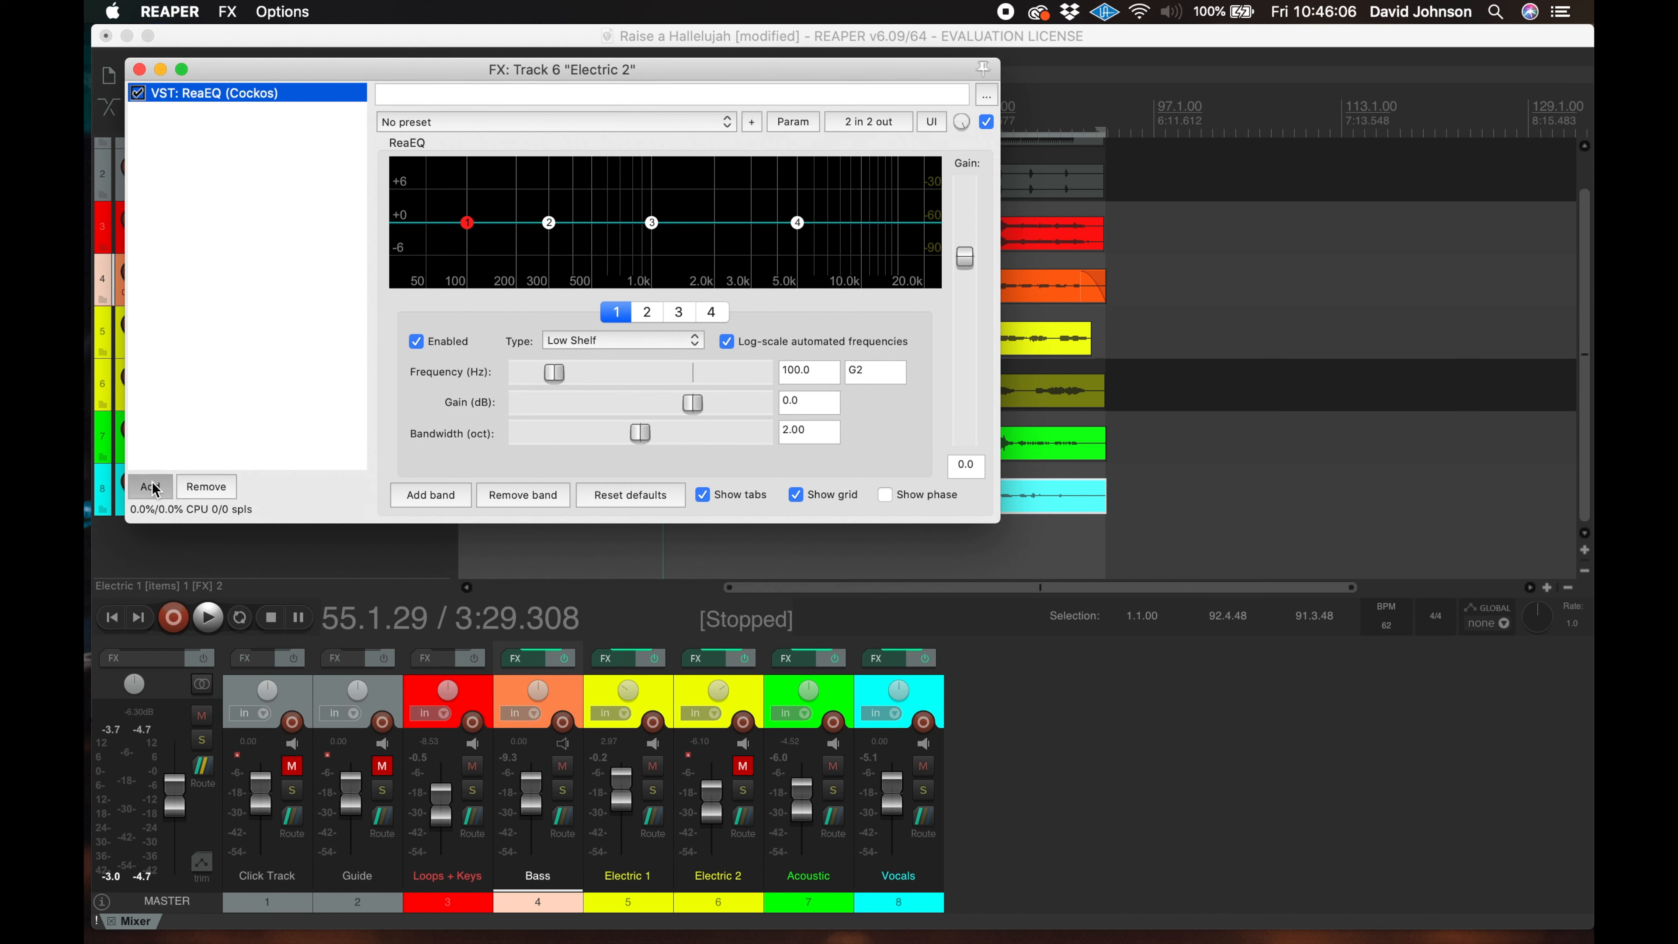
left_click(150, 488)
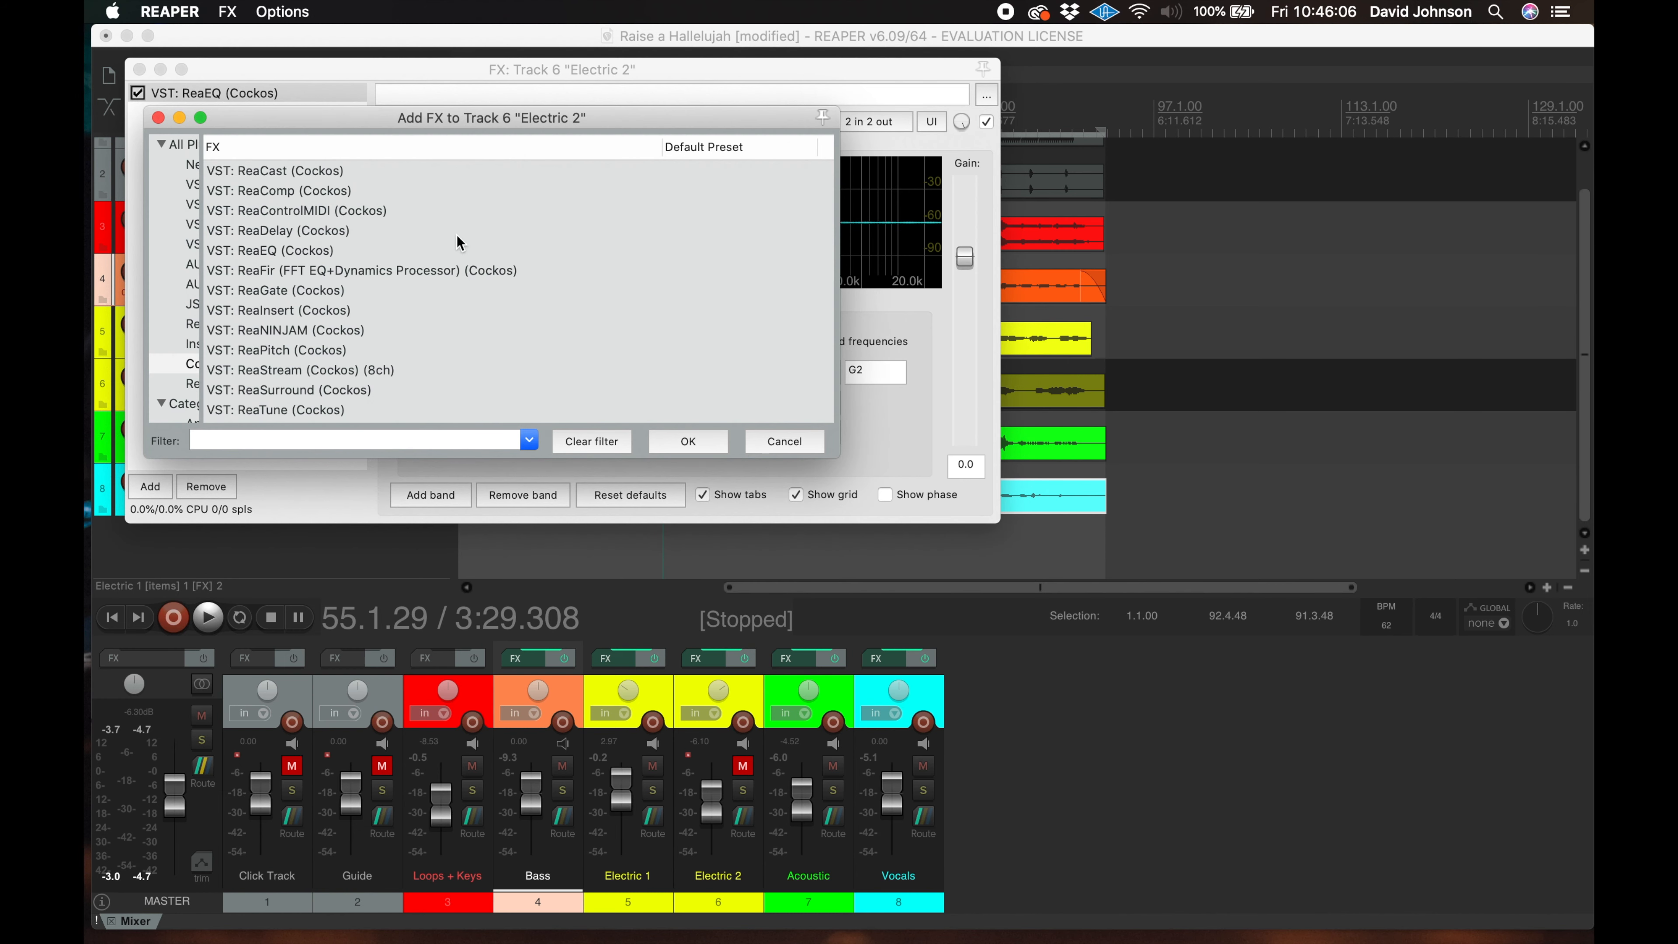
left_click(278, 192)
left_click(691, 450)
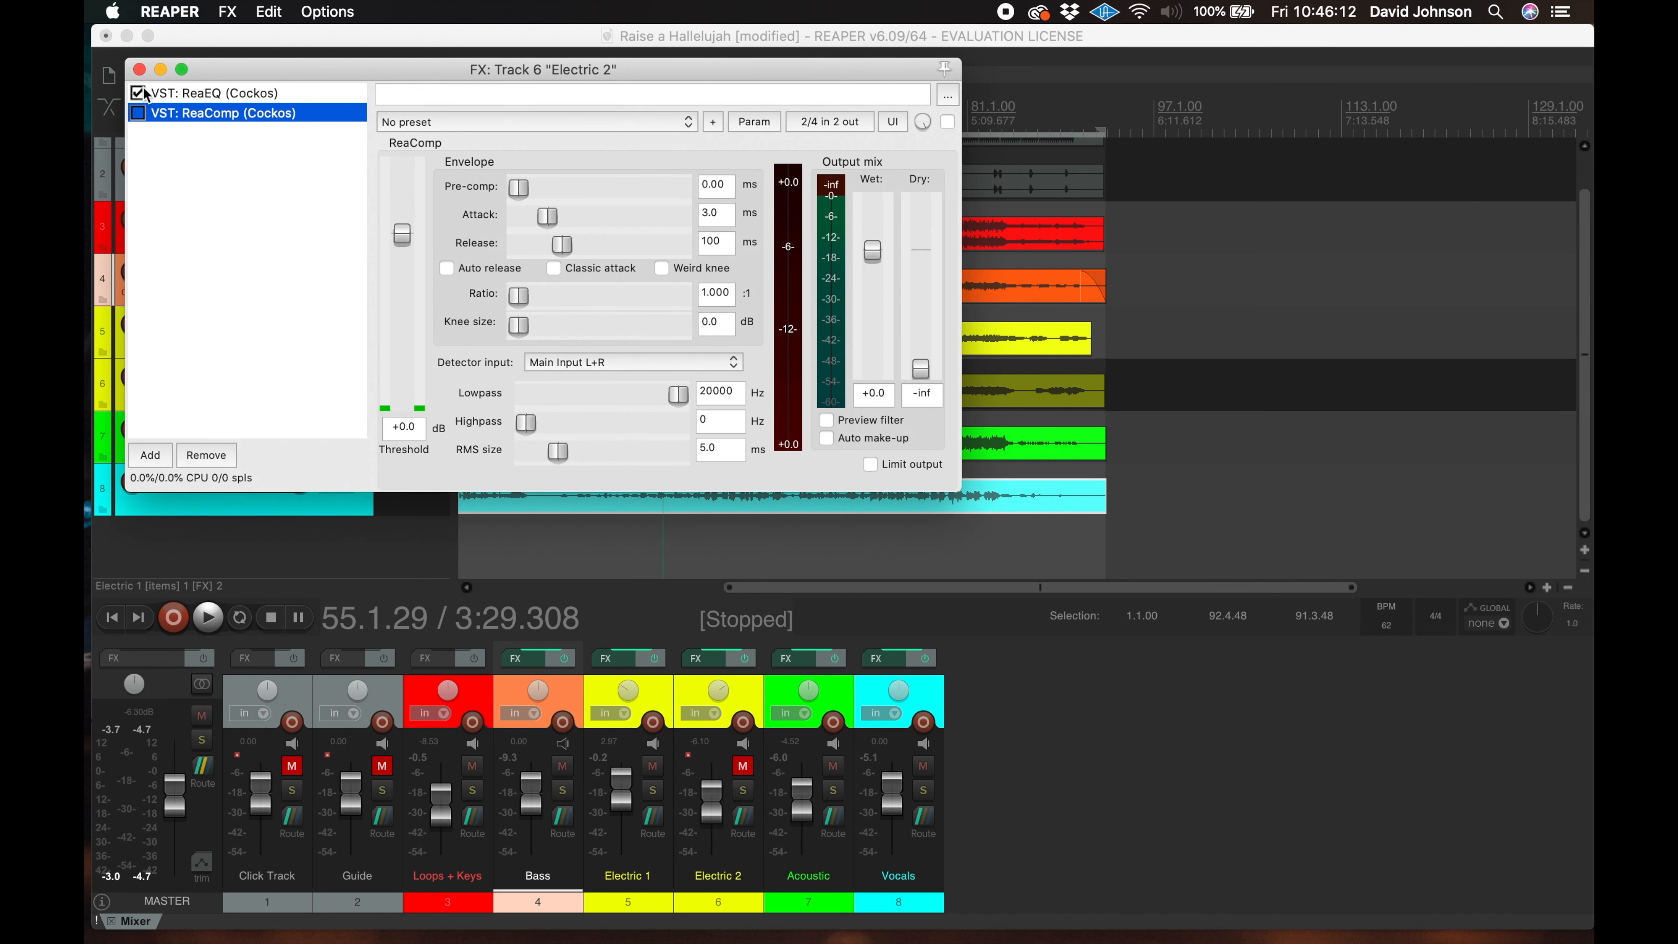
left_click(141, 70)
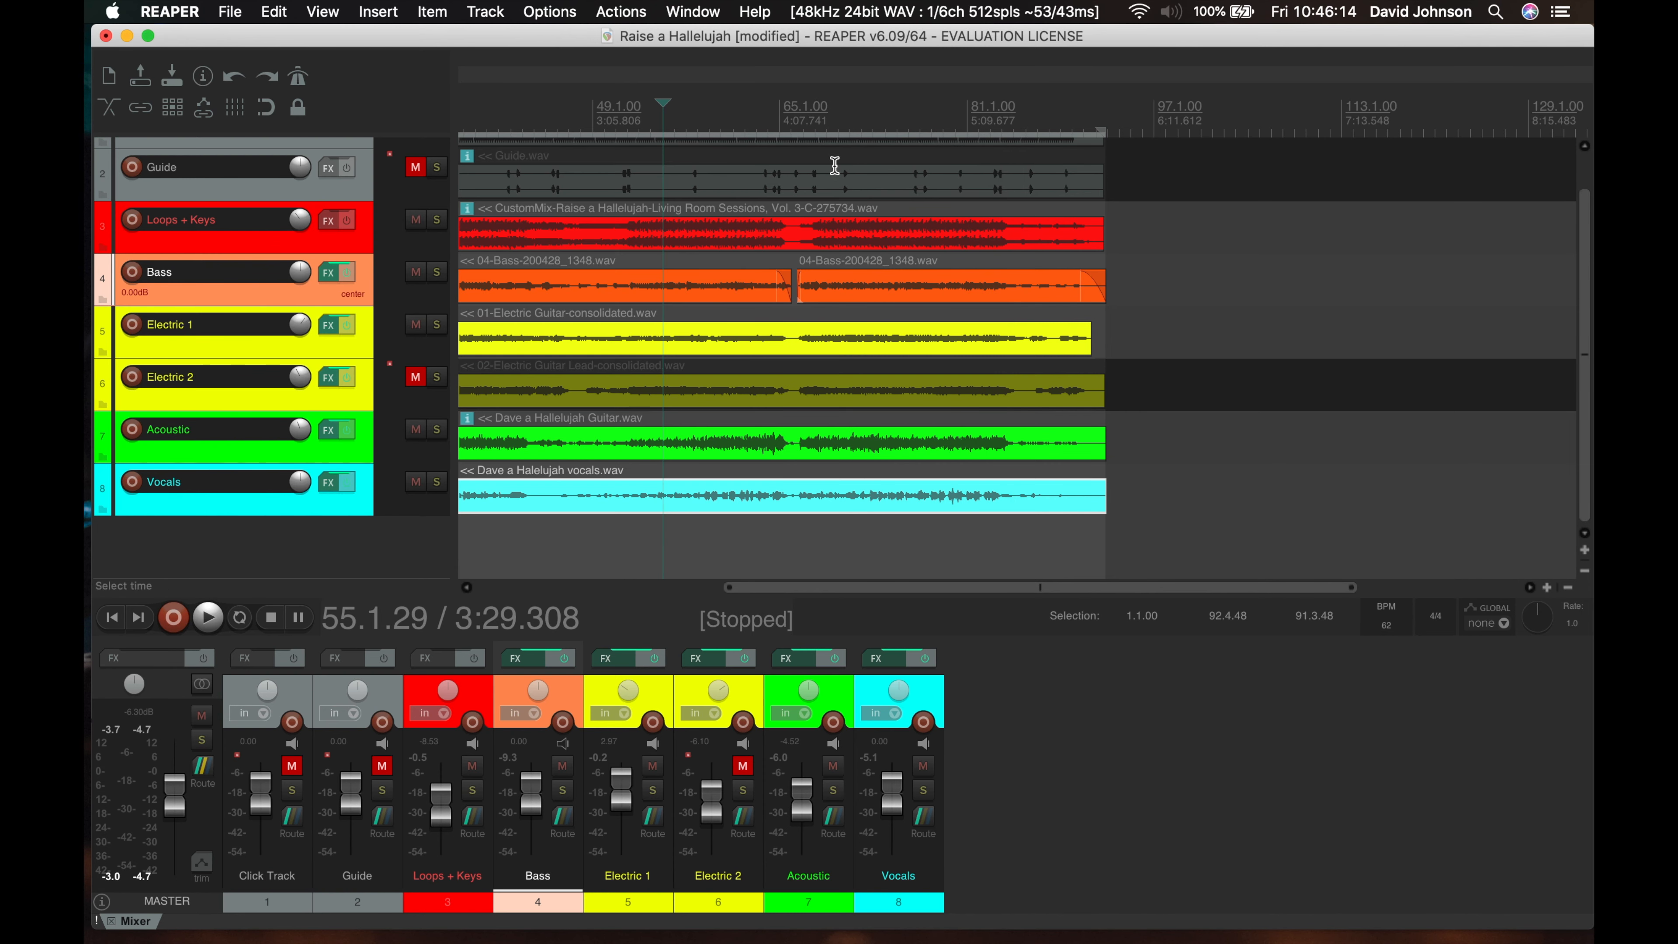
Play the song from around bar 55, unmute Electric 2, and make its ReaEQ band 1 a High Pass at about 216 Hz
left_click(668, 129)
key("space")
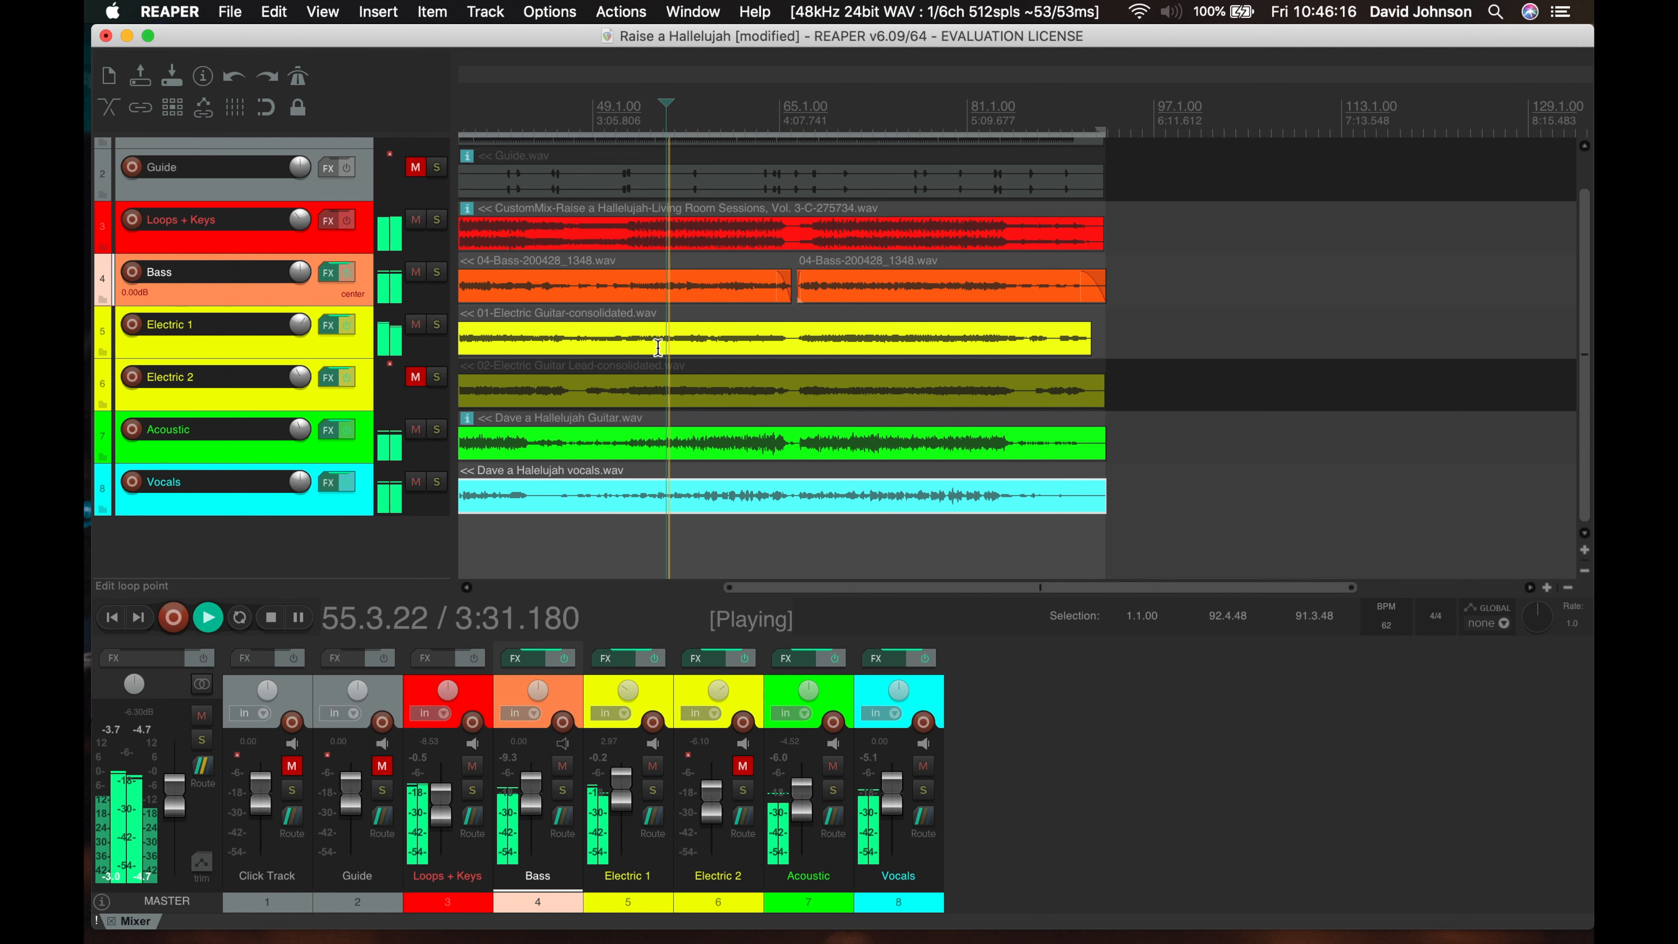
left_click(743, 765)
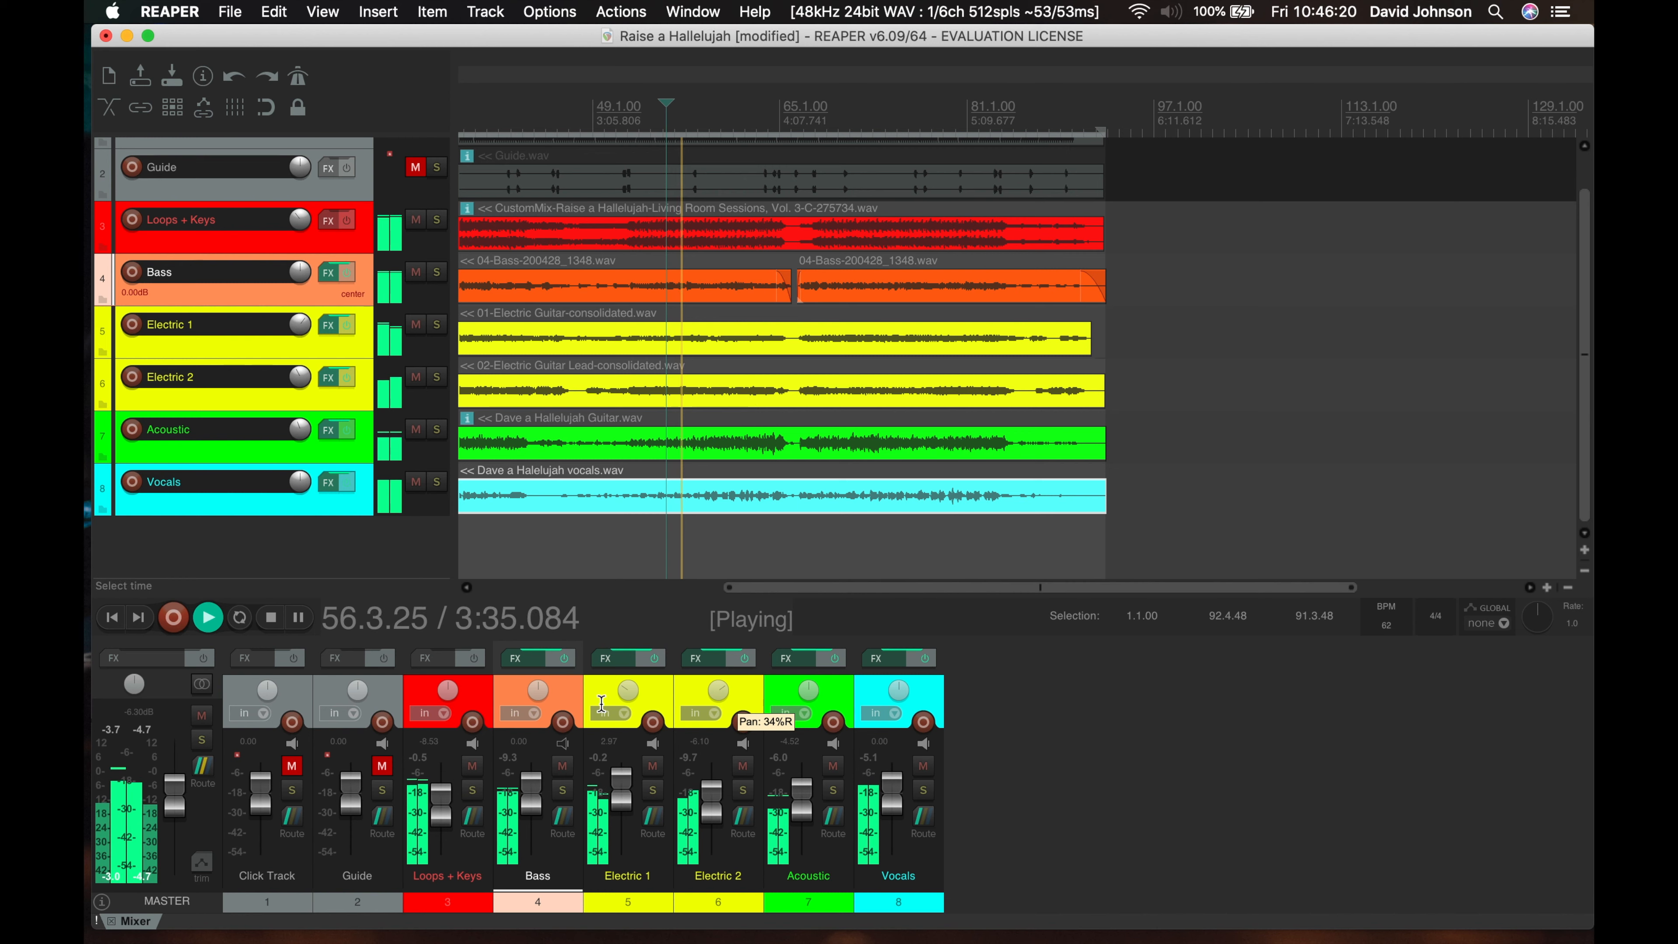
left_click(710, 664)
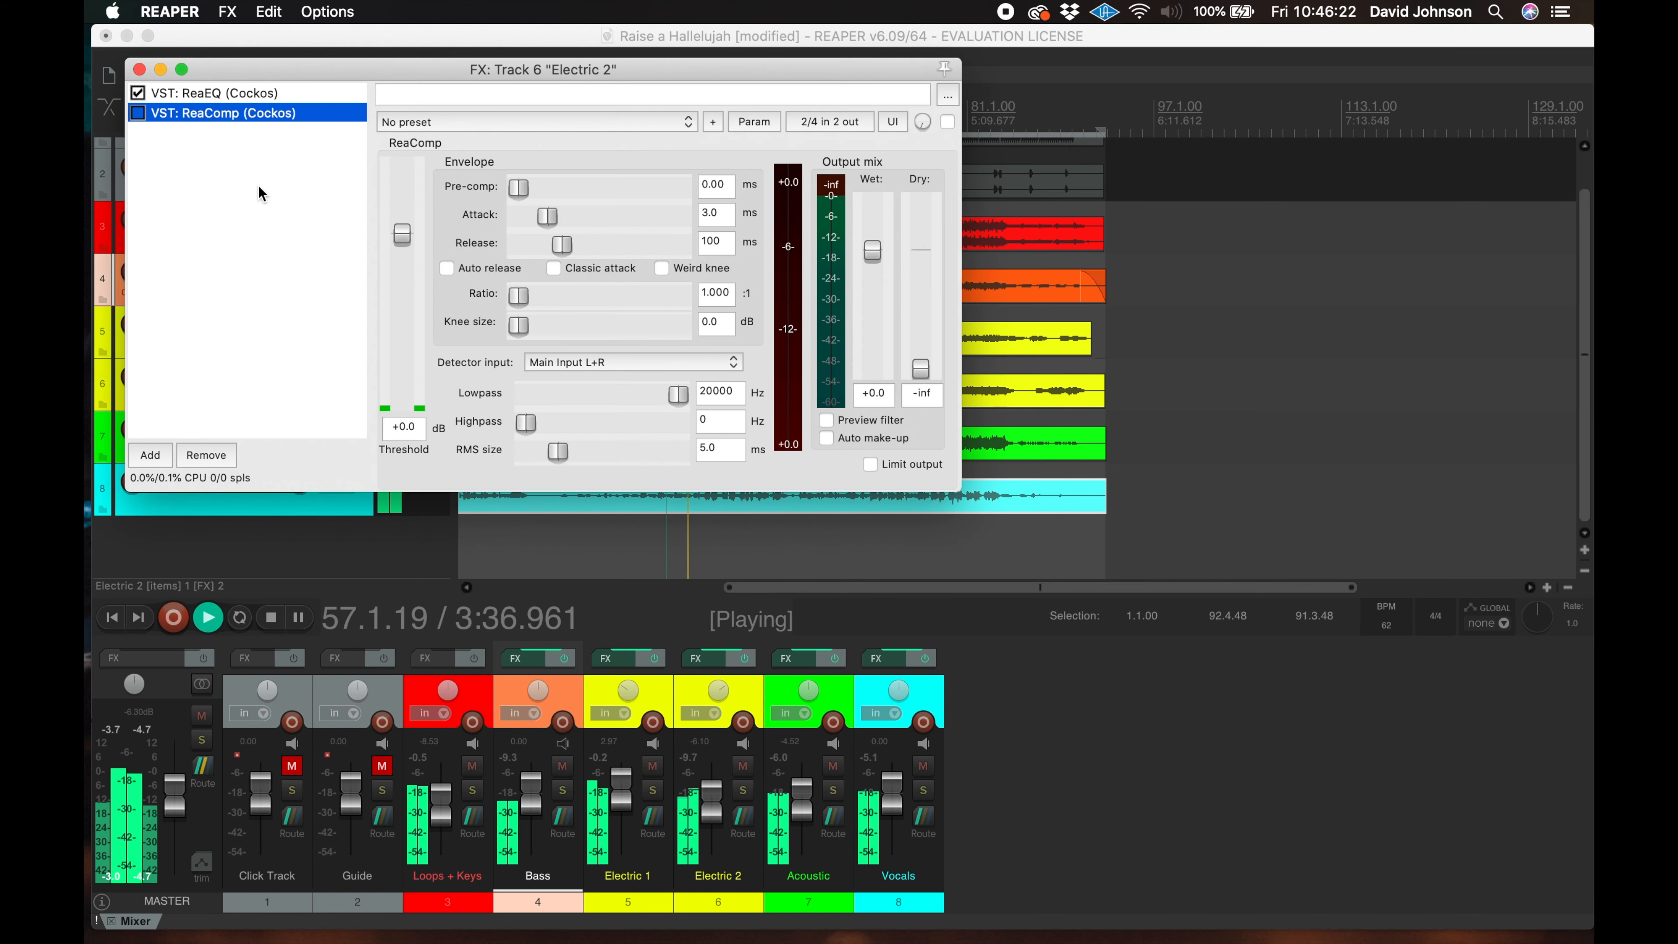
left_click(218, 92)
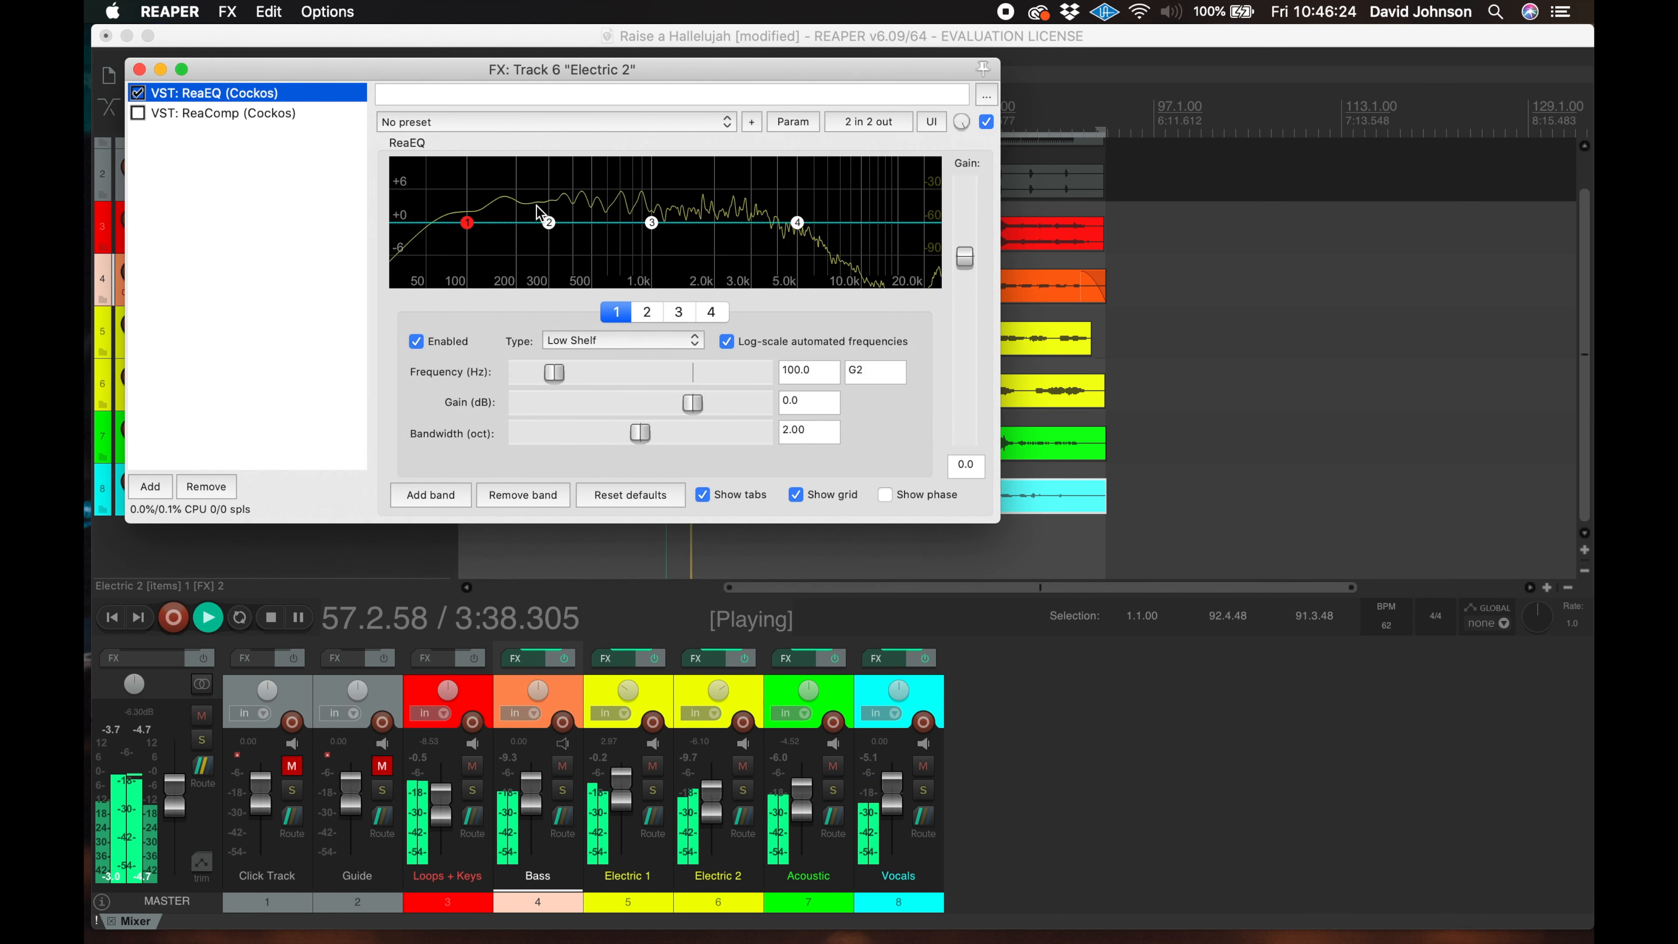
left_click(616, 336)
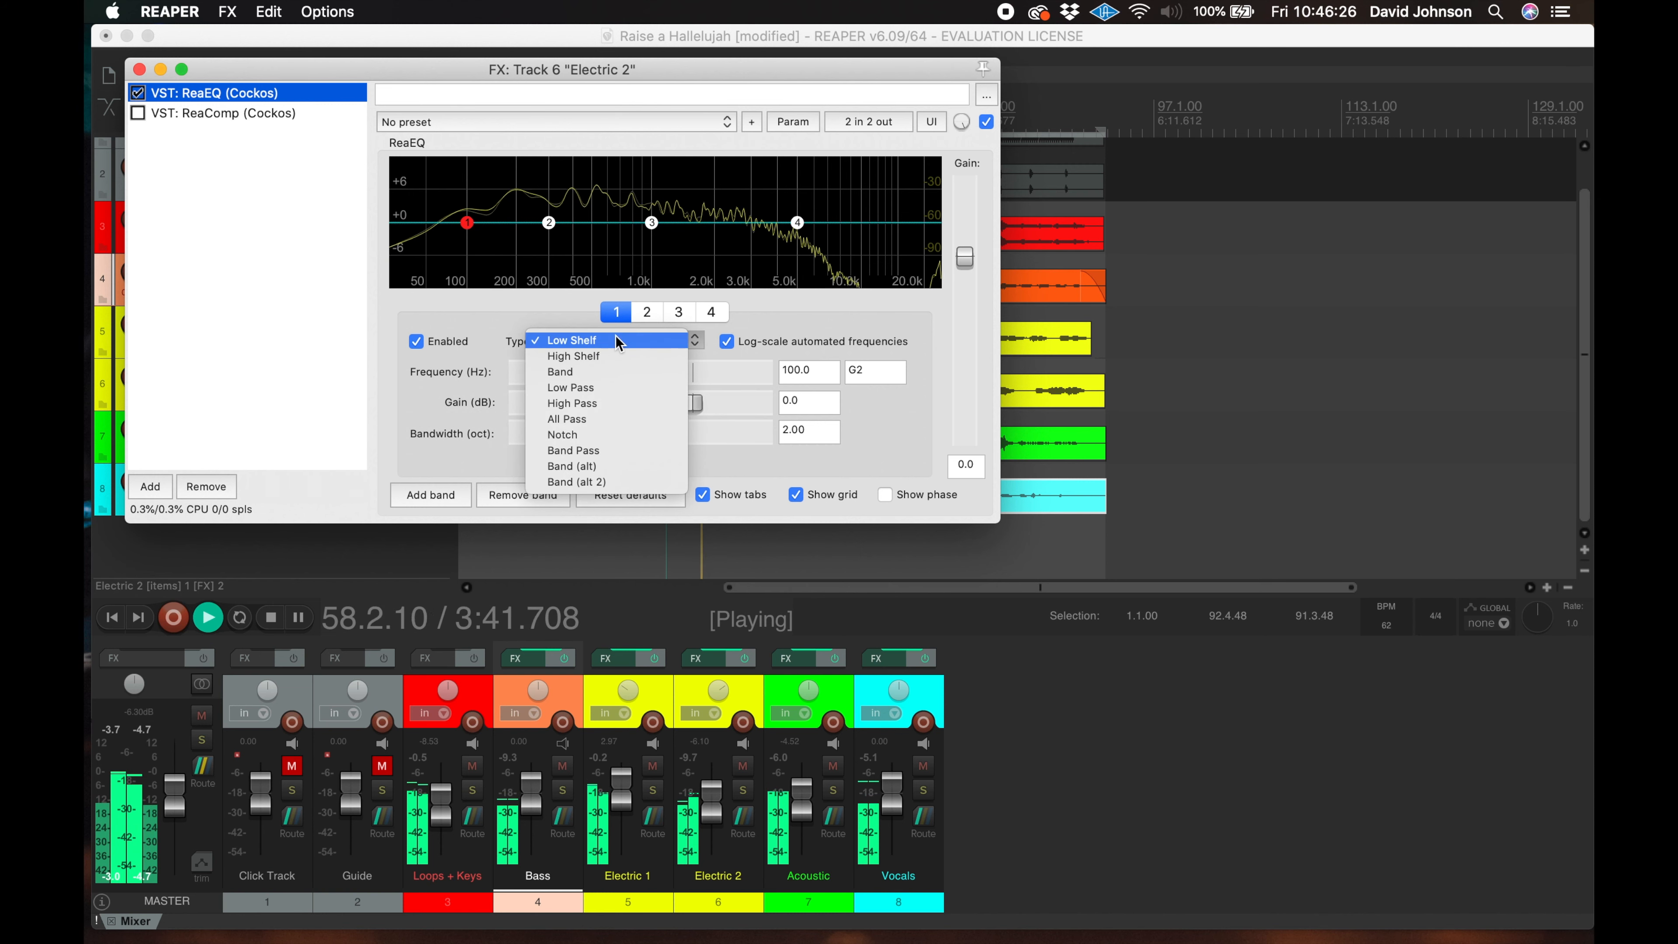
left_click(625, 402)
left_click_drag(555, 373, 577, 375)
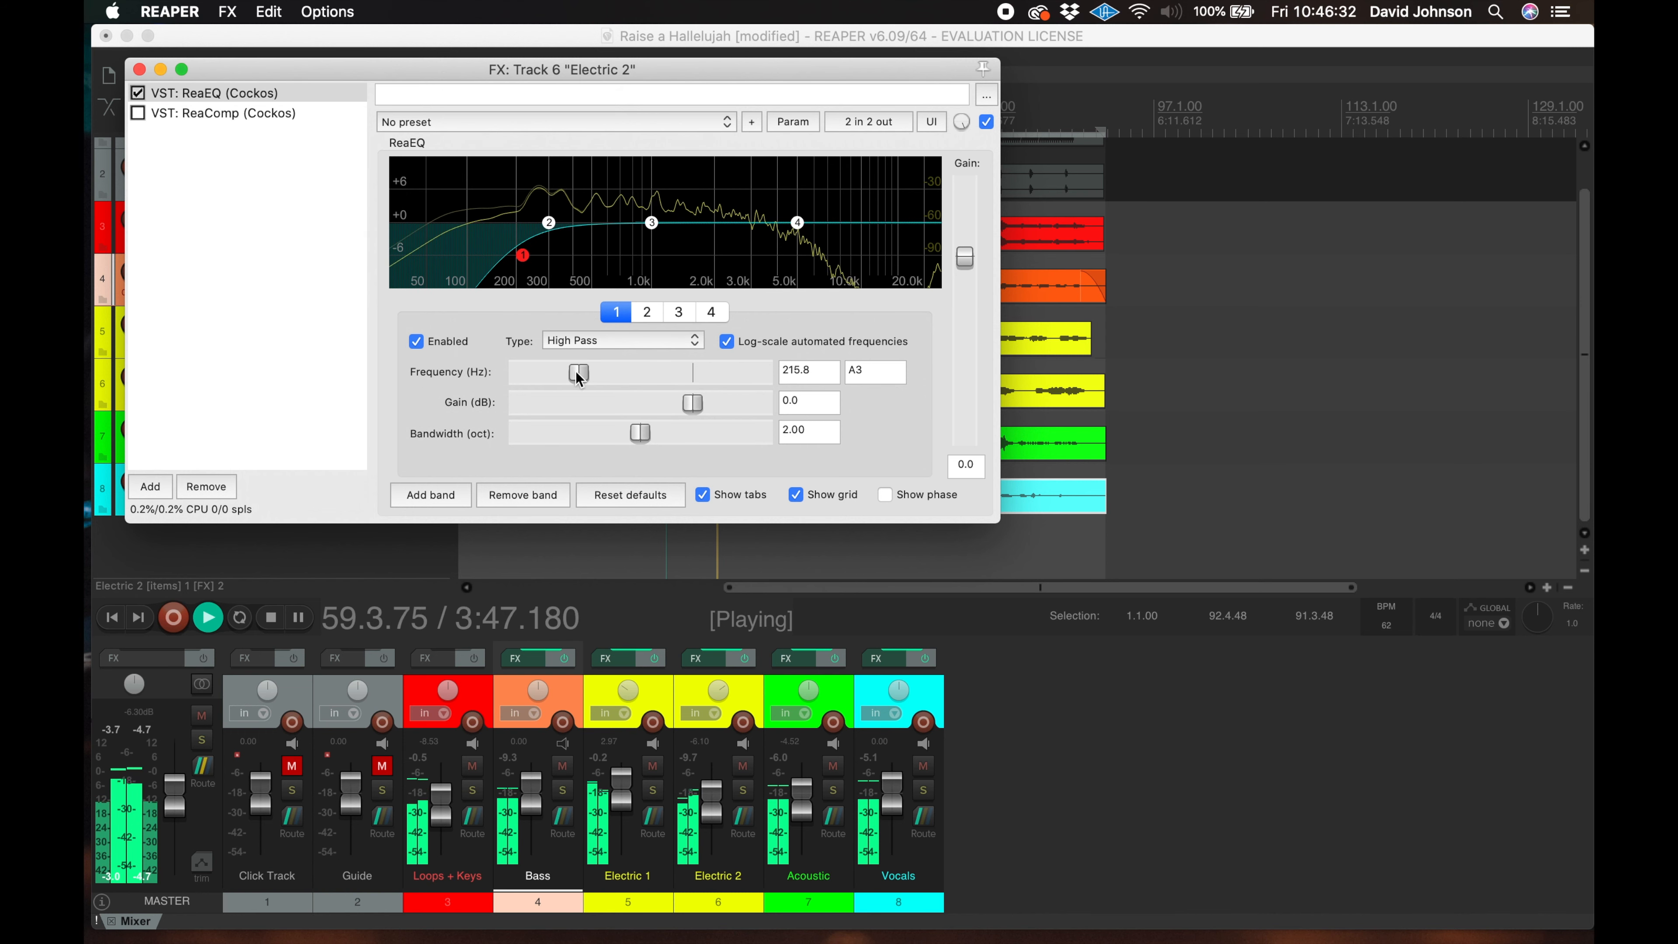
Set Electric 2's EQ band 2 to about -1.3 dB at 372 Hz, 1.09 oct, and band 3 to +2.5 dB at 659 Hz, 0.97 oct
left_click_drag(555, 221, 577, 171)
left_click_drag(634, 433, 582, 442)
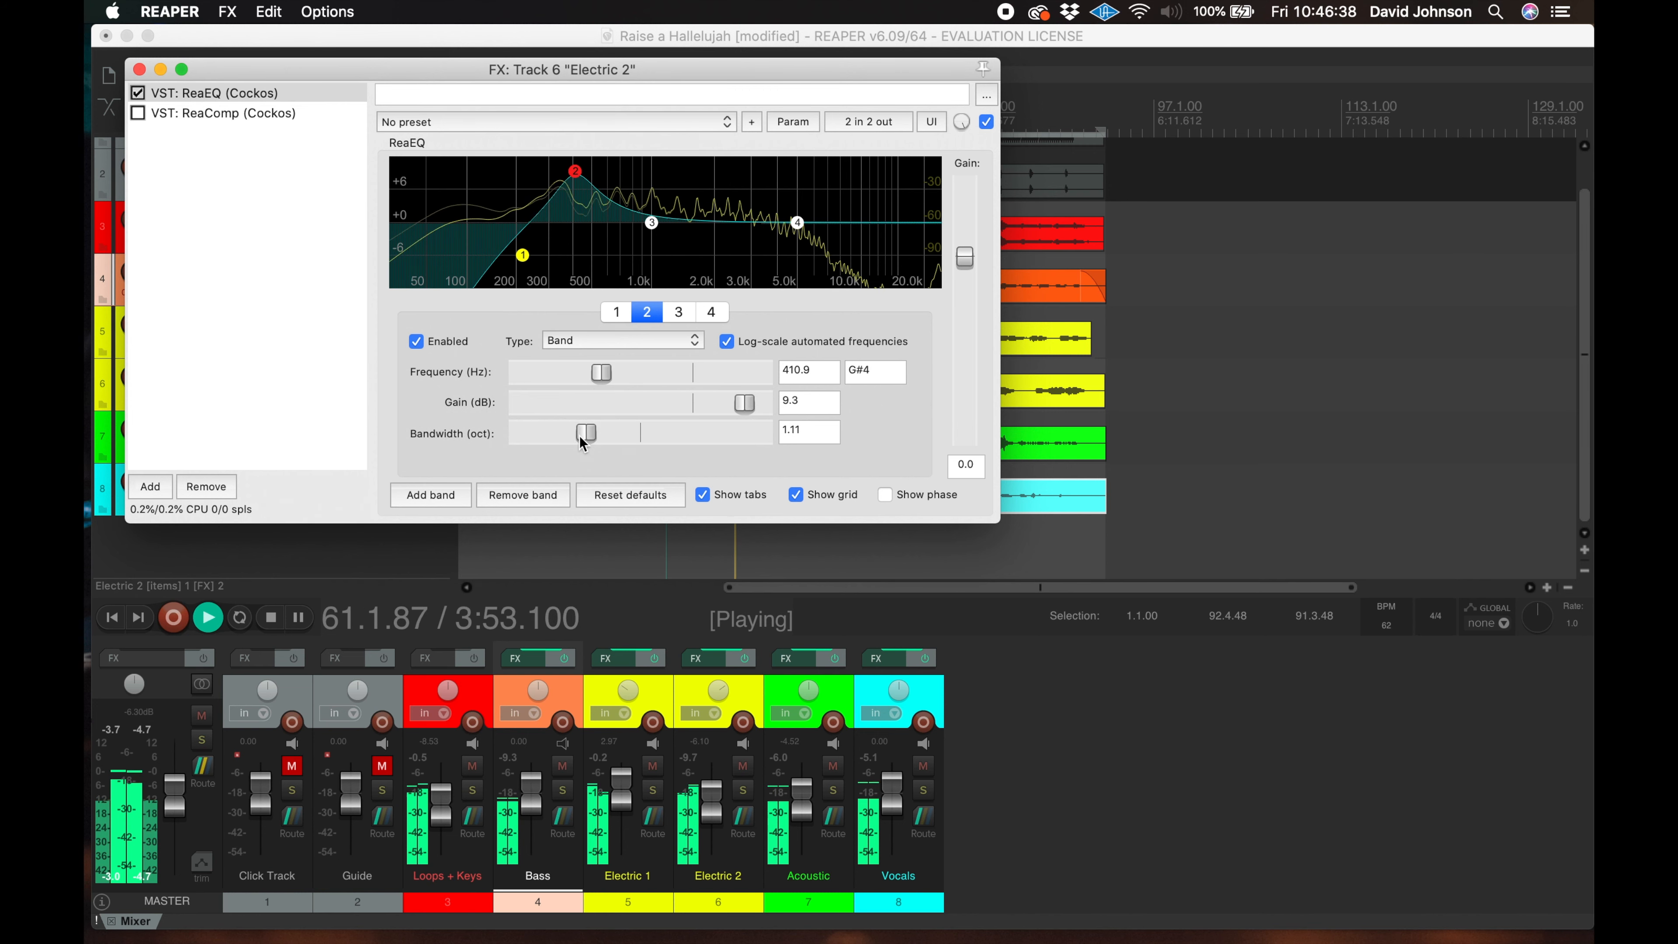
left_click_drag(575, 172, 636, 183)
left_click_drag(639, 433, 578, 444)
mouse_move(641, 187)
left_click_drag(640, 187, 567, 230)
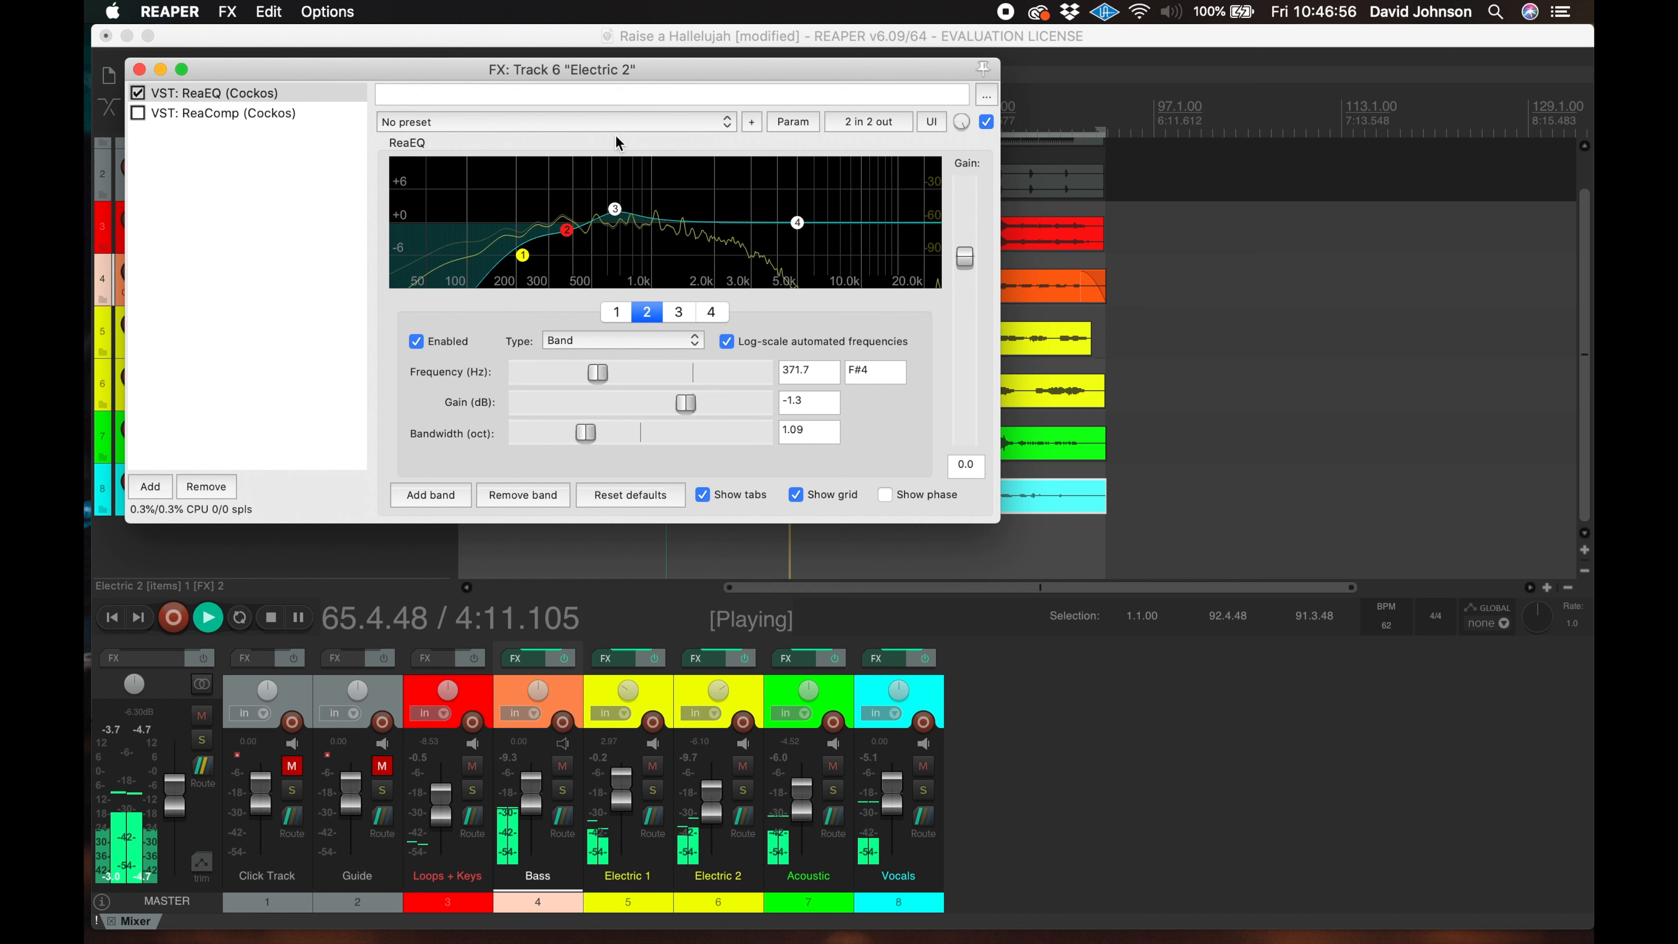
Restart playback and lower Electric 1's volume to about 0.13 dB
key("space")
key("space")
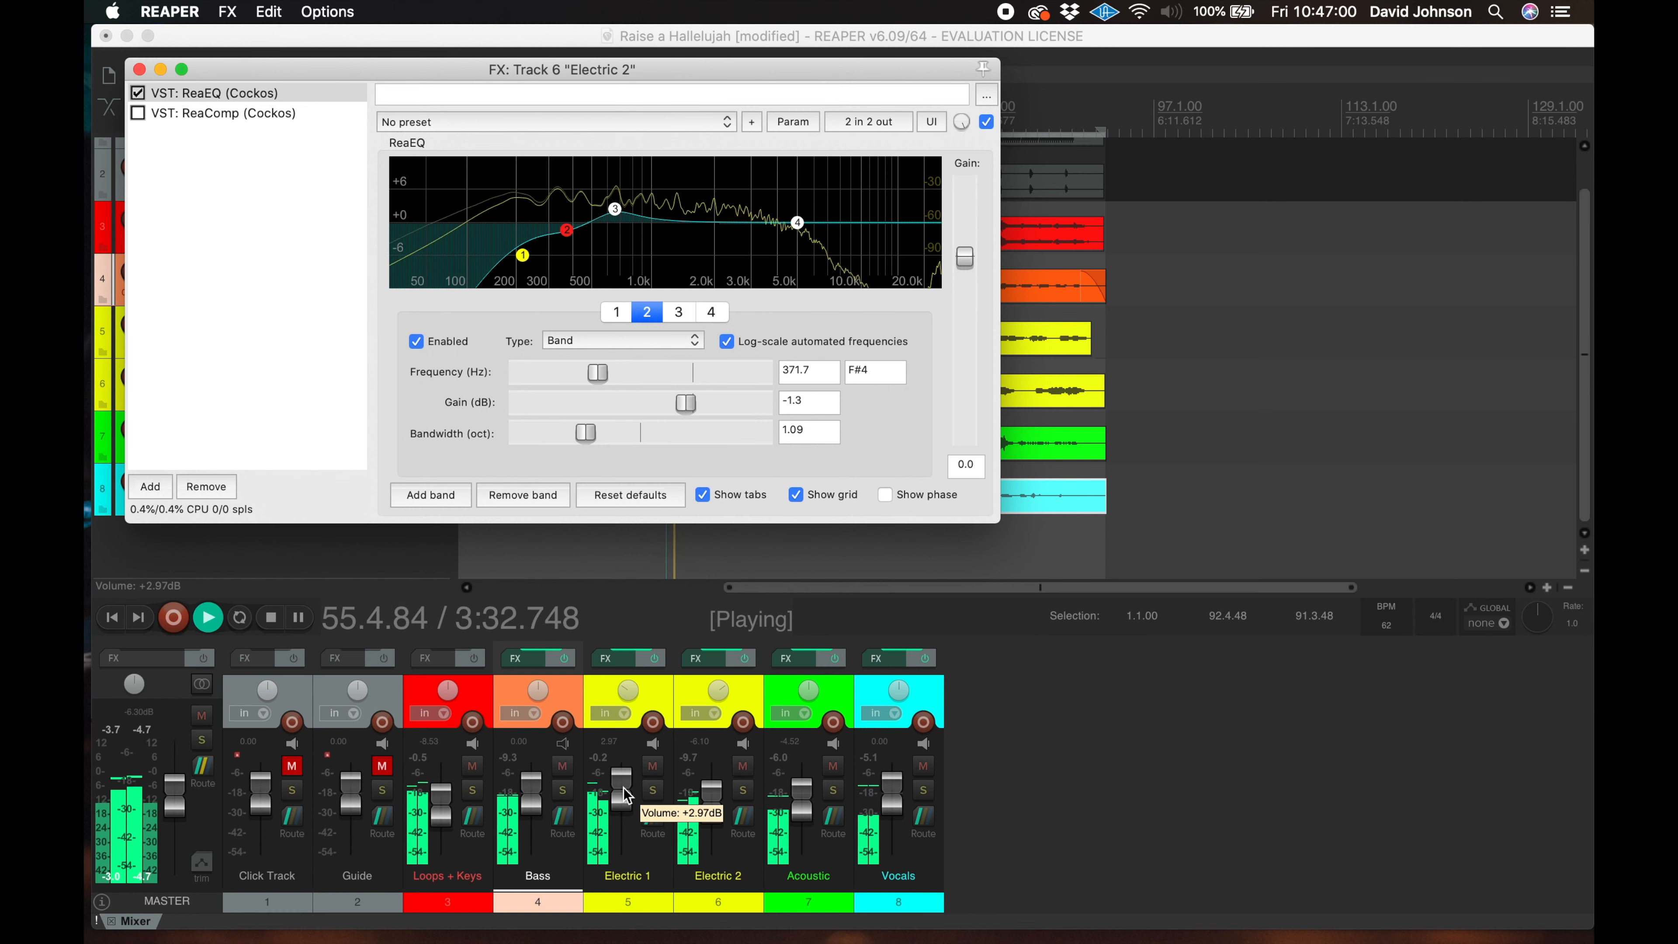
left_click_drag(624, 793, 626, 800)
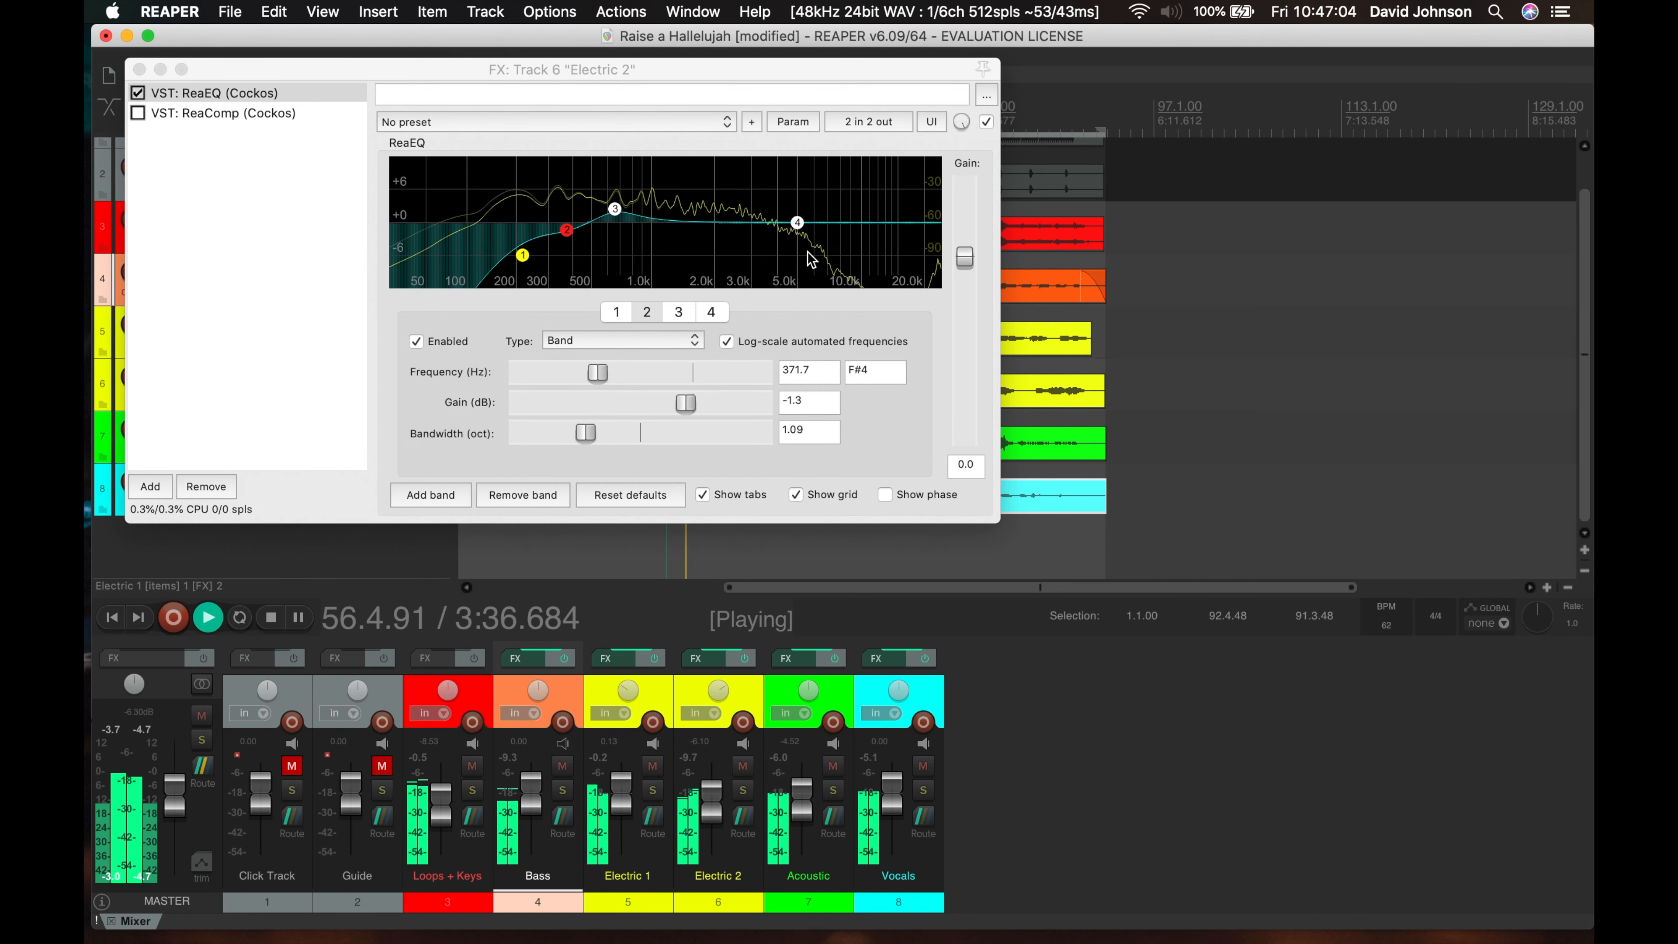
Make Electric 2's EQ band 4 a Band type at about 3015 Hz, +2.1 dB, and lower Electric 1's volume to about -0.81 dB
left_click(795, 223)
left_click_drag(770, 188, 767, 192)
left_click(690, 339)
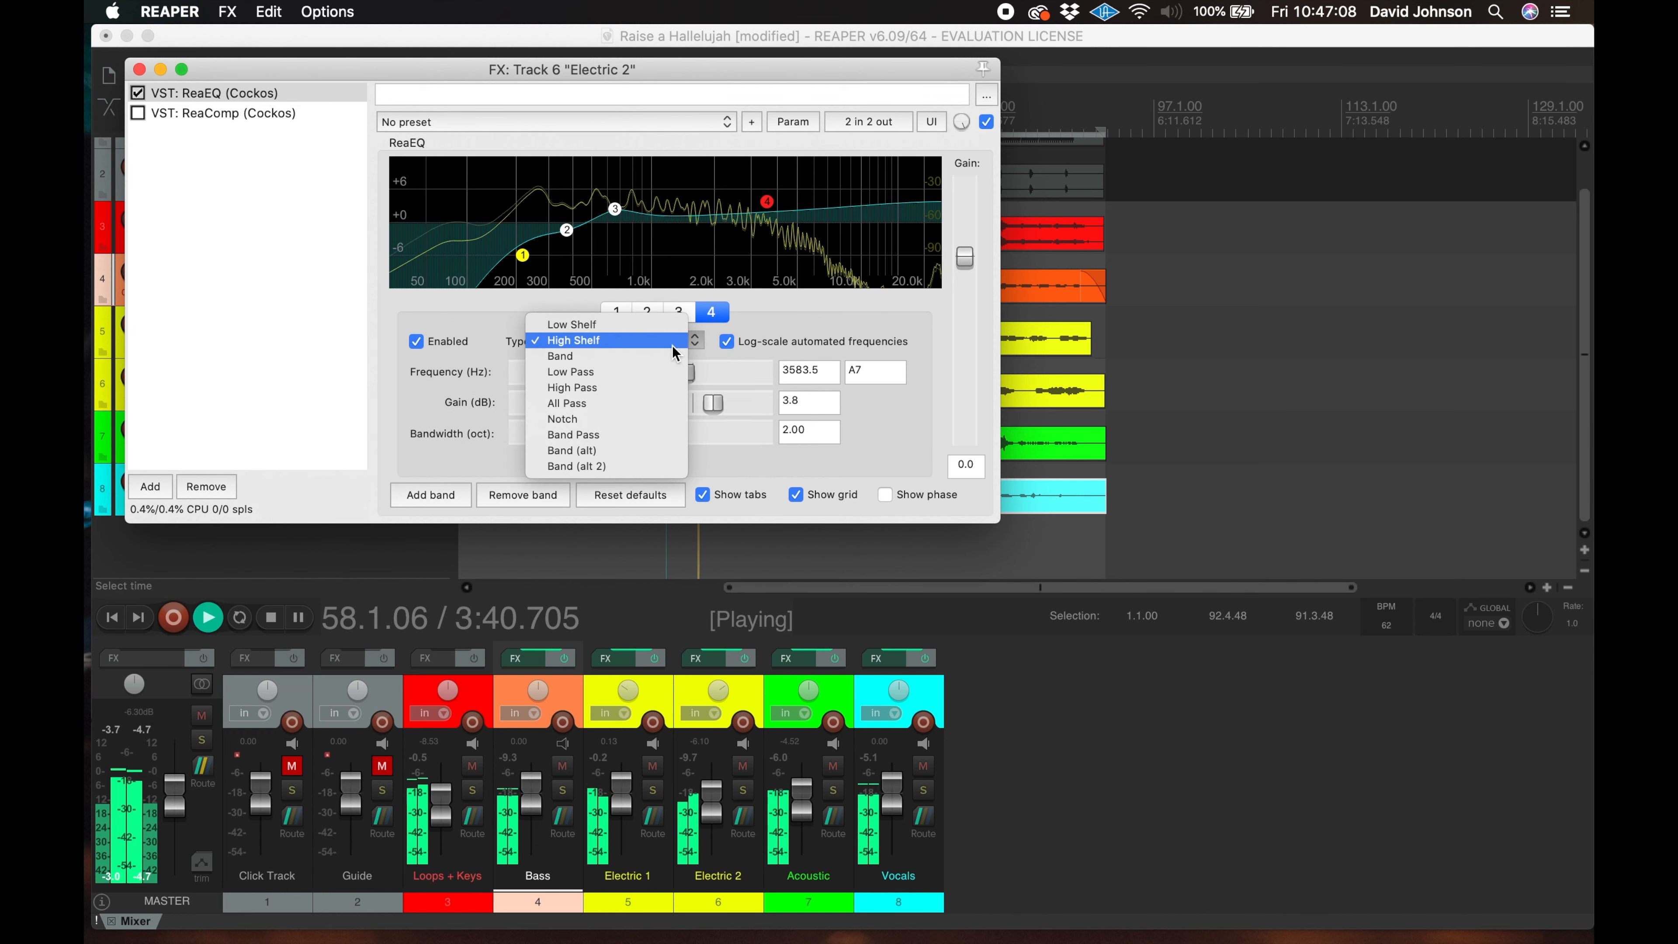
left_click(687, 358)
left_click_drag(780, 207, 749, 227)
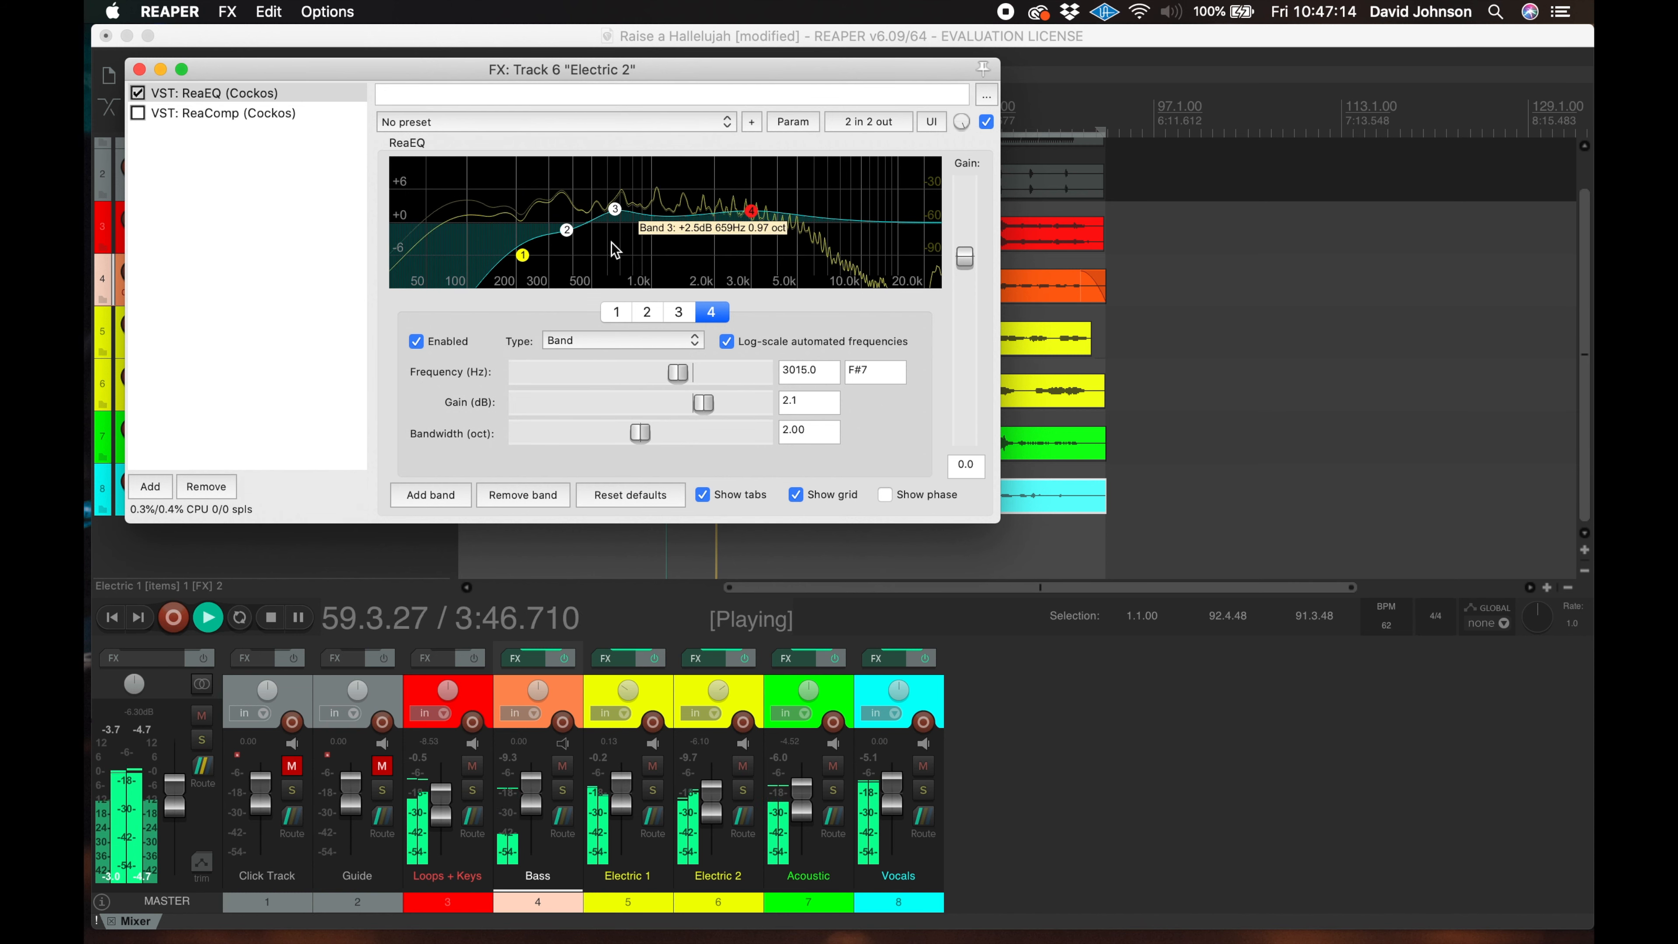
left_click_drag(628, 788, 625, 799)
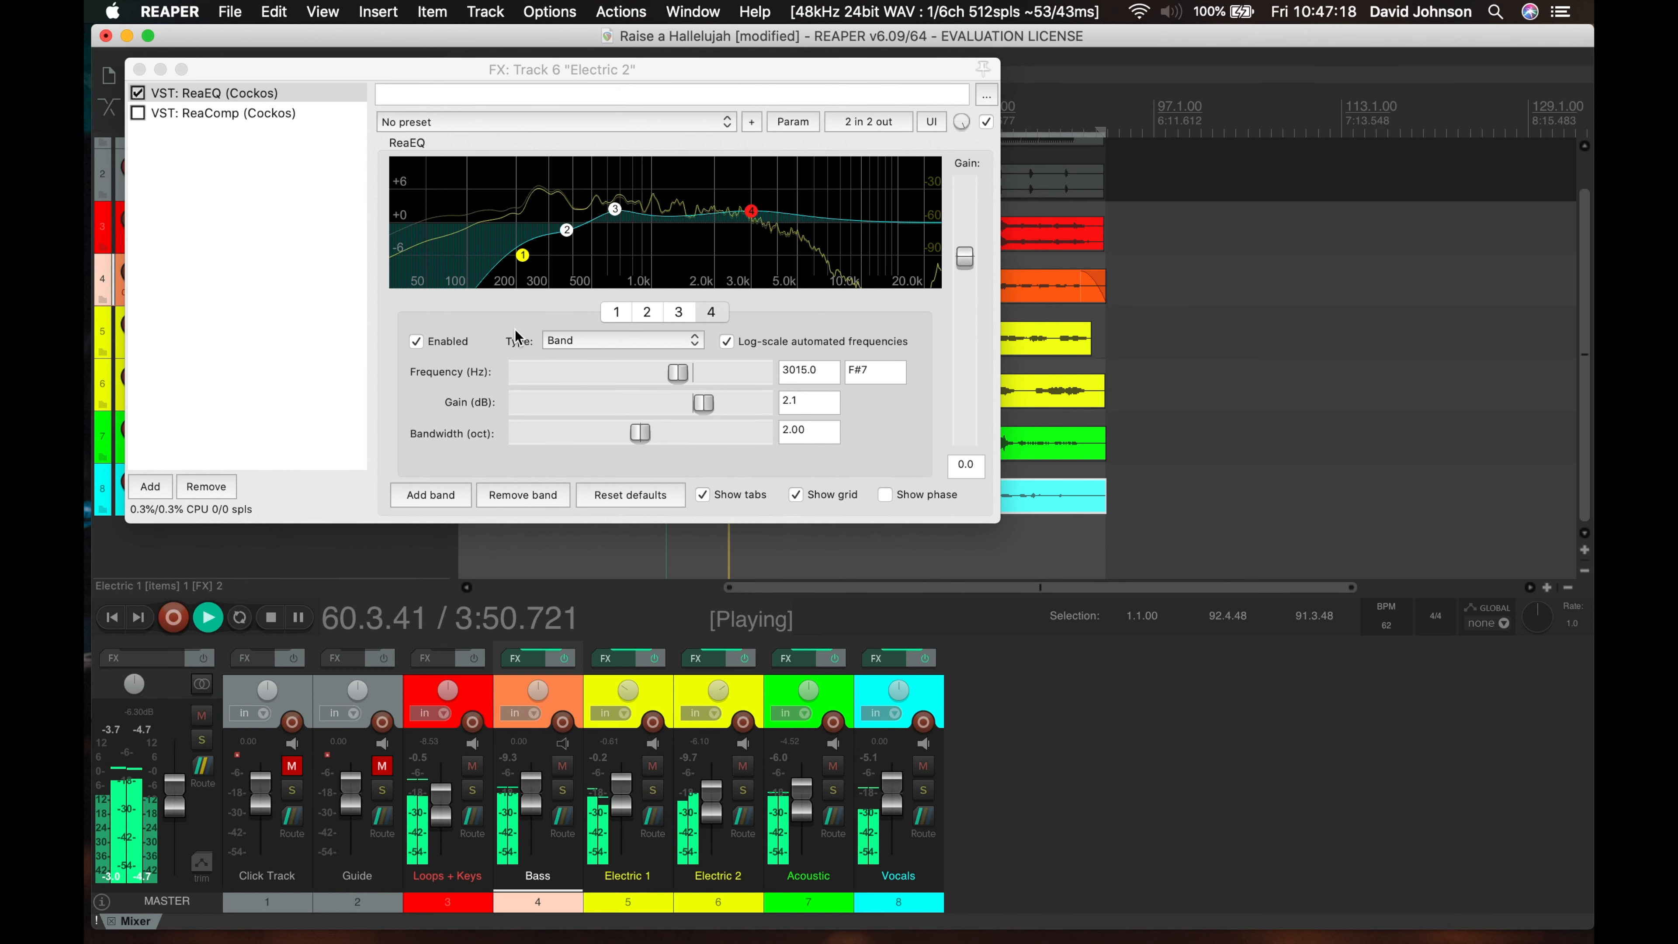
left_click(138, 69)
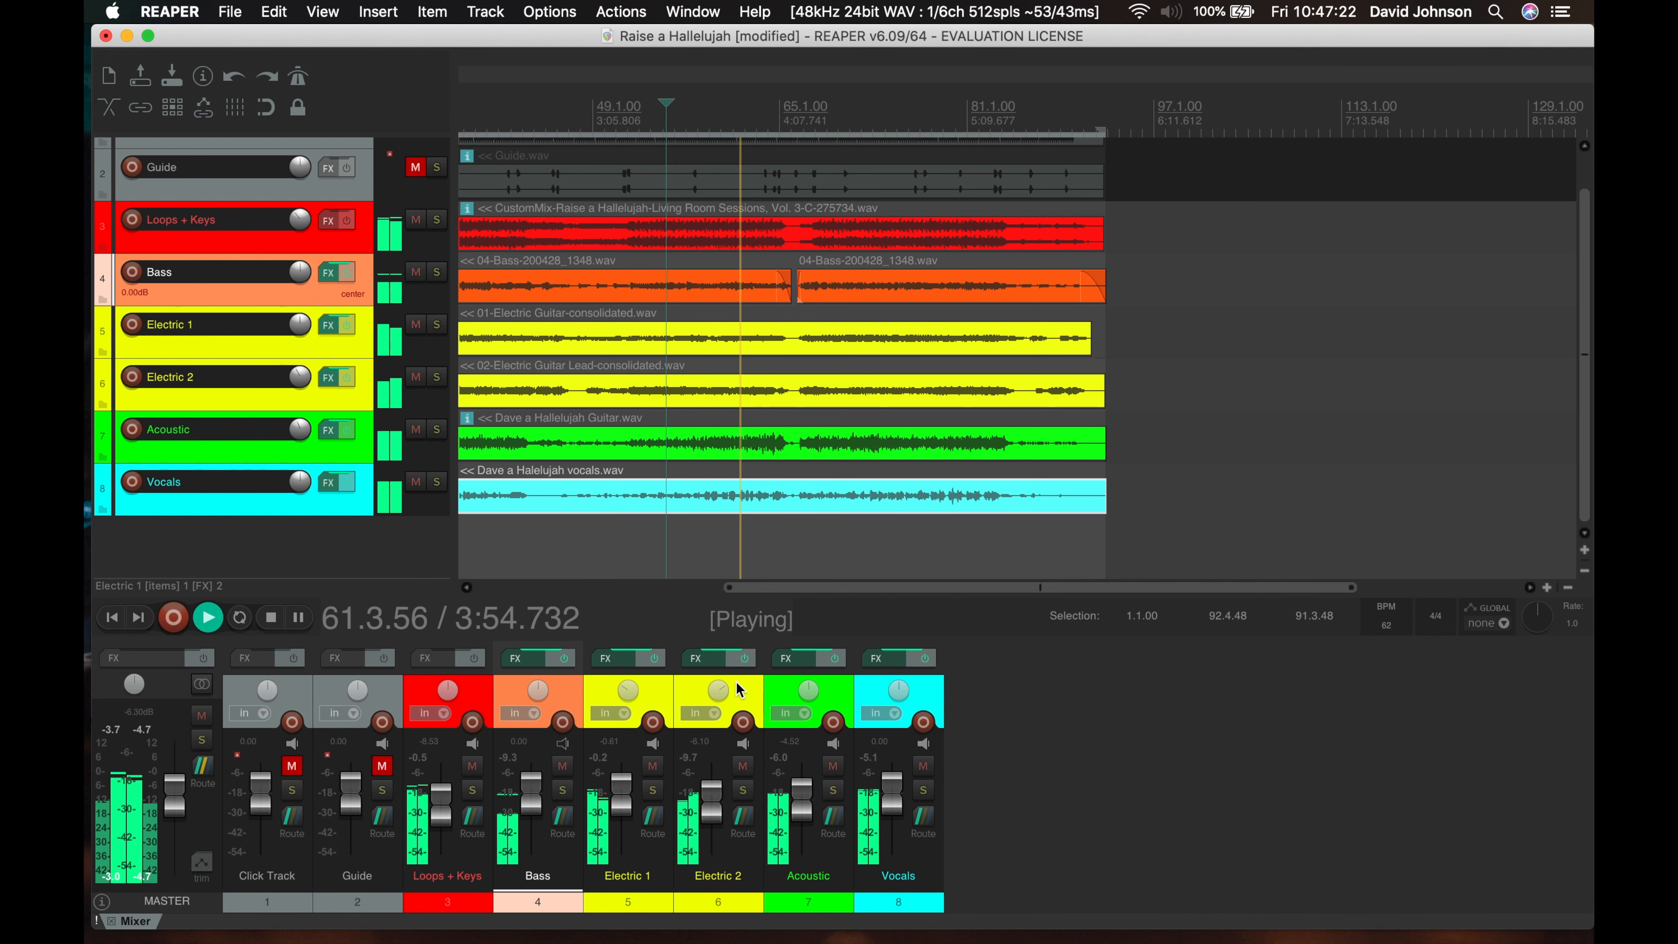
Enable Electric 2's ReaComp and set ratio 8:1, attack about 1.4 ms and release about 1043 ms
left_click(703, 659)
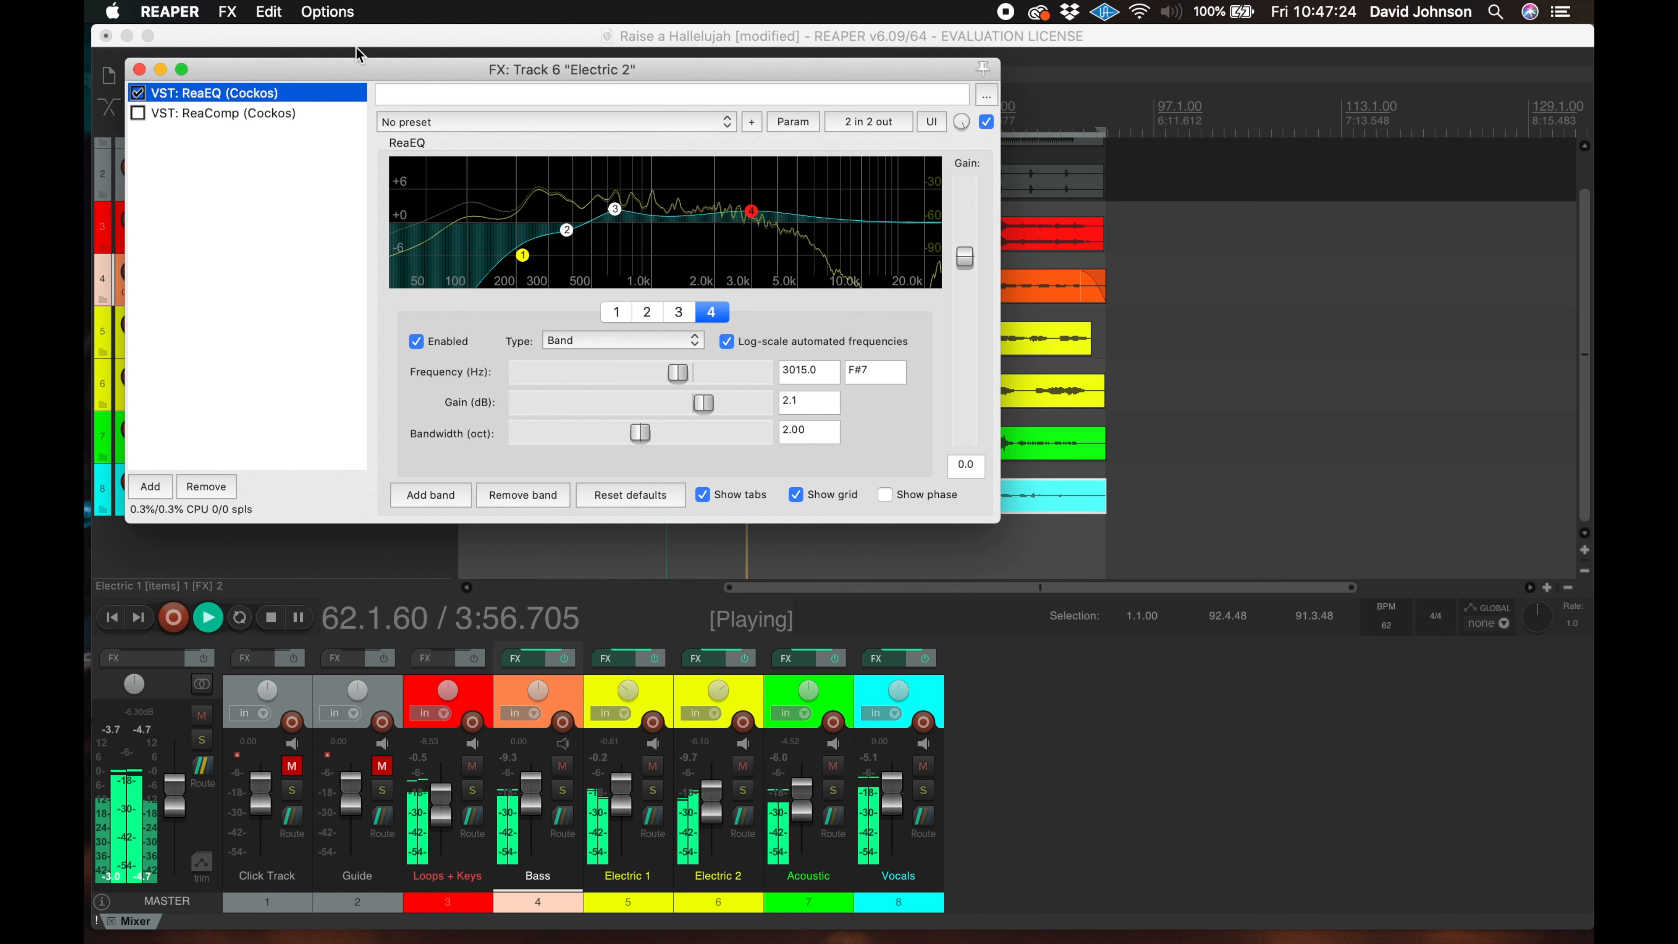
left_click(201, 124)
left_click(138, 113)
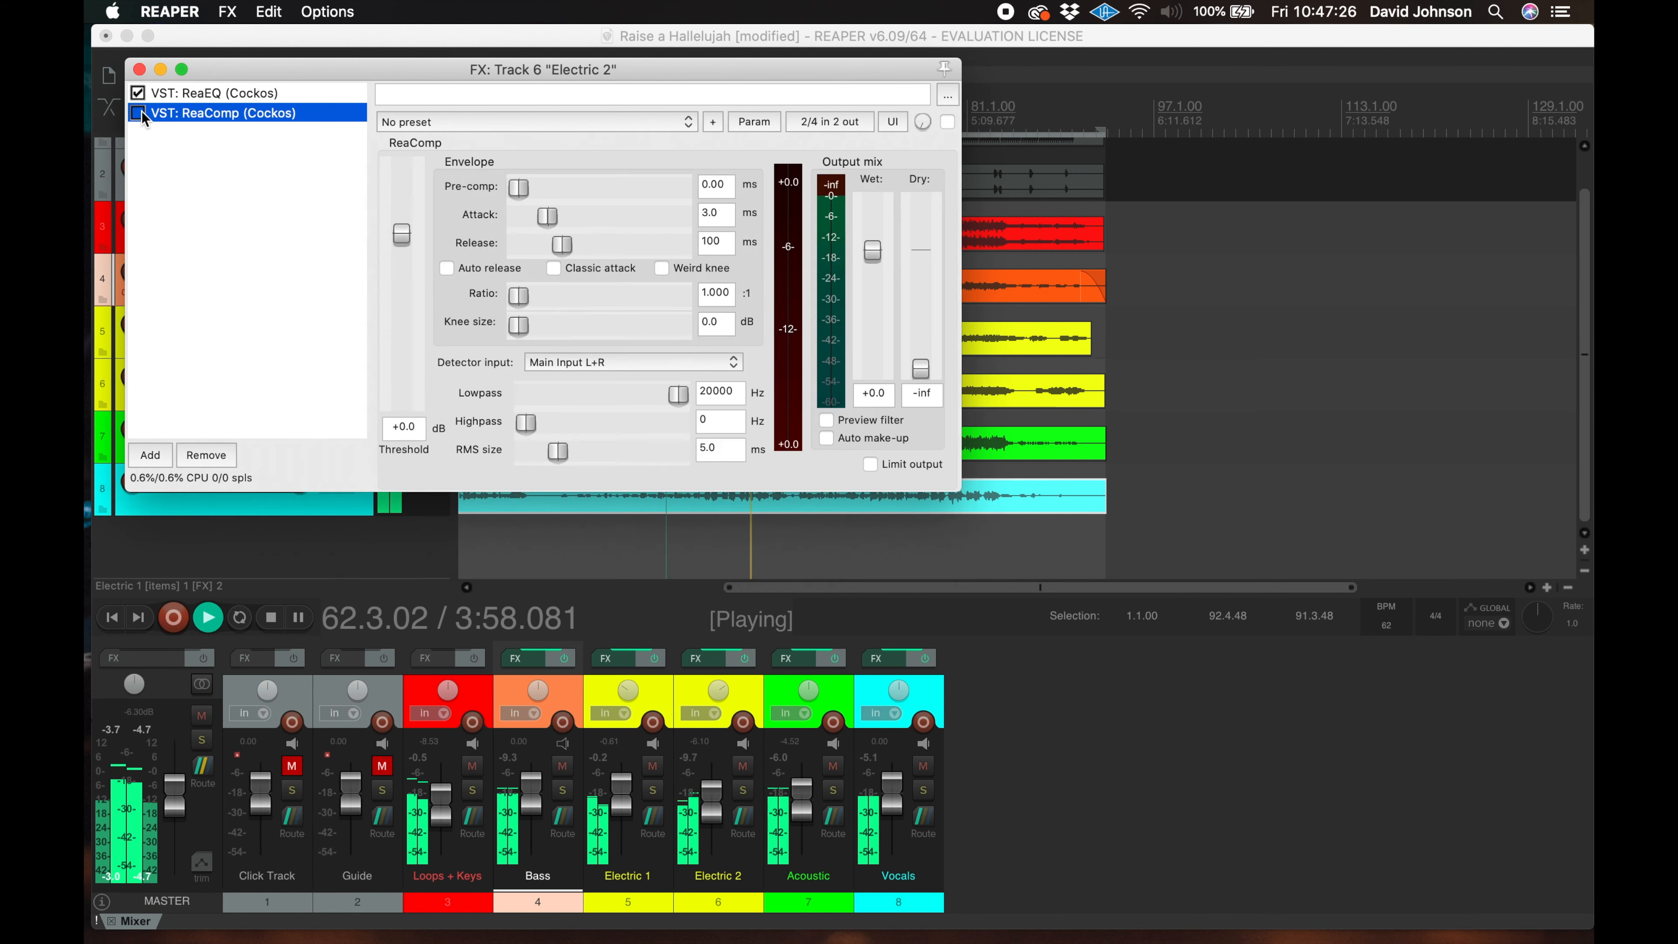
left_click(723, 296)
type("8")
mouse_move(554, 215)
left_mouse_down()
mouse_move(596, 222)
mouse_move(595, 250)
mouse_move(609, 250)
mouse_move(540, 225)
left_mouse_up()
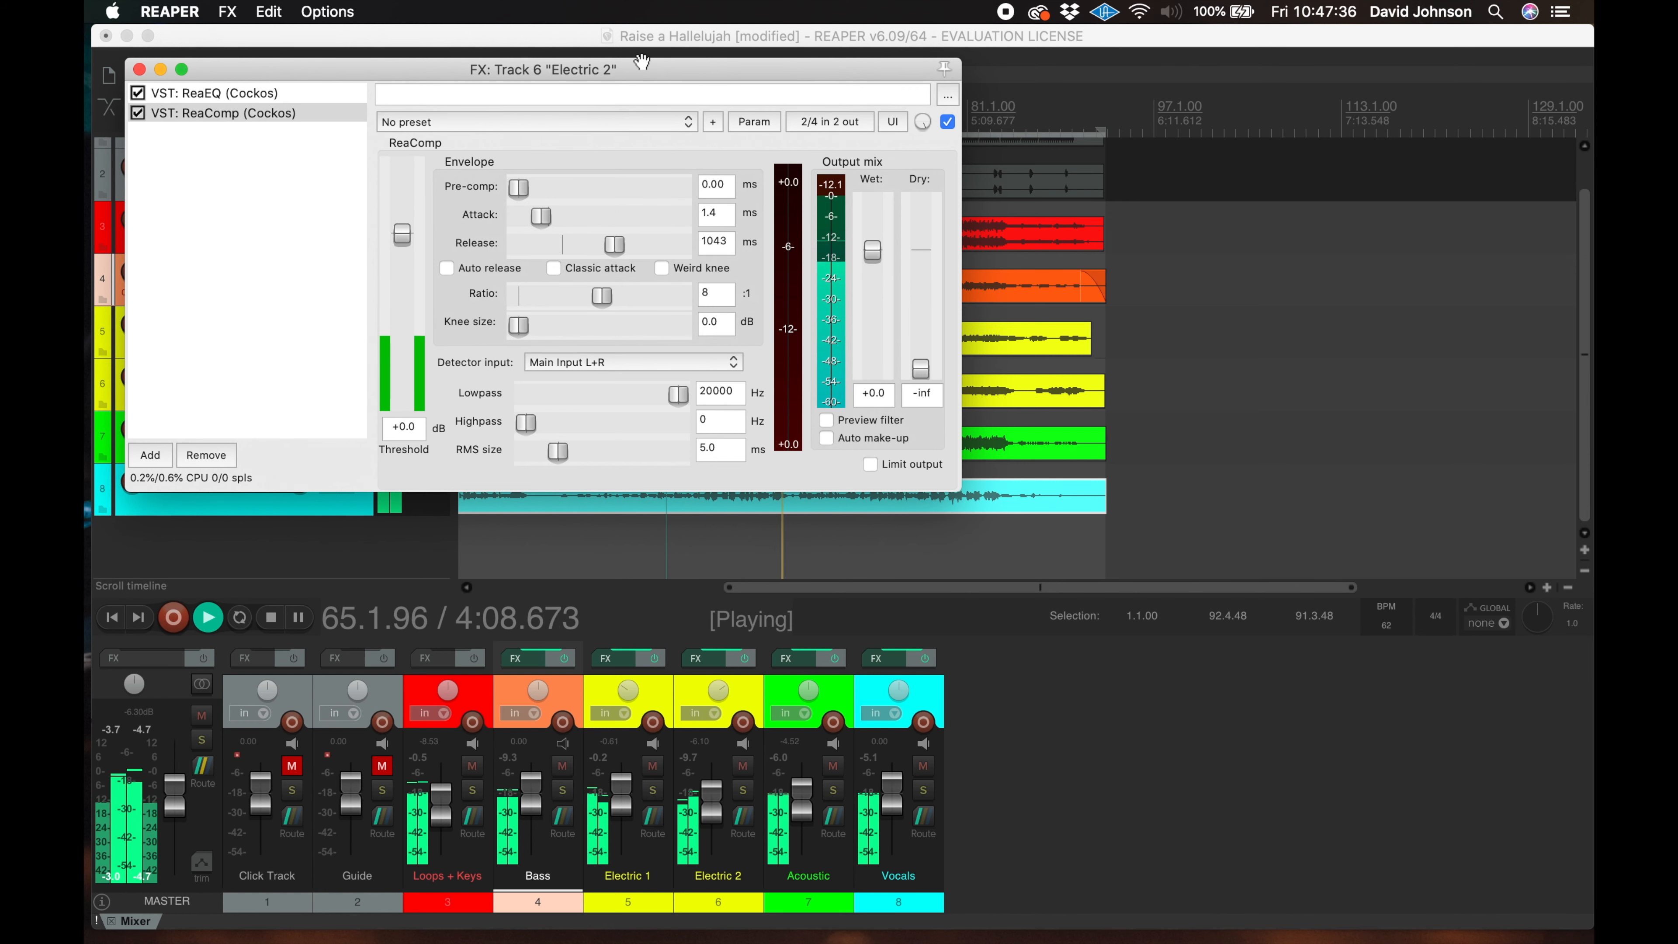
Replay from around bar 53, set Electric 2's ReaComp threshold to about -24.9 dB and wet output to about +2.9 dB, and close the effects window
left_click_drag(642, 61, 694, 243)
left_click(639, 127)
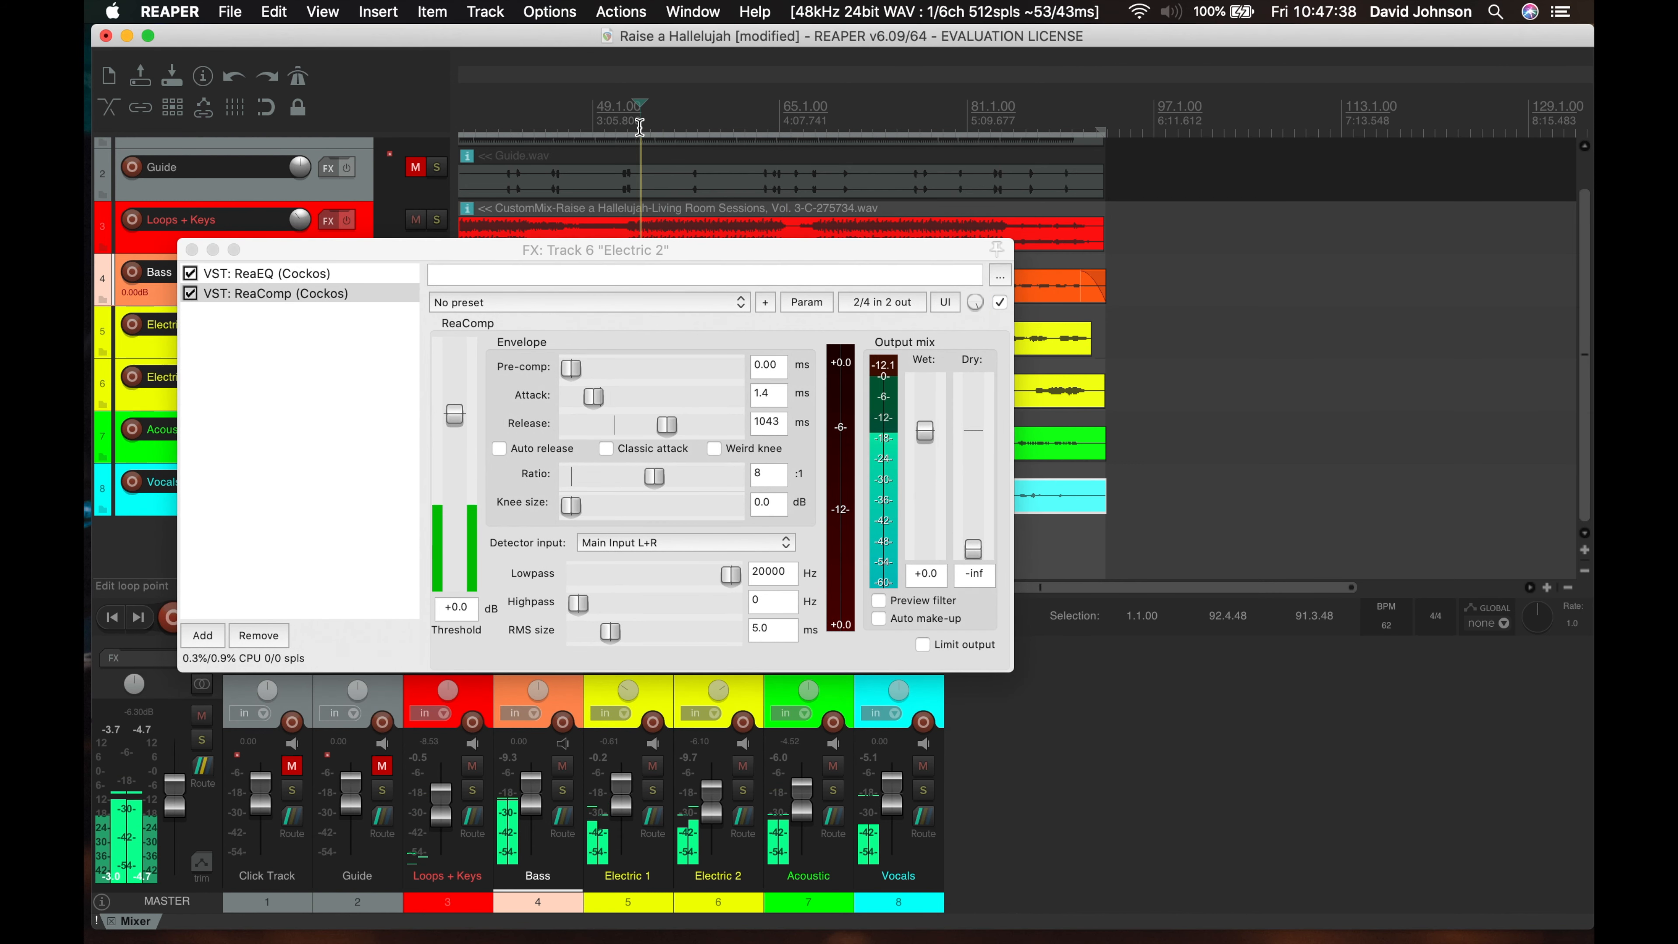
left_click_drag(455, 414, 458, 511)
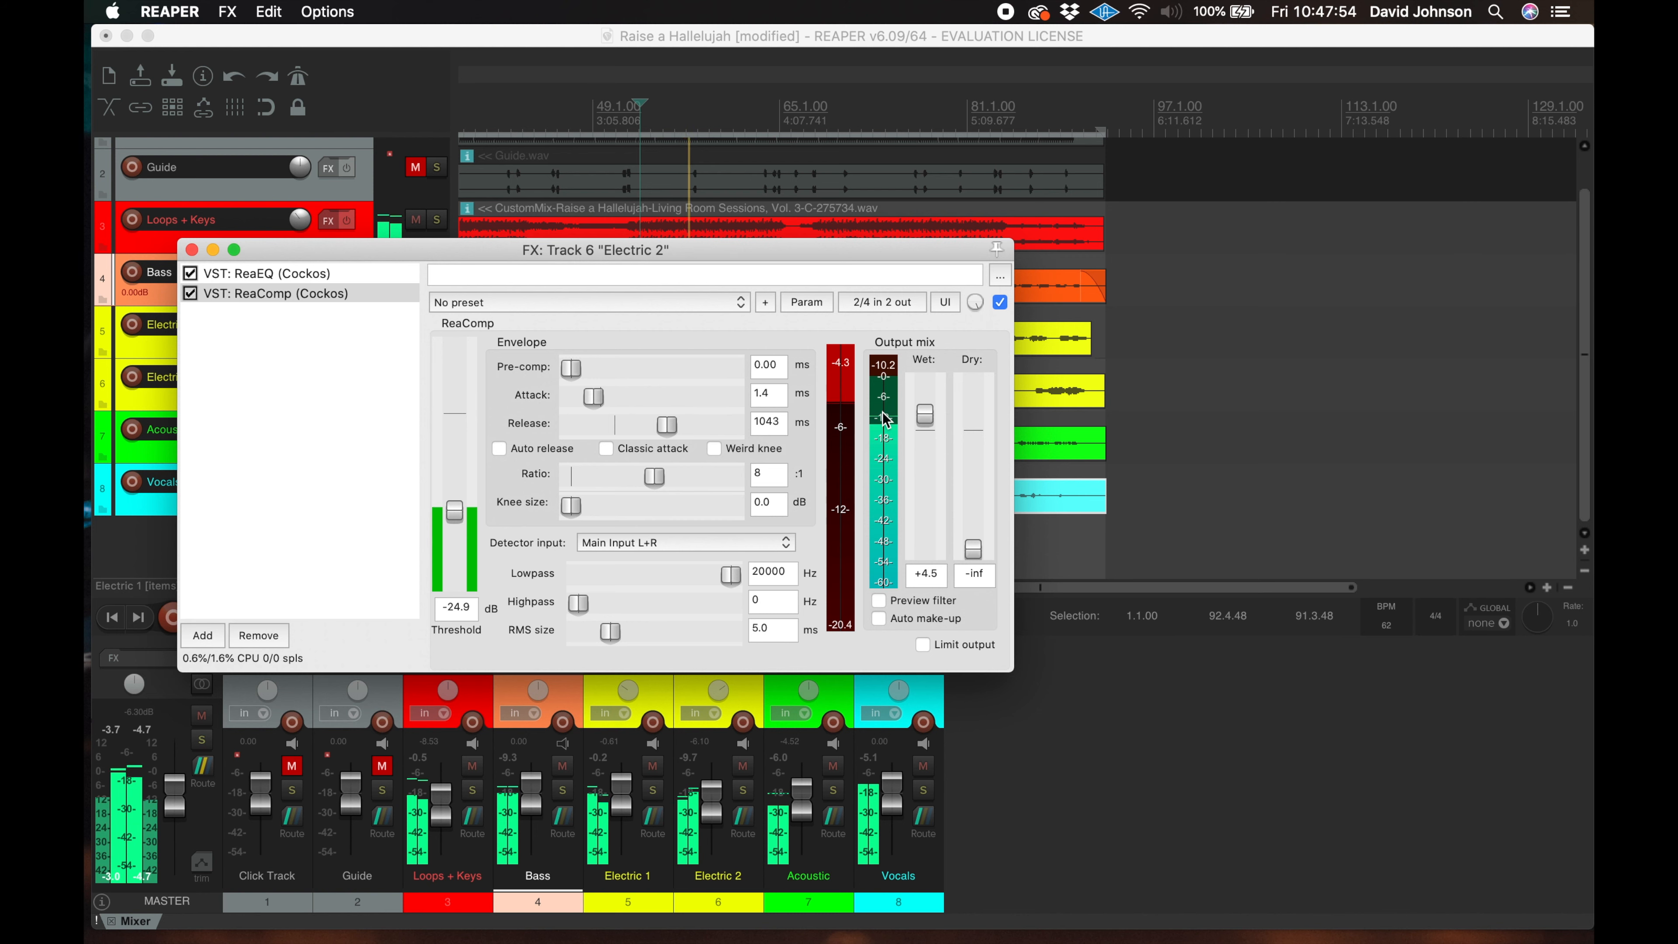
left_click_drag(931, 425, 930, 431)
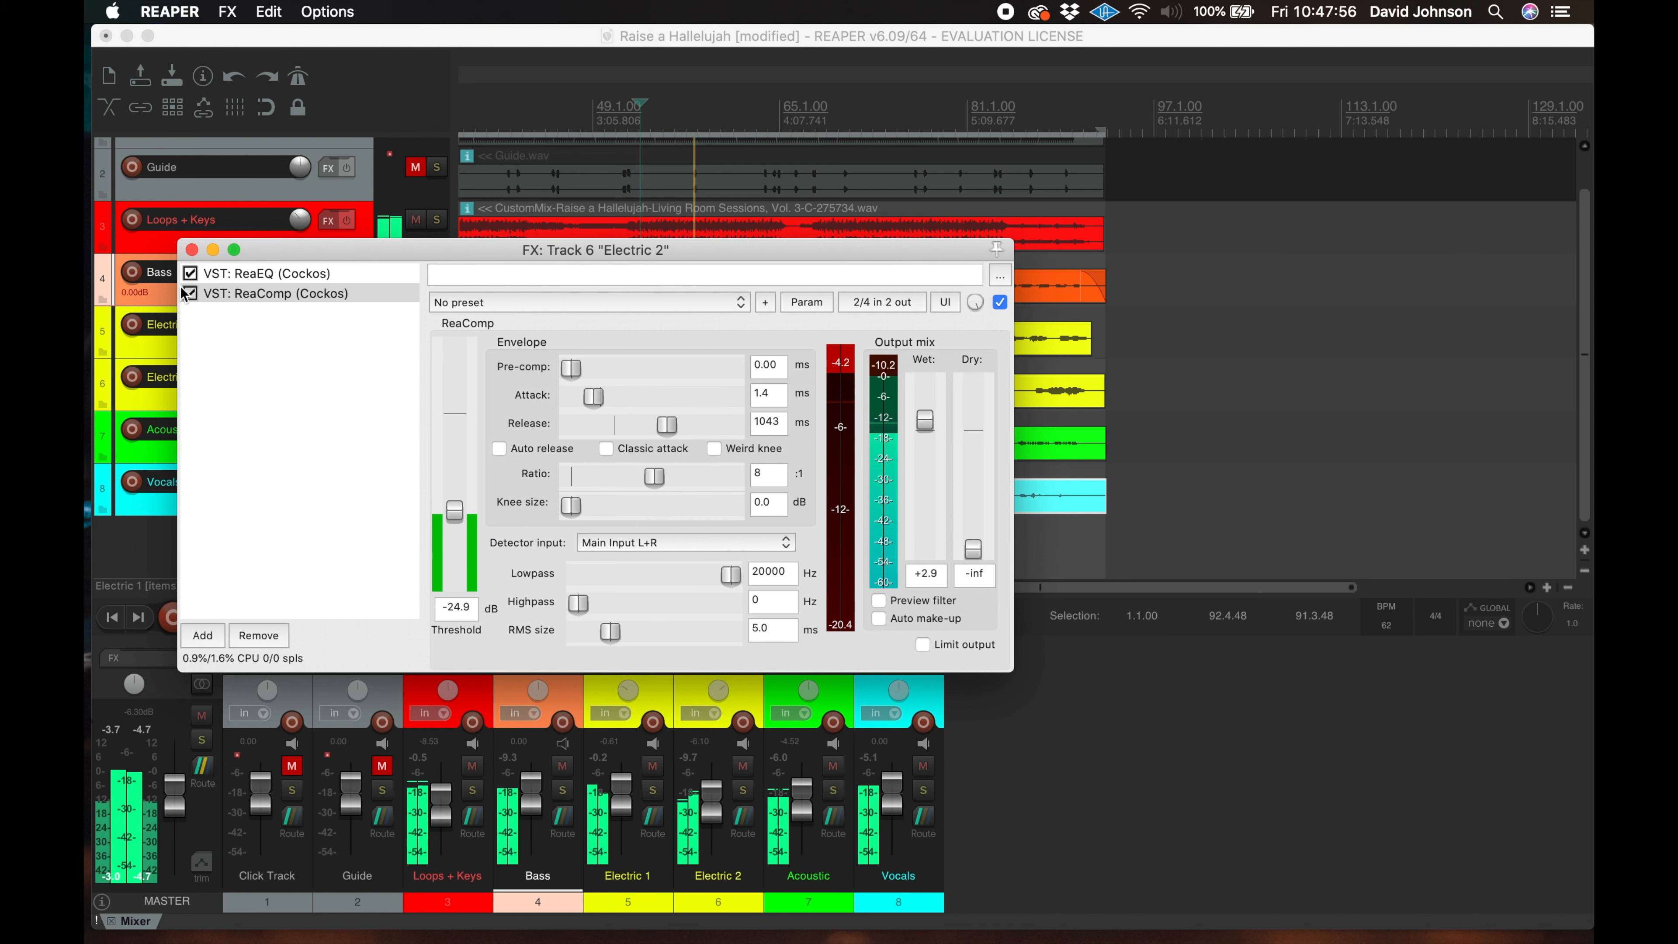
left_click(192, 249)
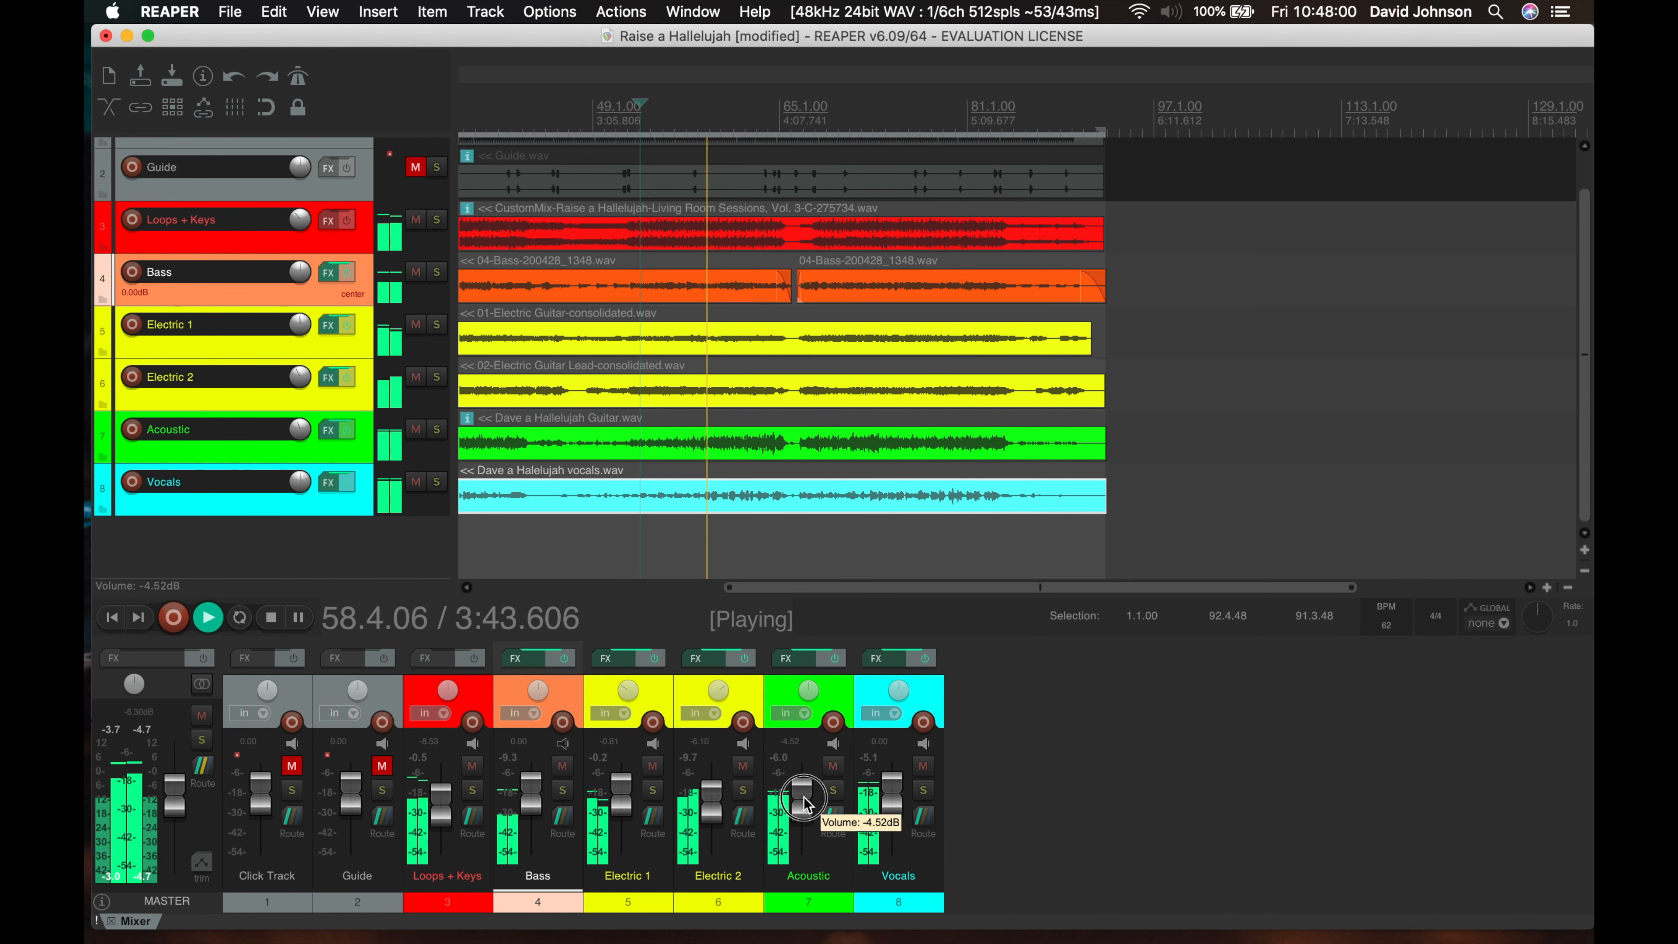
Raise the Acoustic track's volume slightly against the full mix and stop playback
left_click_drag(805, 804, 805, 800)
key("space")
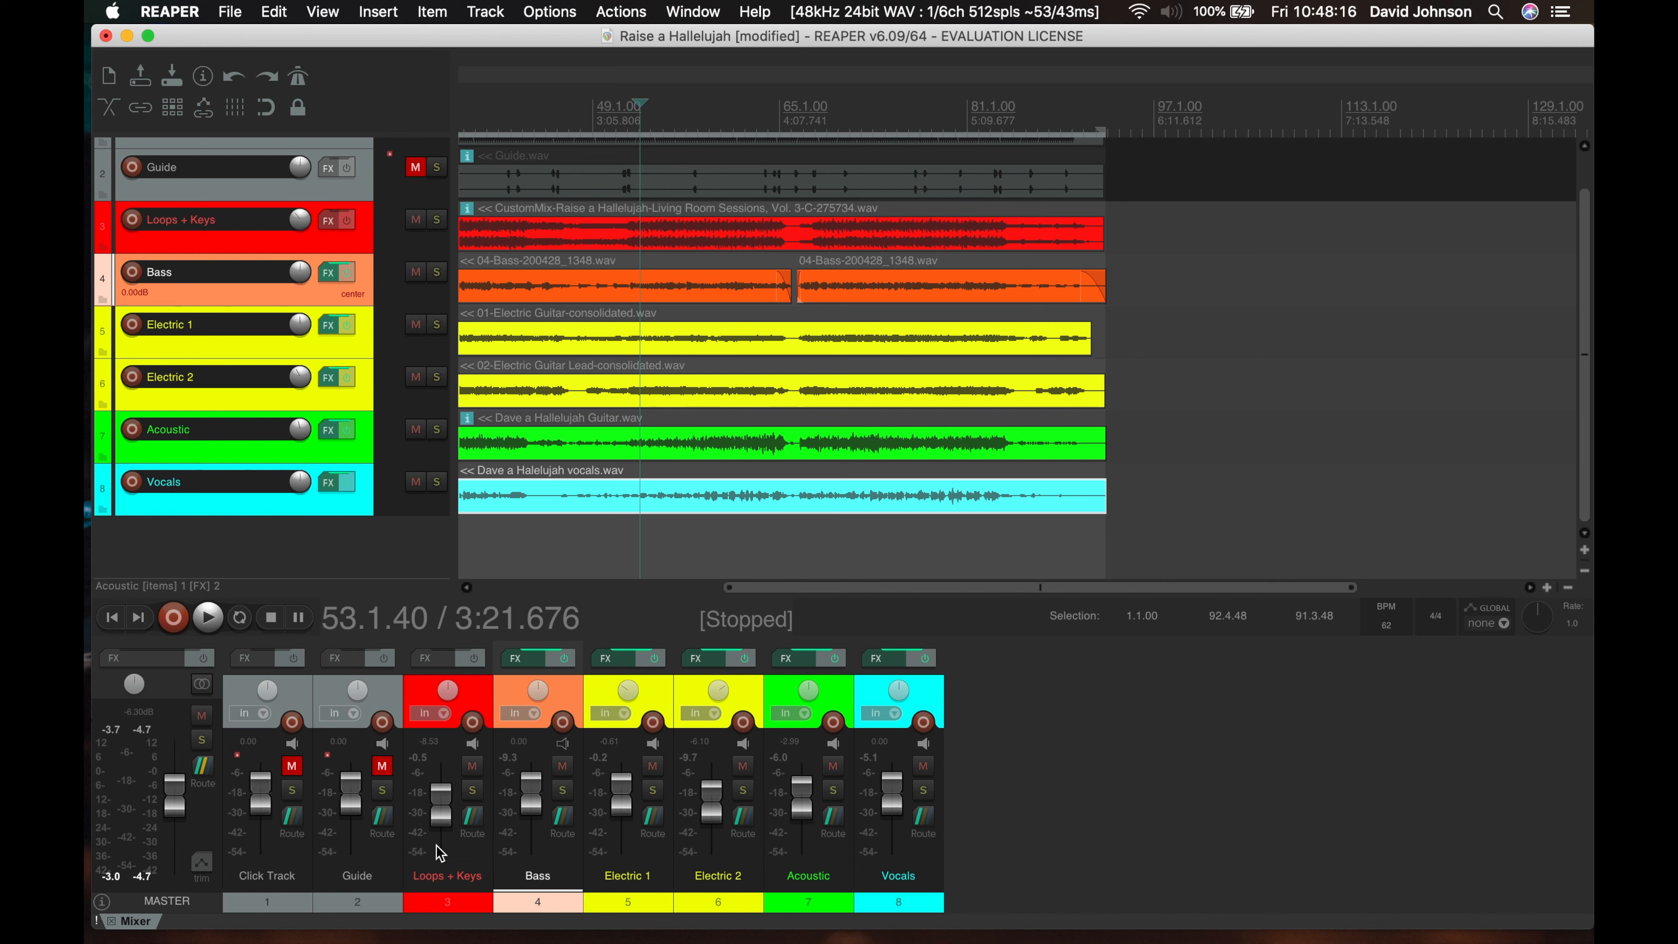
Listen to the Loops + Keys track soloed from around bar 53, and compare it within the full unsoloed mix
left_click(478, 788)
key("space")
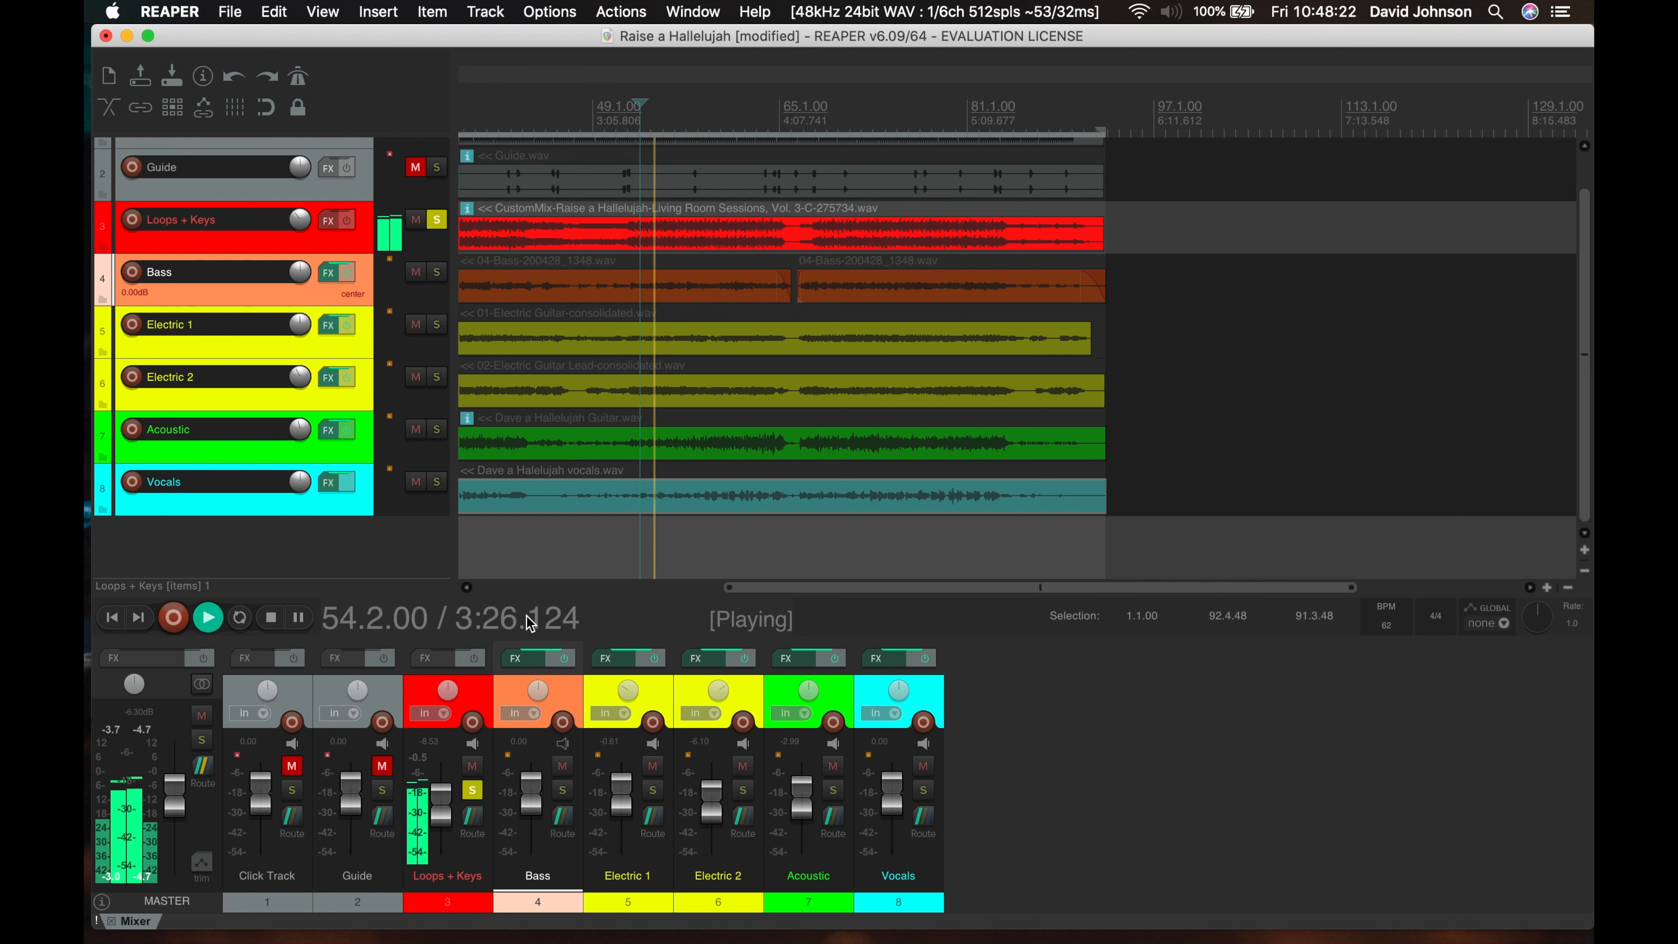
key("space")
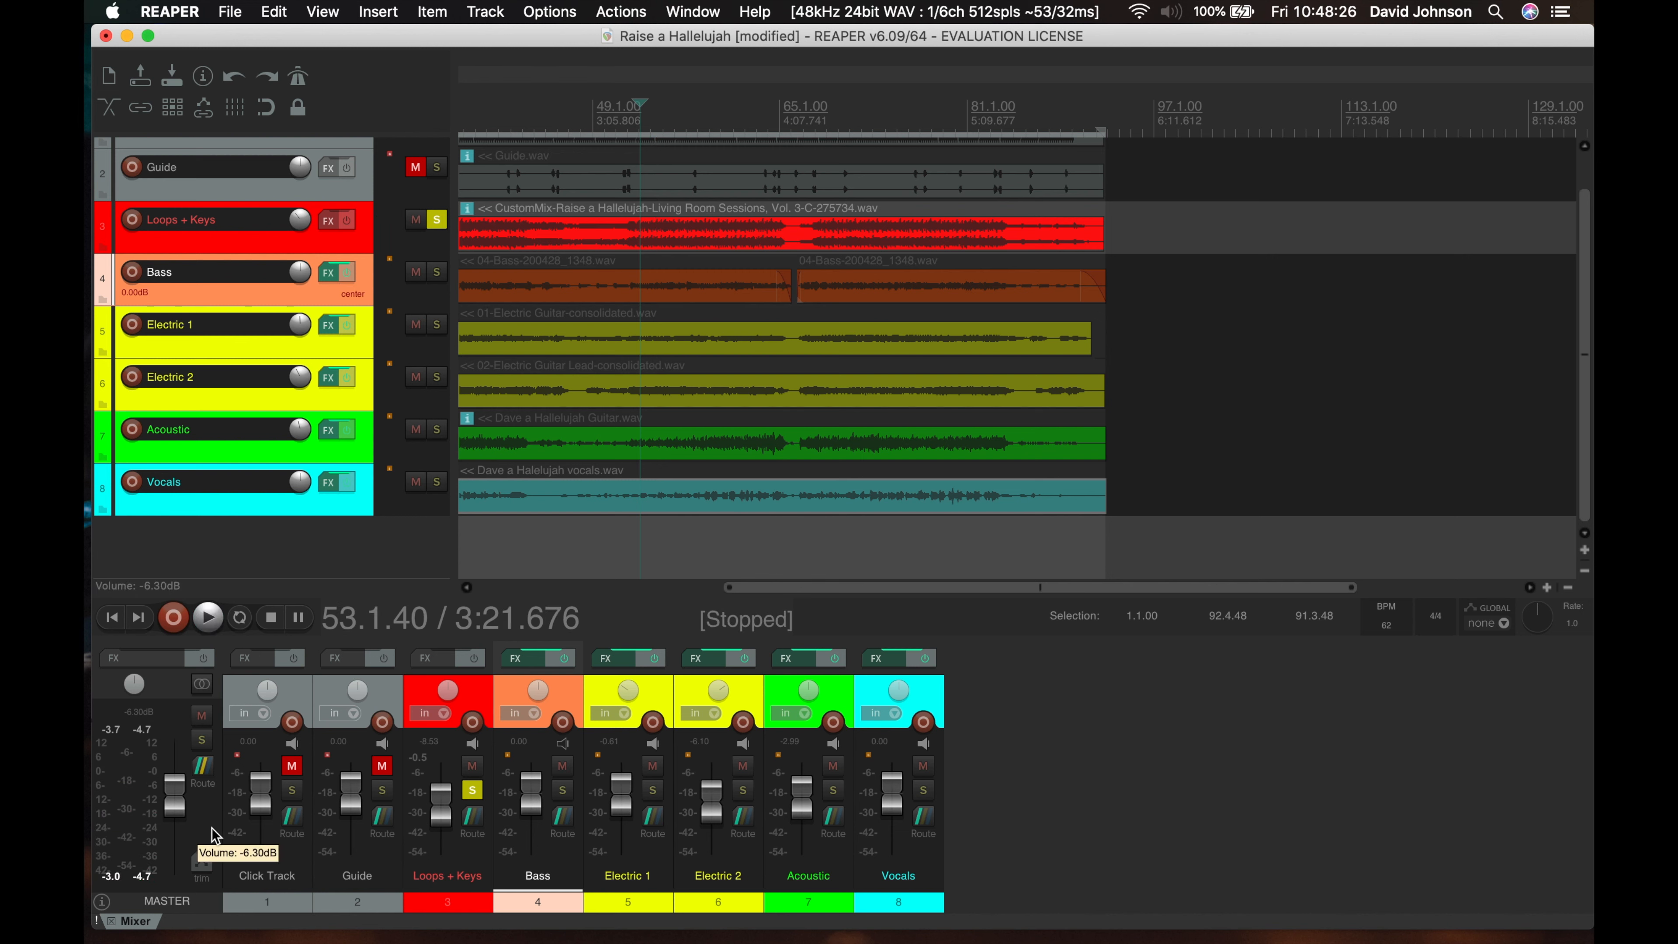
left_click(472, 790)
key("space")
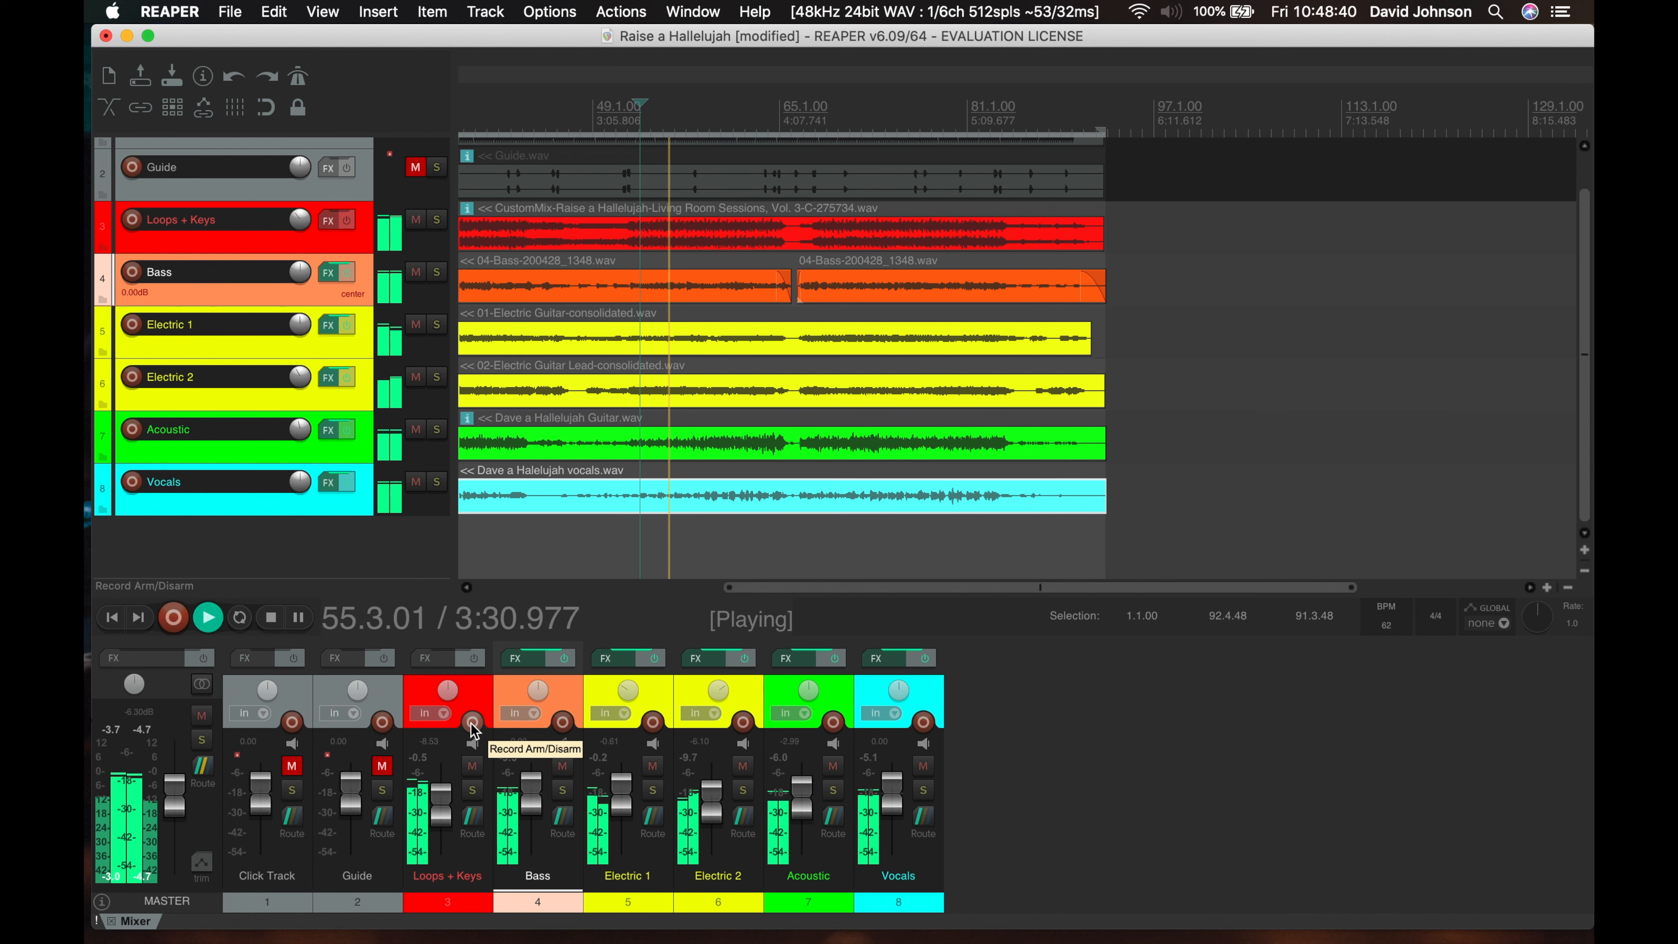
mouse_move(449, 796)
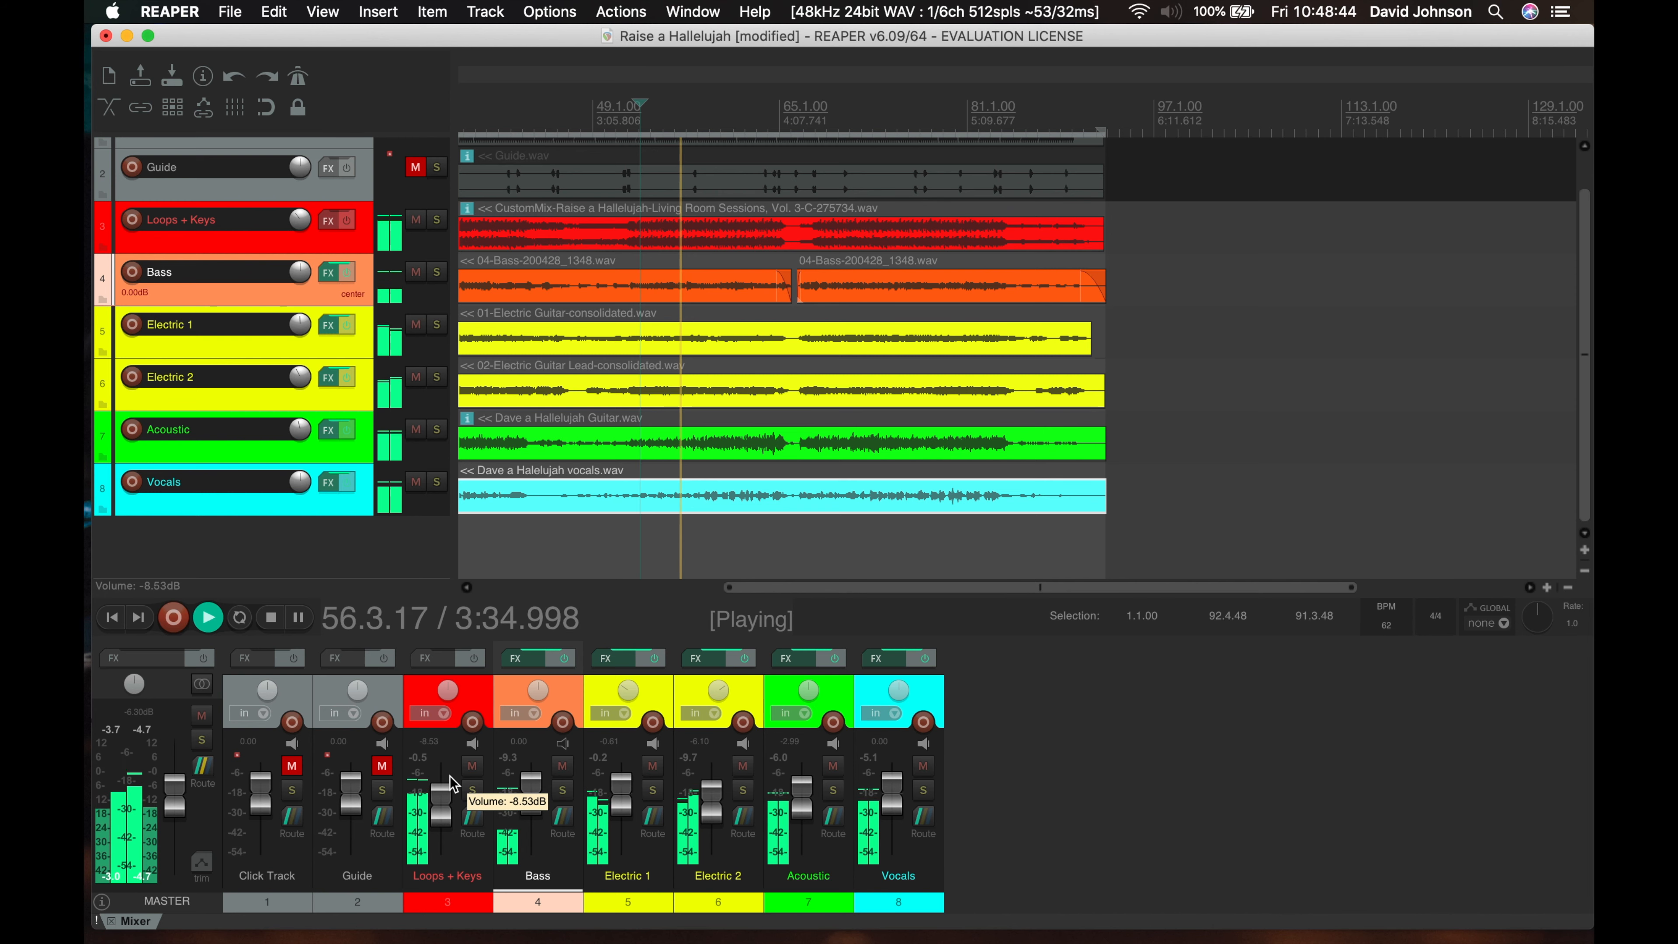
key("space")
Add ReaEQ to the Loops + Keys track
left_click(428, 659)
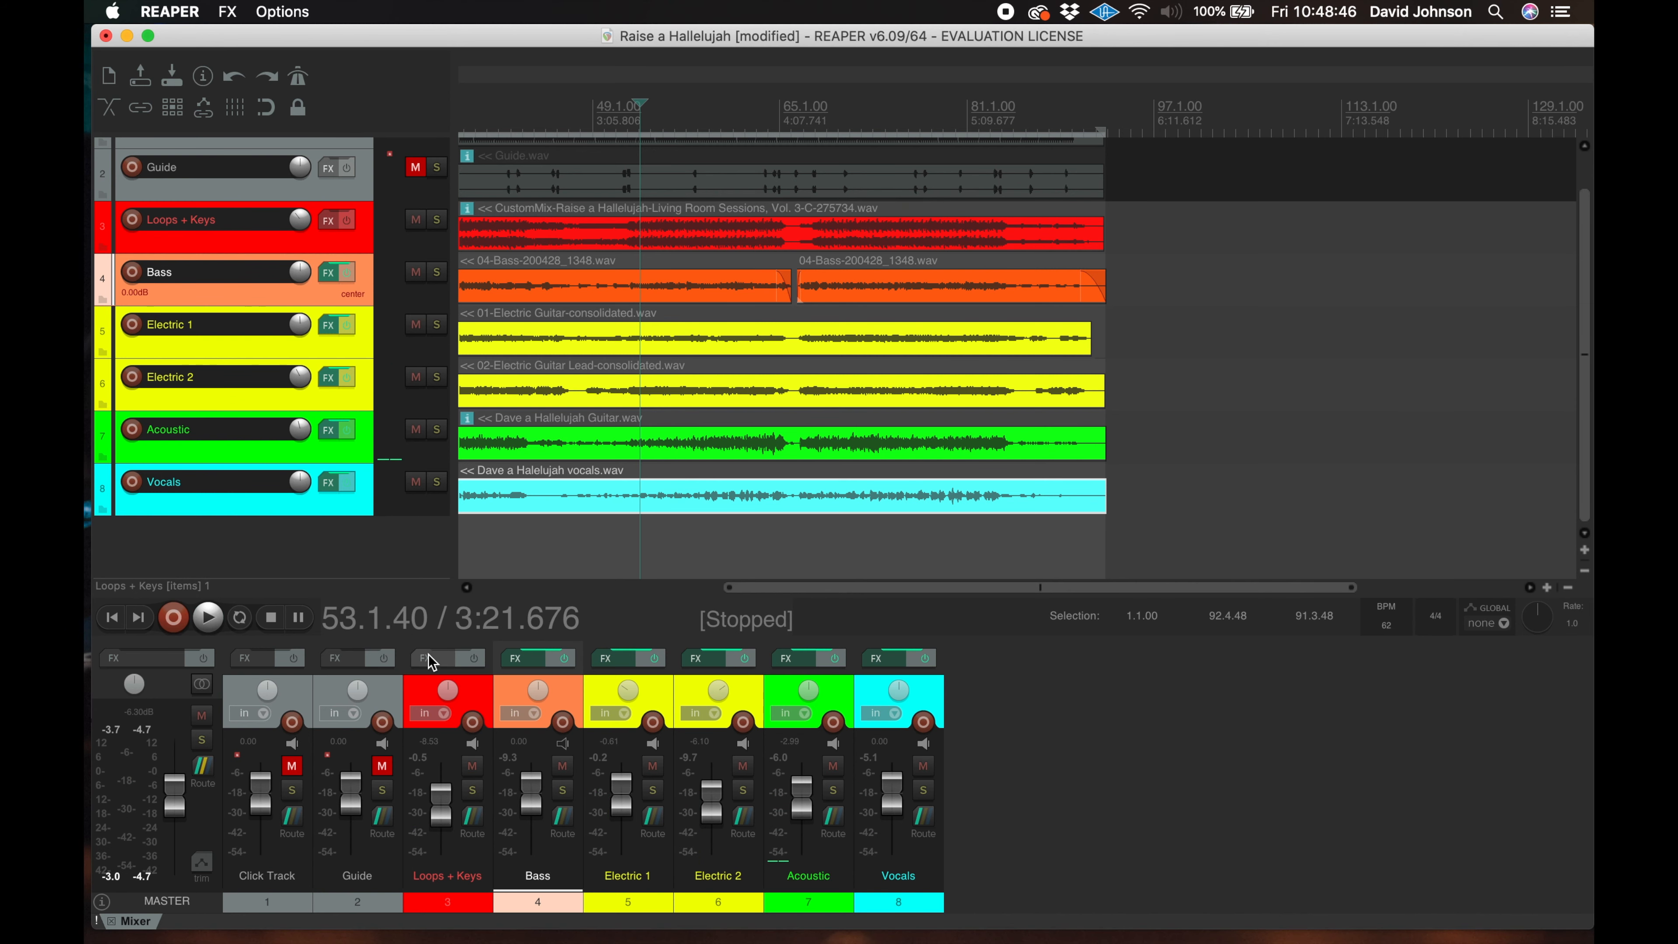
left_click(283, 253)
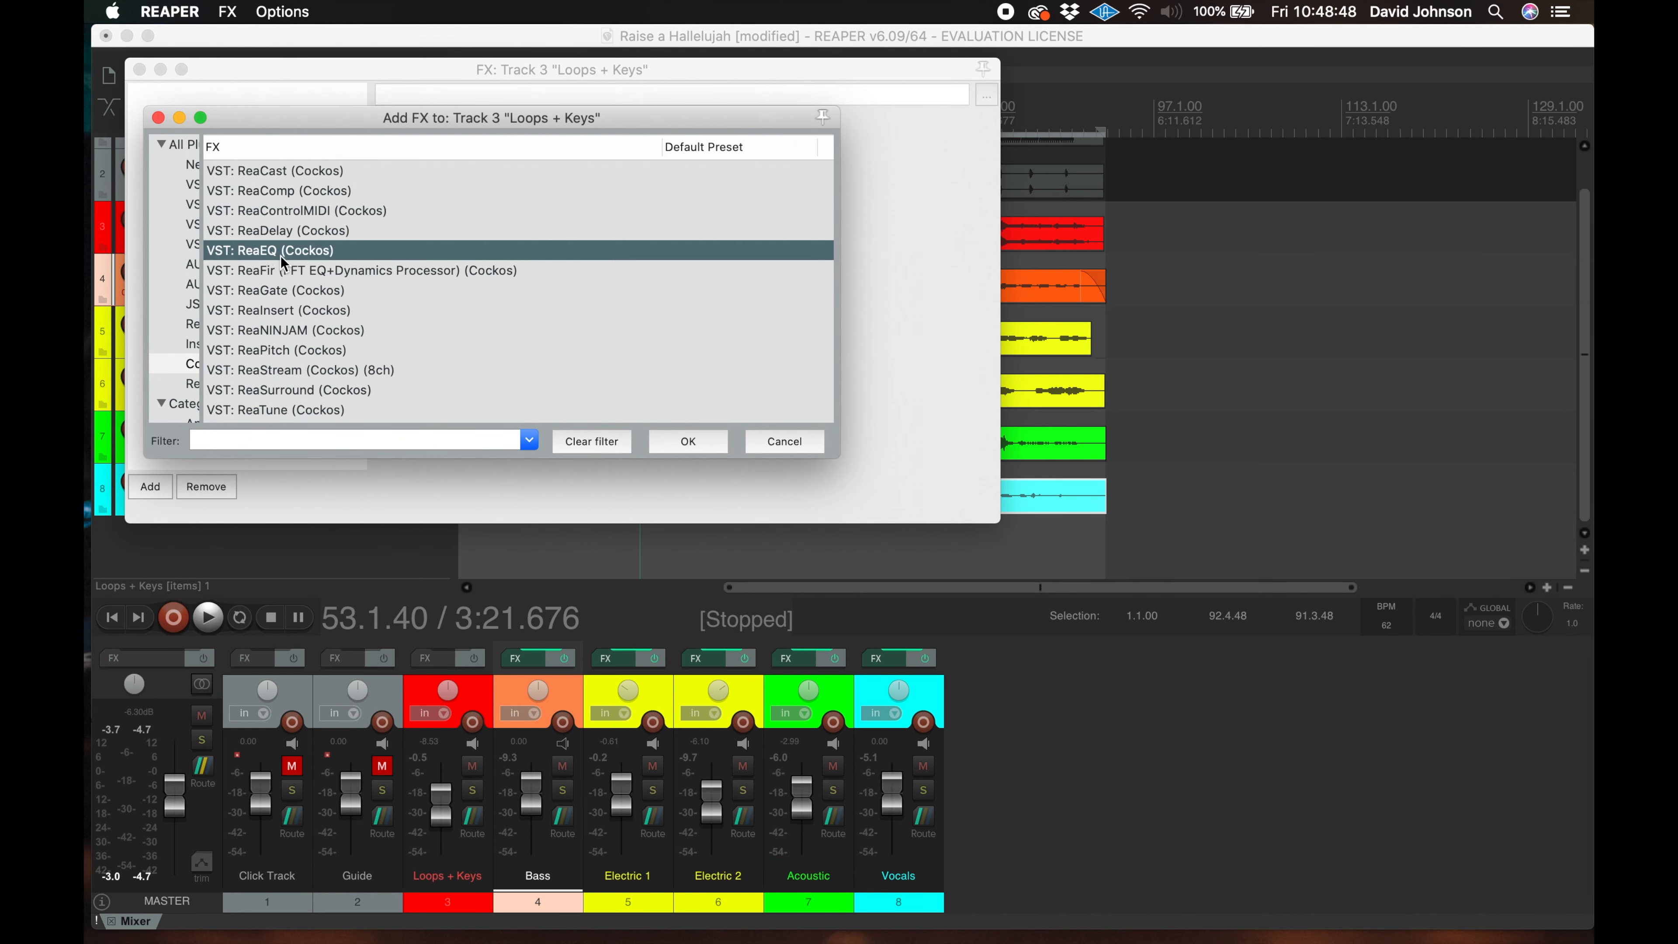
left_click(726, 451)
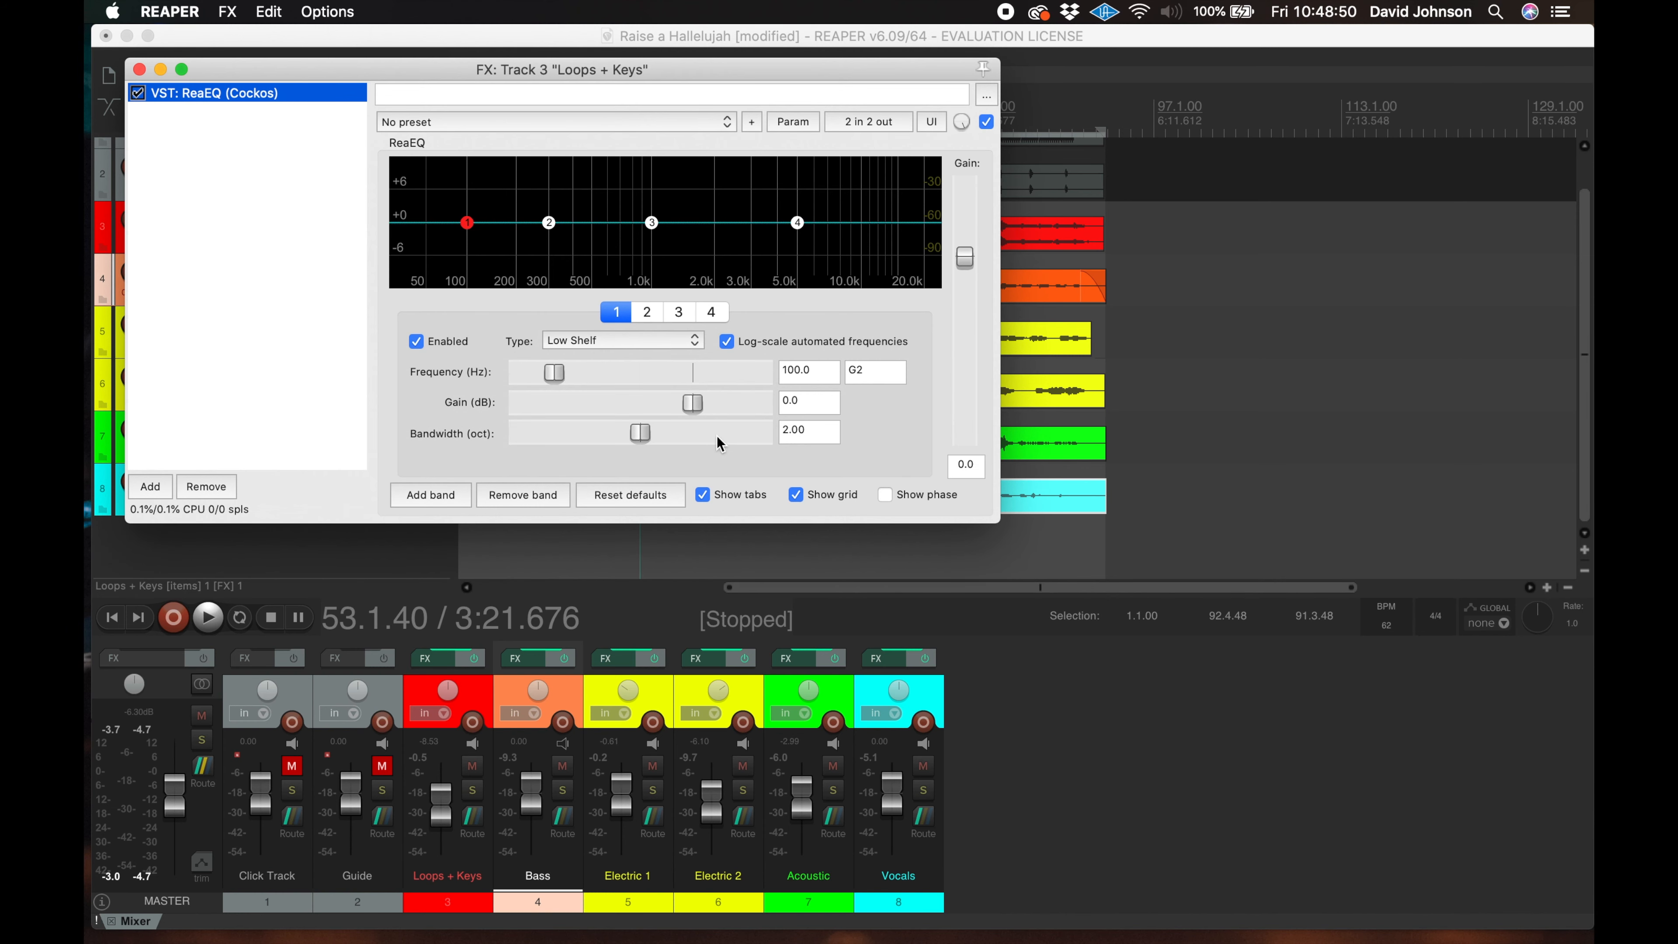
Set ReaEQ band 1 on Loops + Keys to High Pass at 75 Hz and play the full mix from around bar 53
left_click(594, 342)
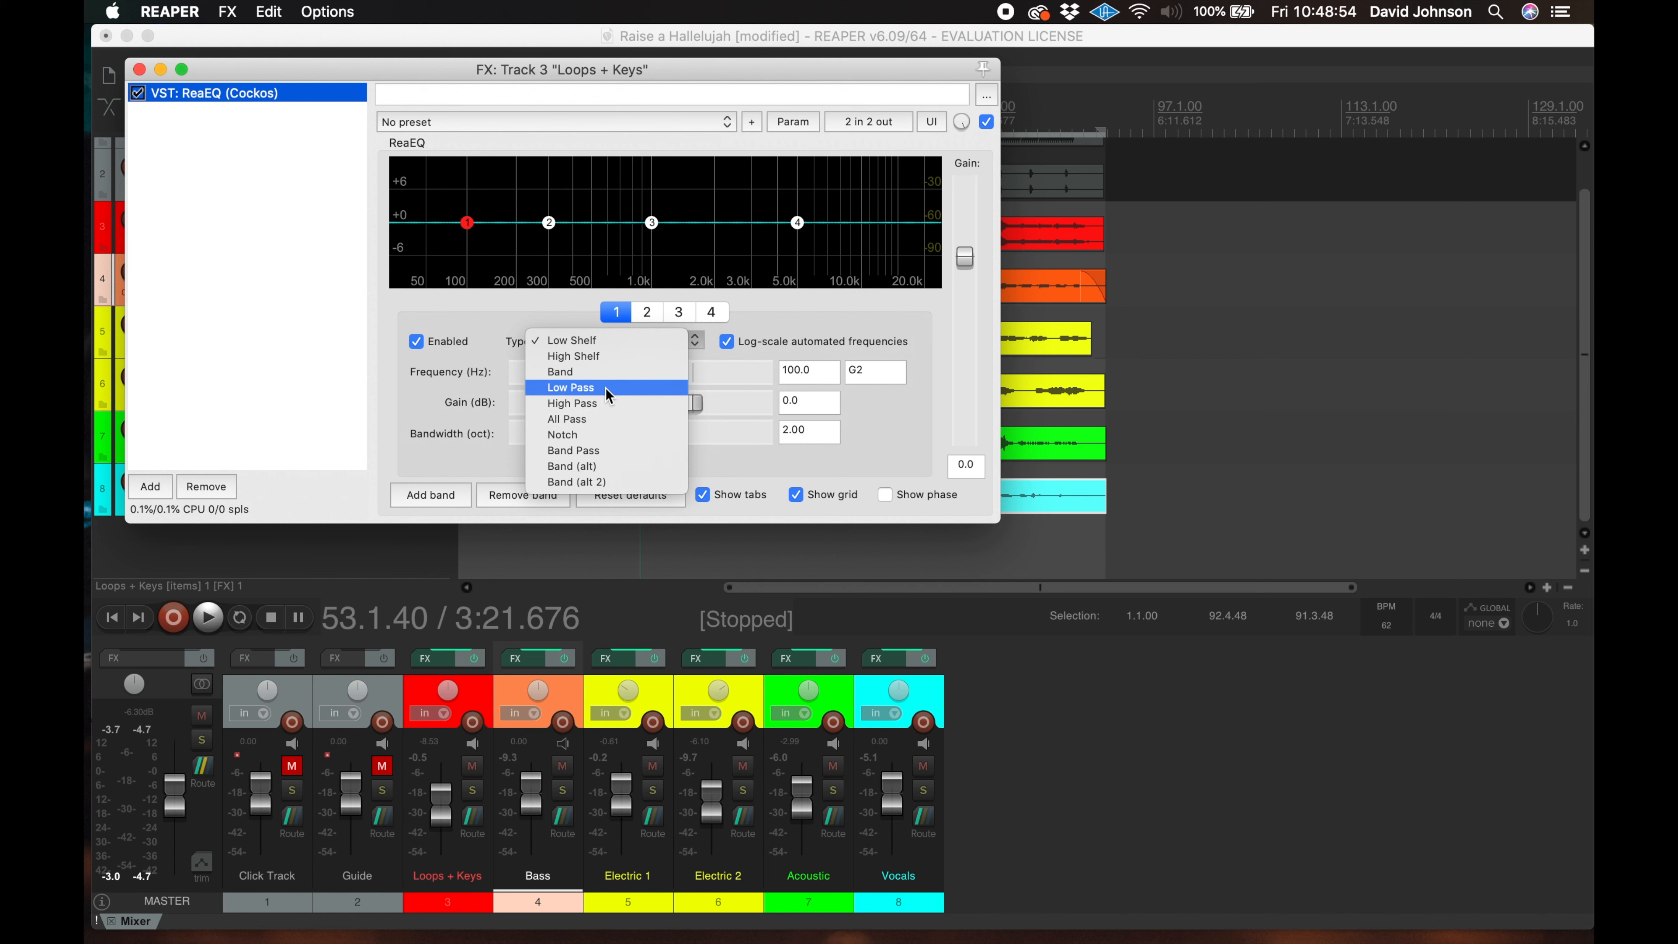
left_click(606, 403)
left_click(817, 369)
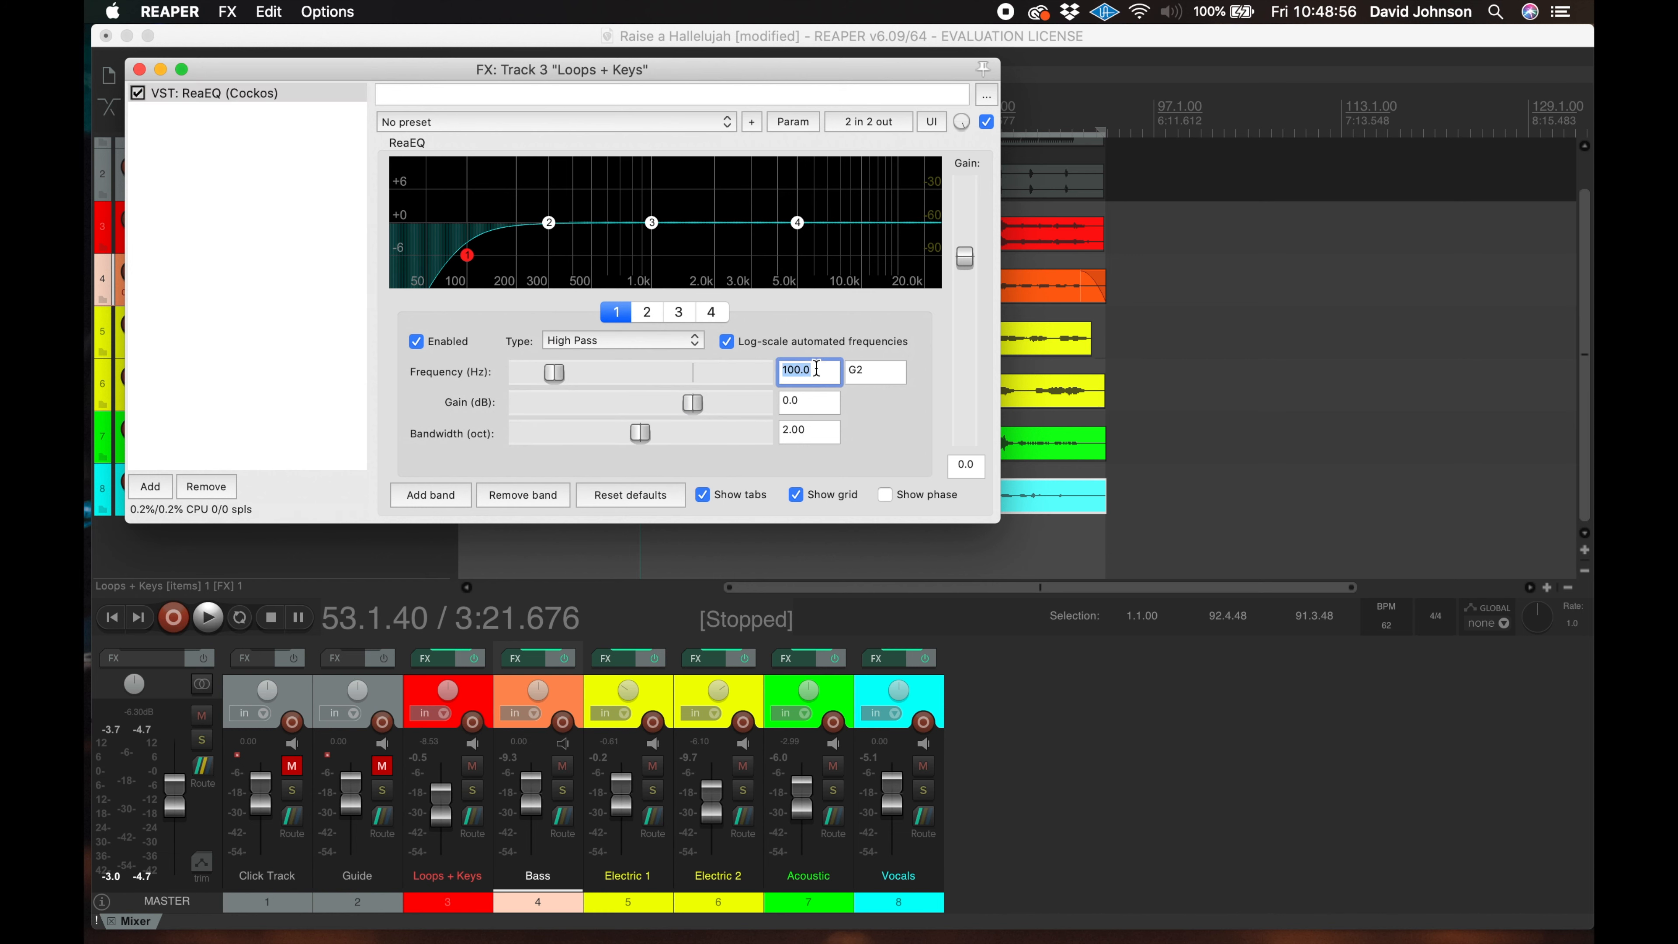
type("75")
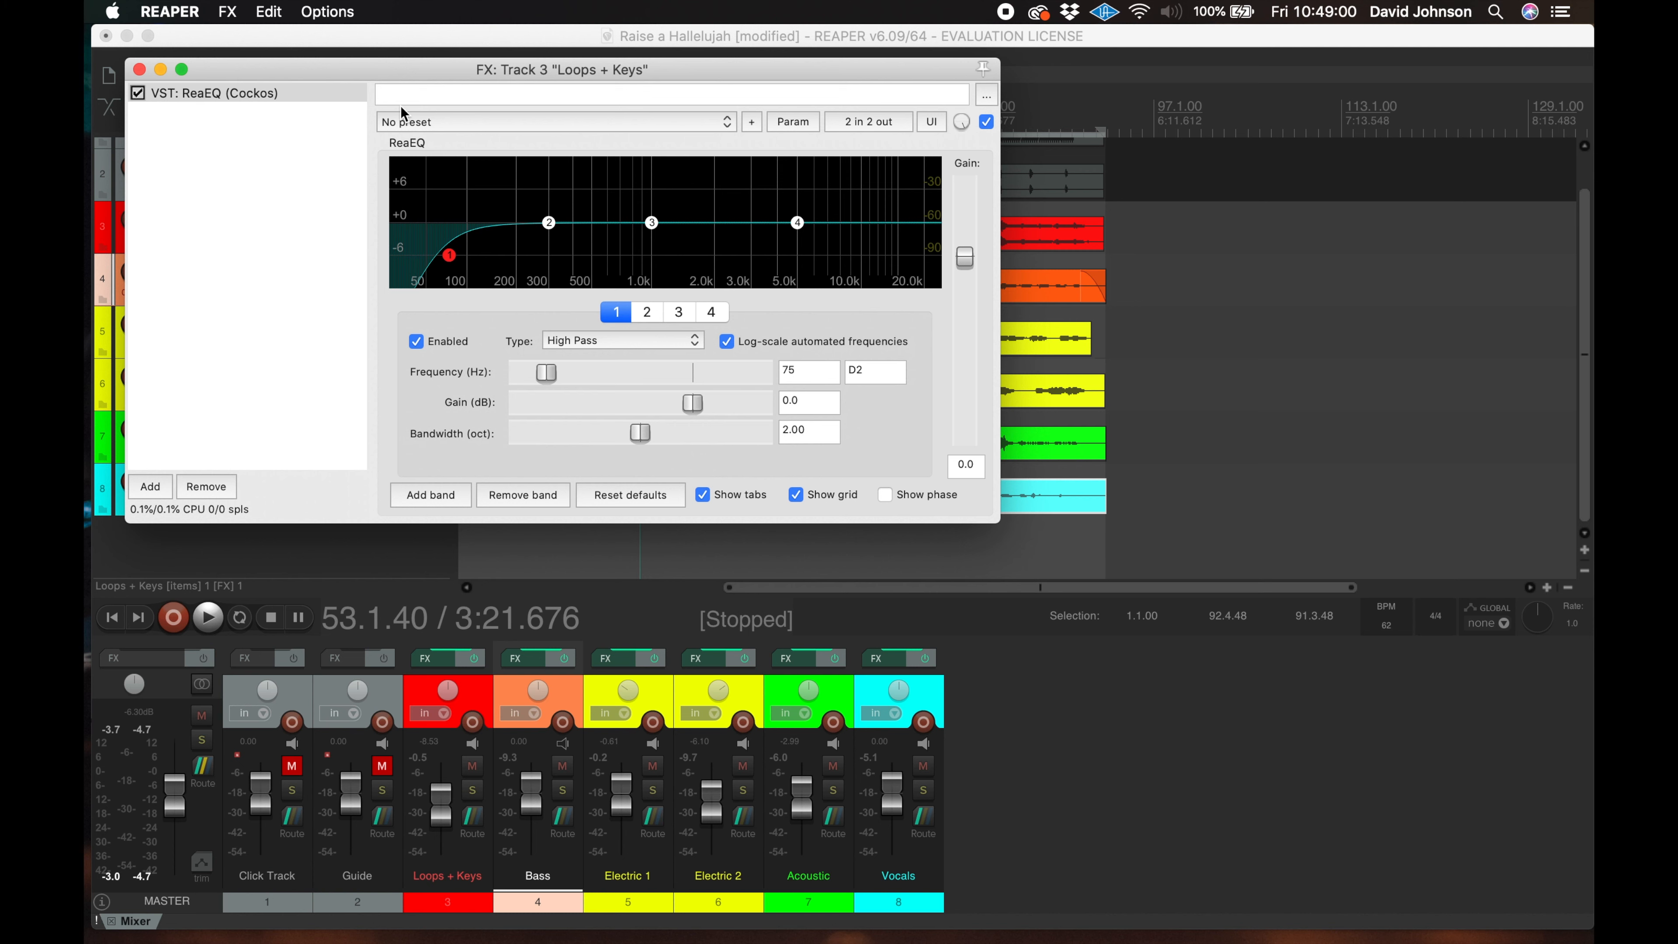
left_click(139, 69)
key("space")
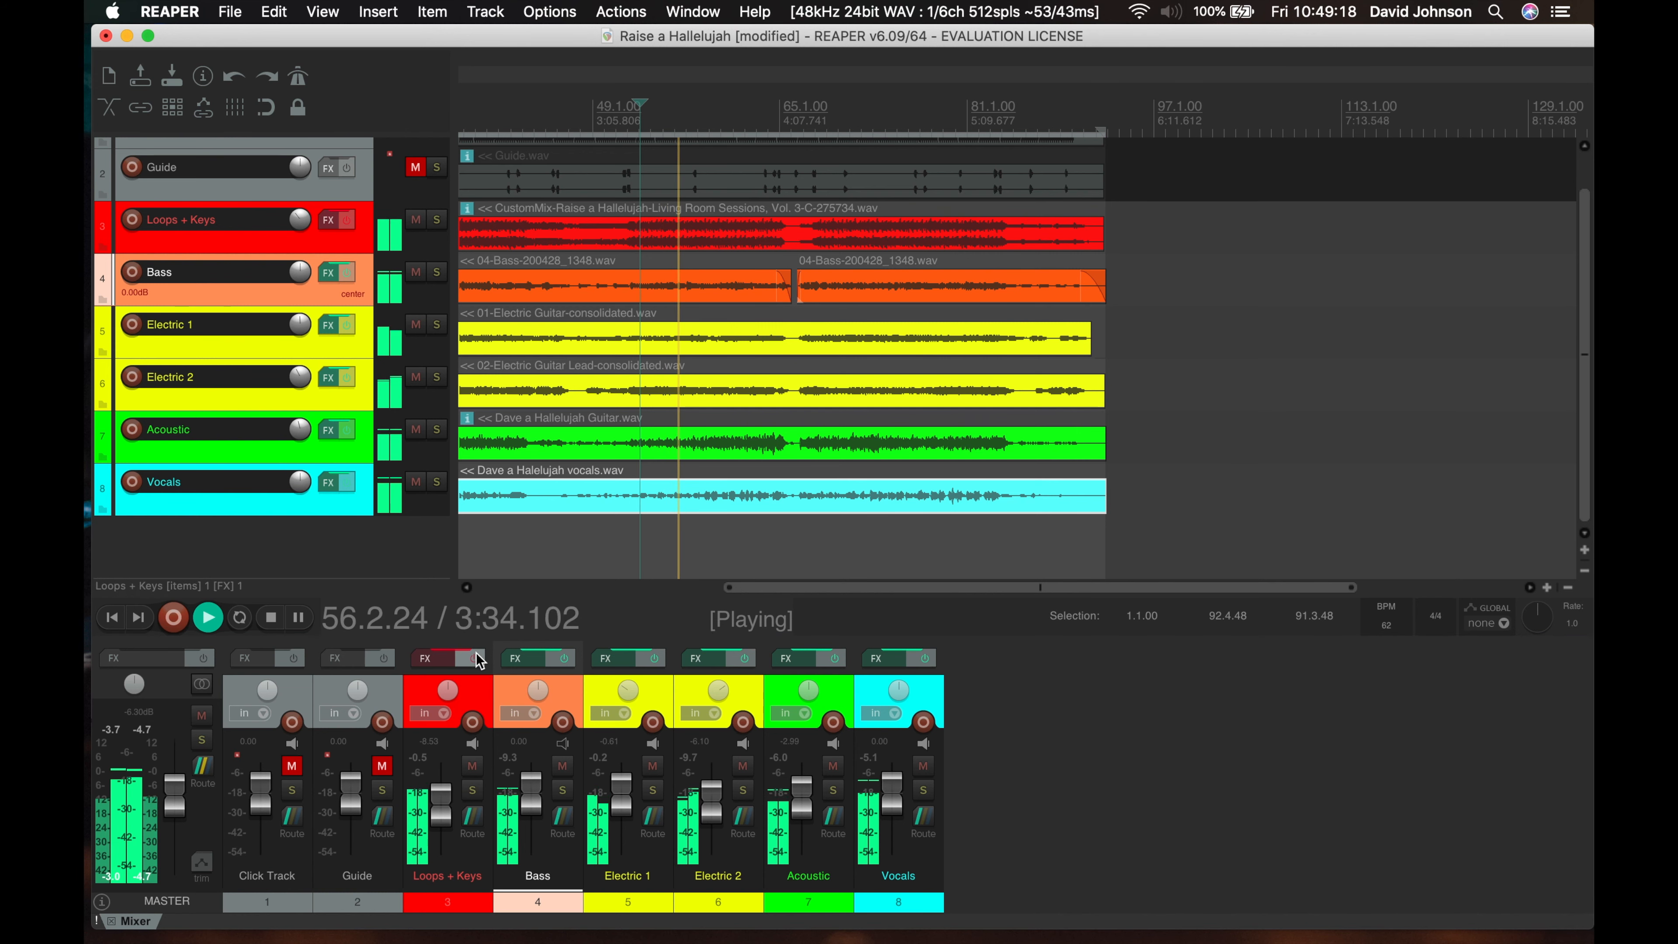
Stop playback and cut band 2 of the Loops + Keys EQ by about 2.9 dB at 132 Hz, with a bandwidth of about 1.26 octaves
left_click(436, 667)
key("space")
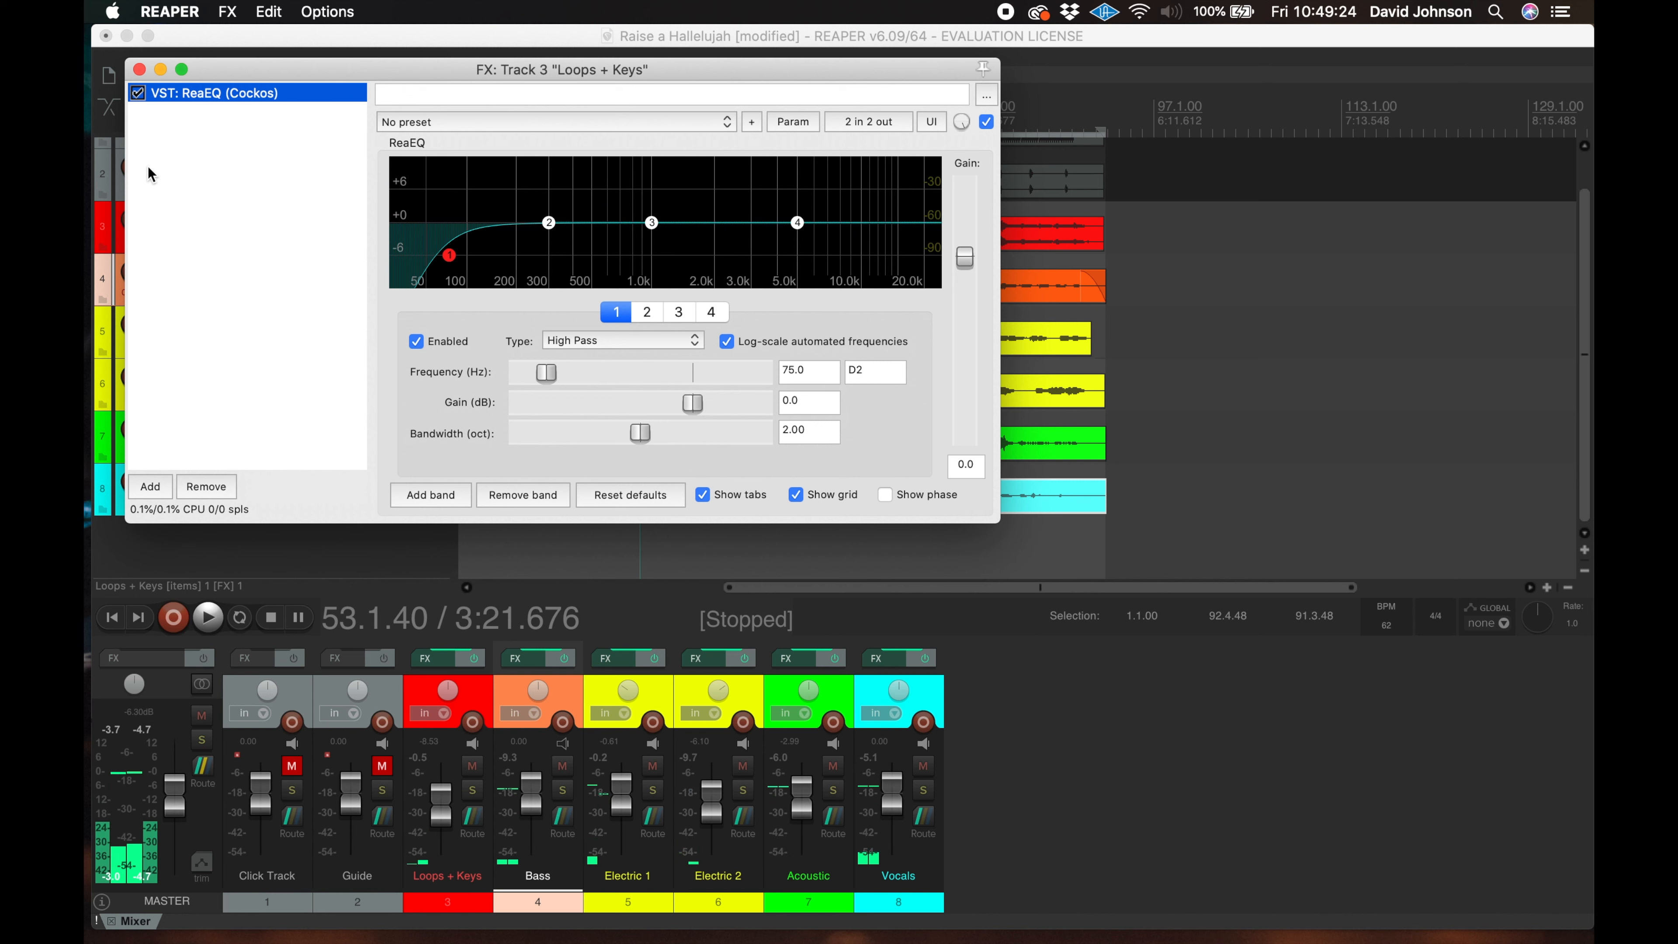
left_click_drag(549, 223, 486, 239)
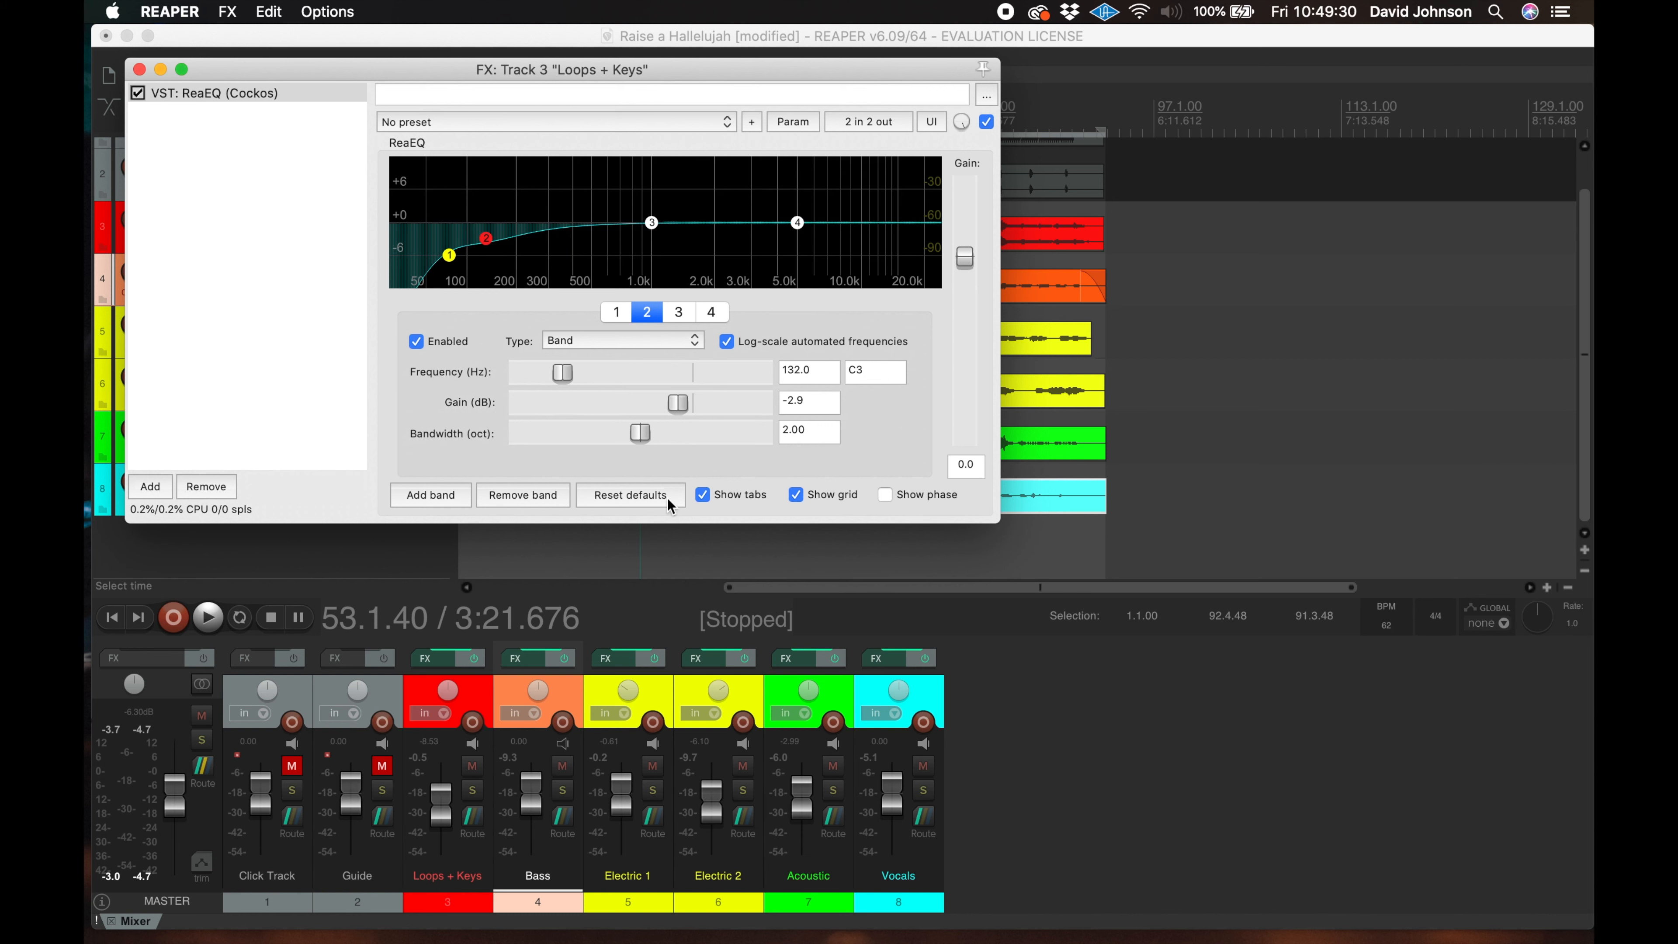
left_click_drag(634, 440, 593, 441)
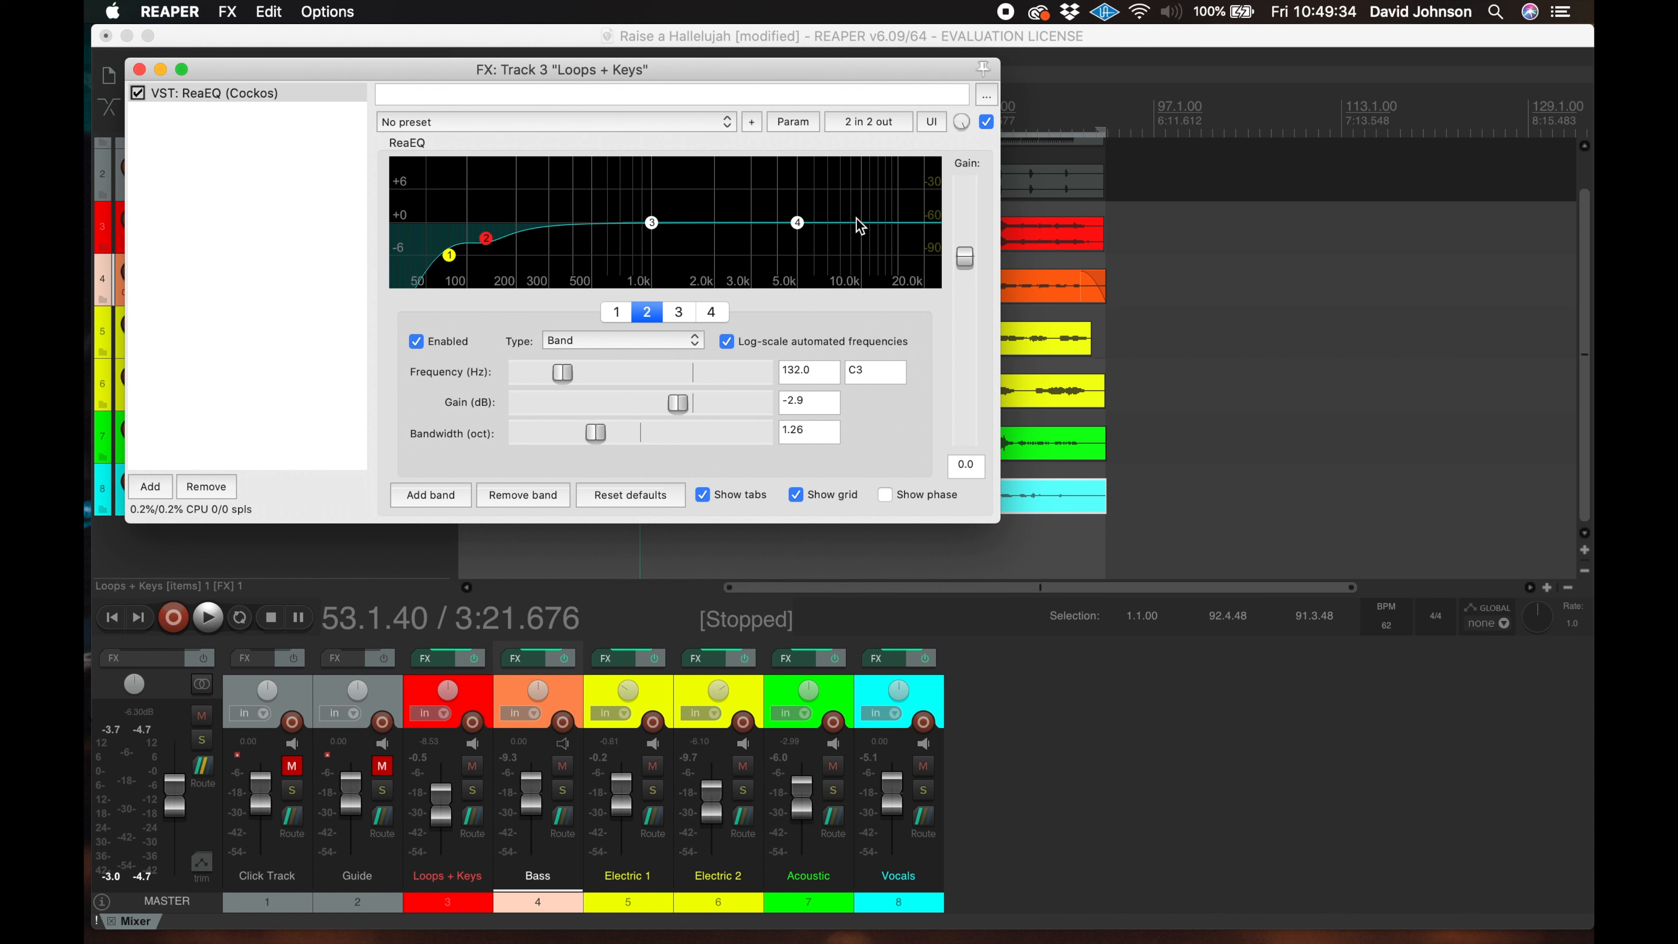
Add ReaComp to the Loops + Keys track and set its ratio to about 1.583:1 while the mix plays
left_click(151, 487)
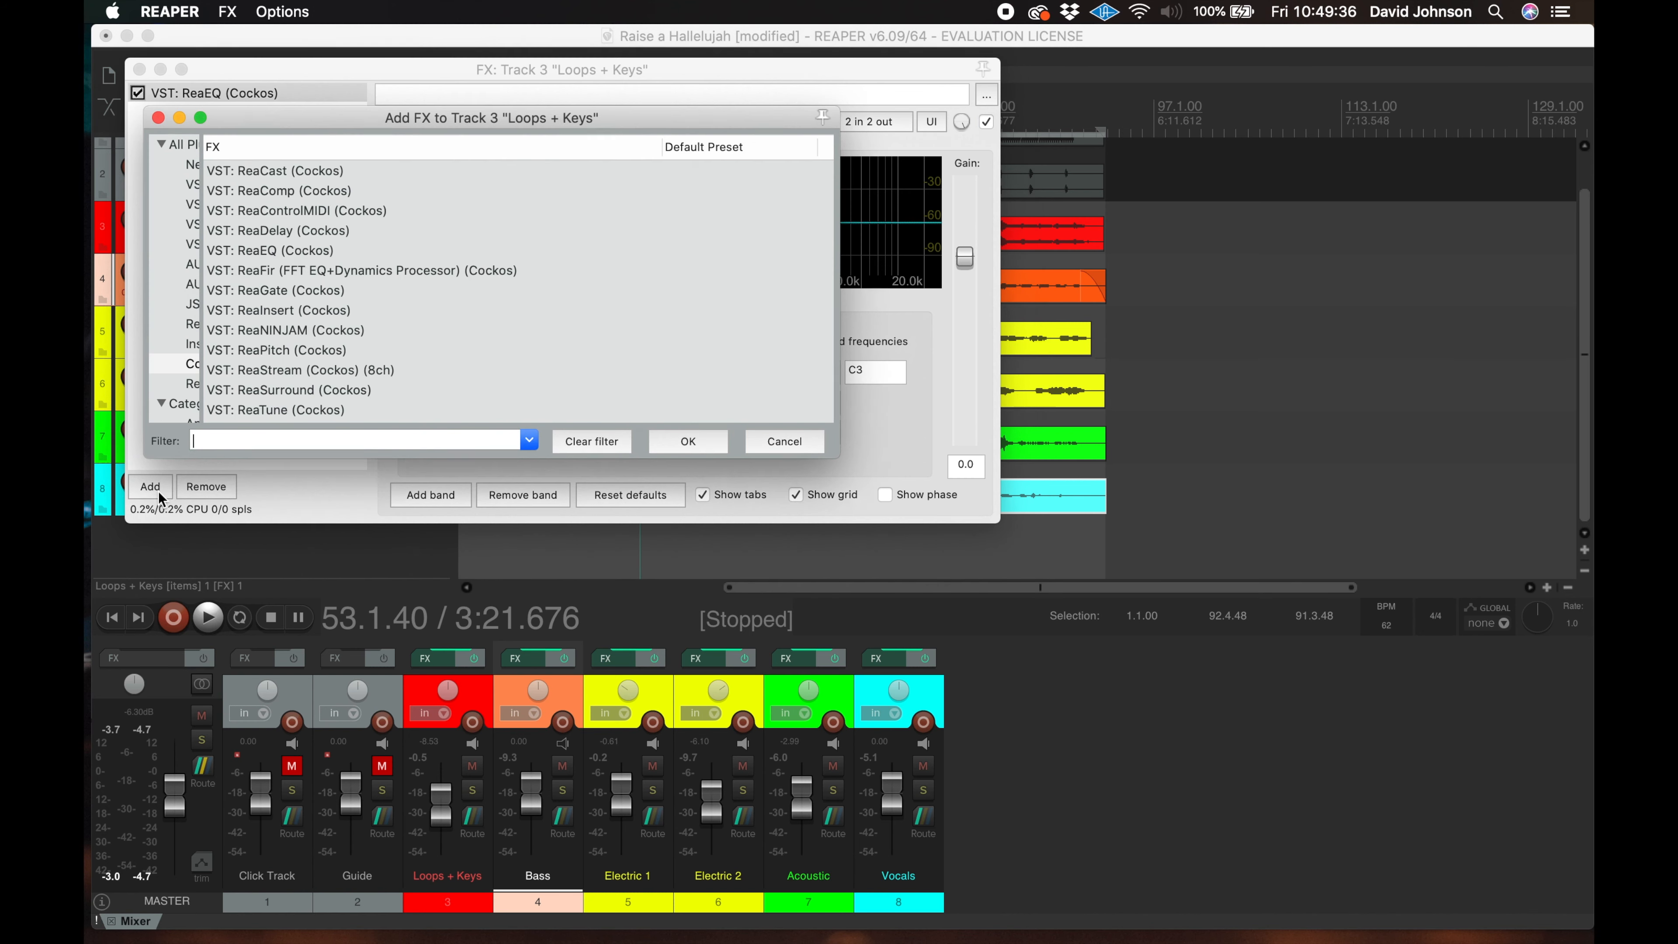
left_click(296, 191)
left_click(699, 447)
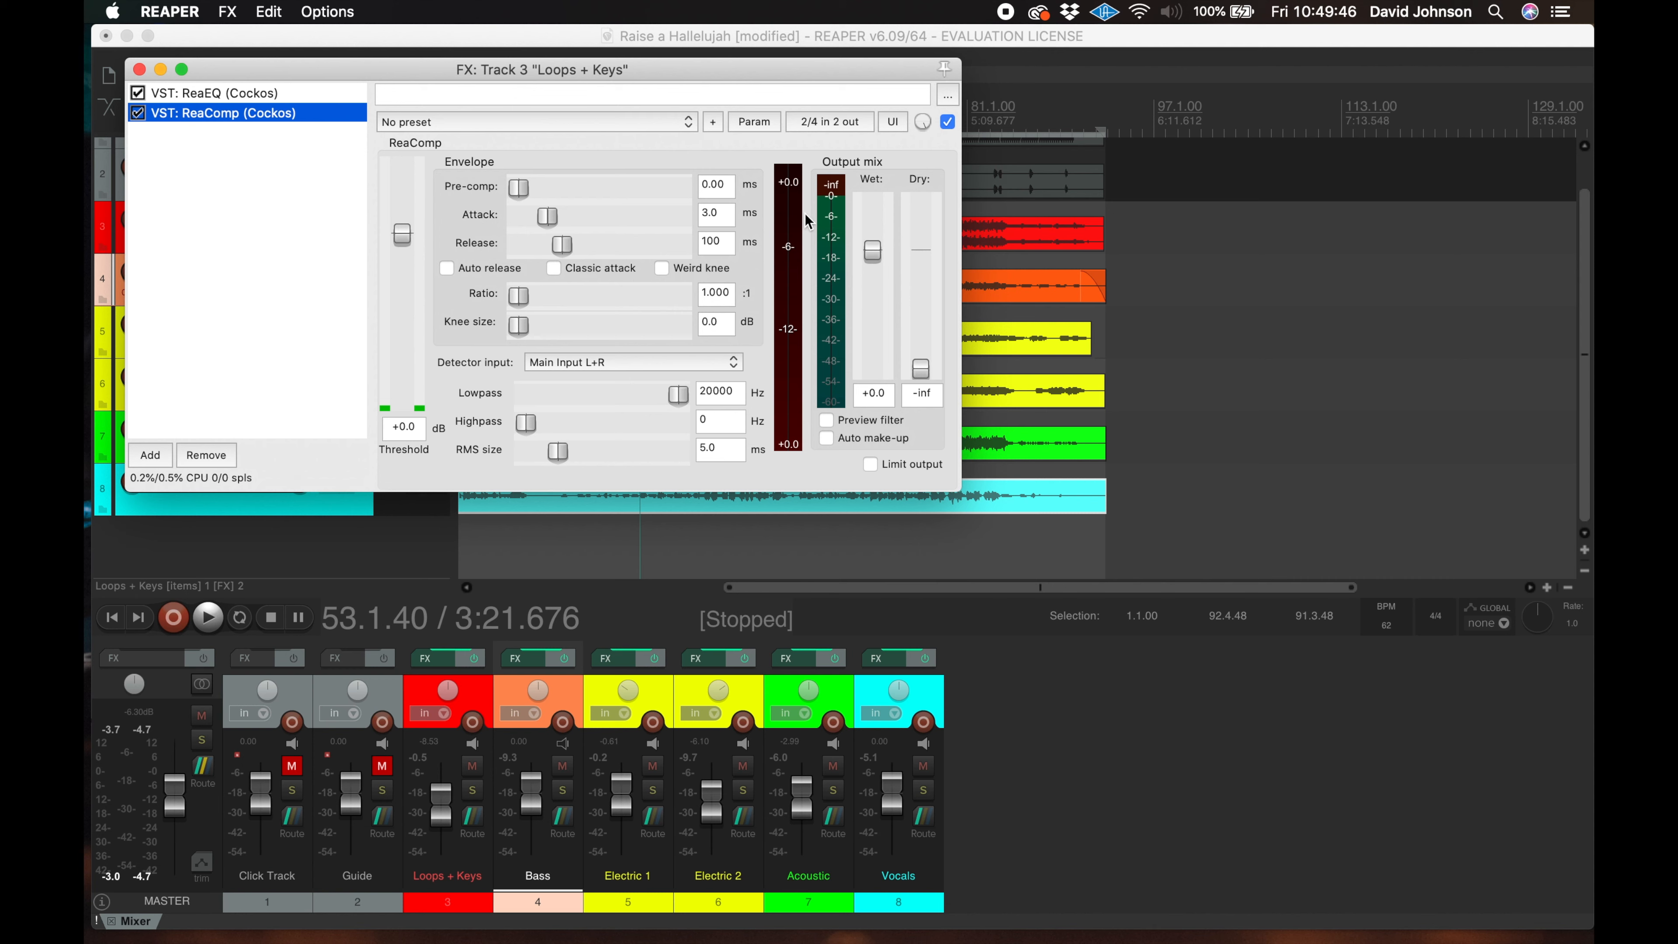
key("space")
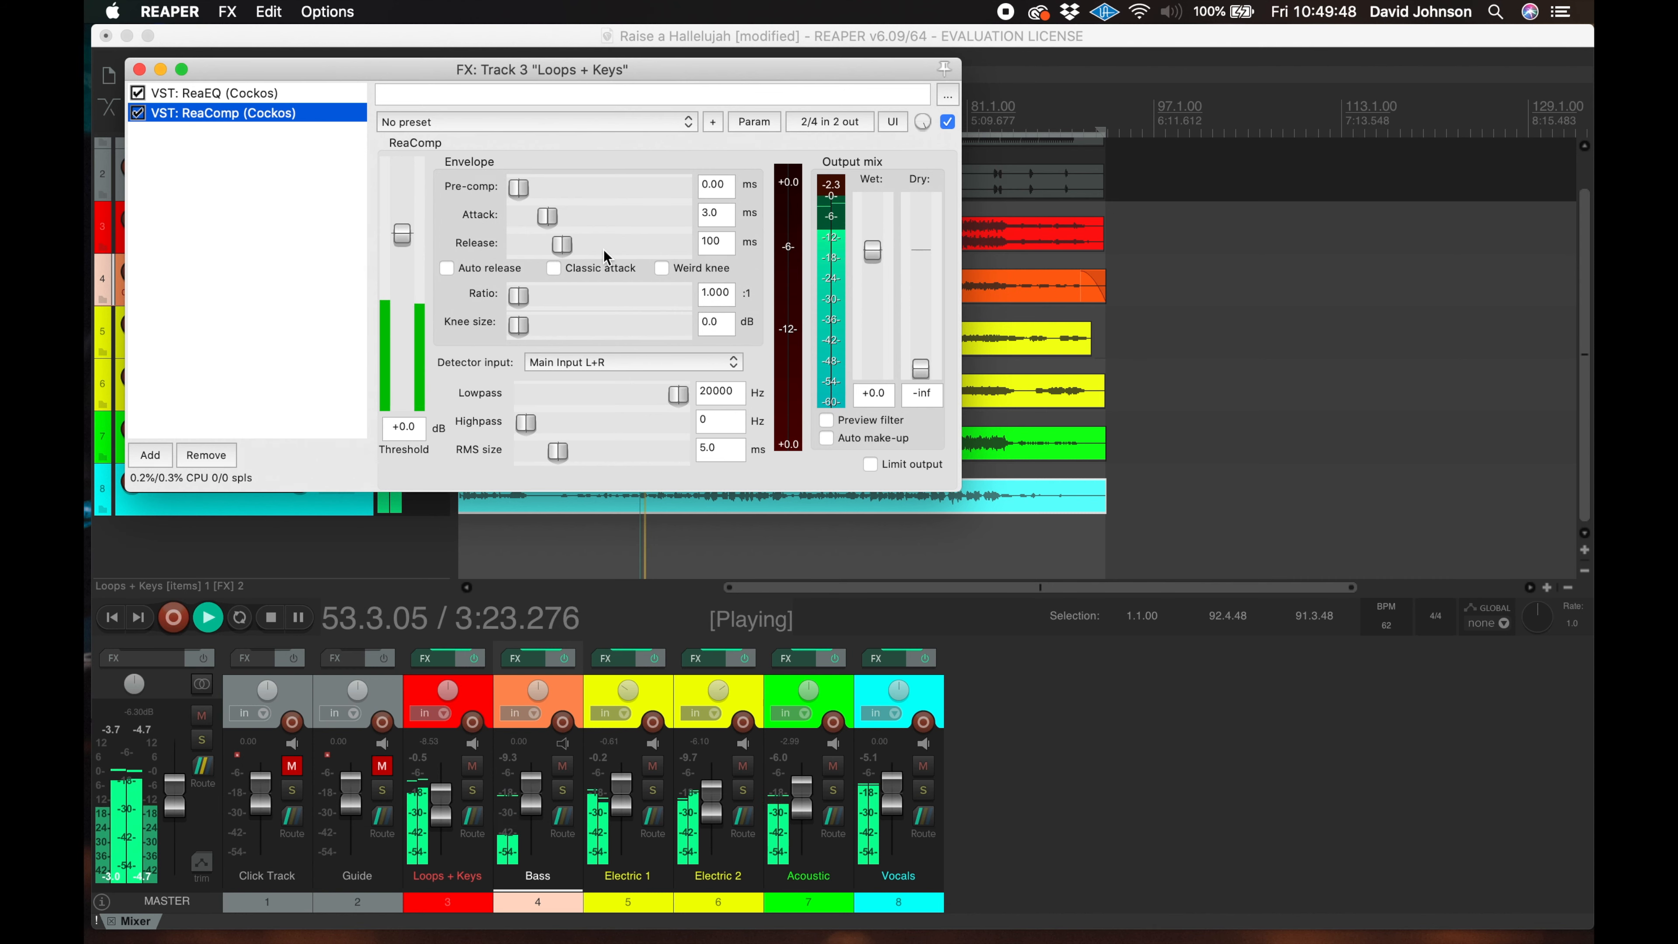
left_click(527, 296)
left_click_drag(528, 299, 561, 304)
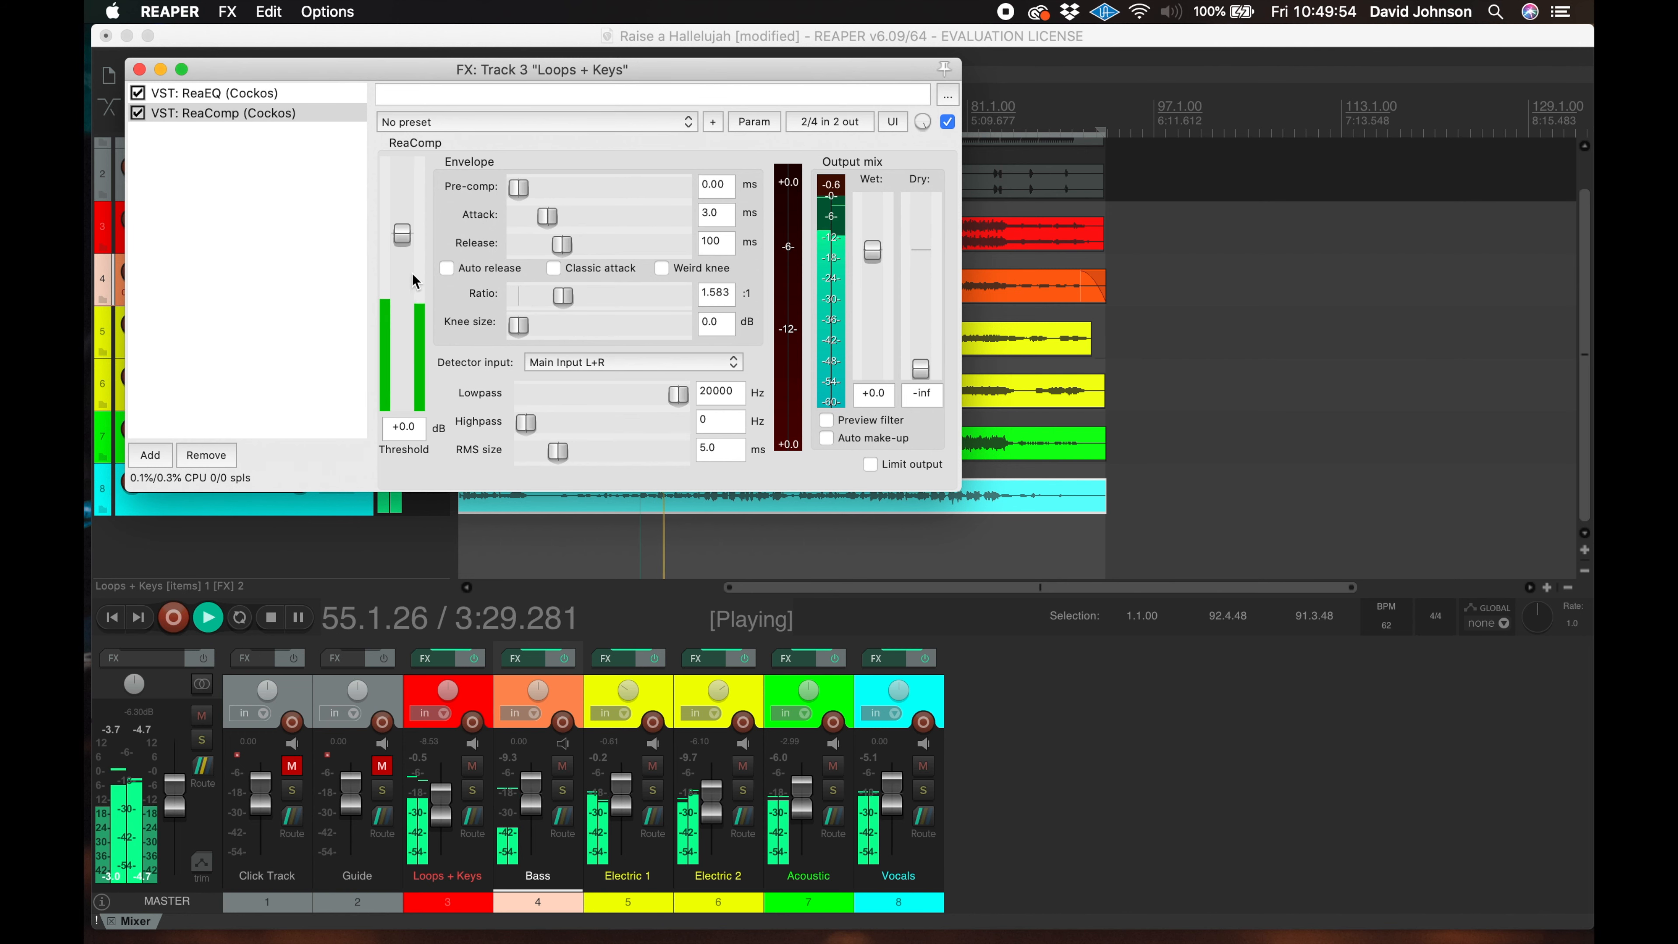
Set the Loops + Keys compressor's threshold to about -18.1 dB and its detector highpass to 18 Hz, keeping the lowpass at 20000 Hz
left_click_drag(678, 395, 535, 395)
left_click_drag(402, 233, 403, 274)
left_click_drag(546, 397, 753, 401)
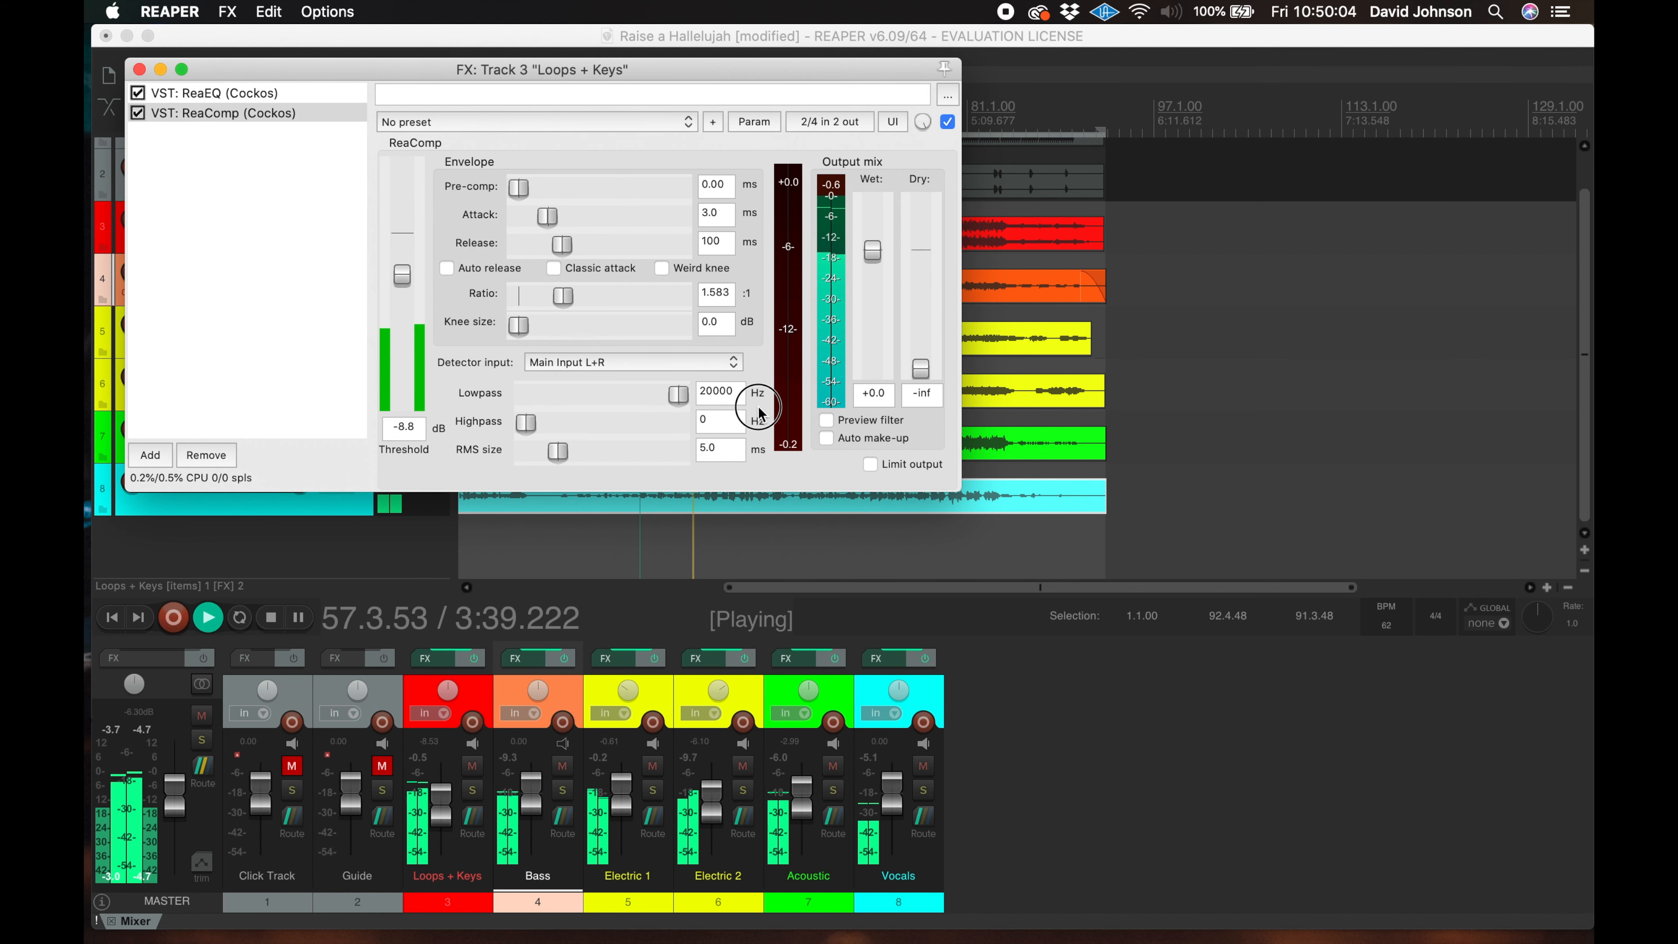
left_click_drag(409, 285, 410, 324)
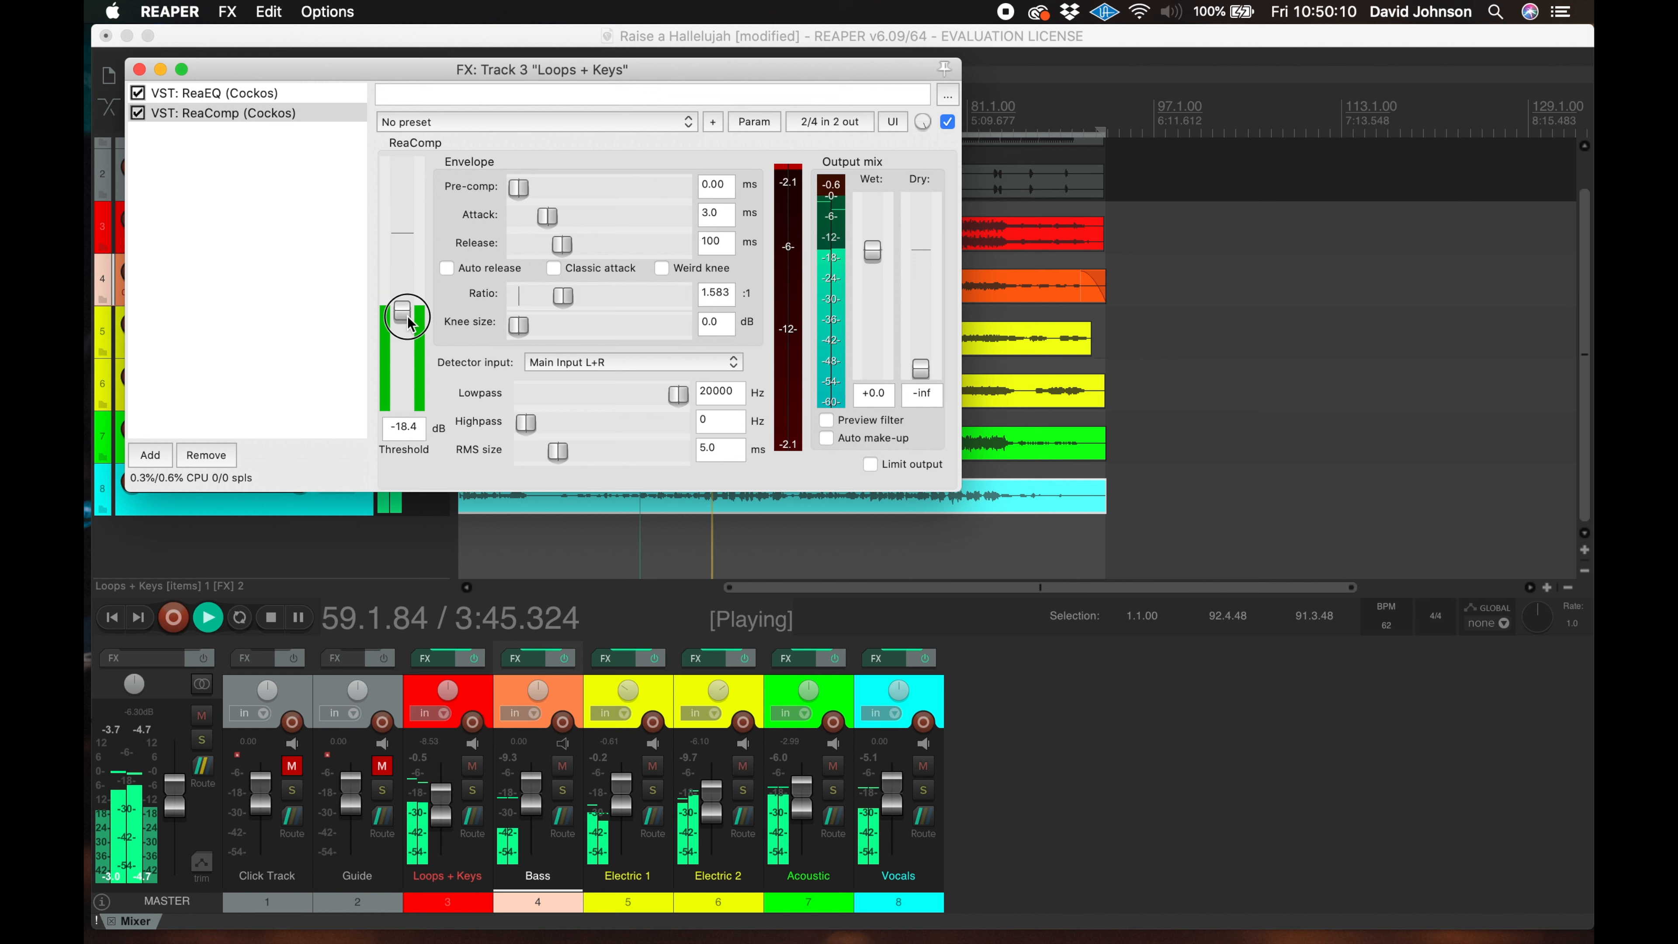
left_click_drag(525, 423, 546, 431)
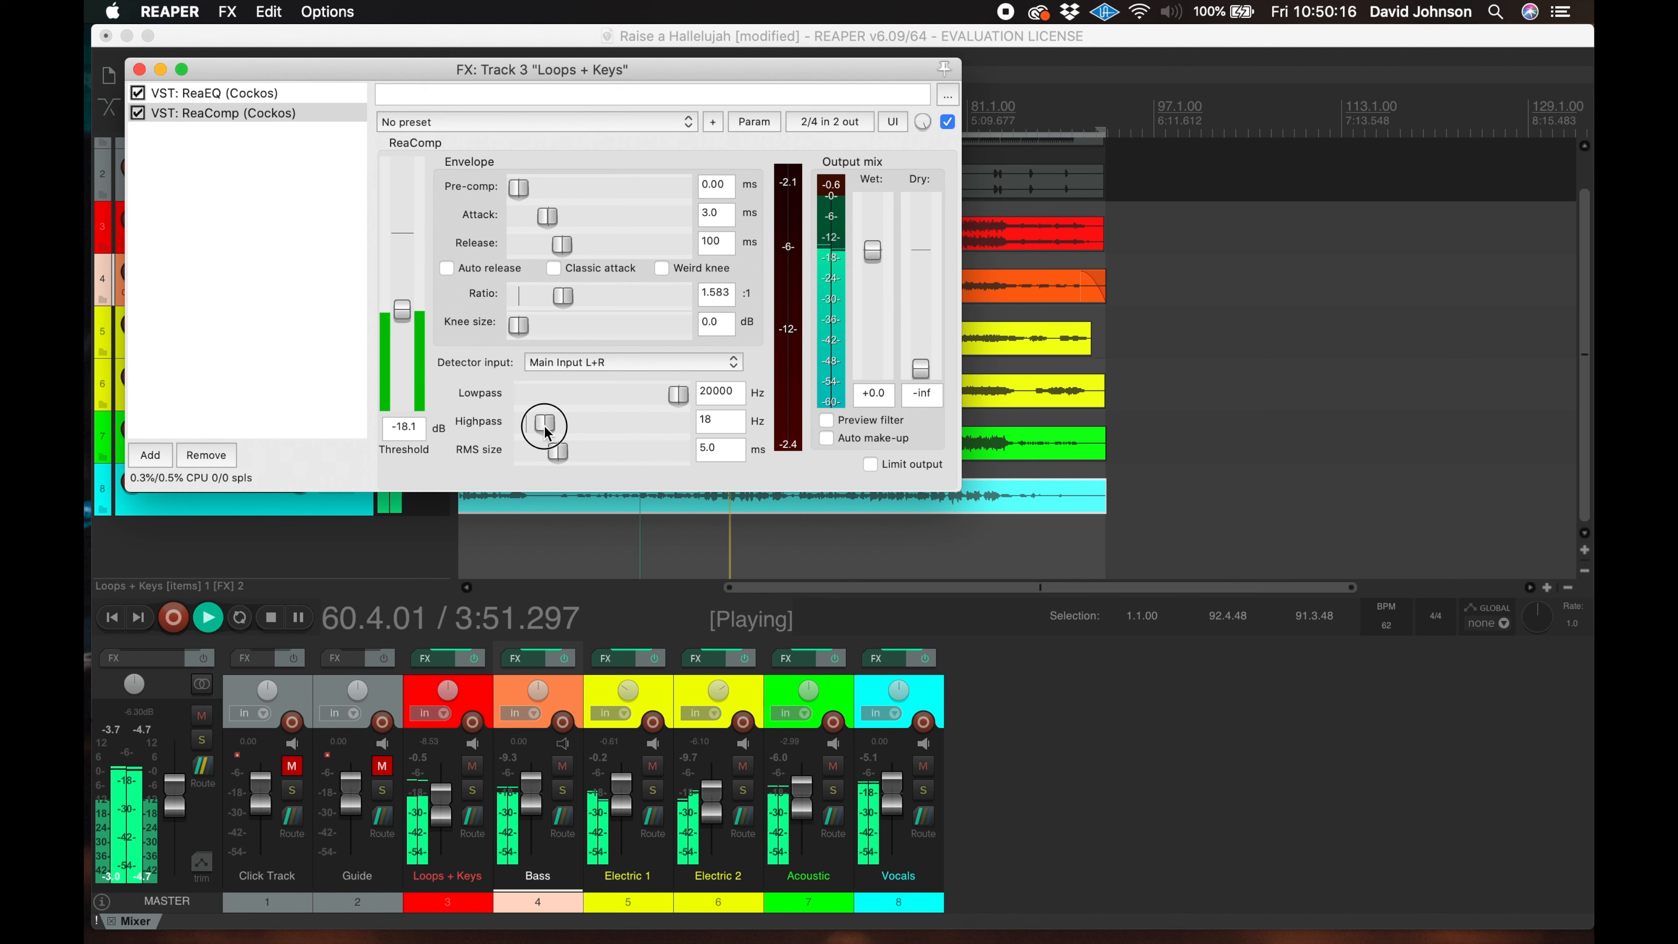
Compare Loops + Keys soloed and within the full mix, stop playback and close its effects window
left_click(473, 790)
left_click(473, 790)
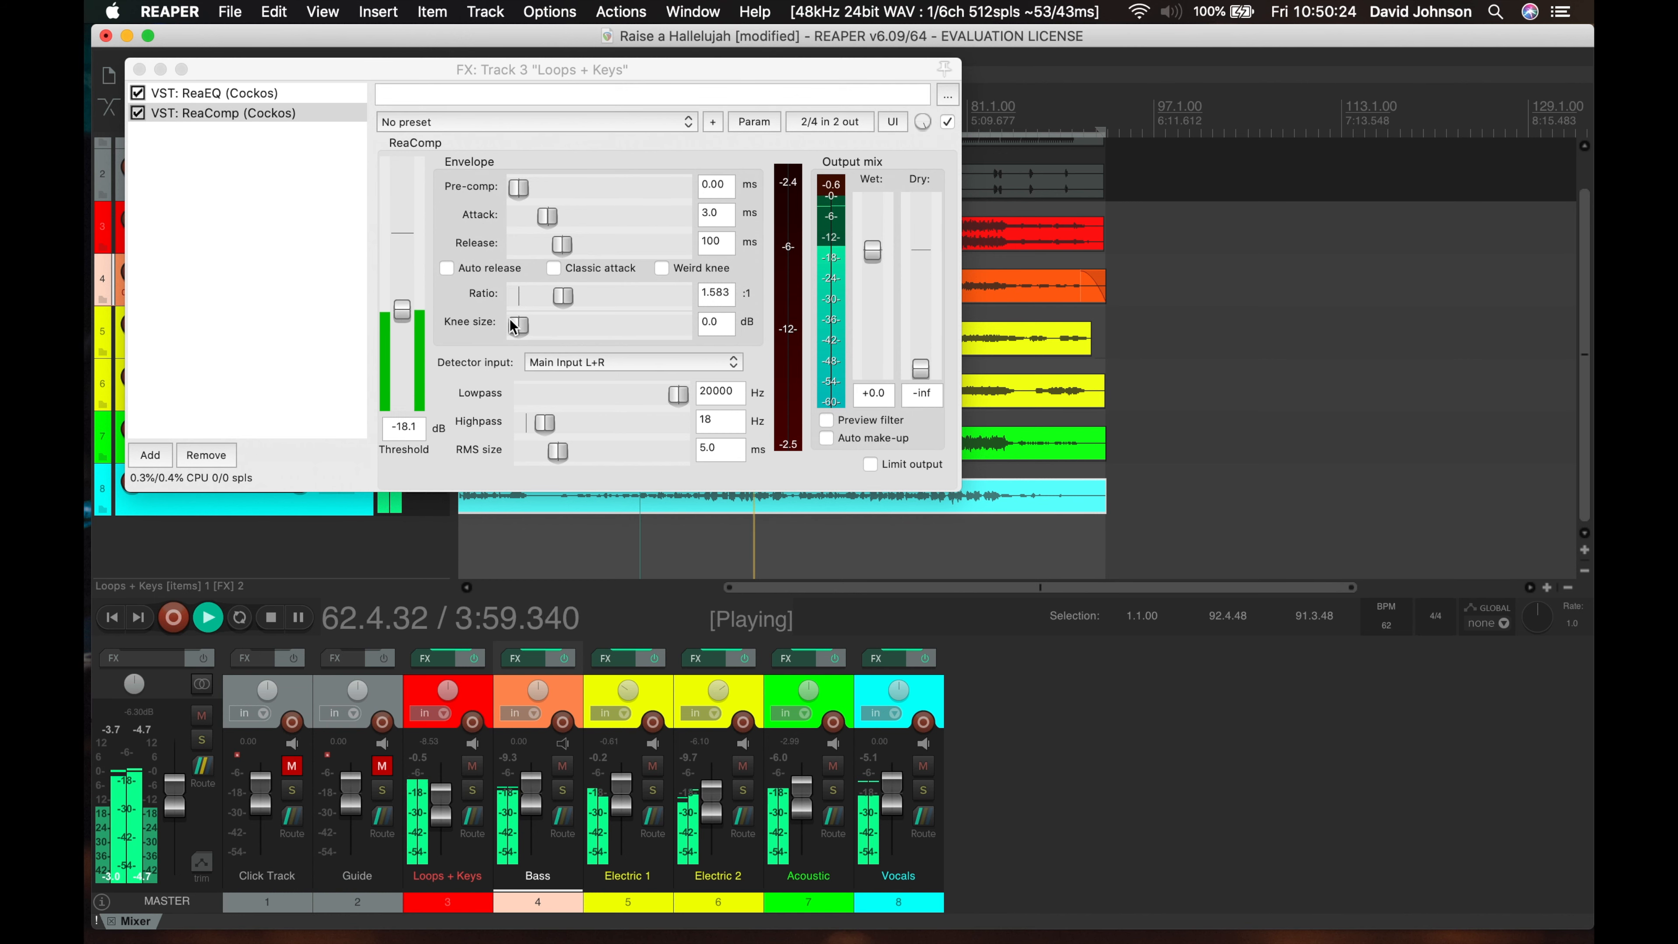
left_click(954, 287)
key("space")
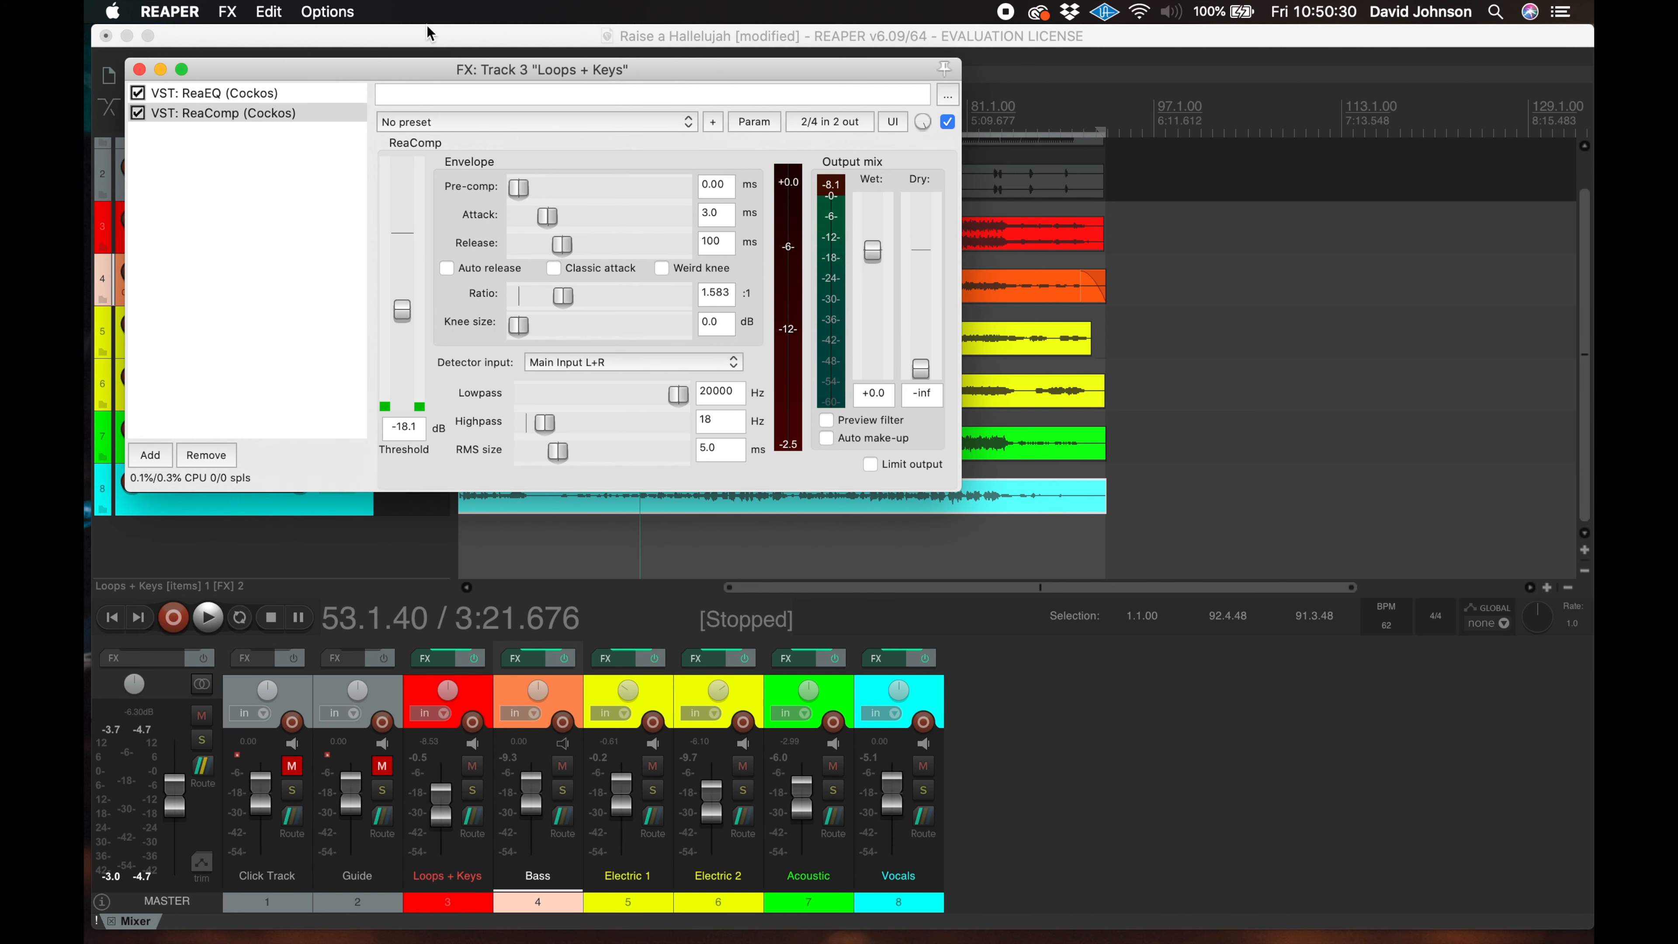
left_click(139, 70)
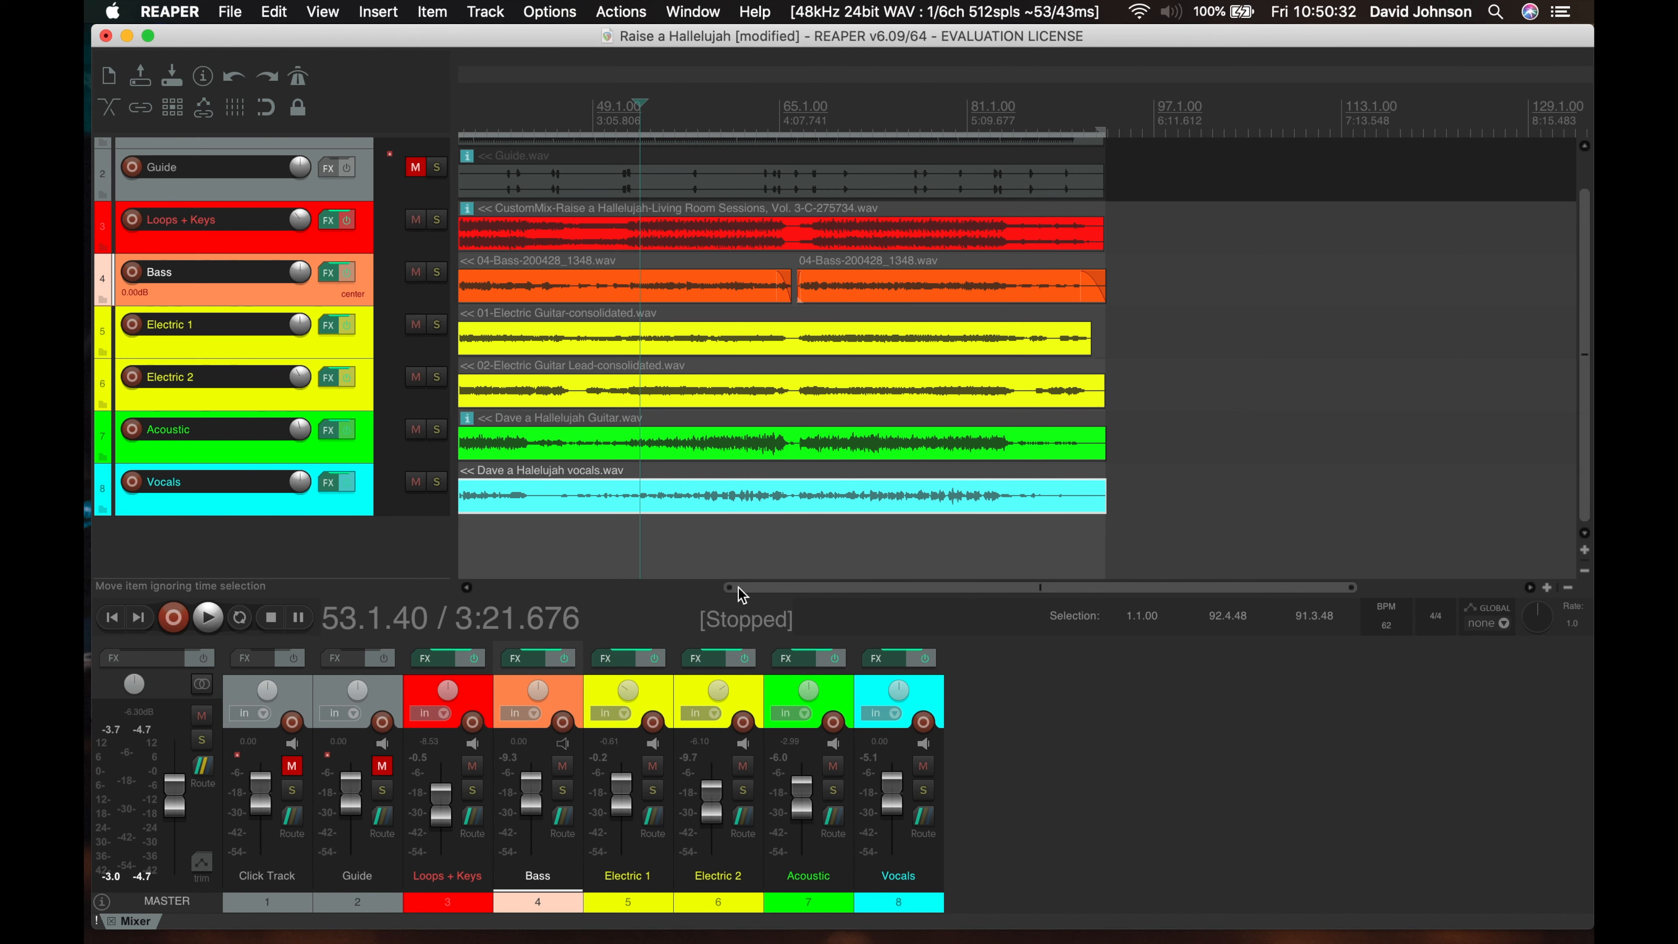
Insert two new empty tracks below the Vocals track
left_click(941, 905)
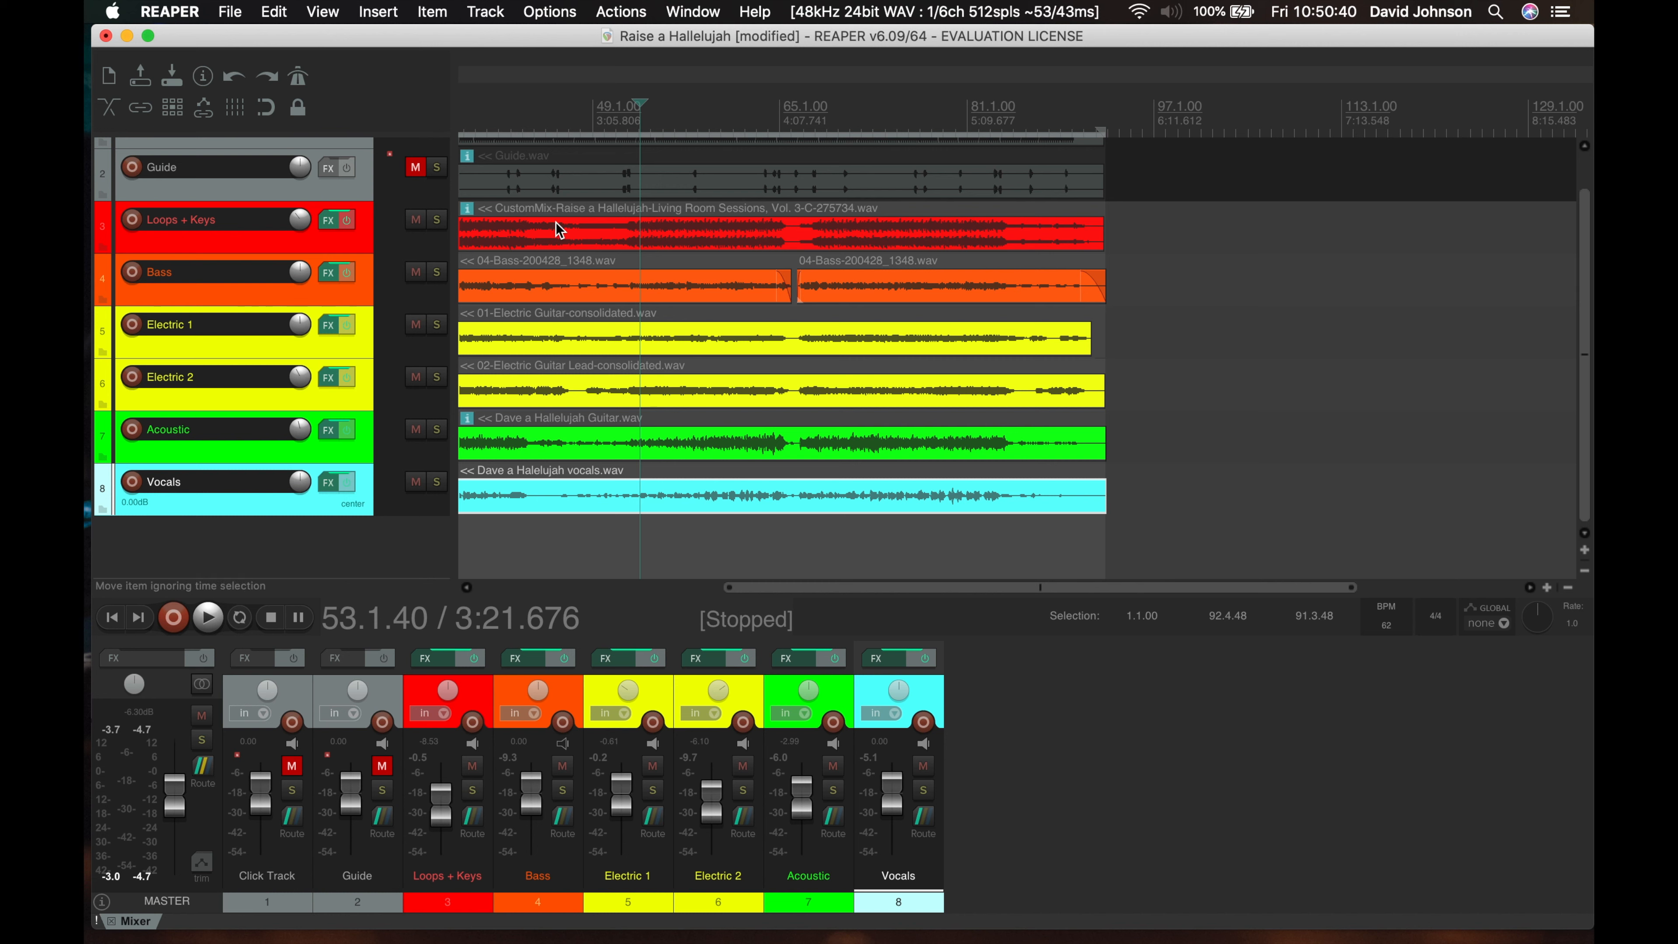
left_click(487, 9)
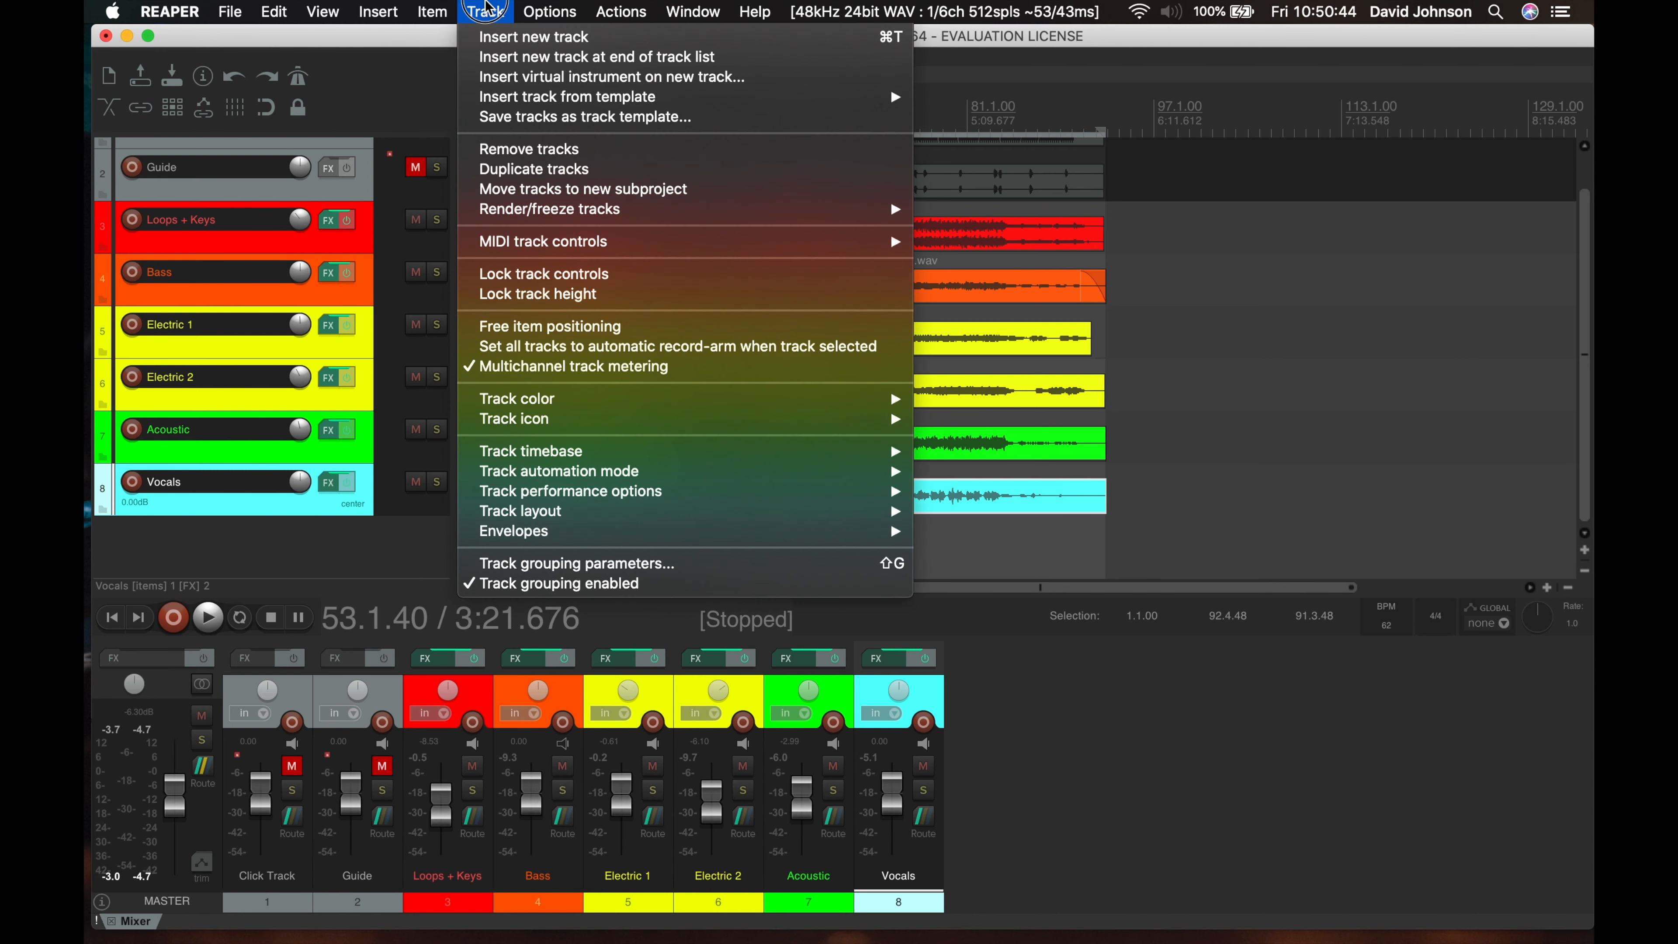
left_click(507, 38)
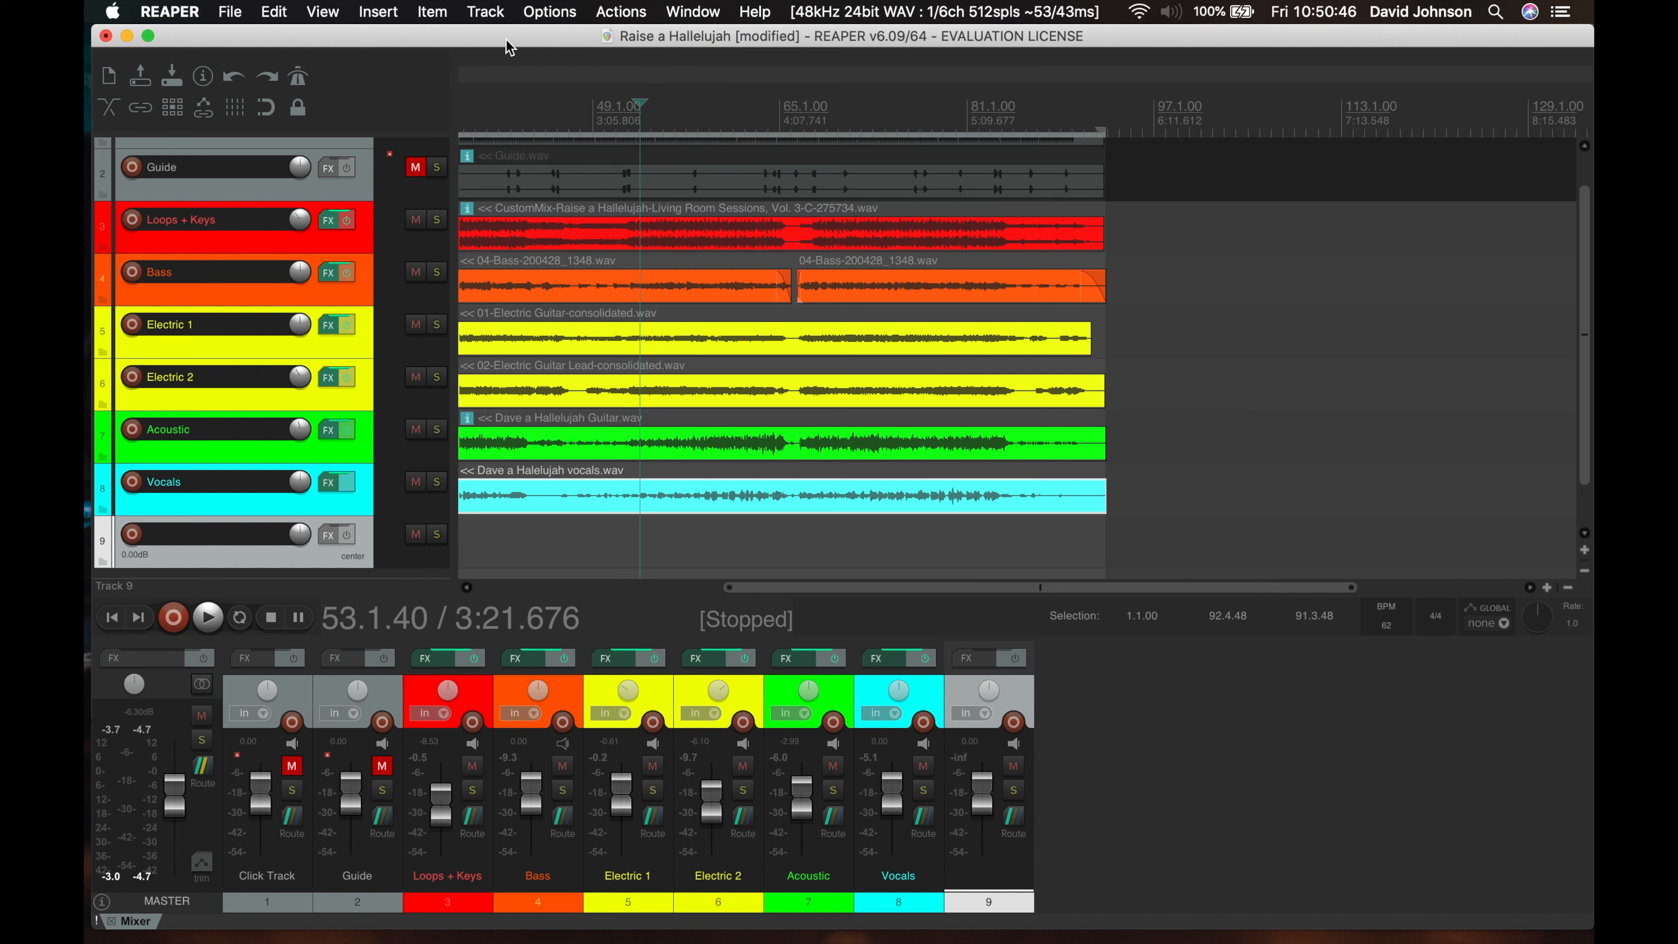
left_click(508, 9)
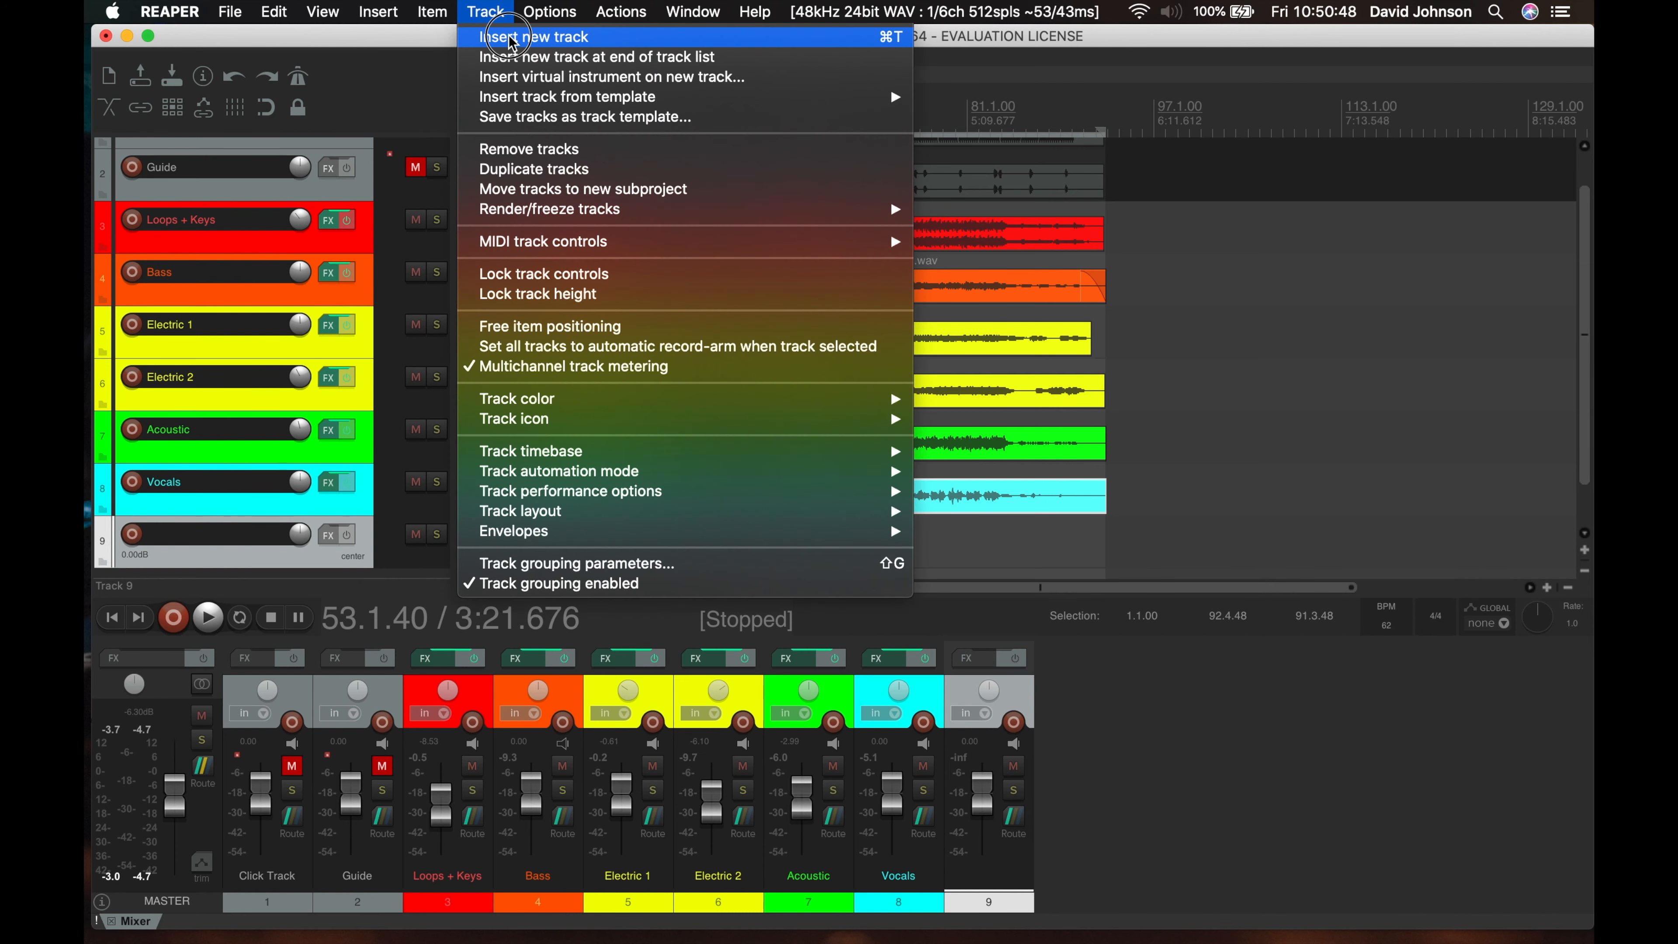
left_click(510, 40)
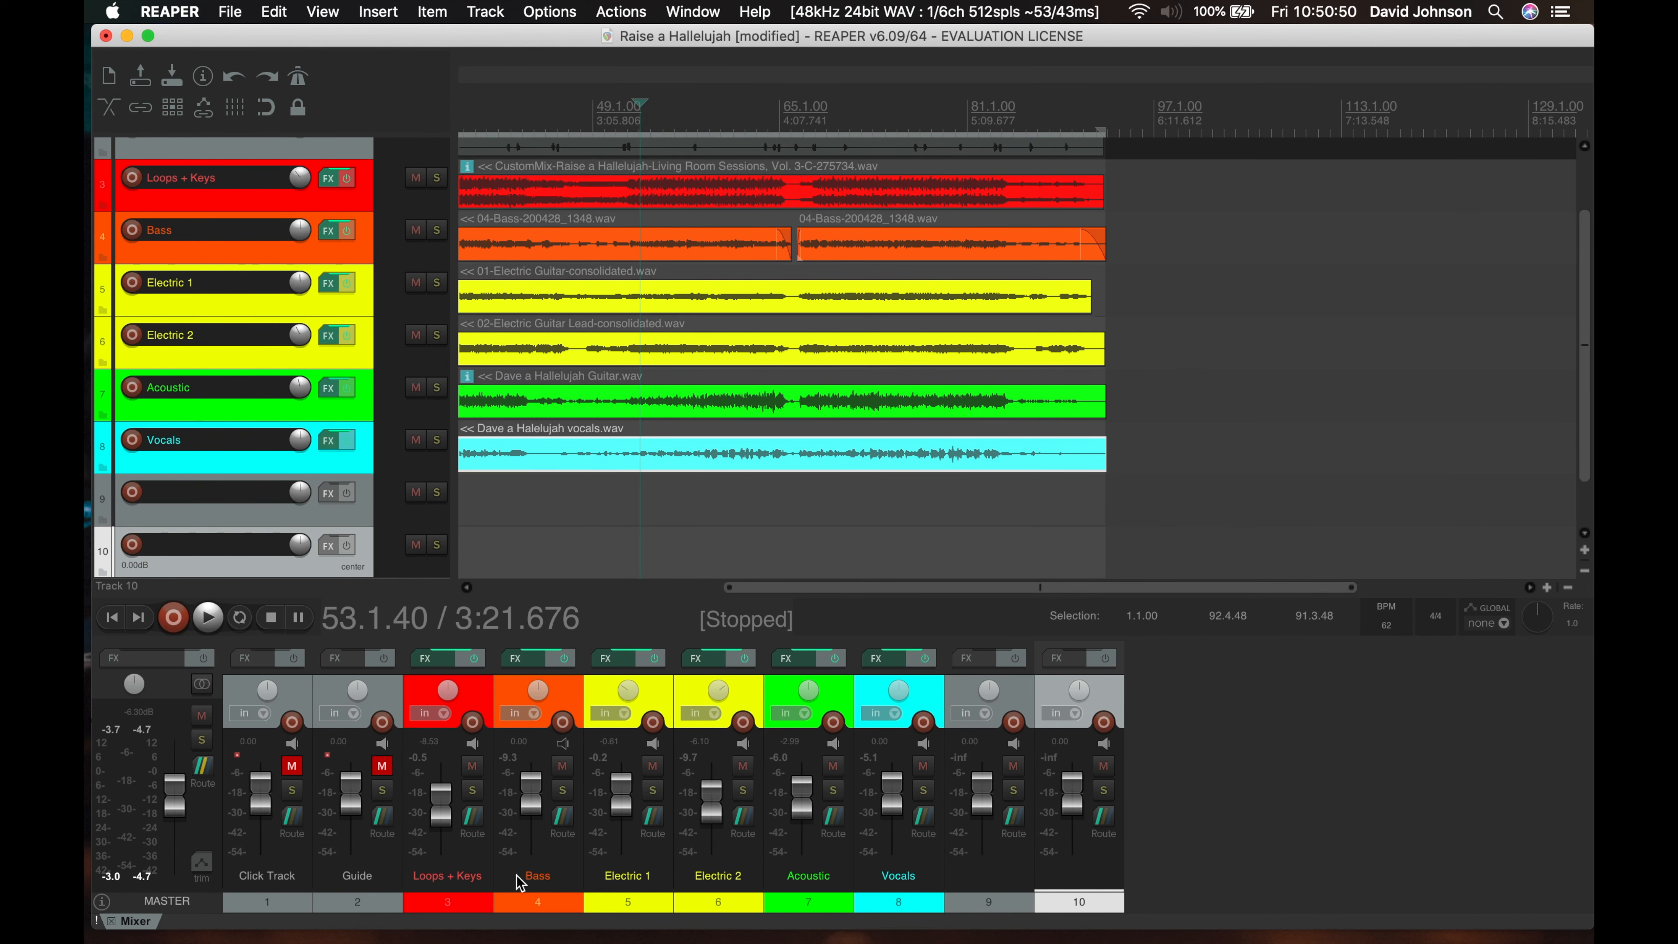
Name track 9 Reverb and track 10 Delay
left_click(200, 504)
double_click(200, 503)
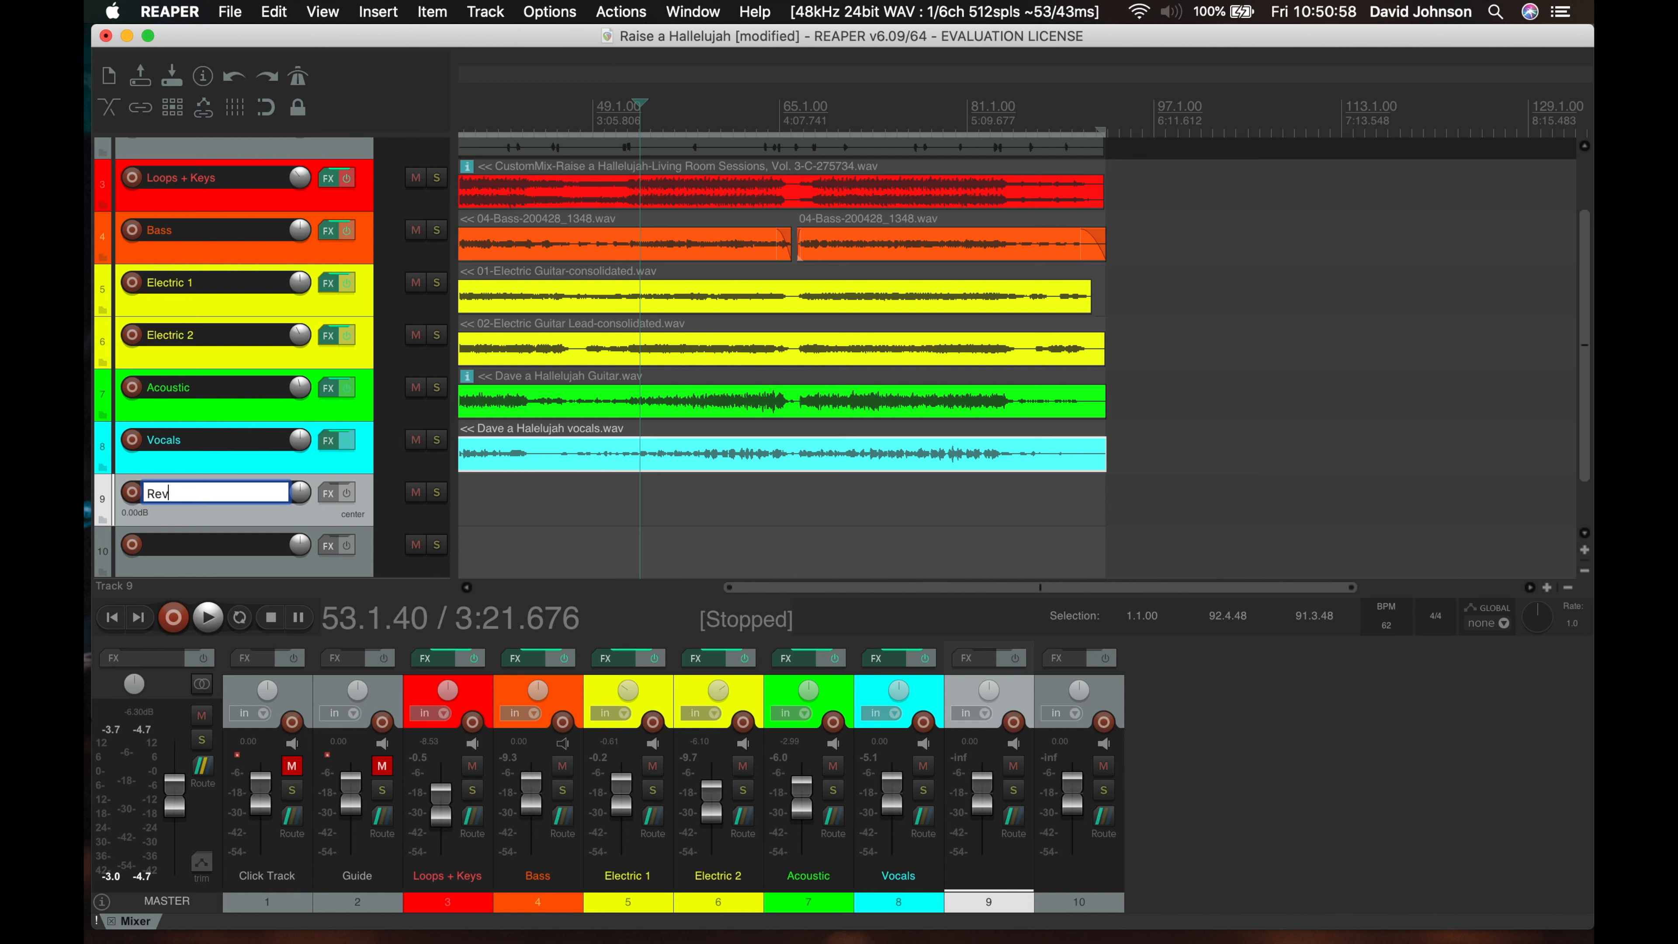
key("Return")
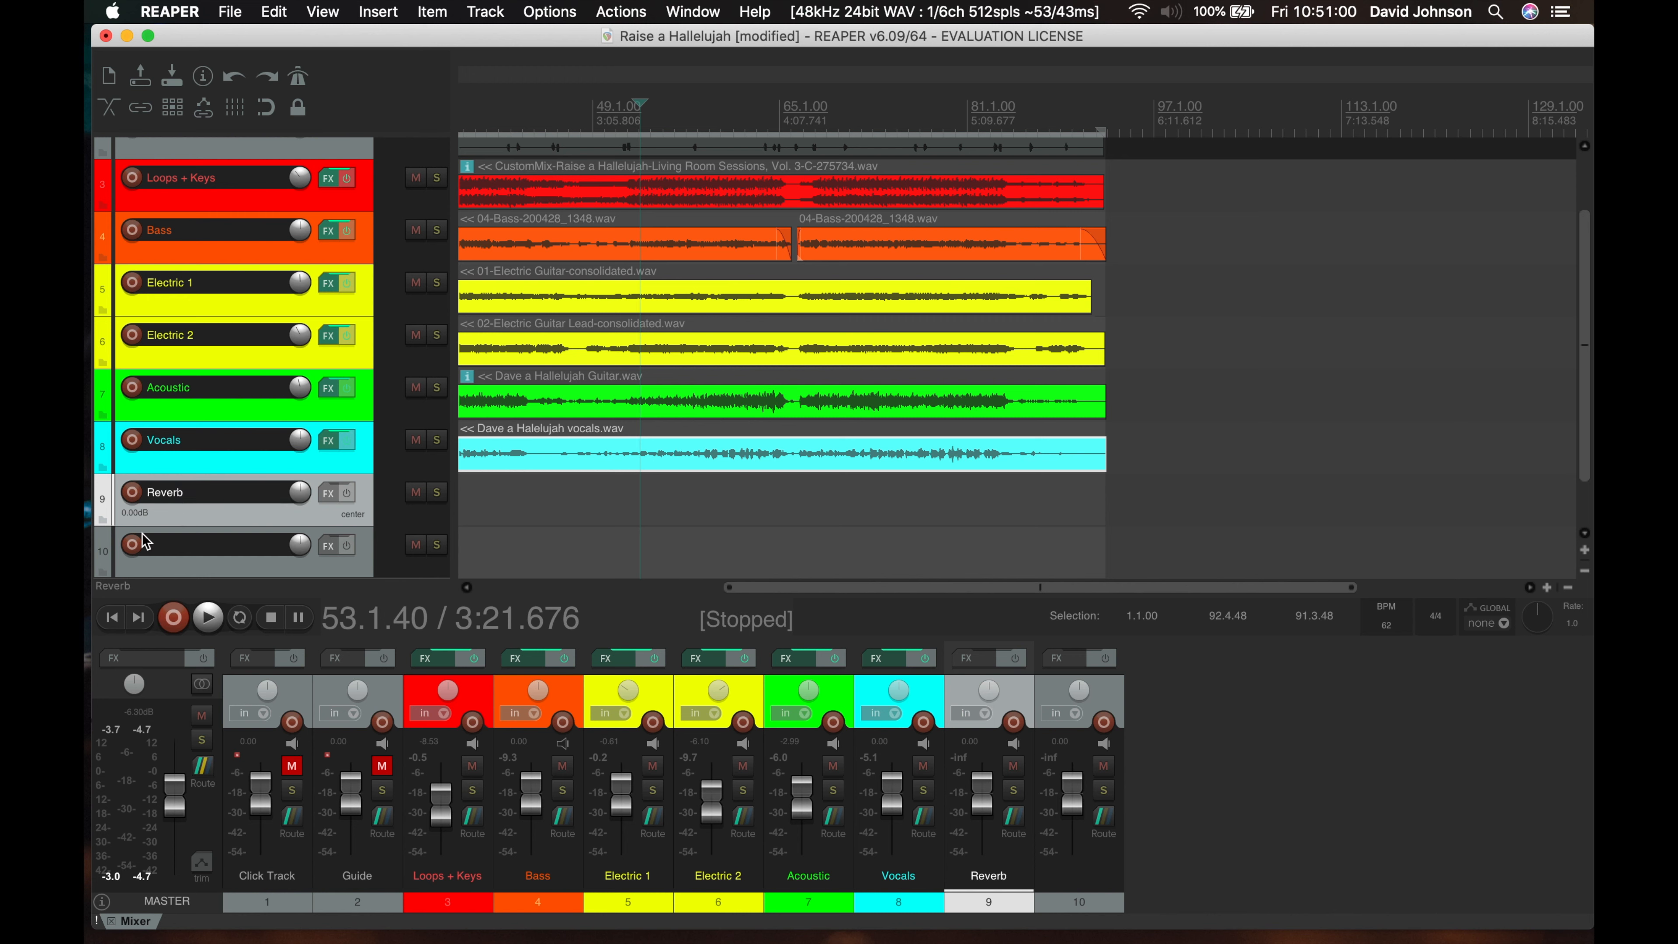
left_click(182, 550)
double_click(185, 553)
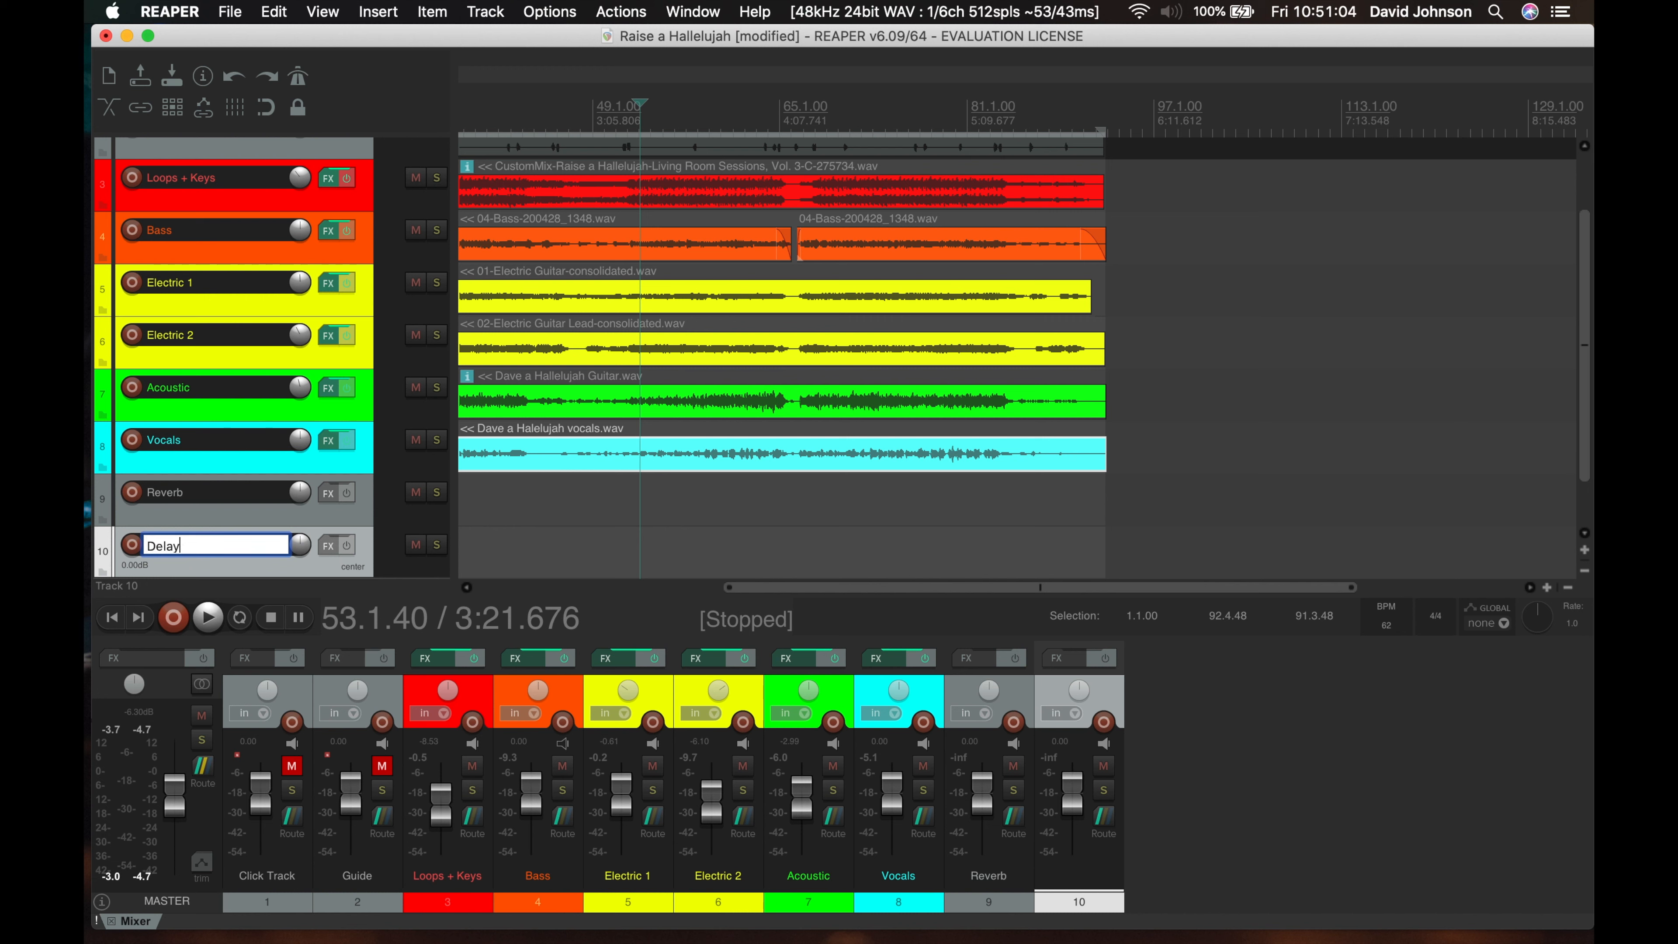
key("Return")
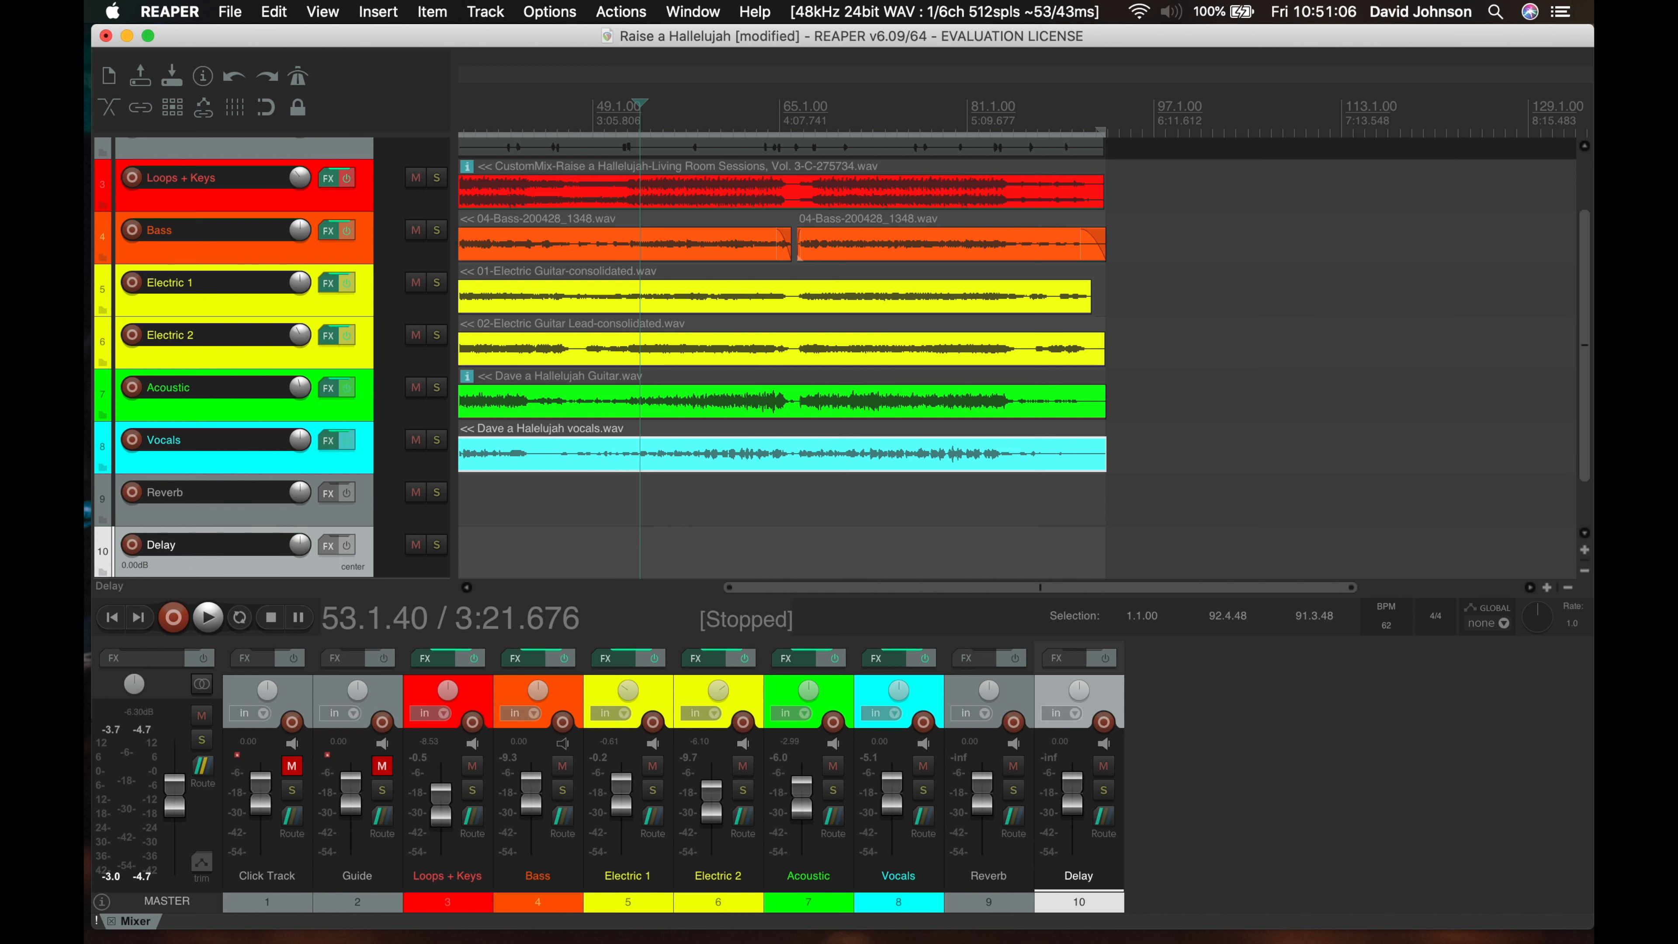
Add ReaVerb to the Reverb track and close its effects window
left_click(967, 659)
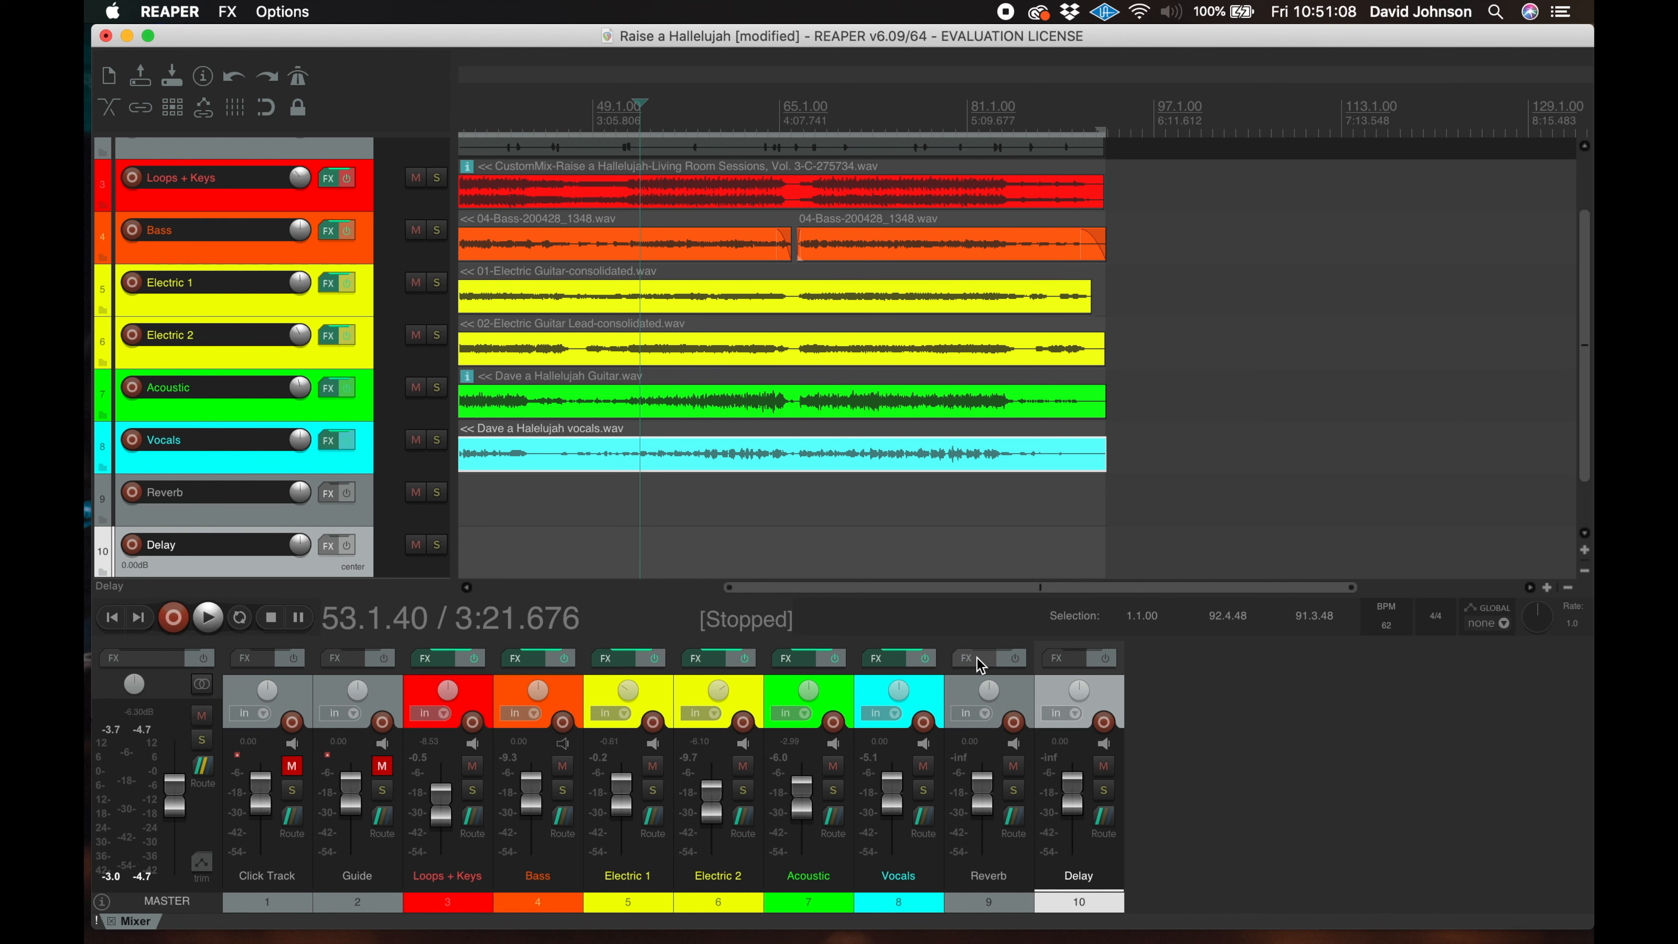
scroll(323, 242, "down", 3)
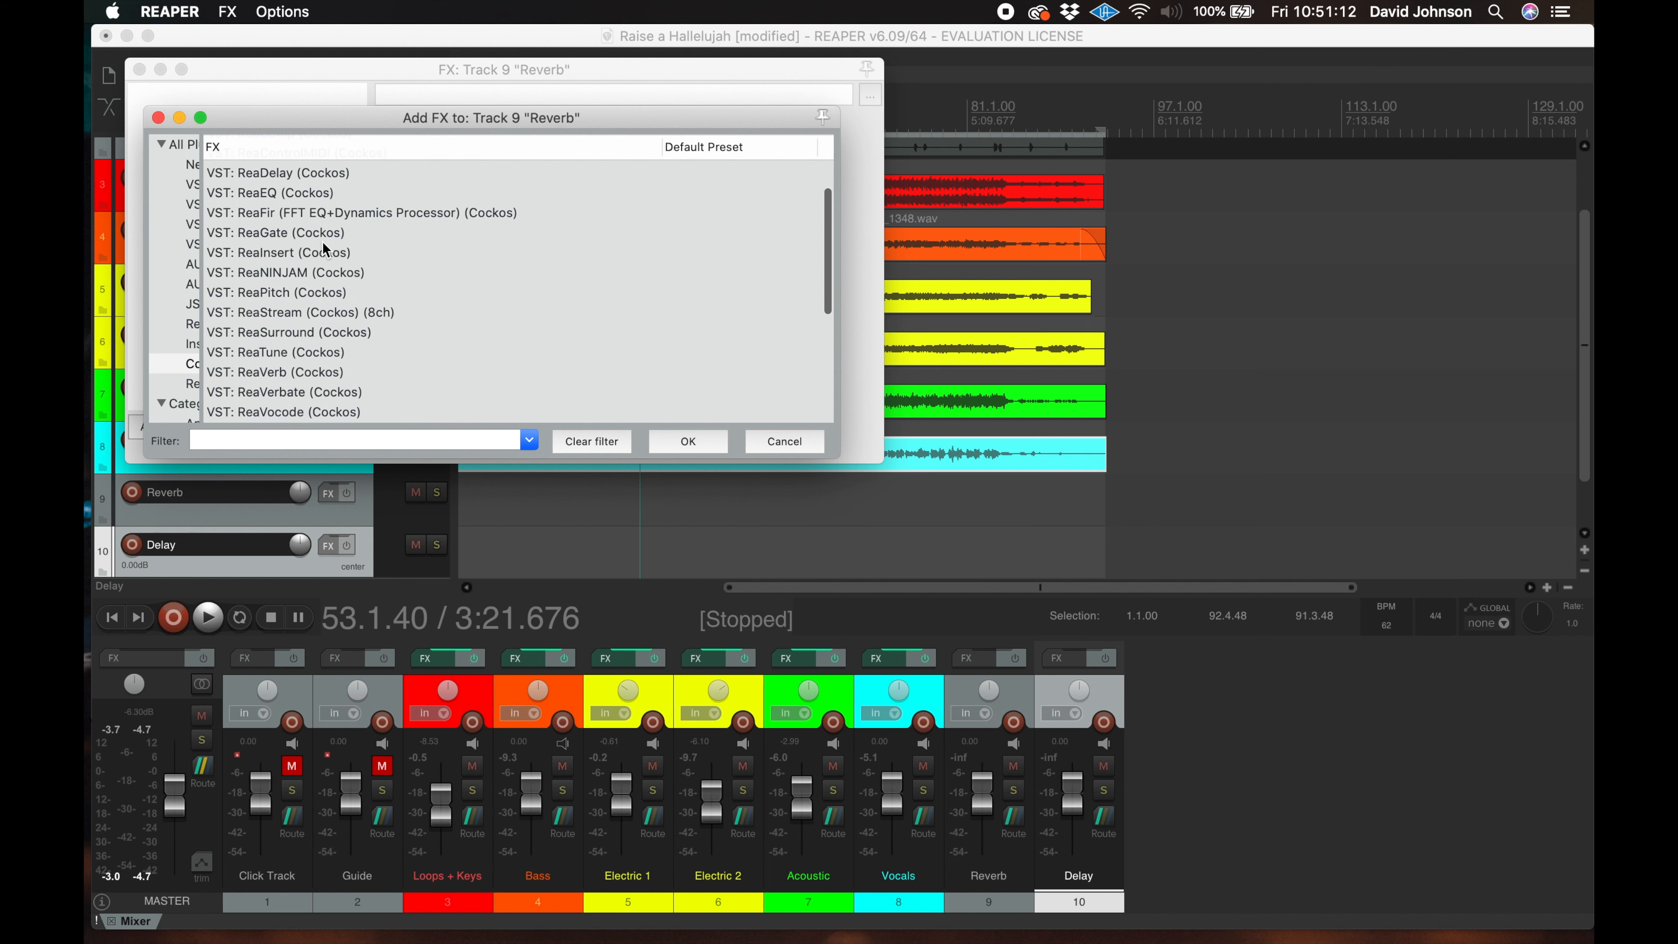
left_click(270, 373)
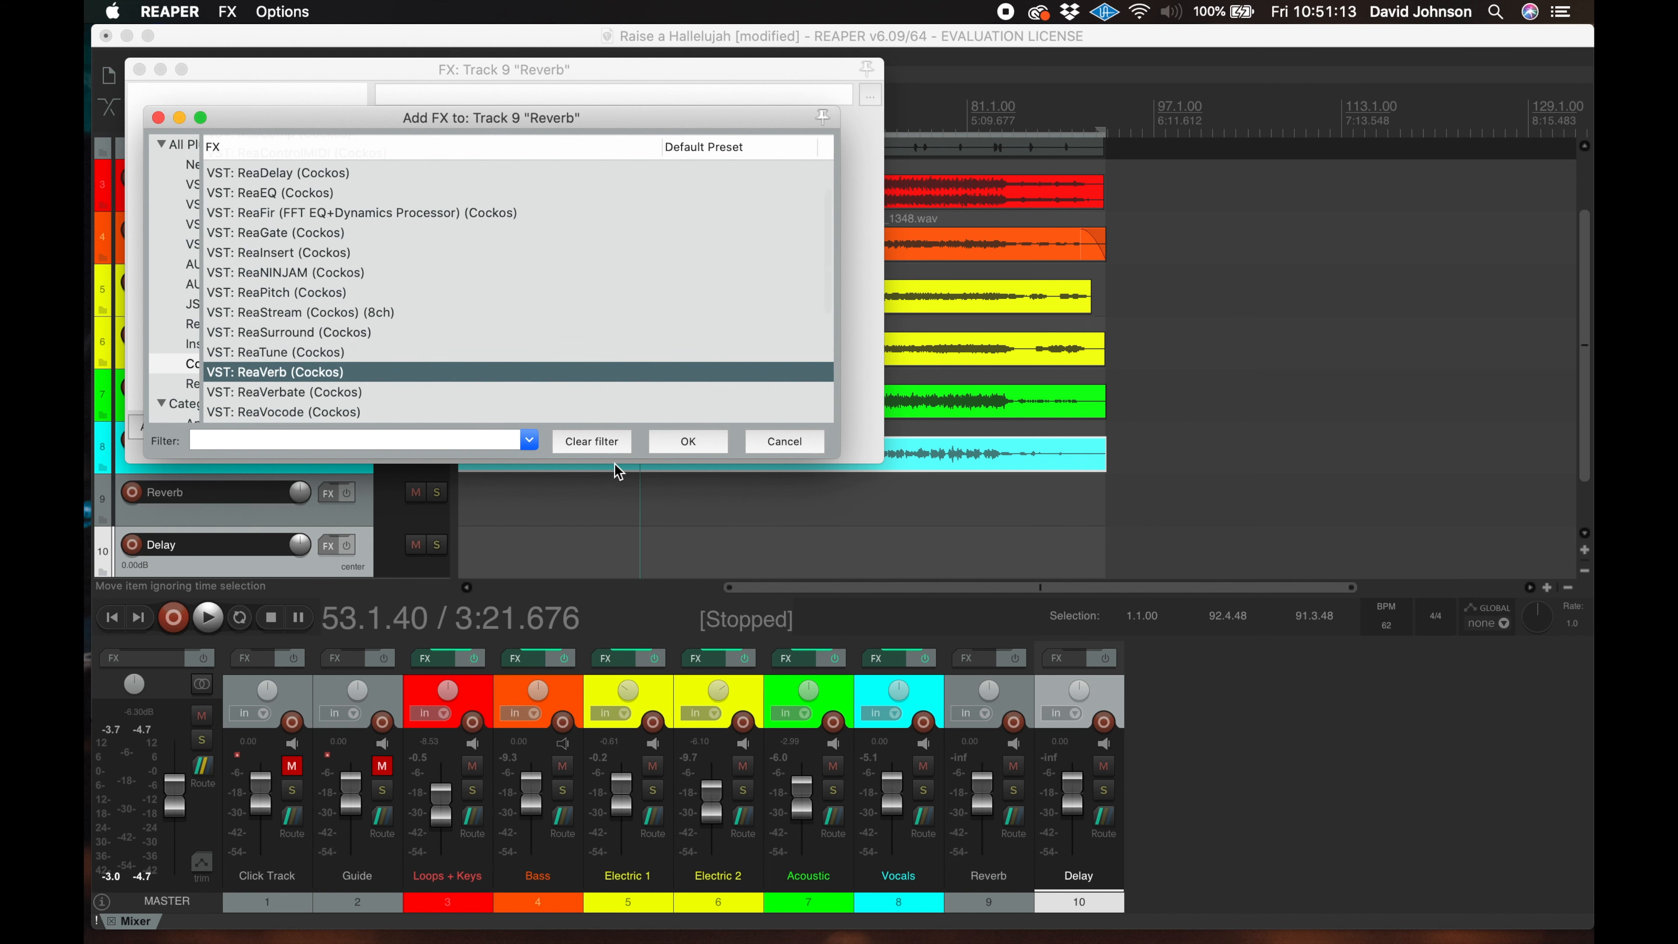
left_click(689, 438)
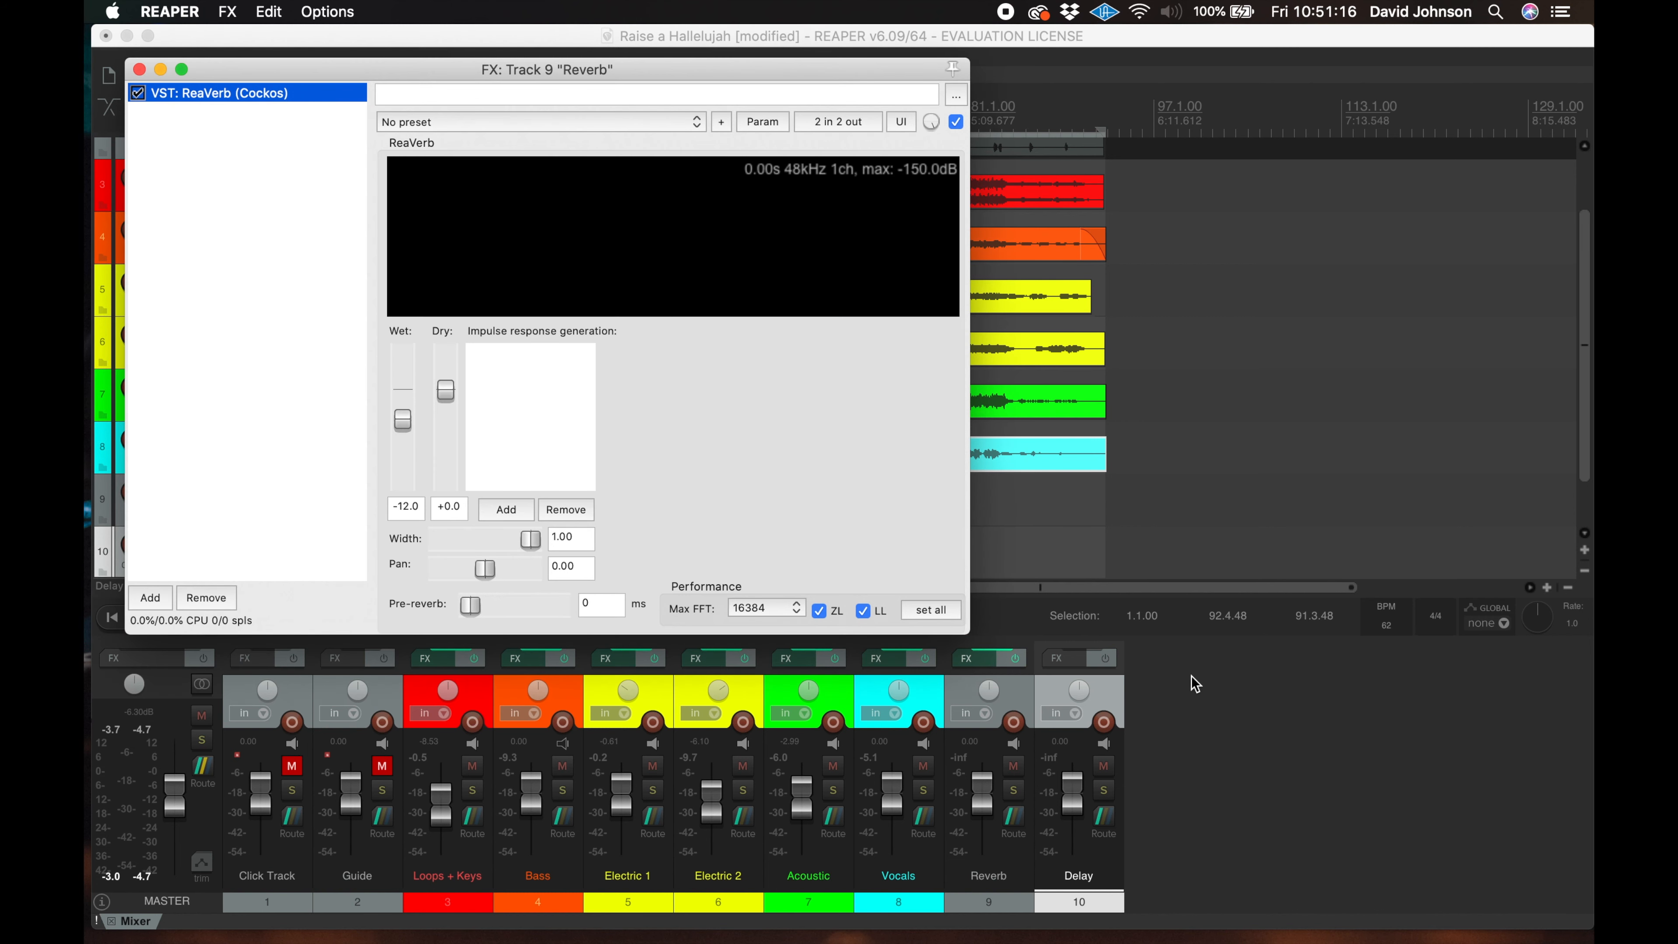
left_click(140, 69)
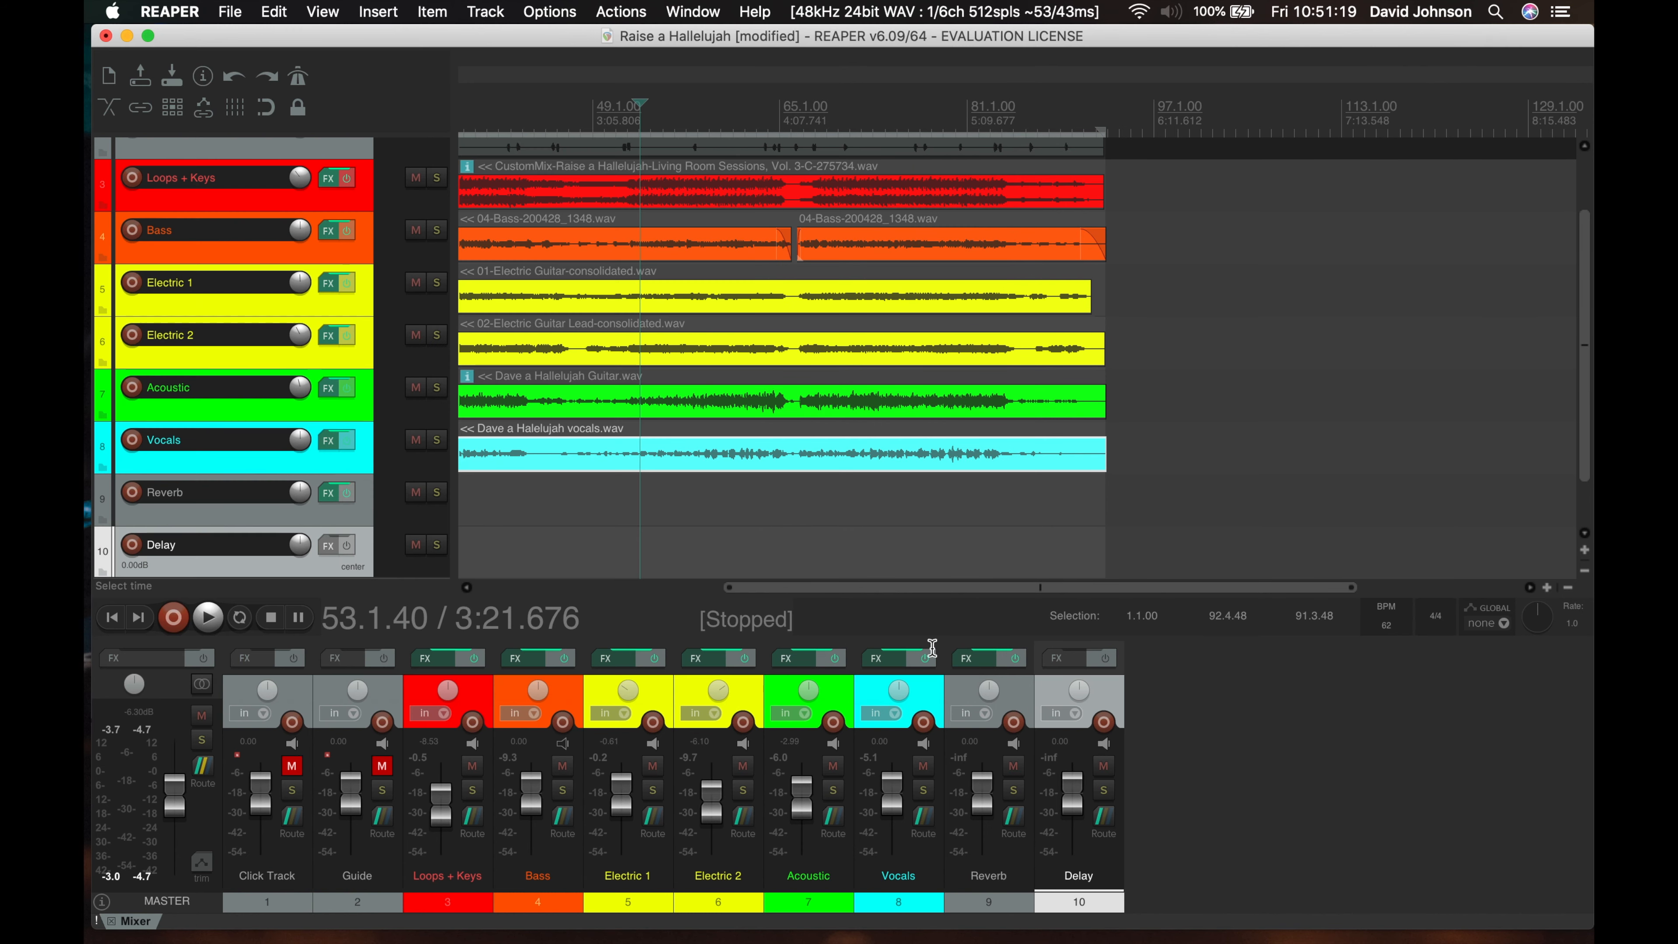
Add ReaDelay to the Delay track, adjust its dry level and close the effects window
left_click(1057, 656)
left_click(324, 177)
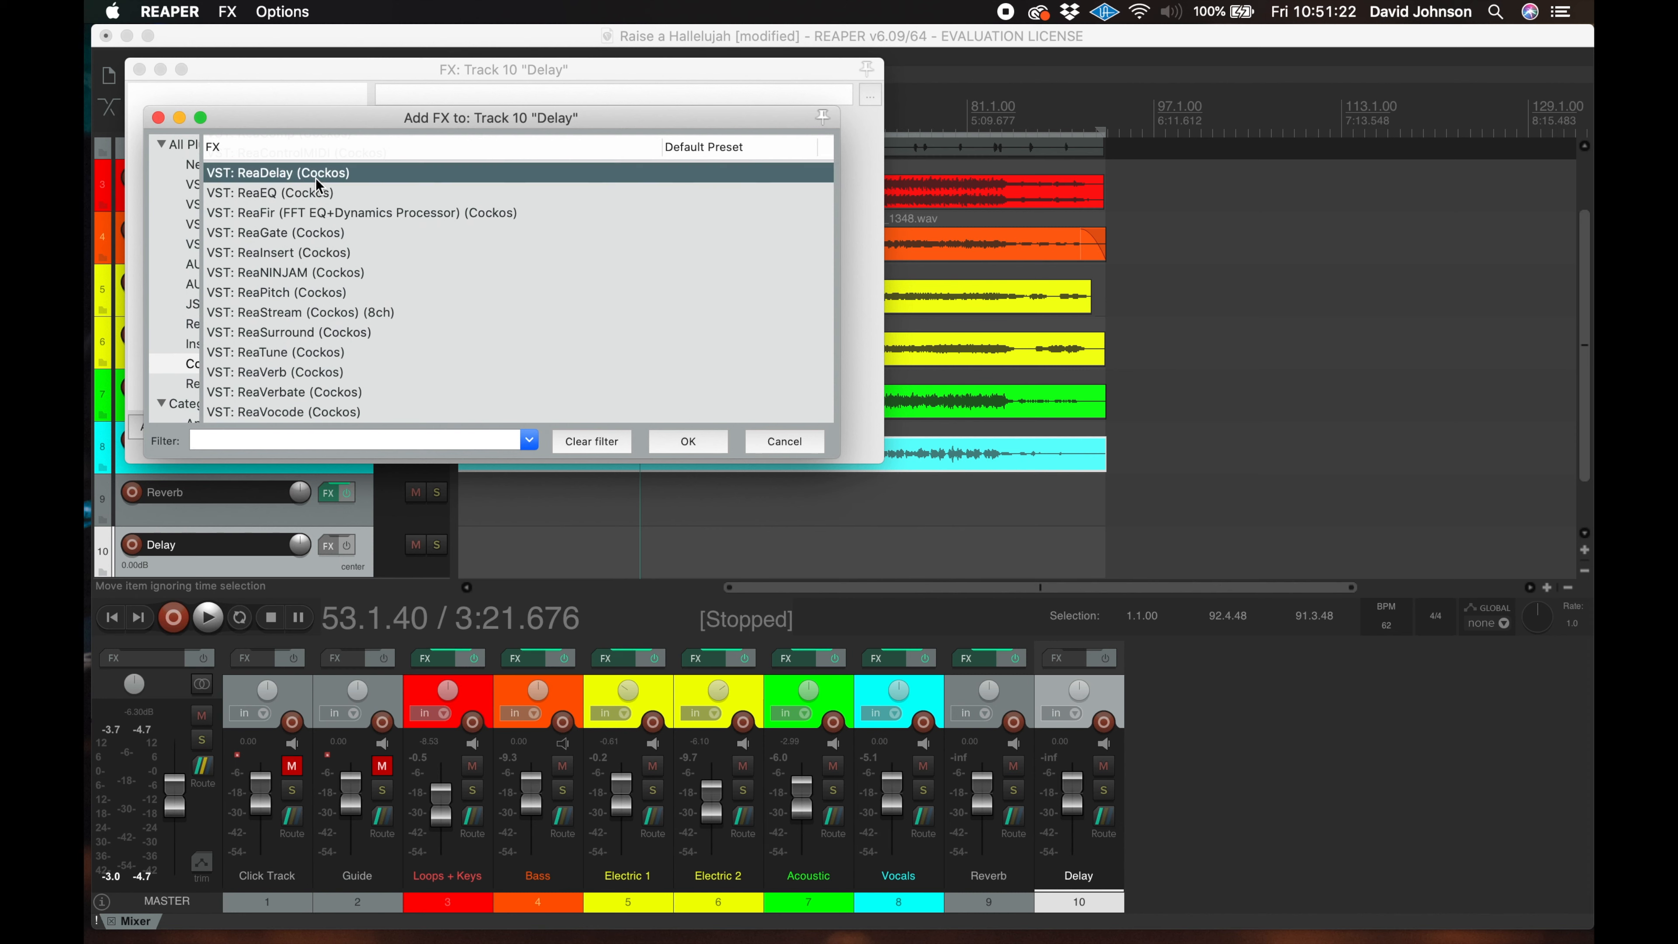
left_click(706, 440)
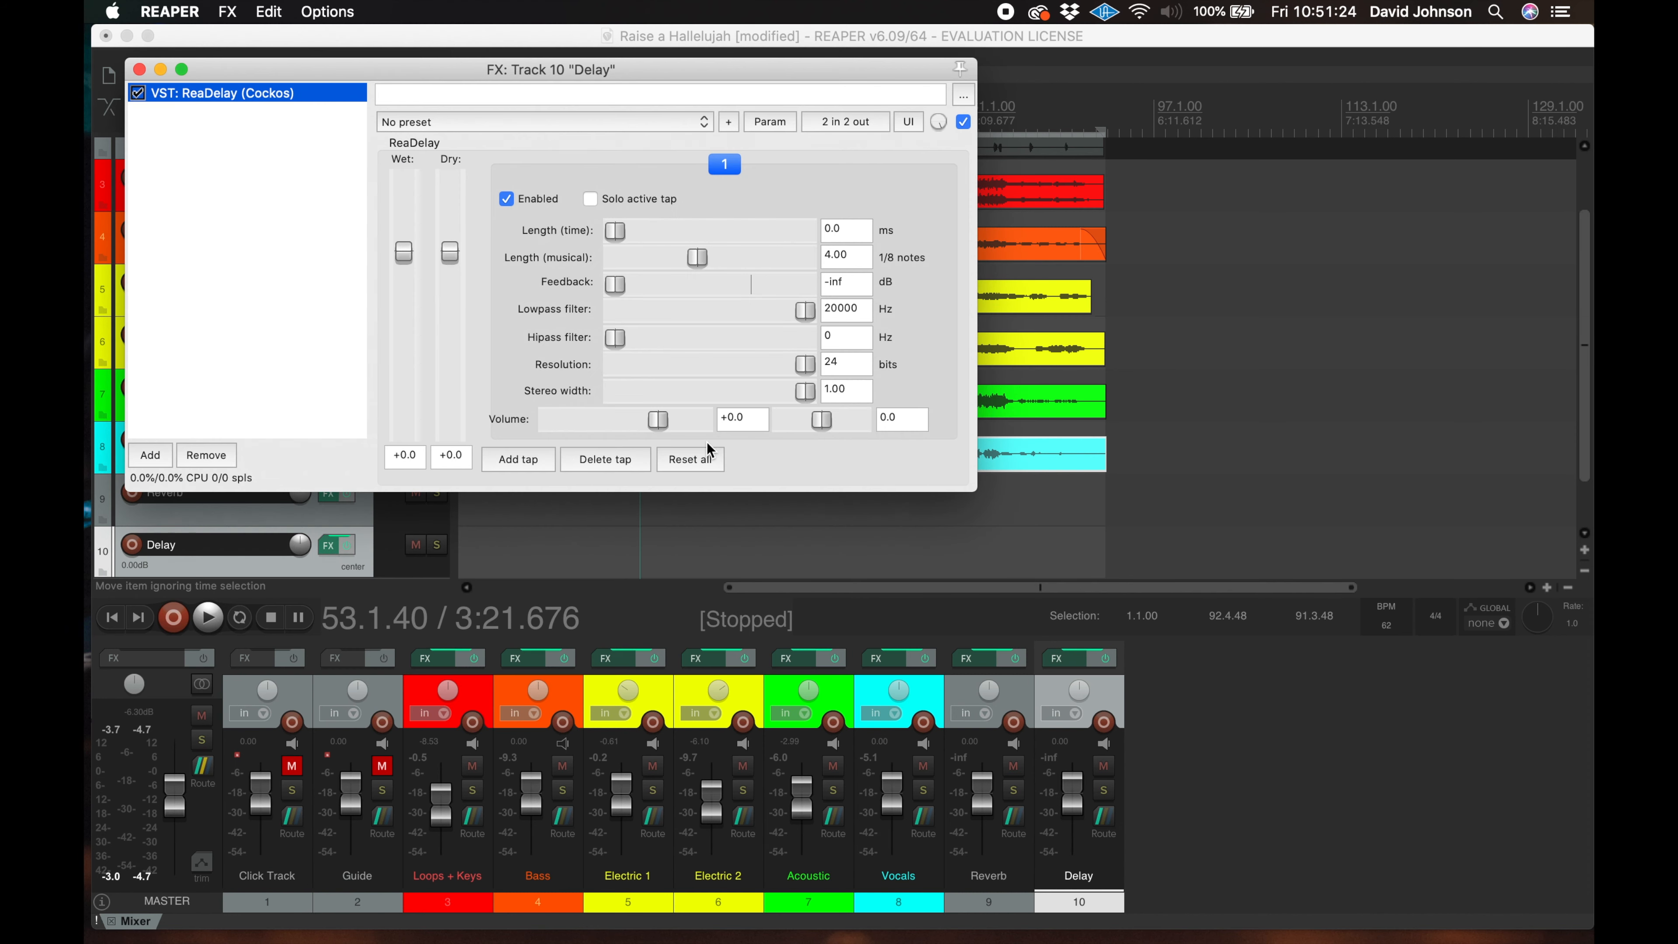
left_click(449, 255)
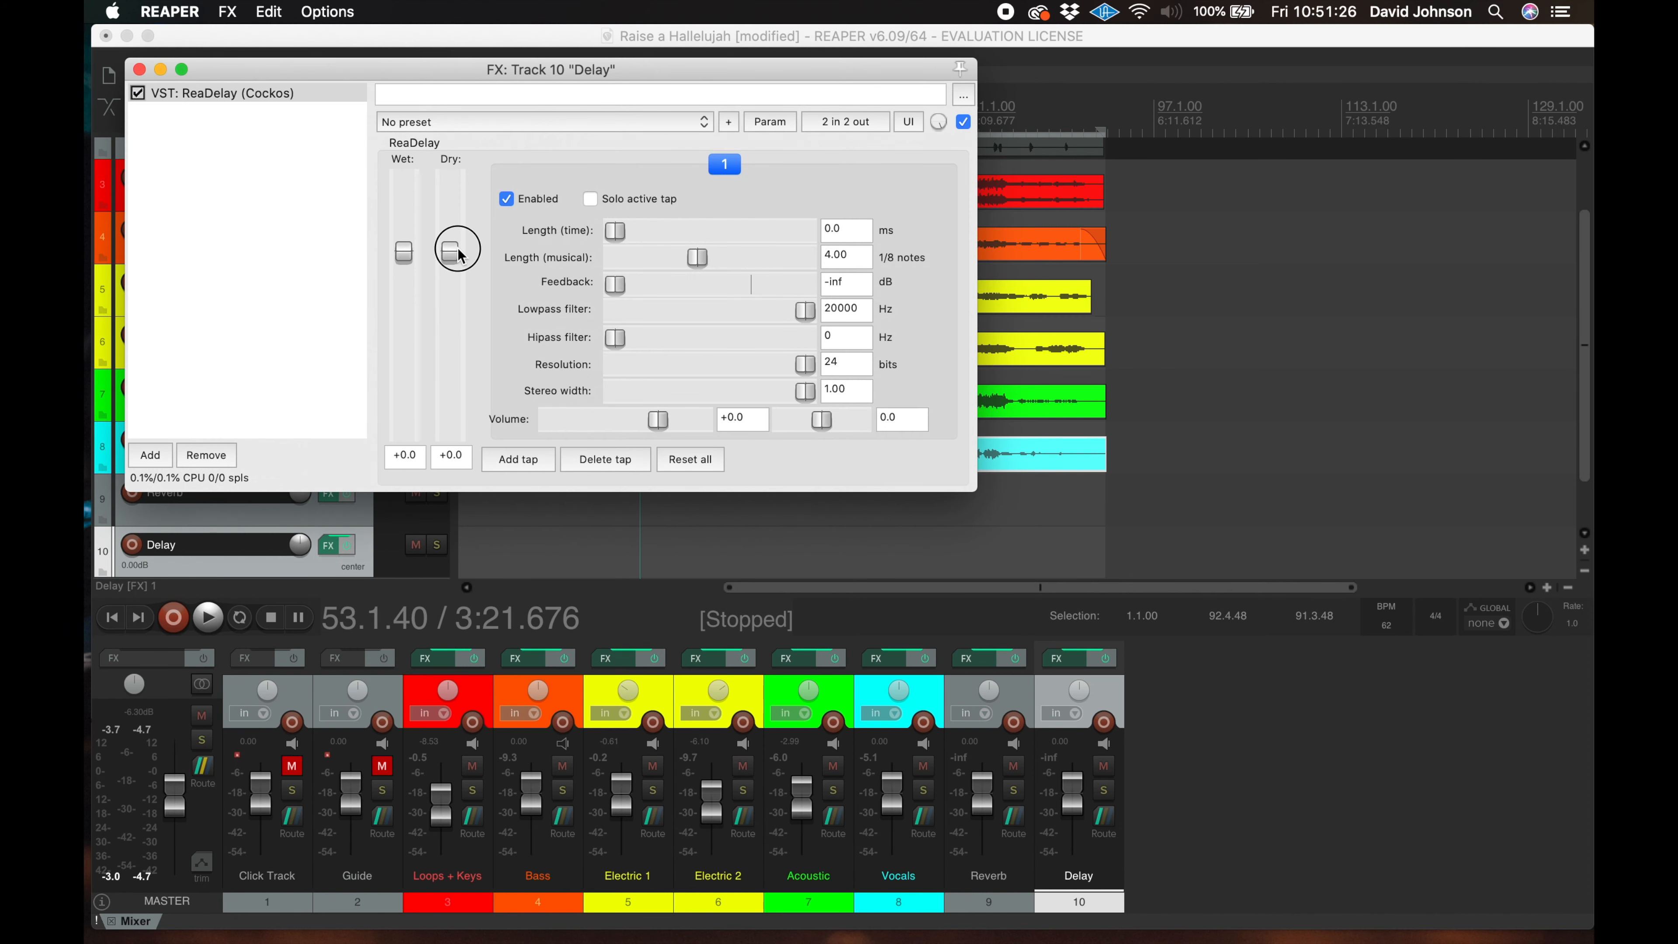
left_click(140, 68)
Load the sweetverbo preset in the Reverb track's ReaVerb effect
left_click(977, 660)
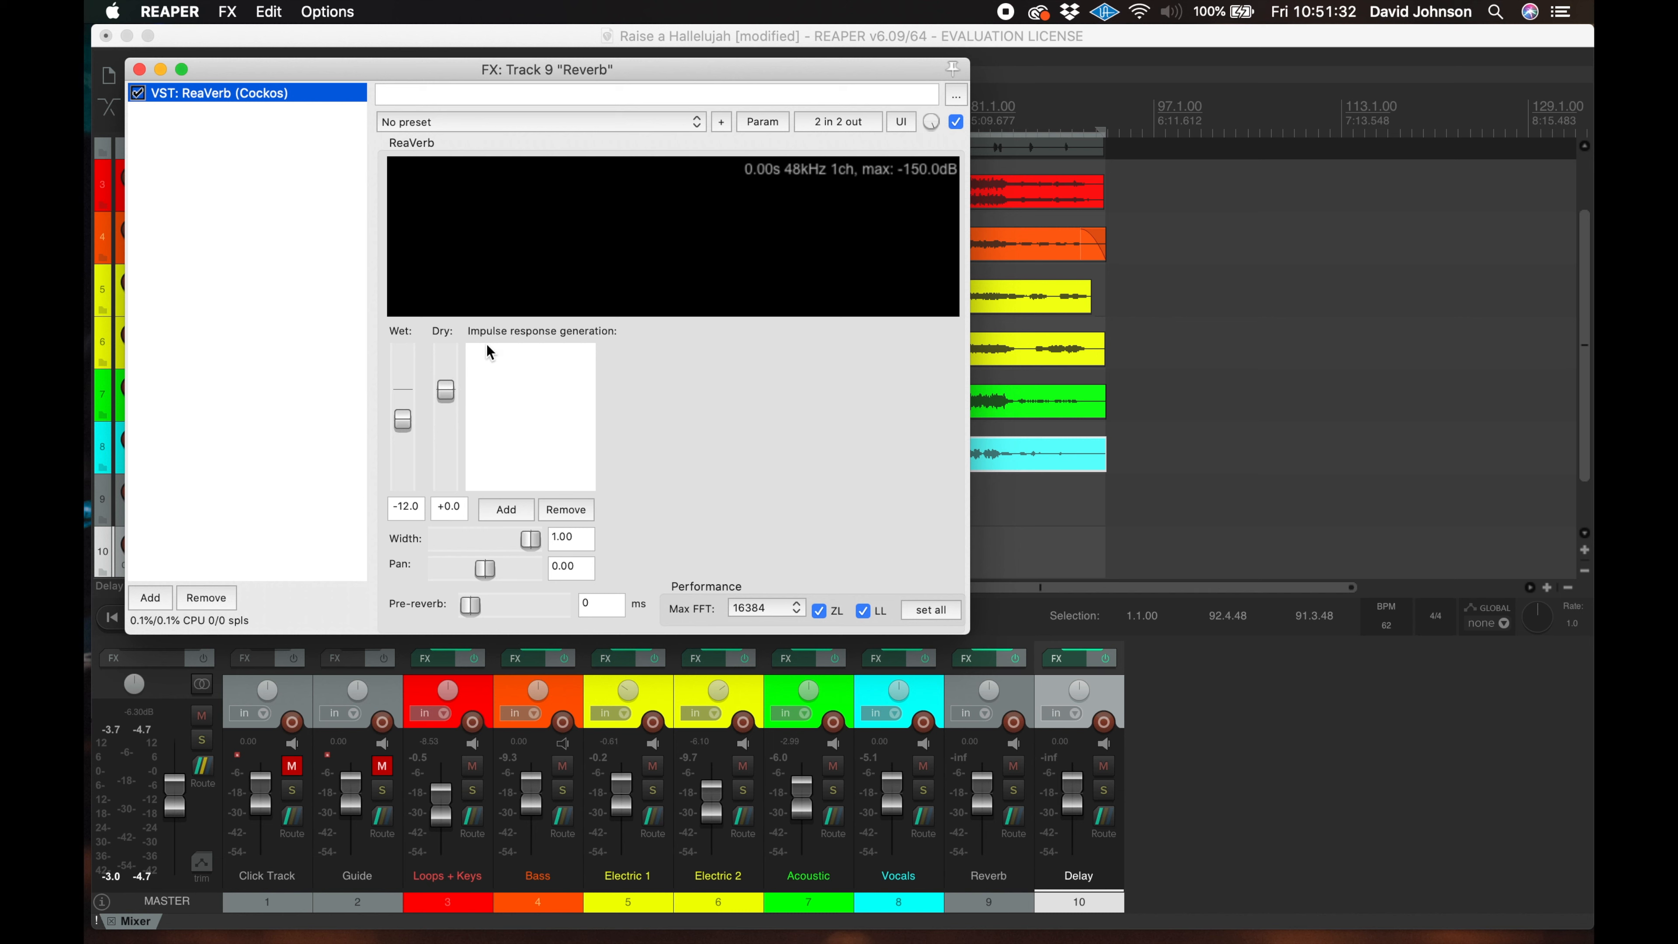
left_click(583, 122)
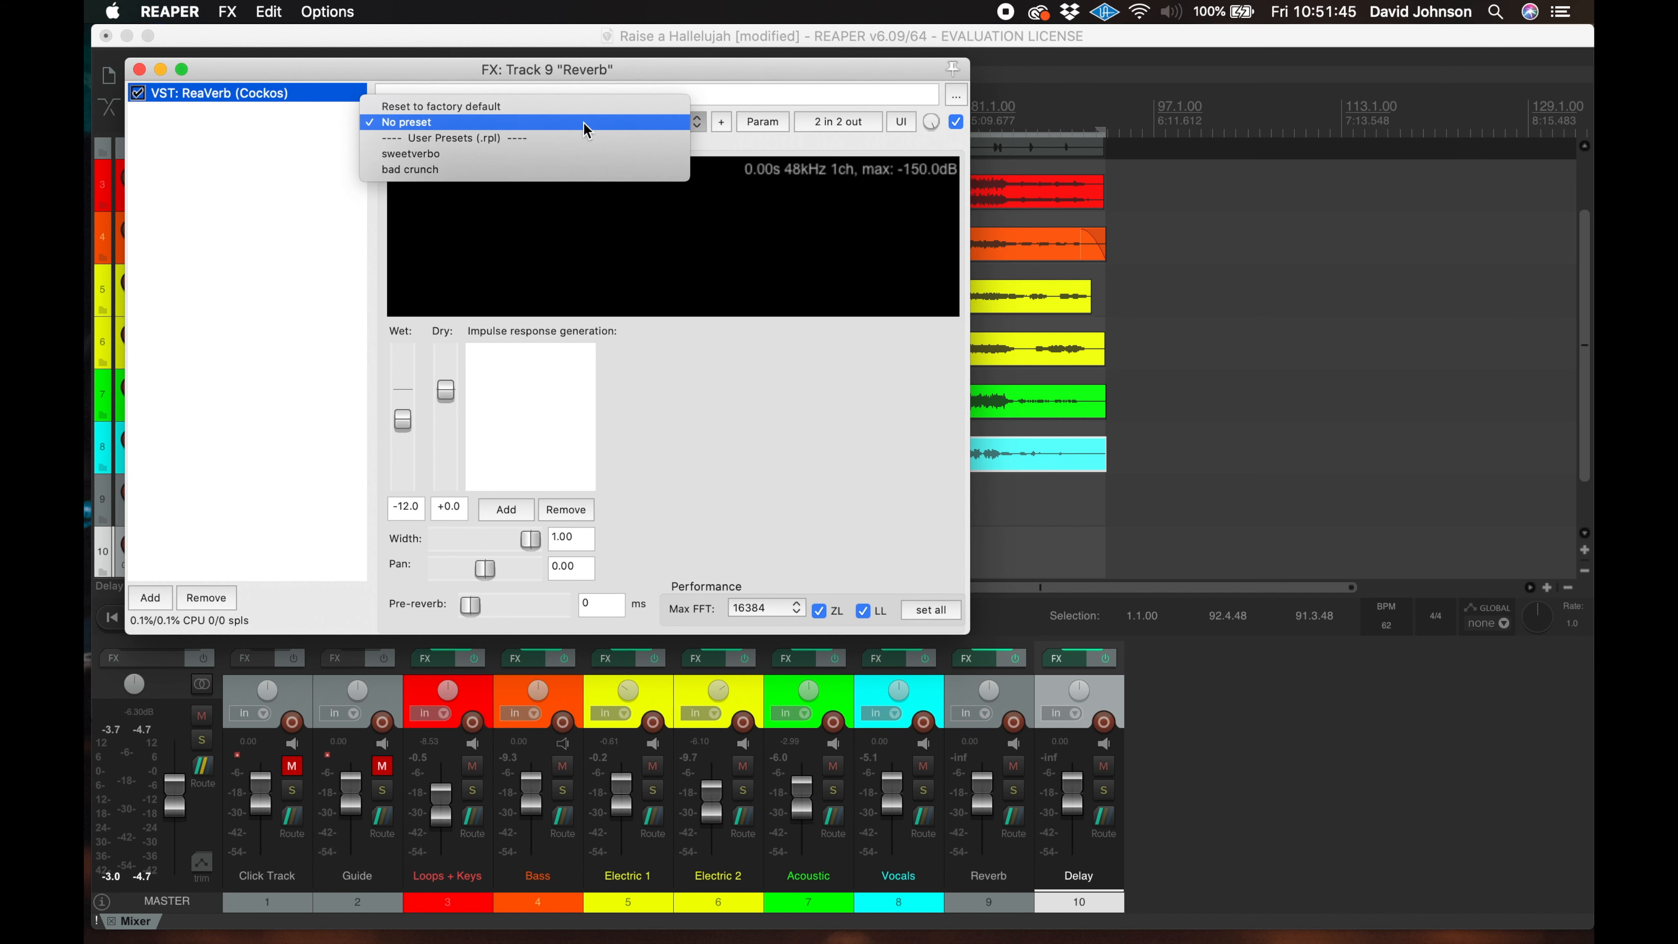
left_click(526, 157)
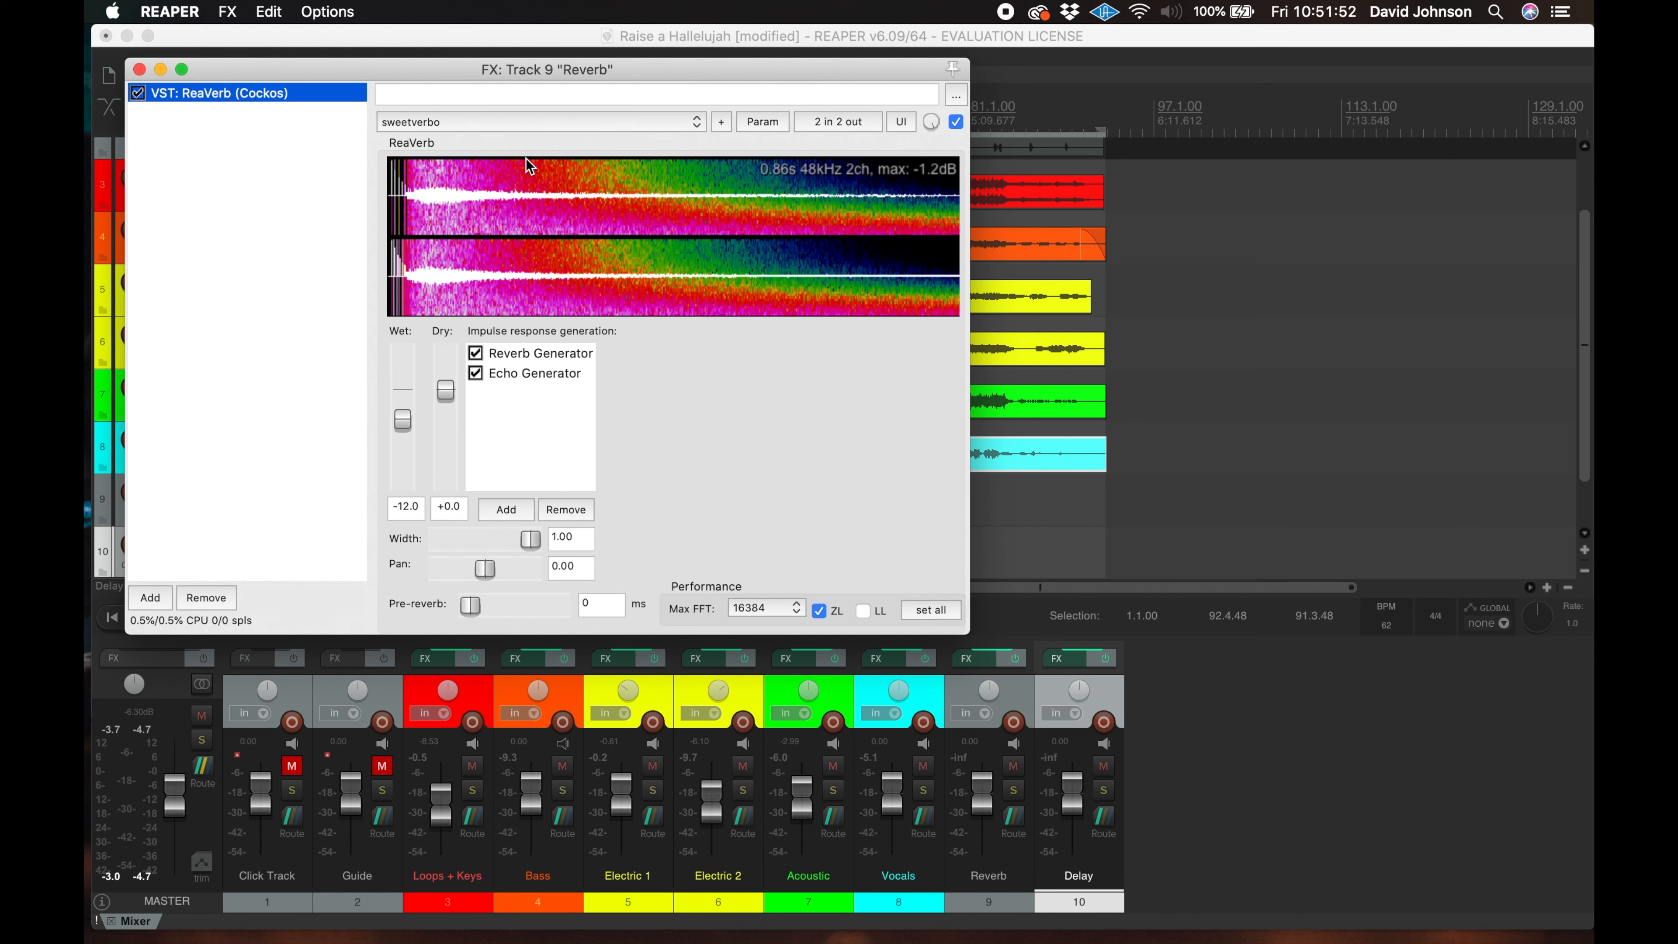
Disable ReaVerb's Echo Generator, lower its dry level to -inf and close the effects window
left_click(480, 375)
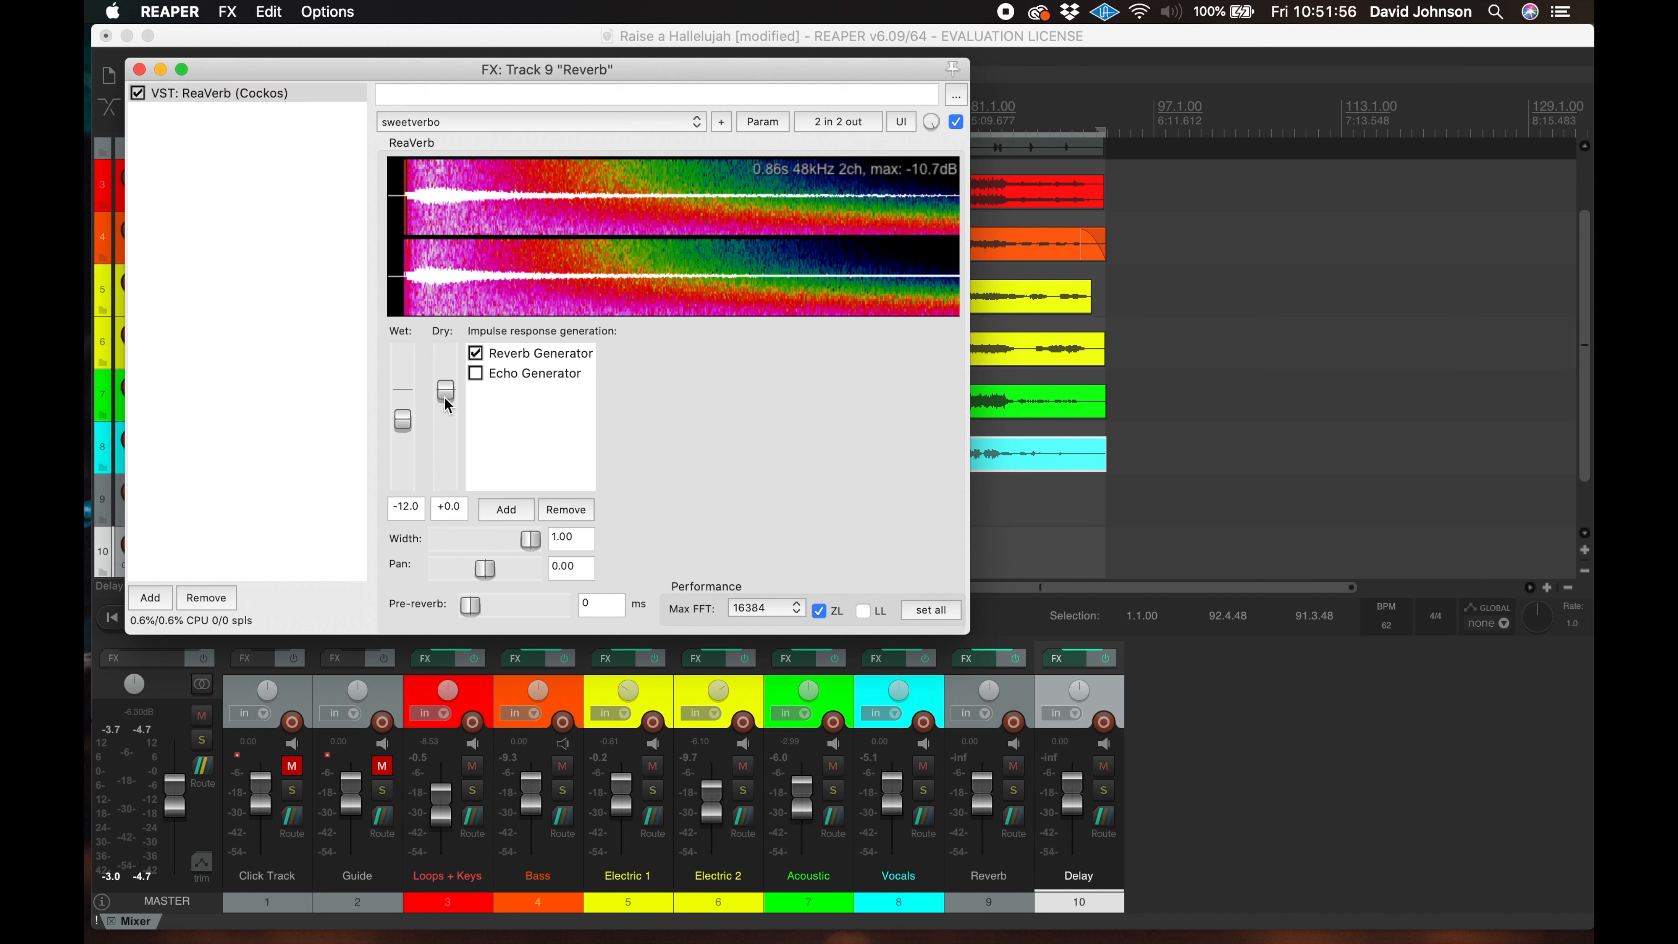
left_click_drag(448, 396, 446, 486)
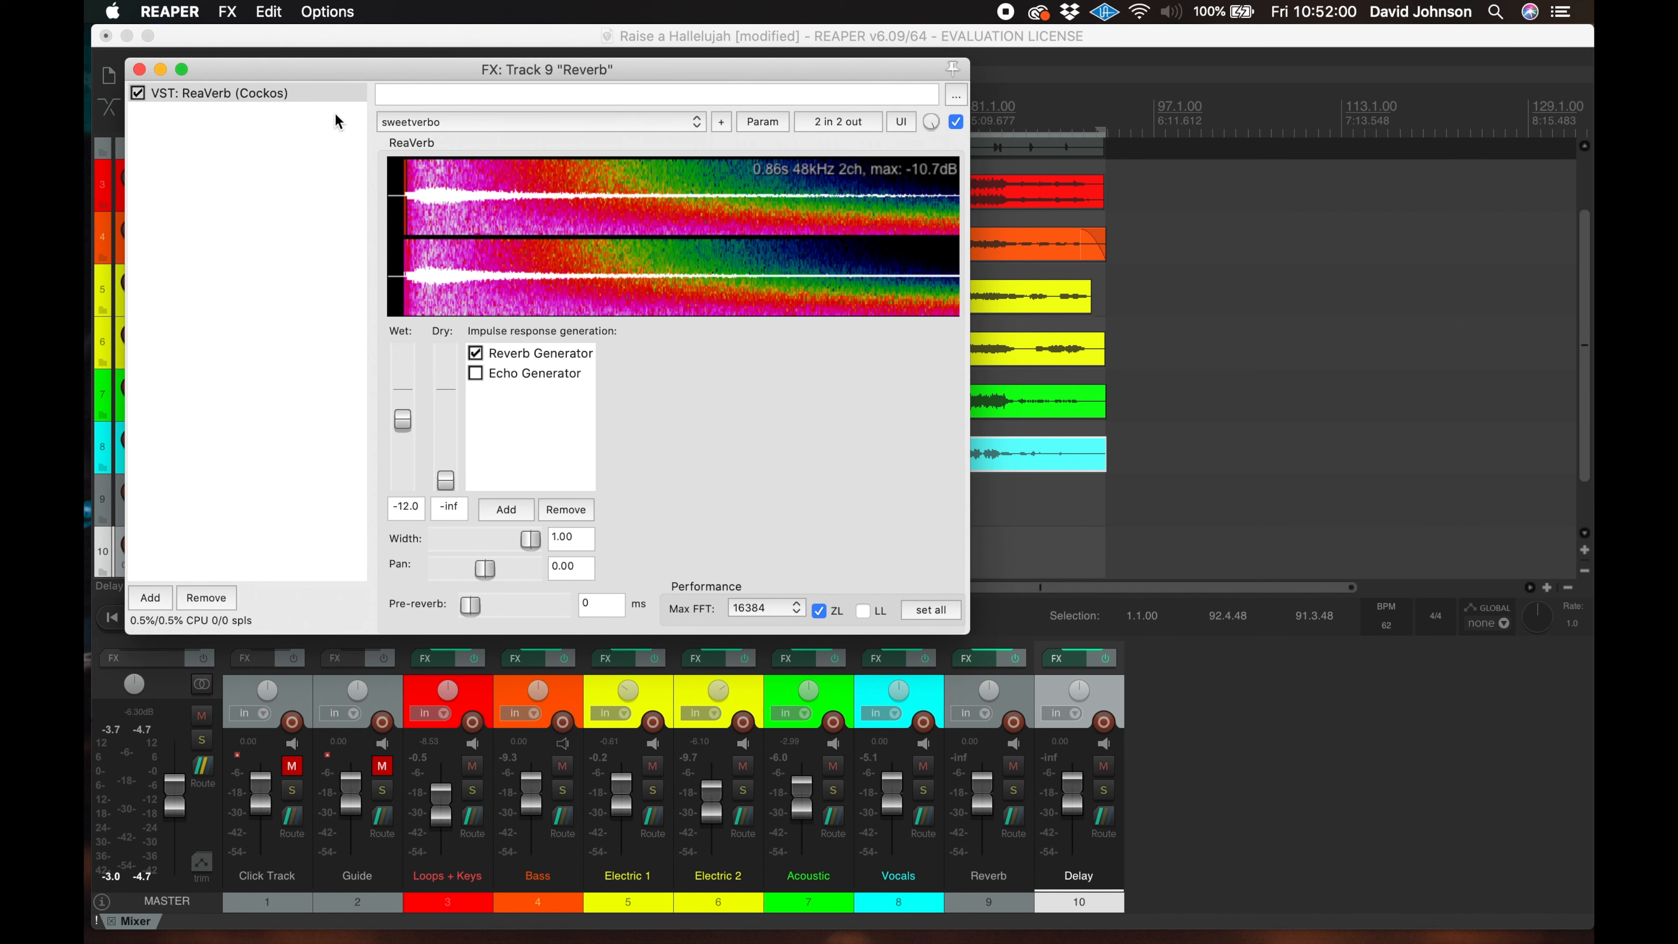
left_click(140, 70)
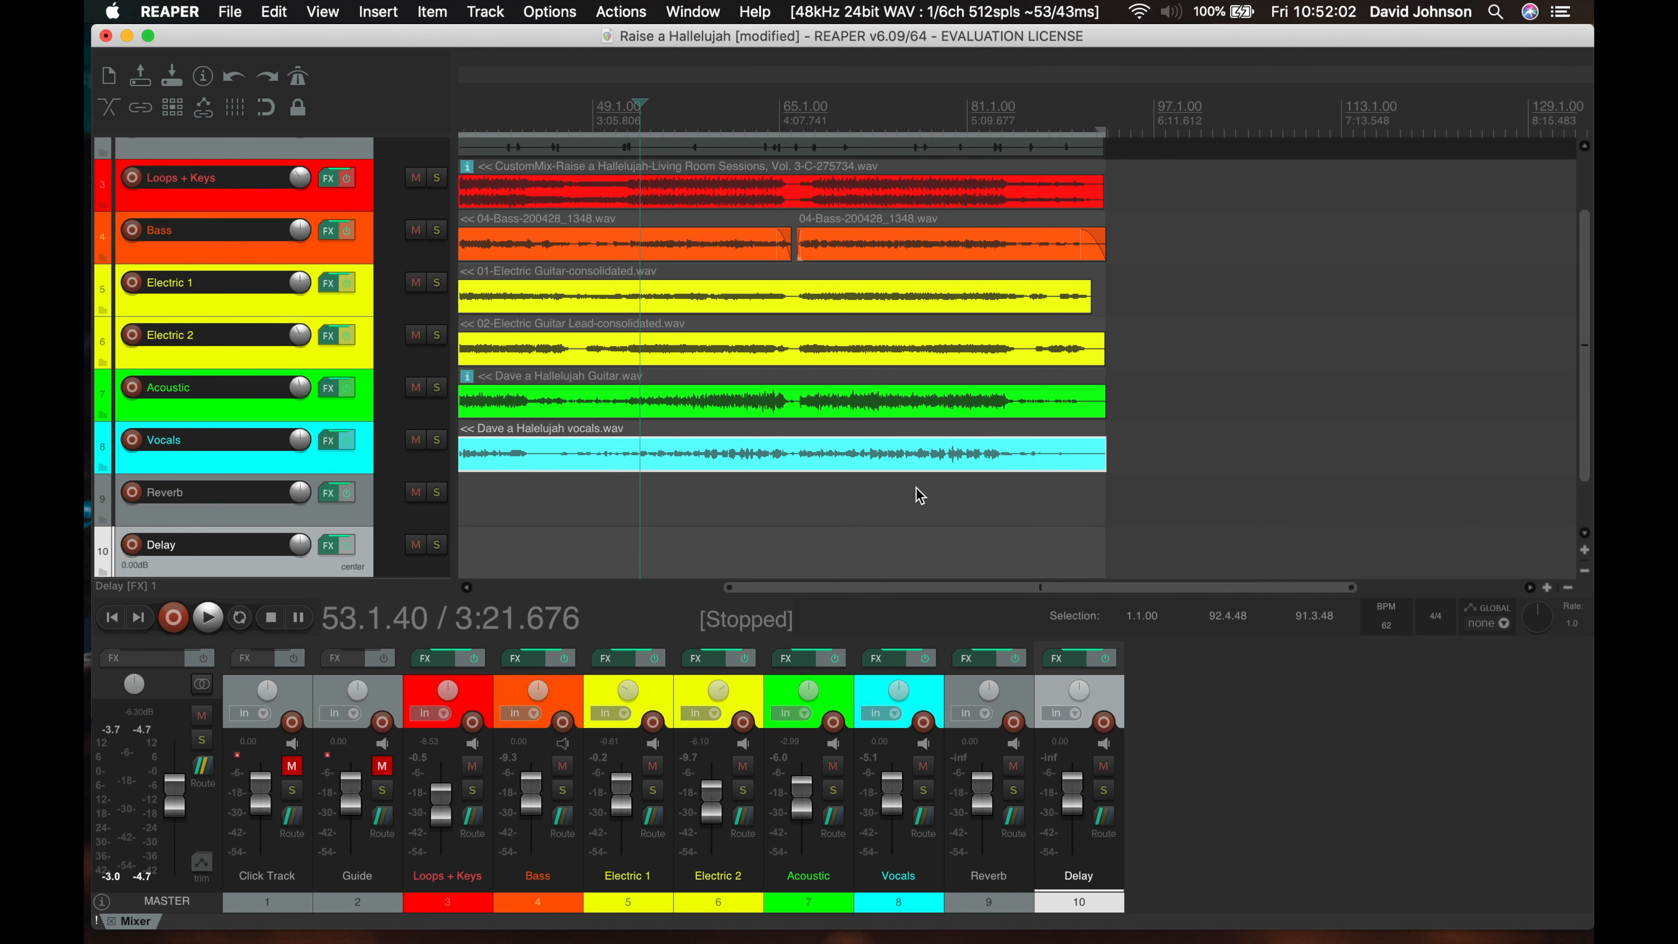
In the Delay track's ReaDelay, lower the dry level to -inf and set the delay length to 85 ms
left_click(1057, 659)
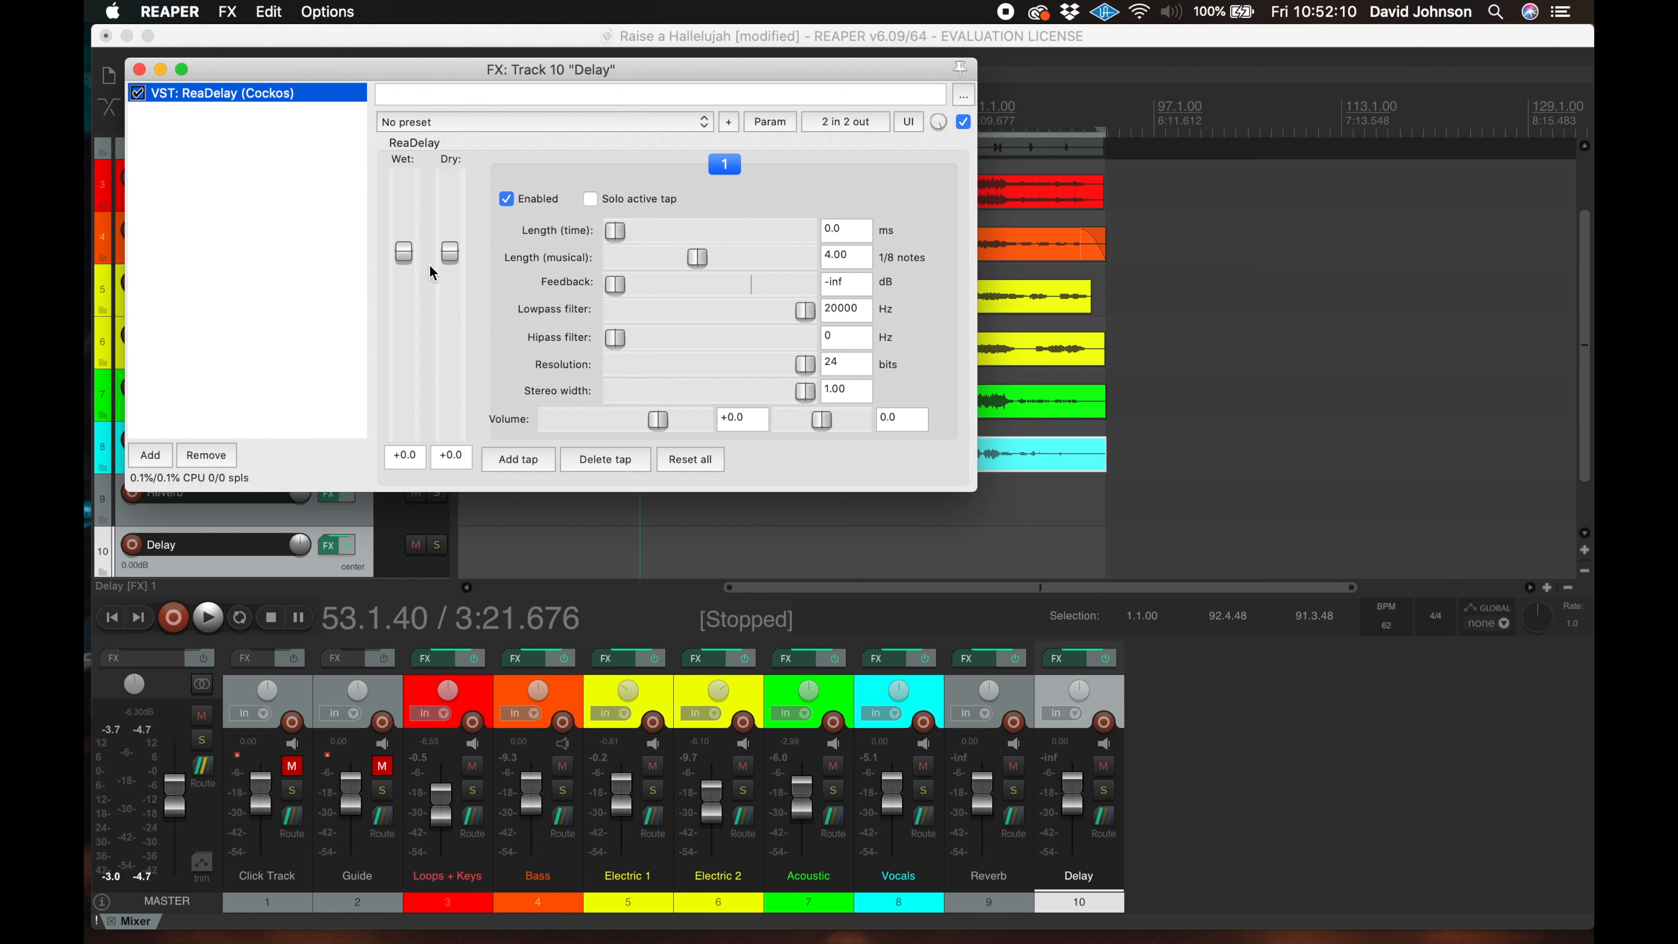
left_click_drag(451, 251, 414, 506)
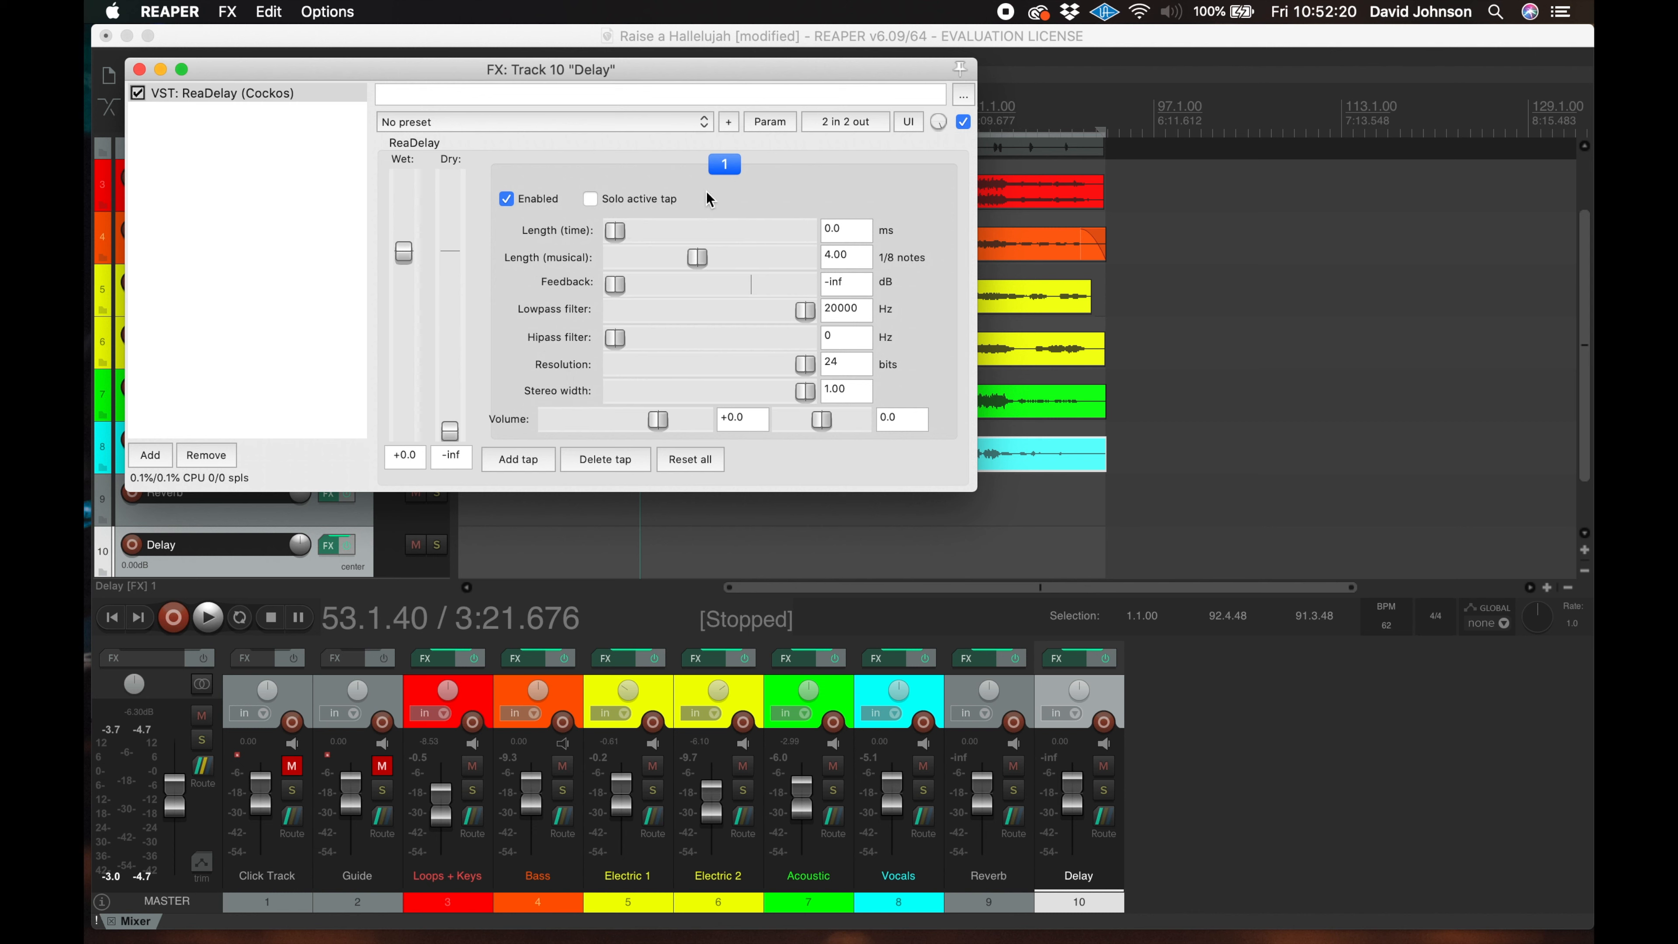
left_click(852, 230)
double_click(852, 230)
type("85")
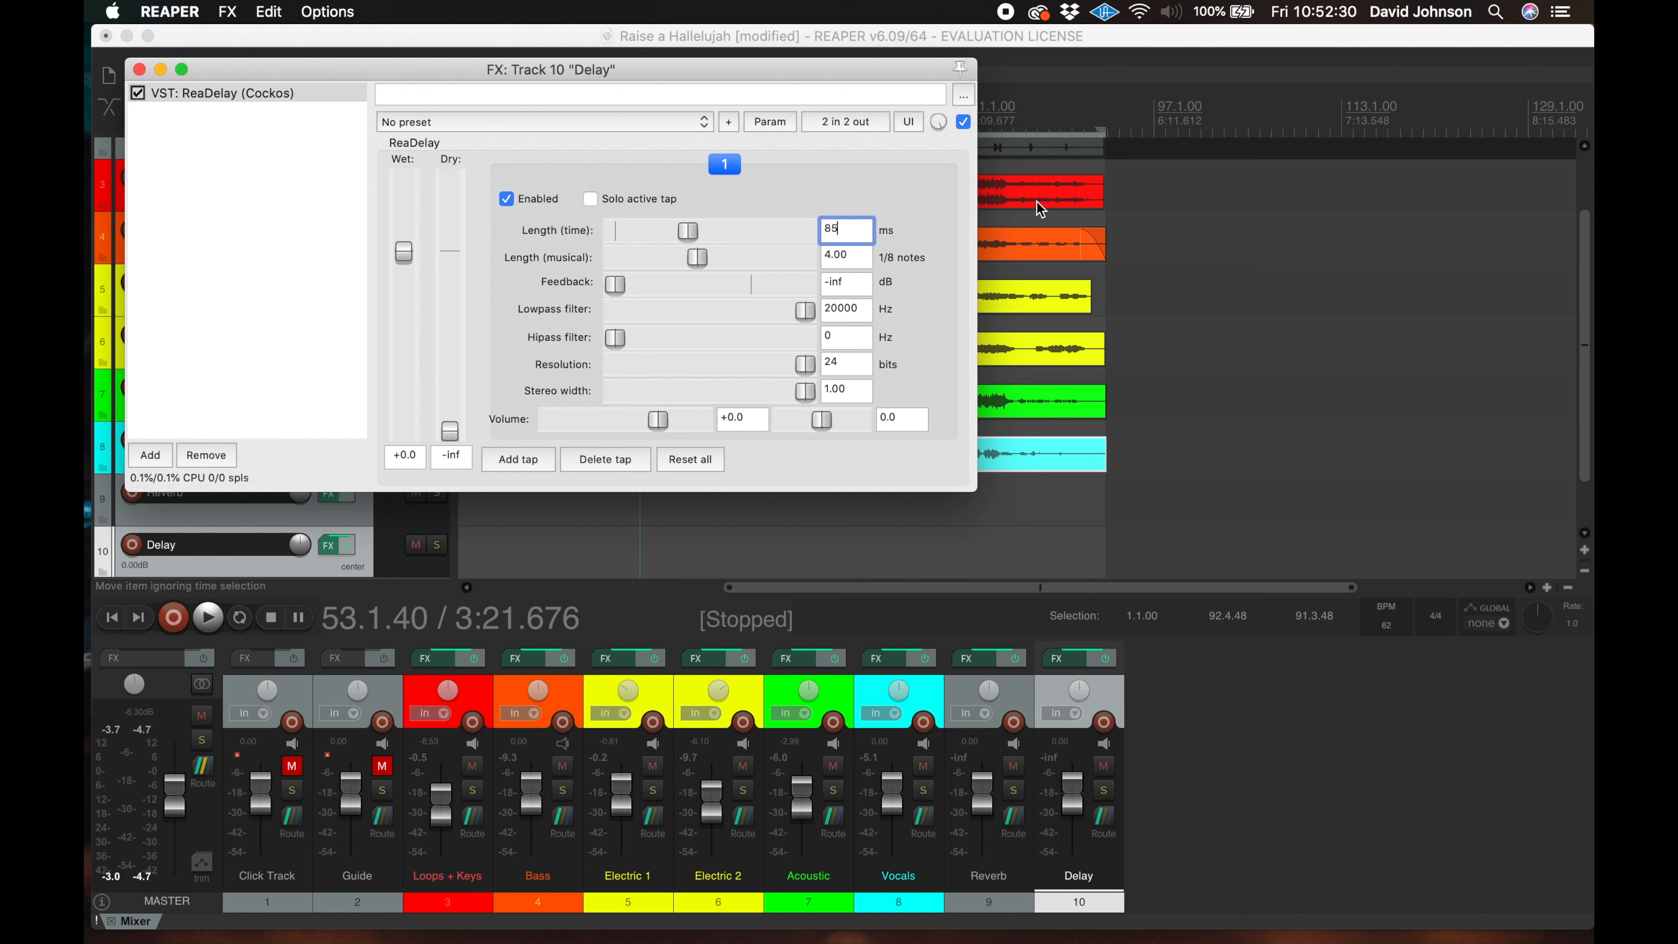
Set ReaDelay's feedback to about -21.5 dB, musical length to 3.99 eighth notes and hipass filter to about 1959 Hz
left_click_drag(621, 288, 683, 297)
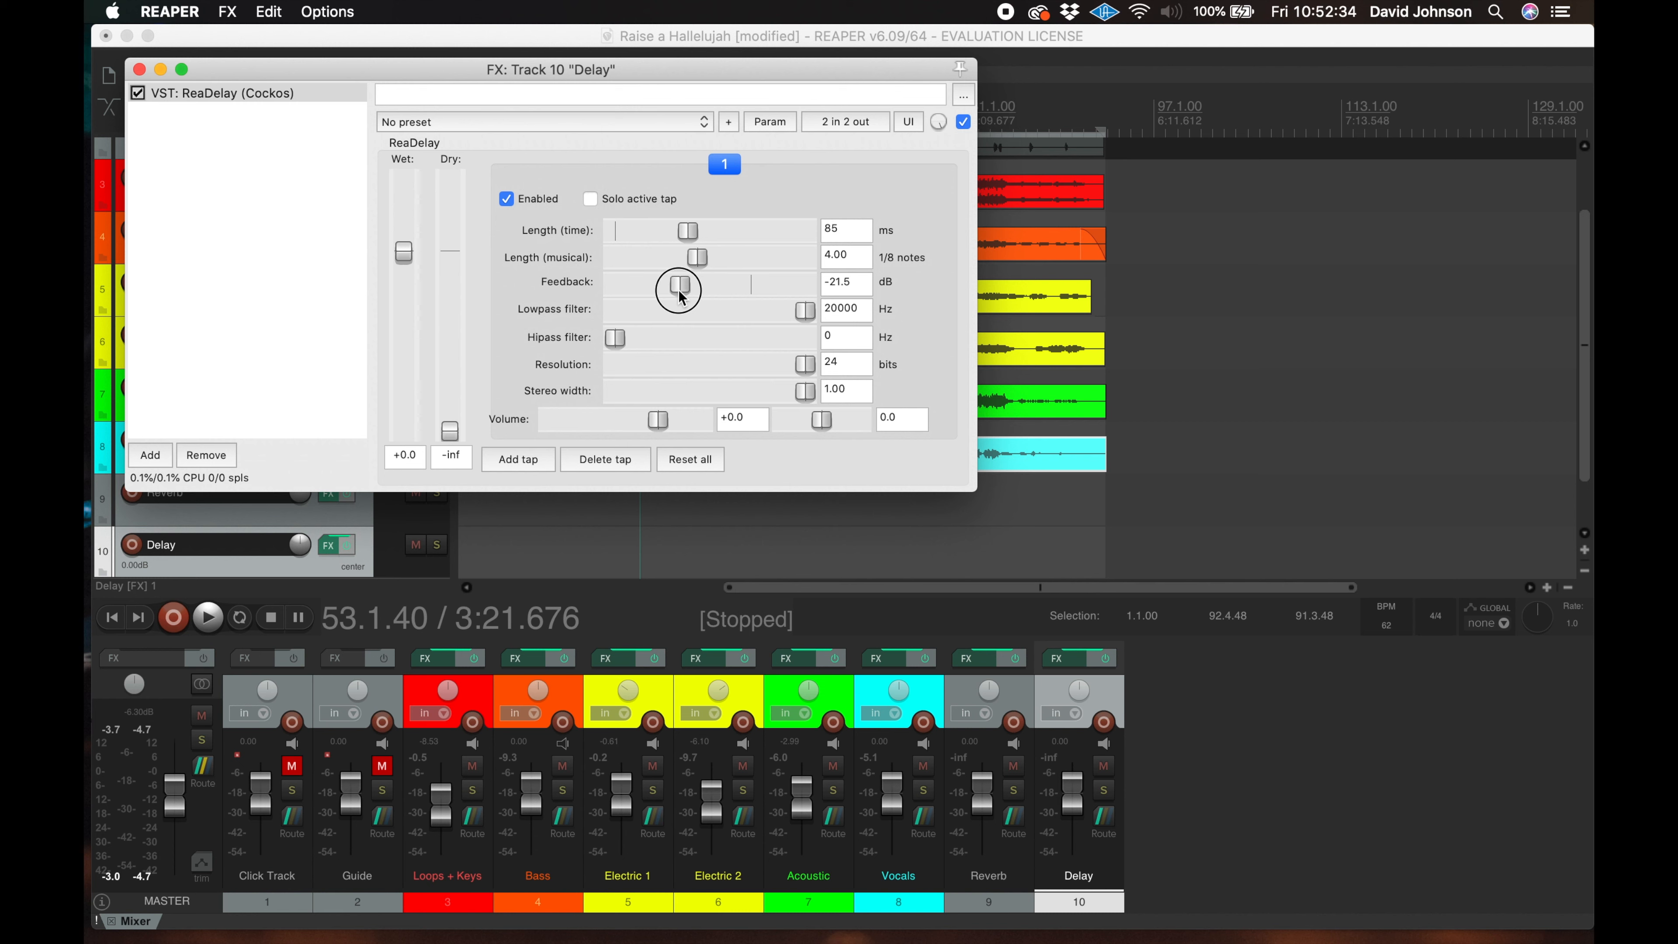
mouse_move(699, 258)
left_mouse_down()
mouse_move(796, 259)
mouse_move(704, 265)
left_mouse_up()
left_click(695, 258)
left_click_drag(615, 339, 675, 343)
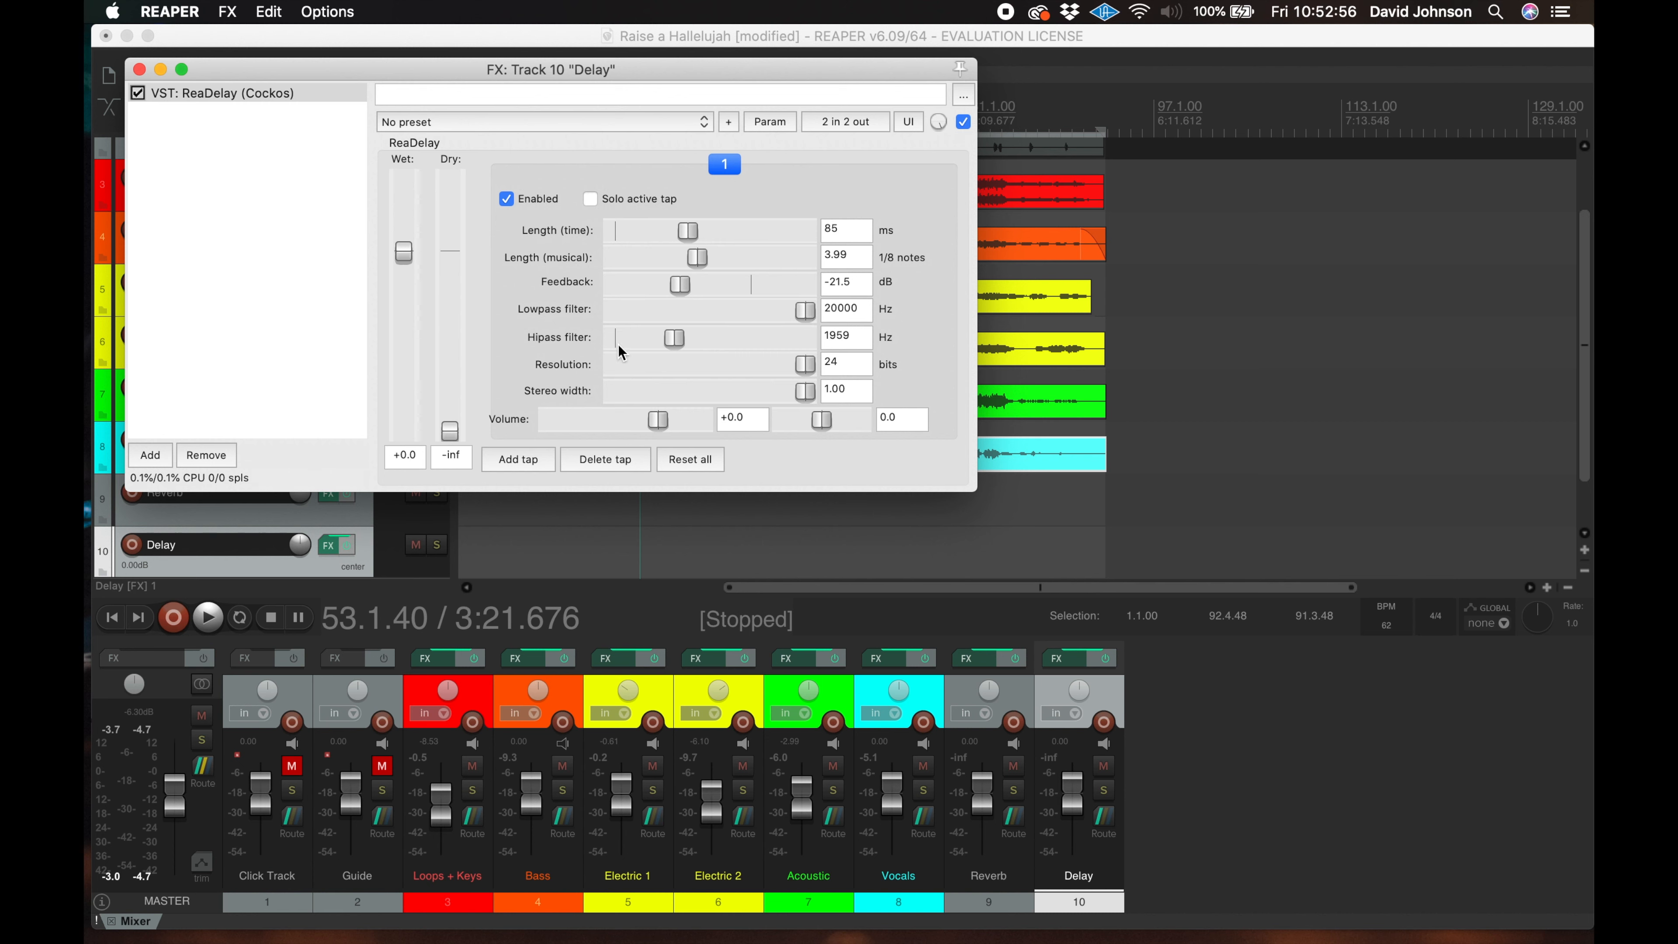
Set ReaDelay's lowpass filter to 6000 Hz and close the effects window
left_click_drag(810, 313, 728, 318)
double_click(868, 320)
type("6000")
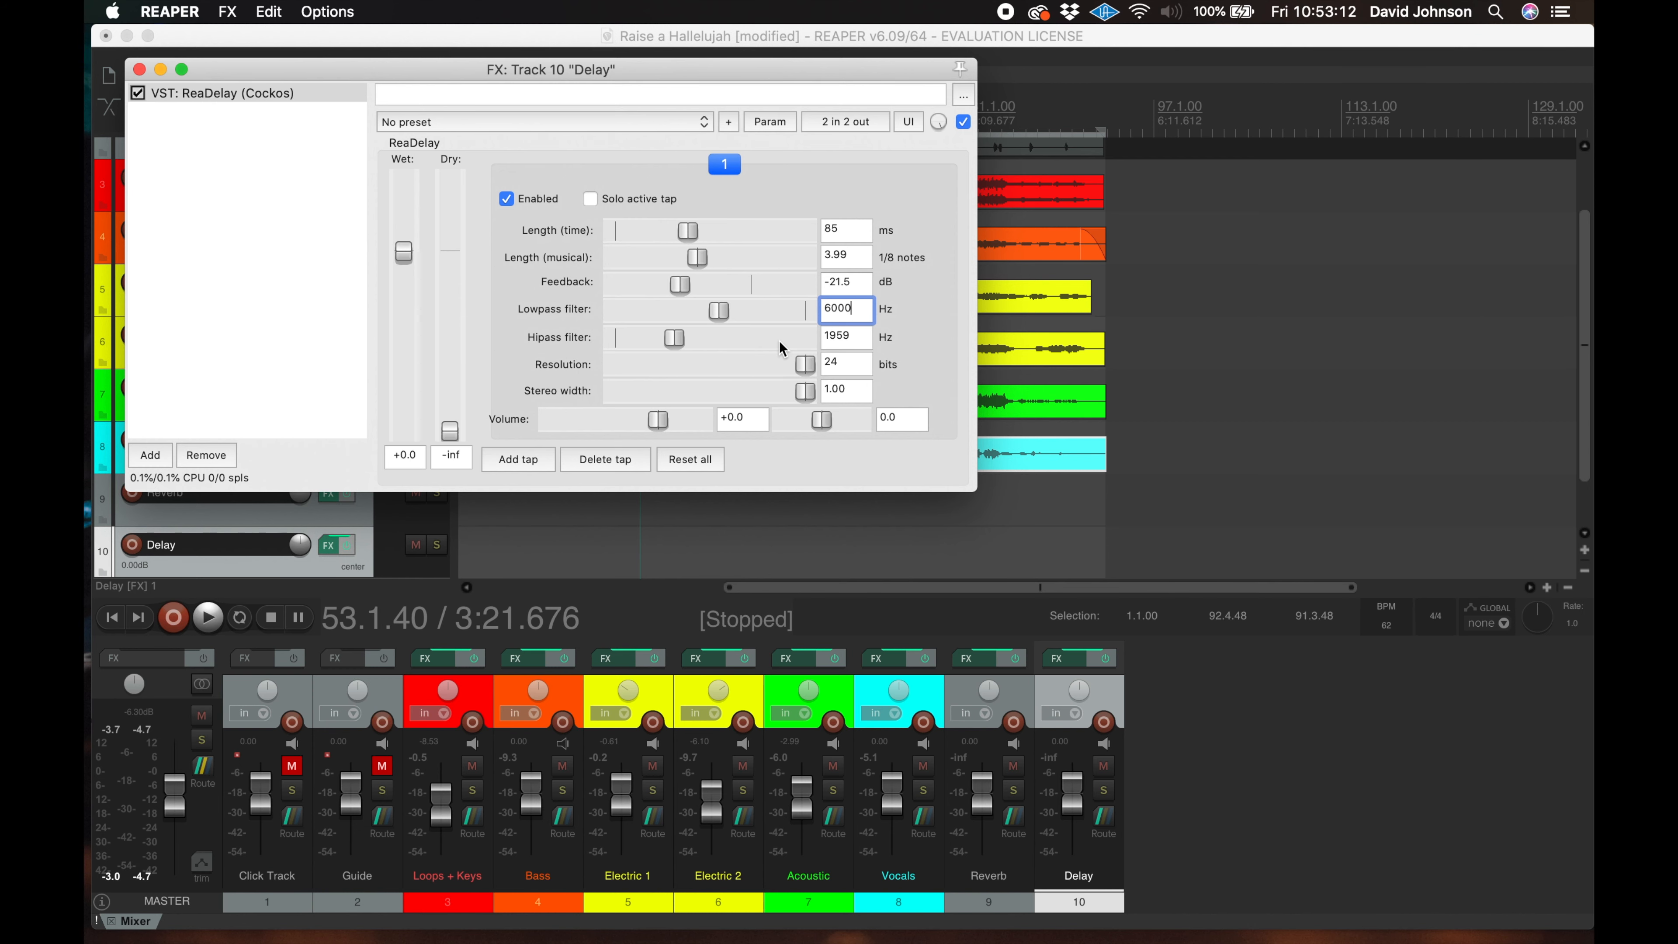
left_click(139, 68)
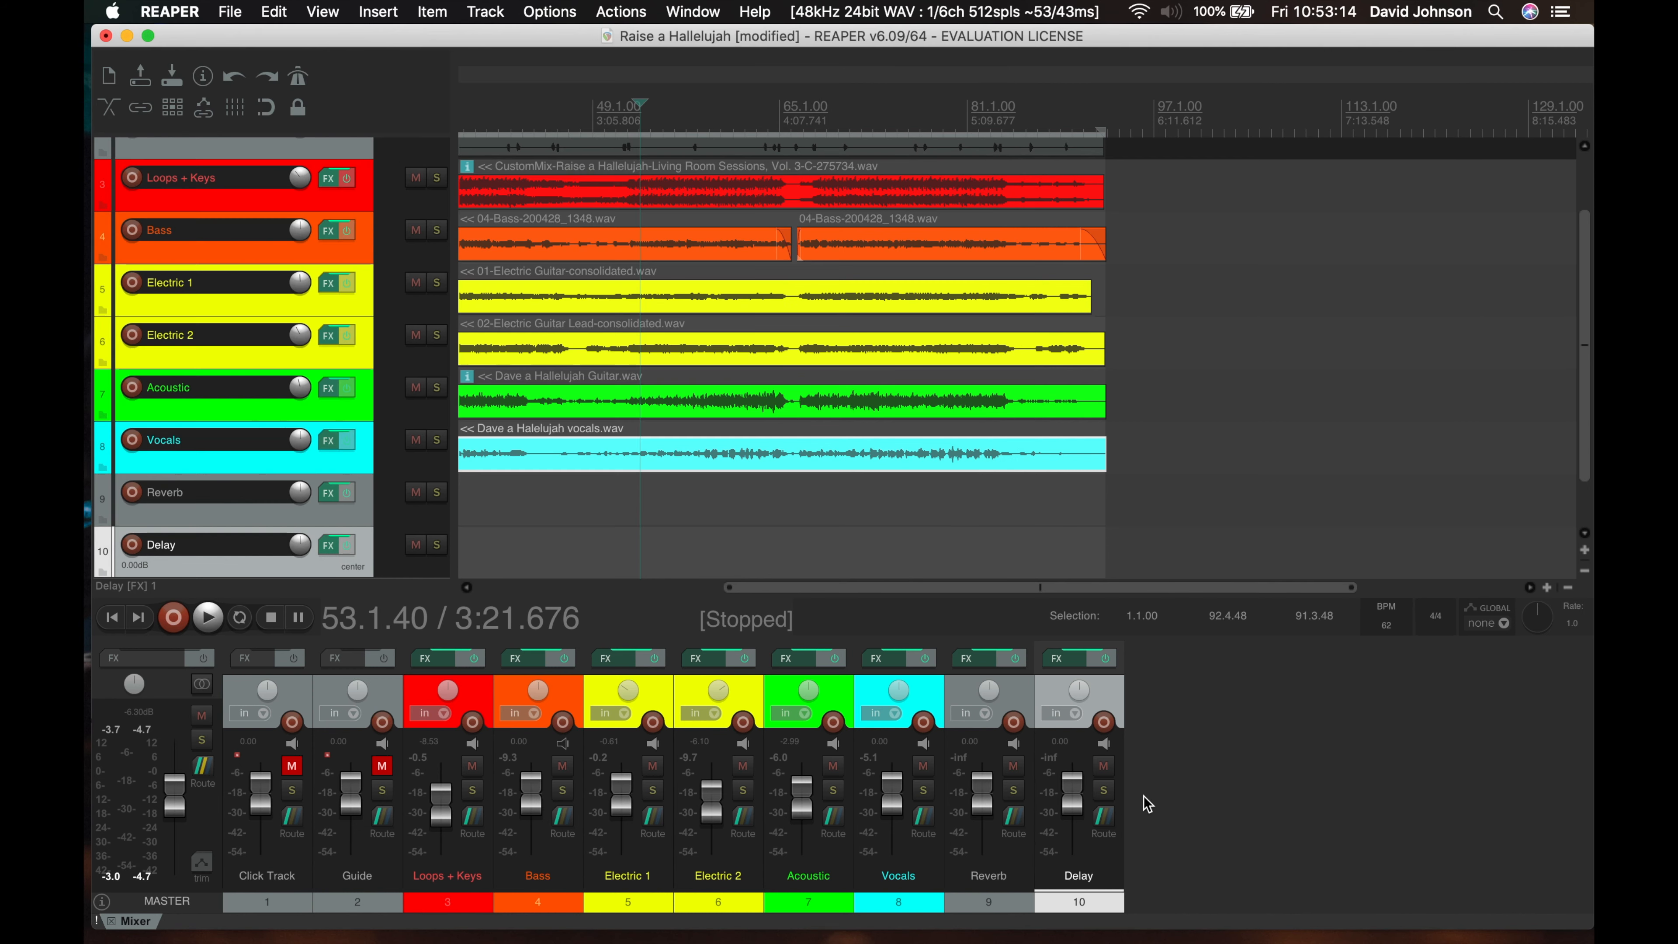
Lower the volume faders of the Reverb and Delay tracks to -inf
left_click_drag(985, 791, 988, 937)
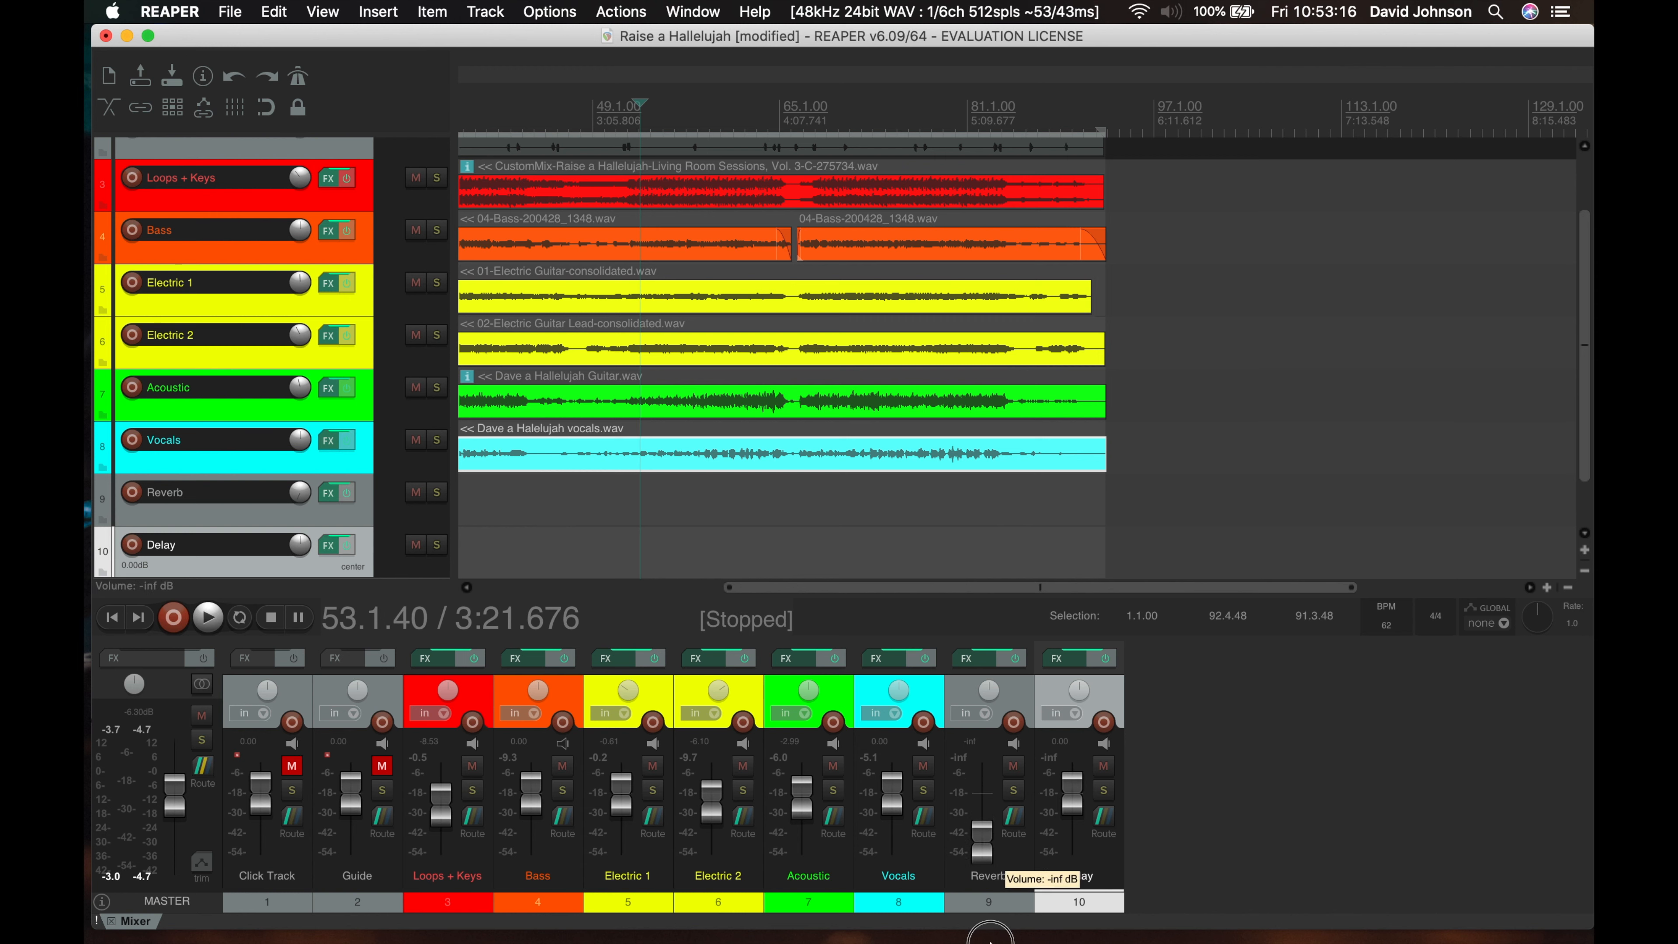
left_click_drag(1071, 793, 1071, 926)
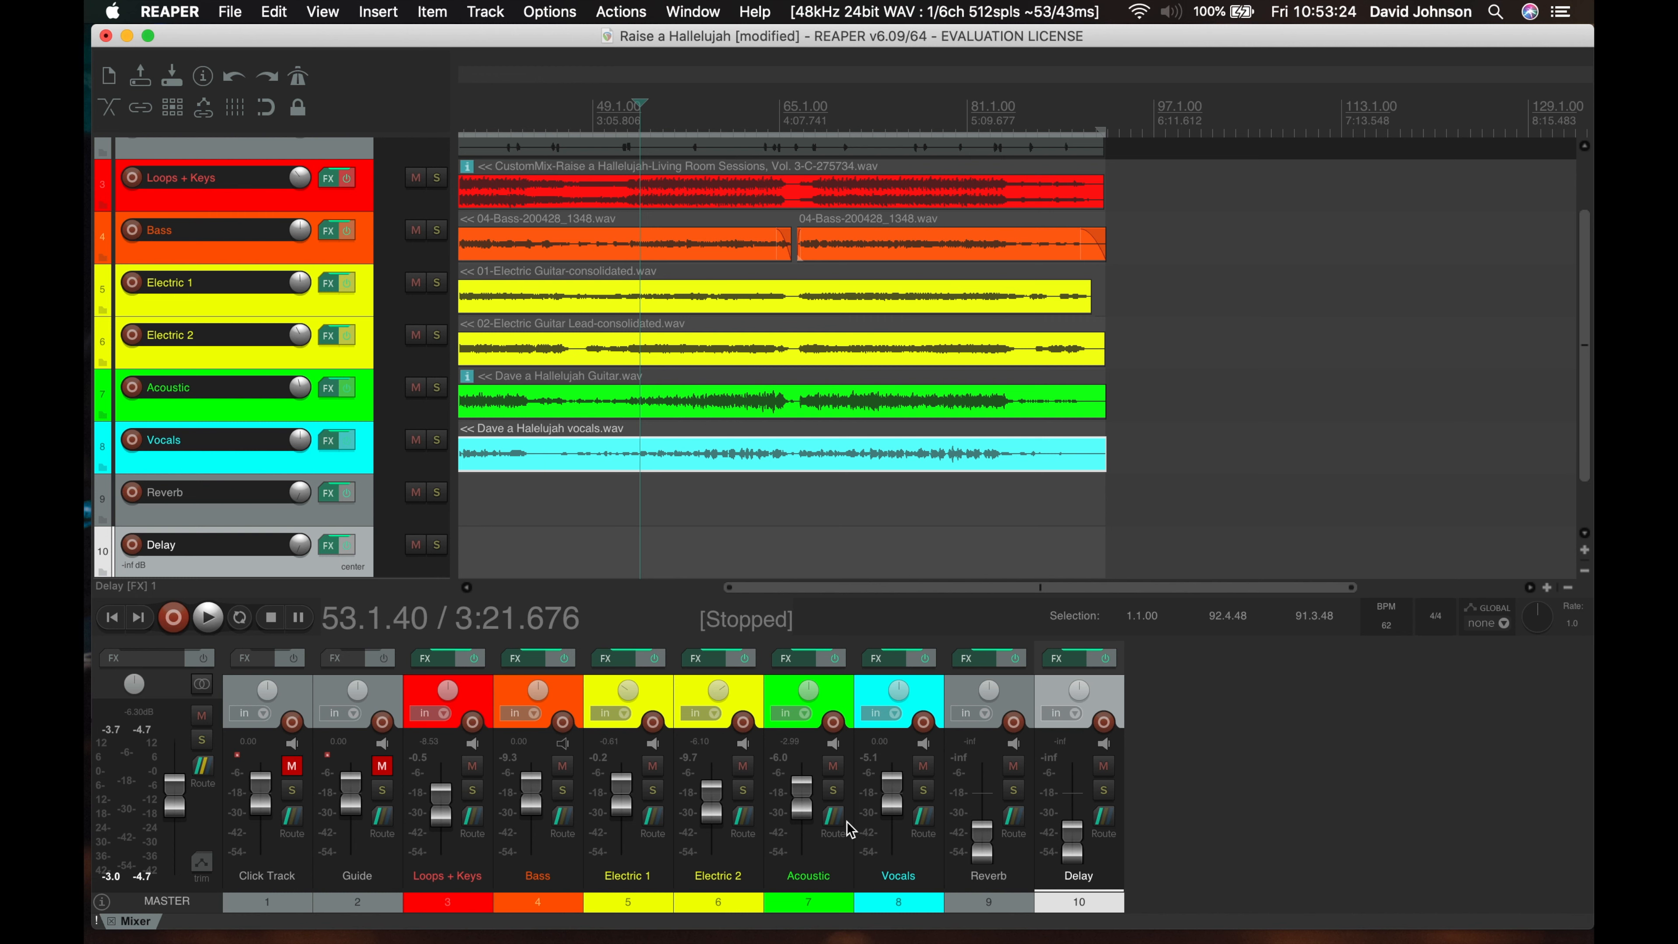
Add sends from the Vocals track to the Reverb and Delay tracks, then close its routing window
left_click(924, 818)
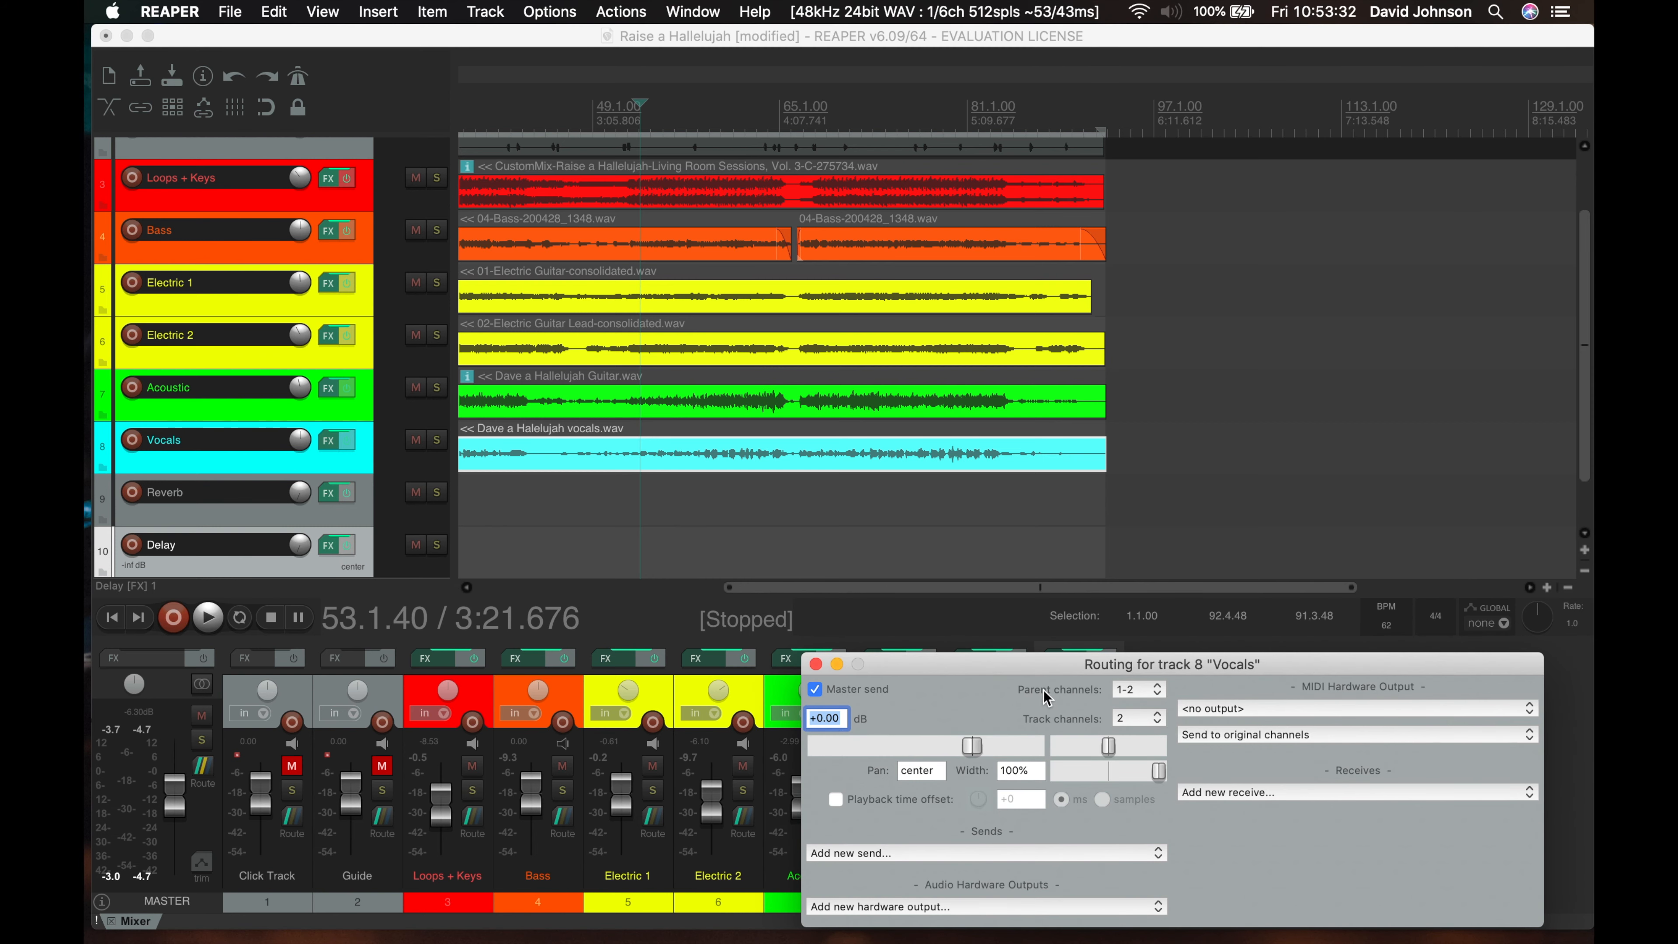
left_click_drag(1030, 664, 819, 321)
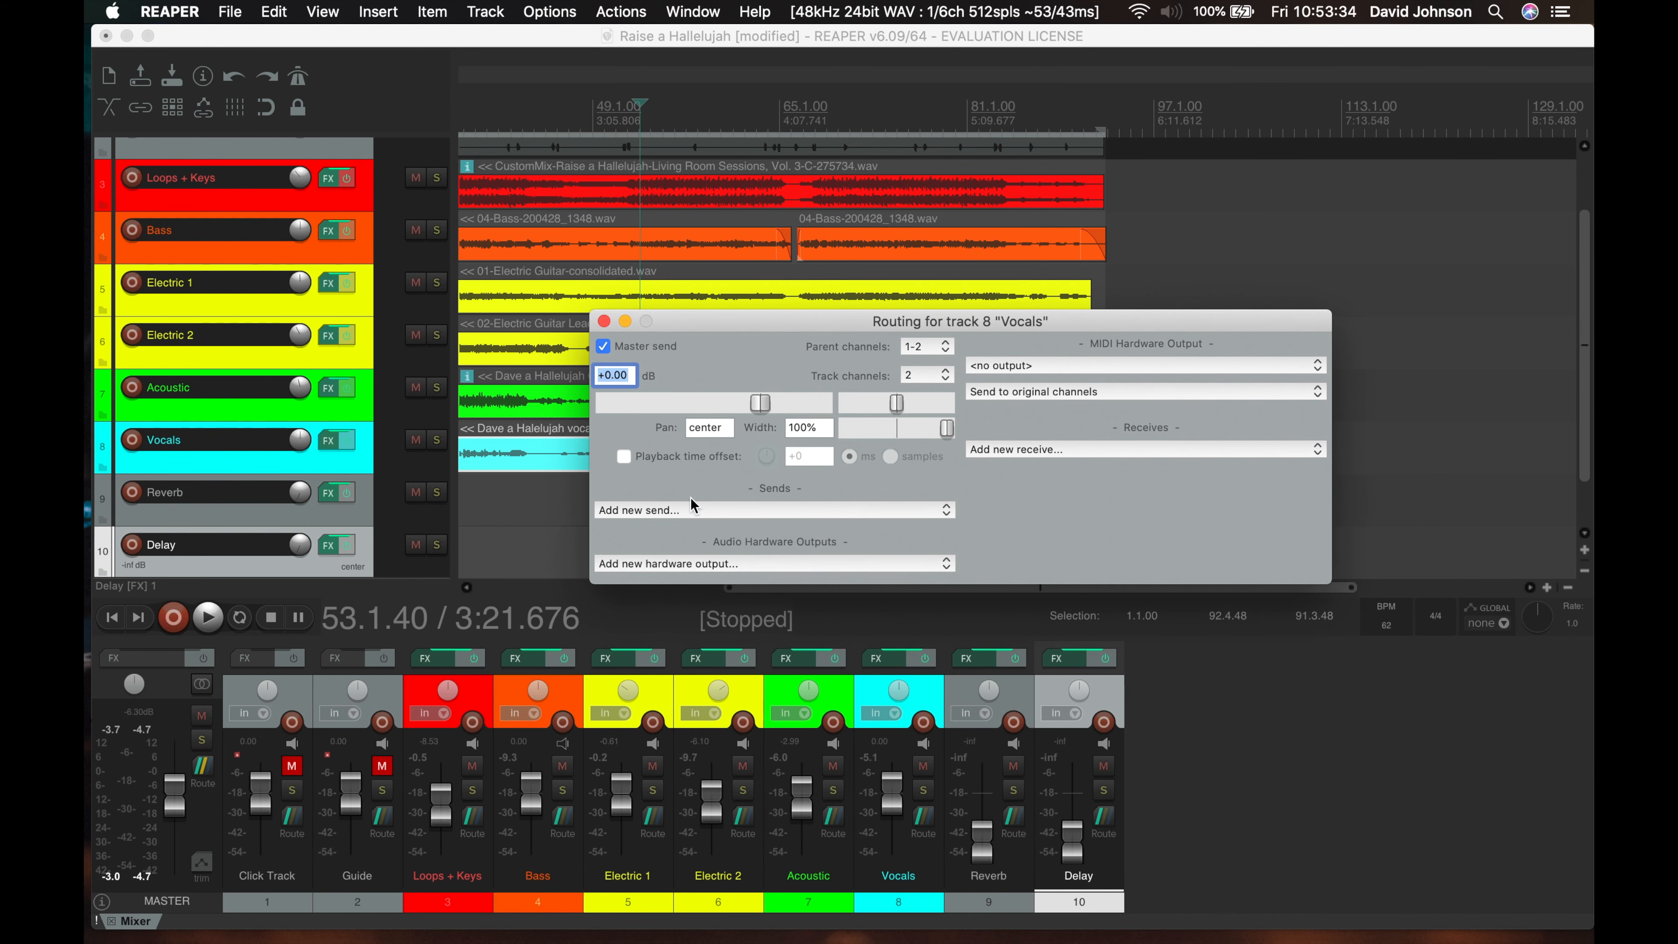
left_click(810, 507)
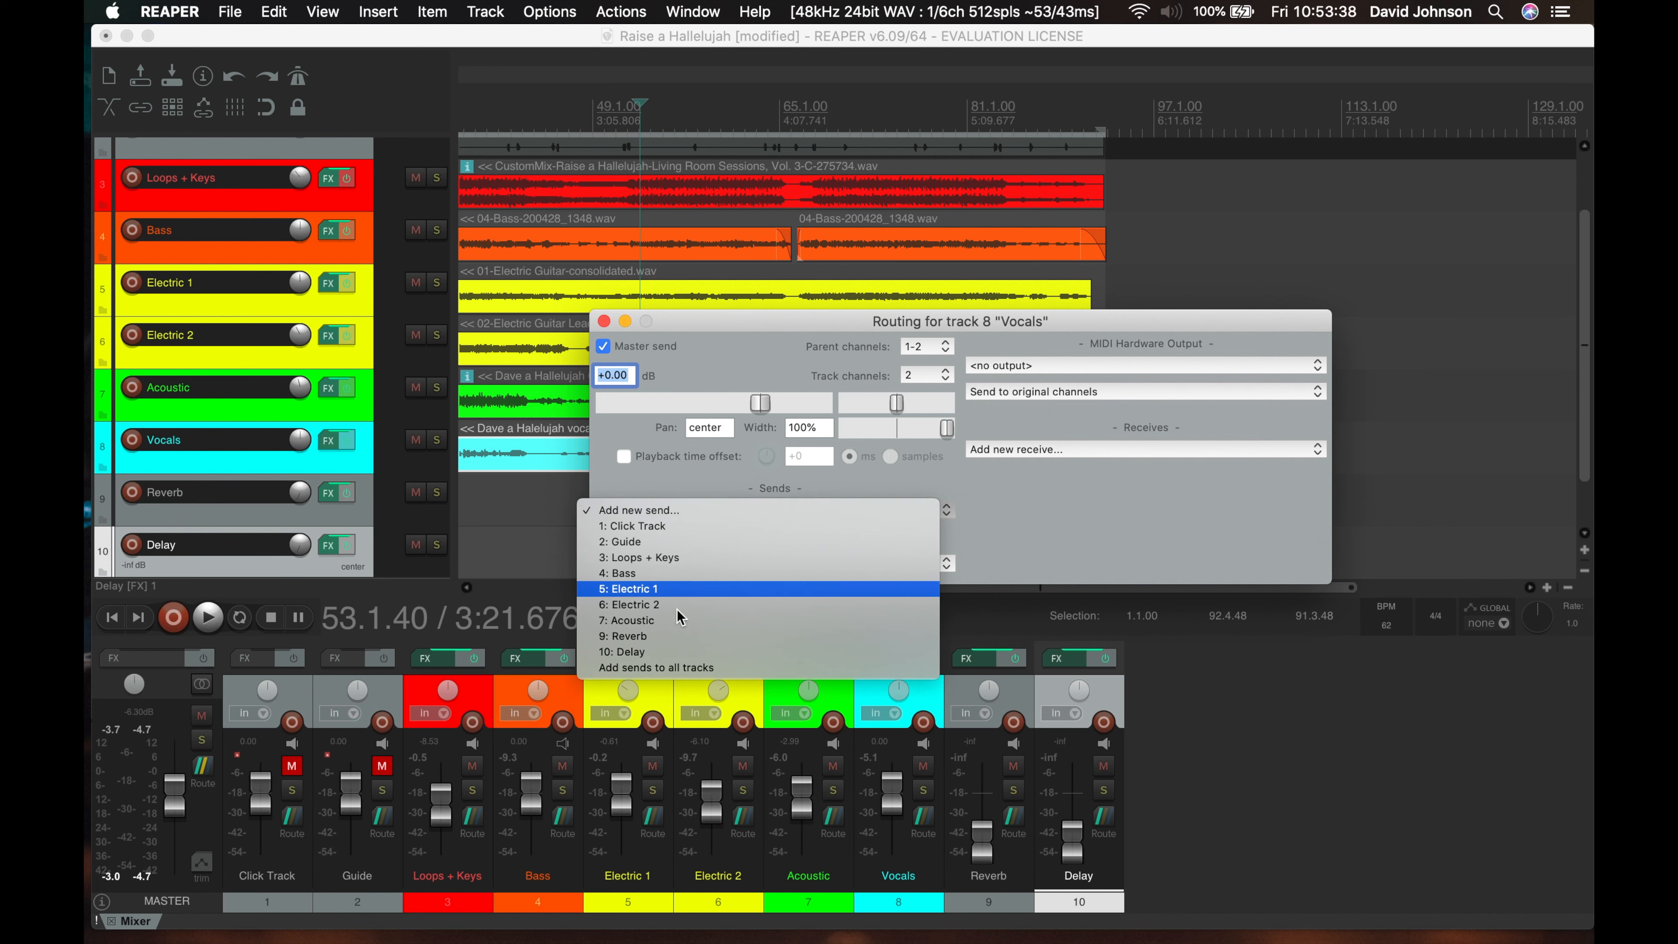
left_click(609, 640)
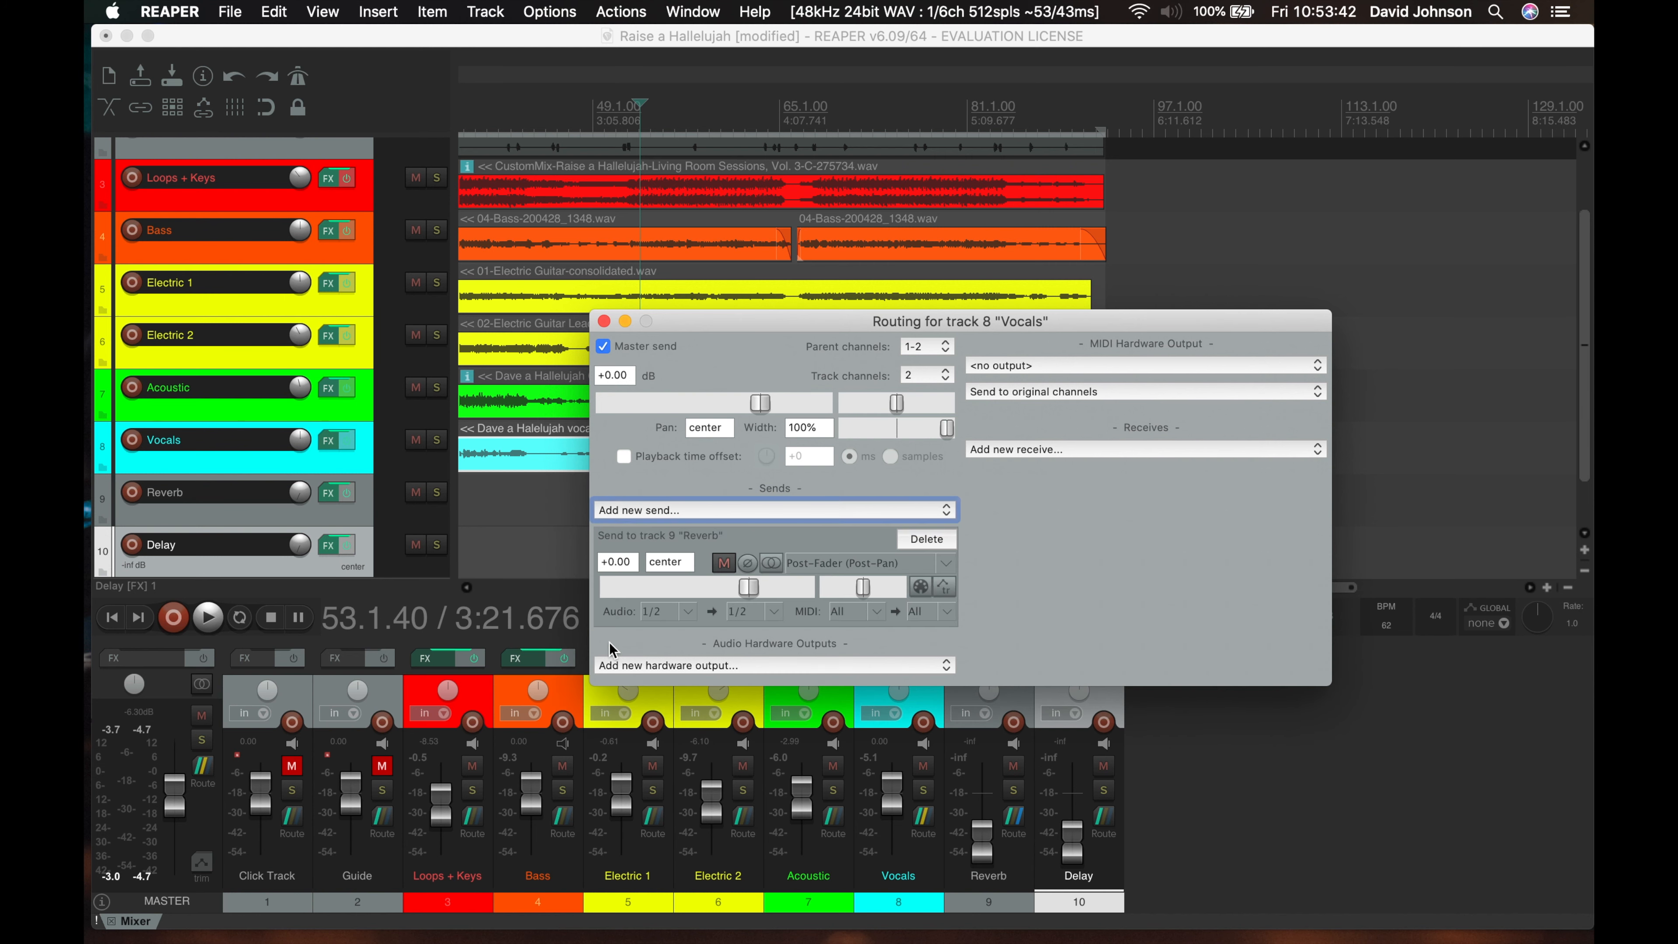
left_click(818, 511)
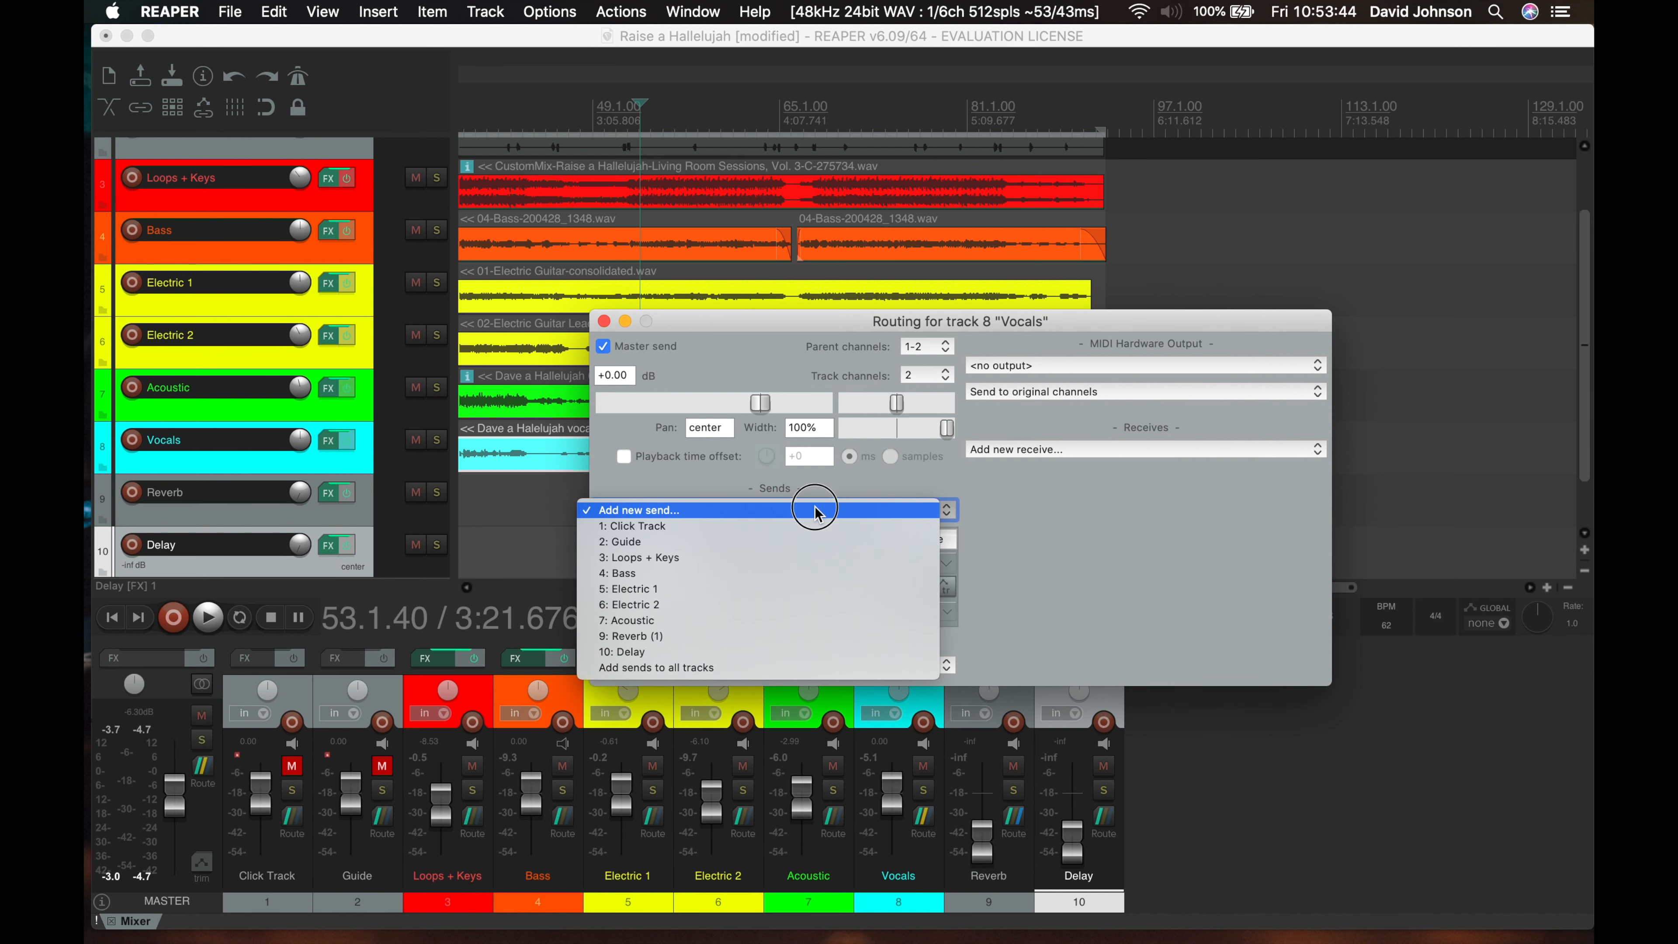
left_click(706, 651)
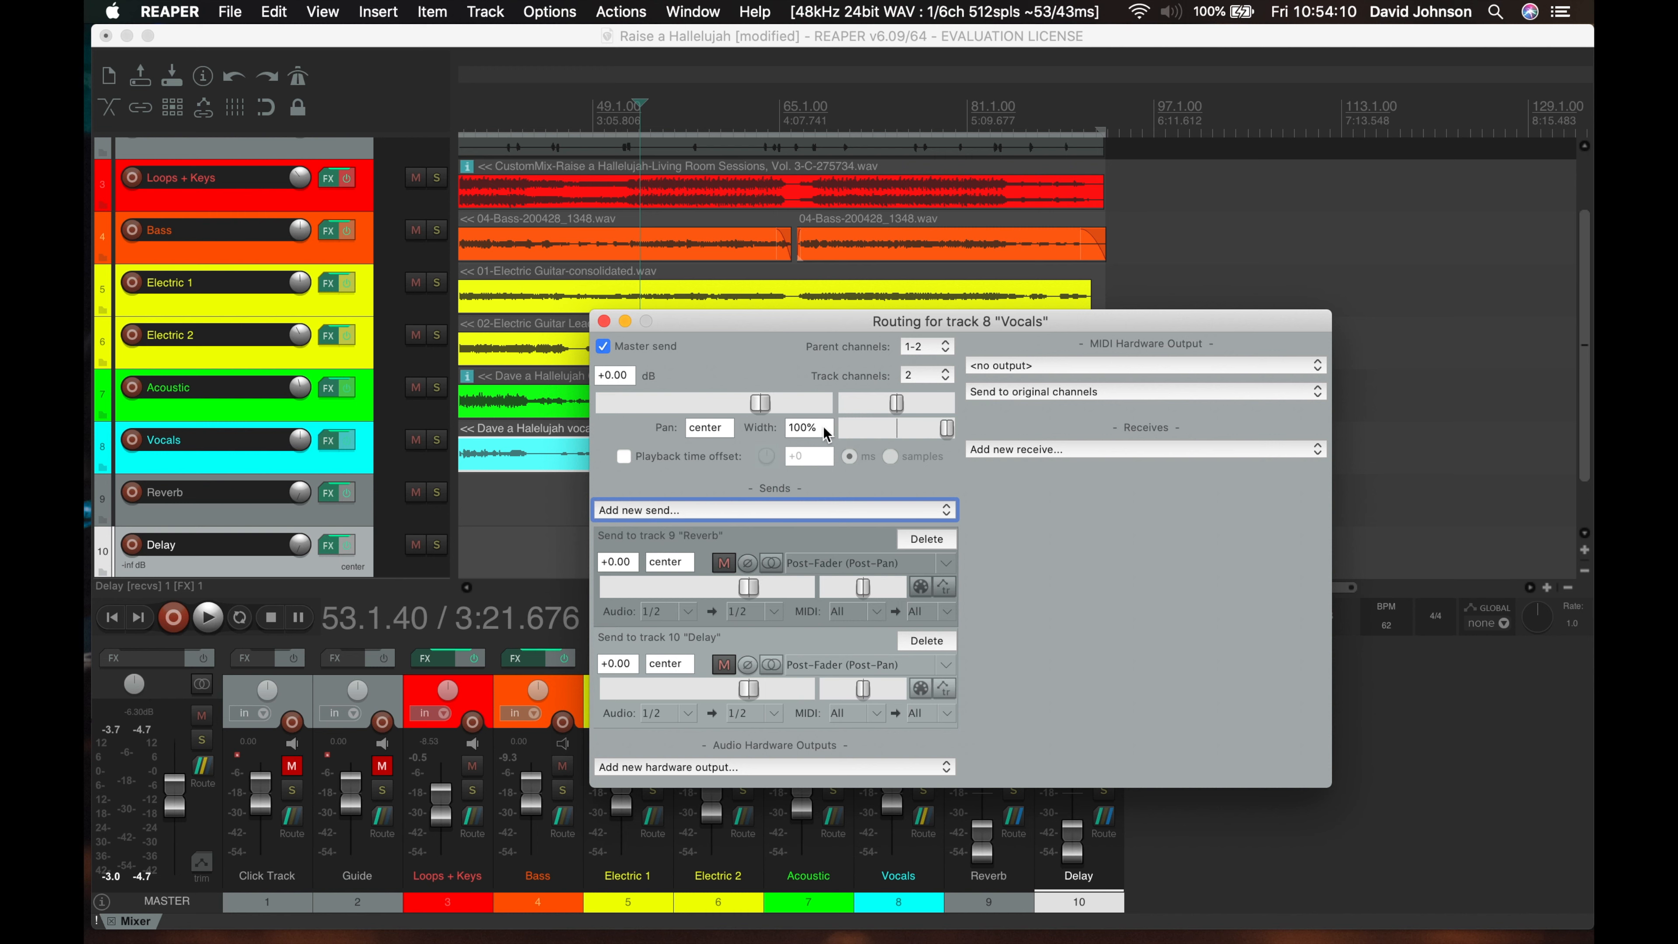
left_click(603, 321)
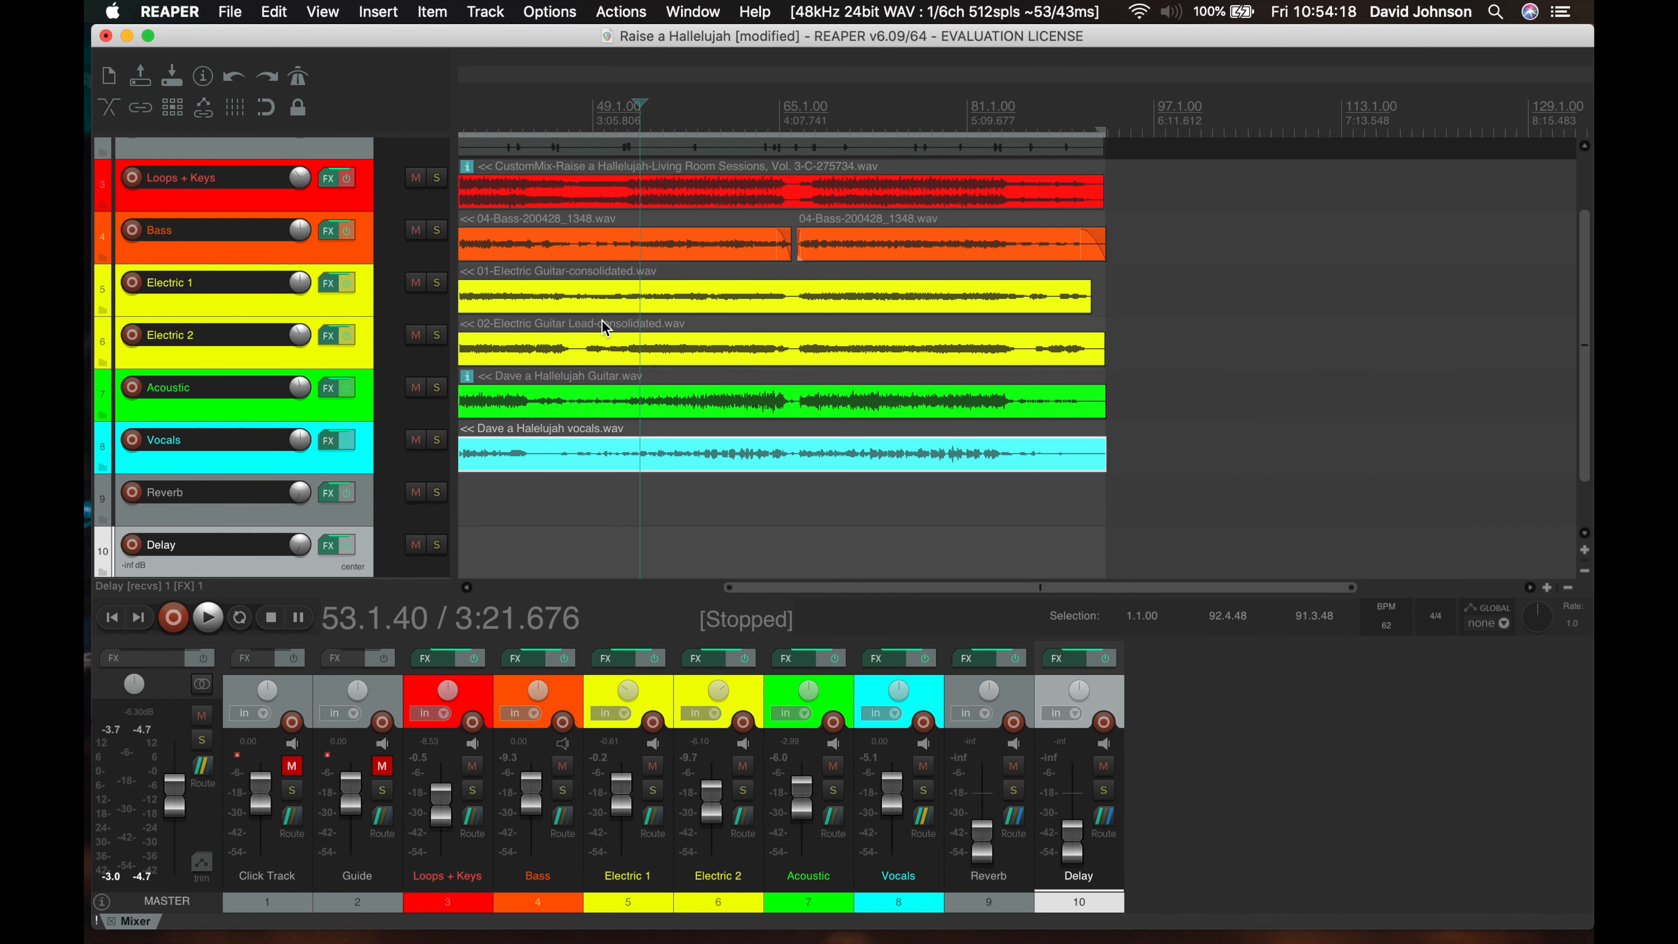
Play back the mix and raise the Reverb track's volume to about -19.2 dB
key("space")
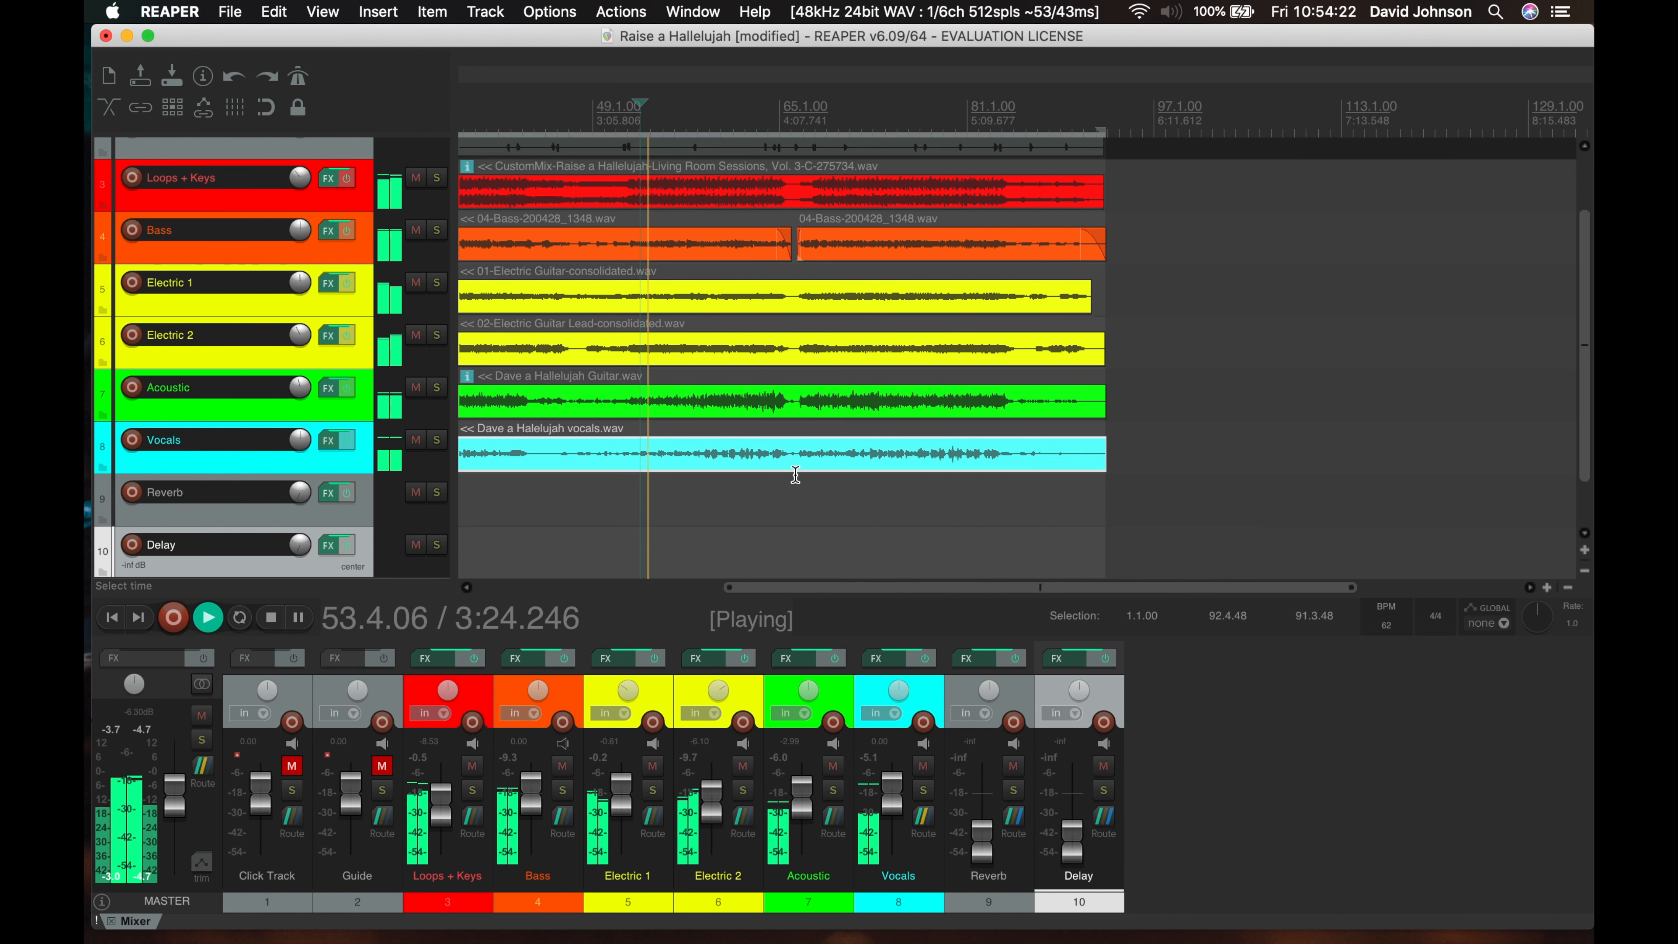
key("space")
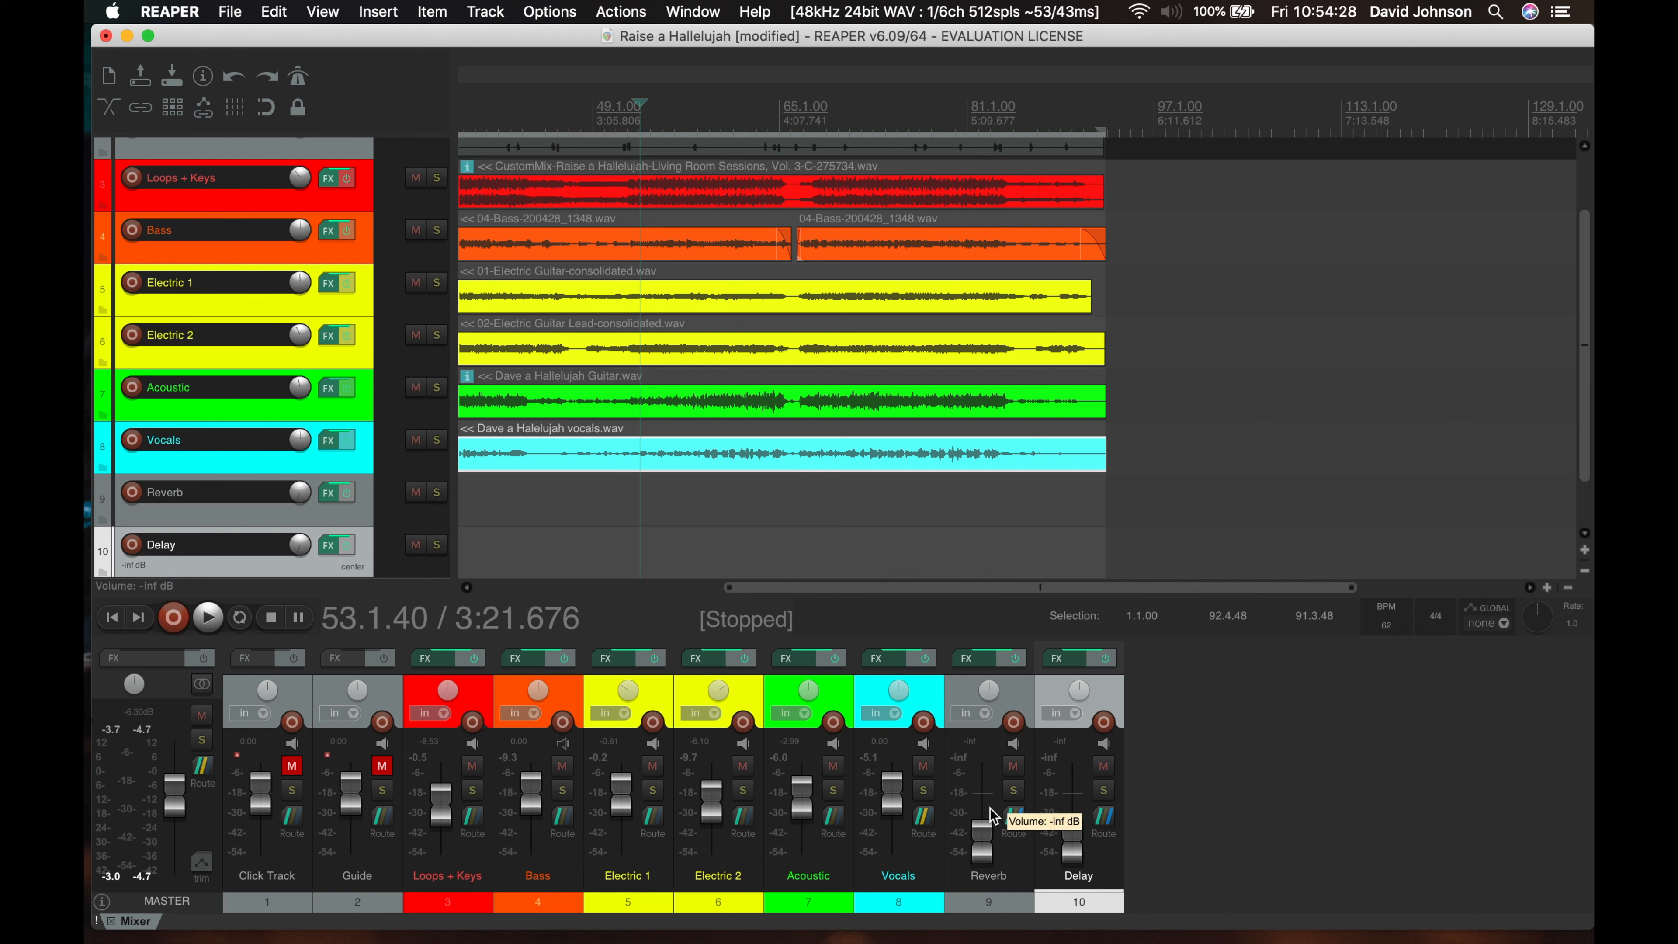
mouse_move(1083, 831)
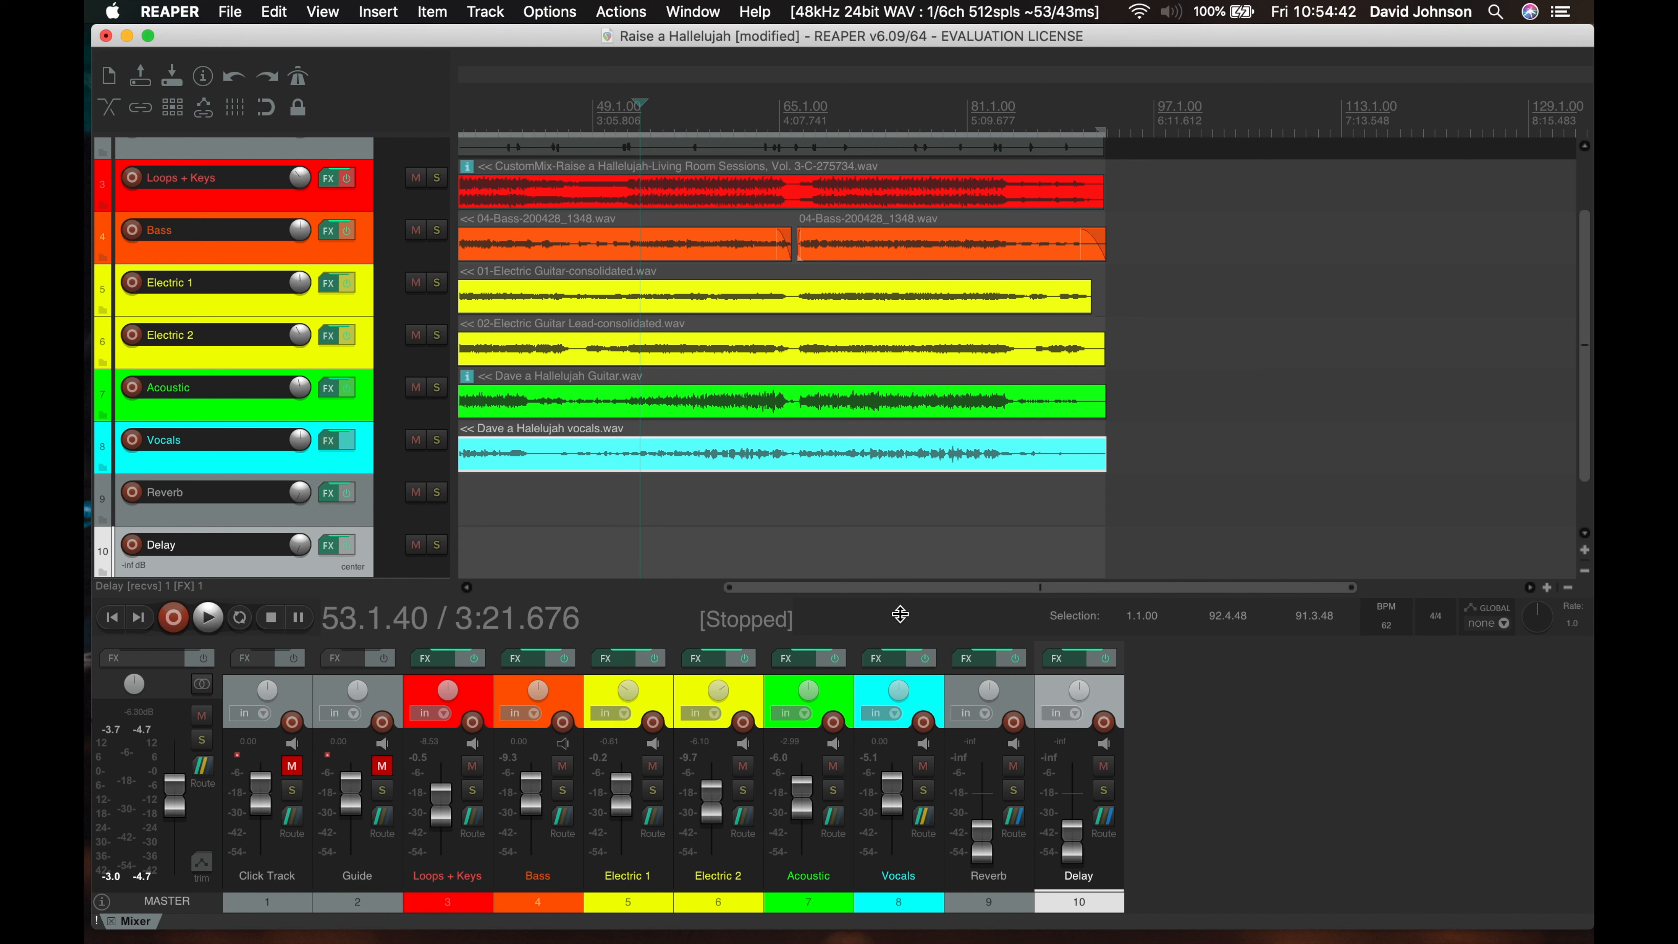
key("space")
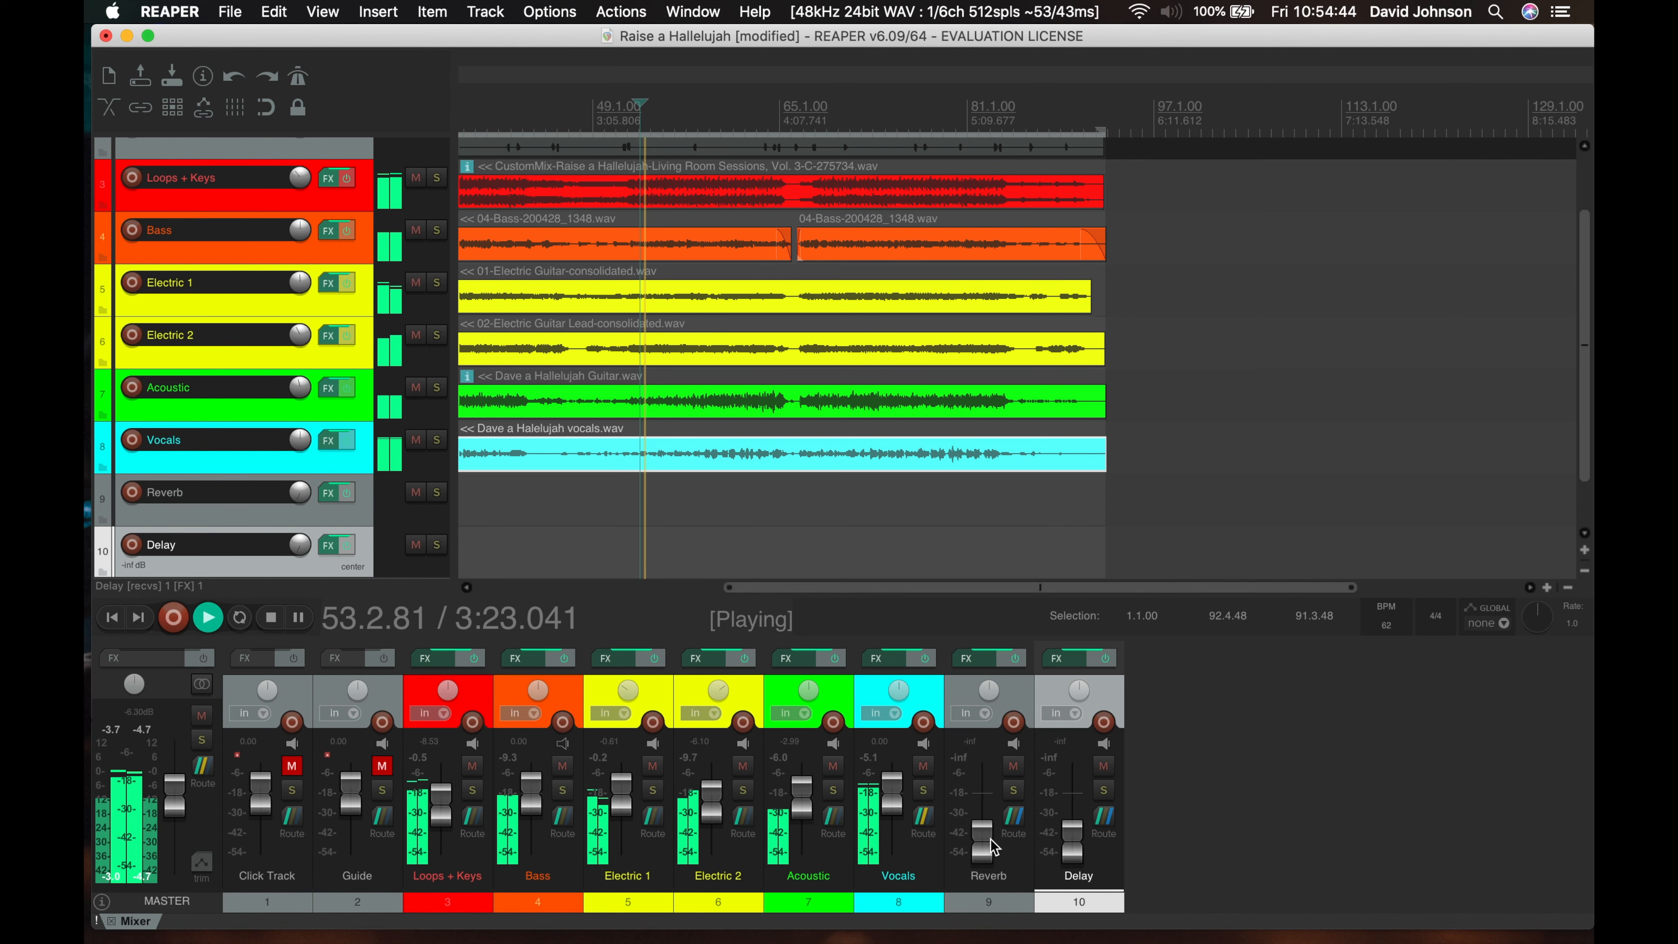
left_click_drag(991, 846, 984, 825)
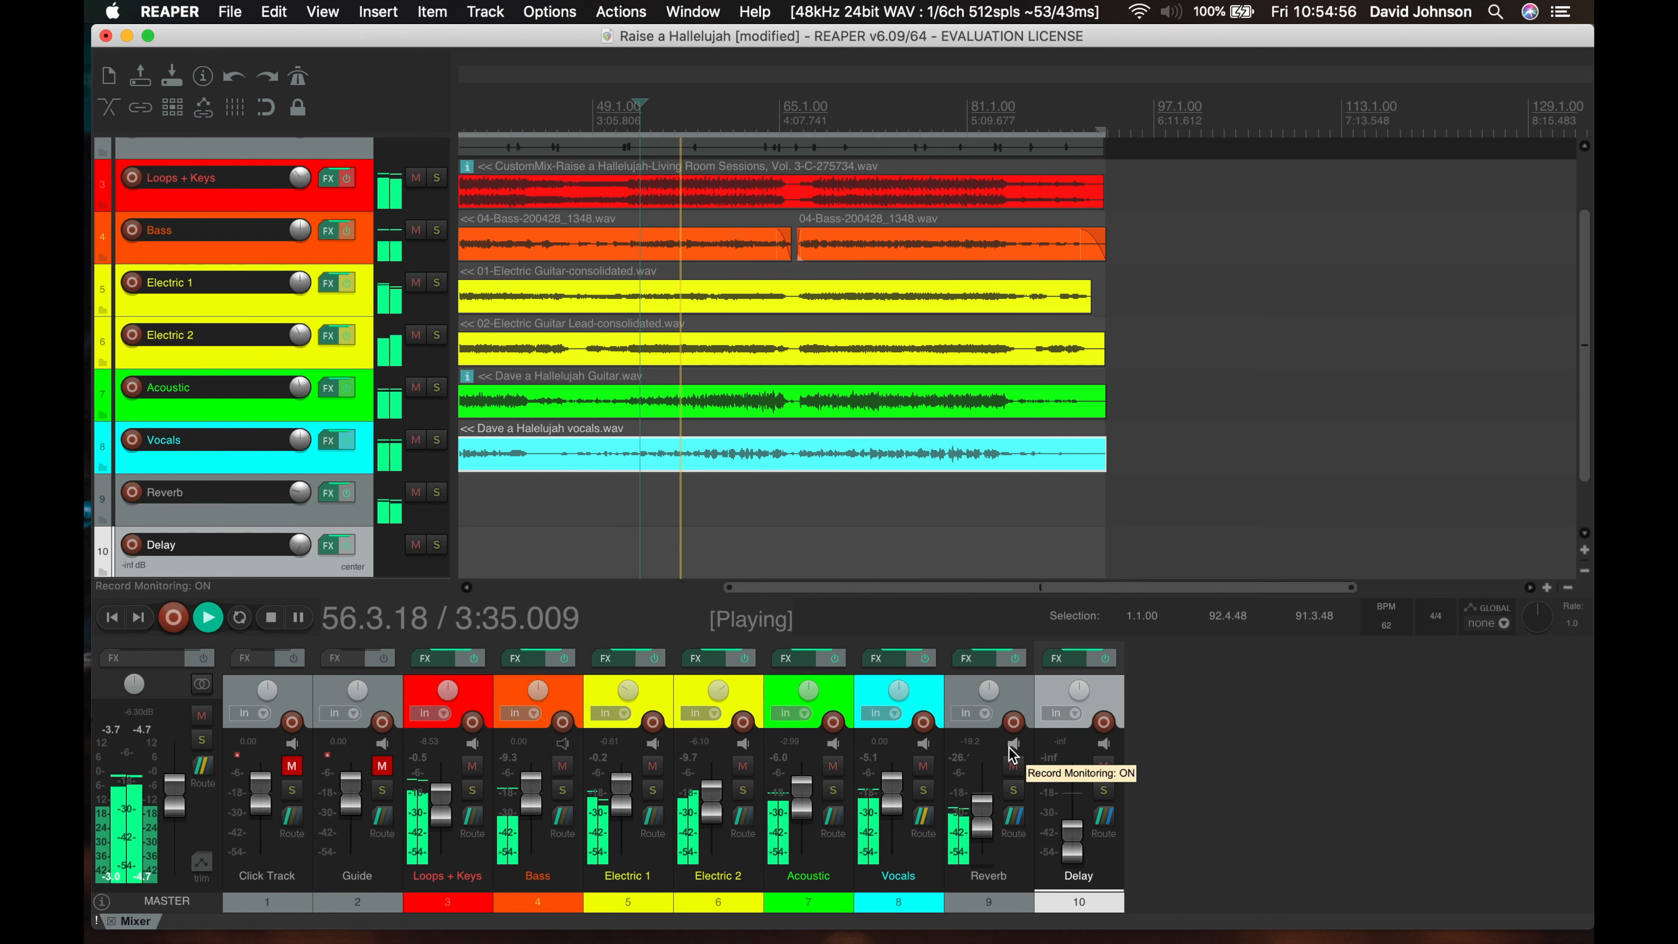
key("space")
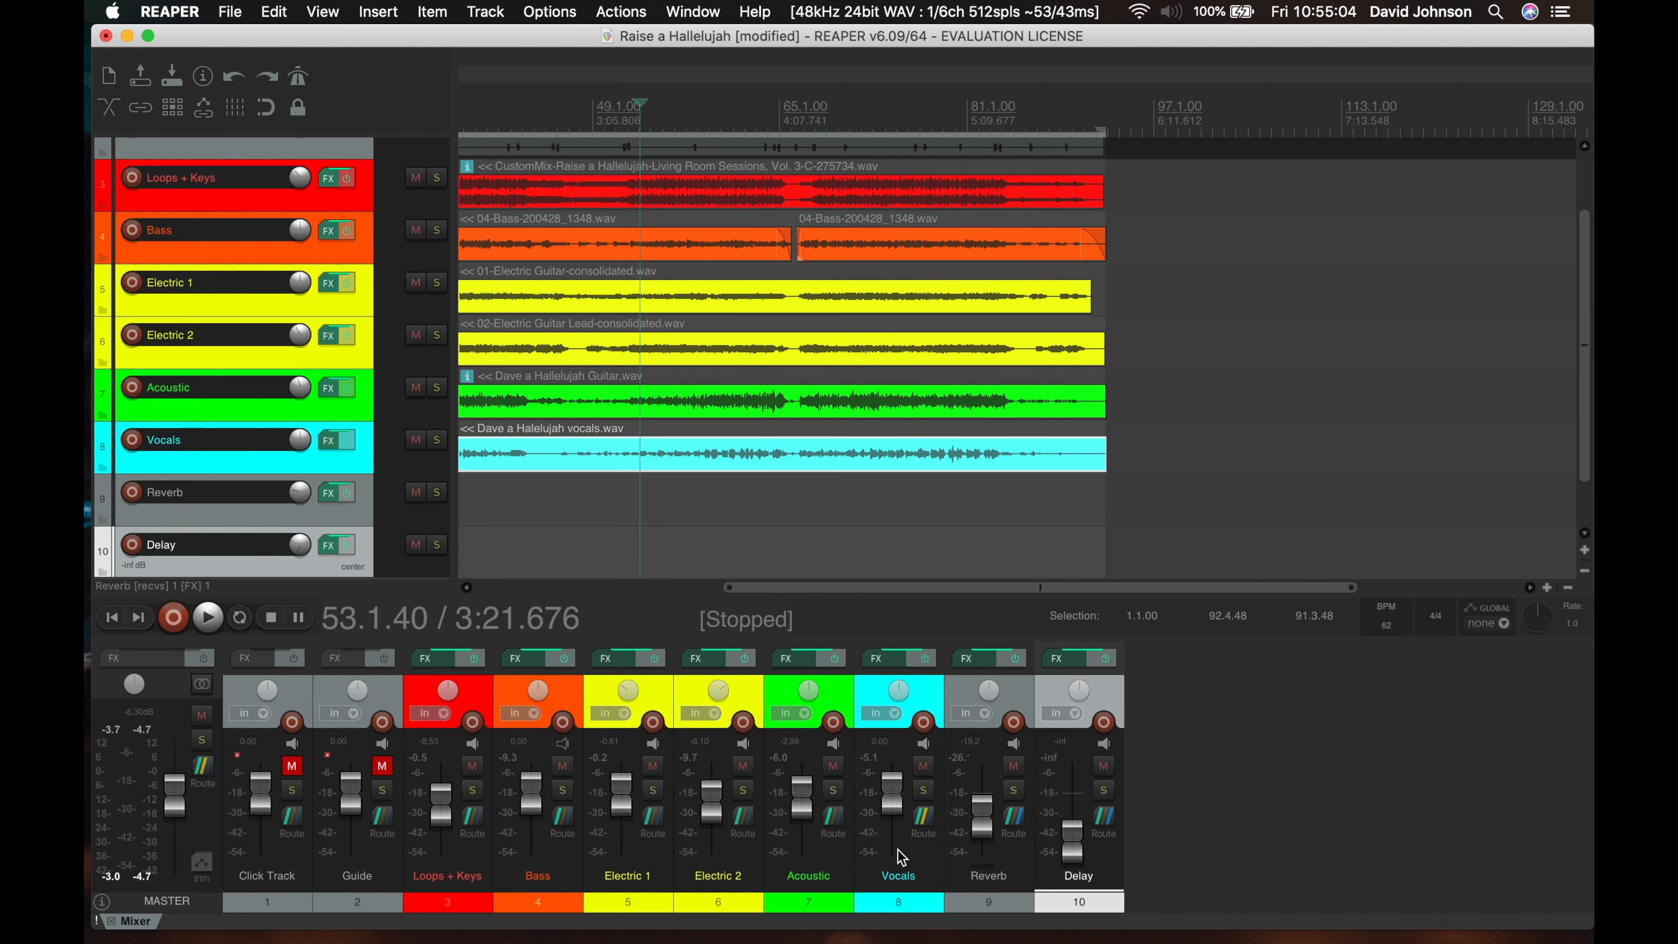
Solo the Vocals and Reverb tracks and, during playback, raise the Delay track's volume to about -18.1 dB
left_click(924, 791)
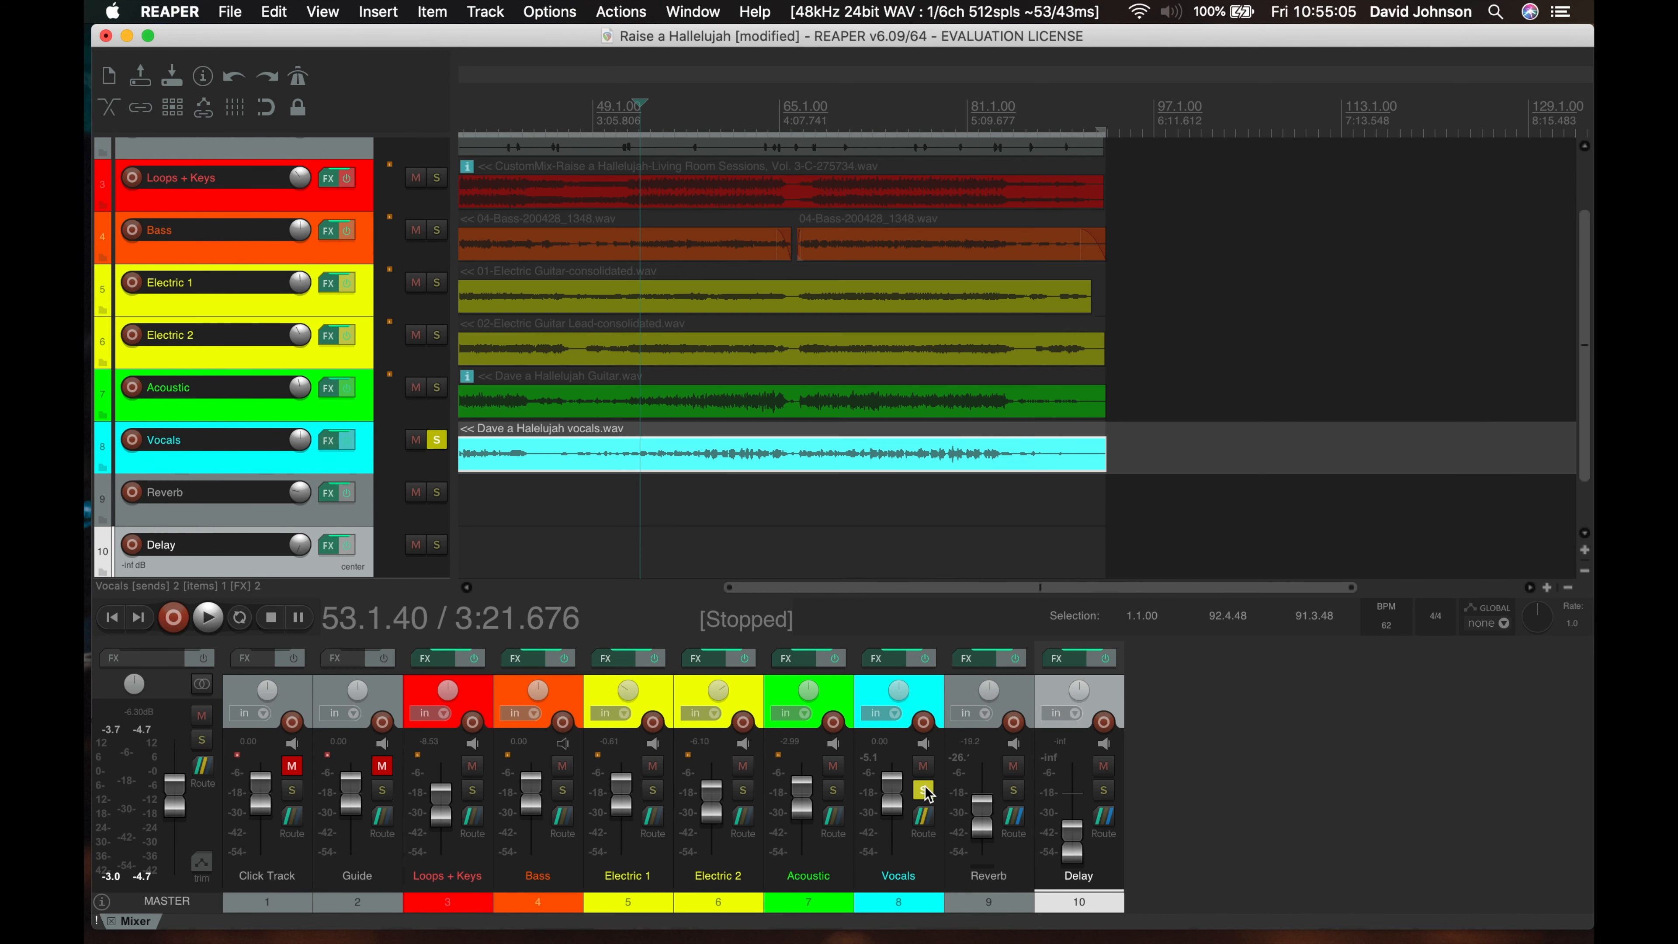
left_click(1014, 791)
key("space")
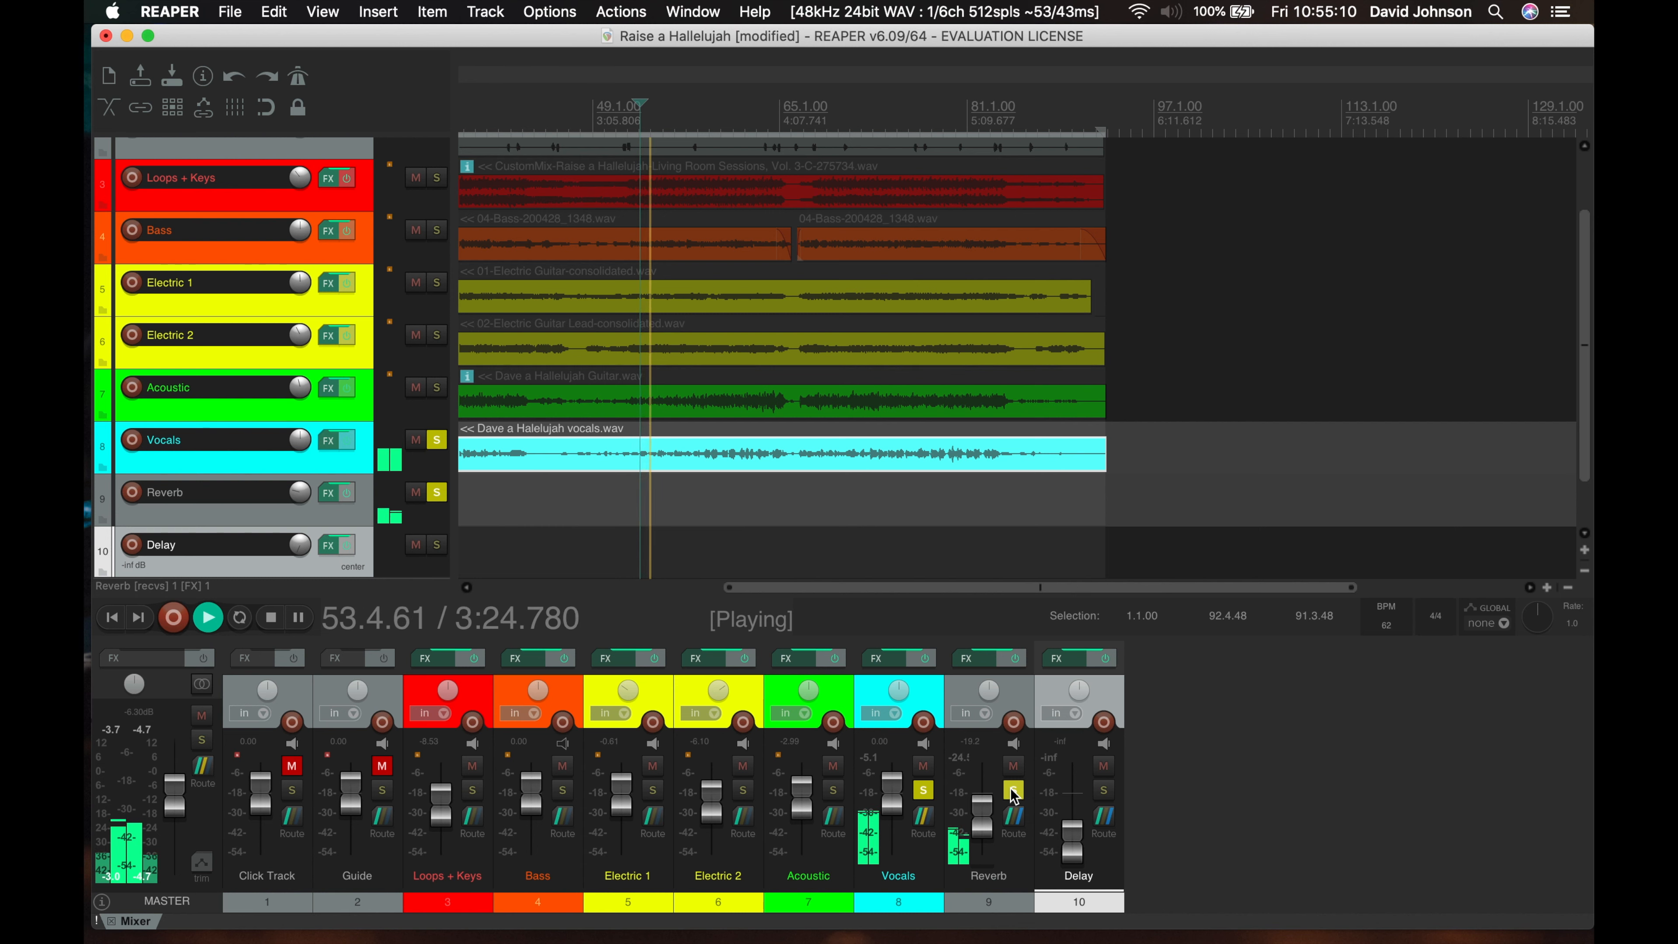
left_click(1074, 840)
left_click_drag(1073, 843, 1071, 822)
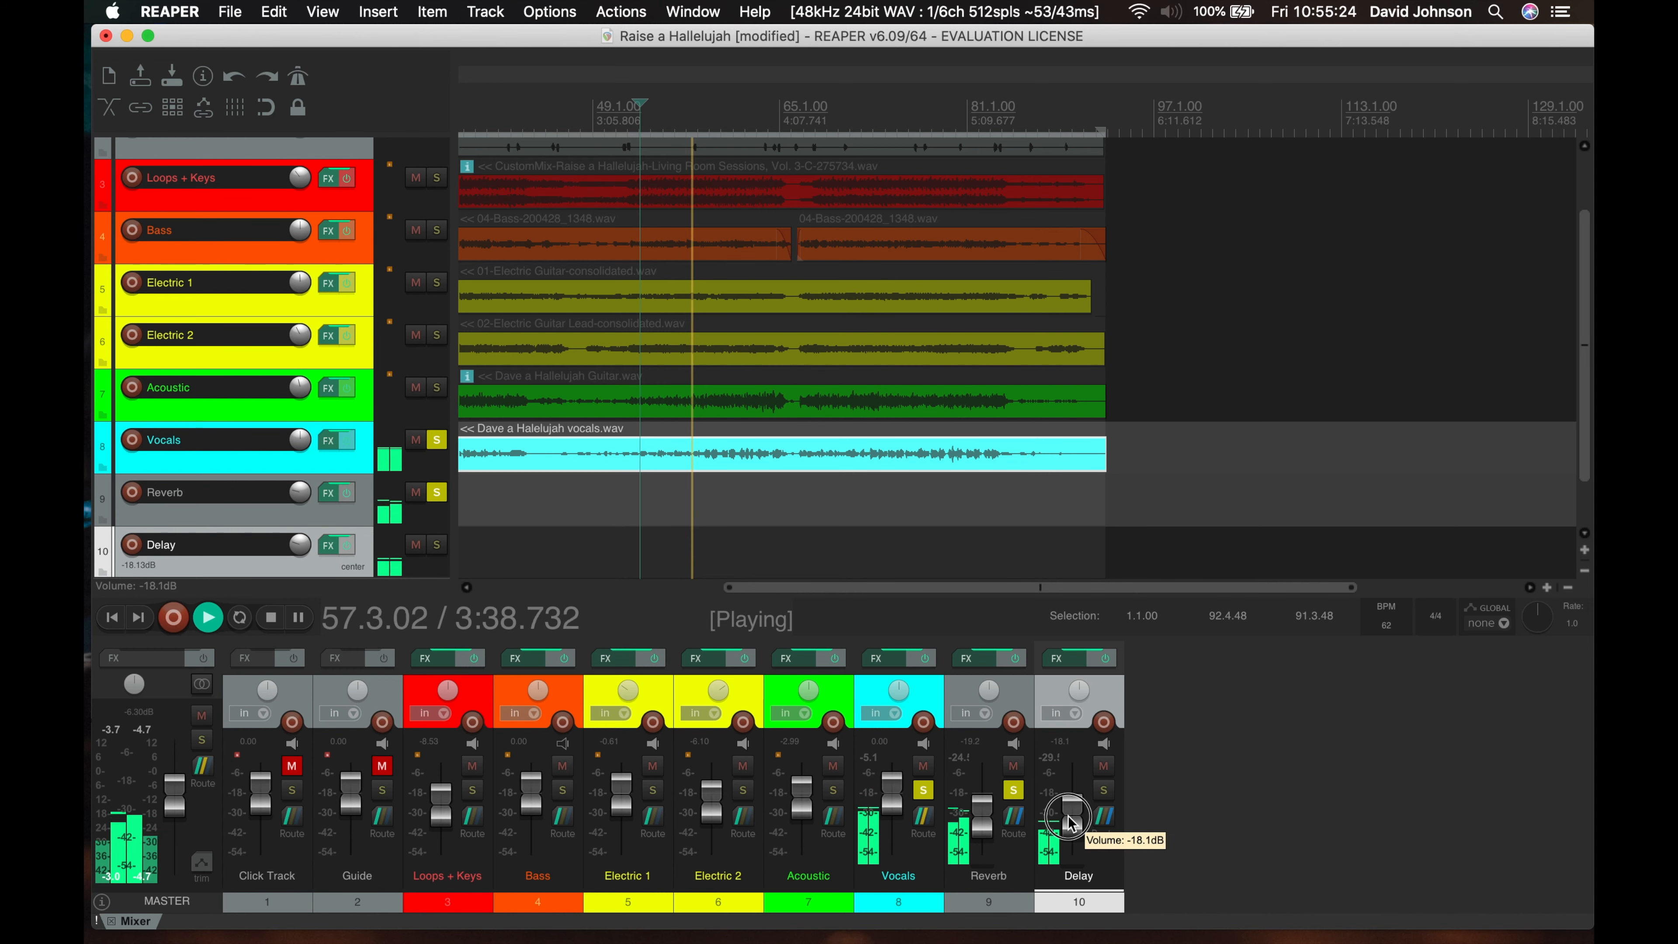
Shorten the Delay track's ReaDelay to about 44.1 ms and 1.16 eighth notes during playback
left_click(1057, 658)
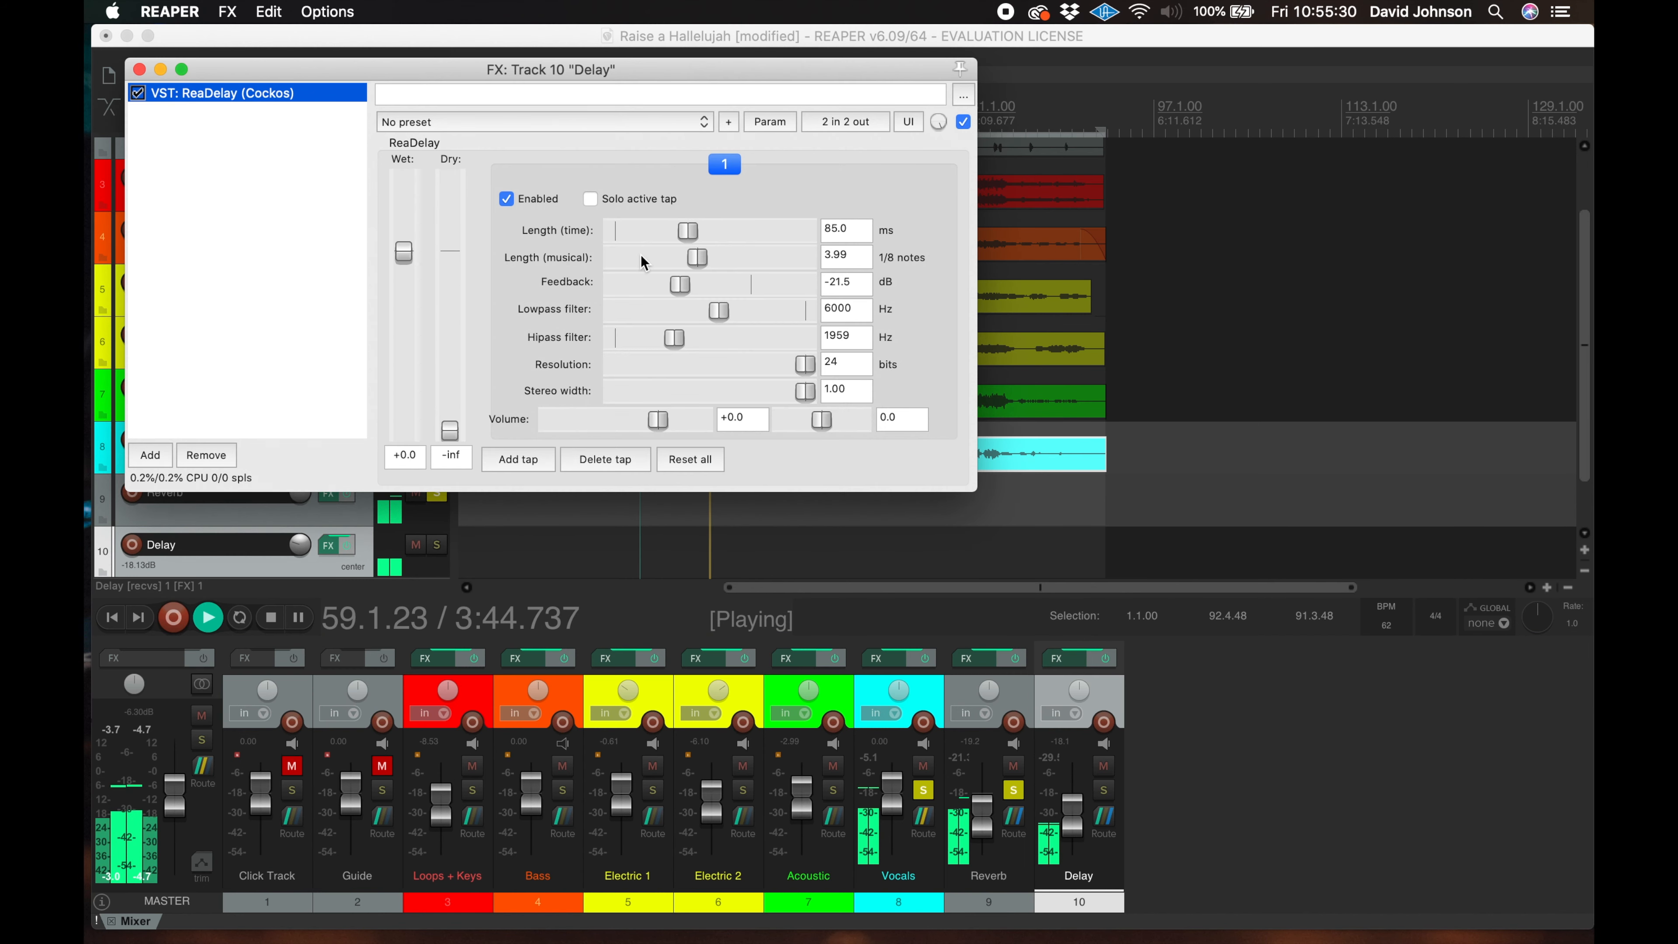
left_click_drag(699, 263, 663, 264)
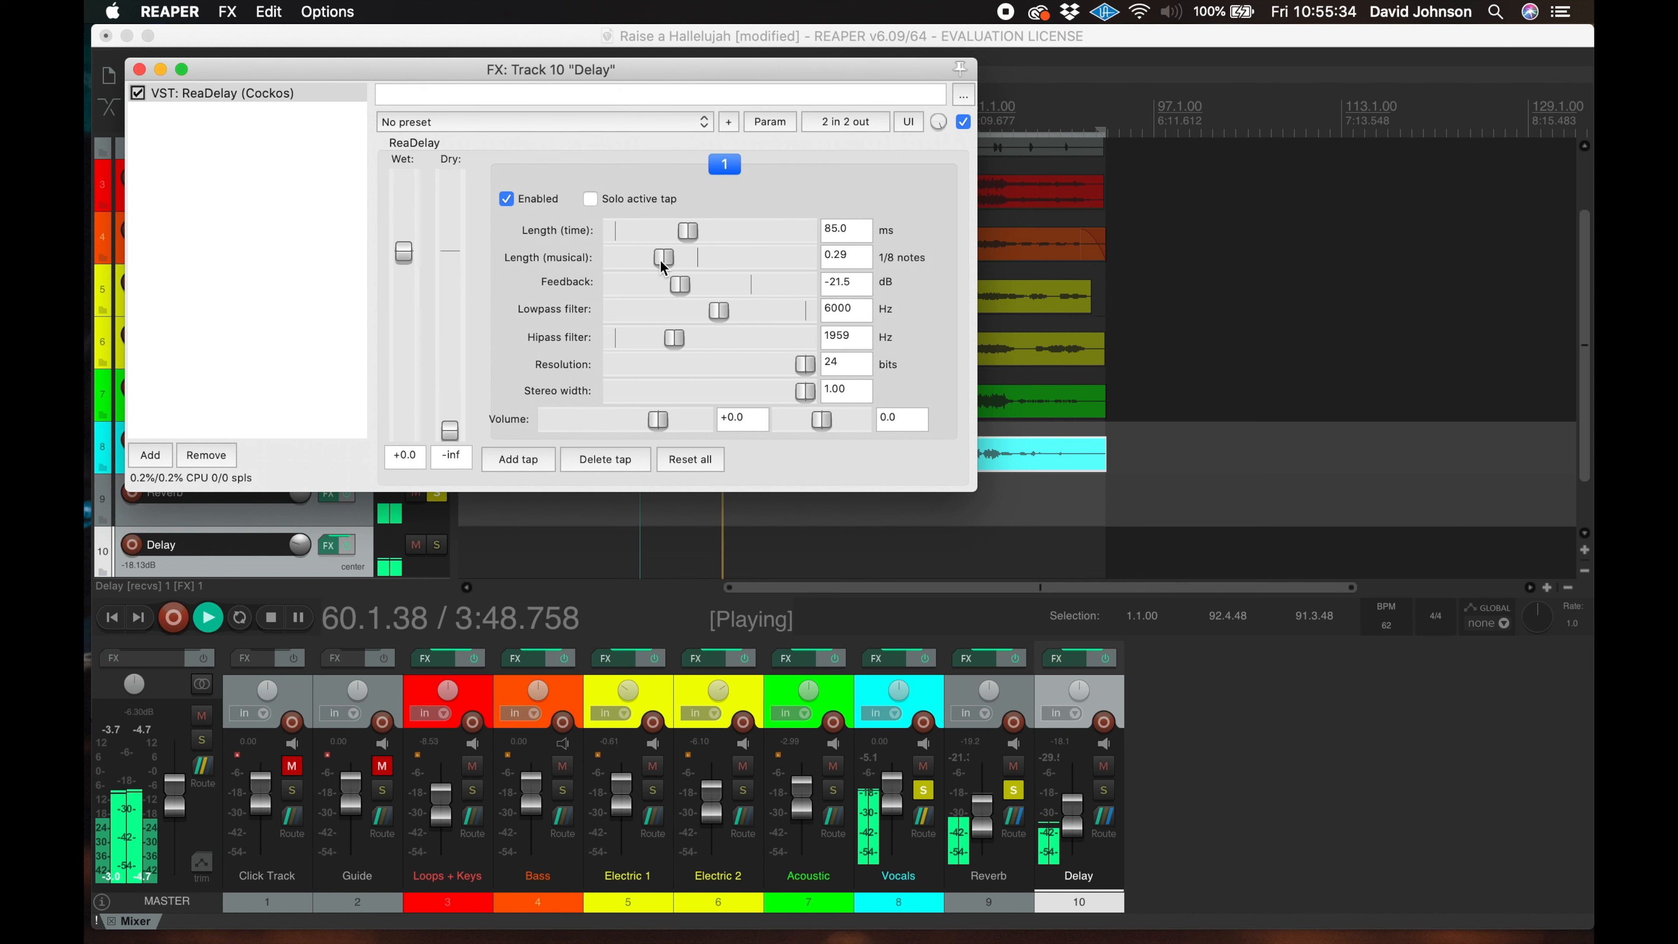
left_click(689, 240)
mouse_move(691, 239)
left_mouse_down()
mouse_move(679, 233)
mouse_move(680, 261)
left_mouse_up()
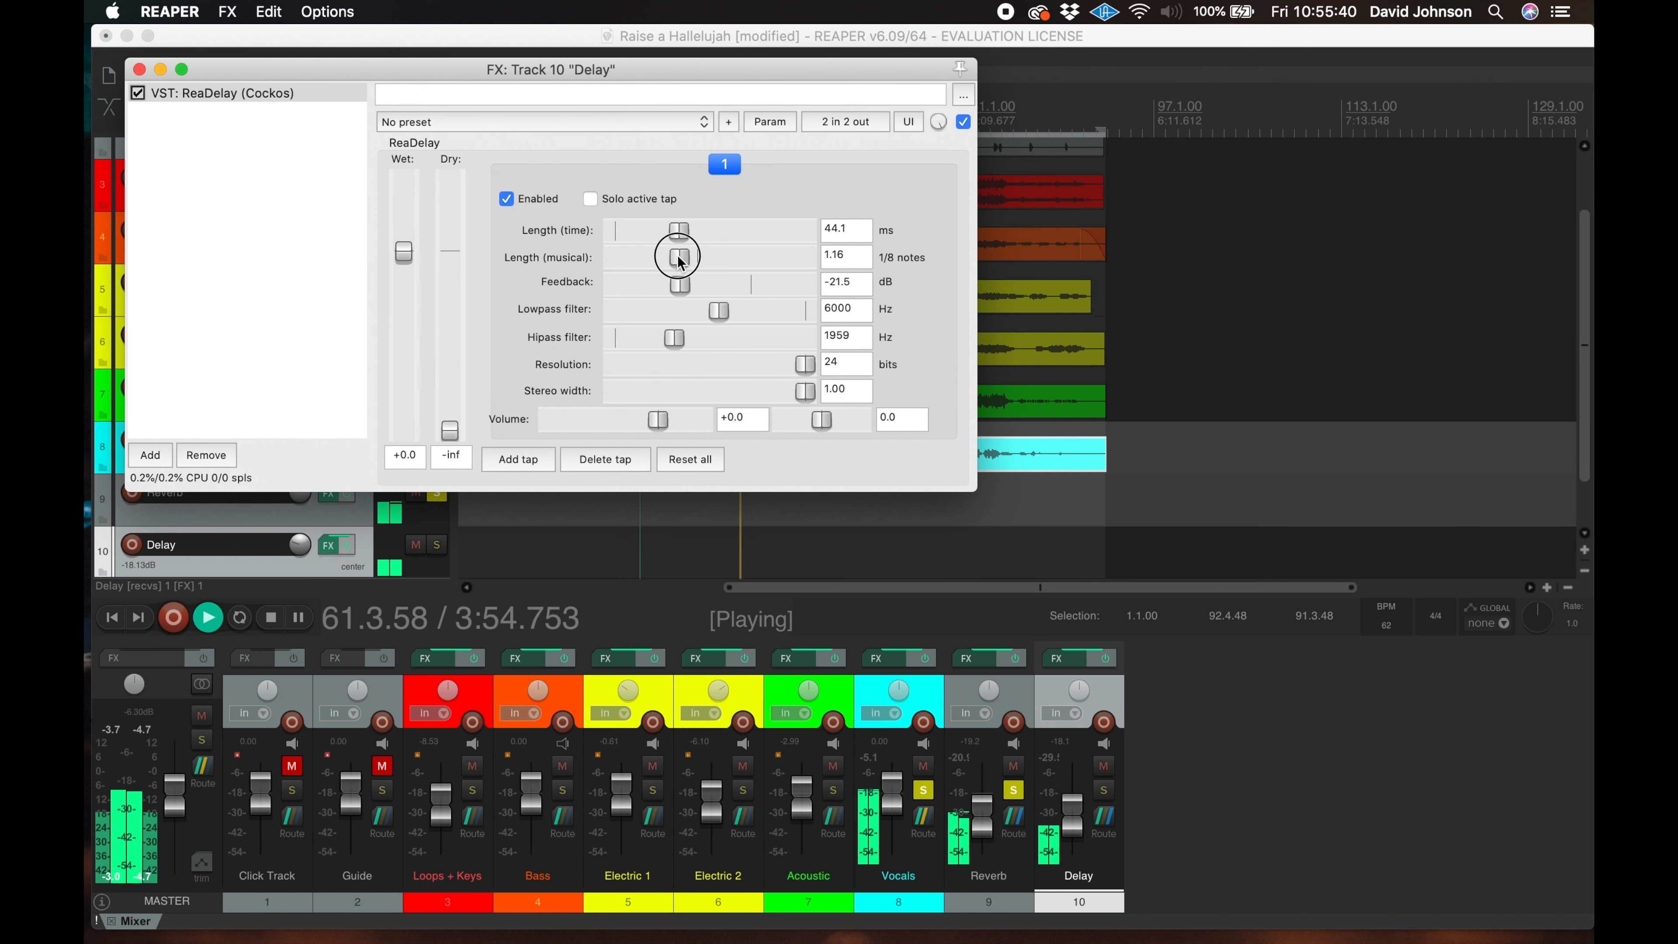
Solo the Delay track as well and raise its volume to about -12.1 dB
left_click(1100, 792)
left_click_drag(1072, 815, 1072, 810)
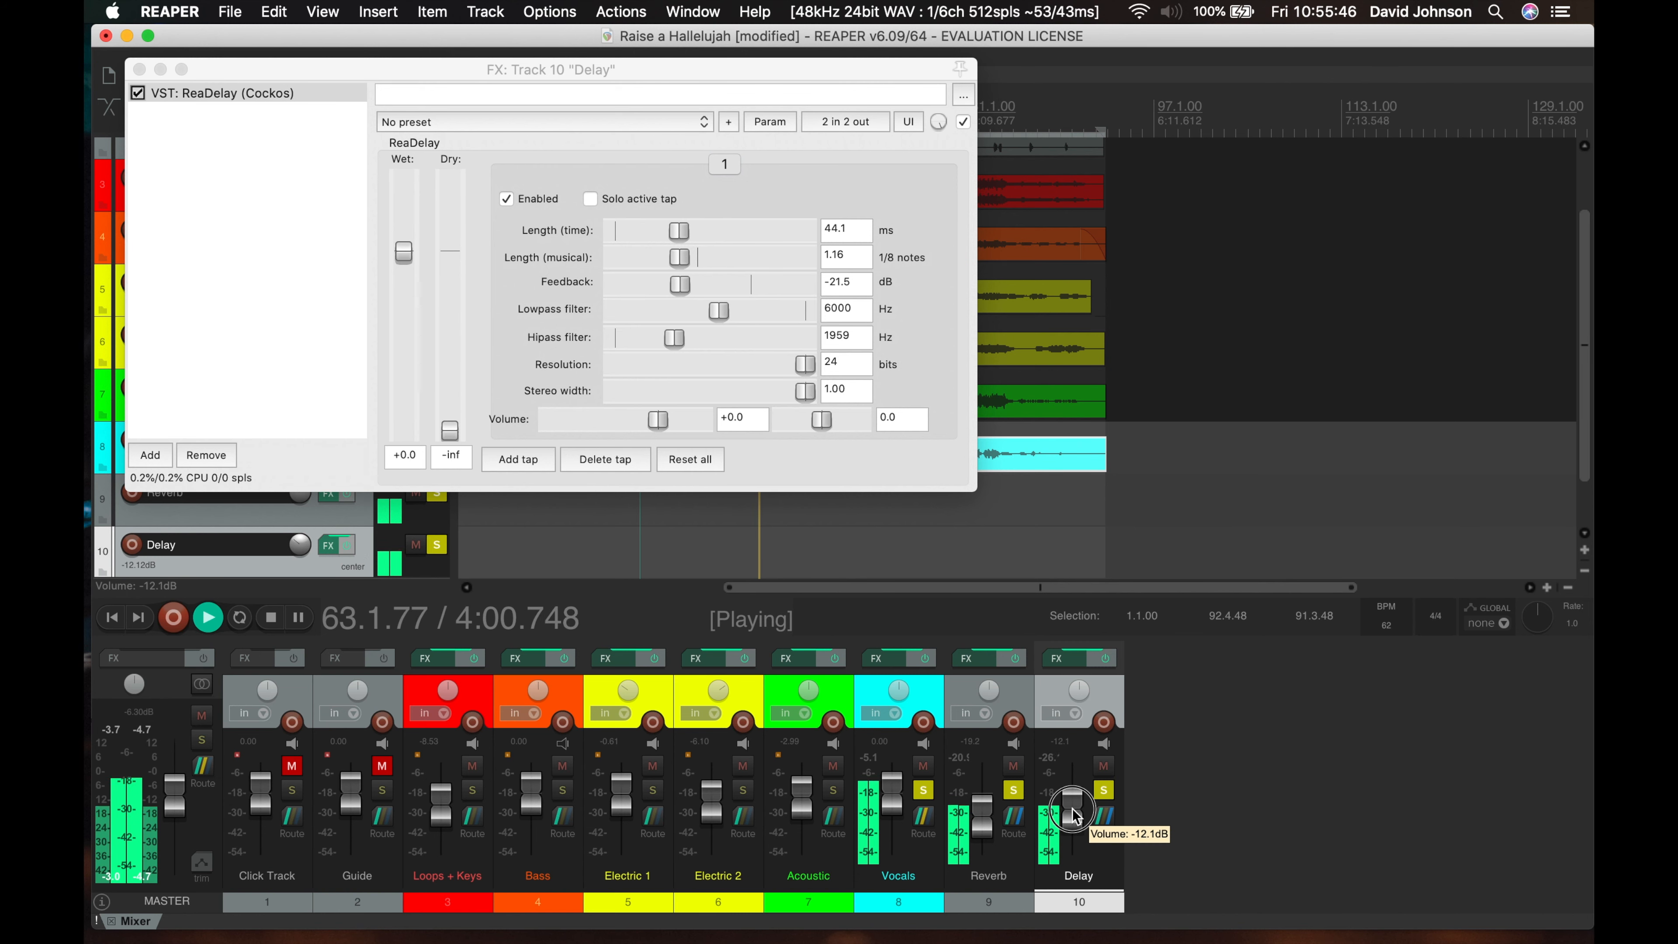
Adjust the Delay track's ReaDelay to about 8.6 ms, 0.38 eighth notes, -42.2 dB feedback and a 1647 Hz hipass filter
left_click_drag(682, 234, 664, 240)
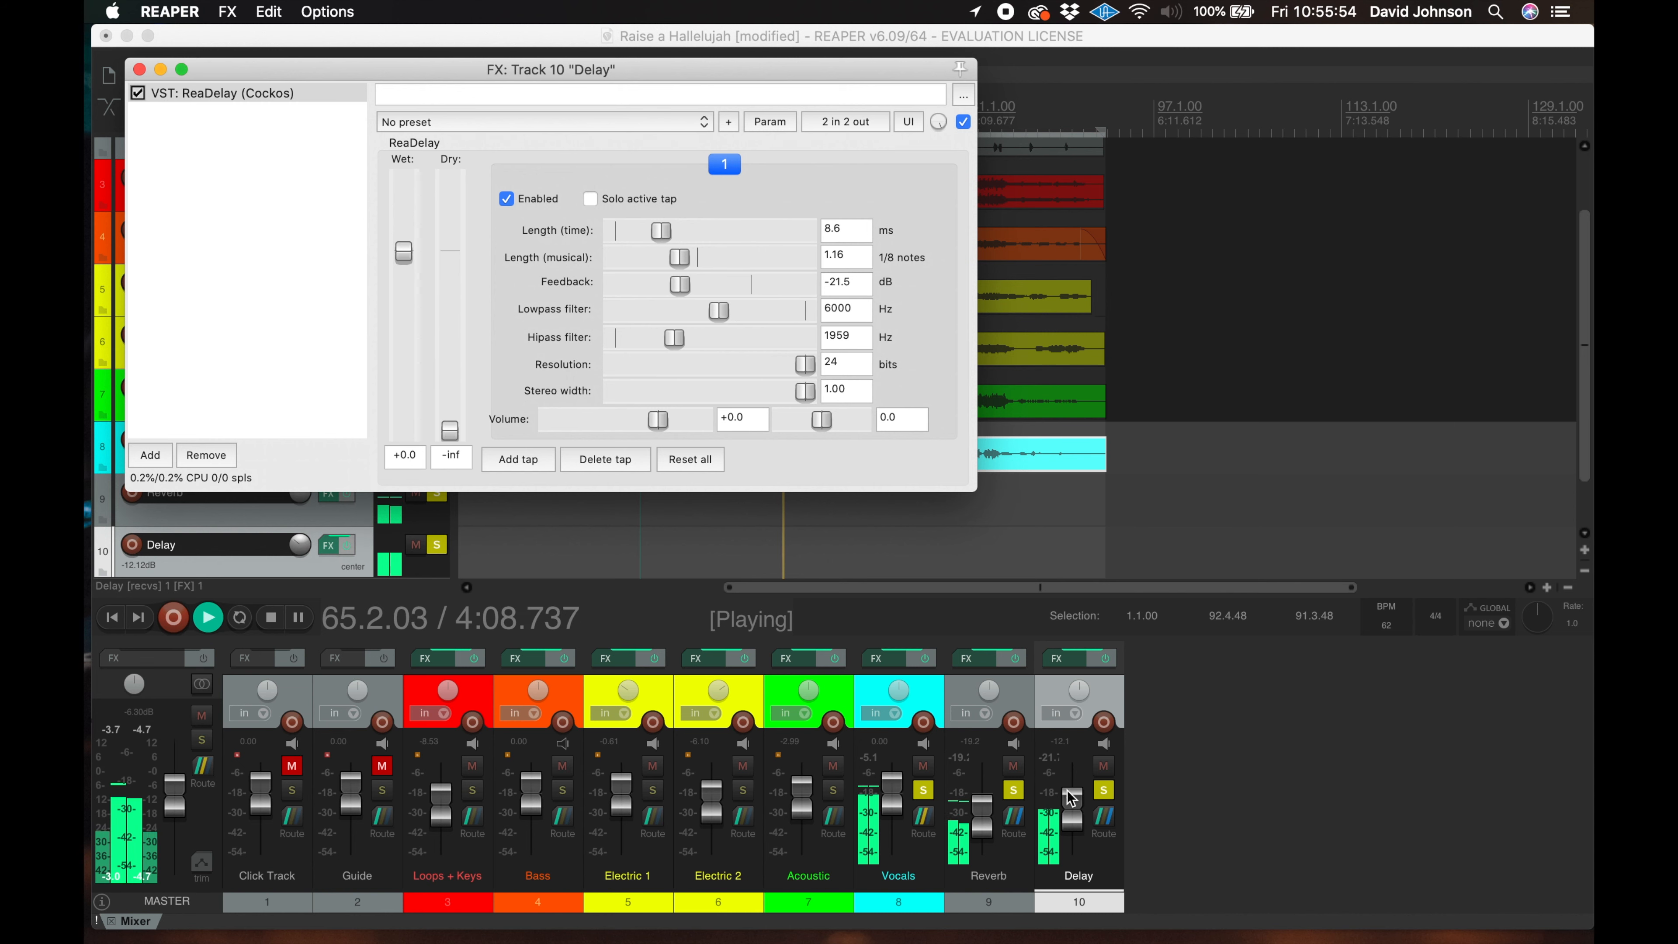
left_click_drag(674, 339, 672, 347)
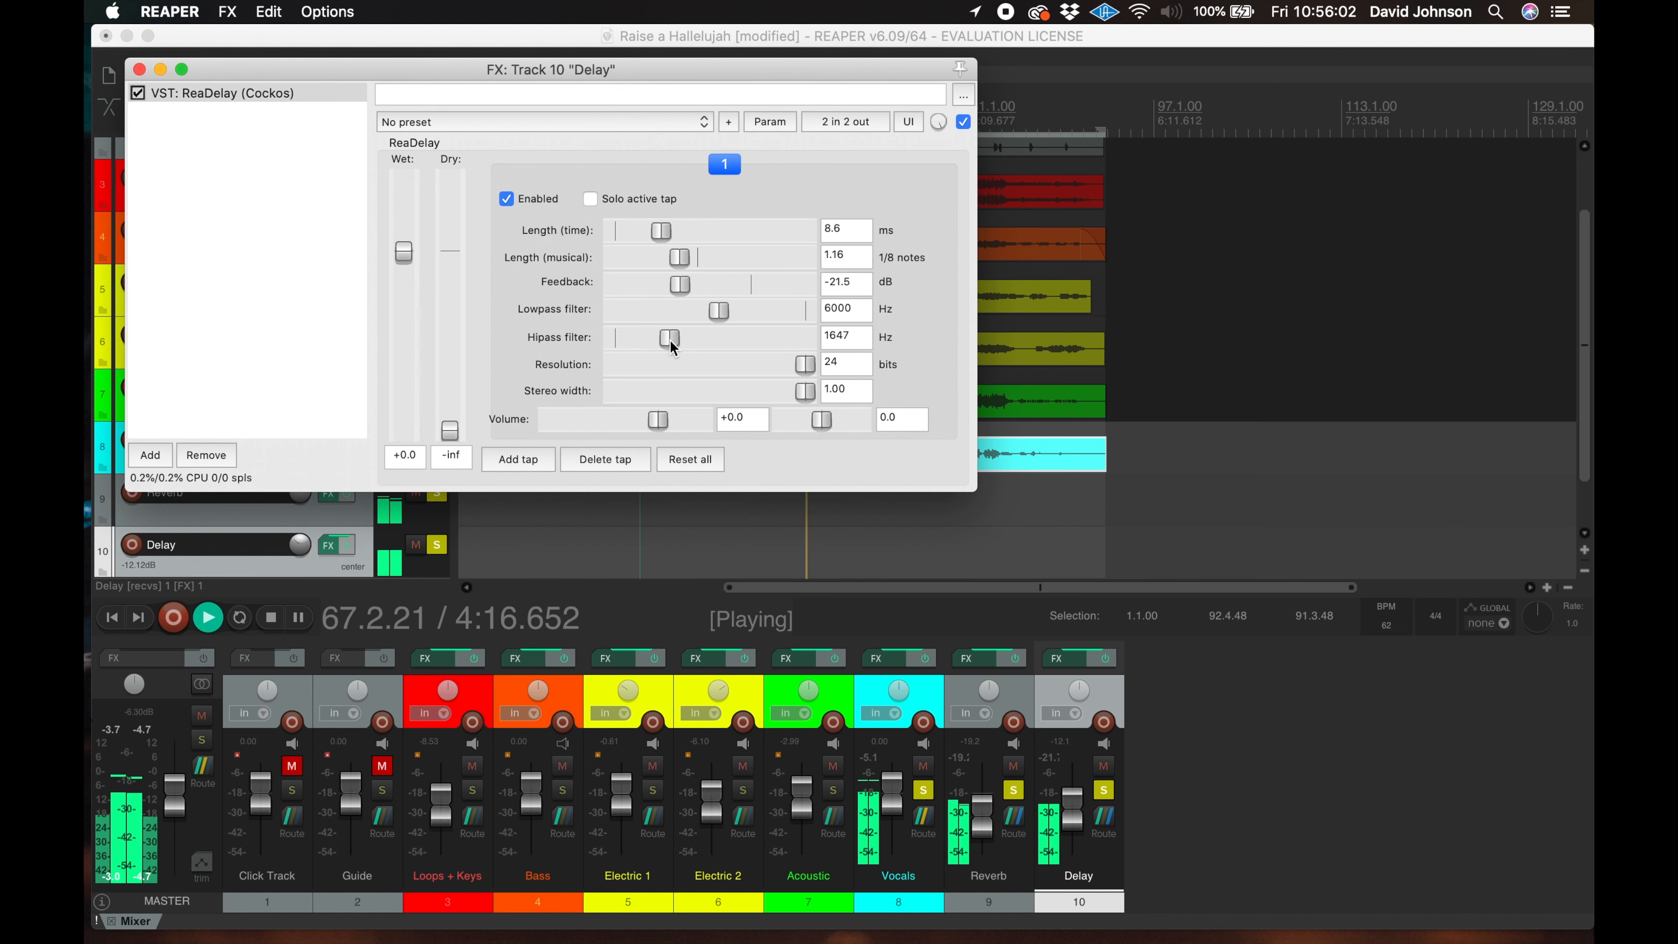
mouse_move(673, 291)
left_mouse_down()
mouse_move(651, 295)
mouse_move(676, 267)
mouse_move(648, 291)
left_mouse_up()
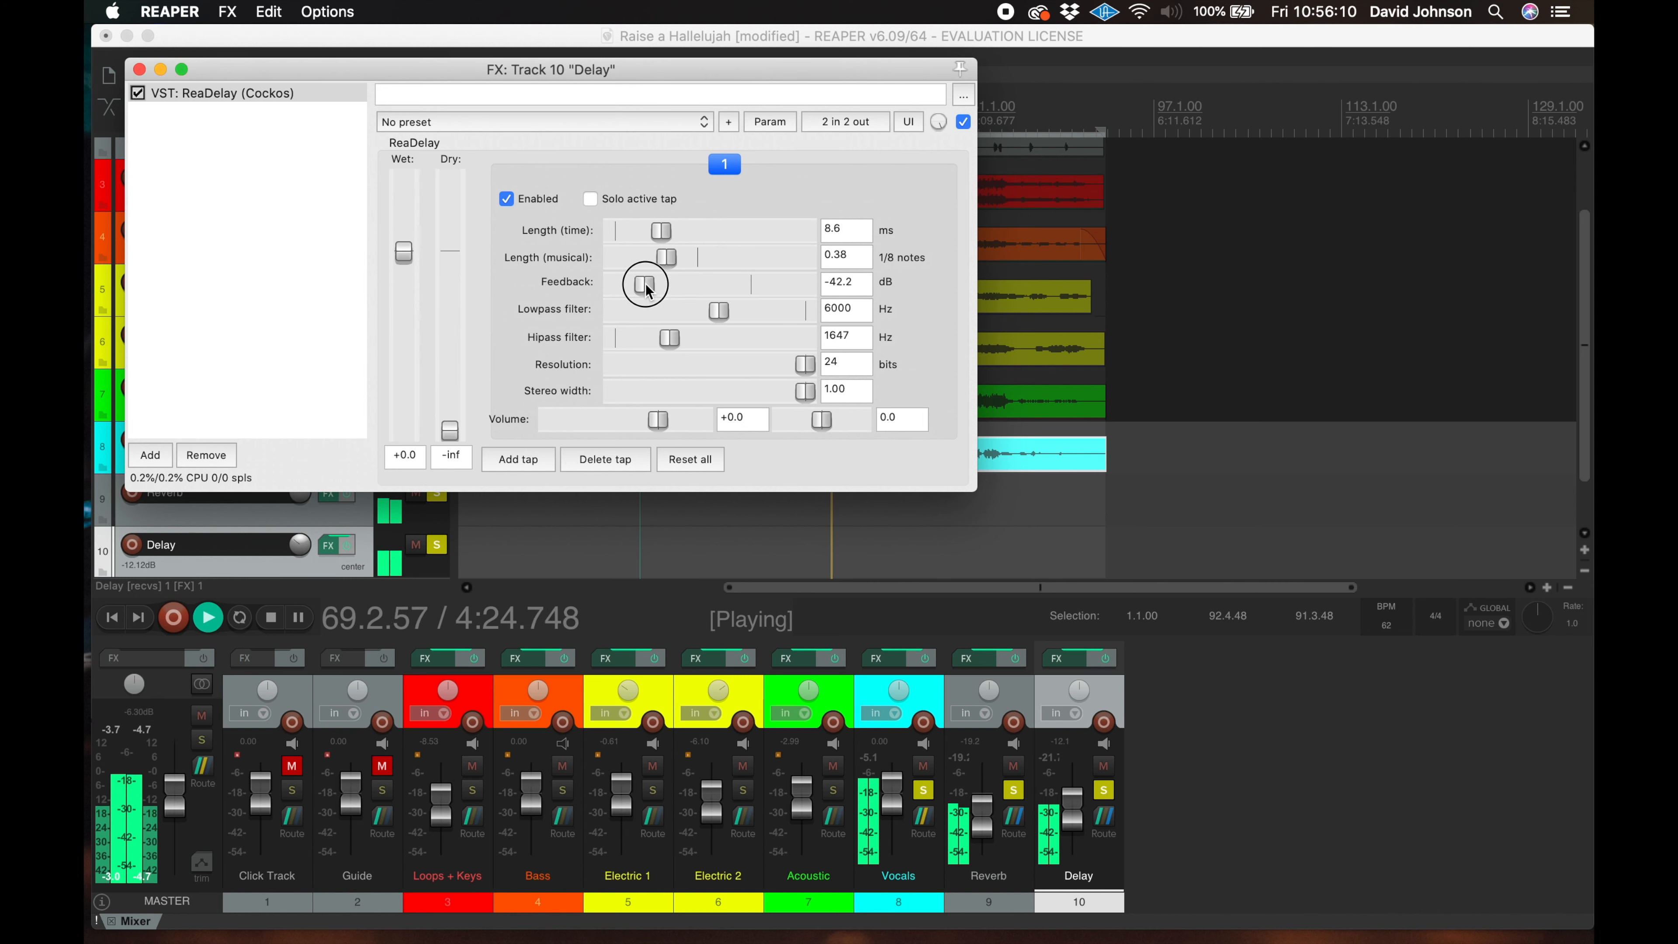
Unsolo the Vocals, Reverb and Delay tracks, close the ReaDelay window and listen to the full mix
left_click(924, 790)
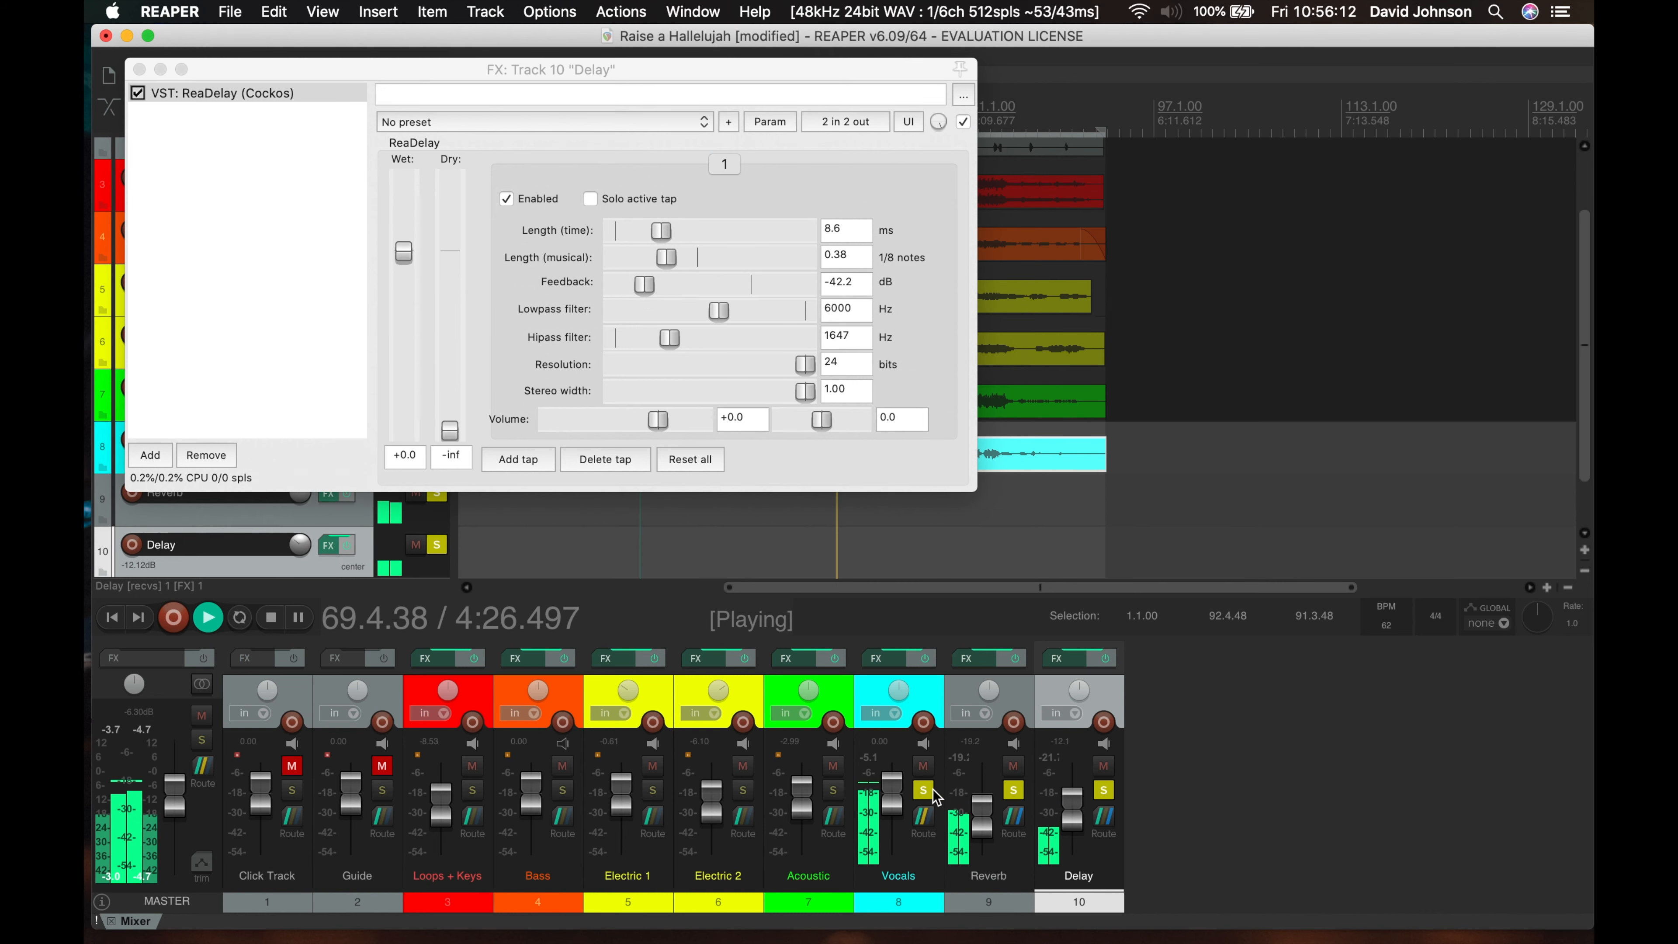
left_click(1014, 791)
left_click(1103, 790)
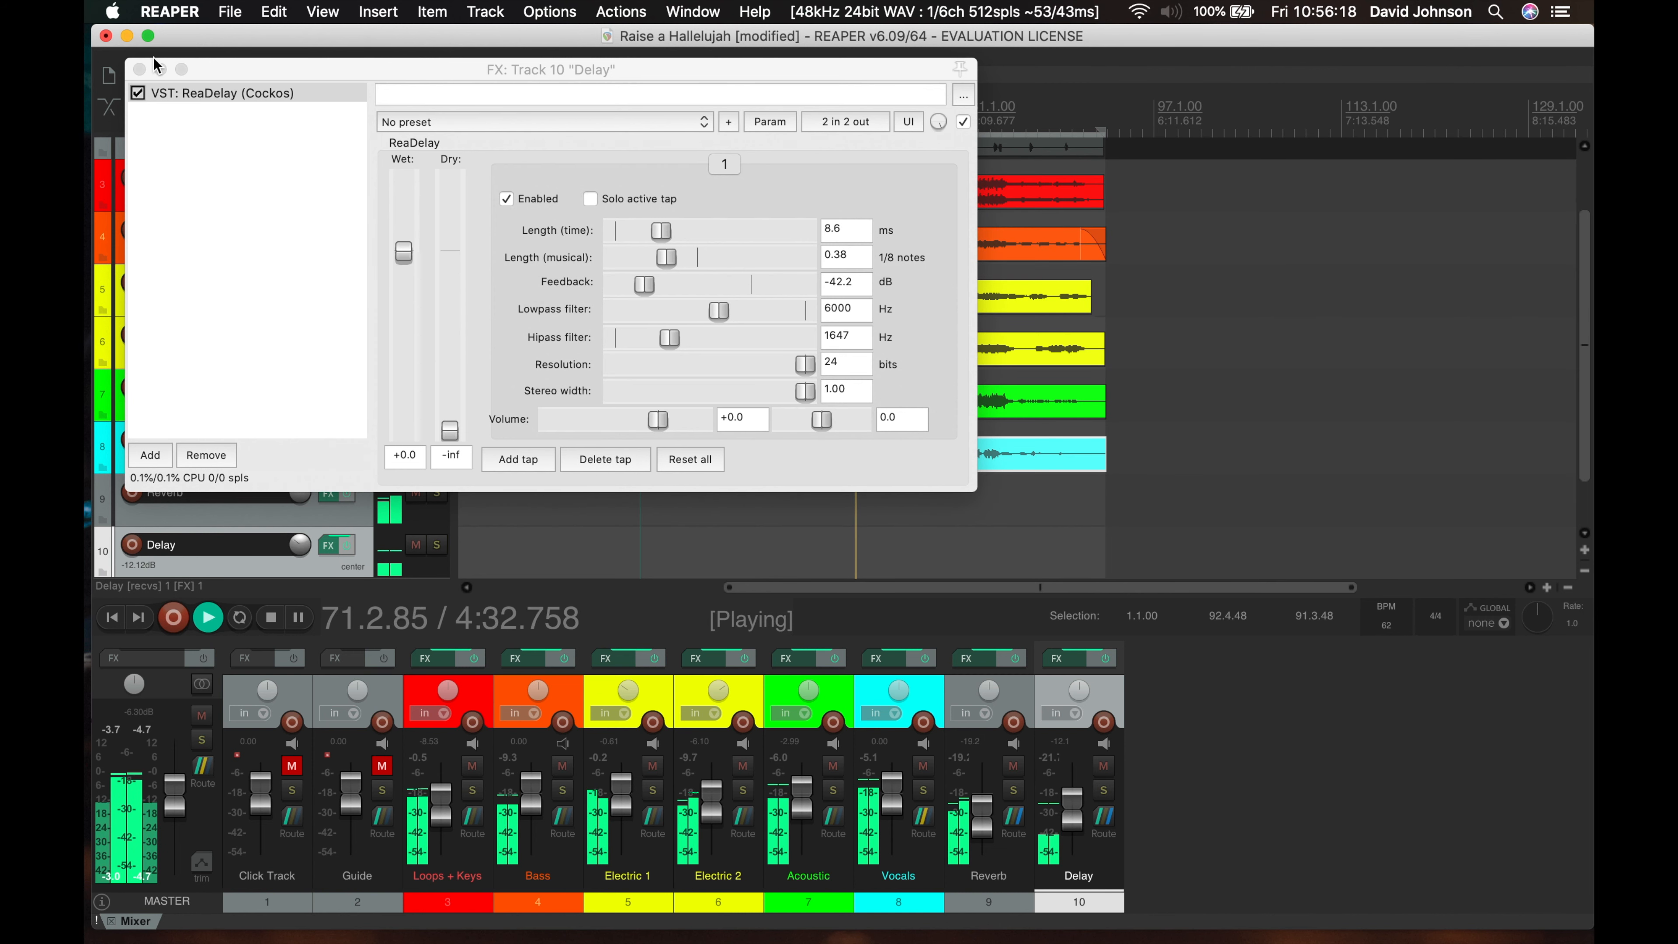
left_click(138, 68)
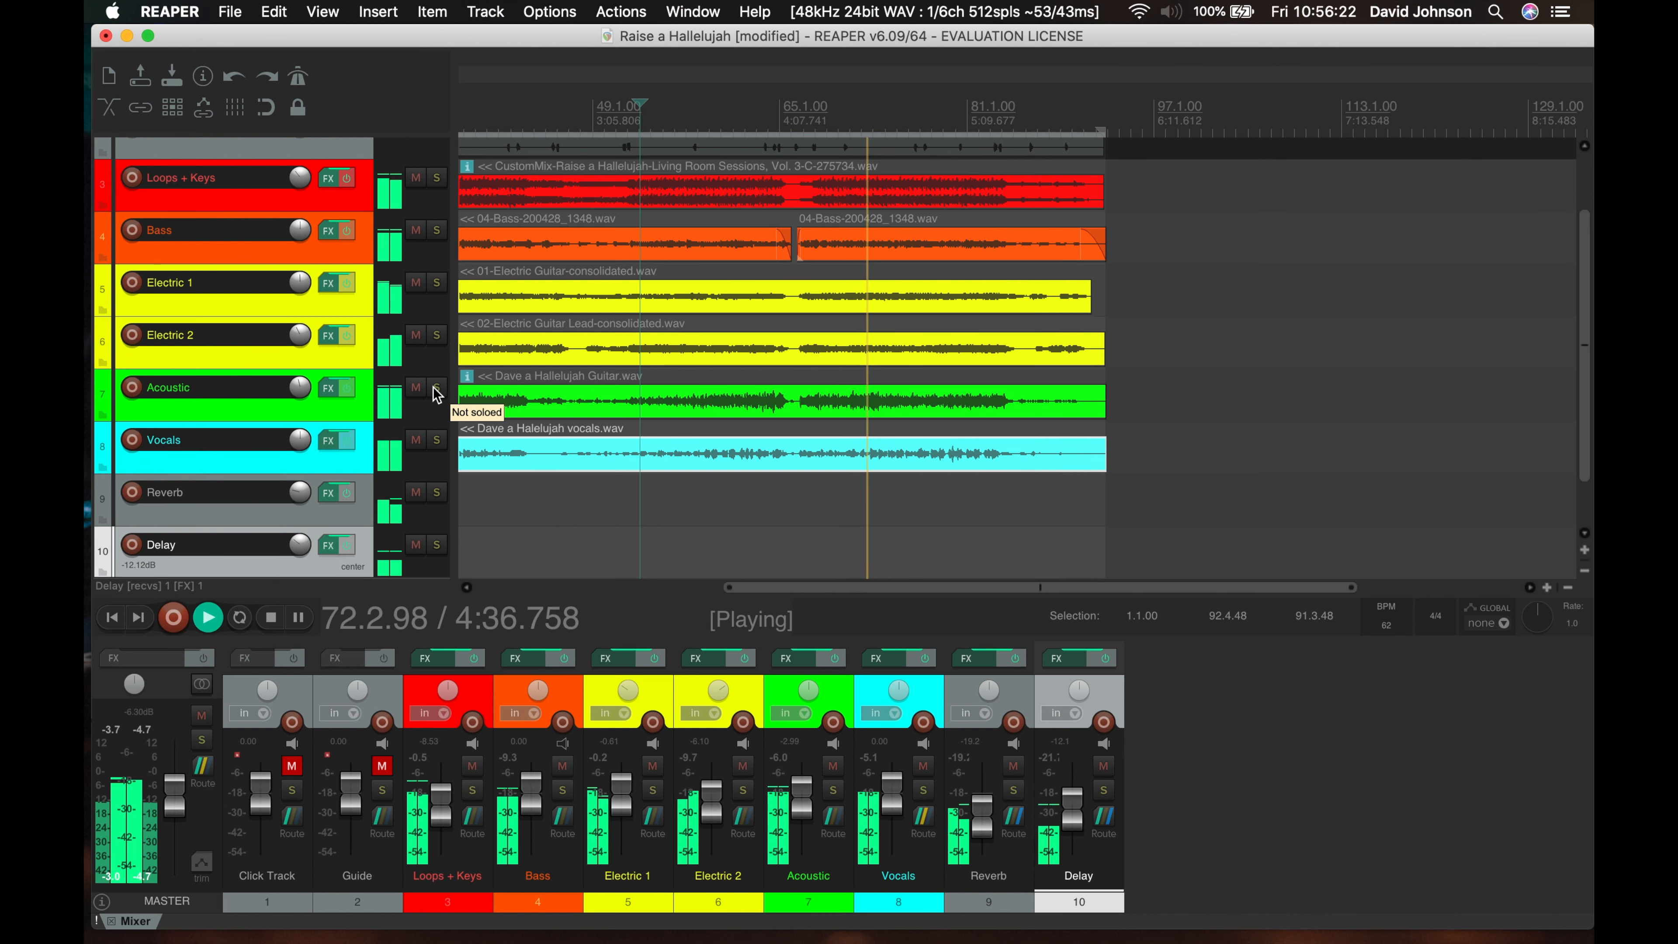
key("space")
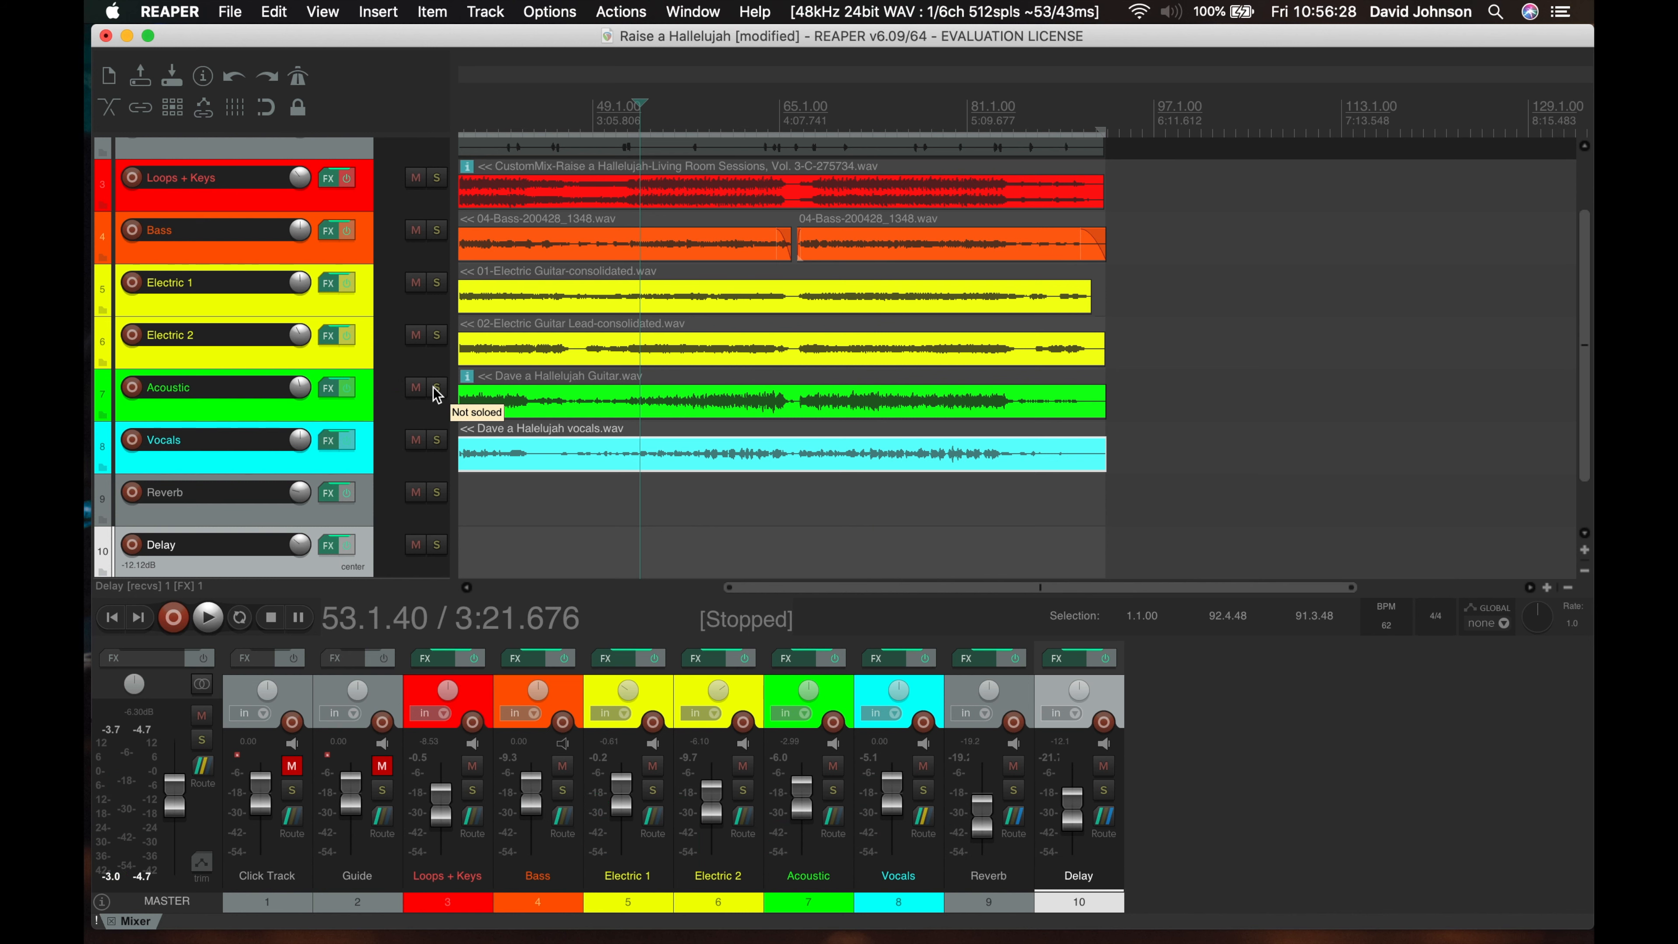
key("space")
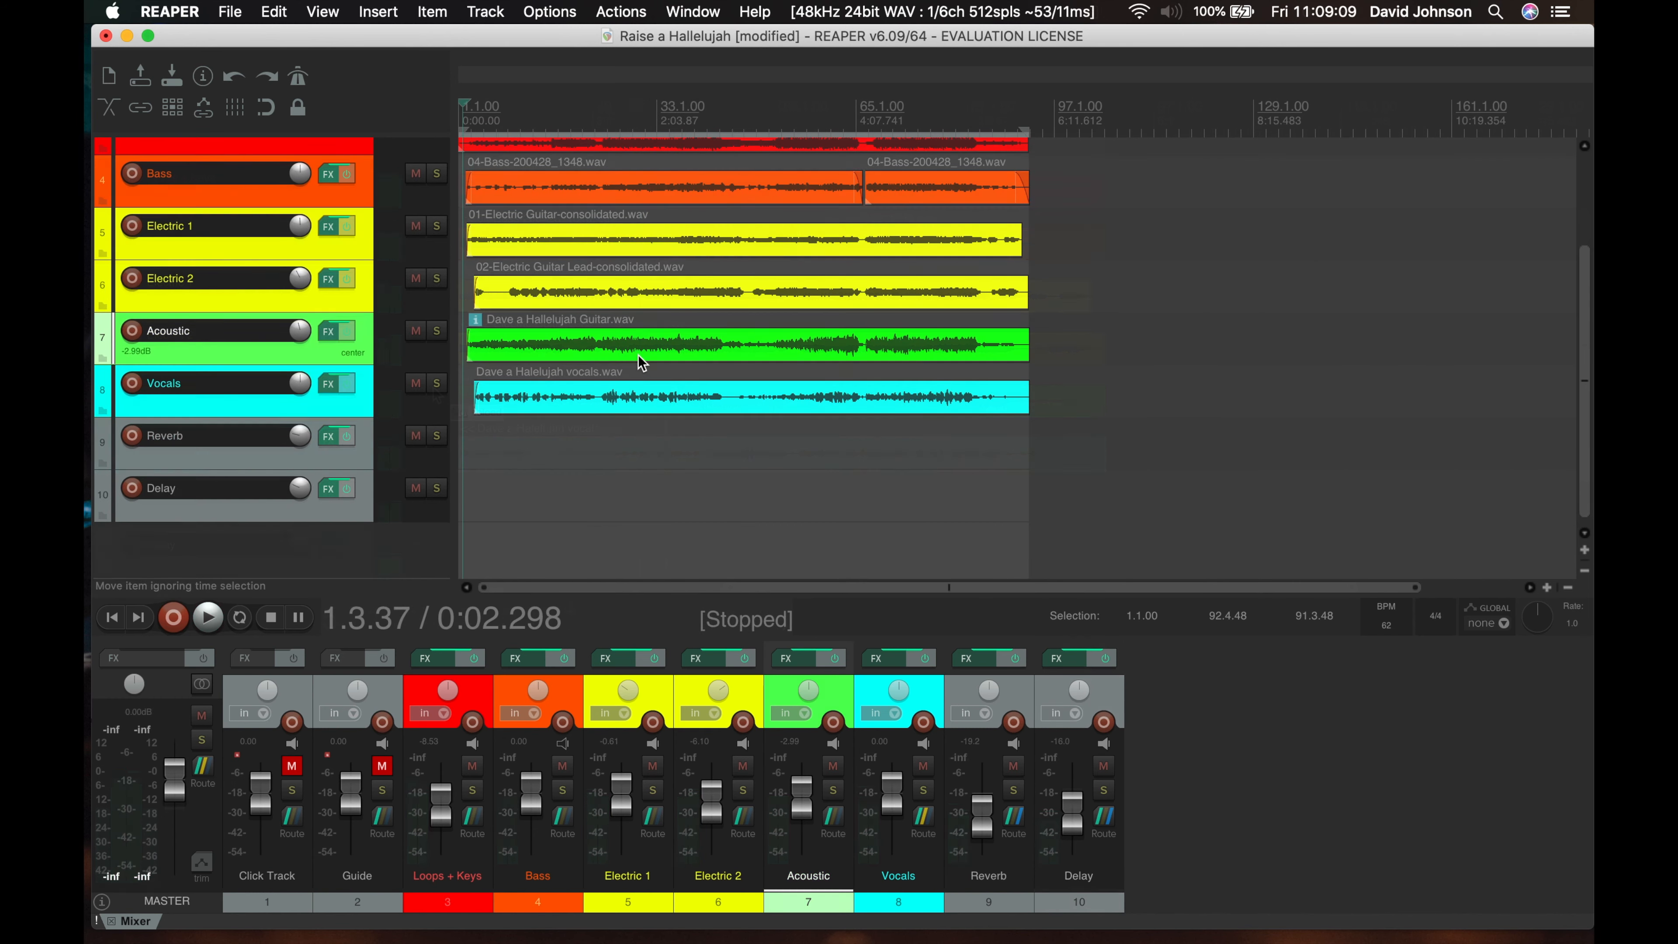
Examine the start edges and fade-ins of the audio items at the song's beginning and the extent of the whole arrangement
scroll(638, 354, "up", 1)
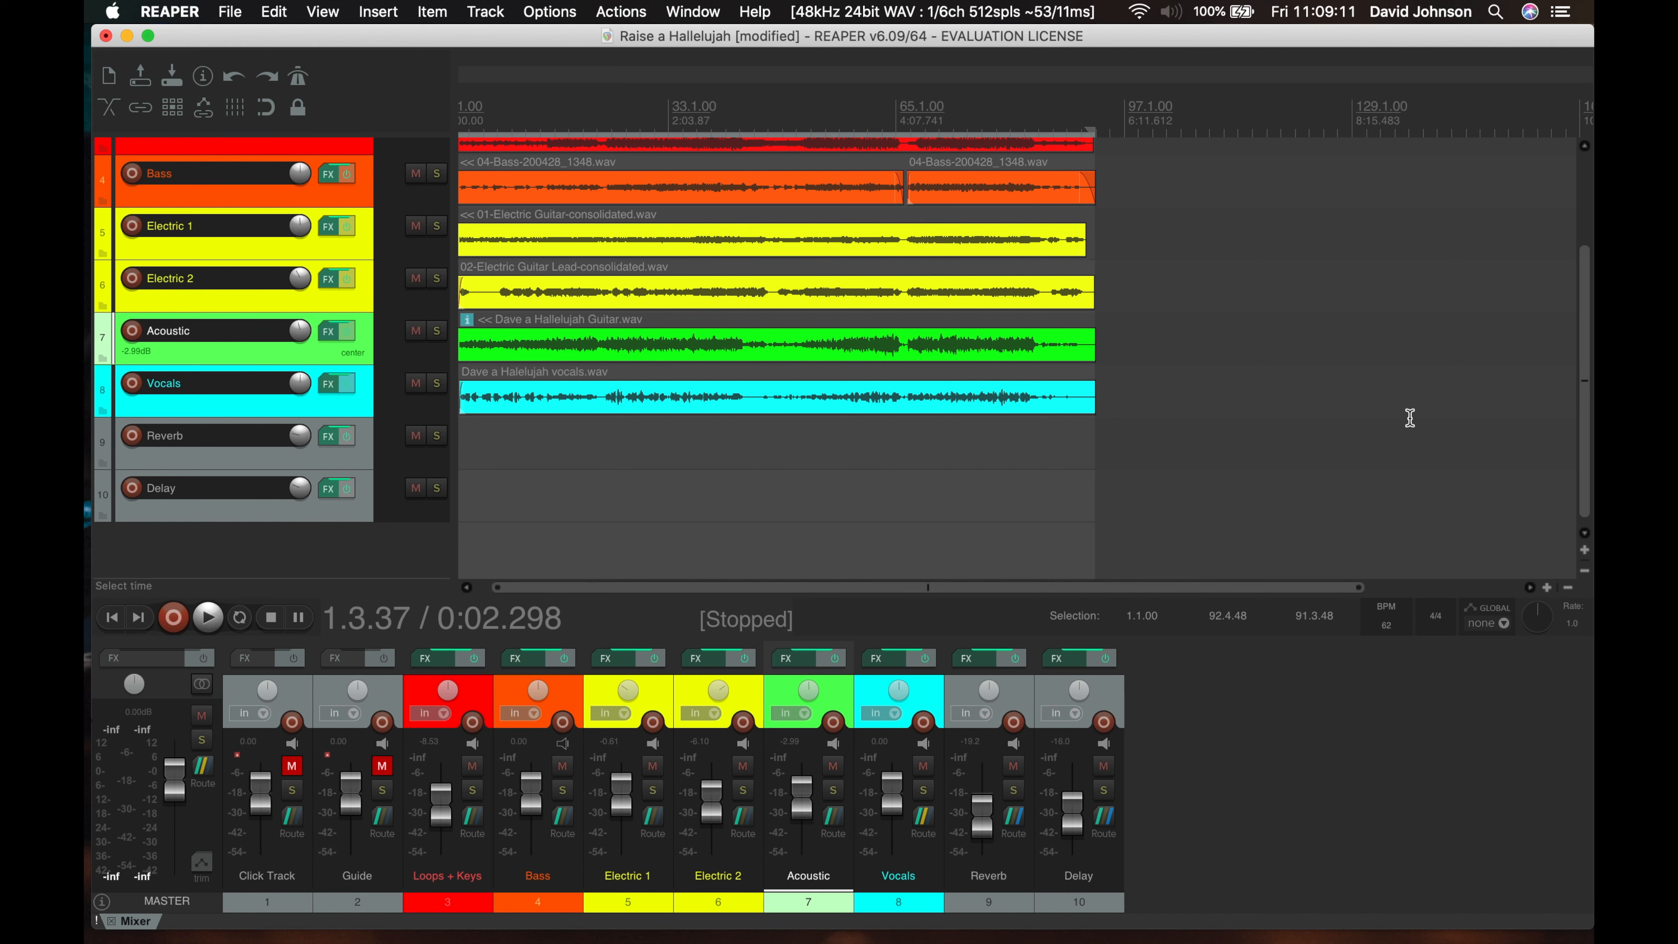
scroll(720, 487, "up", 3)
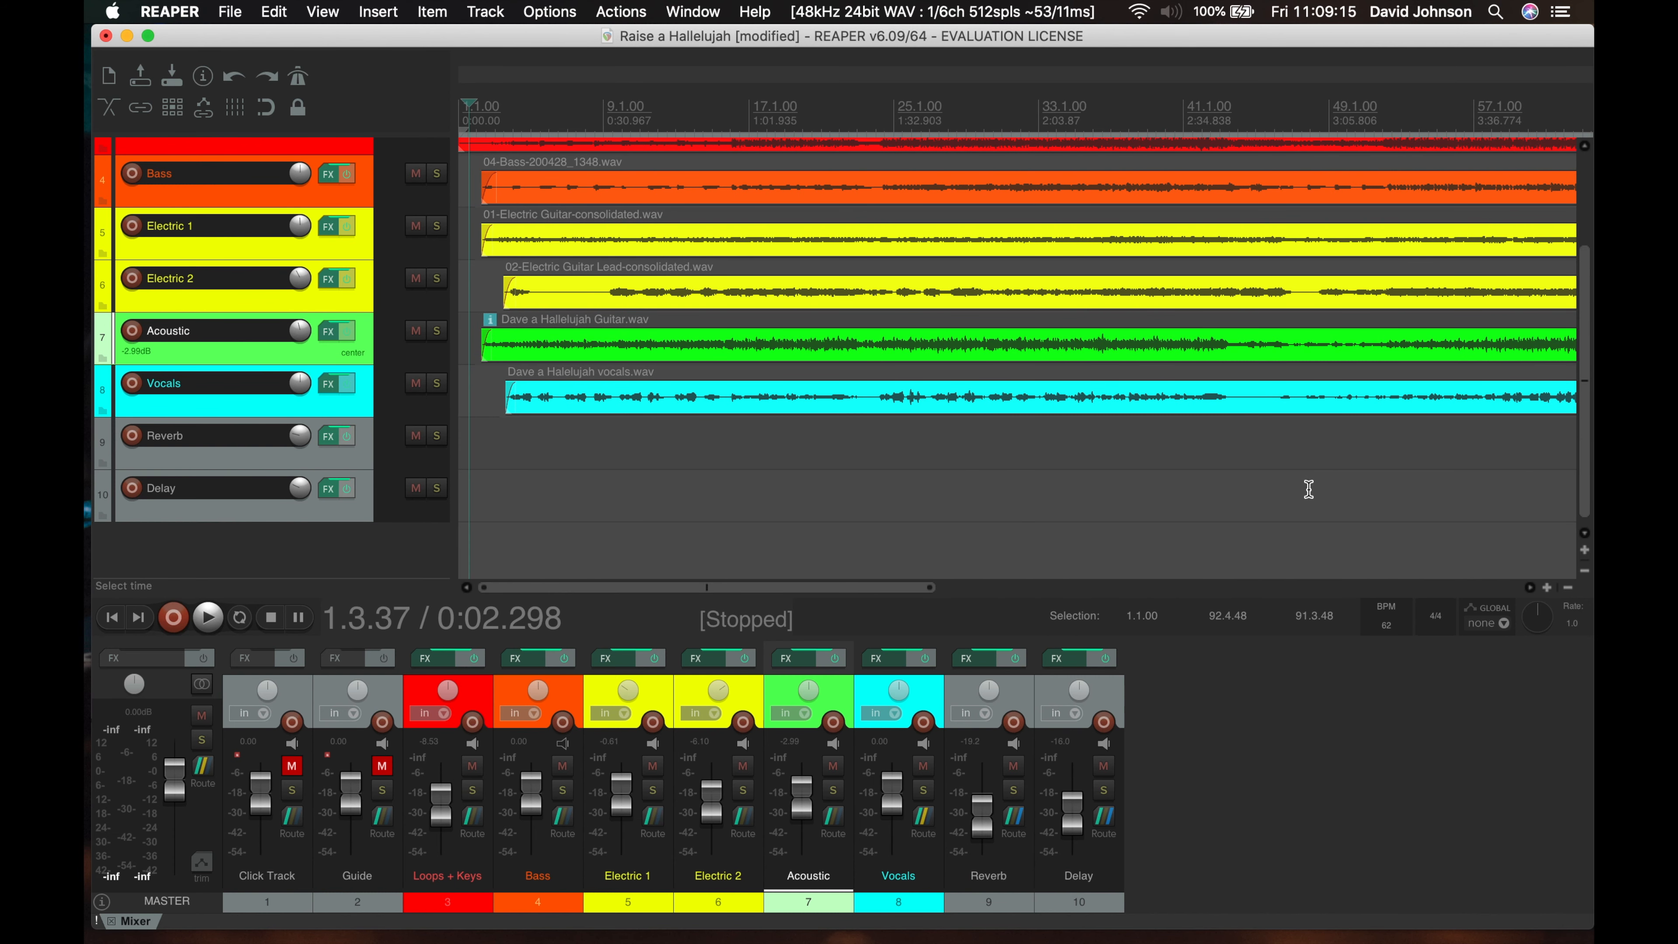
left_click_drag(1584, 434, 1585, 288)
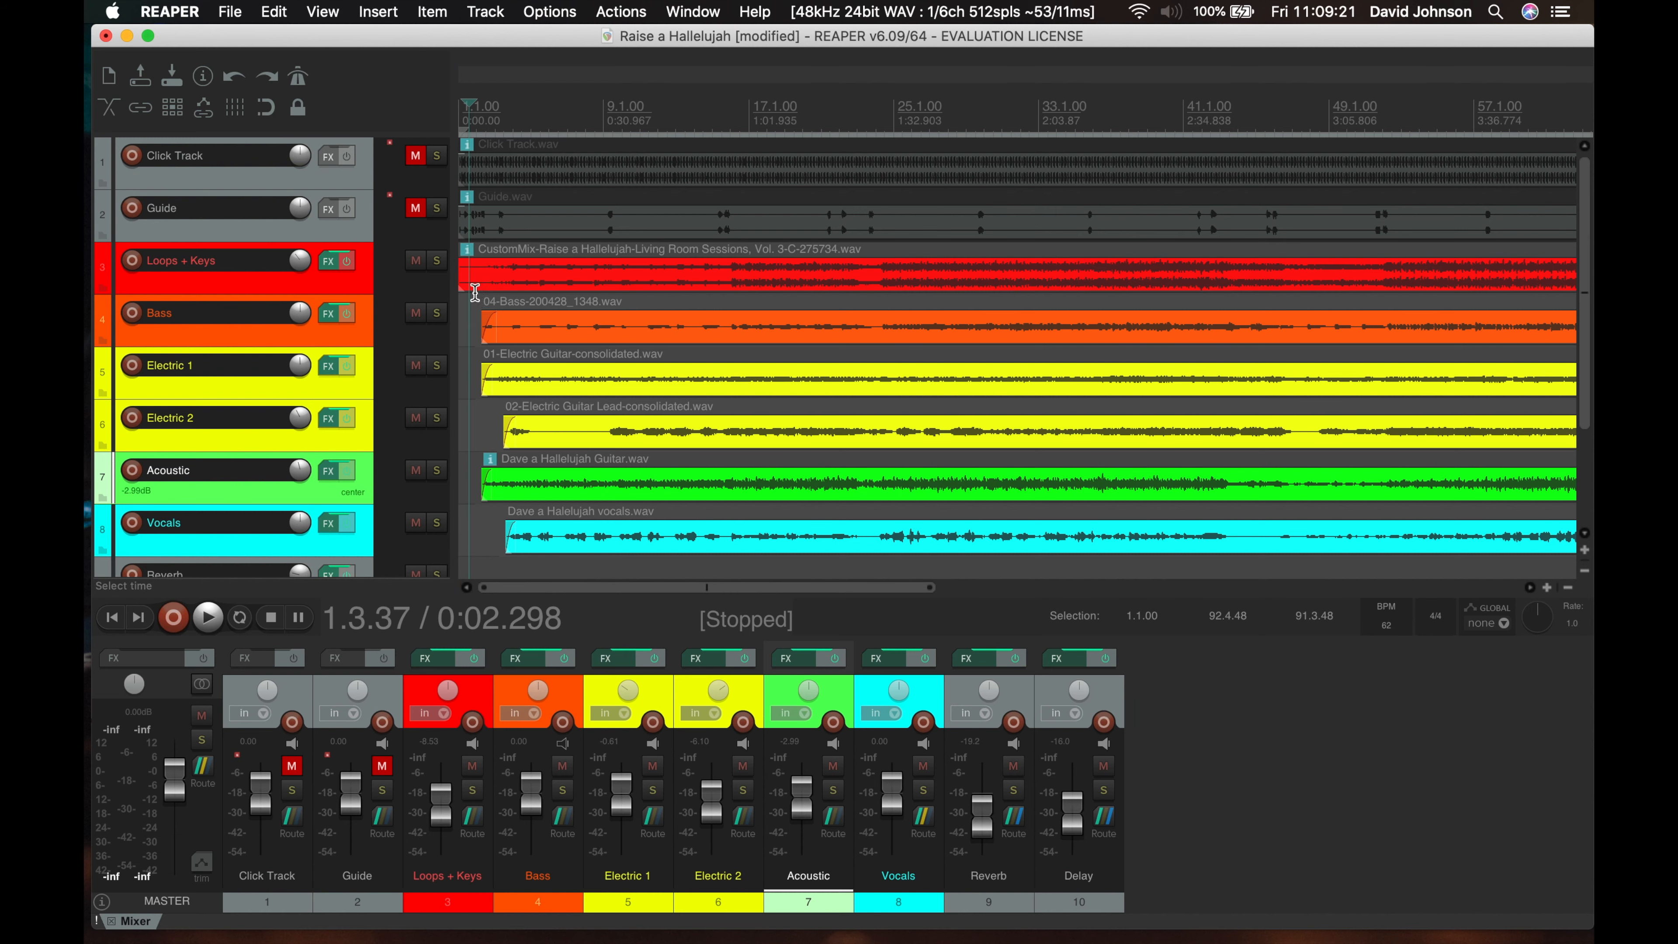
scroll(590, 323, "up", 5)
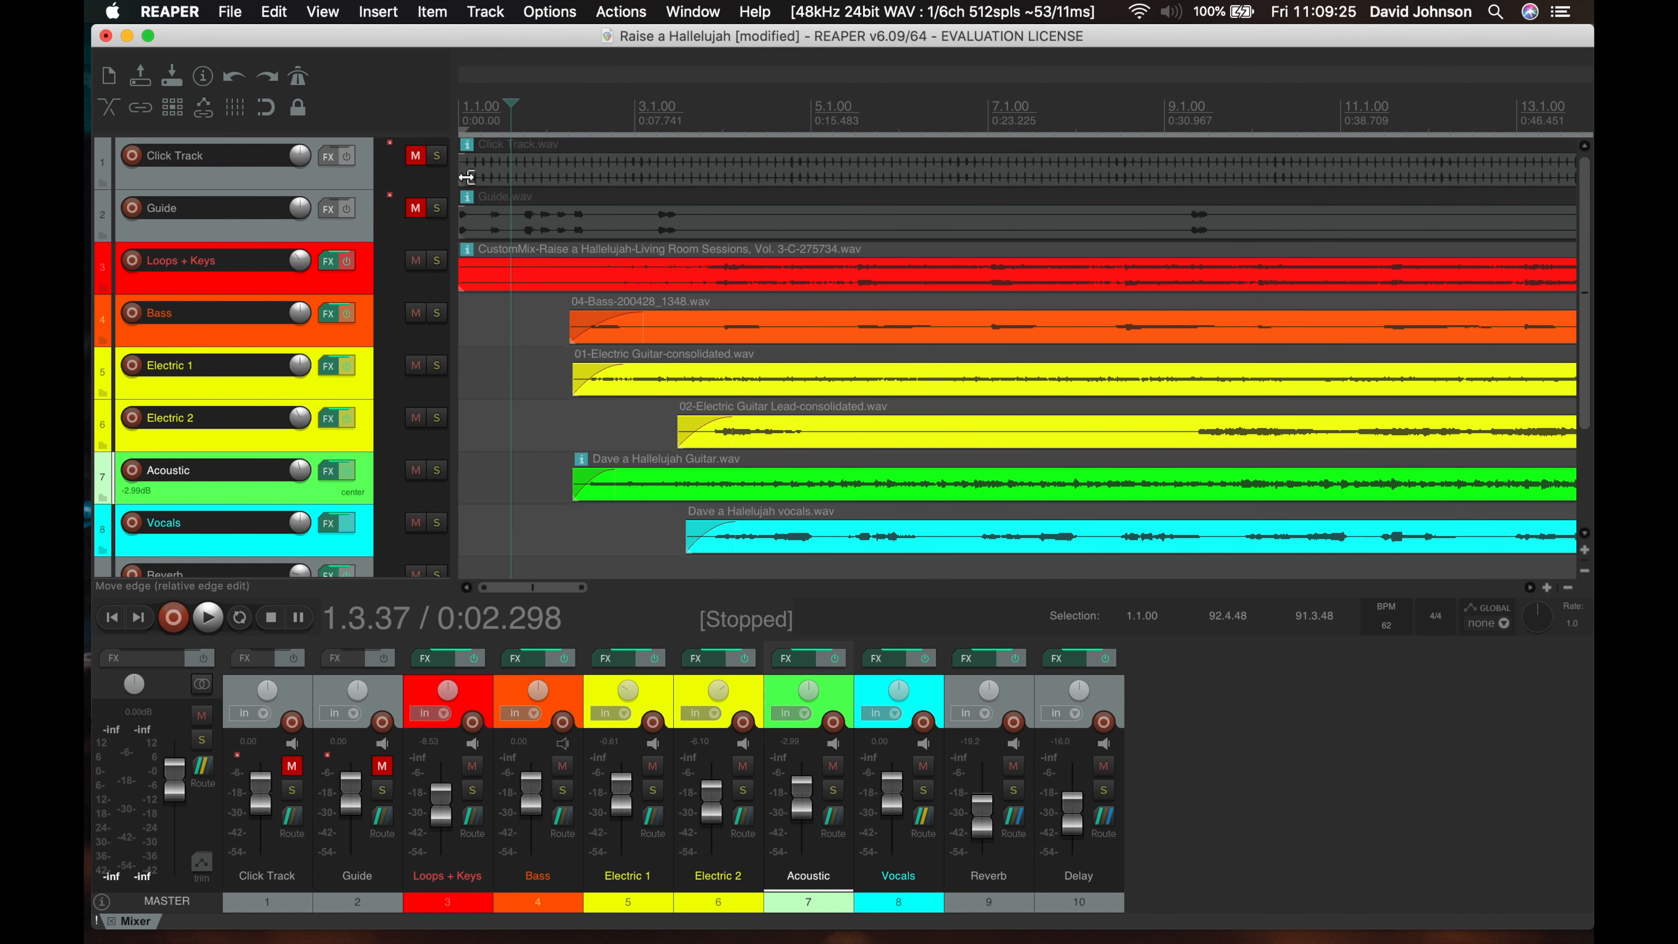
mouse_move(465, 177)
left_mouse_down()
mouse_move(627, 177)
mouse_move(463, 177)
left_mouse_up()
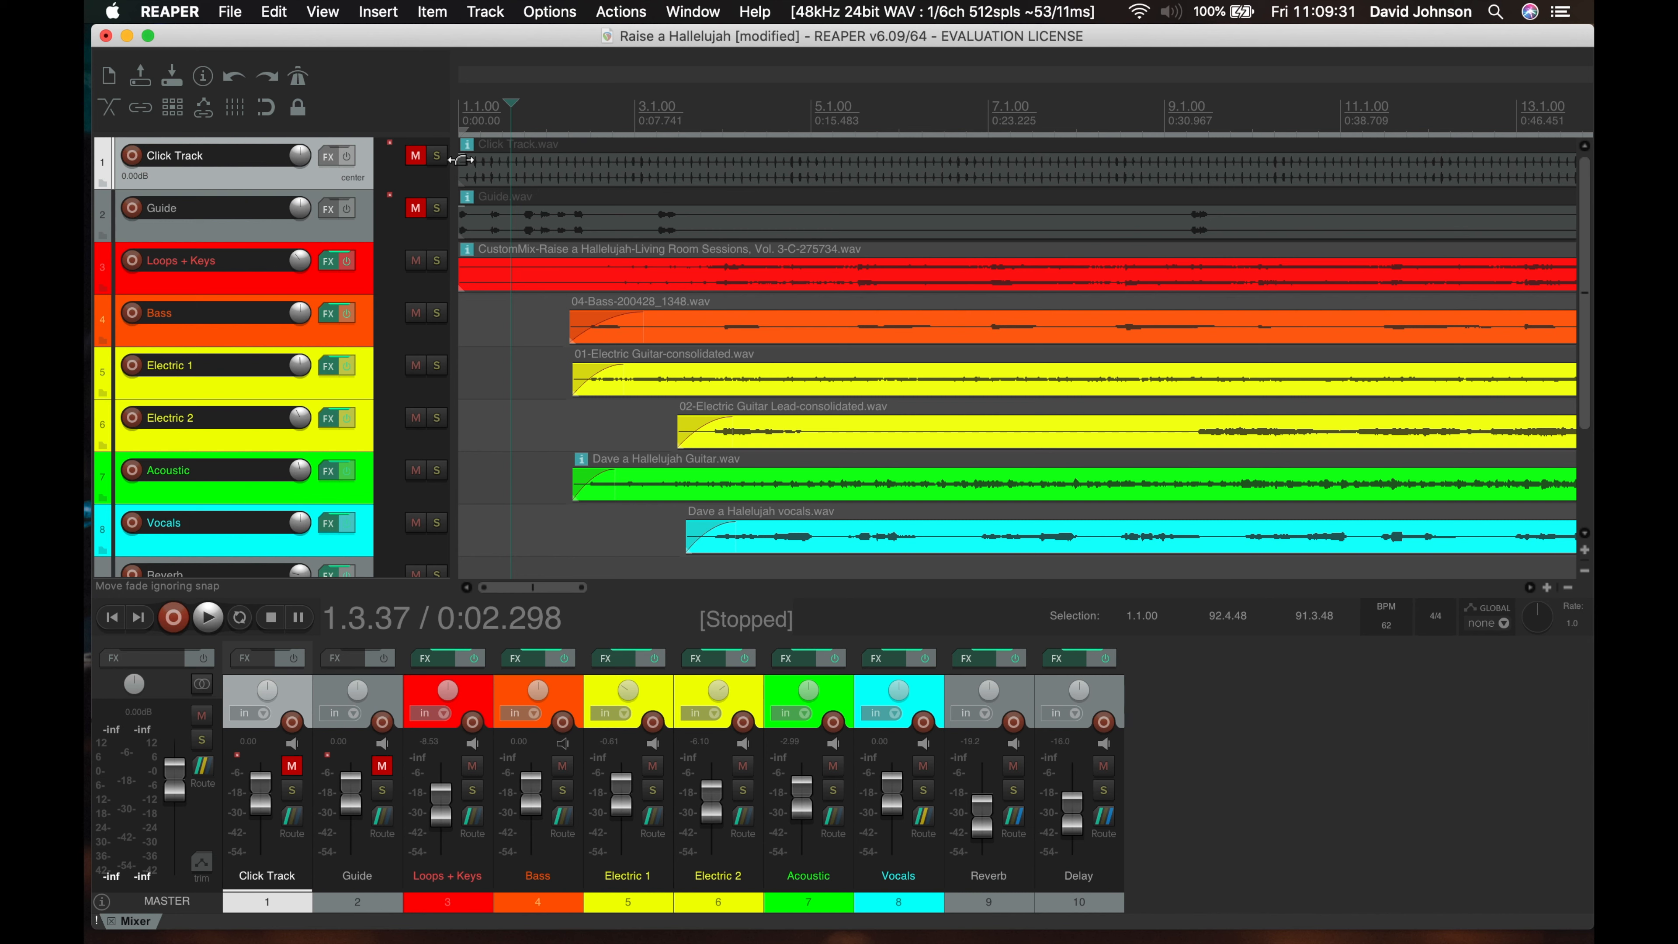
left_click_drag(461, 160, 407, 152)
scroll(691, 433, "down", 8)
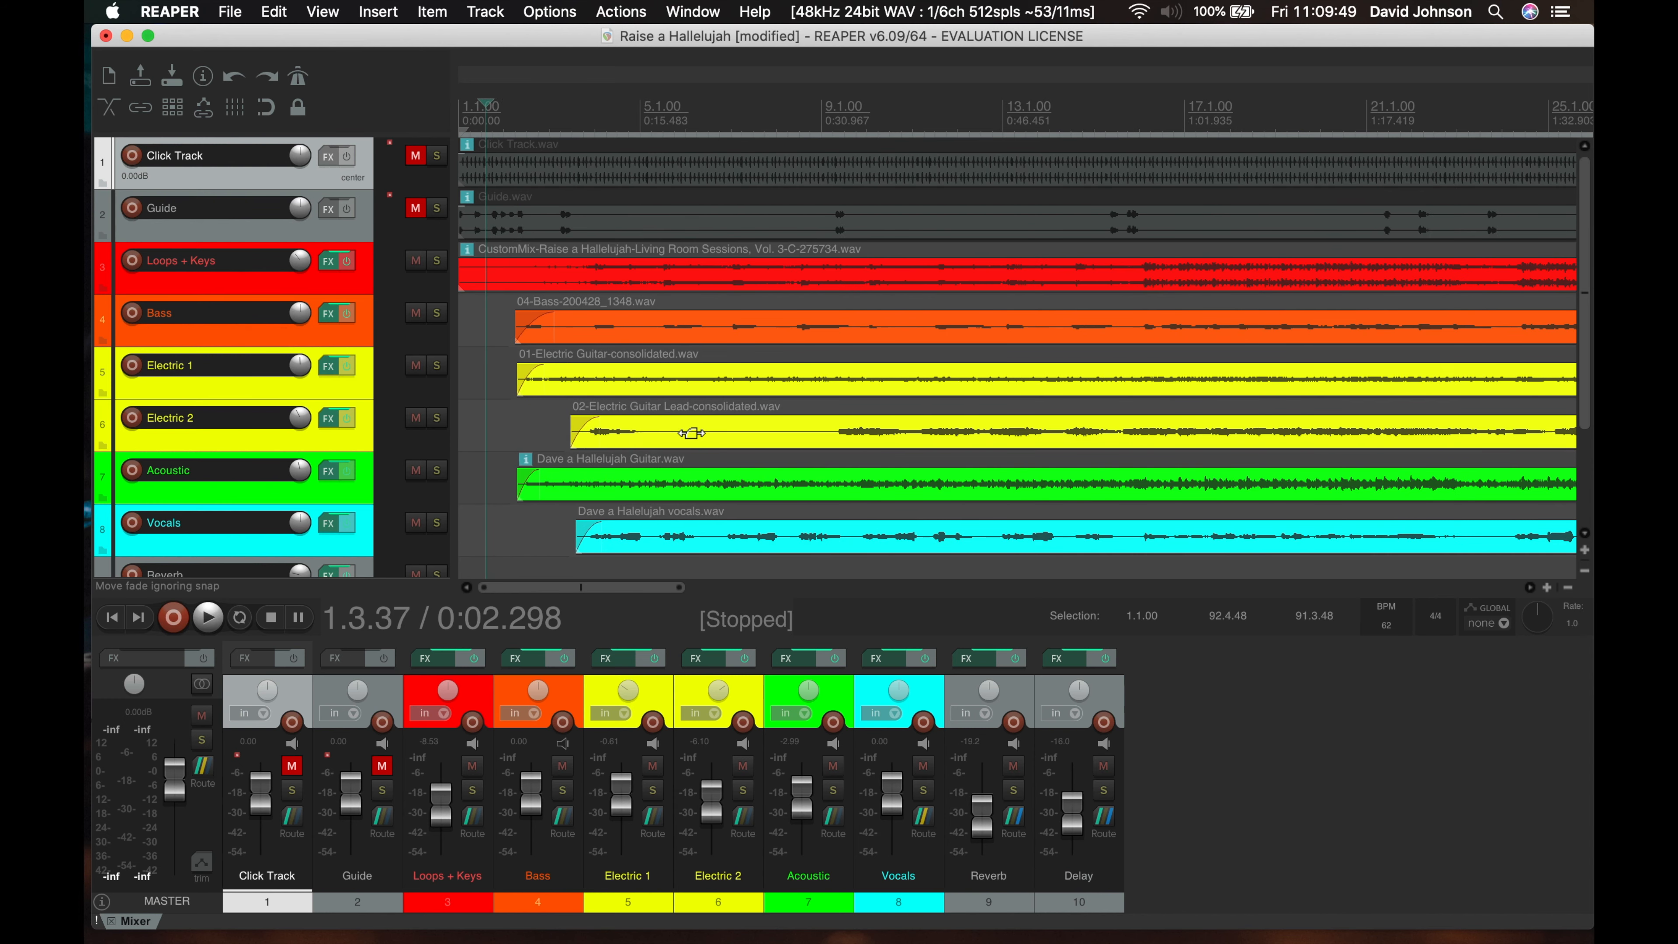
scroll(691, 433, "down", 6)
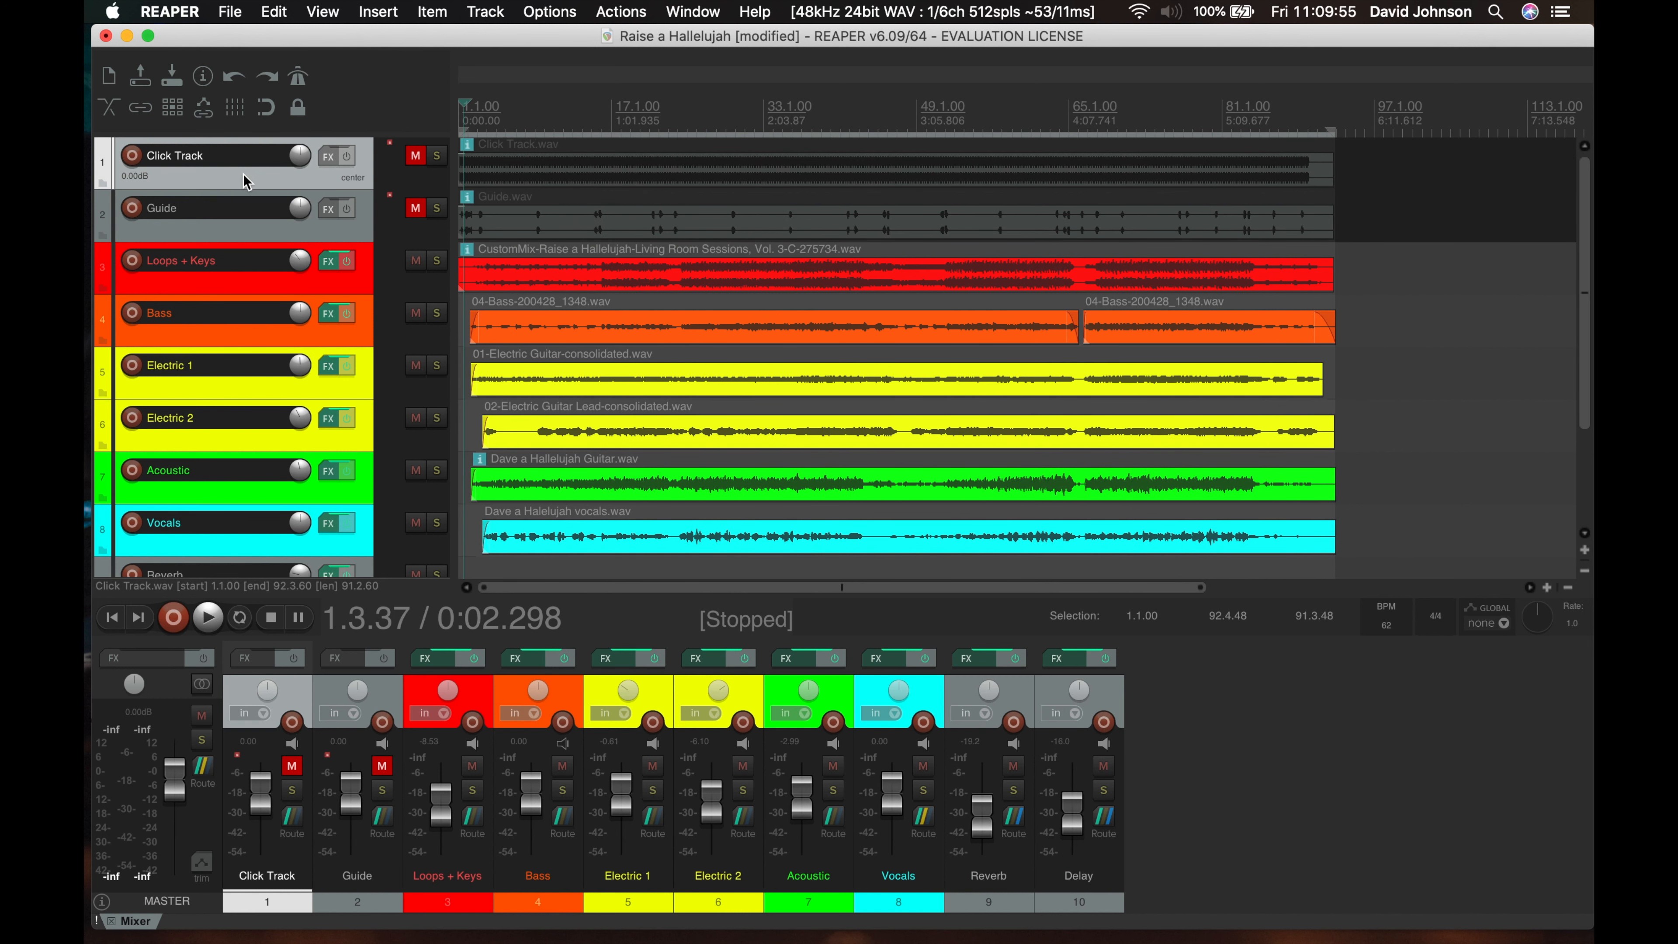
Render the entire project's master mix as a 24-bit PCM stereo WAV at 48000 Hz named Raise a Hallelujah_Mixed
left_click(232, 10)
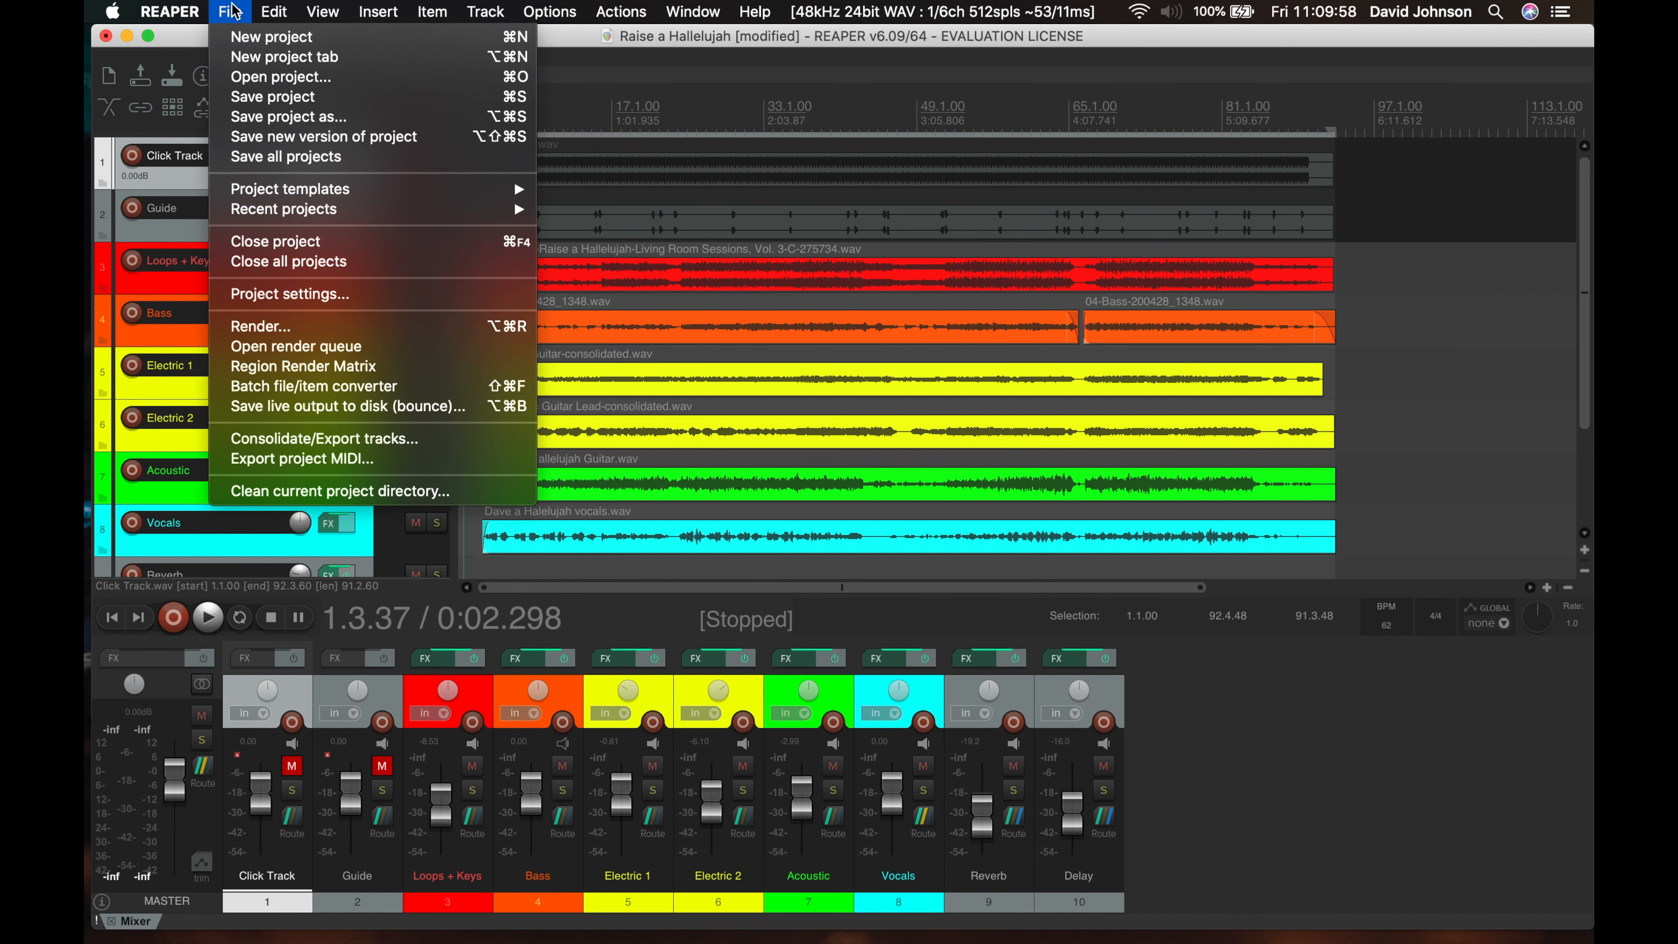
left_click(275, 330)
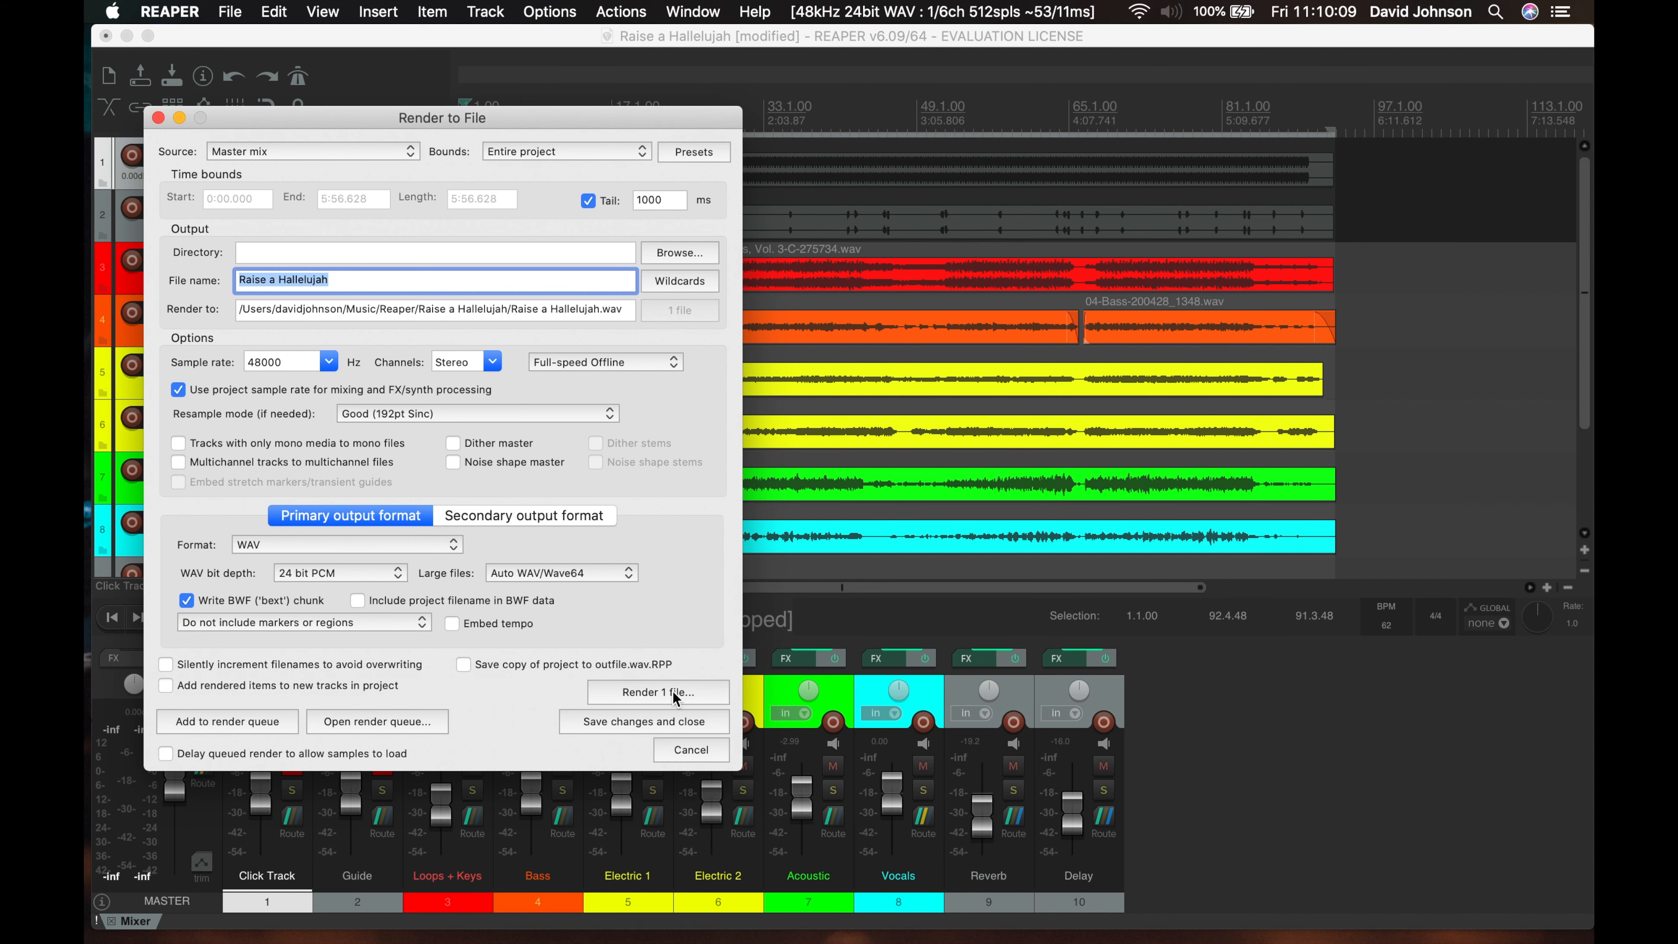
key("Right")
type("_Mixed")
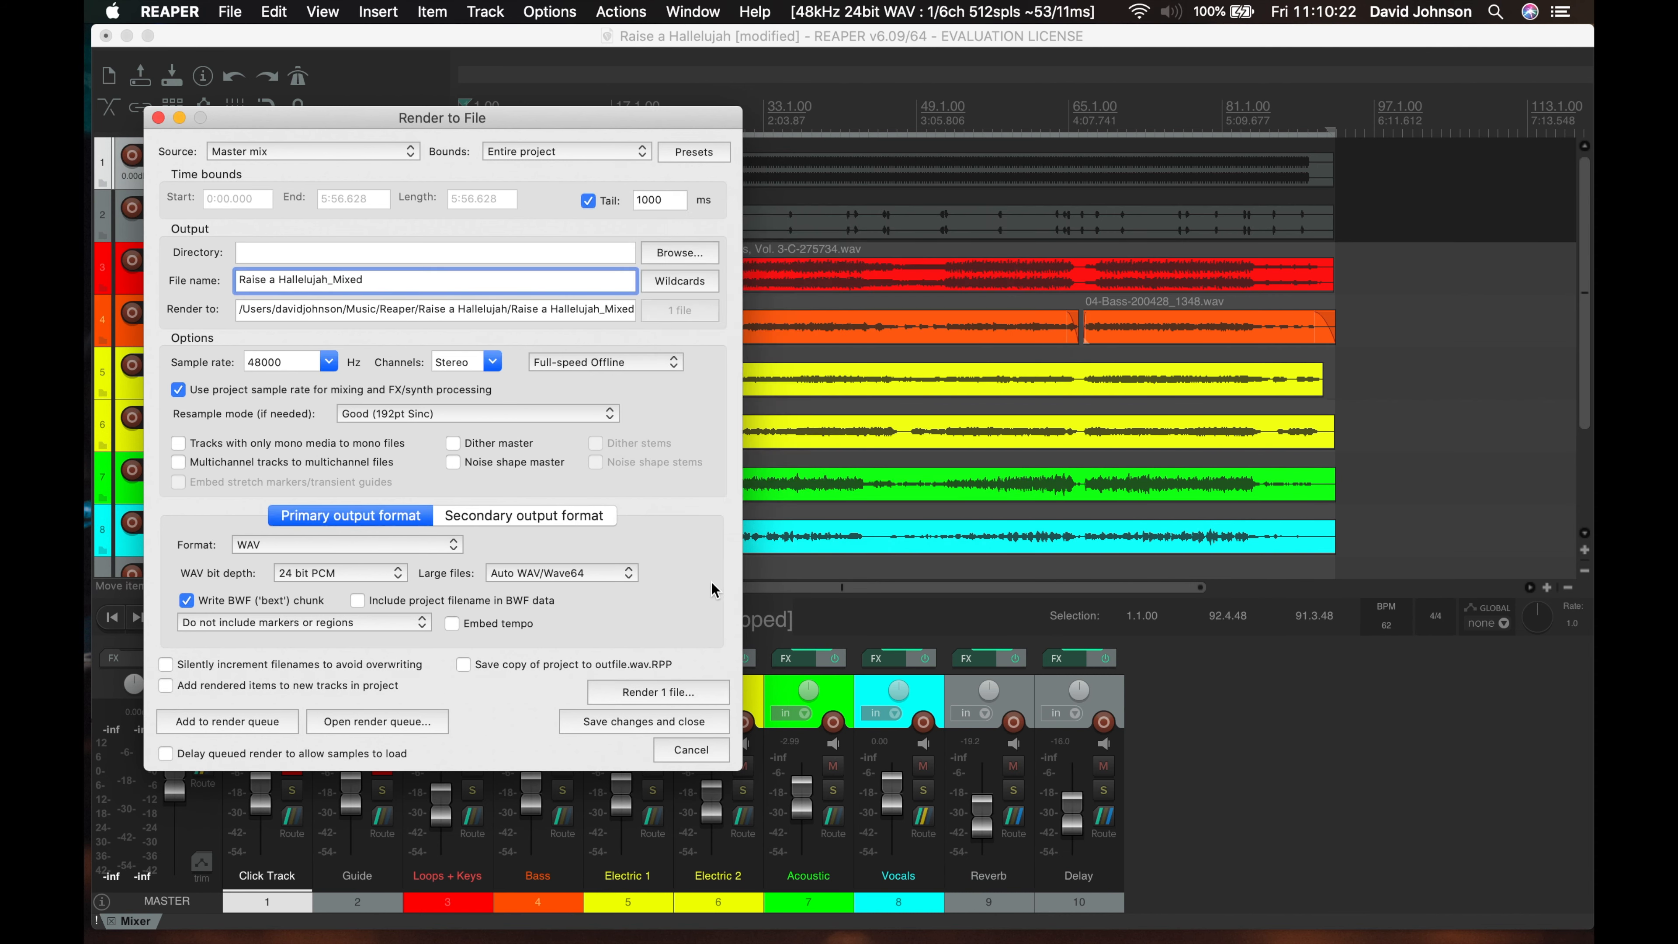
left_click(641, 693)
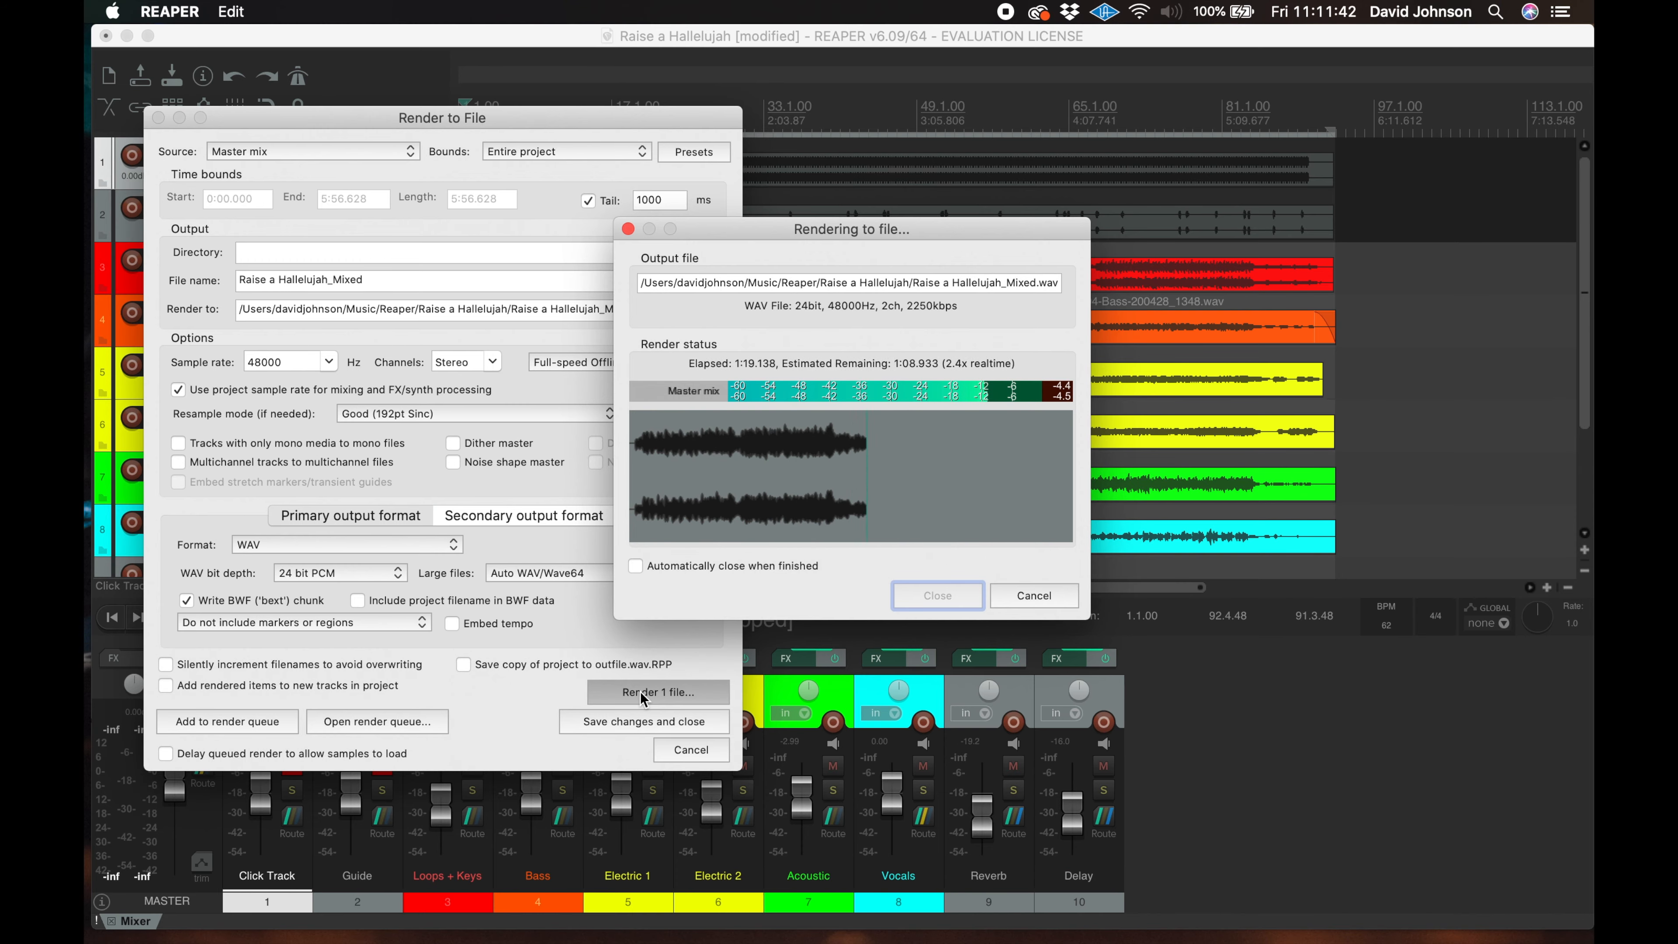